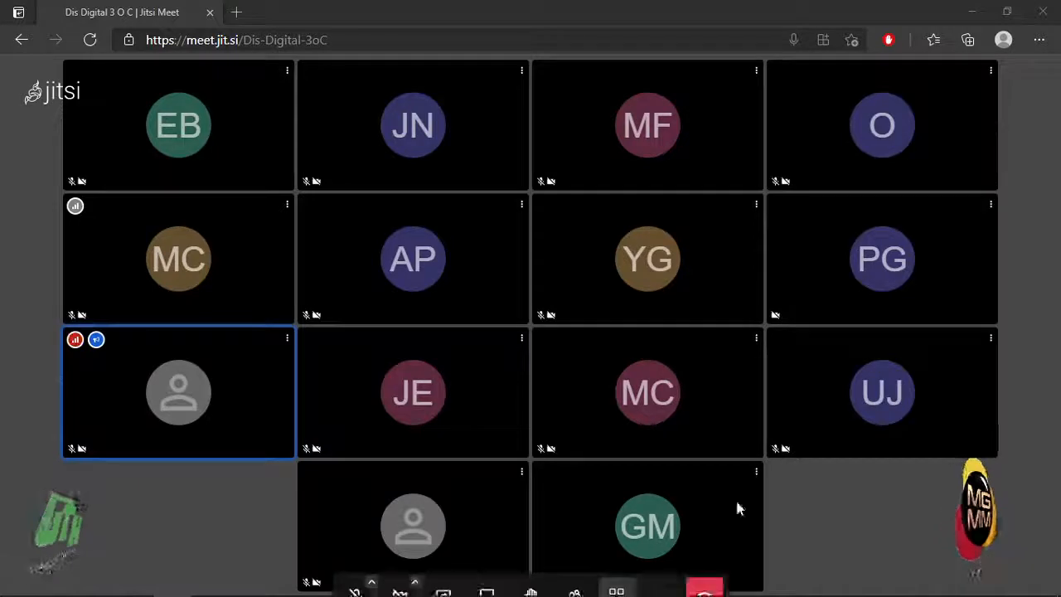
# - Unmute the microphone in the Jitsi meeting and try to turn on the camera
pyautogui.press('m')
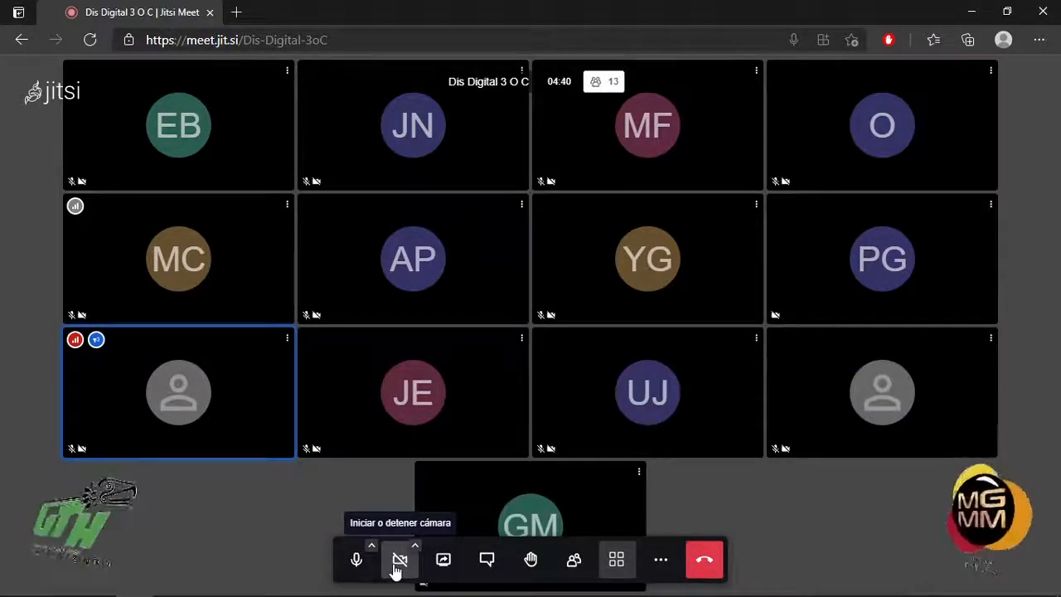
pyautogui.click(396, 570)
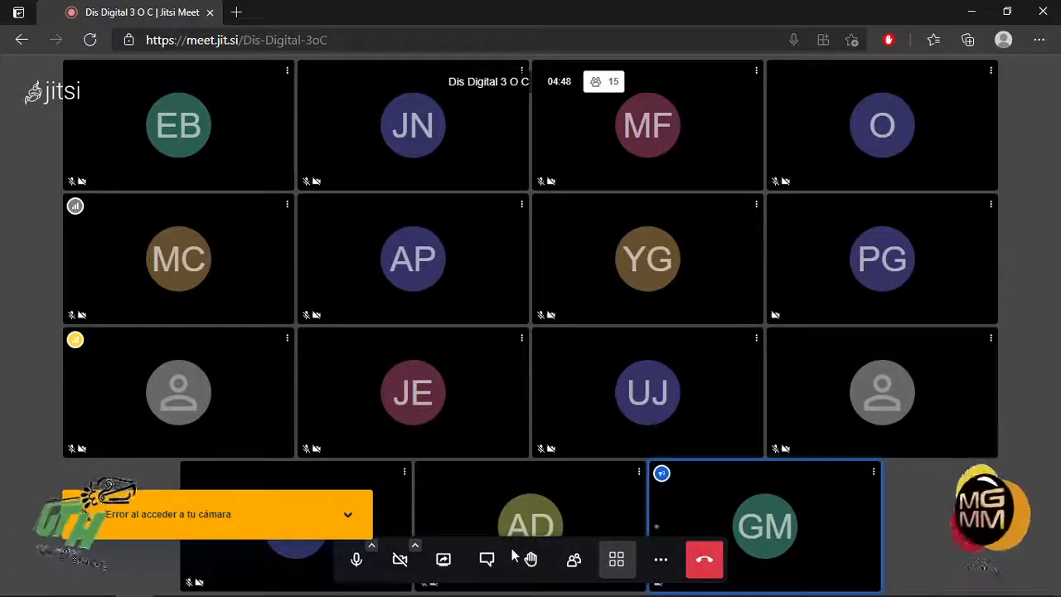
# - In a new browser tab, open Google Classroom's DISEÑO DIGITAL class and show the student work for the assignment Dibujos para vectorizar
pyautogui.moveTo(768, 594)
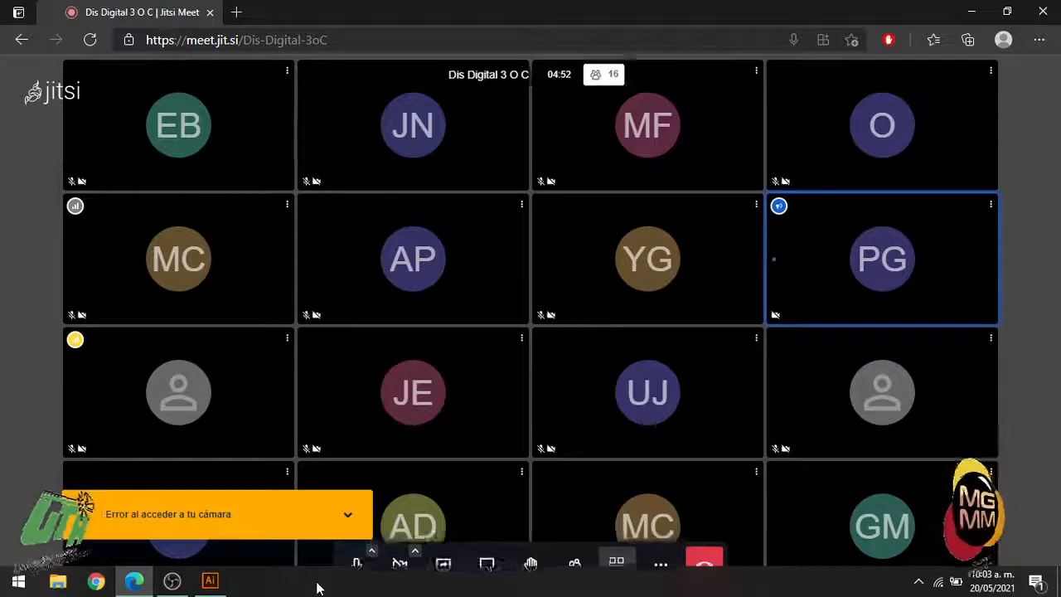
pyautogui.click(236, 11)
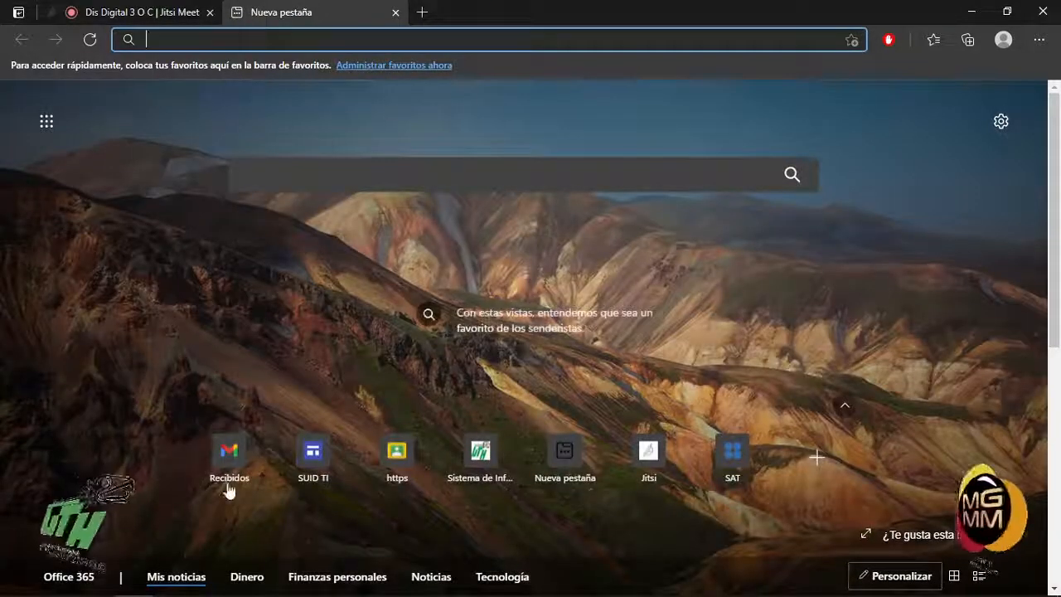
pyautogui.click(385, 462)
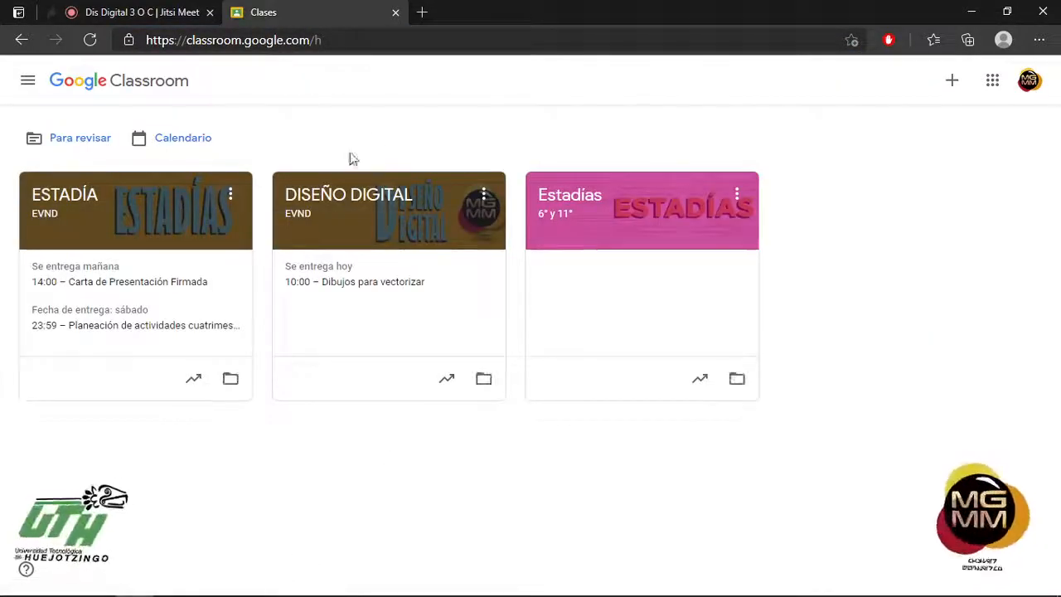
pyautogui.click(348, 212)
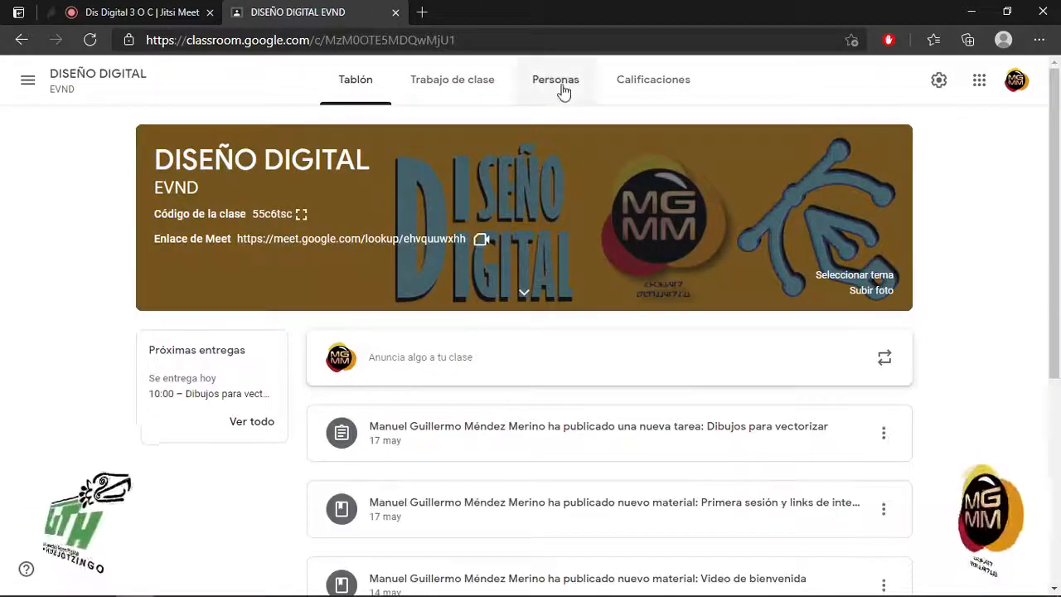
pyautogui.click(469, 83)
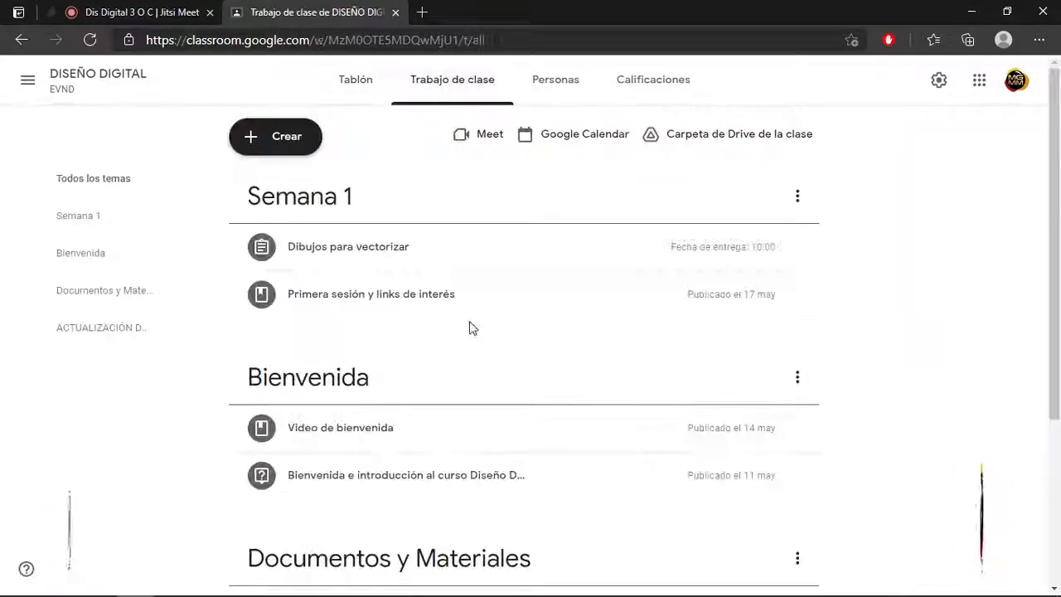
pyautogui.click(334, 252)
pyautogui.click(606, 332)
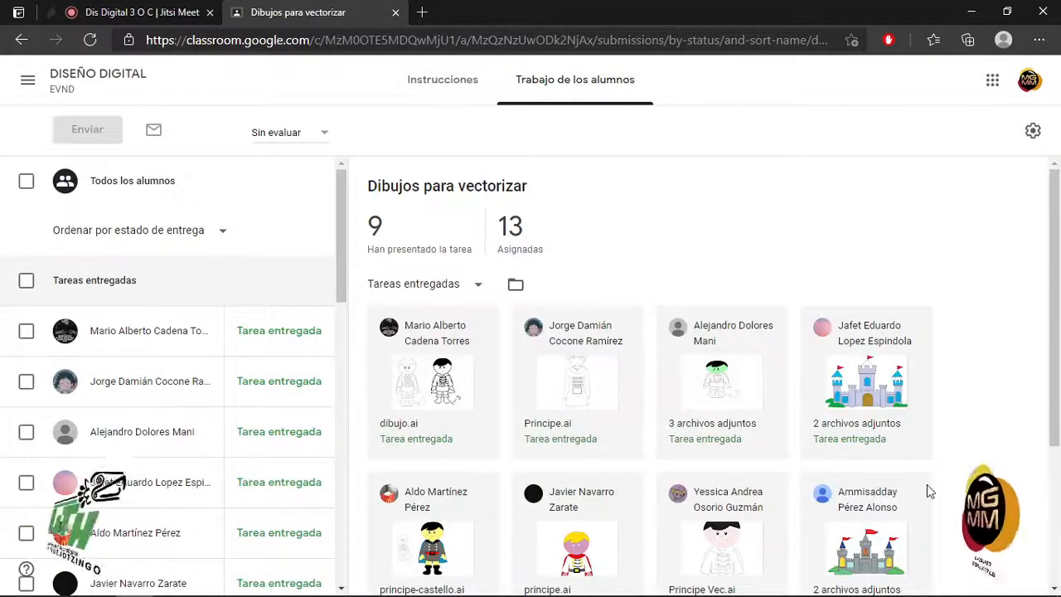
# - Look through the submitted and missing student work for Dibujos para vectorizar, and open the dibujo.ai submission
pyautogui.scroll(-2, 926, 484)
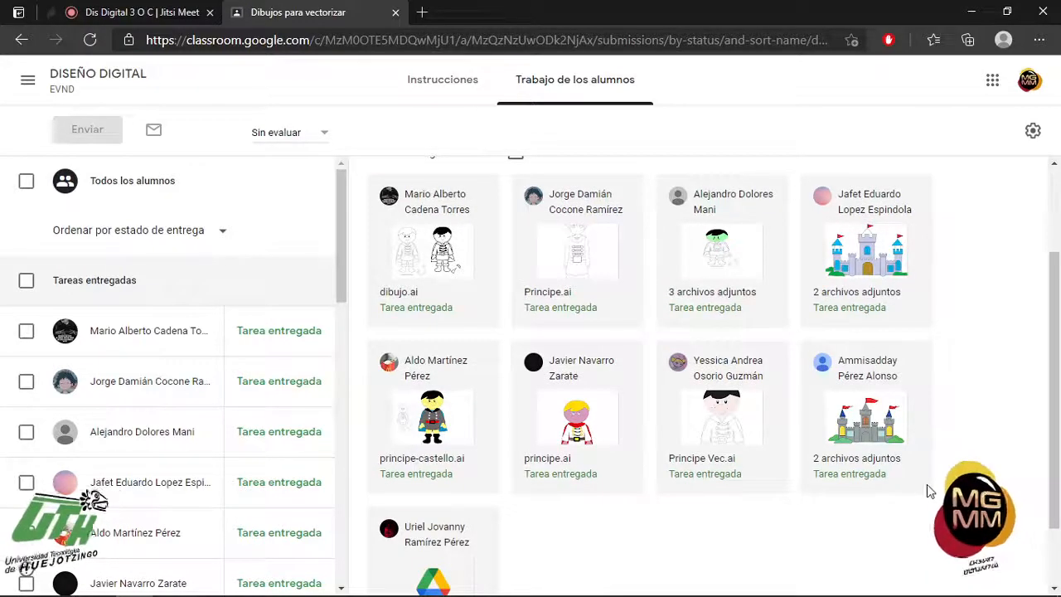
pyautogui.scroll(-1, 926, 485)
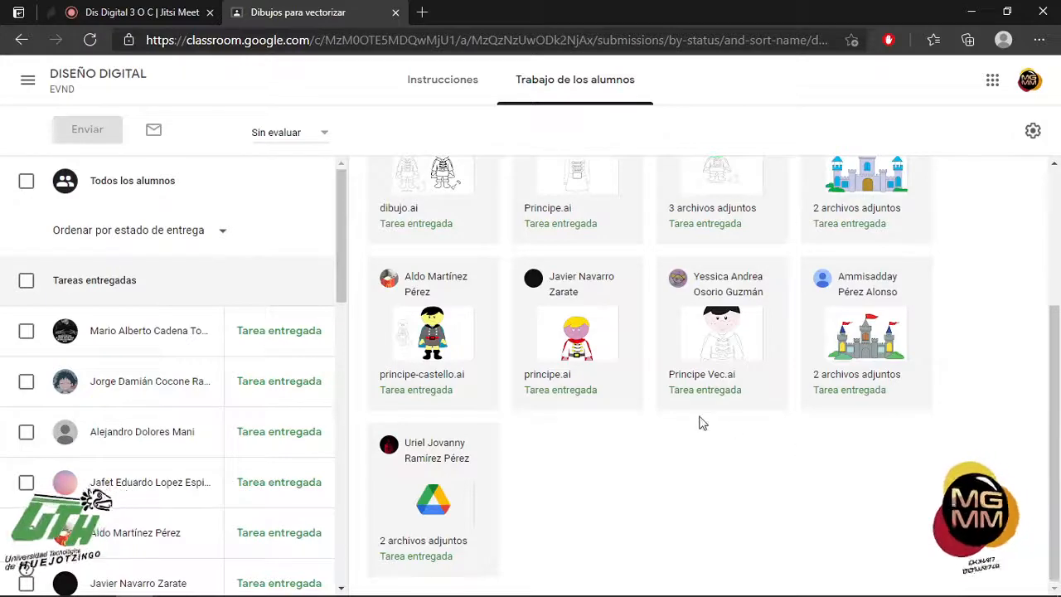
pyautogui.scroll(3, 748, 447)
pyautogui.scroll(-3, 745, 445)
pyautogui.scroll(-10, 317, 386)
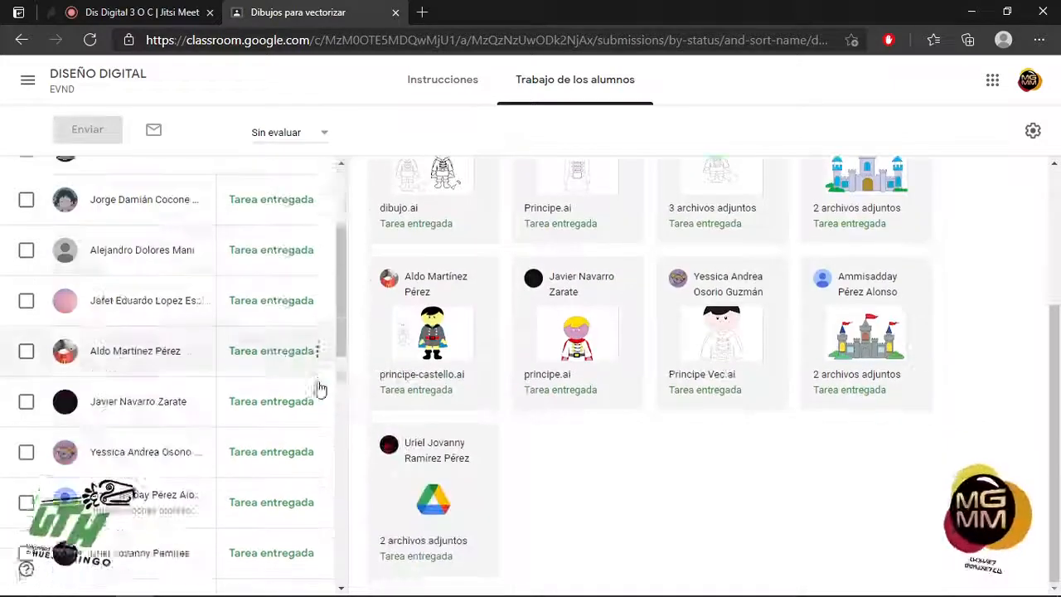
pyautogui.scroll(3, 689, 469)
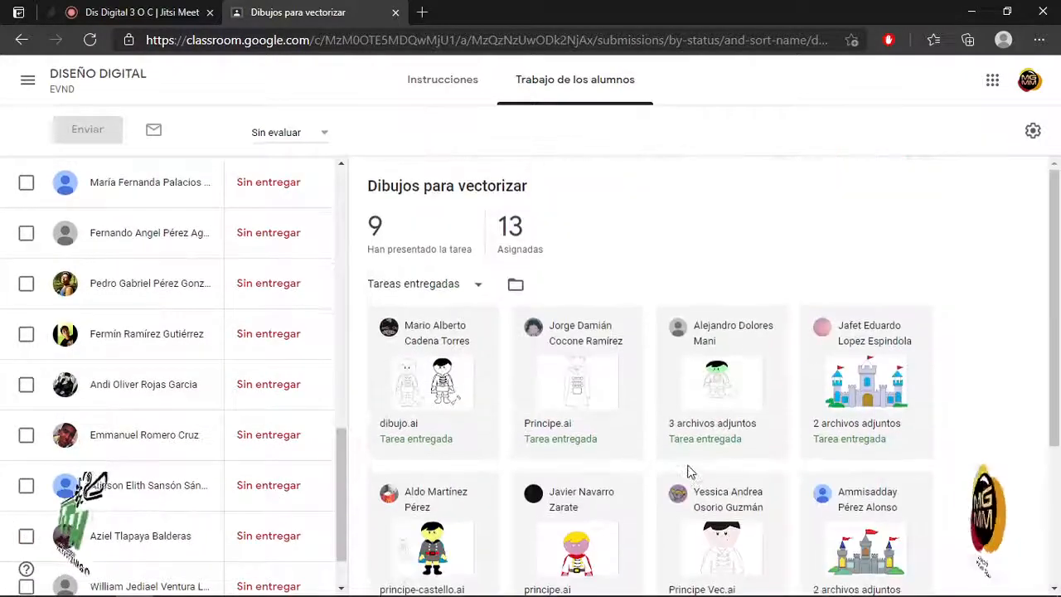
pyautogui.scroll(-3, 688, 469)
pyautogui.scroll(3, 688, 469)
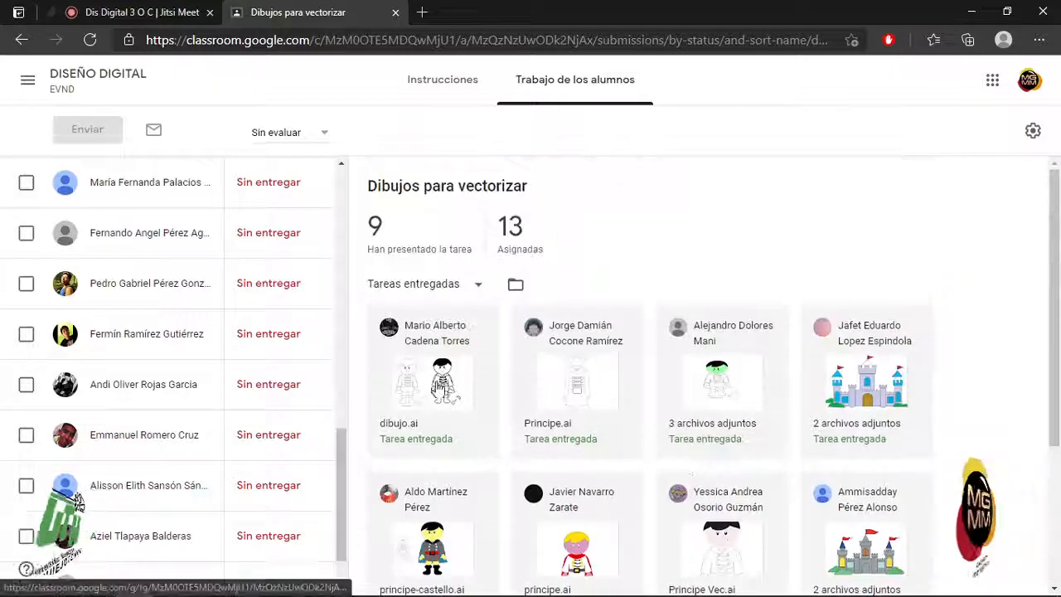
pyautogui.click(439, 388)
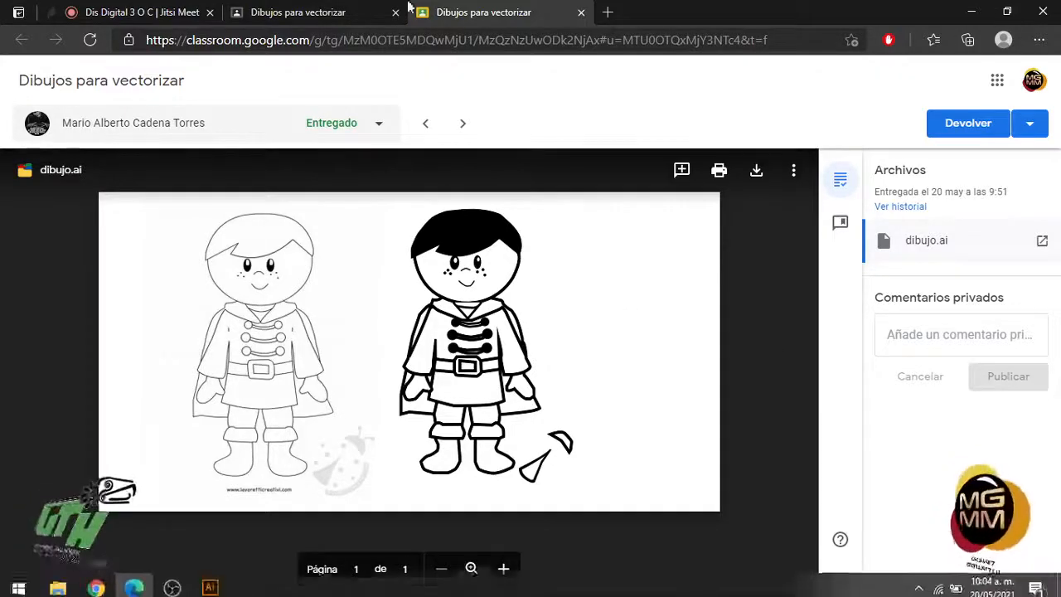
# - Return to the Jitsi meeting and dismiss the camera access error notification
pyautogui.click(118, 11)
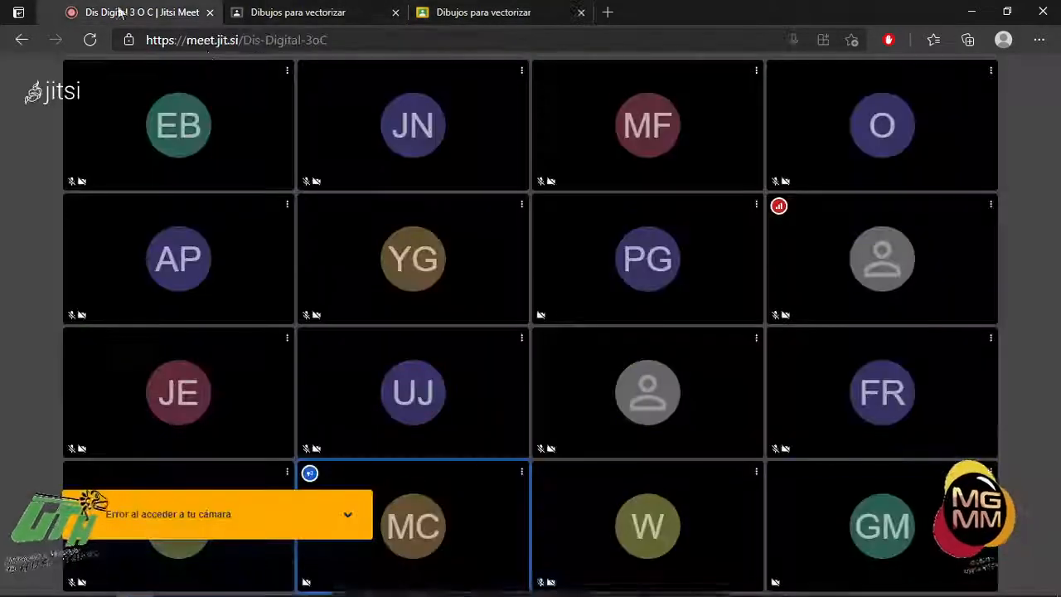
pyautogui.click(348, 514)
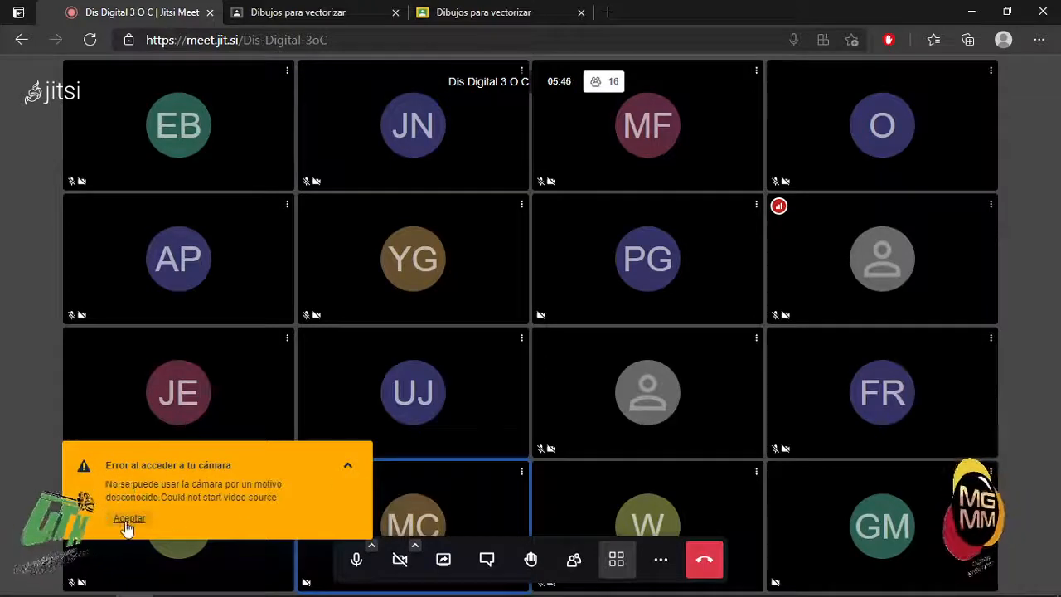
pyautogui.click(129, 521)
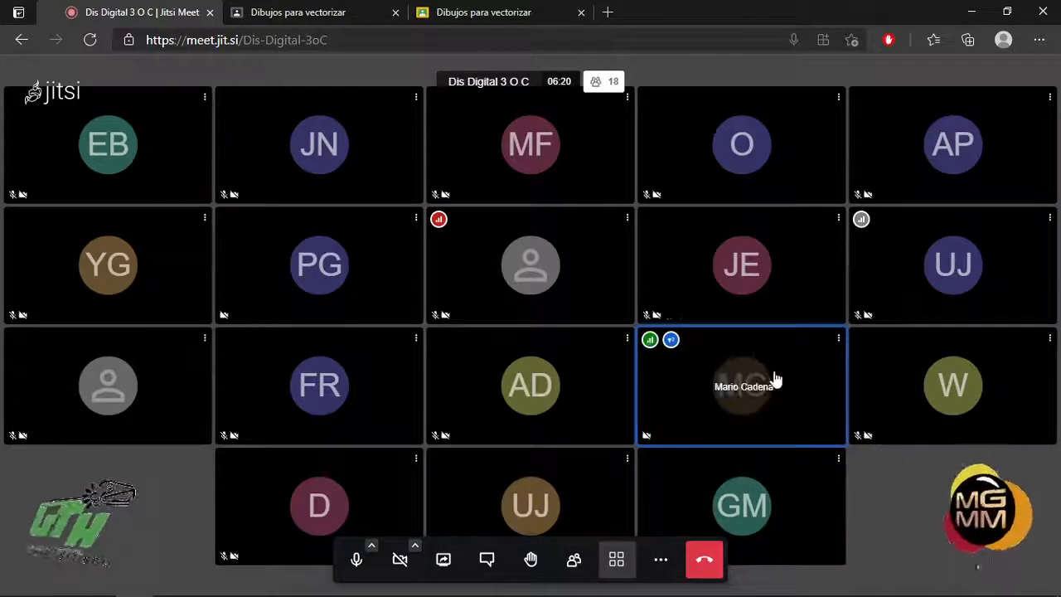
# - Raise the computer's audio volume
pyautogui.moveTo(360, 591)
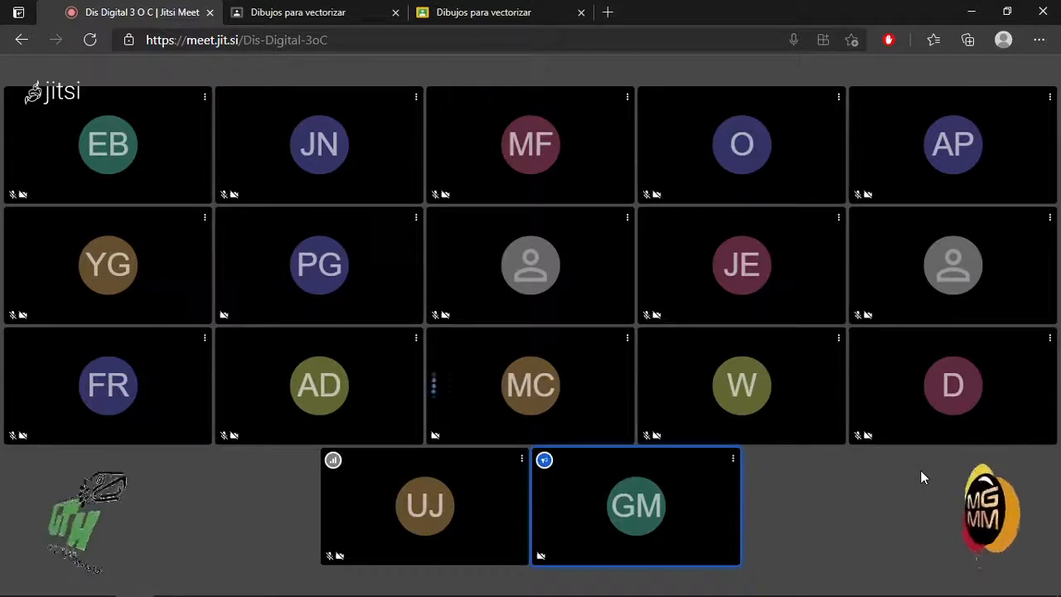
pyautogui.press('XF86AudioRaiseVolume')
pyautogui.press('XF86AudioRaiseVolume')
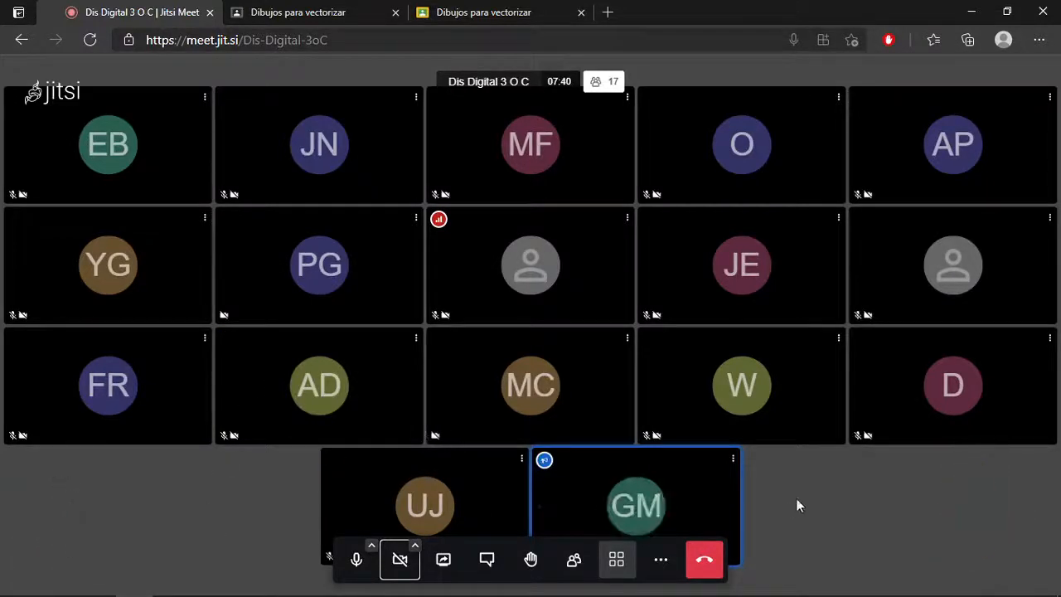
# - Share the Adobe Illustrator 2020 window with the meeting participants
pyautogui.click(444, 561)
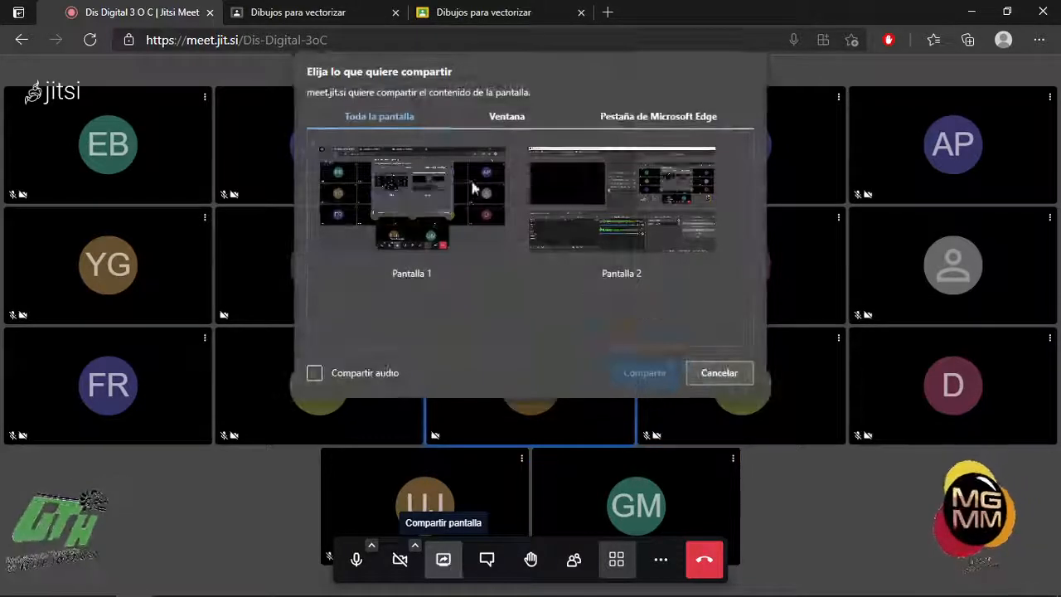
pyautogui.click(505, 122)
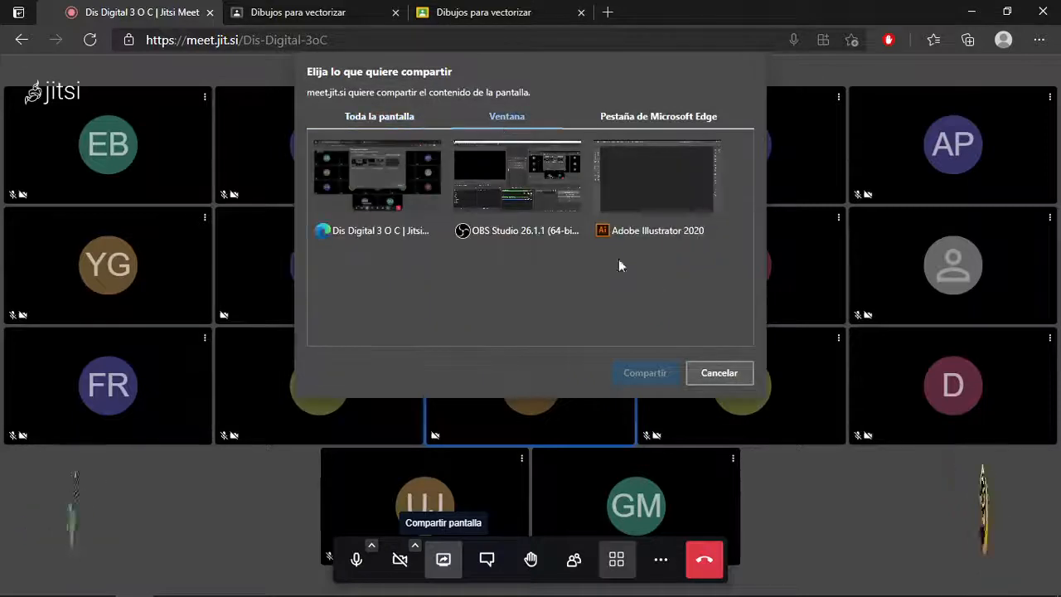
pyautogui.click(645, 169)
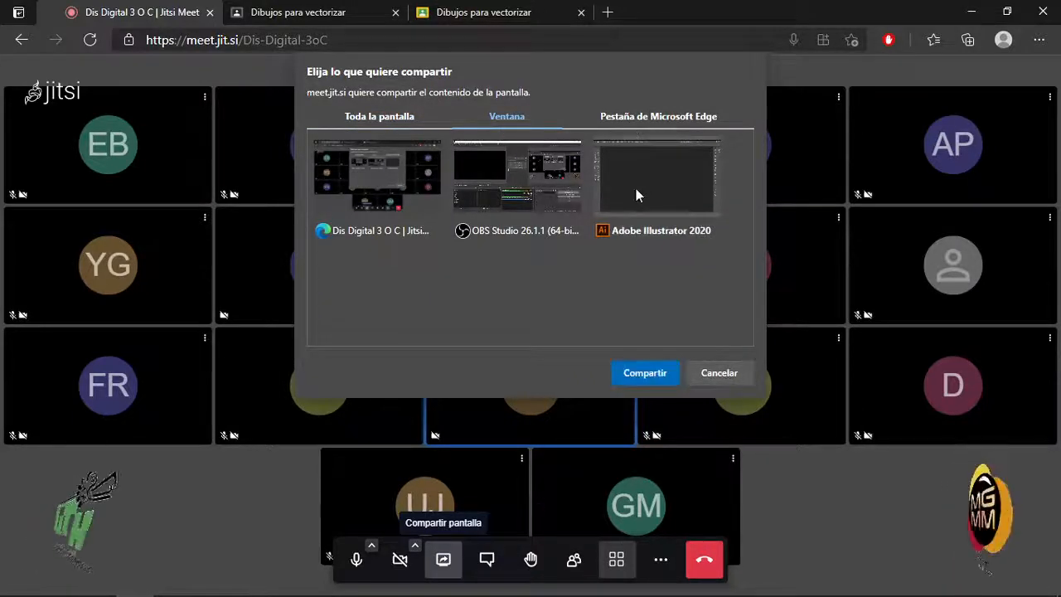
pyautogui.click(404, 120)
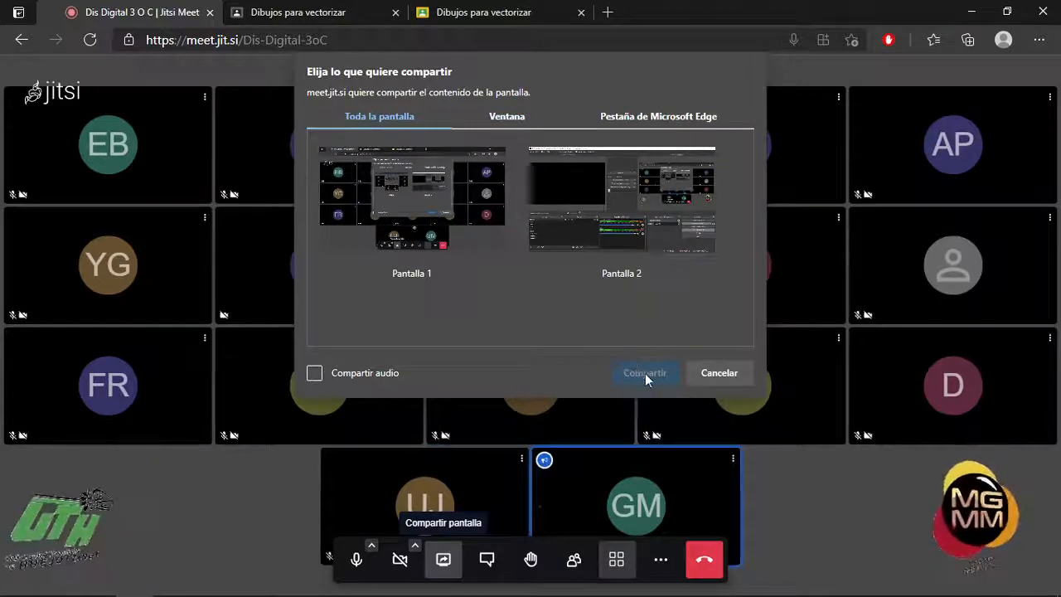
pyautogui.click(507, 118)
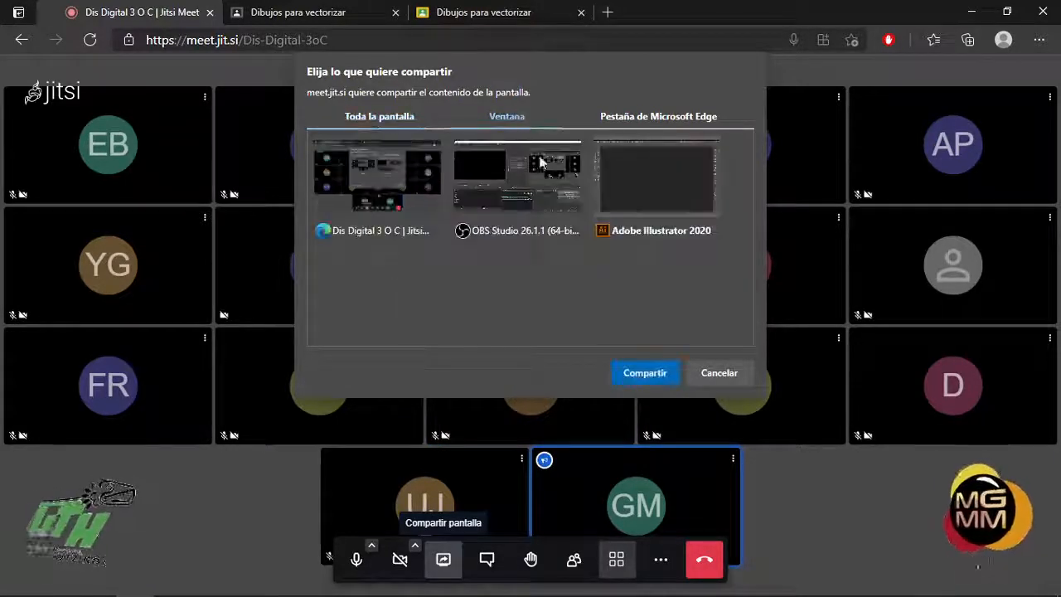
pyautogui.click(645, 373)
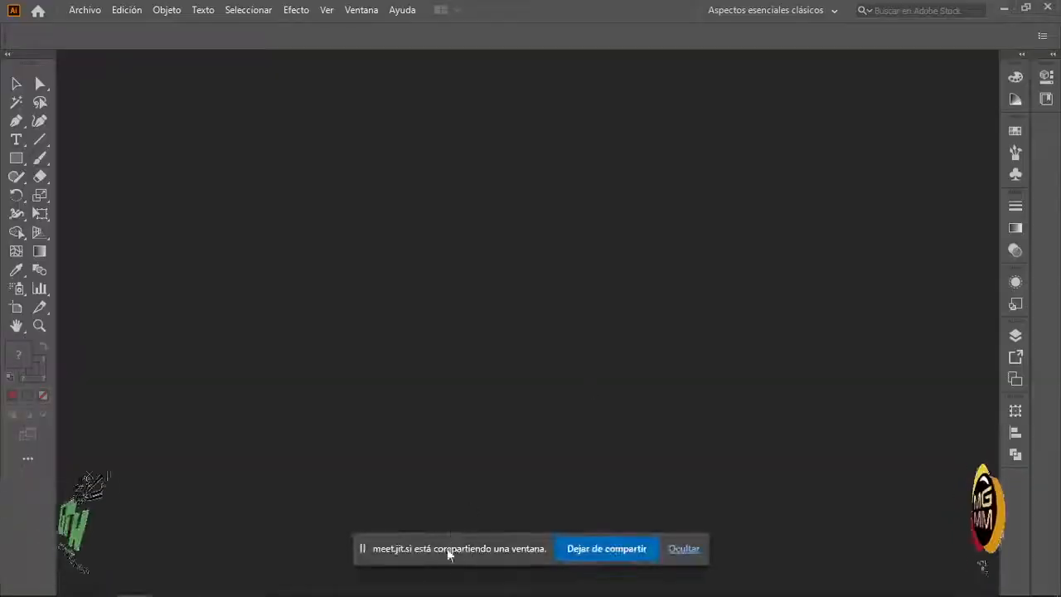
# - Switch back to the Classroom submission and open dibujo.ai in Illustrator, ignoring the missing linked image principe-castello.jpg
pyautogui.hotkey('alt', 'Tab')
pyautogui.hotkey('alt', 'Tab')
pyautogui.hotkey('alt', 'Tab')
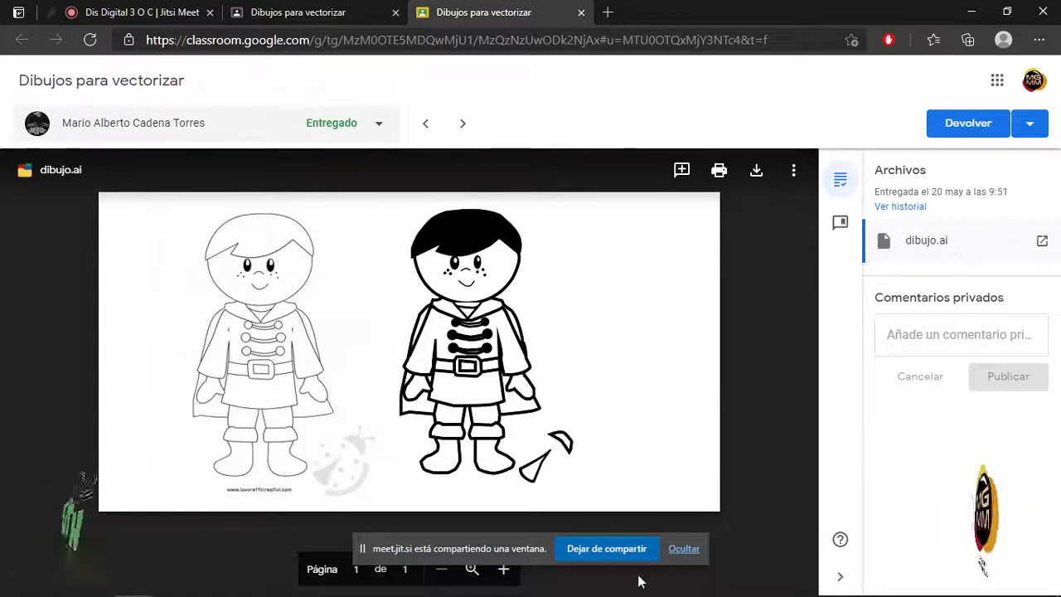
pyautogui.click(756, 170)
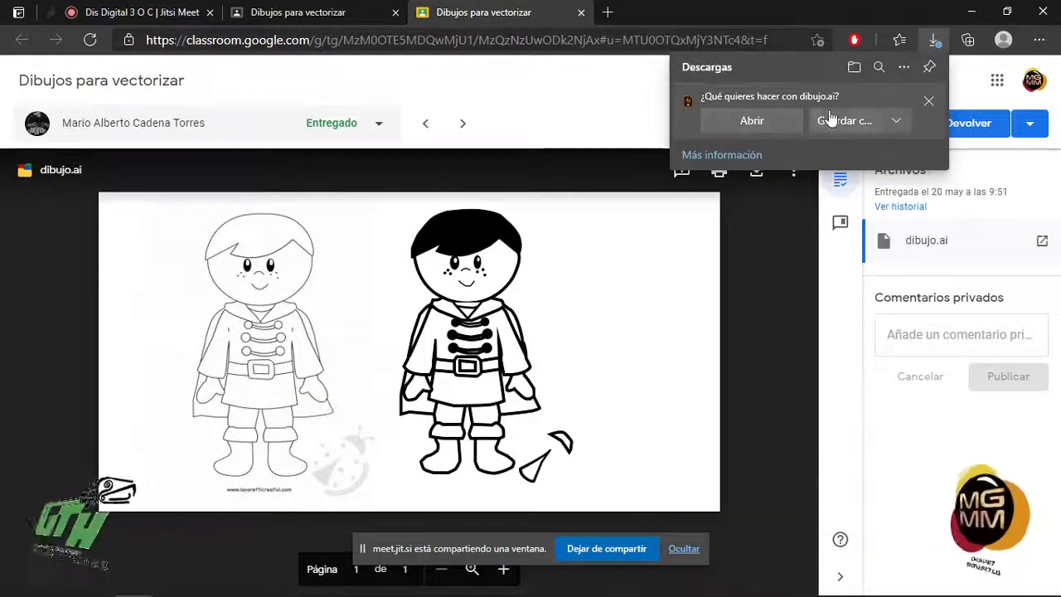
pyautogui.click(752, 121)
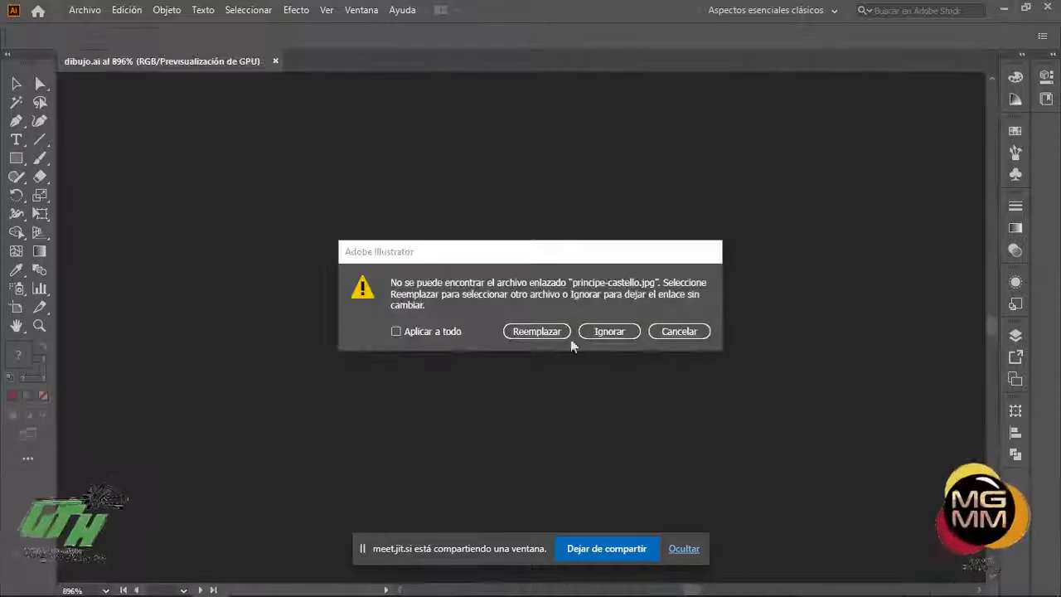
pyautogui.click(523, 255)
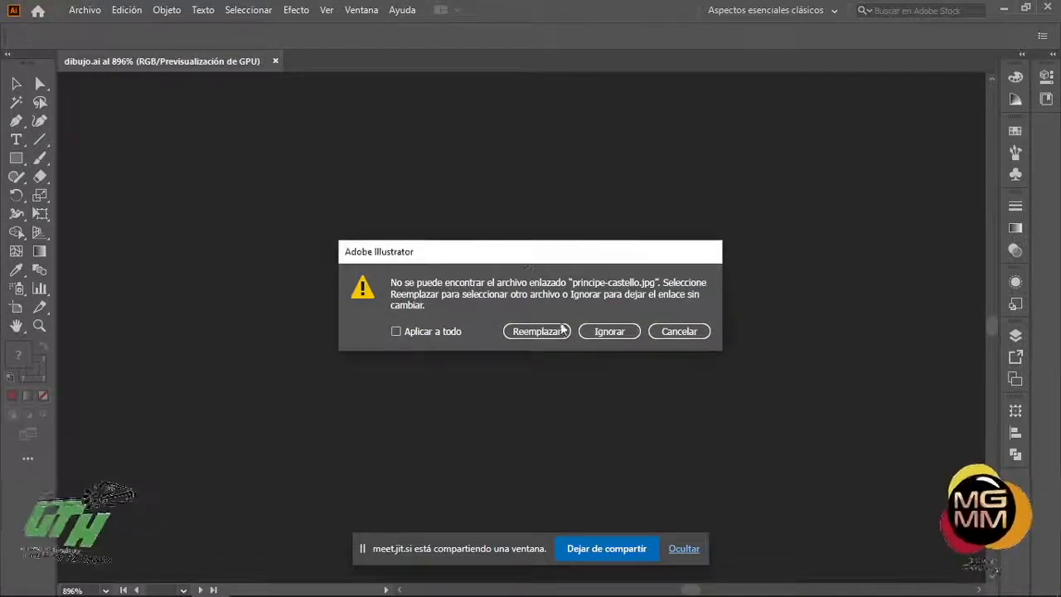
pyautogui.click(603, 332)
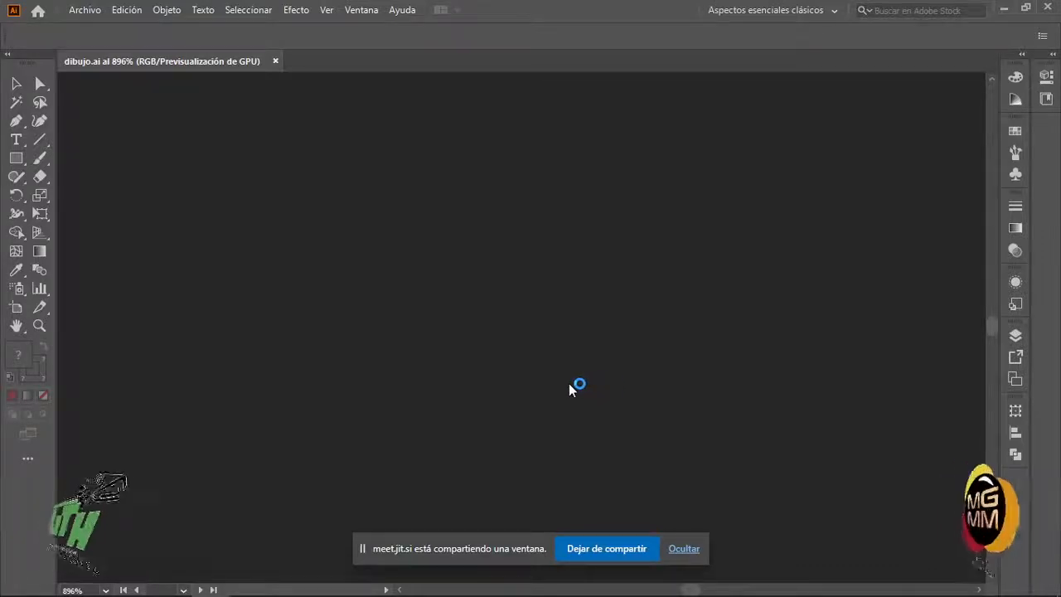
# - Examine the prince drawing's linework in dibujo.ai, from the whole figure to the jacket fasteners and belt buckle
pyautogui.moveTo(276, 593)
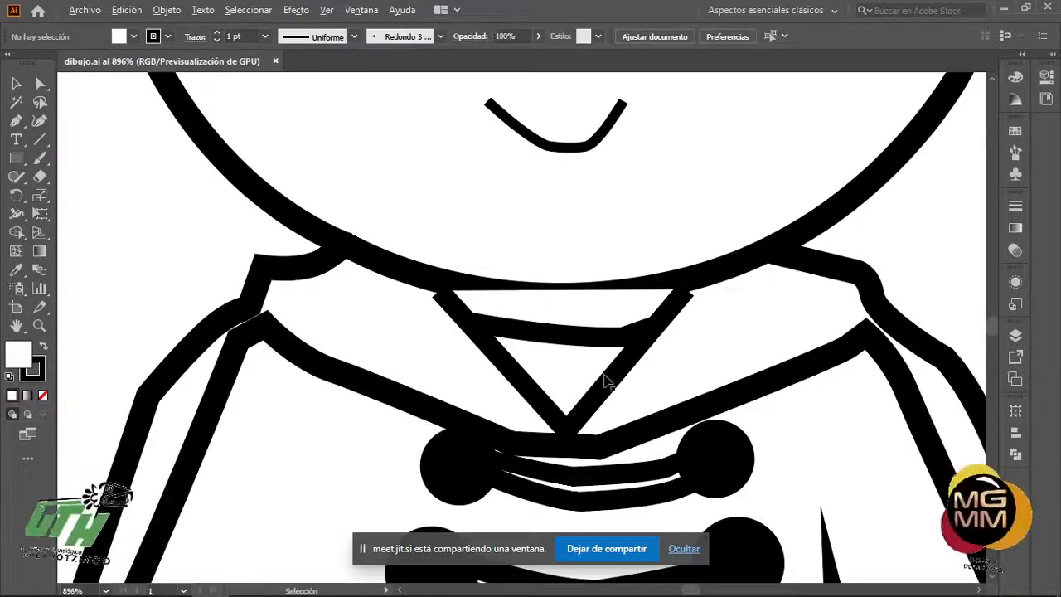
pyautogui.scroll(-6, 604, 378)
pyautogui.scroll(-5, 374, 521)
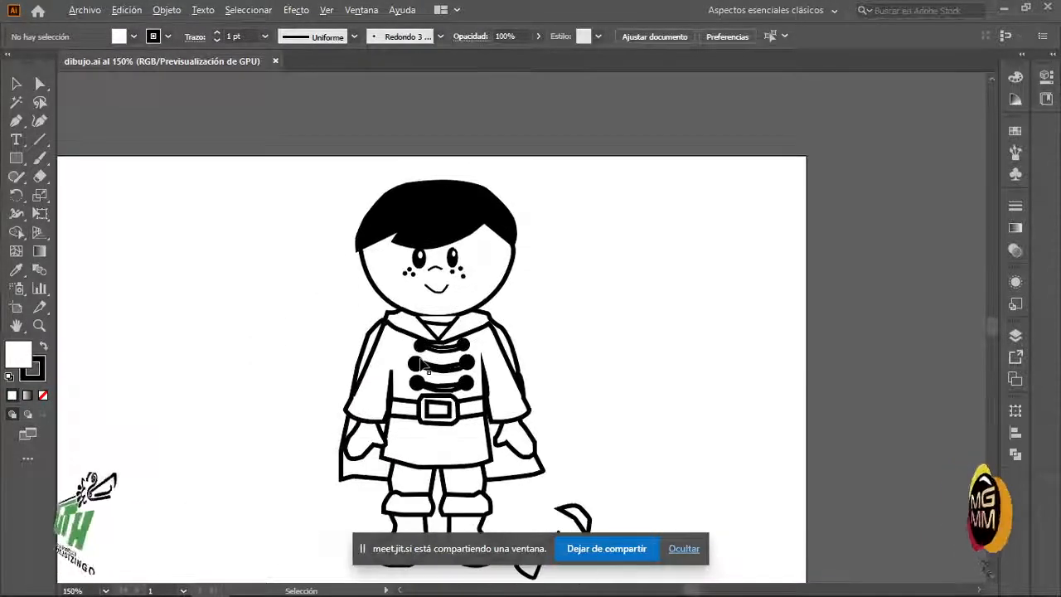
pyautogui.scroll(3, 422, 344)
pyautogui.scroll(1, 422, 344)
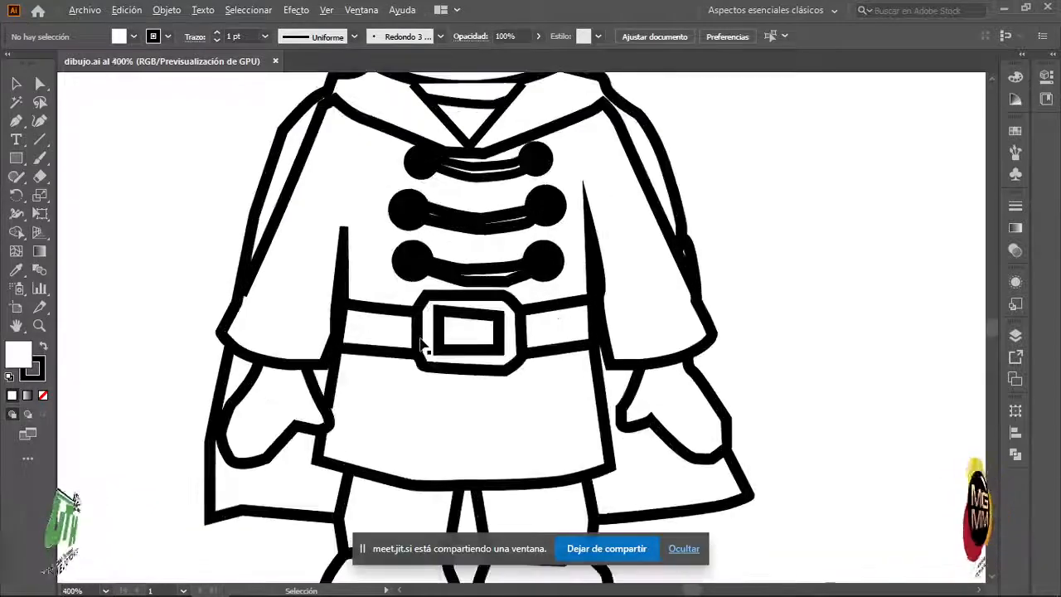
pyautogui.scroll(1, 491, 353)
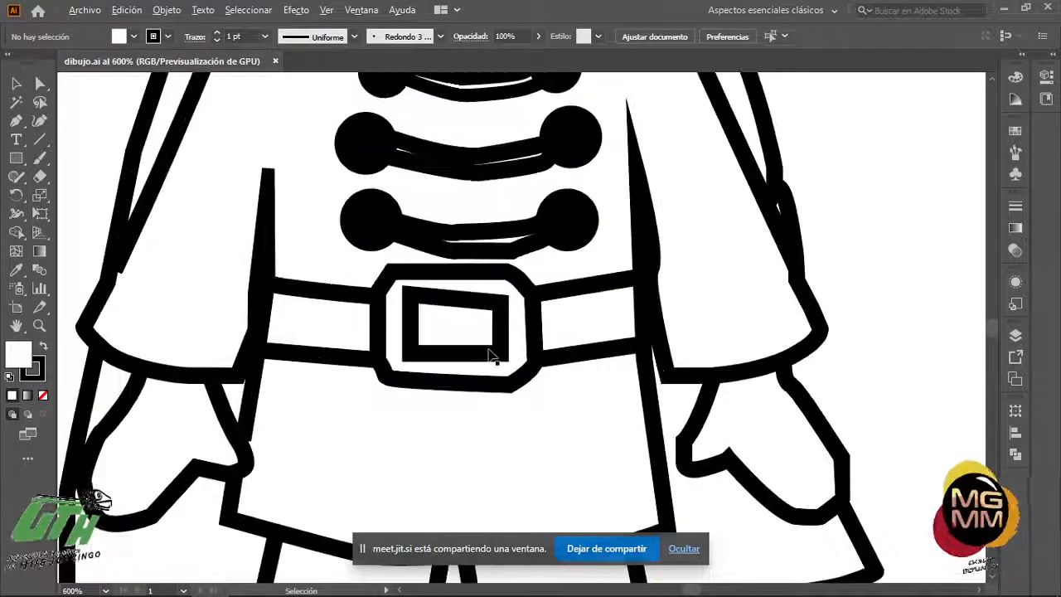
pyautogui.scroll(-5, 491, 352)
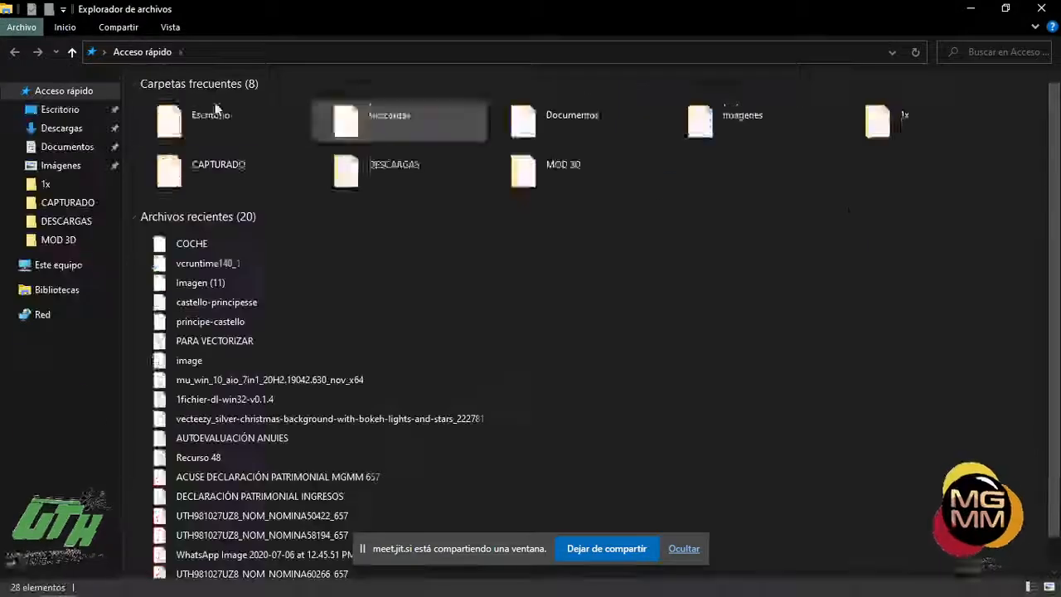
# - Place the principe-castello image from the Descargas folder into dibujo.ai and shrink it to fit on the artboard beside the traced prince
pyautogui.click(53, 129)
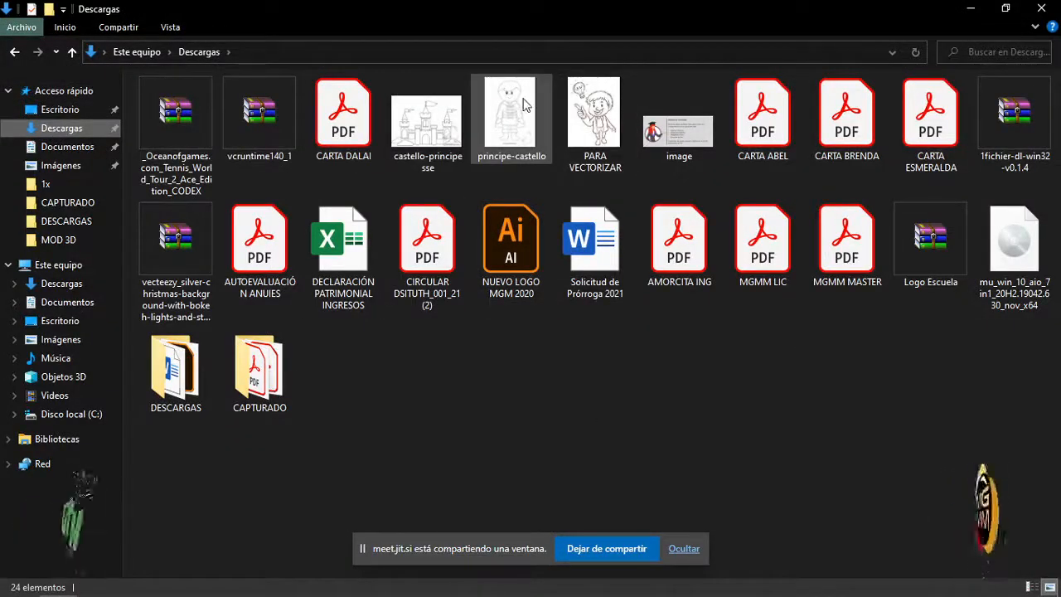
pyautogui.moveTo(522, 101); pyautogui.dragTo(299, 365)
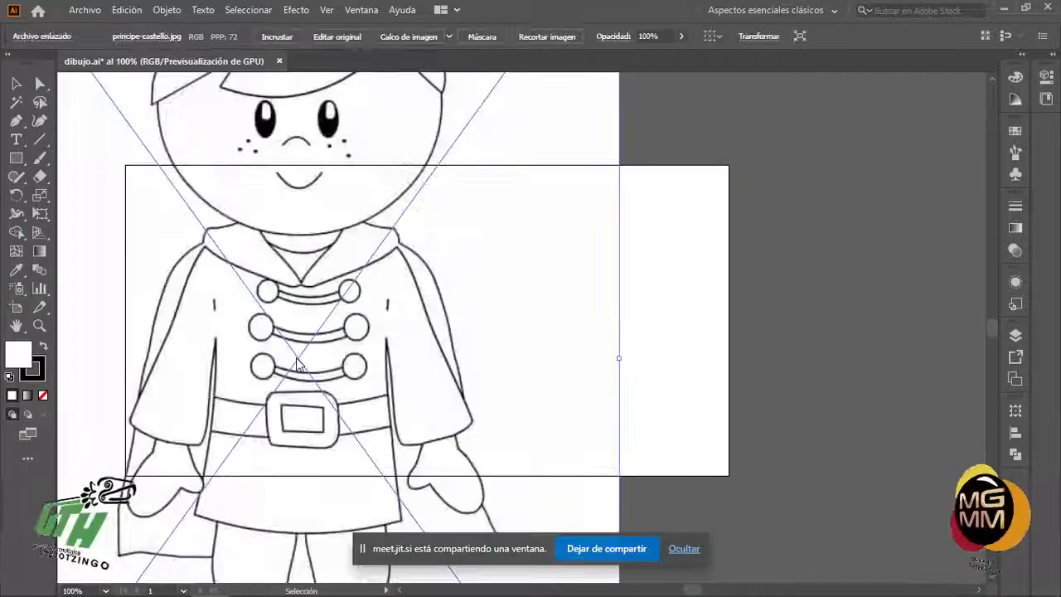
pyautogui.scroll(-4, 299, 365)
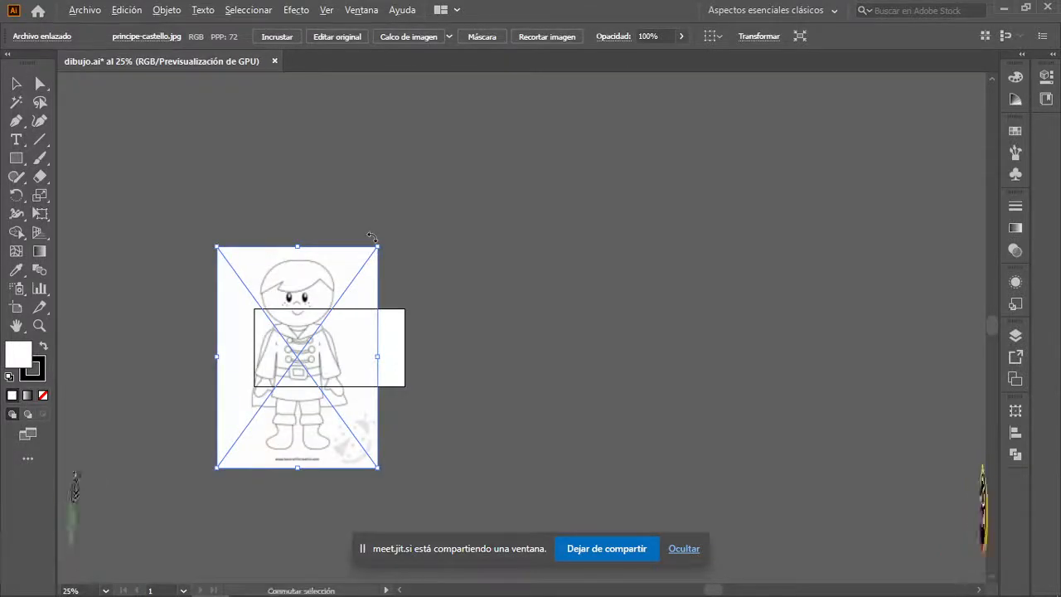
pyautogui.moveTo(375, 244); pyautogui.dragTo(318, 317)
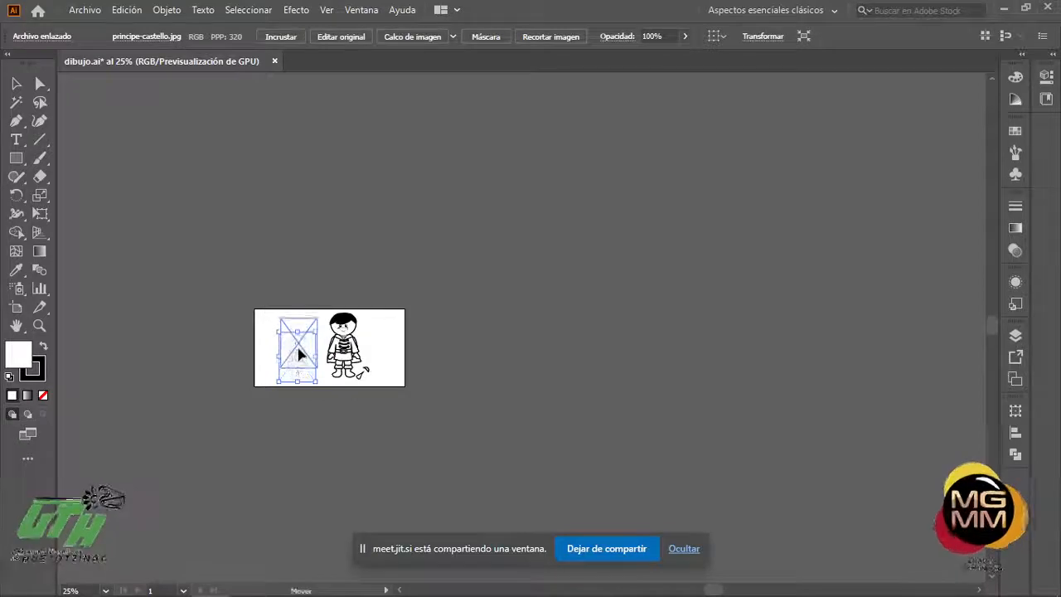
# - Compare the traced prince with the reference image and select the tracing's main outline to check how it is built
pyautogui.scroll(5, 325, 362)
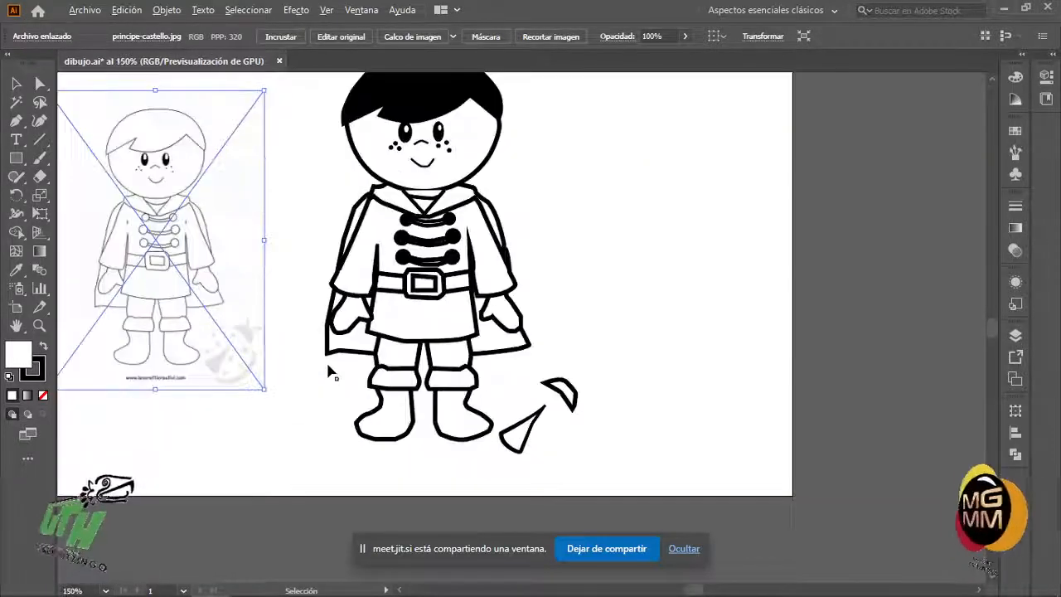
pyautogui.moveTo(328, 370); pyautogui.dragTo(511, 396)
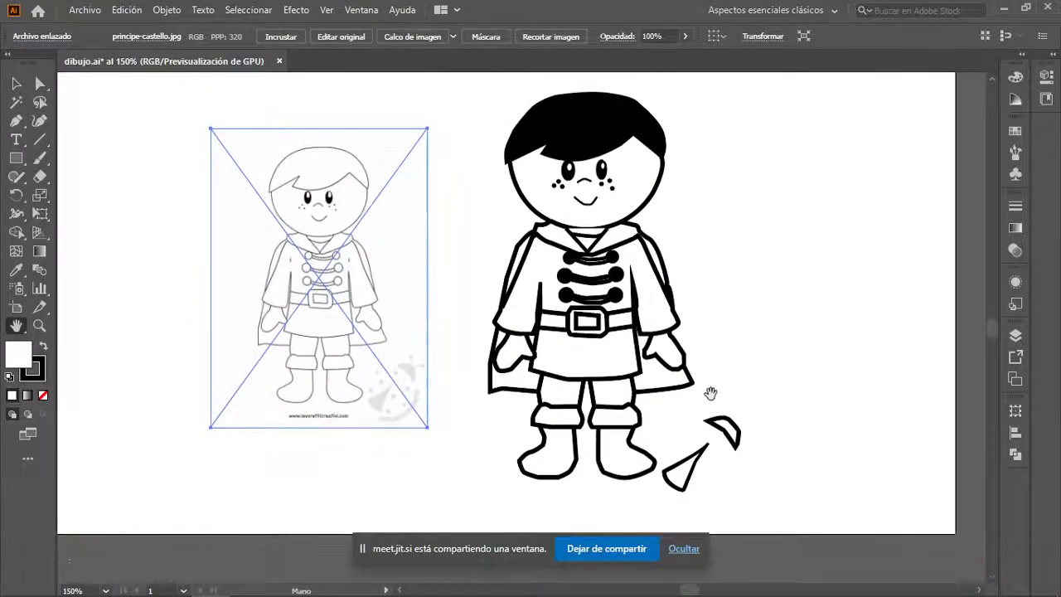
pyautogui.scroll(2, 494, 343)
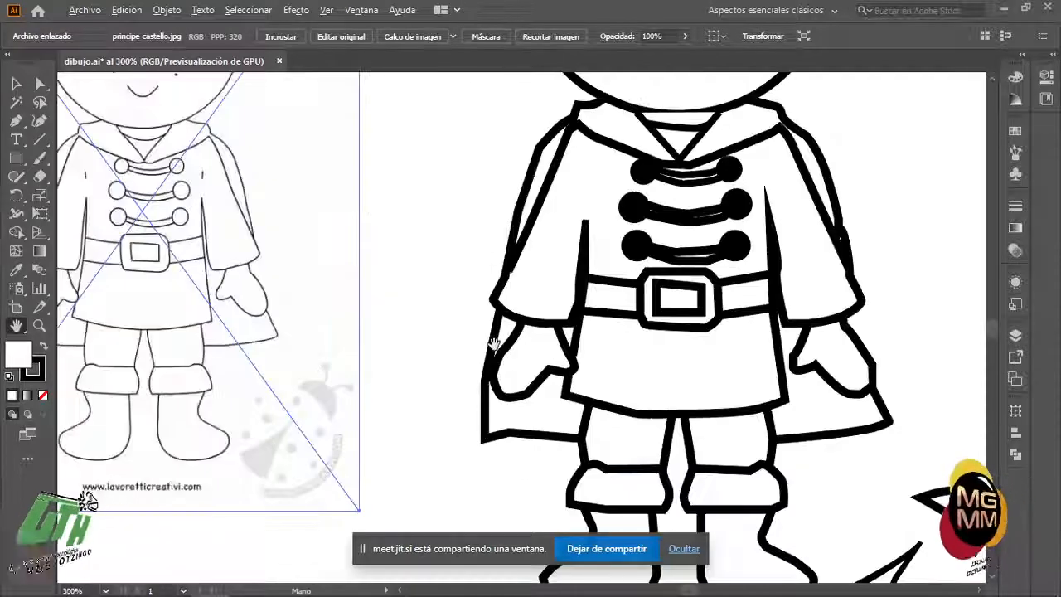
pyautogui.scroll(-1, 494, 343)
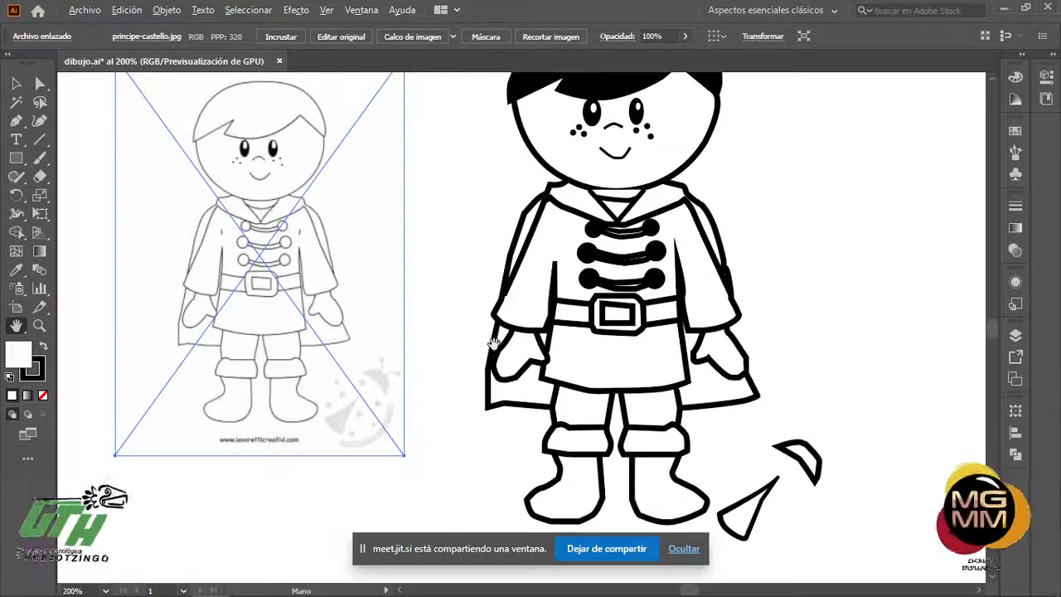
pyautogui.scroll(3, 573, 212)
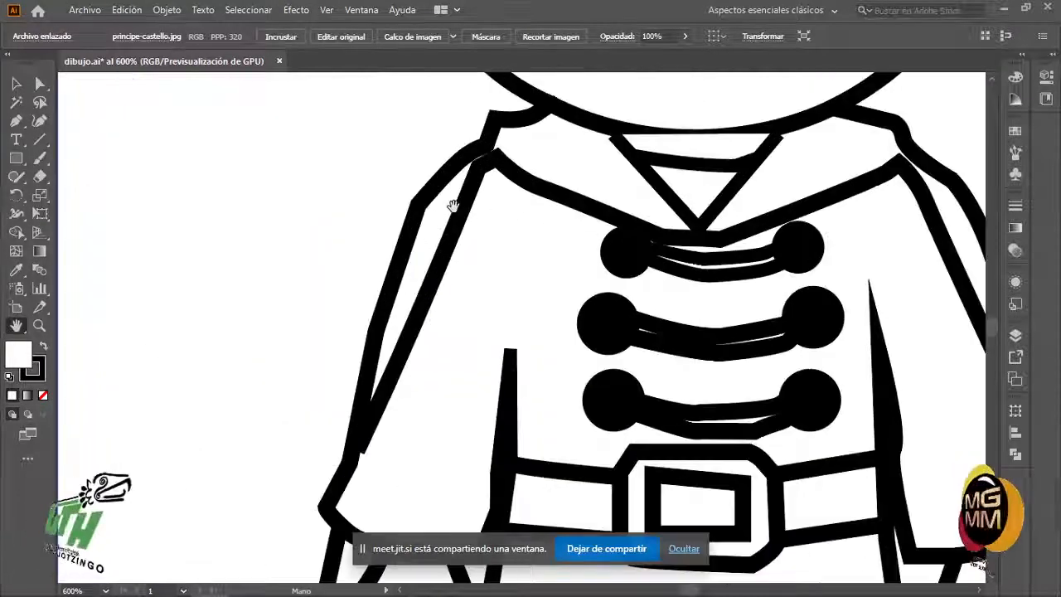
pyautogui.press('v')
pyautogui.click(423, 211)
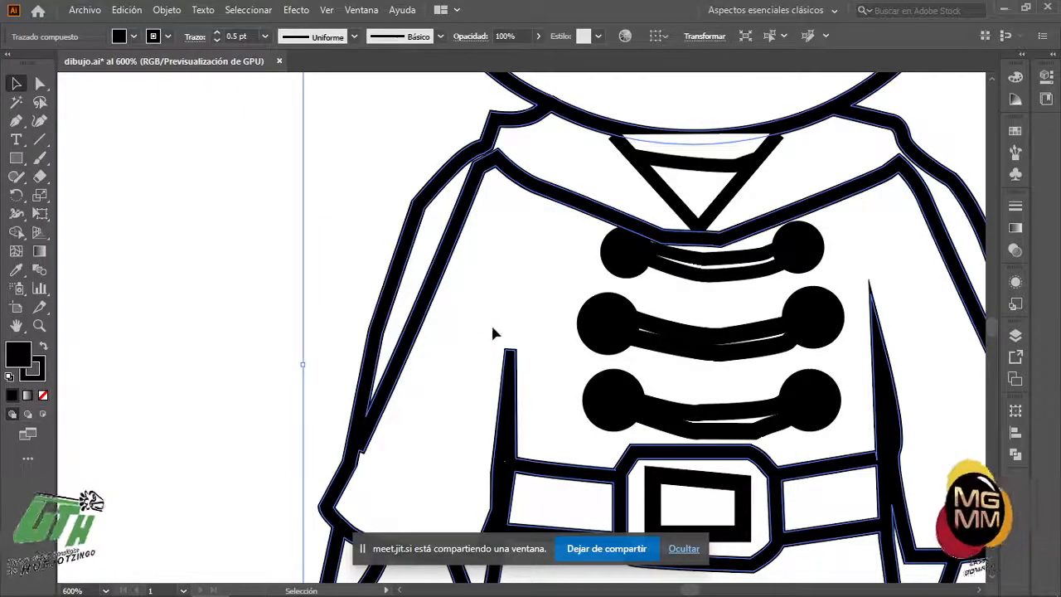
pyautogui.scroll(-2, 485, 330)
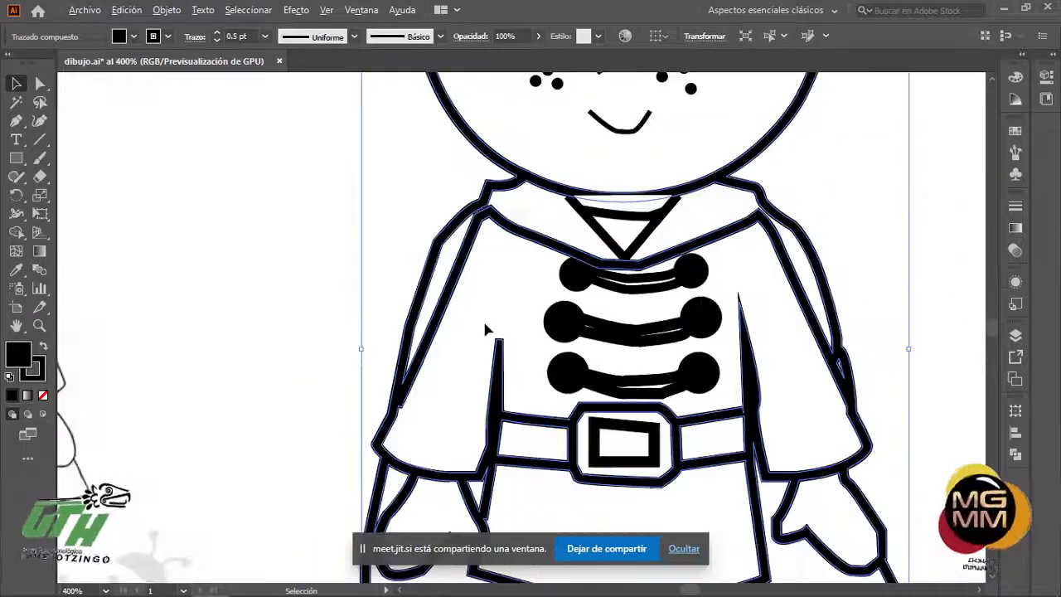
pyautogui.hotkey('alt', 'Tab')
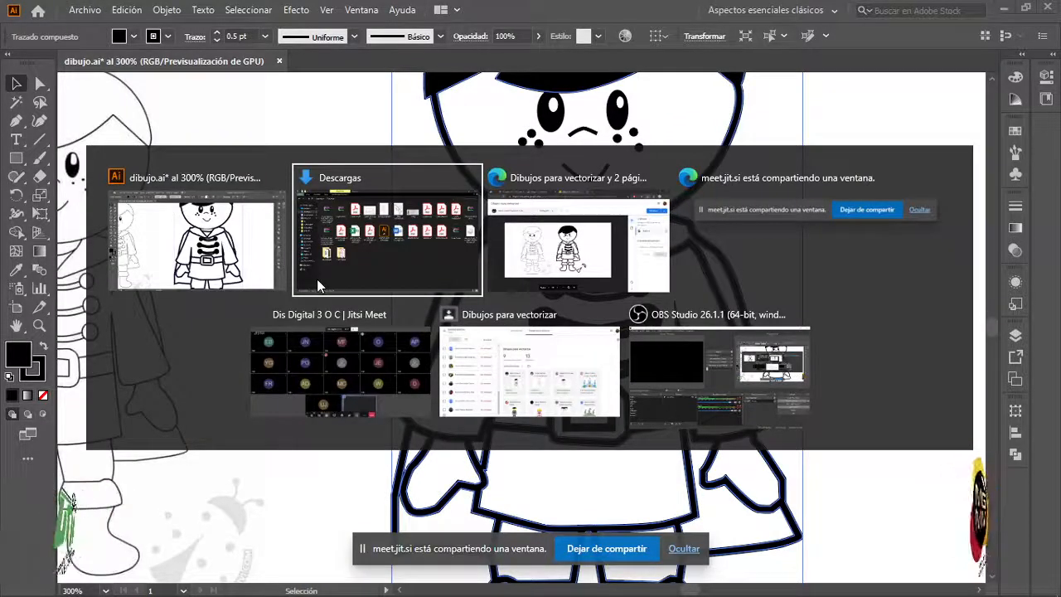
pyautogui.hotkey('alt', 'Tab')
pyautogui.hotkey('alt', 'Tab')
pyautogui.hotkey('alt', 'Tab')
pyautogui.hotkey('alt', 'Tab')
pyautogui.hotkey('alt', 'Tab')
pyautogui.hotkey('alt', 'Tab')
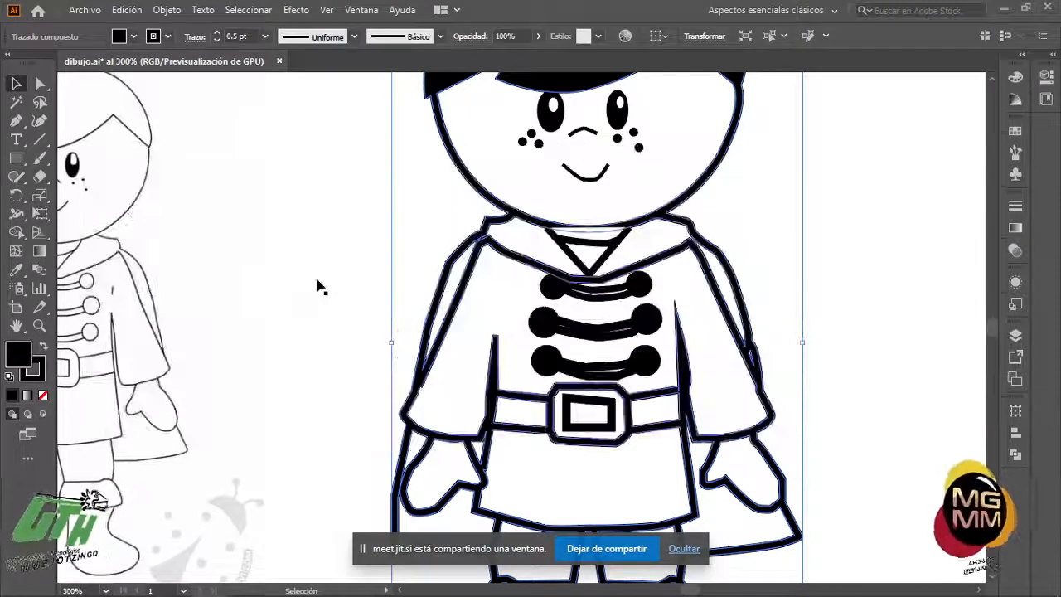
# - Inspect the anchor points along the cape's outer bend at the prince's shoulder using Direct Selection
pyautogui.scroll(5, 485, 237)
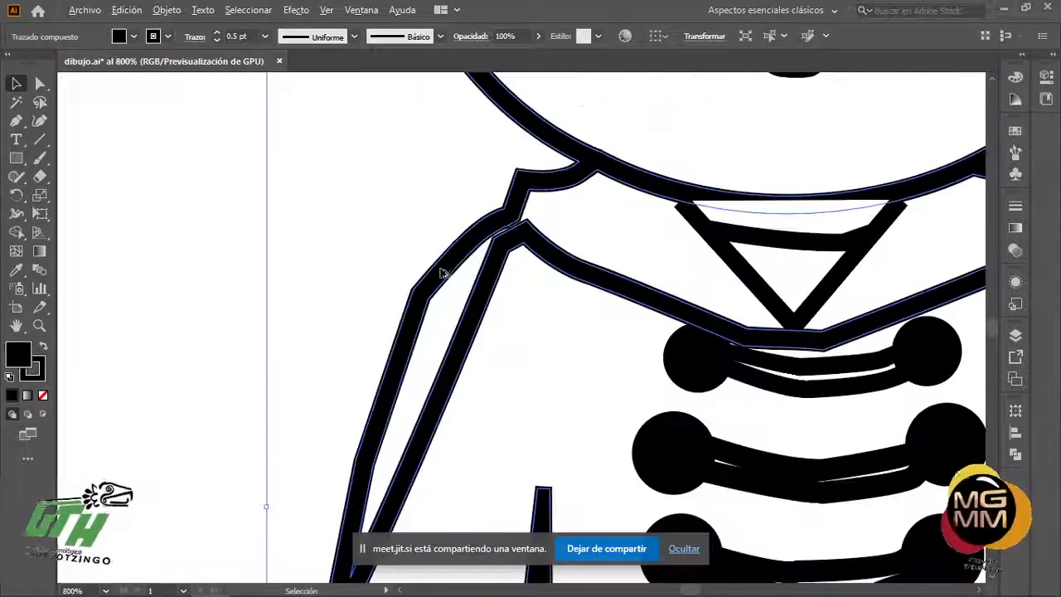
pyautogui.scroll(2, 353, 330)
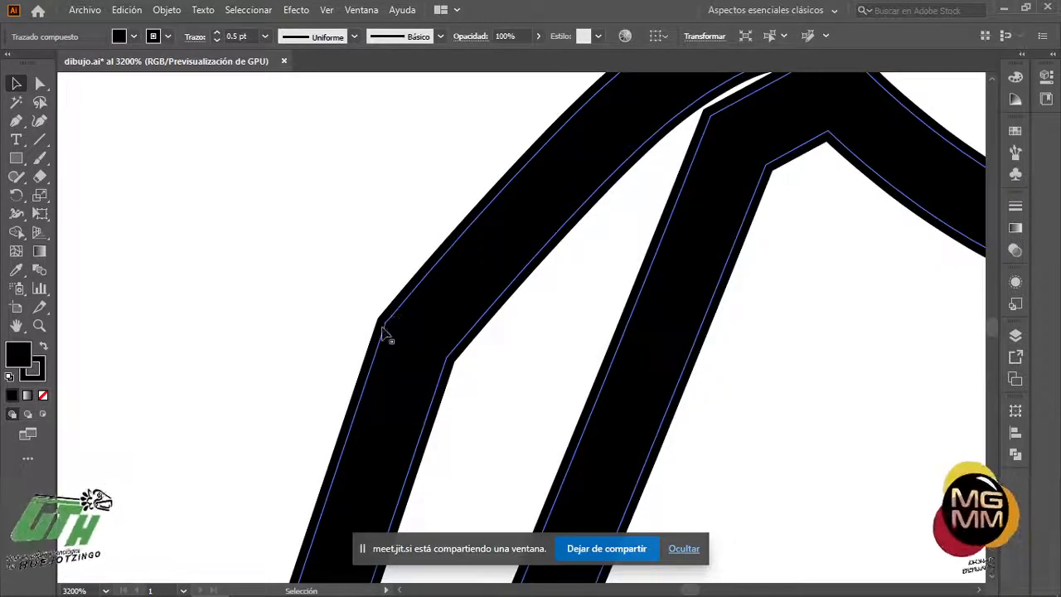
pyautogui.click(40, 83)
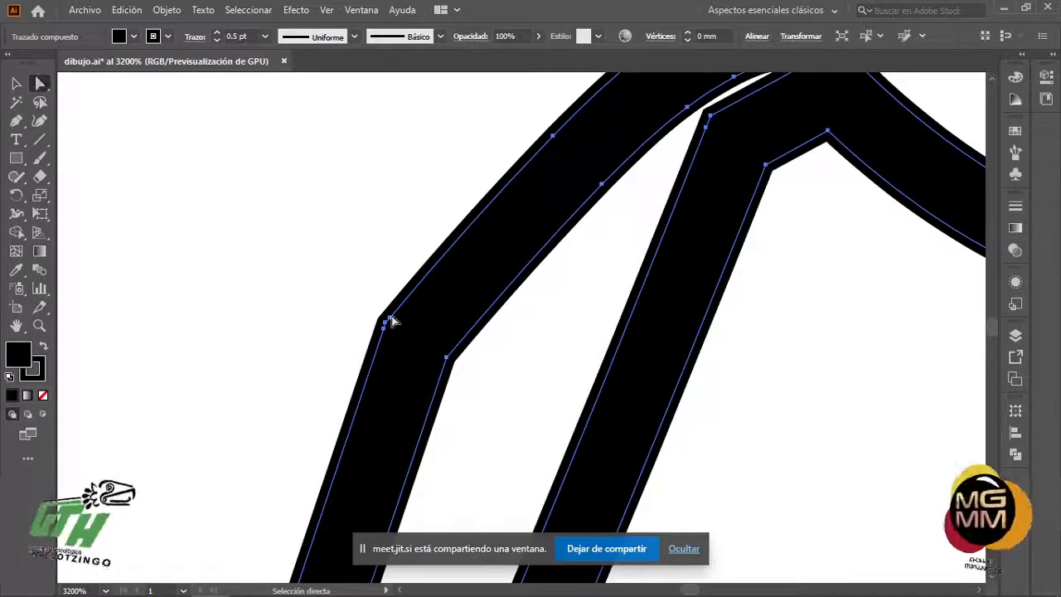
pyautogui.click(446, 360)
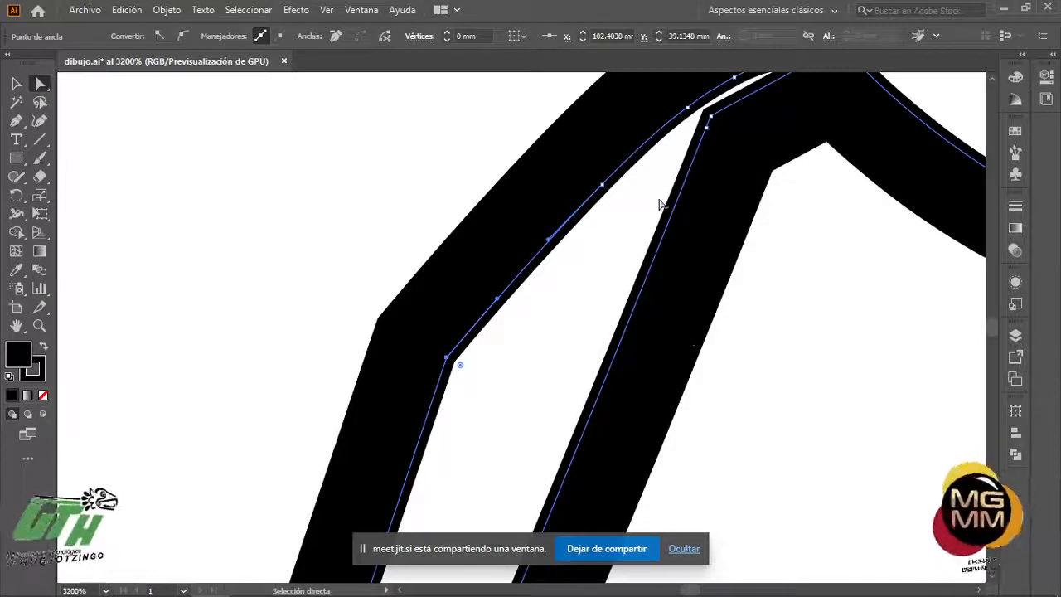
pyautogui.keyDown('alt'); pyautogui.scroll(-1, 614, 406); pyautogui.keyUp('alt')
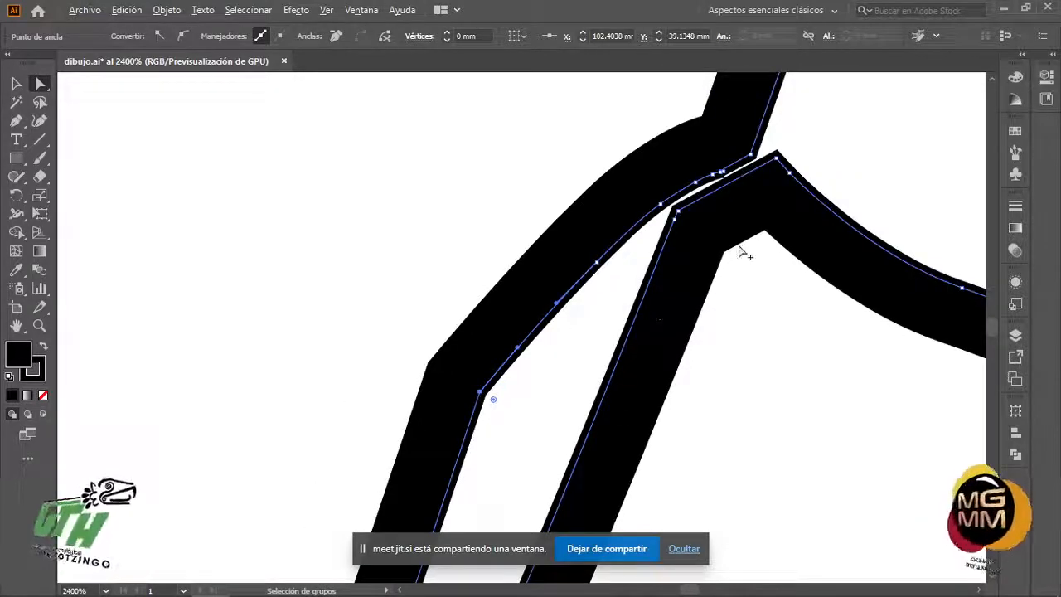
pyautogui.scroll(2, 702, 274)
# - Convert the inner corner anchor at the top of the sleeve to a smooth point, and select the matching outer corner anchor
pyautogui.click(722, 291)
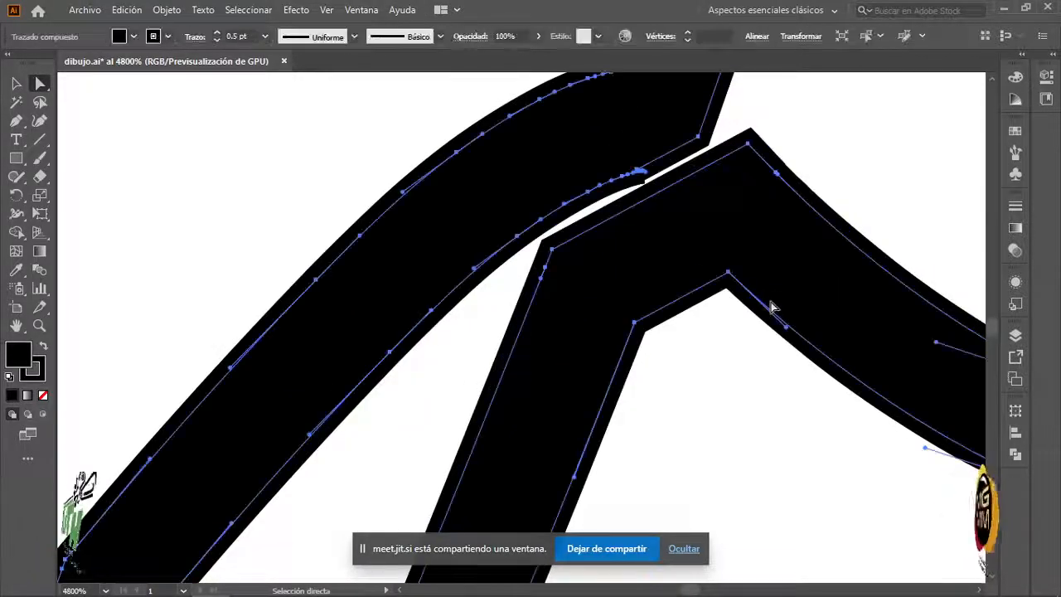
pyautogui.click(728, 273)
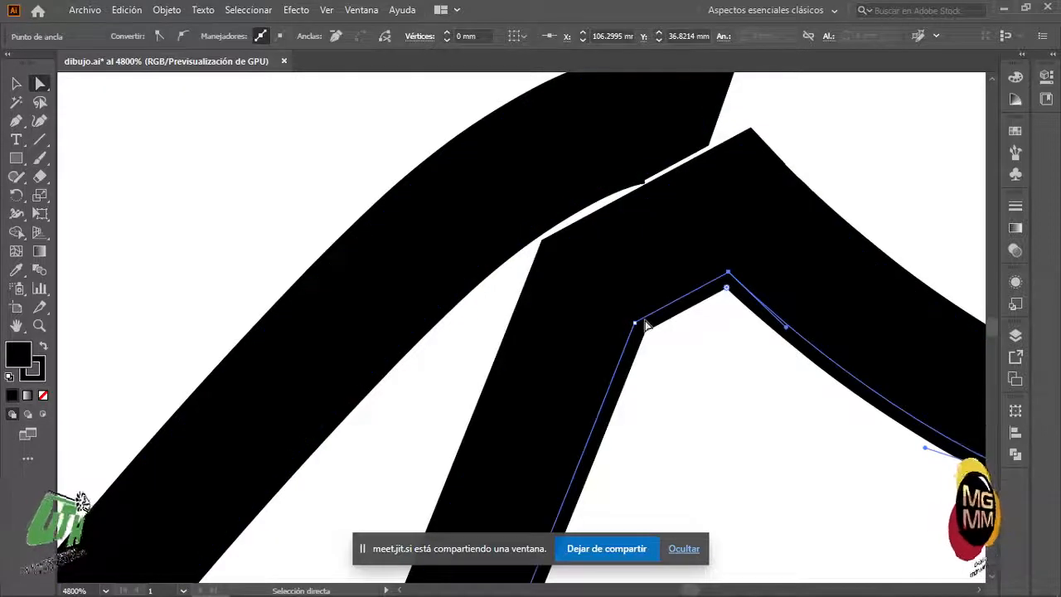
pyautogui.click(634, 323)
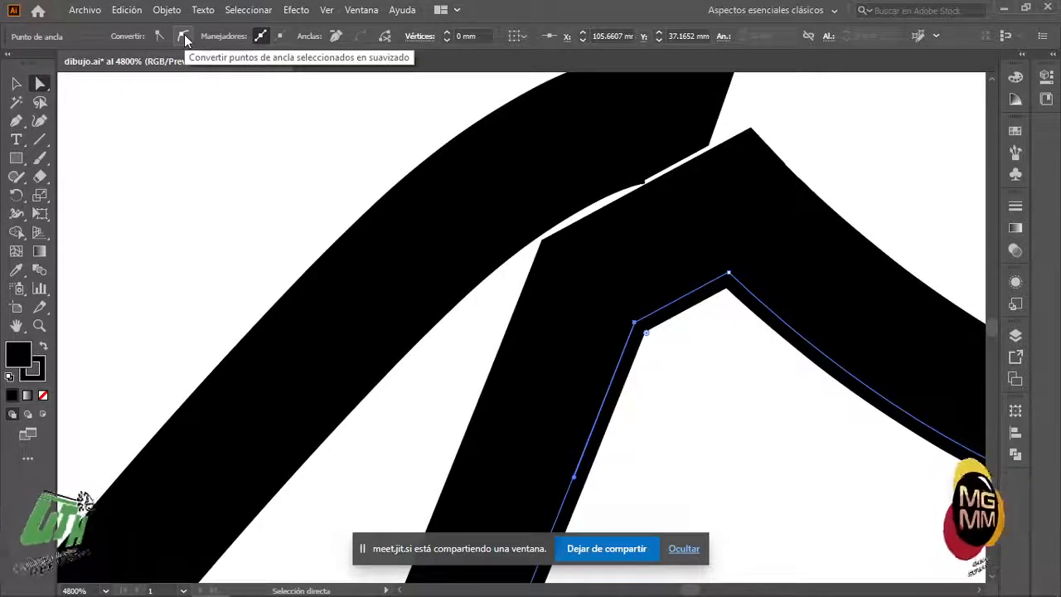
pyautogui.click(184, 37)
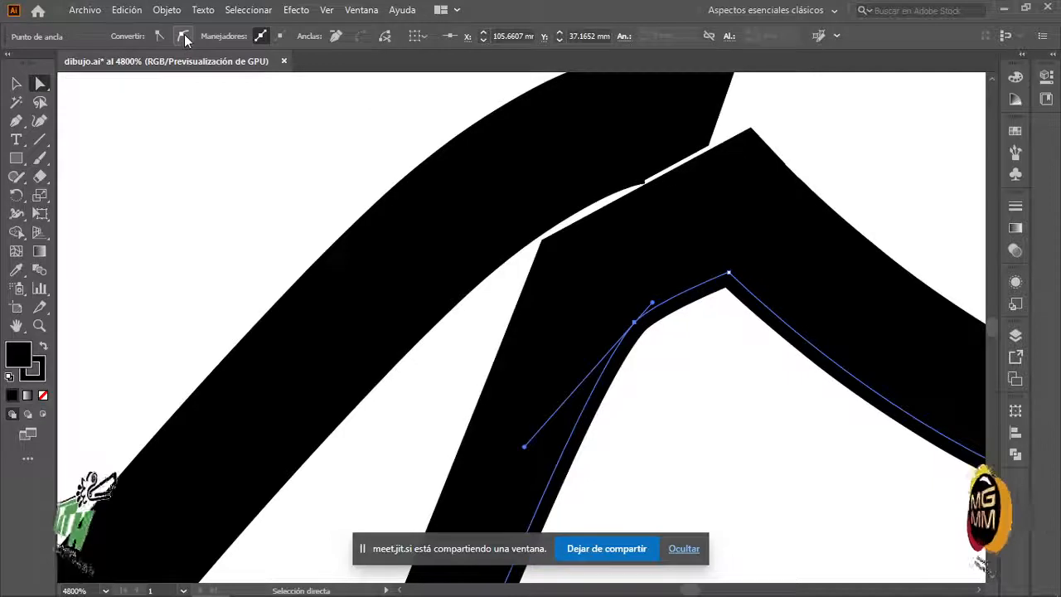
pyautogui.click(541, 243)
pyautogui.click(552, 250)
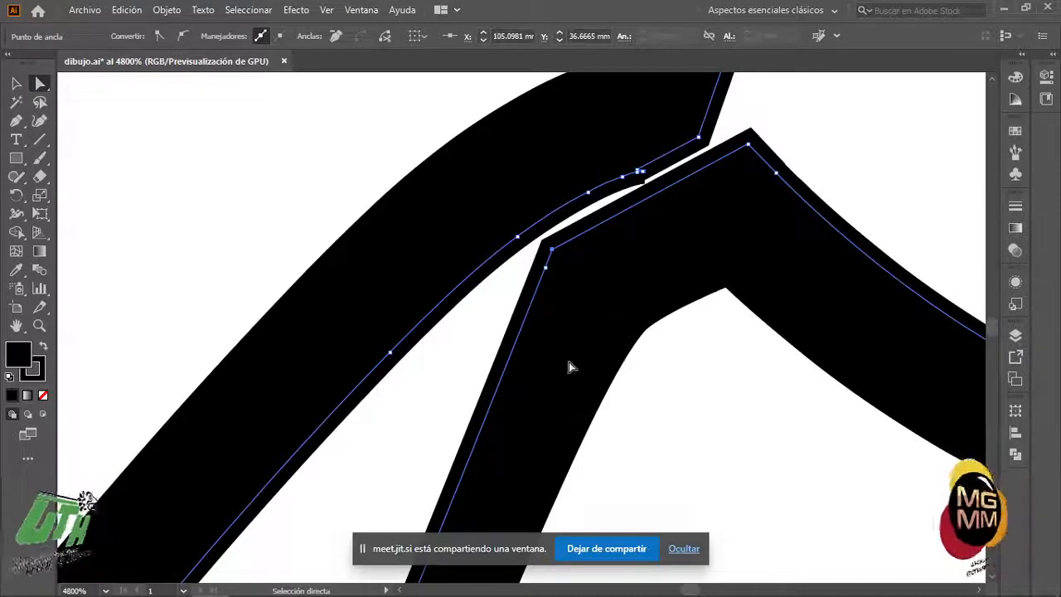
# - Examine the reference prince's hair, face, collar and jacket lines up close
pyautogui.scroll(-8, 540, 362)
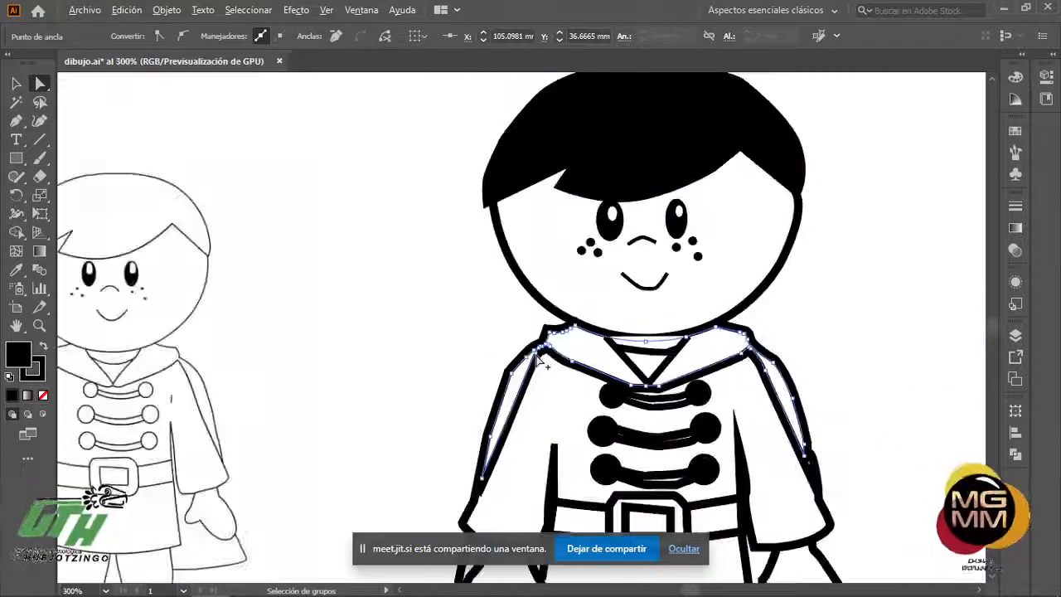
pyautogui.press('space')
pyautogui.moveTo(213, 294); pyautogui.dragTo(534, 257)
pyautogui.scroll(3, 395, 282)
pyautogui.scroll(-1, 395, 282)
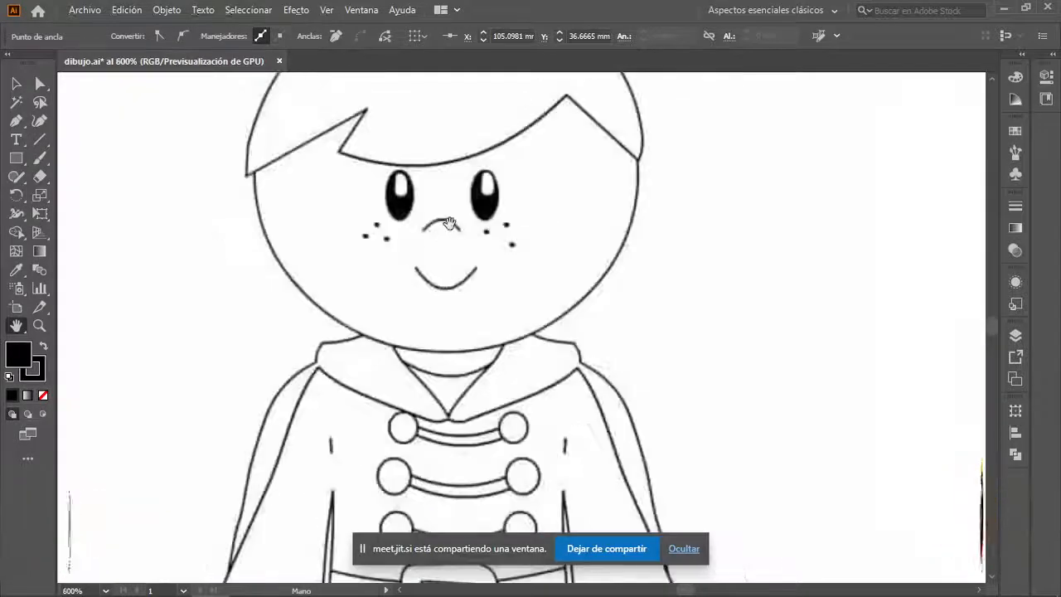
pyautogui.moveTo(453, 240)
pyautogui.mouseDown()
pyautogui.moveTo(466, 288)
pyautogui.moveTo(502, 321)
pyautogui.mouseUp()
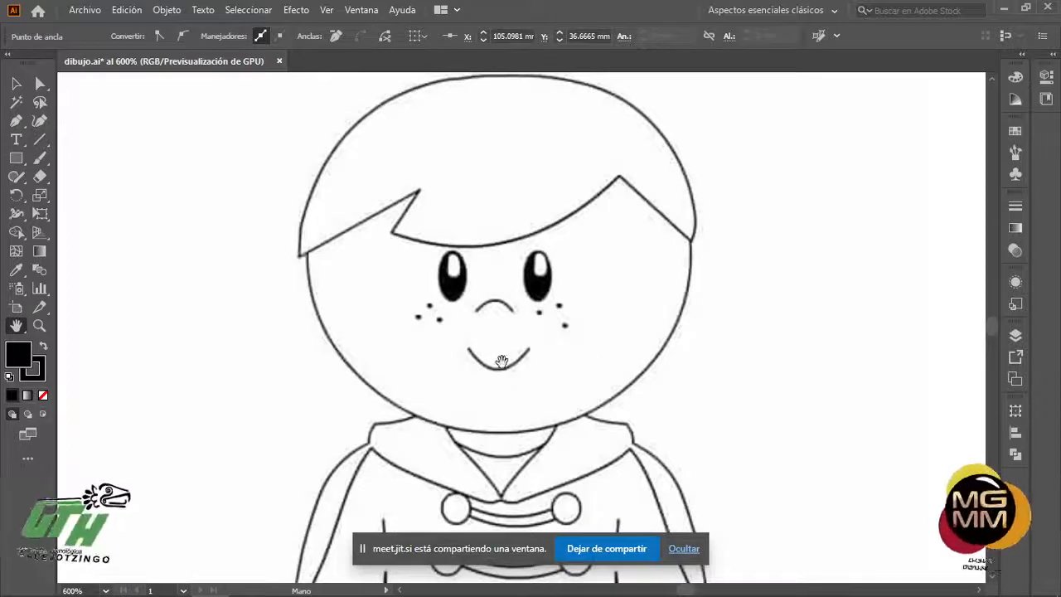
pyautogui.scroll(-4, 575, 388)
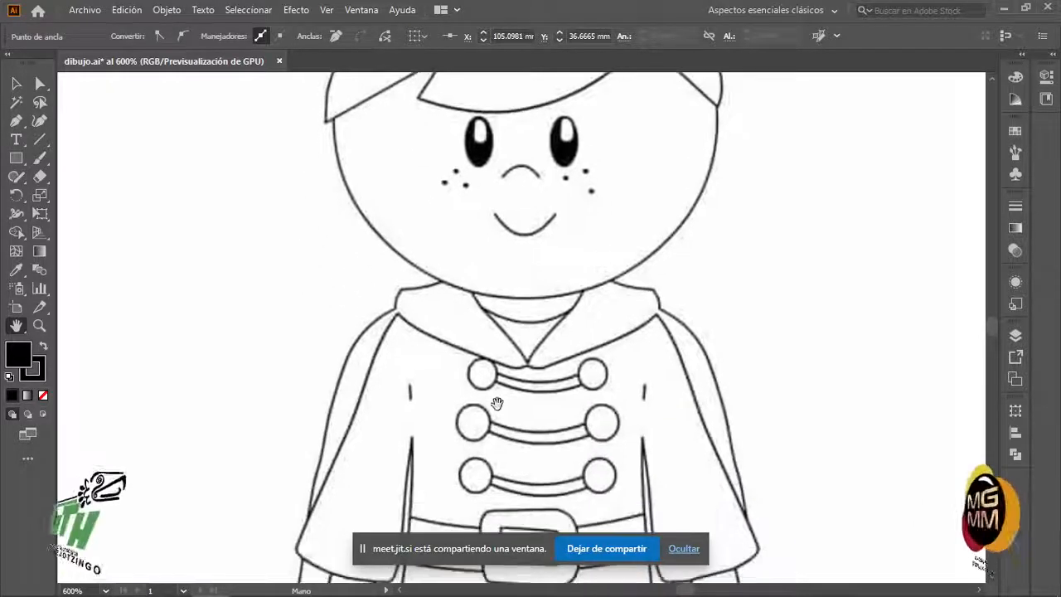
# - Start a Pen path on the reference from the chin along the collar edge to the shoulder, with no fill
pyautogui.scroll(3, 410, 363)
pyautogui.moveTo(383, 330); pyautogui.dragTo(506, 340)
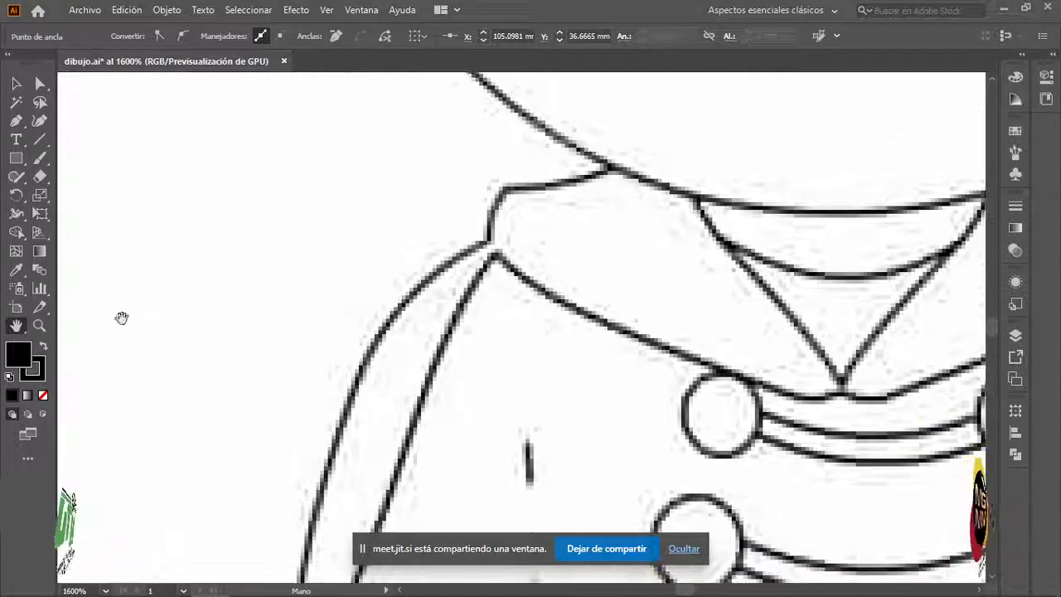
pyautogui.click(18, 121)
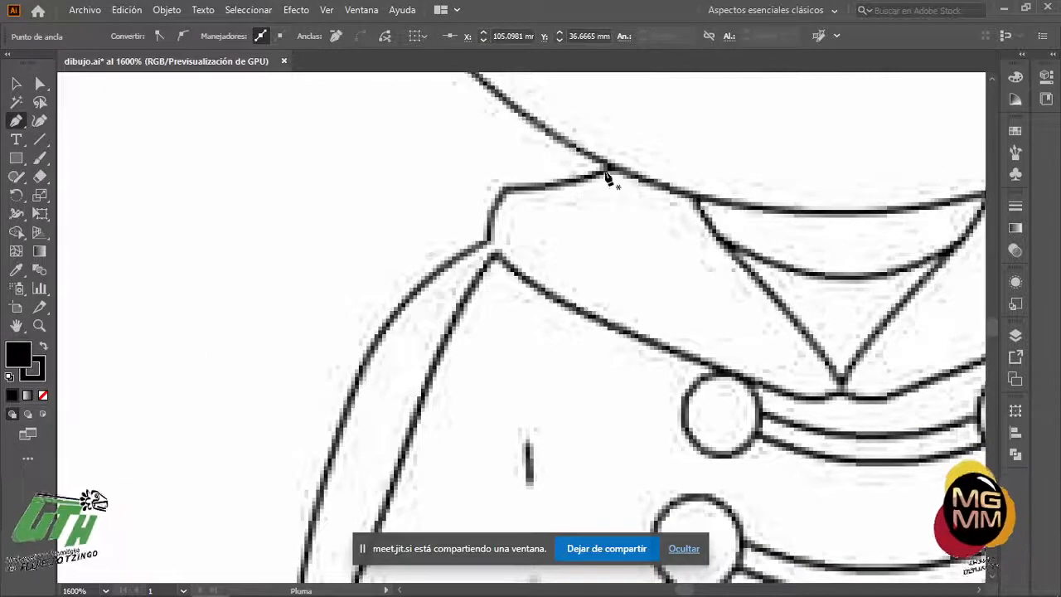
pyautogui.click(504, 187)
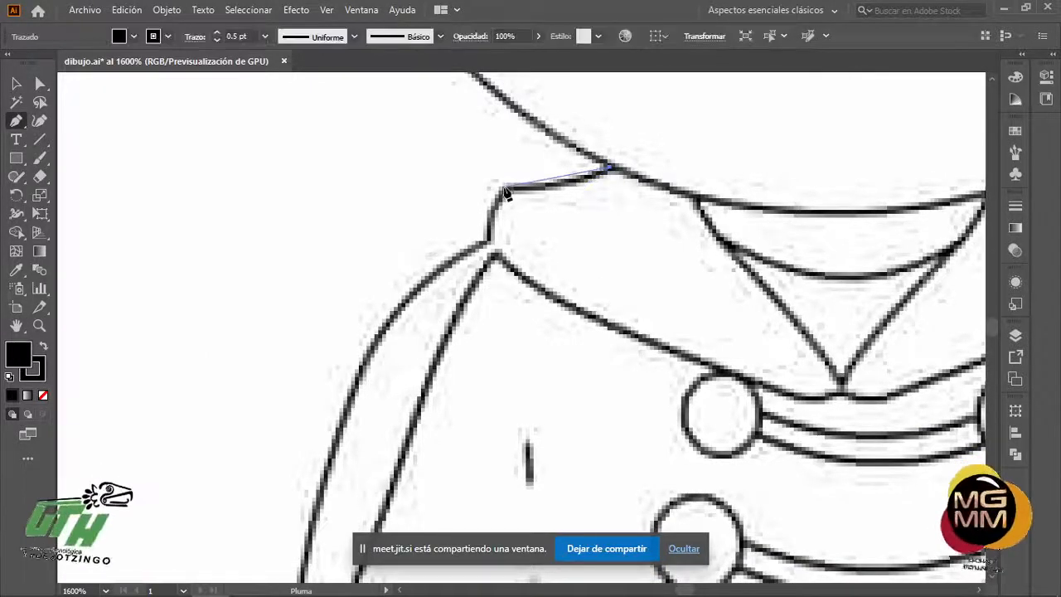
pyautogui.click(485, 244)
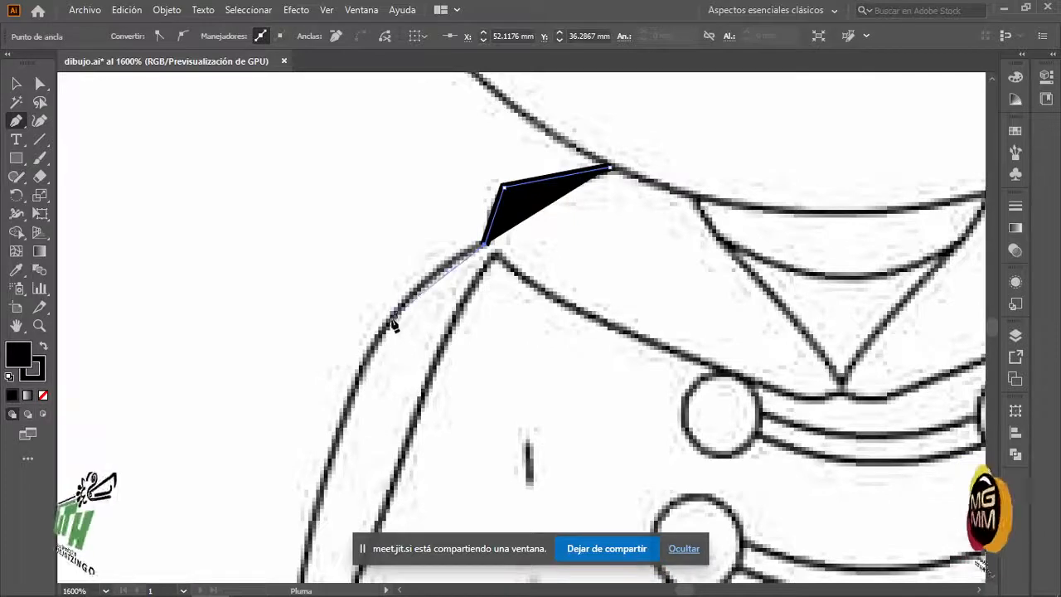
pyautogui.click(44, 397)
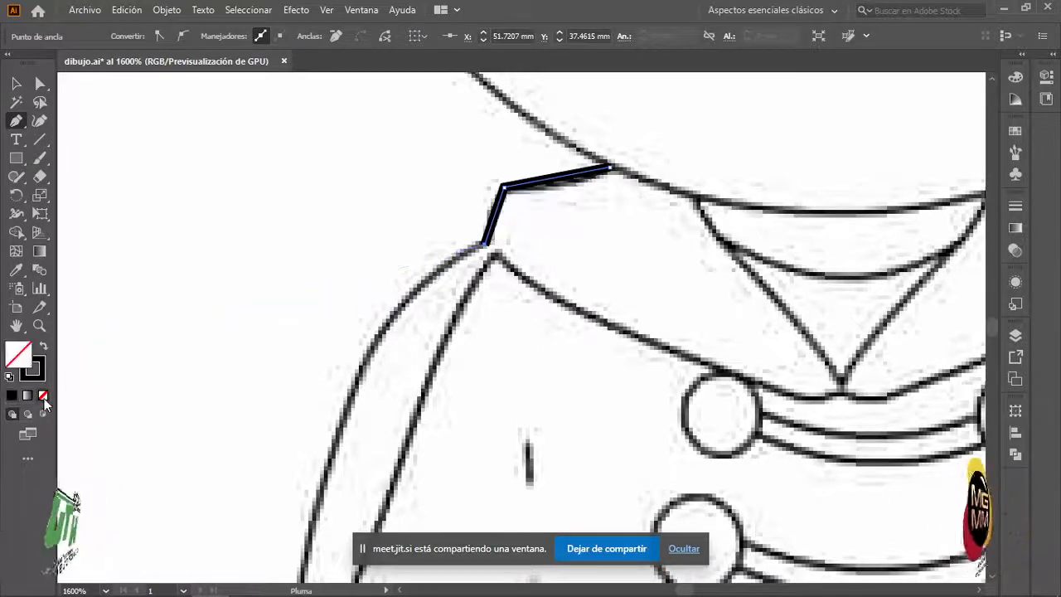
# - Continue the Pen path with short straight segments from the shoulder down the cape's outer edge beside the sleeve
pyautogui.click(405, 297)
pyautogui.click(368, 355)
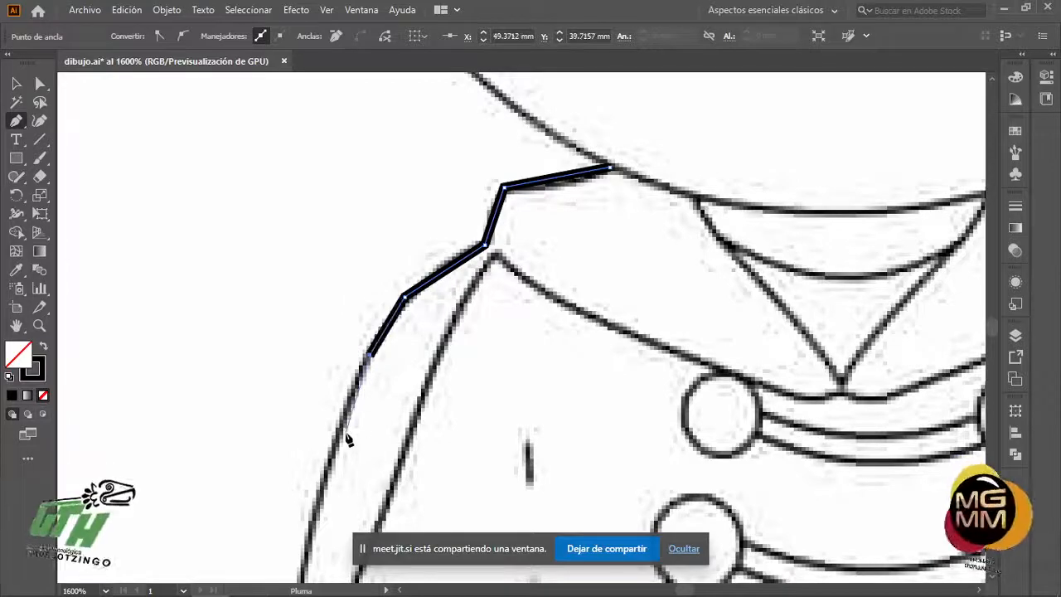
pyautogui.click(341, 433)
pyautogui.click(326, 475)
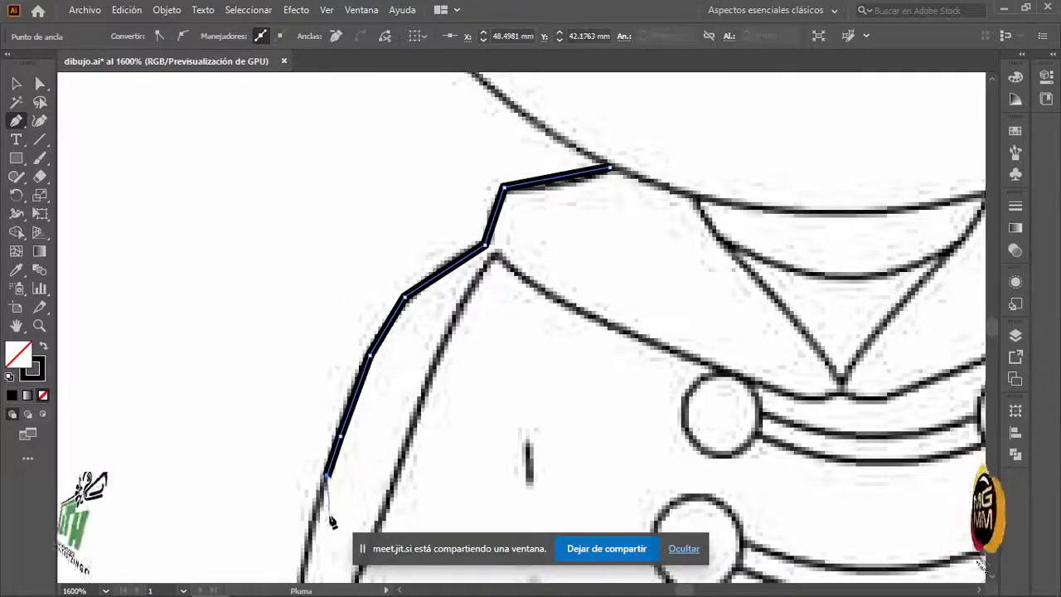
pyautogui.click(309, 549)
pyautogui.scroll(-2, 319, 534)
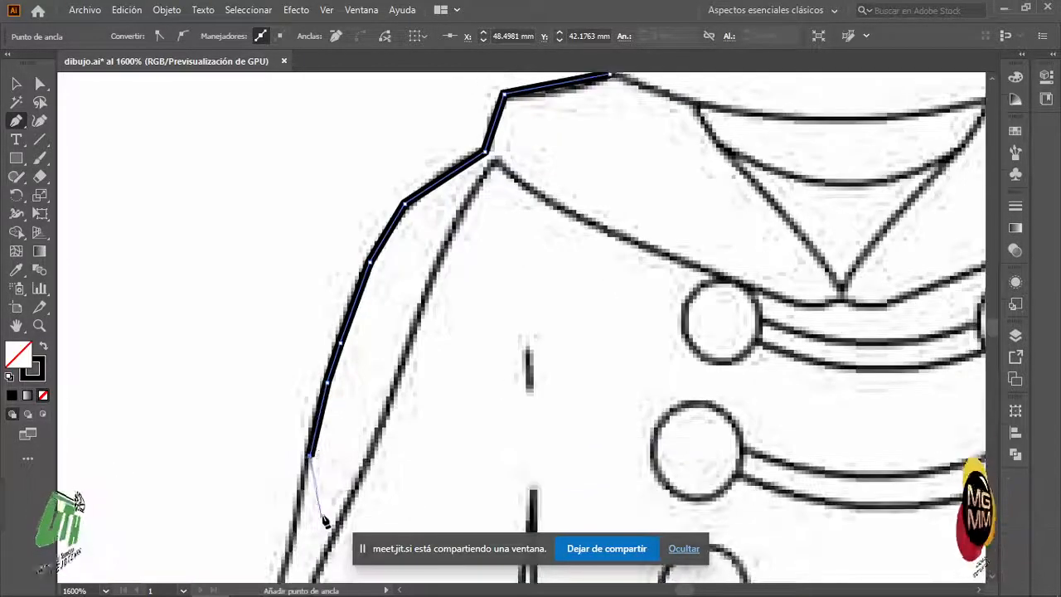
pyautogui.click(297, 523)
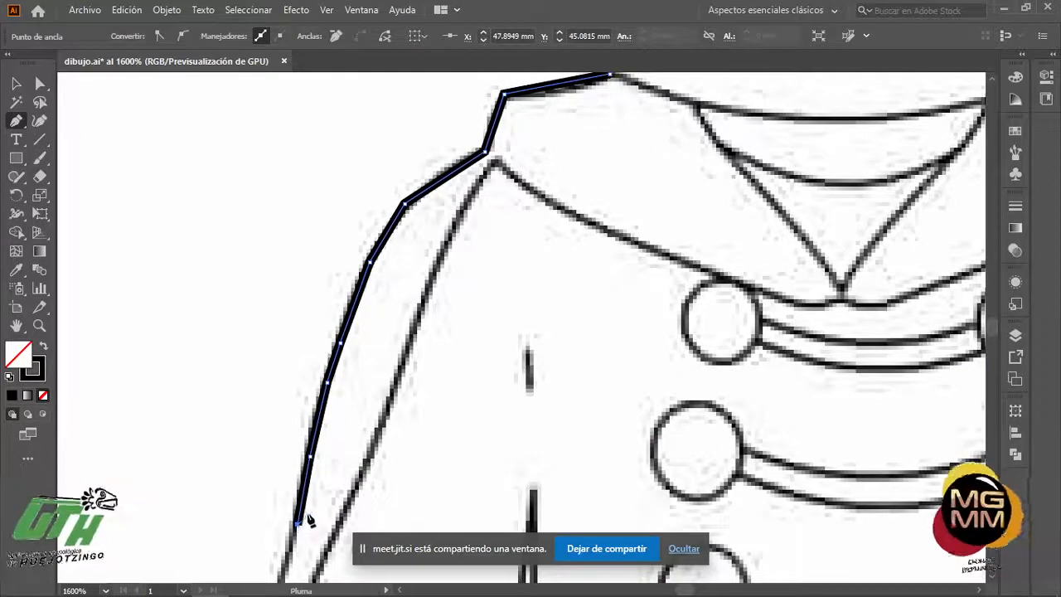
# - Close the path with a straight line across the jacket to the buttons and back up to the chin starting point
pyautogui.click(719, 521)
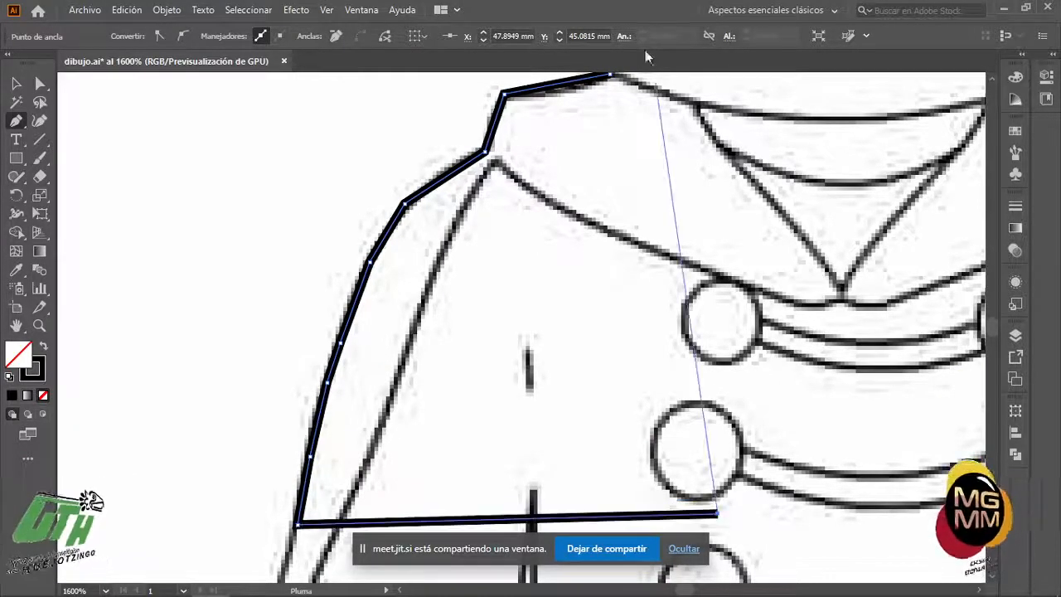
pyautogui.click(610, 76)
pyautogui.scroll(2, 480, 120)
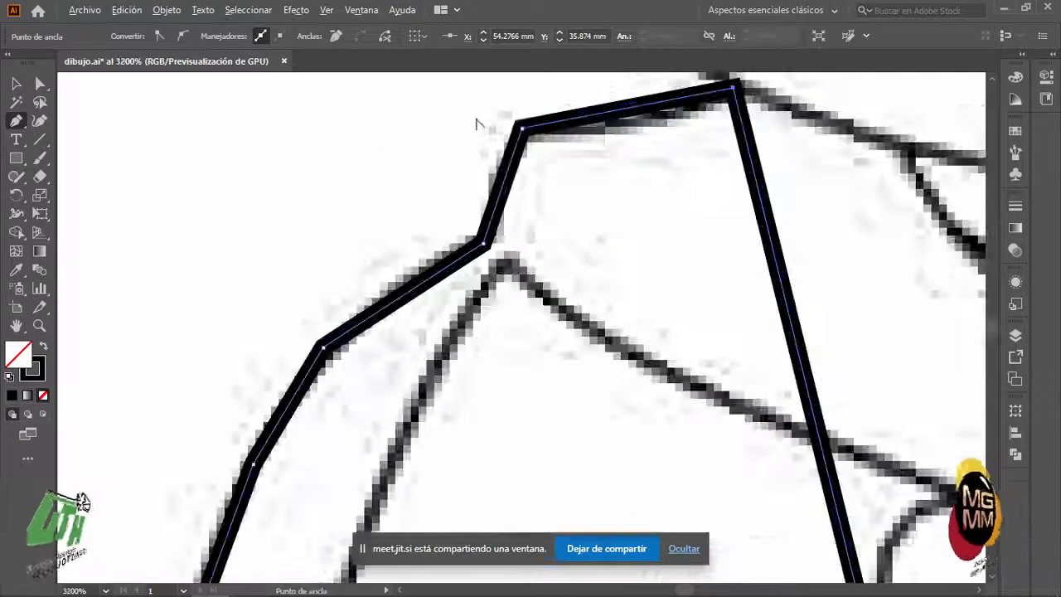
pyautogui.scroll(2, 546, 184)
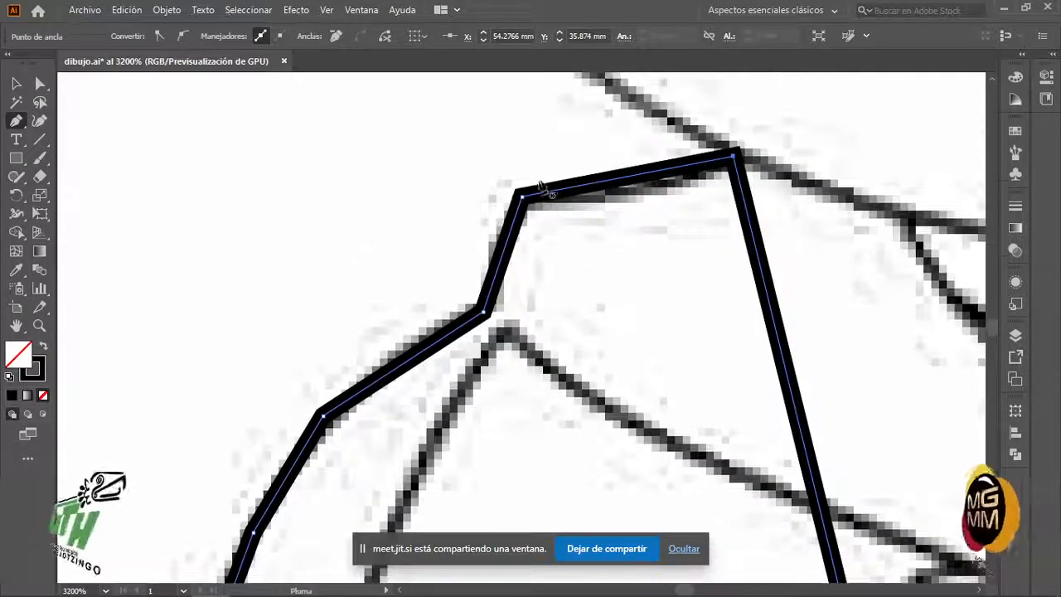
# - Select the closed cape path and show its anchor points with Direct Selection
pyautogui.click(15, 83)
pyautogui.scroll(-6, 699, 279)
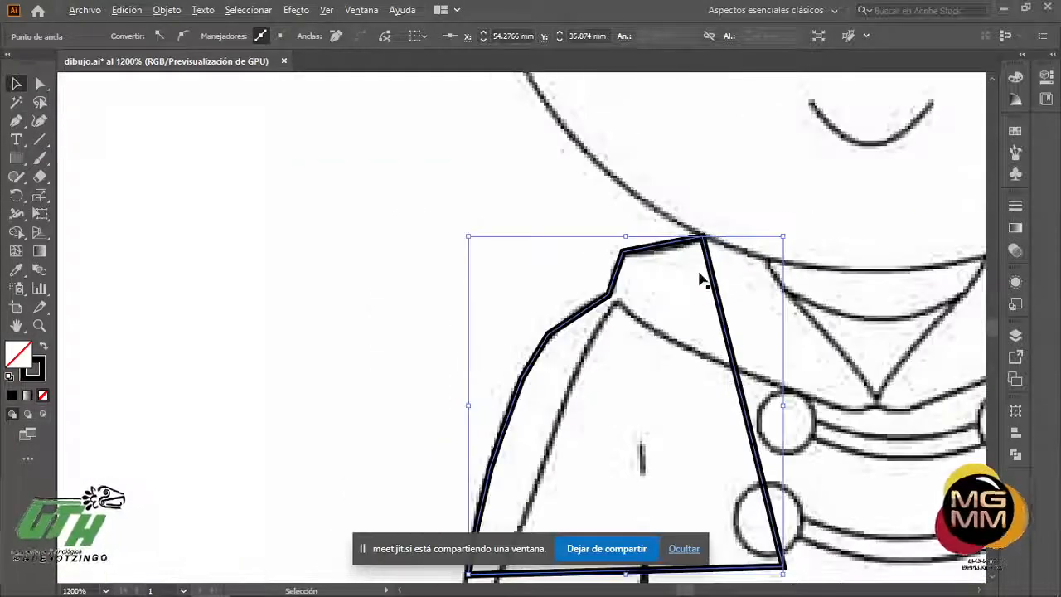
pyautogui.click(749, 192)
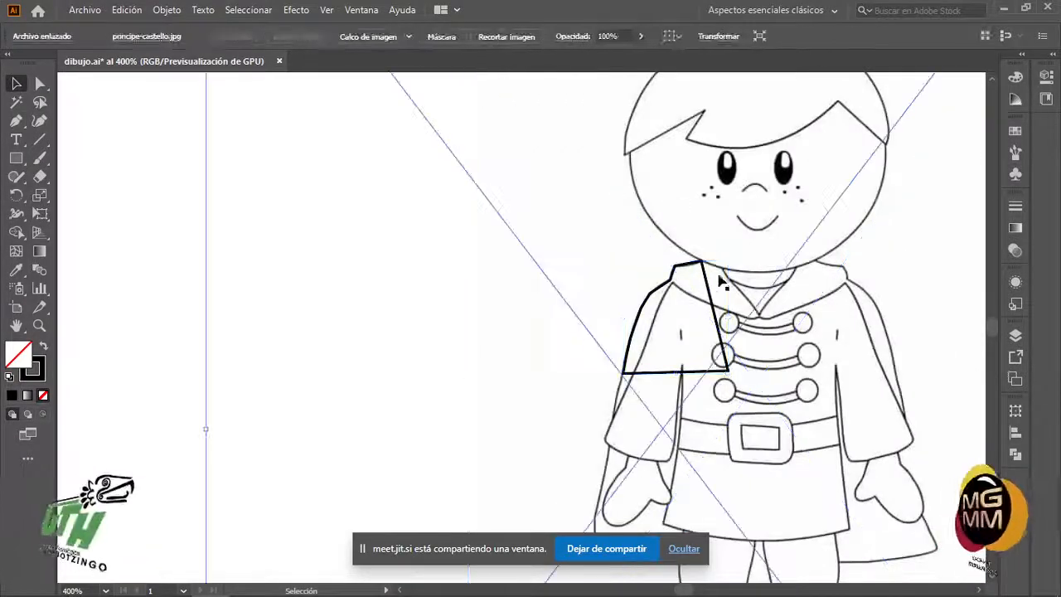
pyautogui.scroll(6, 672, 301)
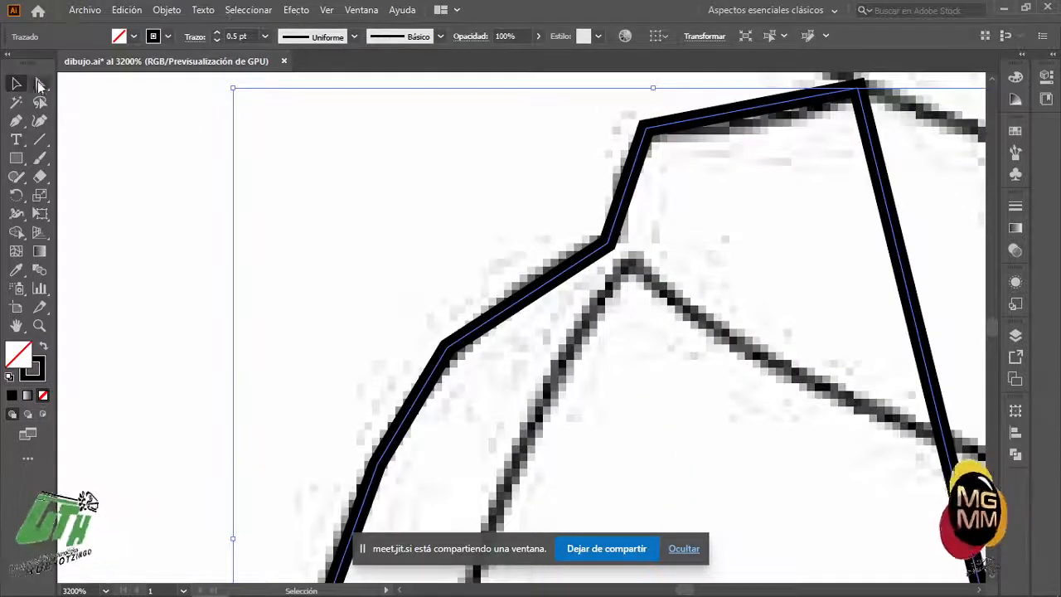
pyautogui.click(39, 84)
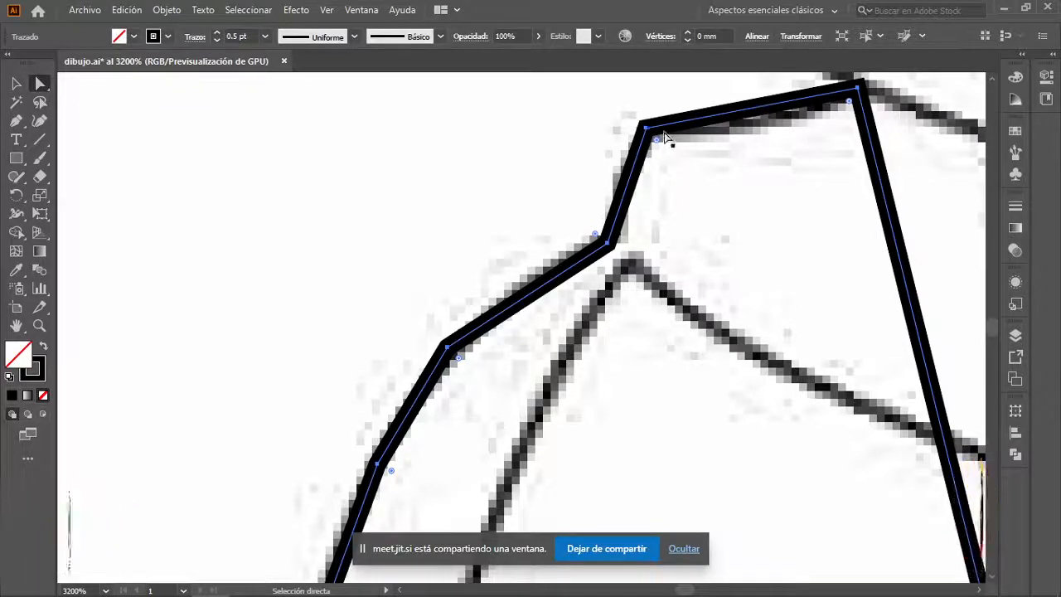
pyautogui.scroll(2, 863, 165)
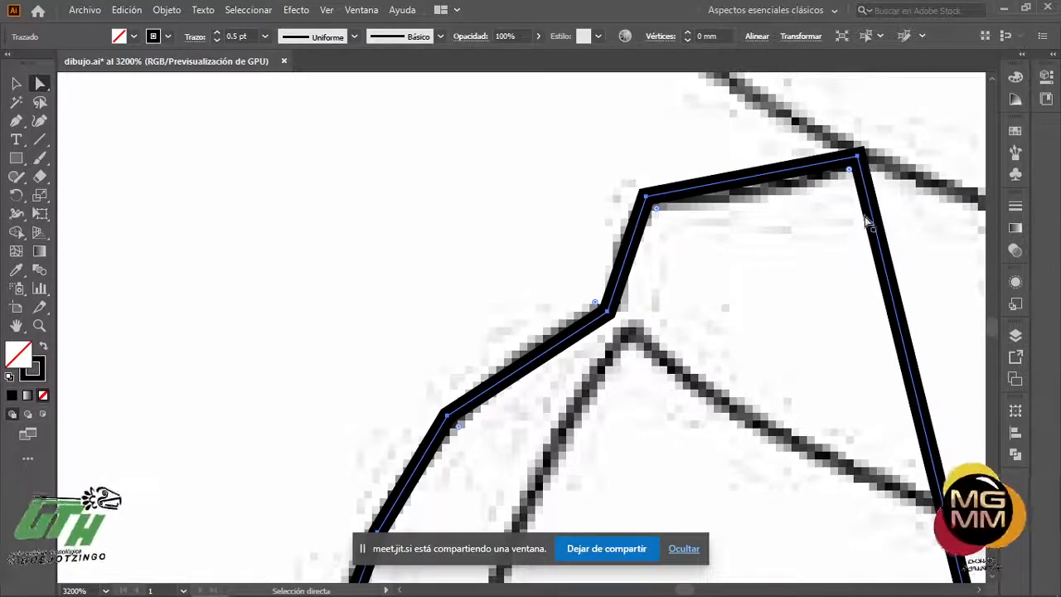
# - Convert the collar's outer corner anchor to a smooth point and extend its chin-side handle so the collar's top edge follows the reference
pyautogui.click(858, 159)
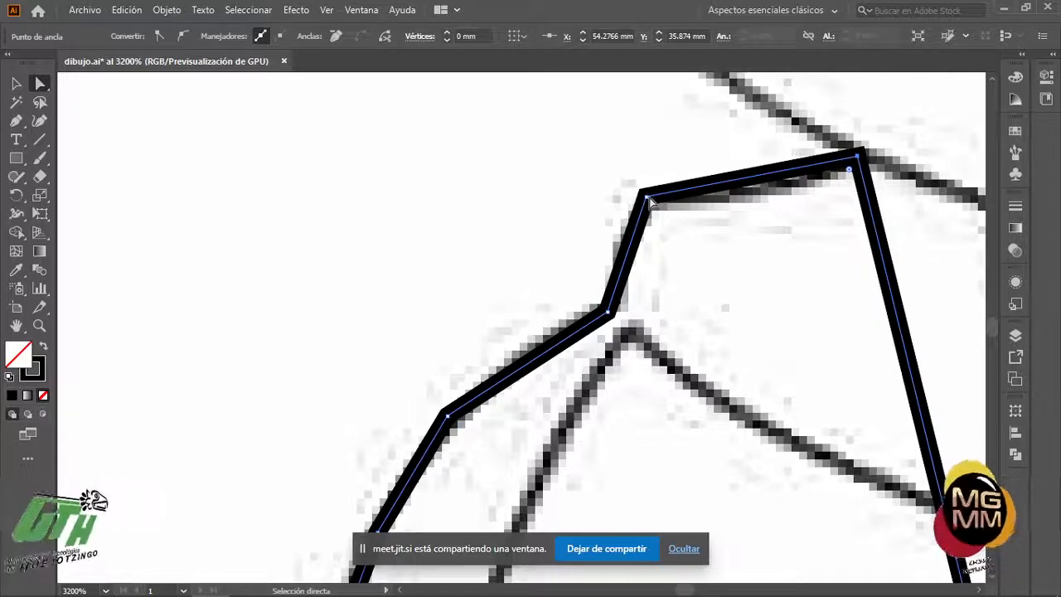
pyautogui.click(646, 198)
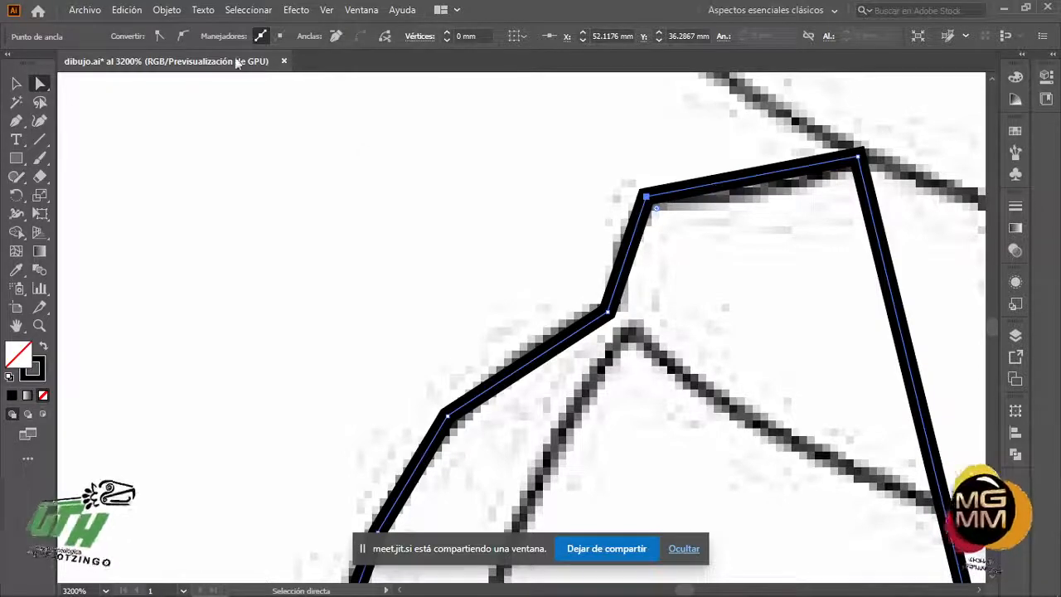
pyautogui.click(183, 35)
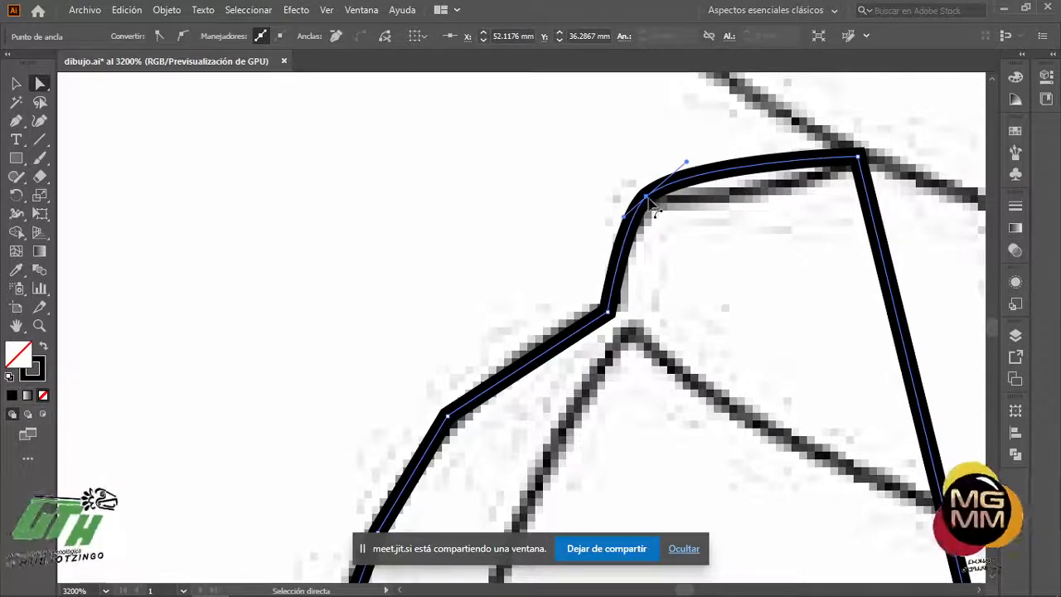
pyautogui.click(162, 36)
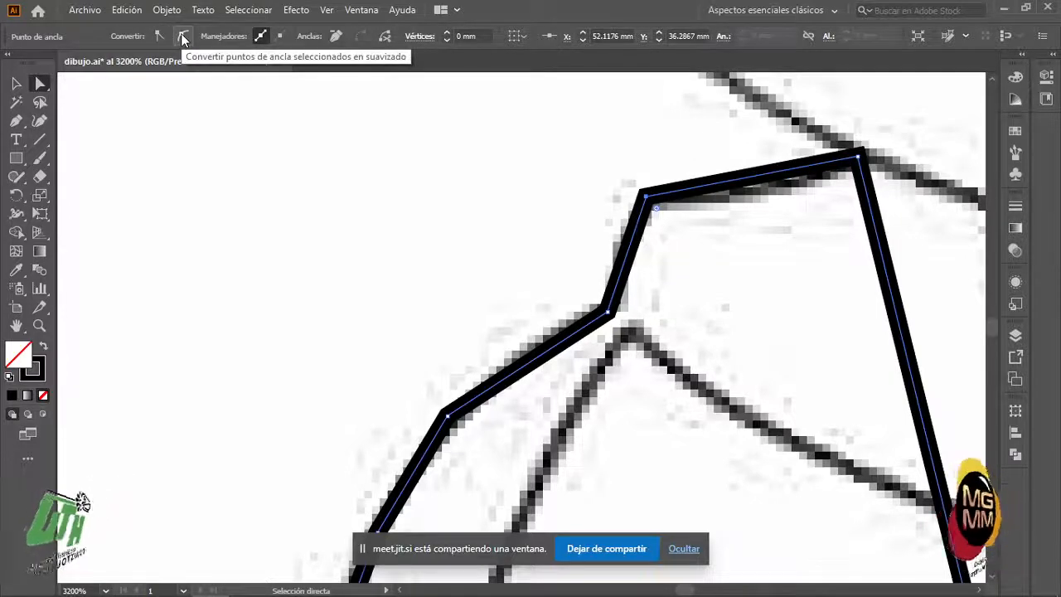
pyautogui.click(182, 38)
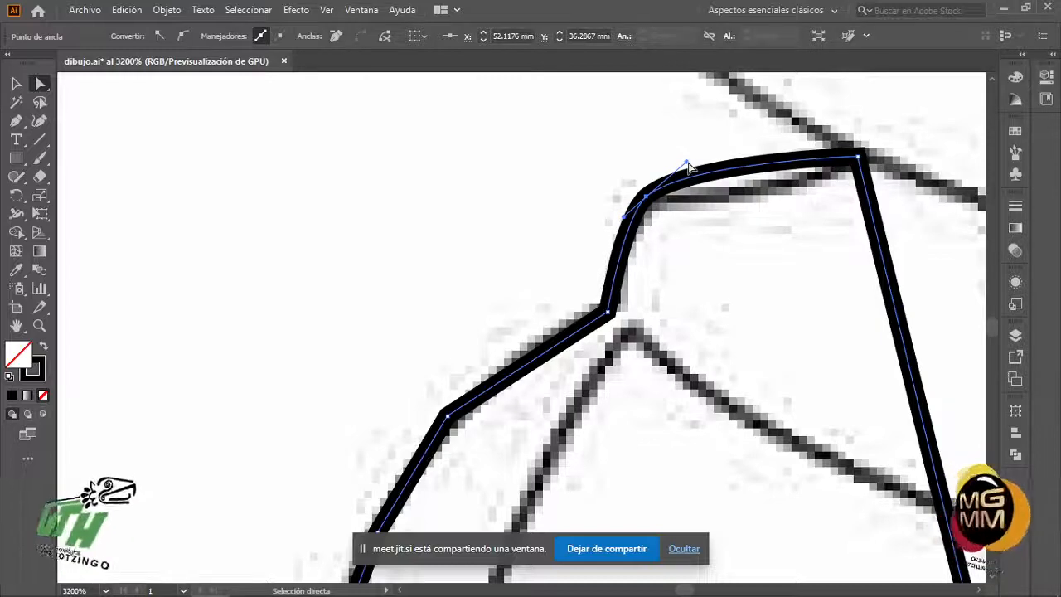
pyautogui.moveTo(688, 162)
pyautogui.mouseDown()
pyautogui.moveTo(717, 199)
pyautogui.moveTo(830, 196)
pyautogui.mouseUp()
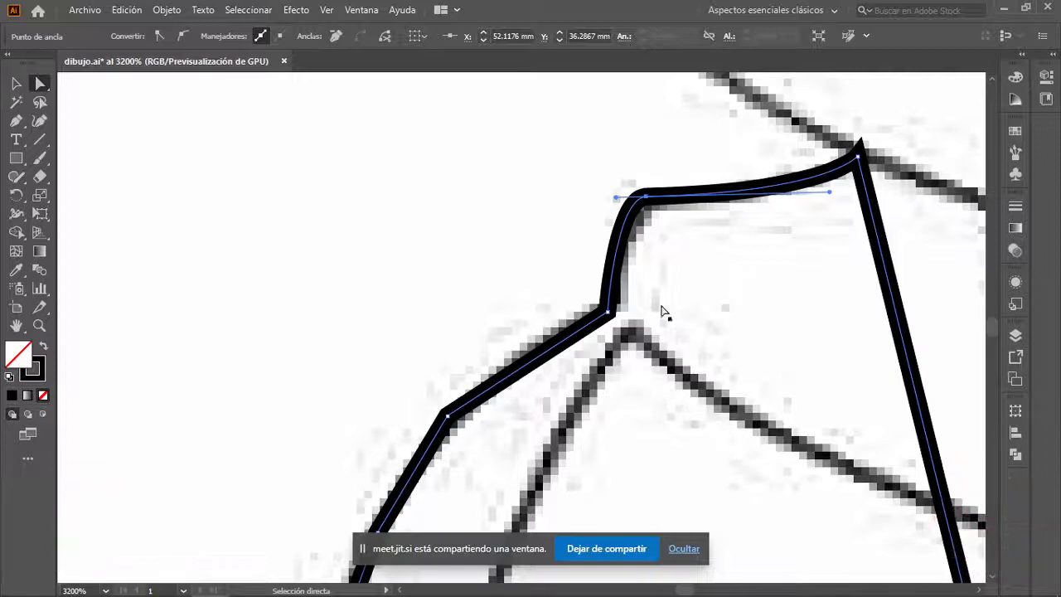
# - Retract the collar corner anchor's outer handle into the anchor to straighten the segment down to the shoulder
pyautogui.click(610, 313)
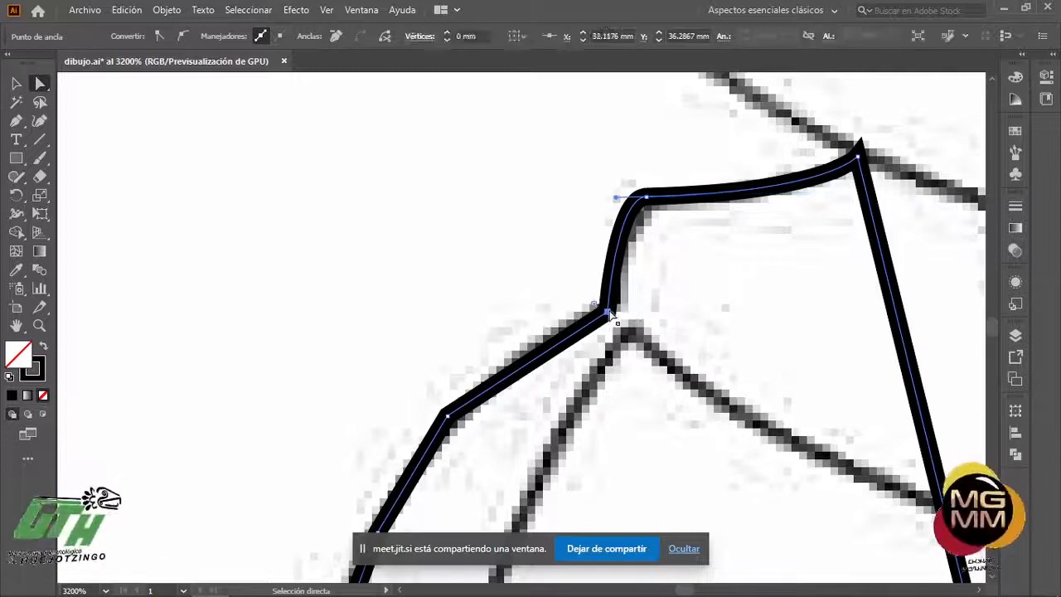
pyautogui.click(648, 202)
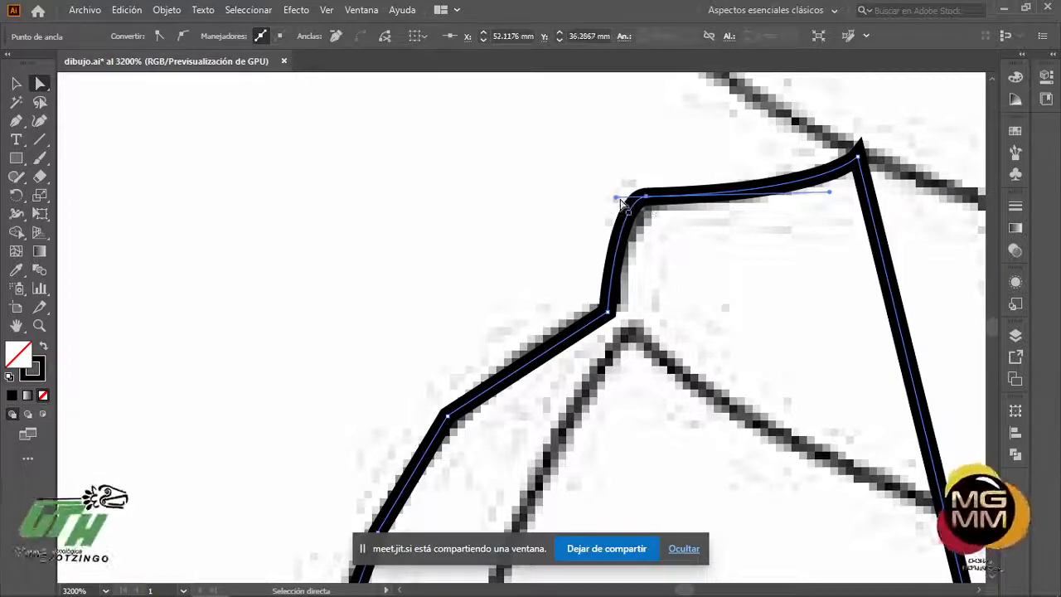
pyautogui.moveTo(618, 199); pyautogui.dragTo(645, 197)
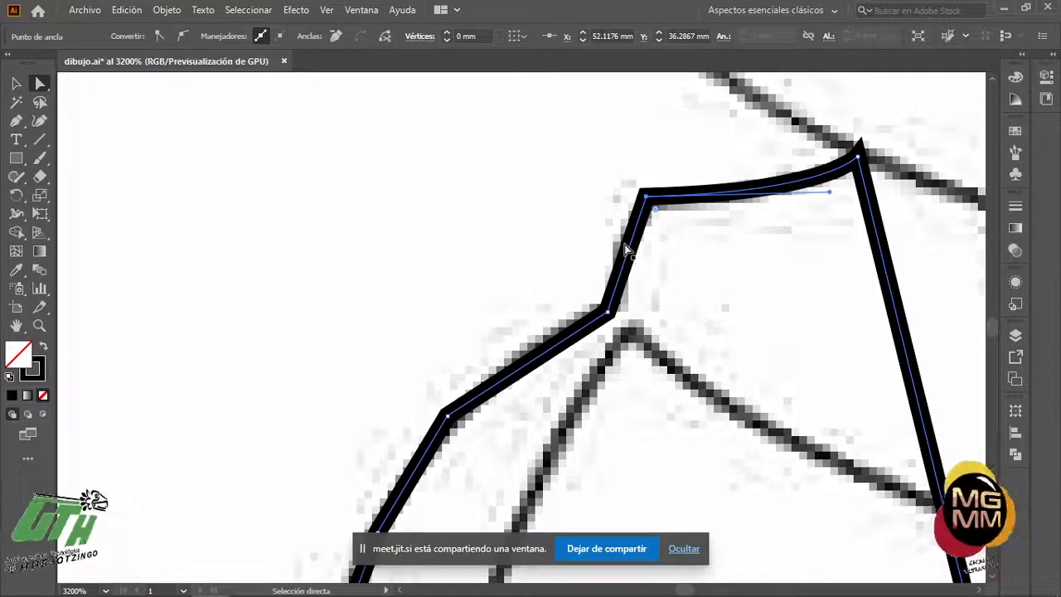
# - Convert the anchor where the collar meets the shoulder to smooth and pull its upper handle up to curve the collar side
pyautogui.click(607, 312)
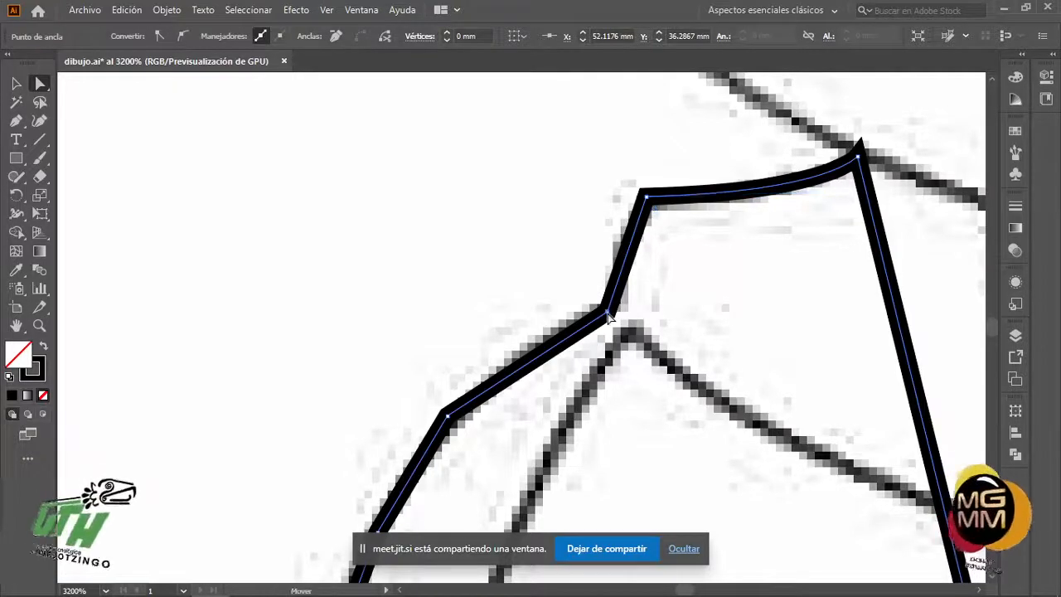
pyautogui.click(179, 39)
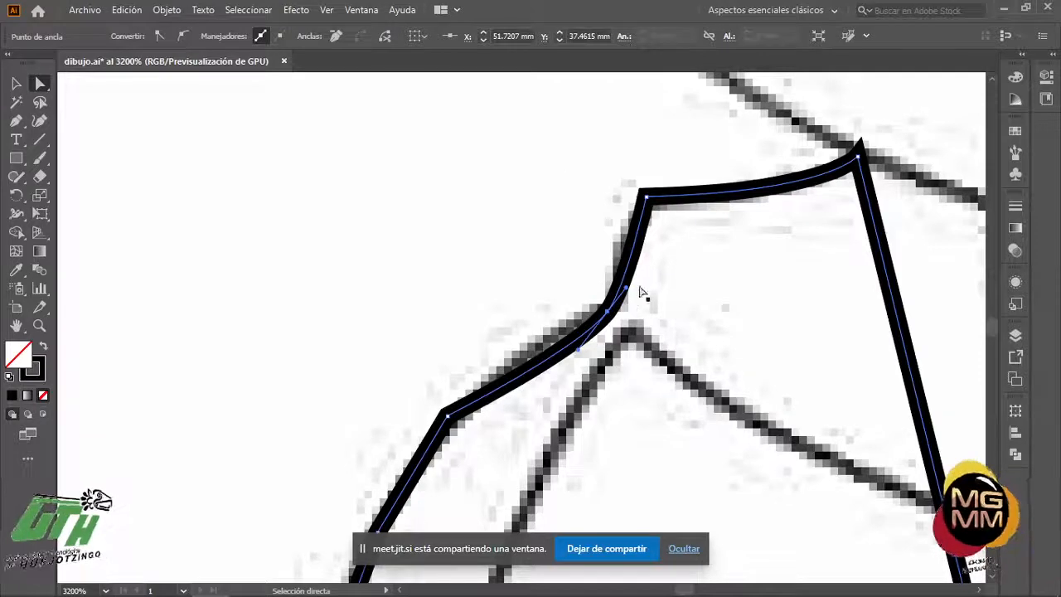
pyautogui.moveTo(627, 291); pyautogui.dragTo(628, 226)
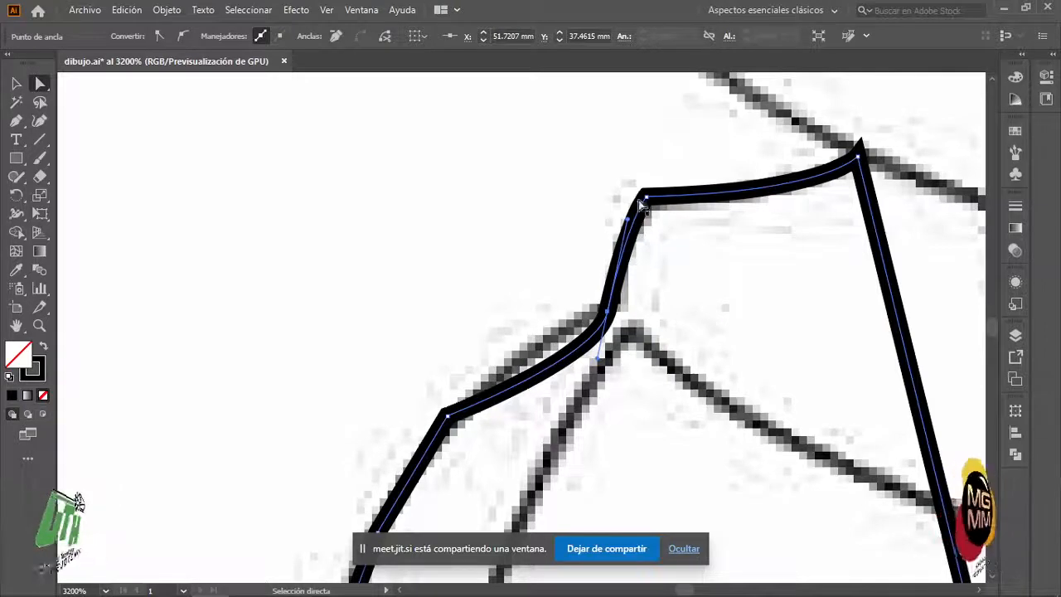
# - Retract the shoulder anchor's lower handle into the anchor so the cape segment below it becomes straight
pyautogui.click(603, 361)
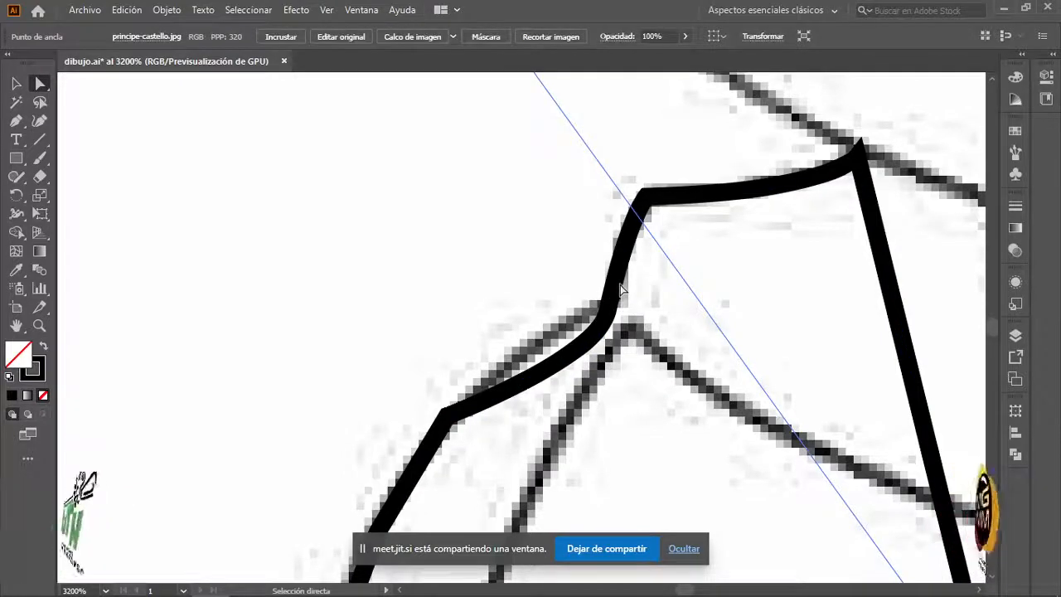
pyautogui.hotkey('ctrl', 'z')
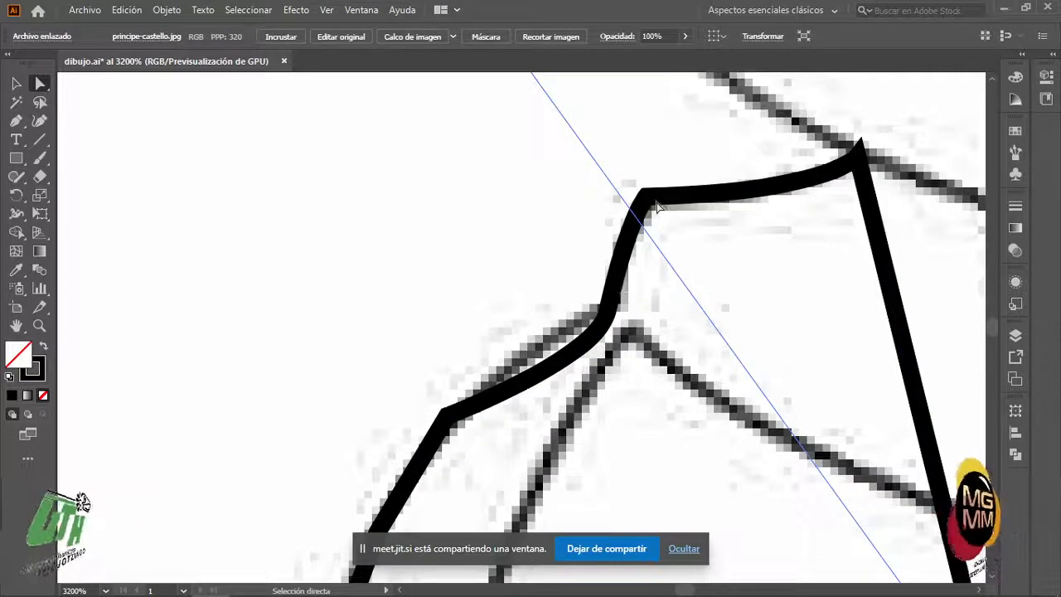
pyautogui.click(660, 203)
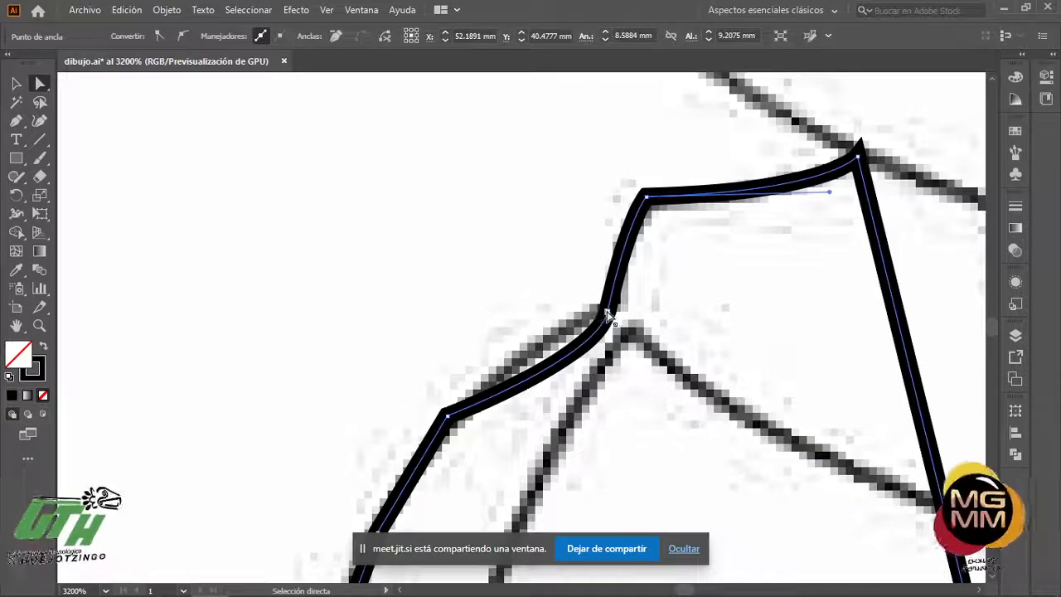
pyautogui.click(600, 368)
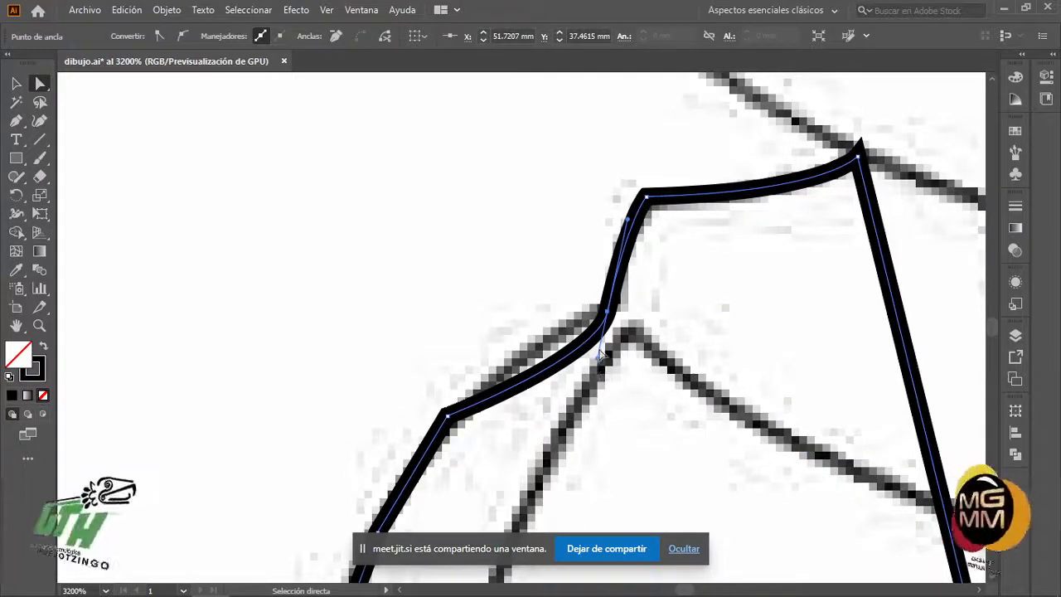
pyautogui.moveTo(603, 355); pyautogui.dragTo(609, 313)
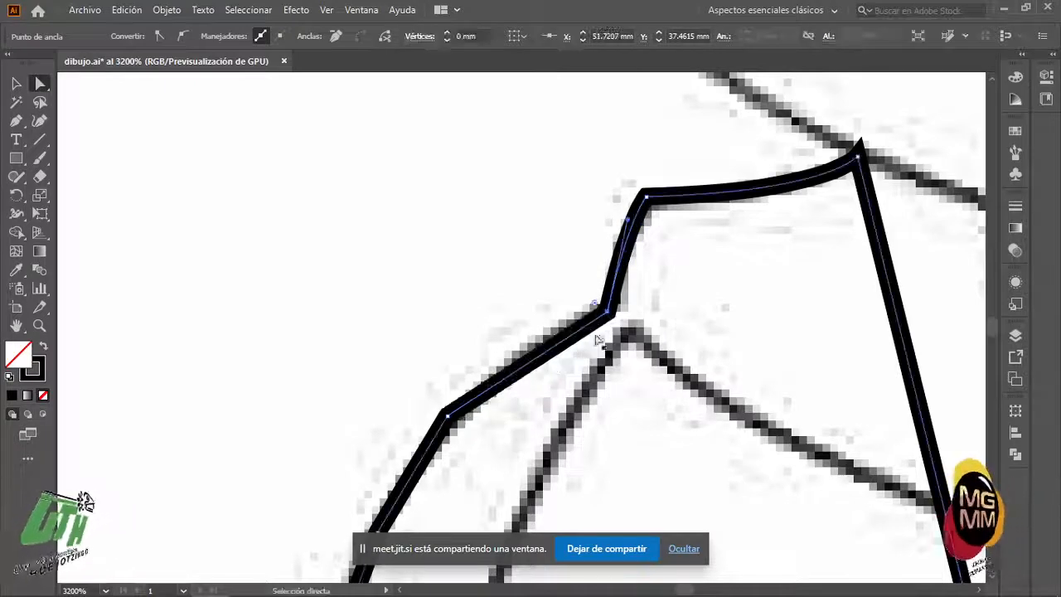
# - Convert the first cape anchor below the shoulder to smooth, extend its upper handle along the reference curve, and nudge the anchor into place
pyautogui.click(449, 417)
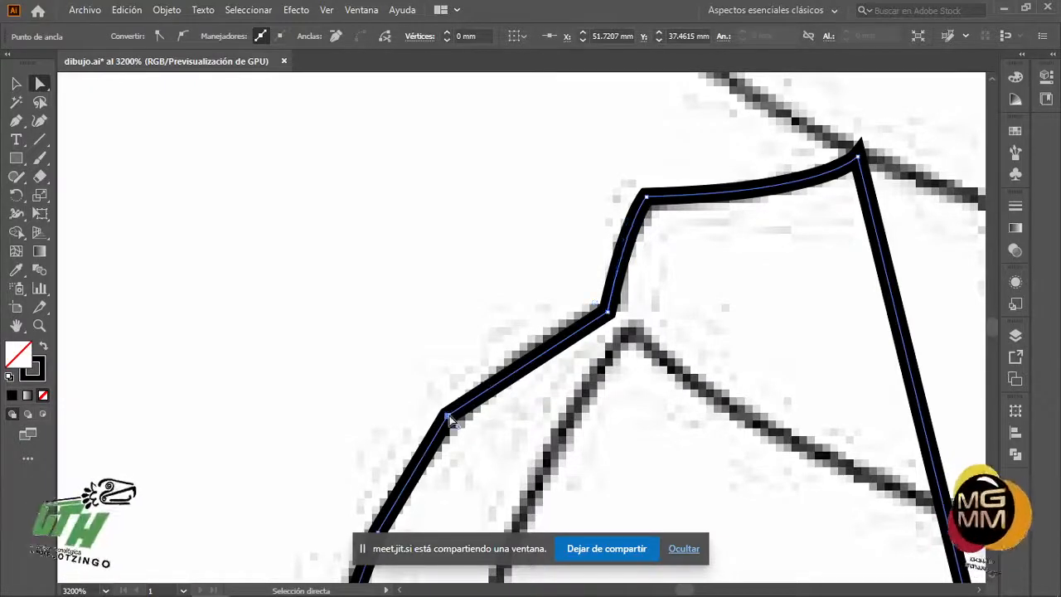
pyautogui.click(183, 36)
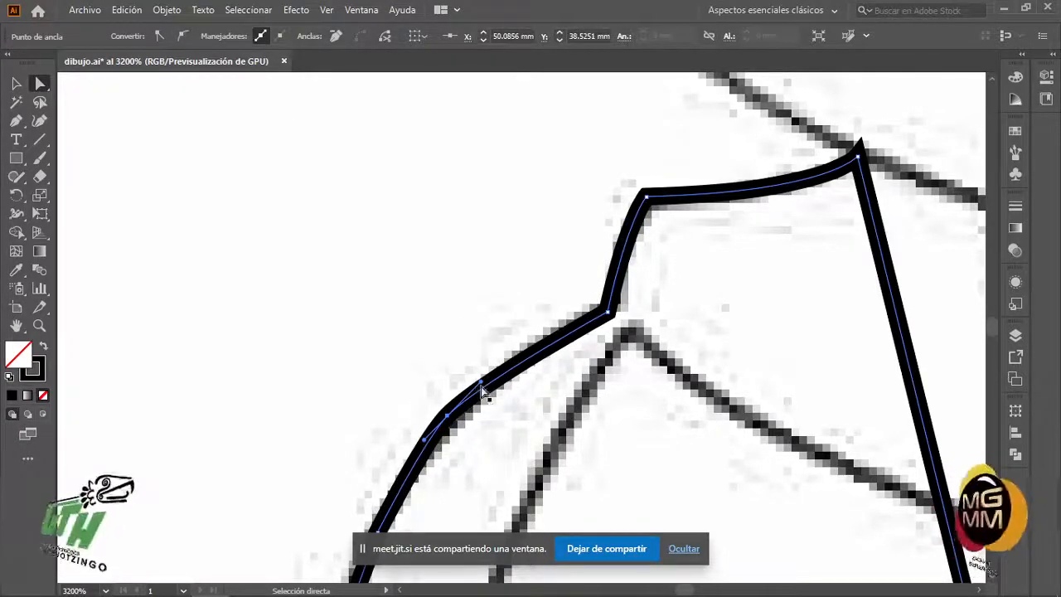
pyautogui.moveTo(480, 386); pyautogui.dragTo(534, 331)
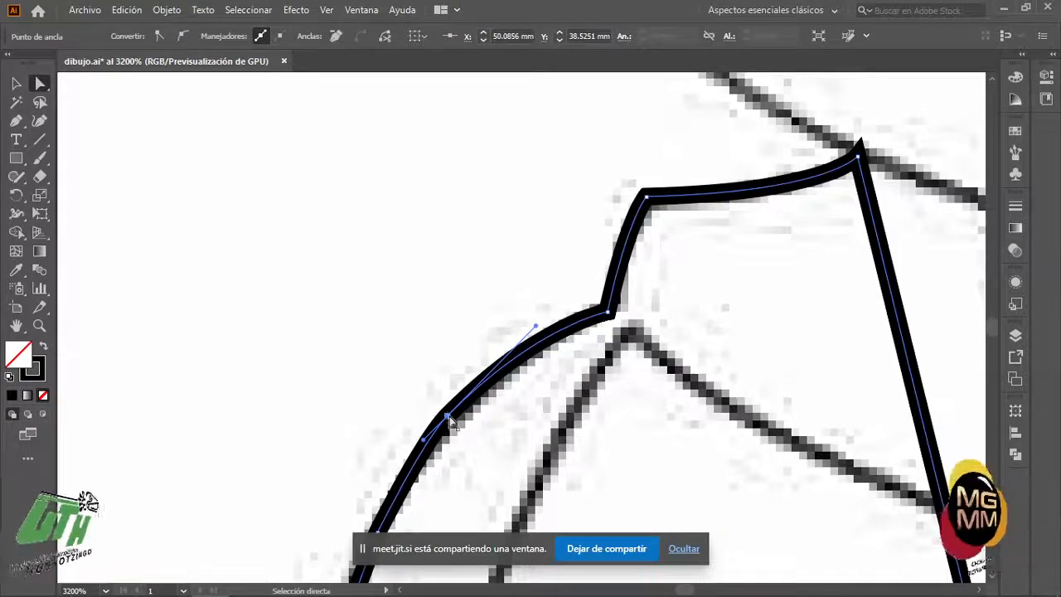
pyautogui.moveTo(450, 421); pyautogui.dragTo(449, 423)
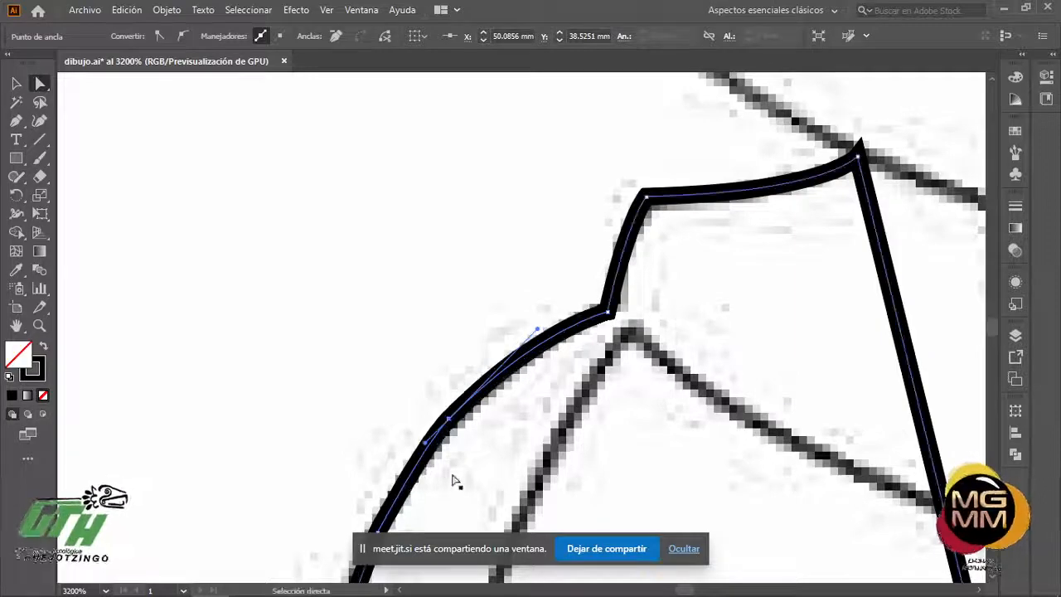
pyautogui.scroll(-3, 378, 400)
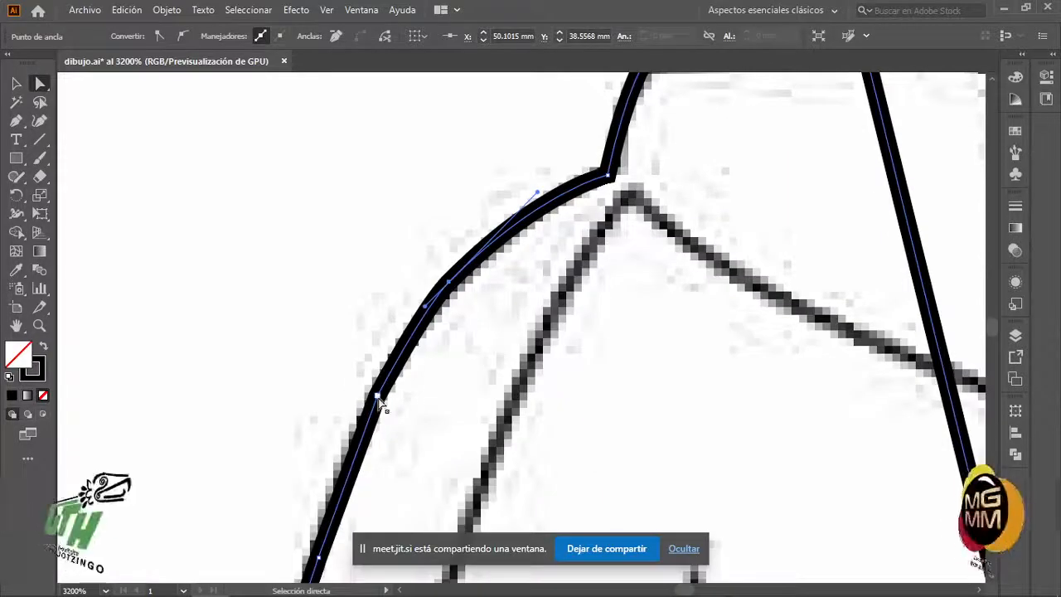
pyautogui.scroll(-4, 380, 400)
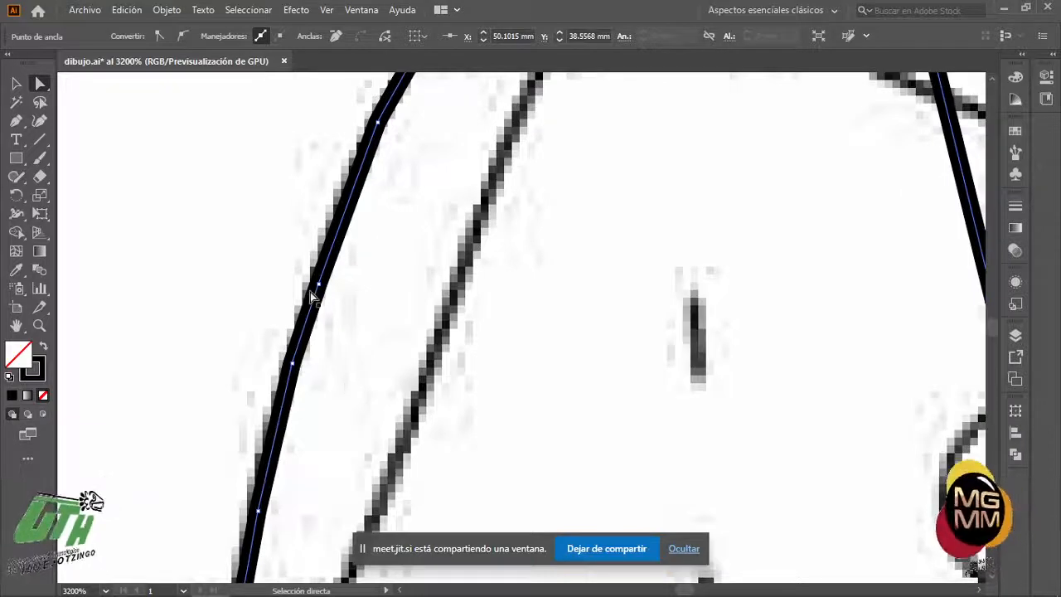
# - Convert the three lower anchors on the cape's outer edge to smooth points, undoing the extra handle adjustment
pyautogui.scroll(-3, 305, 381)
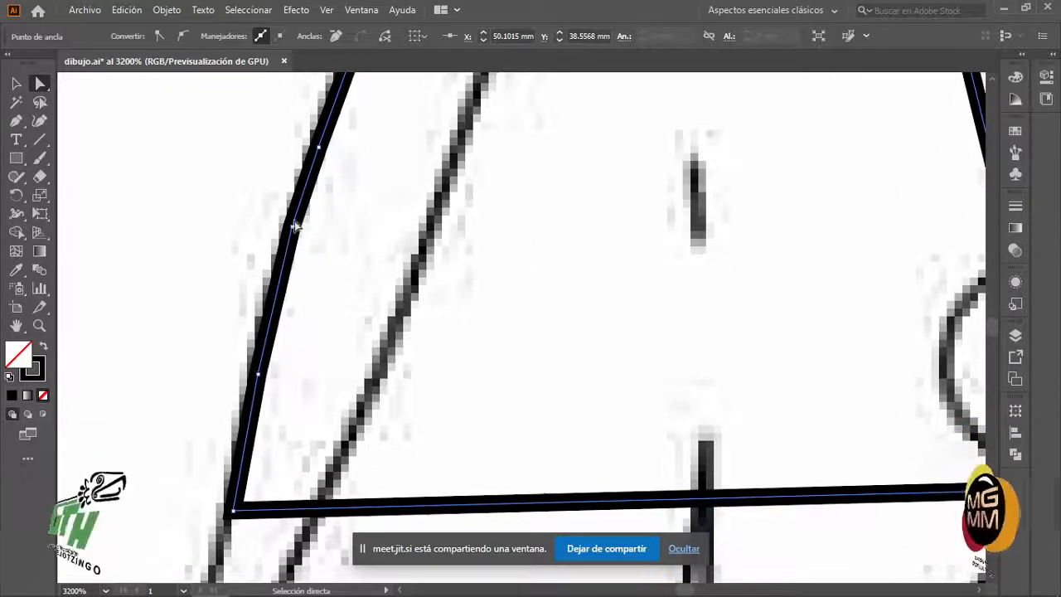
pyautogui.click(319, 149)
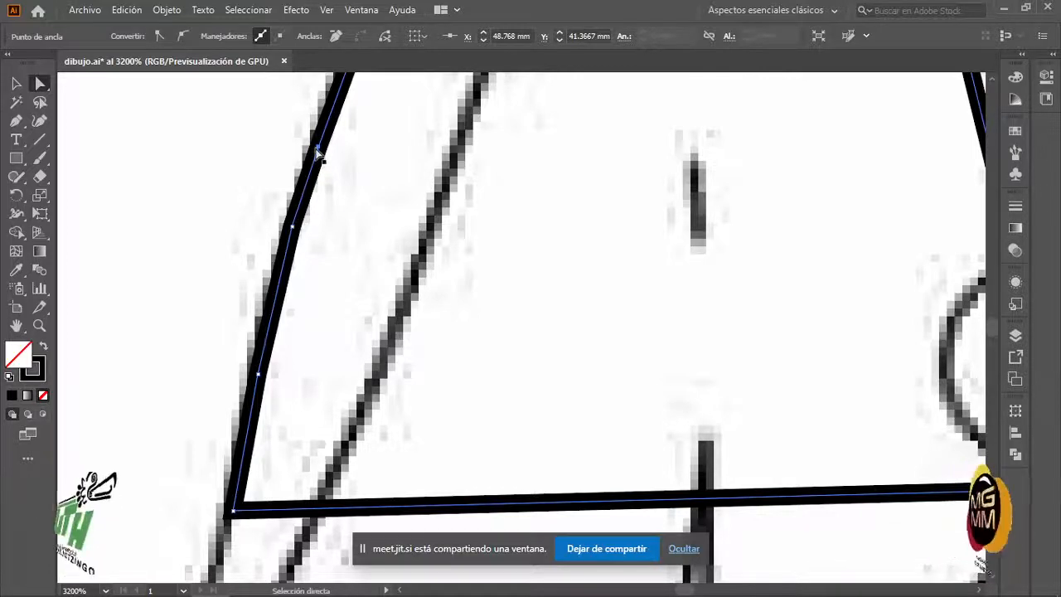
pyautogui.click(292, 234)
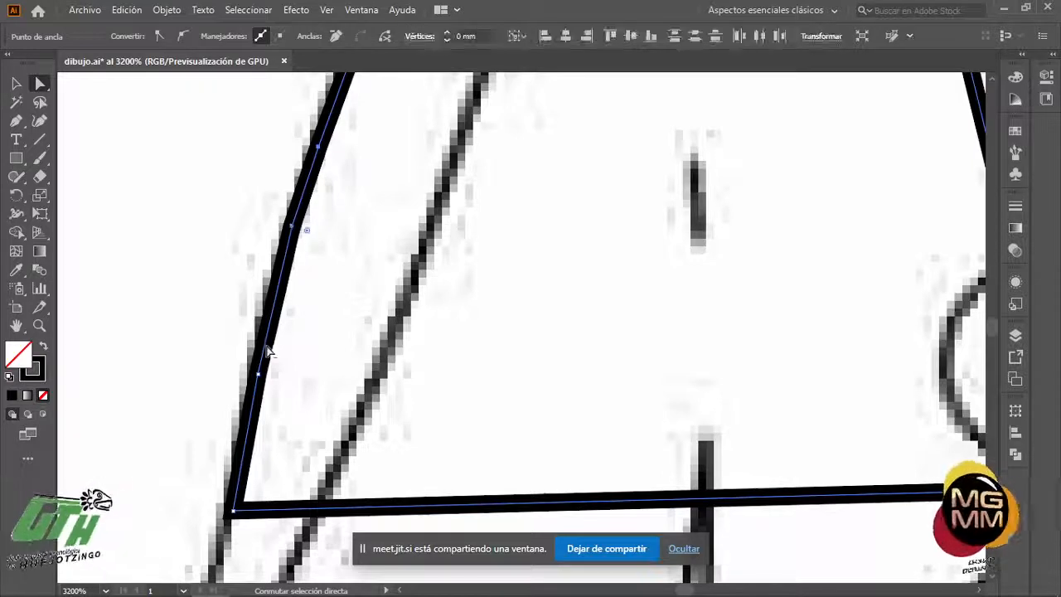
pyautogui.click(182, 36)
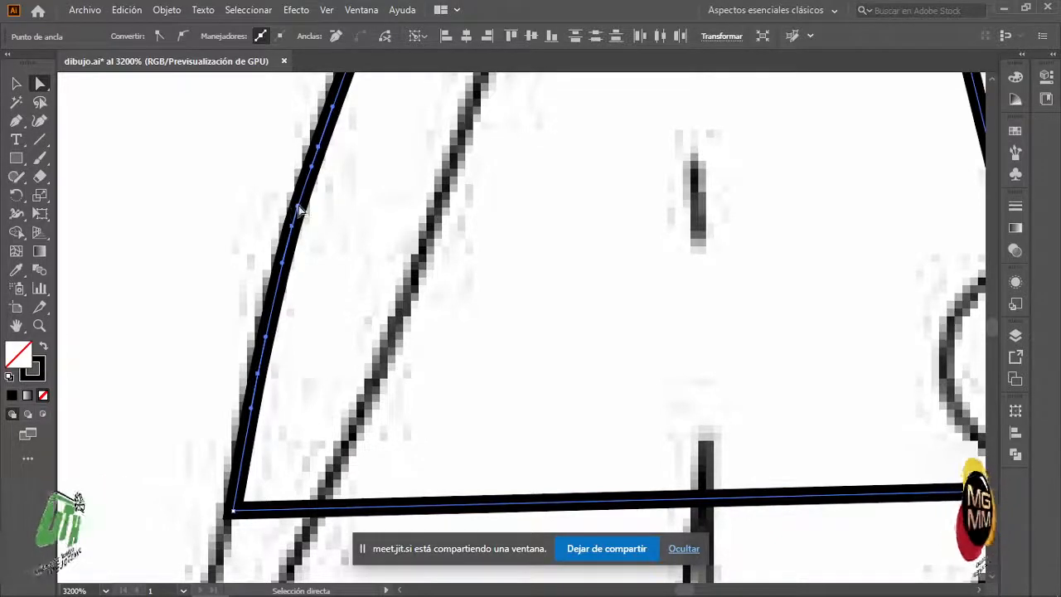
pyautogui.moveTo(294, 217)
pyautogui.mouseDown()
pyautogui.moveTo(308, 235)
pyautogui.moveTo(298, 206)
pyautogui.mouseUp()
pyautogui.hotkey('ctrl', 'z')
pyautogui.hotkey('ctrl', 'z')
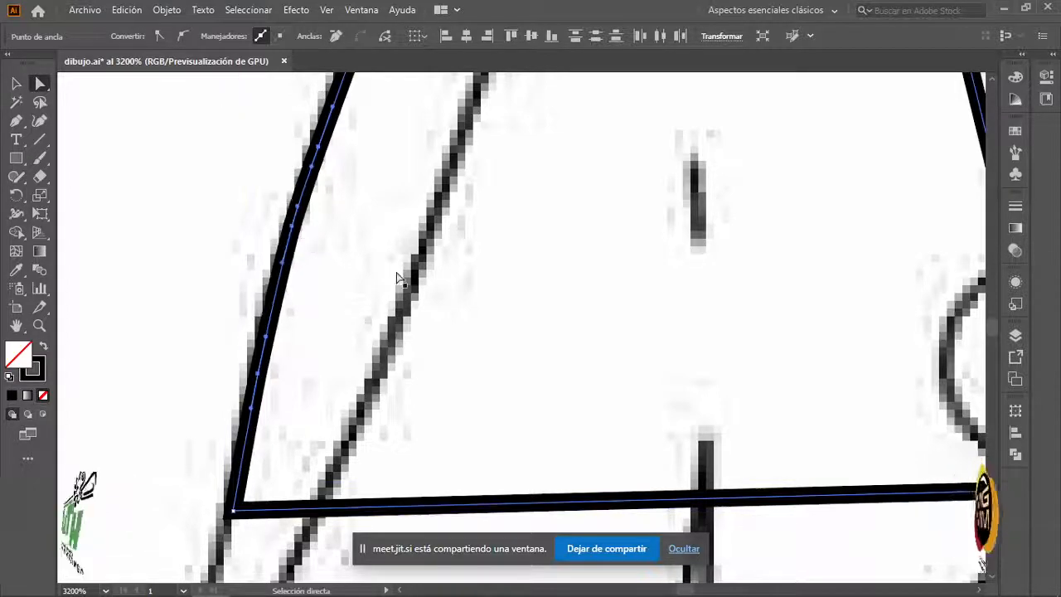
# - Go to the auto-traced copy of the prince and select its compound path at the cape's shoulder
pyautogui.scroll(-1, 399, 278)
pyautogui.press('super')
pyautogui.press('super')
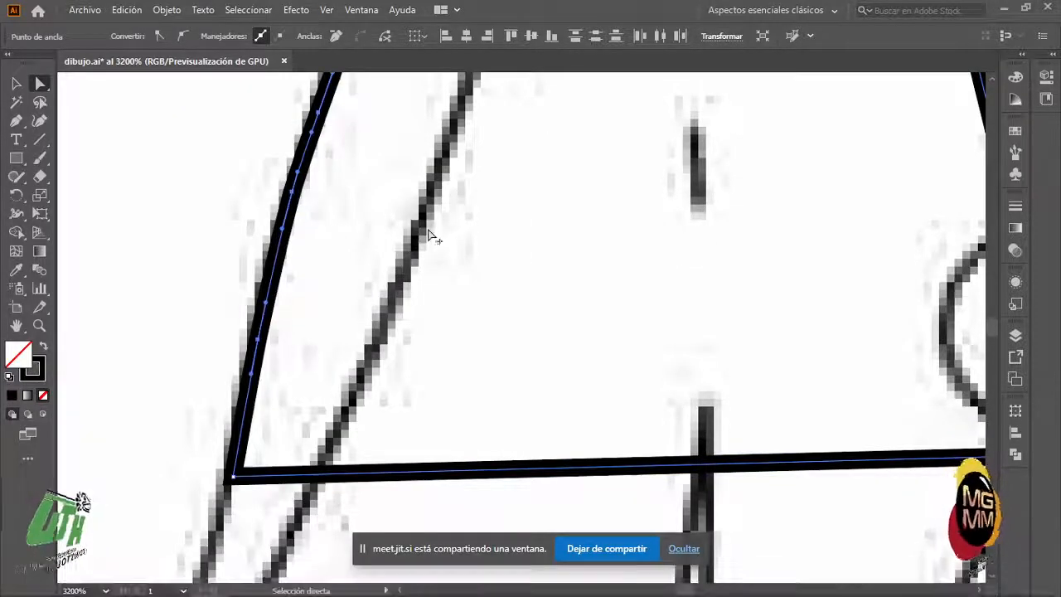
pyautogui.scroll(-8, 412, 238)
pyautogui.press('space')
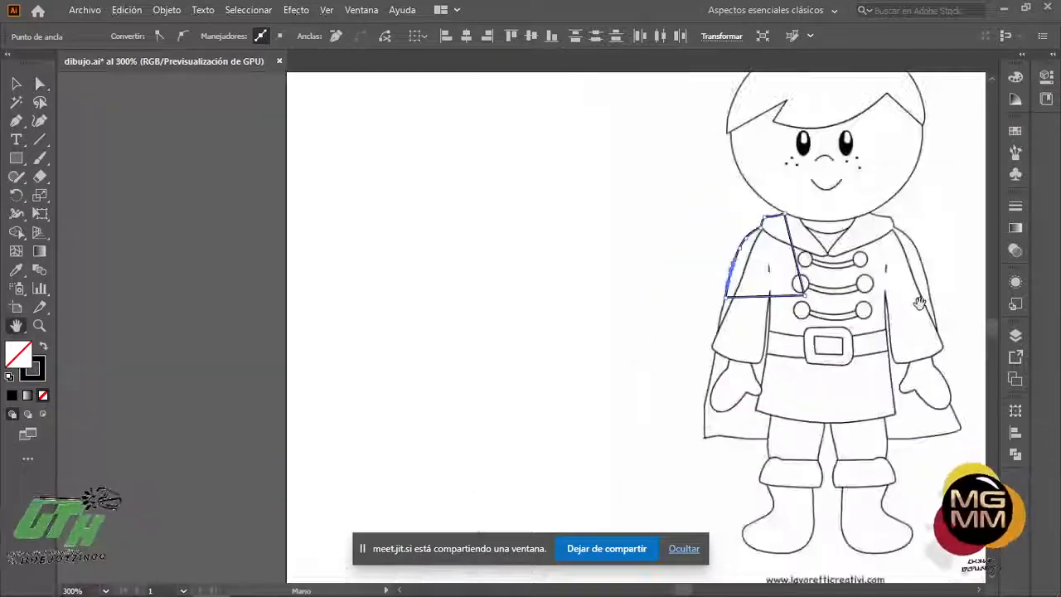
pyautogui.moveTo(912, 302); pyautogui.dragTo(381, 254)
pyautogui.scroll(4, 698, 193)
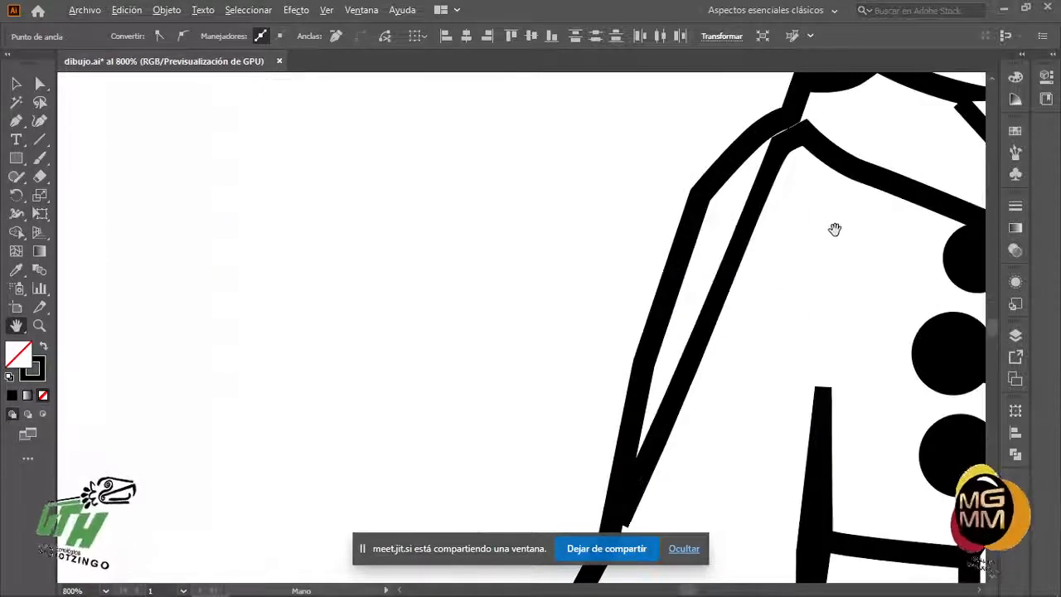
pyautogui.click(628, 193)
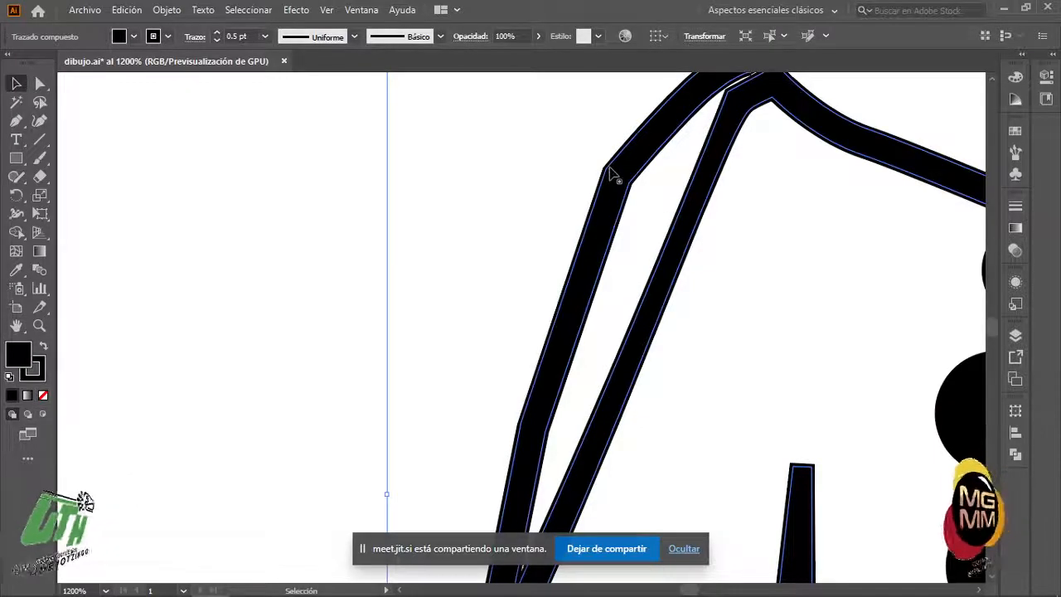
# - Select the anchor just above the outer shoulder corner of the traced cape outline with Direct Selection
pyautogui.scroll(1, 611, 174)
pyautogui.scroll(2, 638, 257)
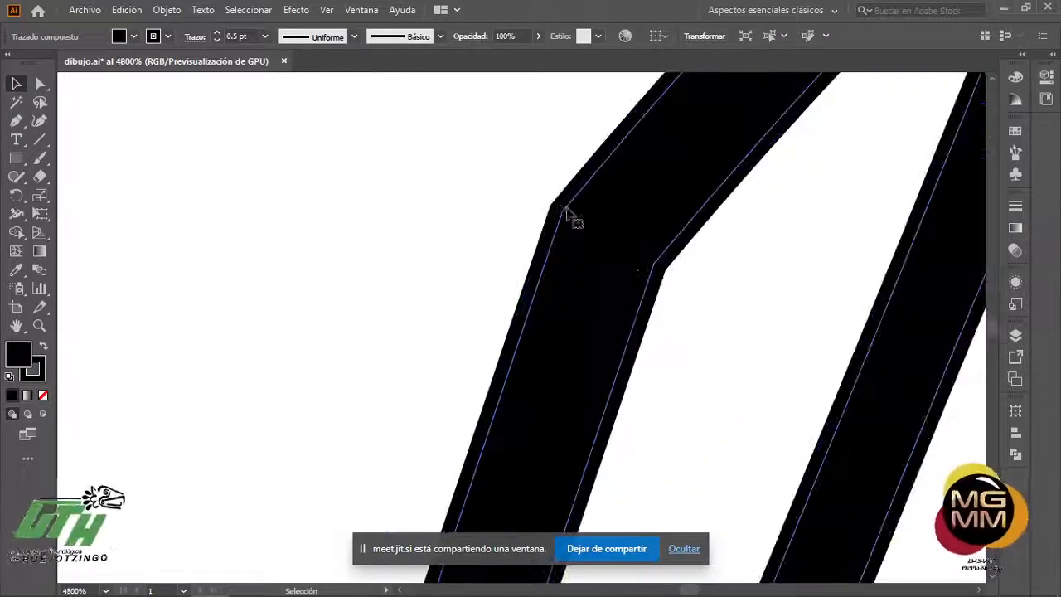
pyautogui.keyDown('shift'); pyautogui.click(561, 215); pyautogui.keyUp('shift')
pyautogui.click(563, 212)
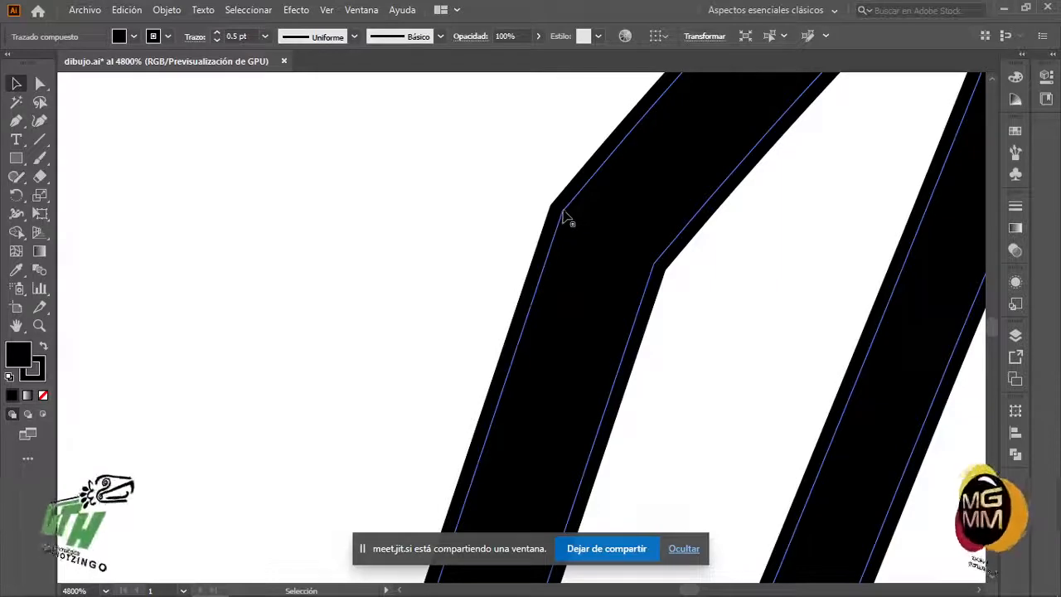
pyautogui.click(39, 84)
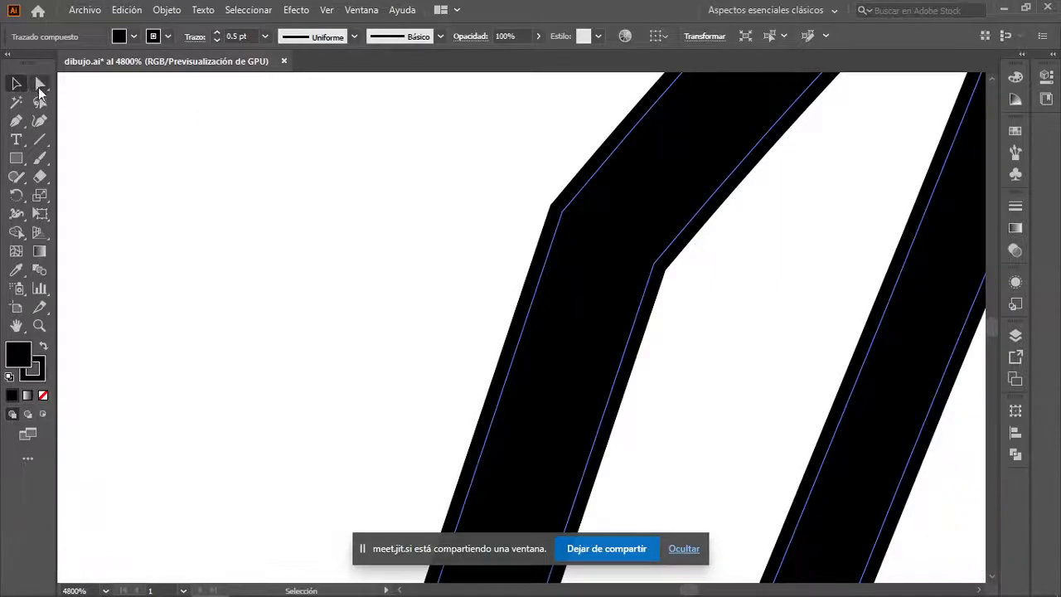
pyautogui.click(559, 210)
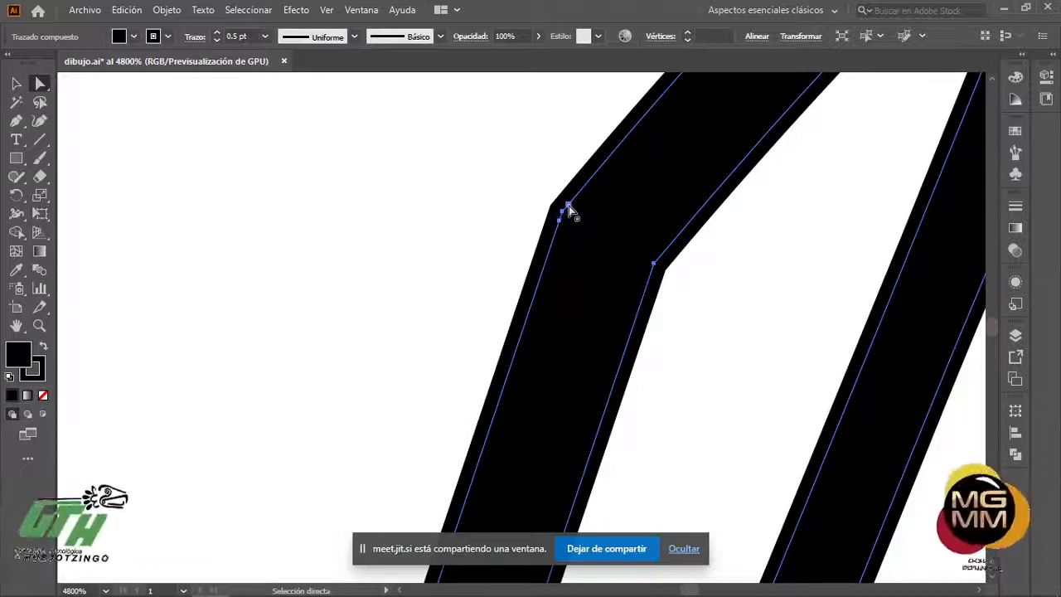
pyautogui.click(569, 205)
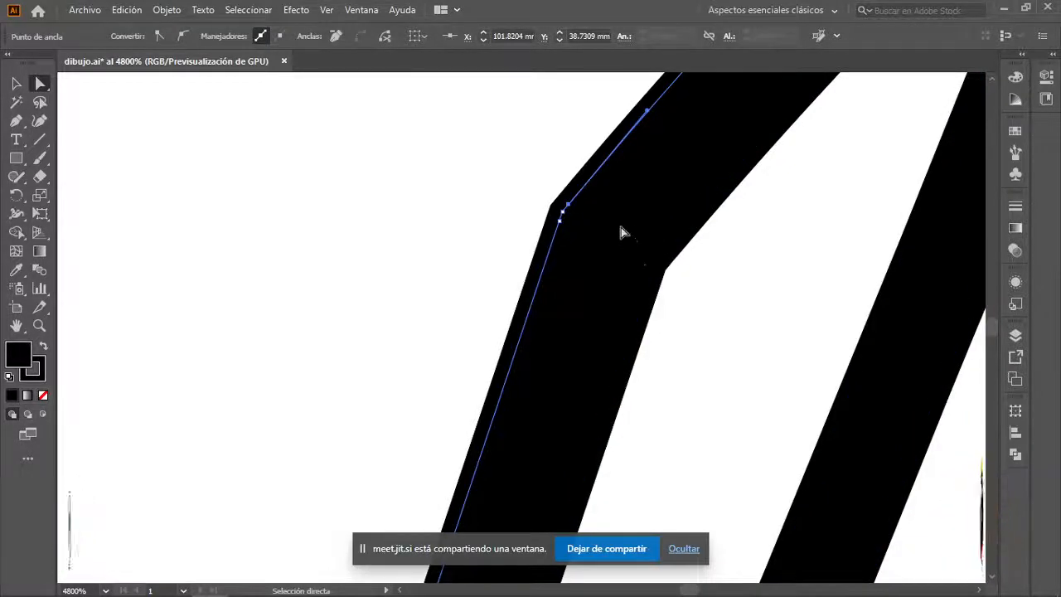
# - Delete the two redundant anchors on either side of the outer shoulder corner with the Delete Anchor Point tool
pyautogui.press('p')
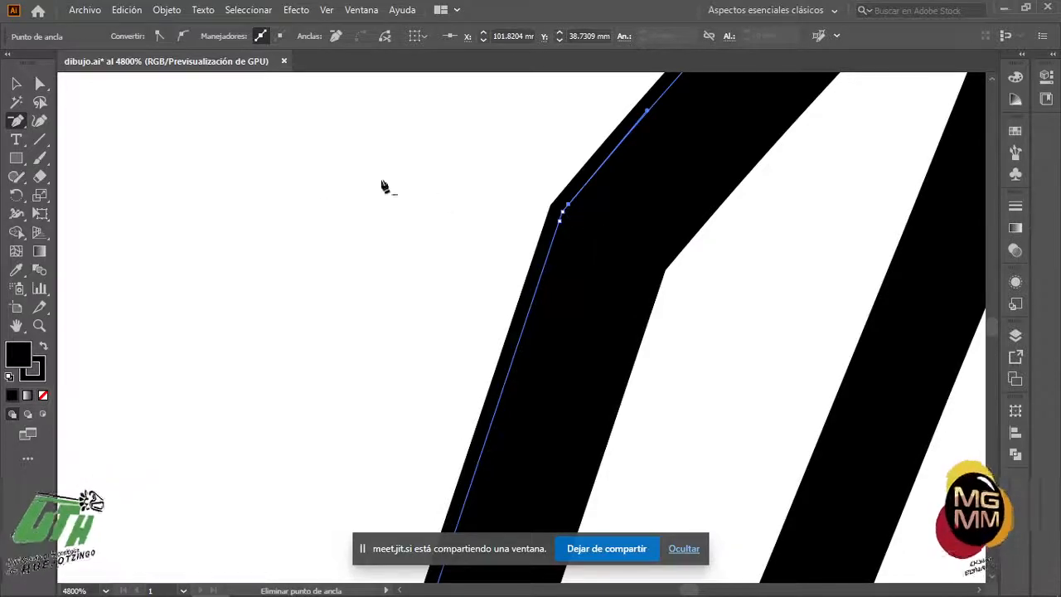
pyautogui.click(16, 124)
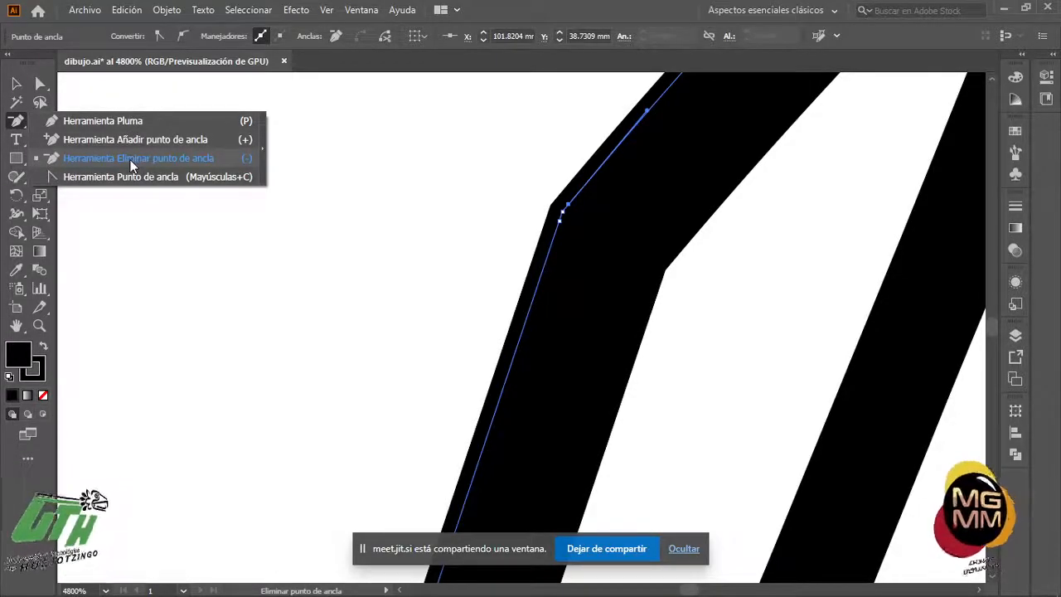
pyautogui.click(130, 161)
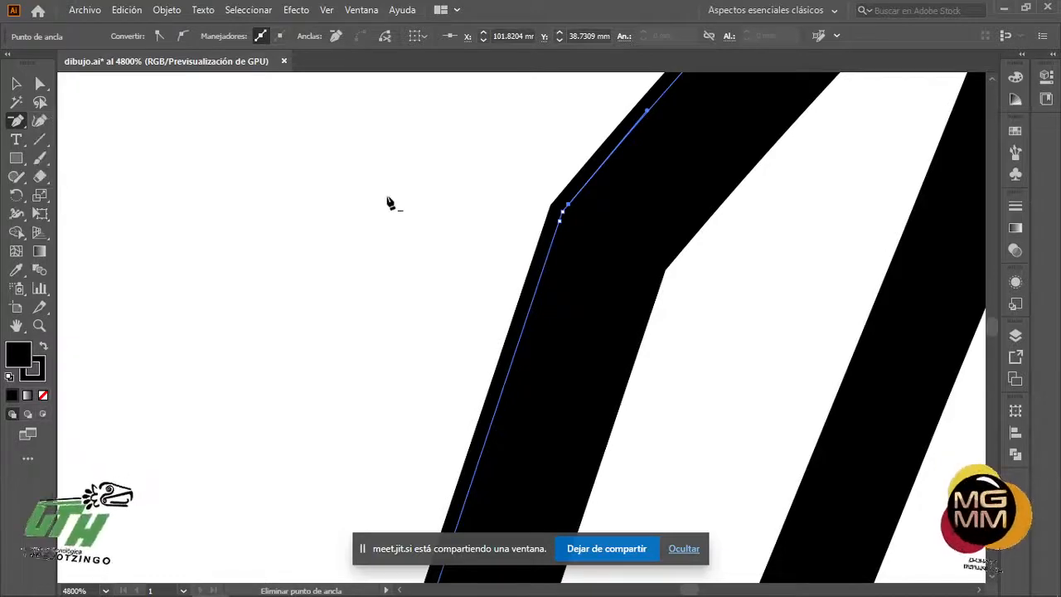
pyautogui.scroll(5, 595, 198)
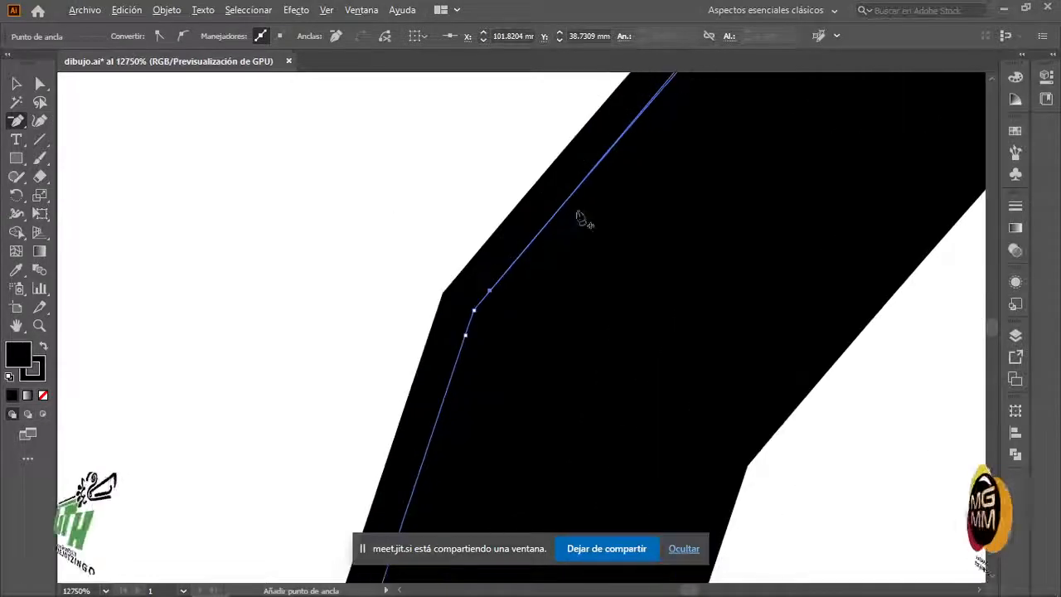
pyautogui.click(489, 291)
pyautogui.click(466, 336)
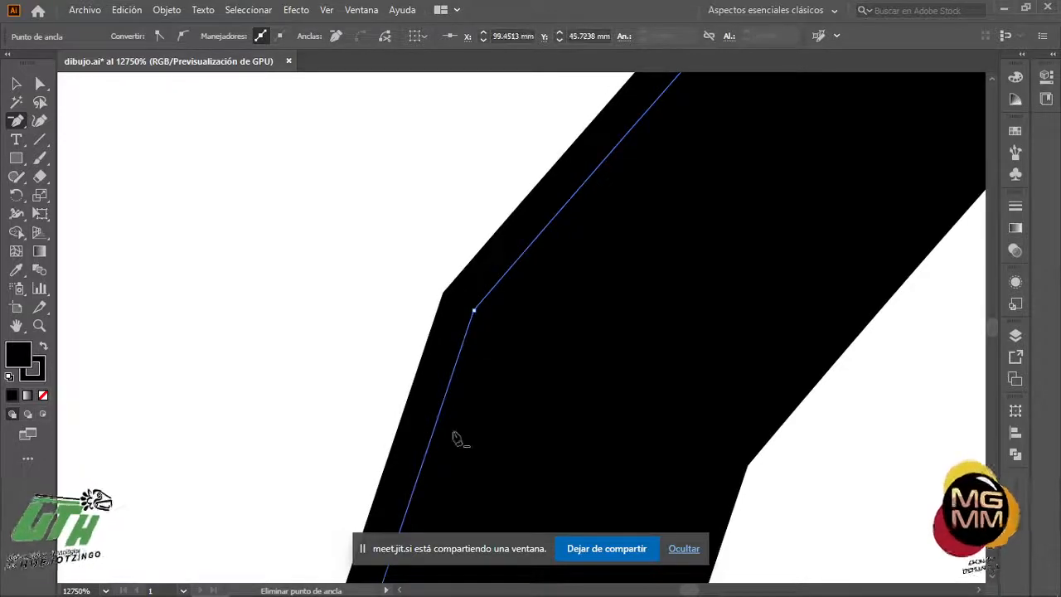
# - Convert the remaining outer shoulder corner anchor to smooth so the traced cape edge curves, and deselect the path
pyautogui.scroll(-5, 492, 300)
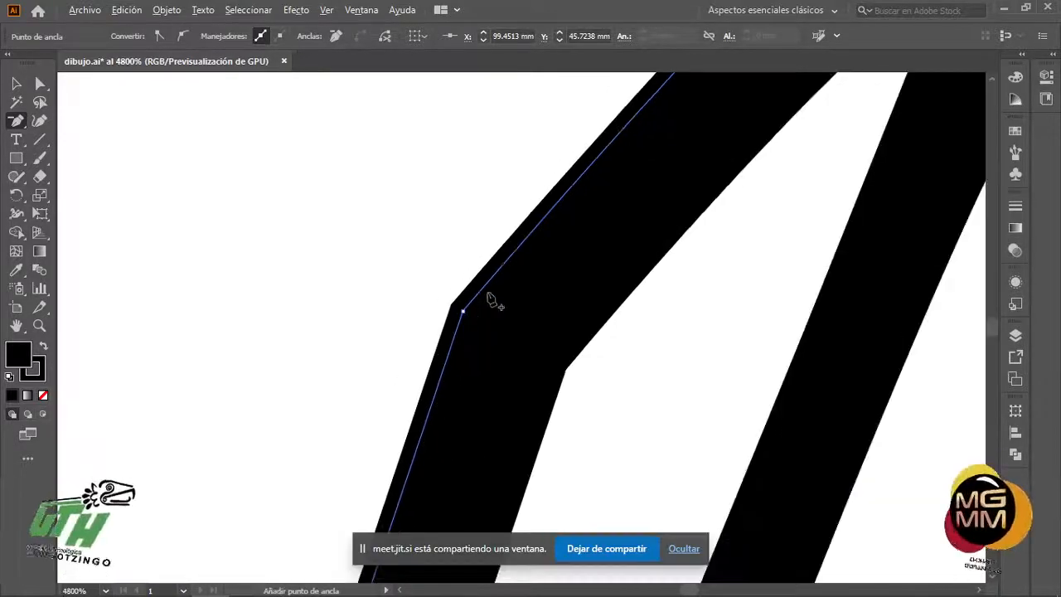
pyautogui.click(38, 83)
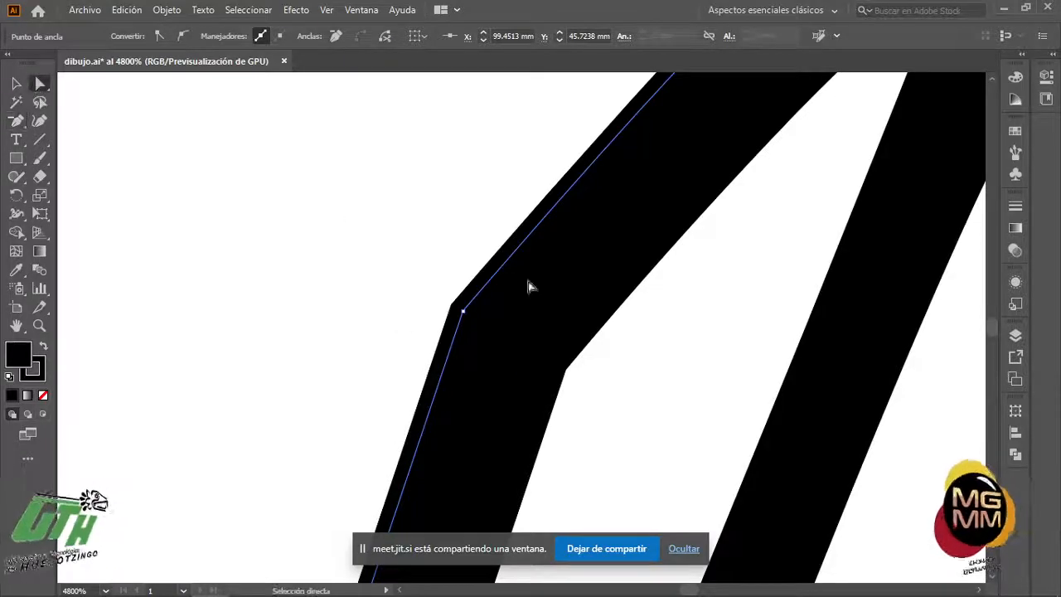
pyautogui.click(464, 318)
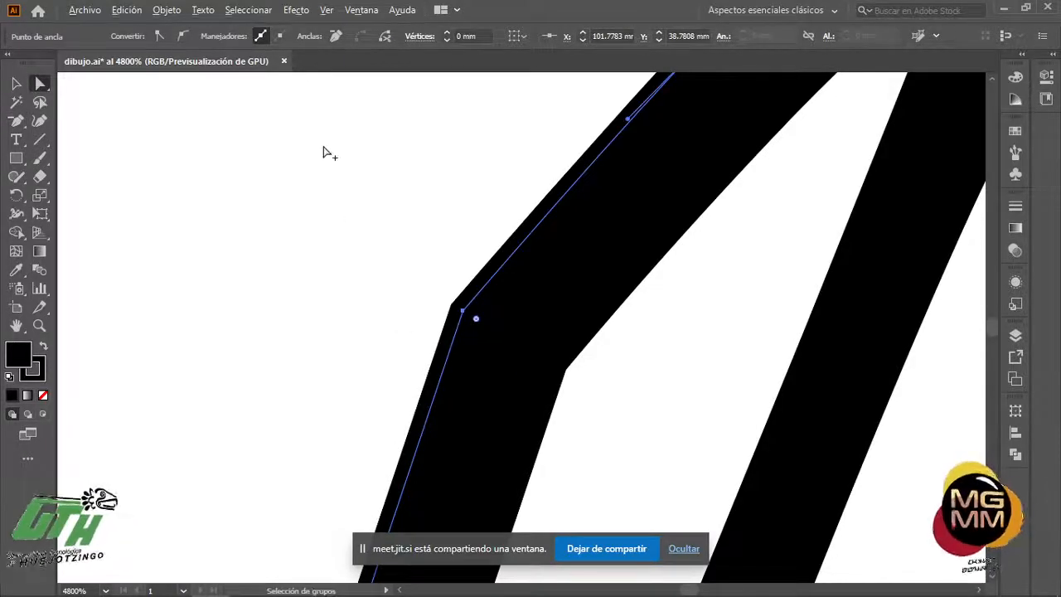
pyautogui.scroll(-3, 324, 154)
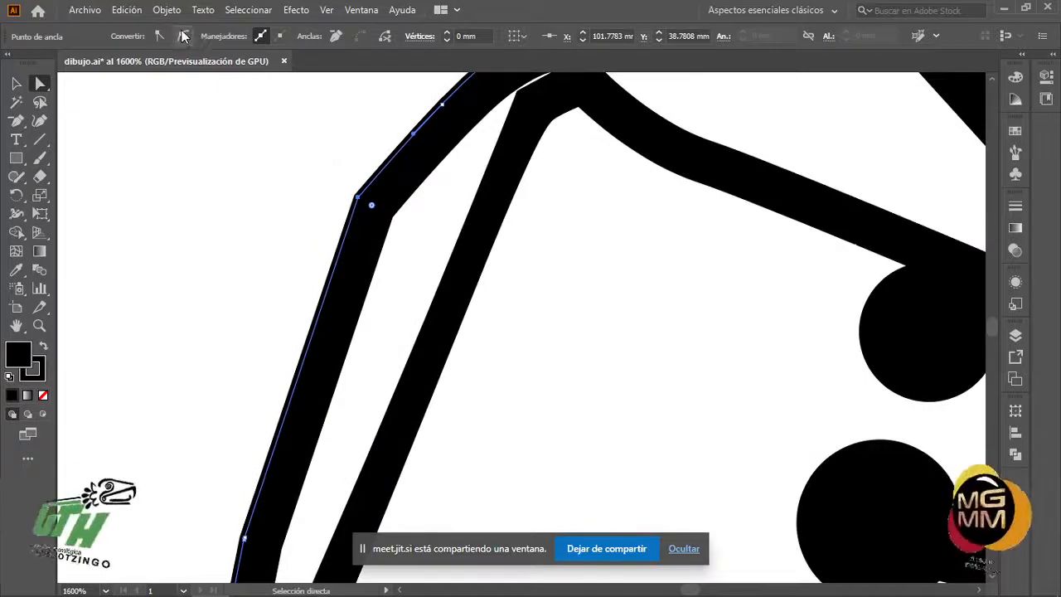
pyautogui.click(232, 385)
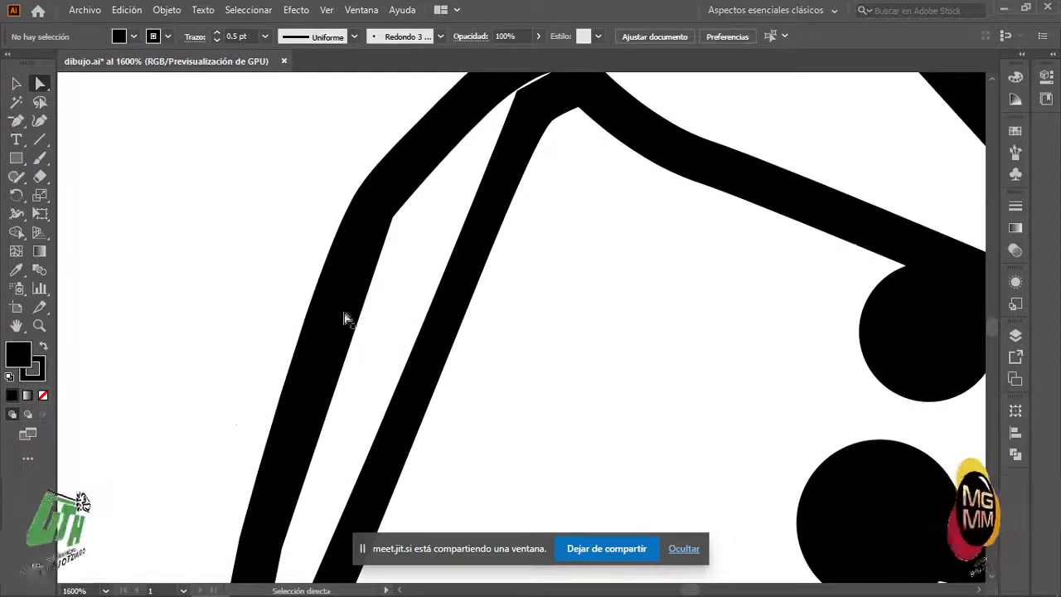
# - Select the inner shoulder corner anchor of the traced cape and examine the anchors along its inner edge up to the collar
pyautogui.scroll(3, 386, 279)
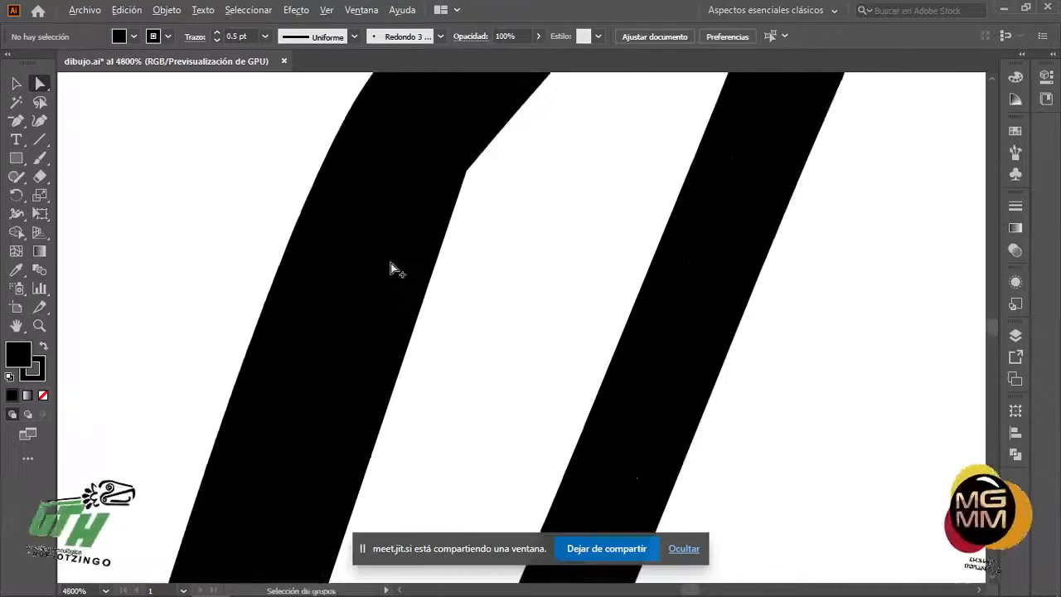
pyautogui.click(455, 165)
pyautogui.scroll(3, 536, 224)
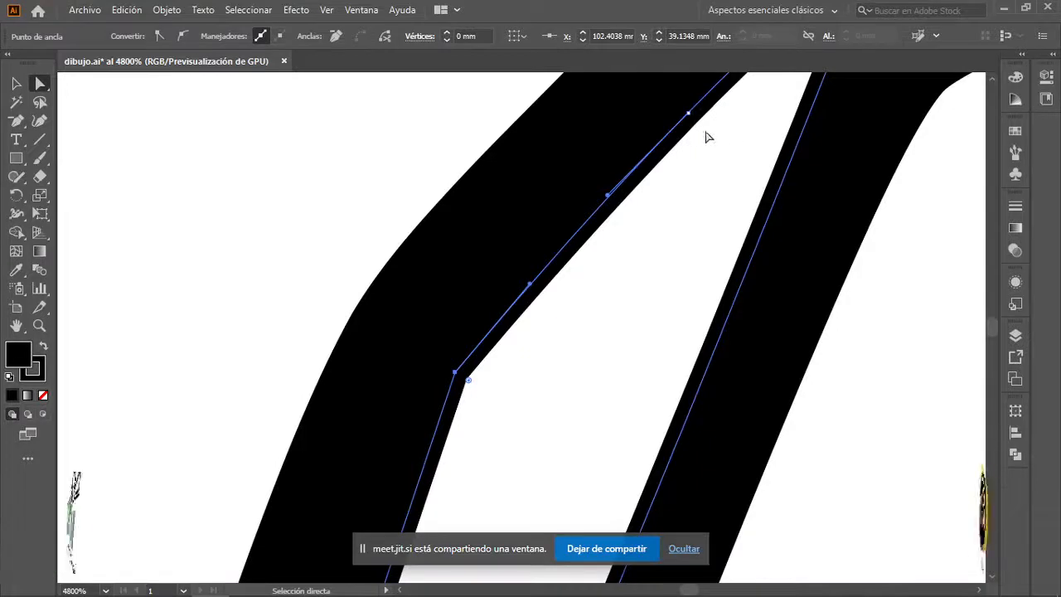
pyautogui.press('space')
pyautogui.moveTo(737, 157); pyautogui.dragTo(625, 239)
pyautogui.moveTo(736, 103); pyautogui.dragTo(597, 277)
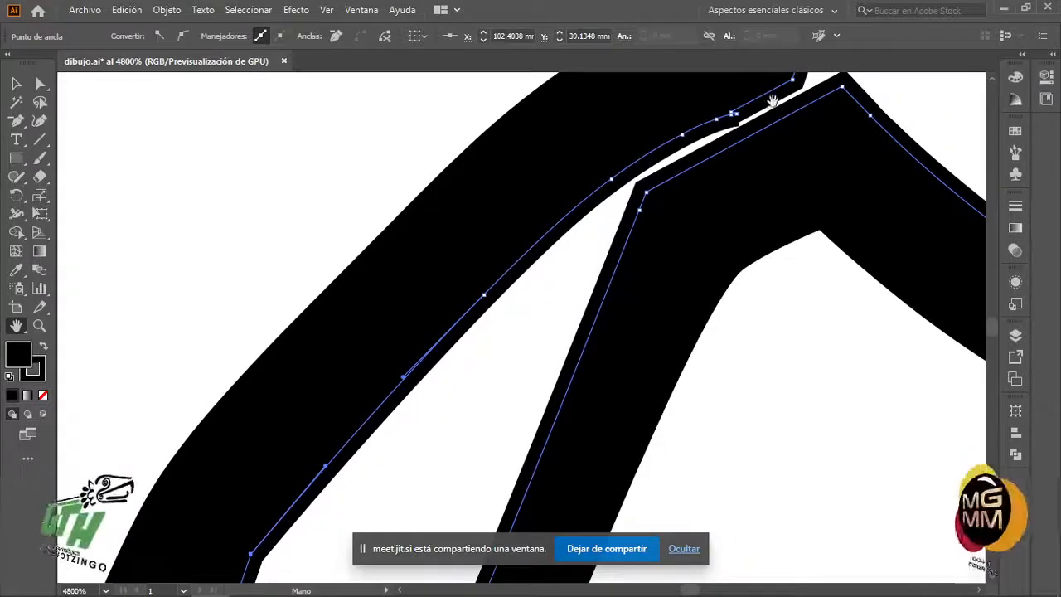
pyautogui.scroll(3, 773, 100)
pyautogui.moveTo(770, 133); pyautogui.dragTo(617, 192)
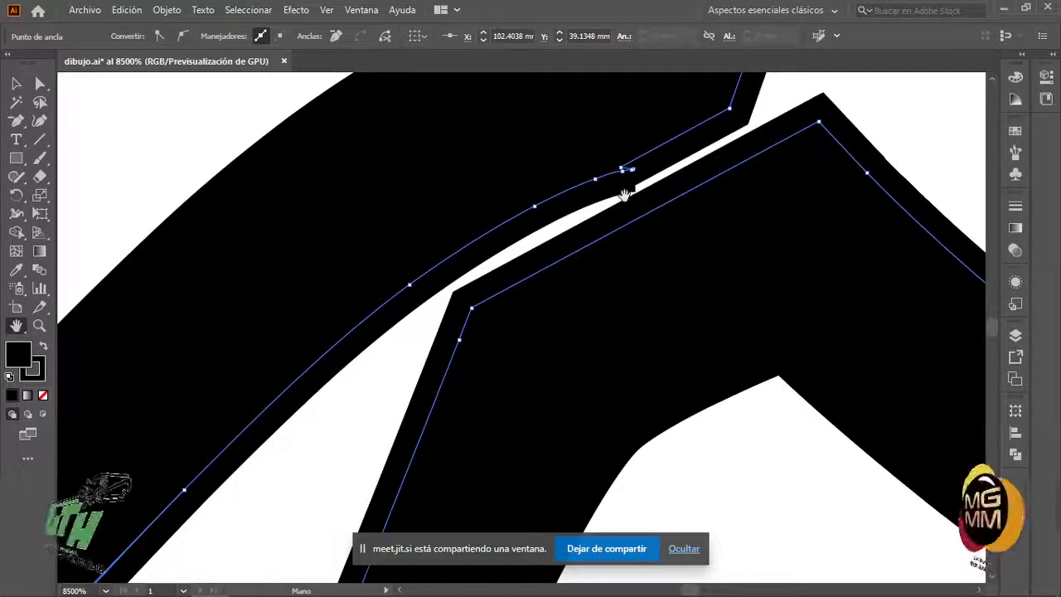
# - Delete the four redundant anchors where the traced cape's inner edge meets the collar, using the Delete Anchor Point tool
pyautogui.press('p')
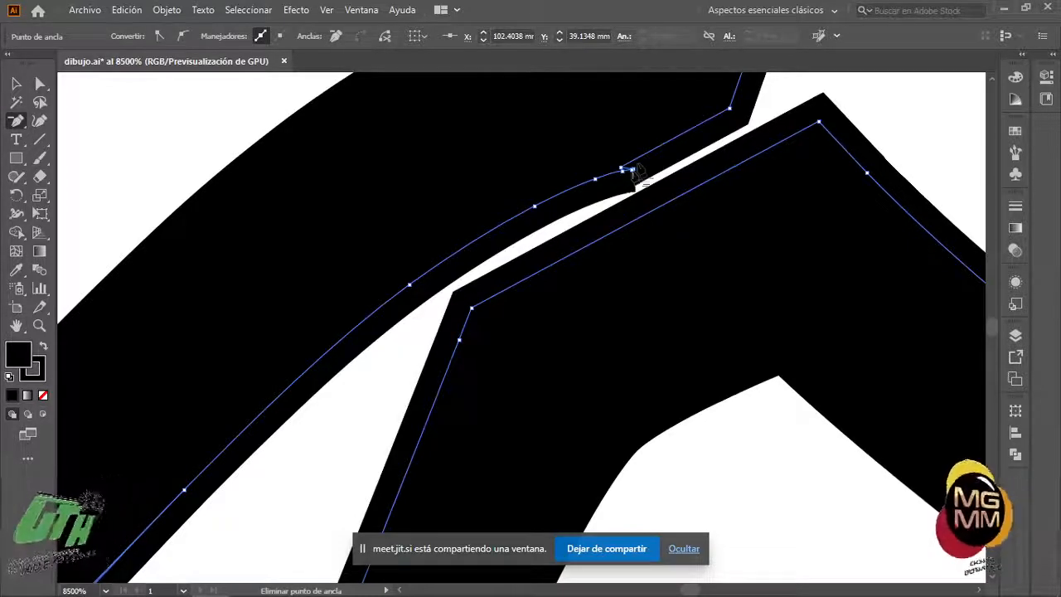
pyautogui.scroll(5, 631, 173)
pyautogui.scroll(-3, 580, 180)
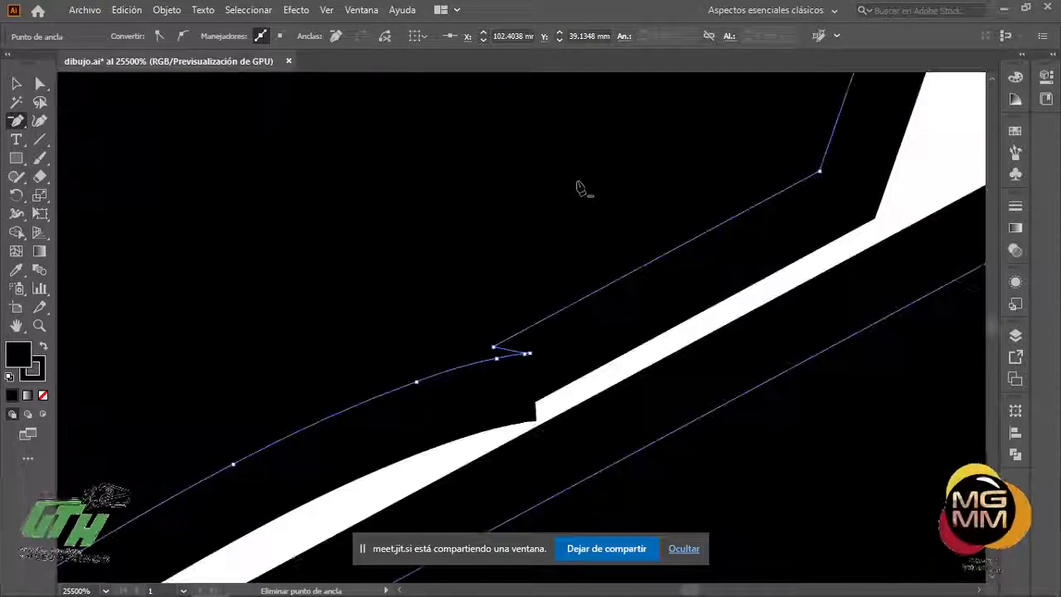
pyautogui.click(528, 355)
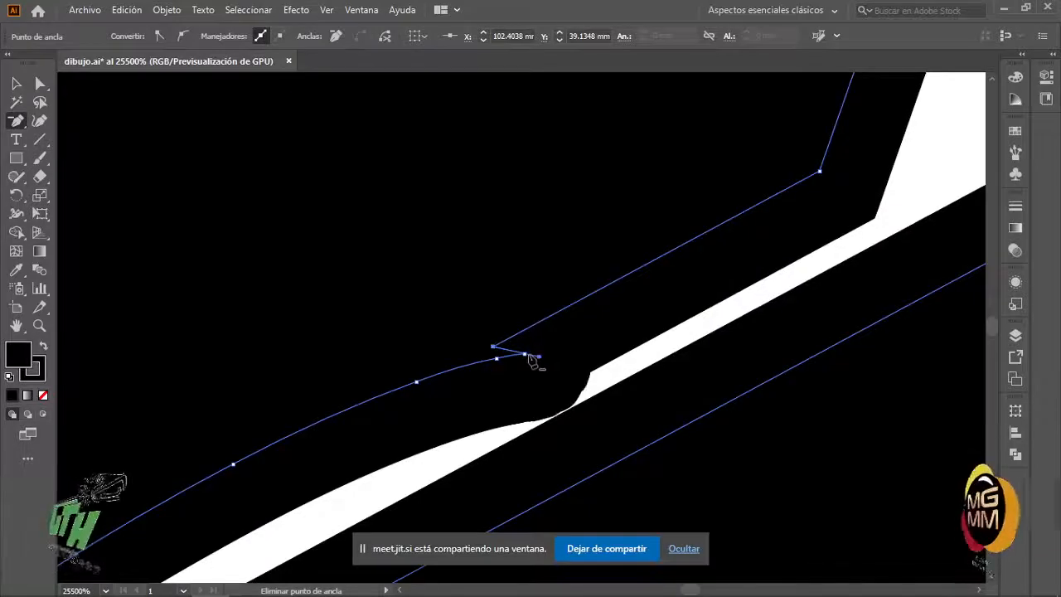
pyautogui.click(525, 356)
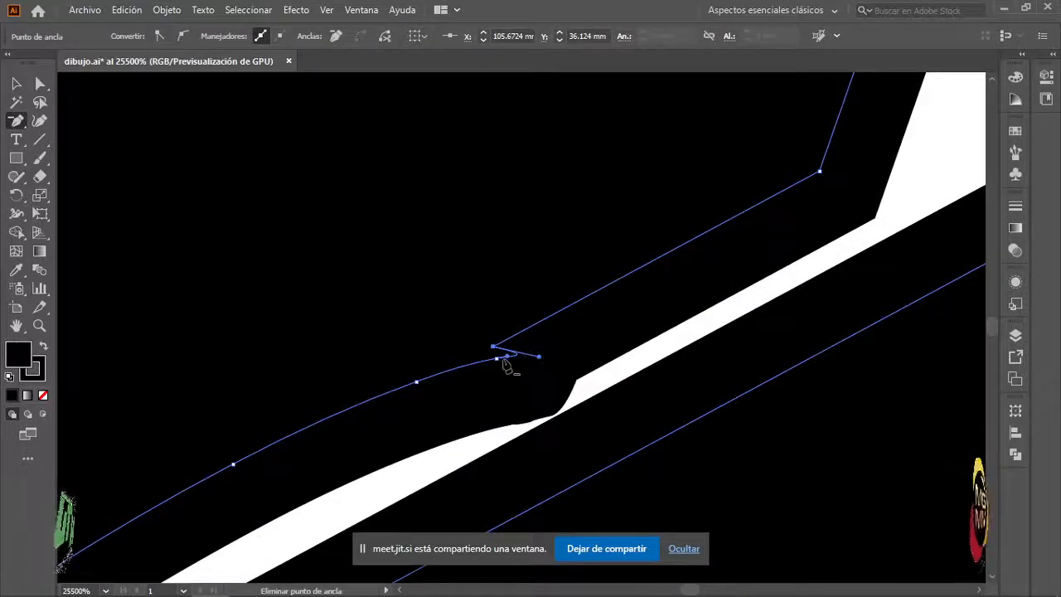
pyautogui.click(496, 361)
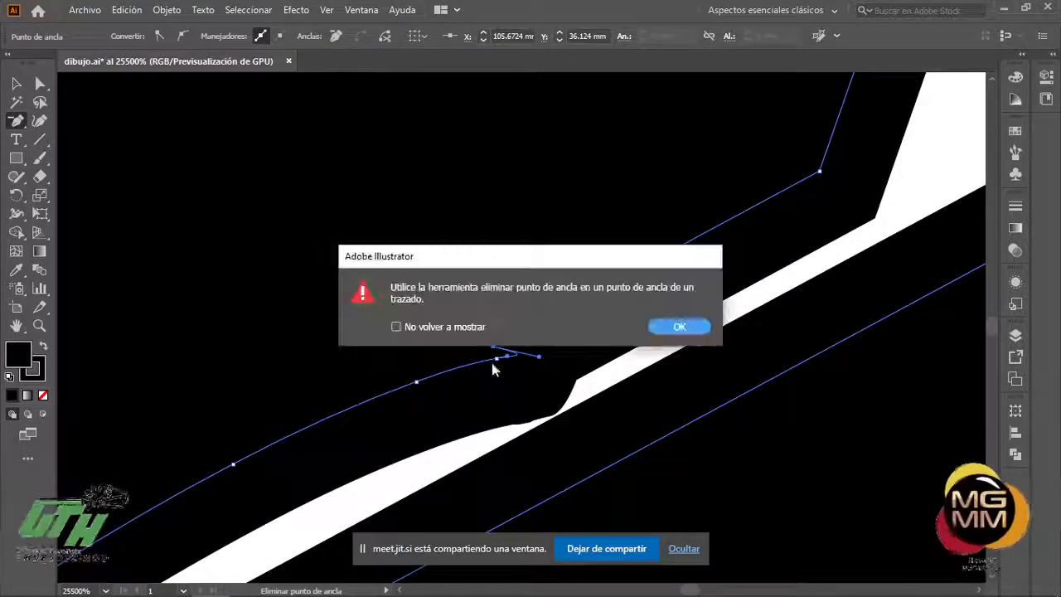
pyautogui.click(668, 330)
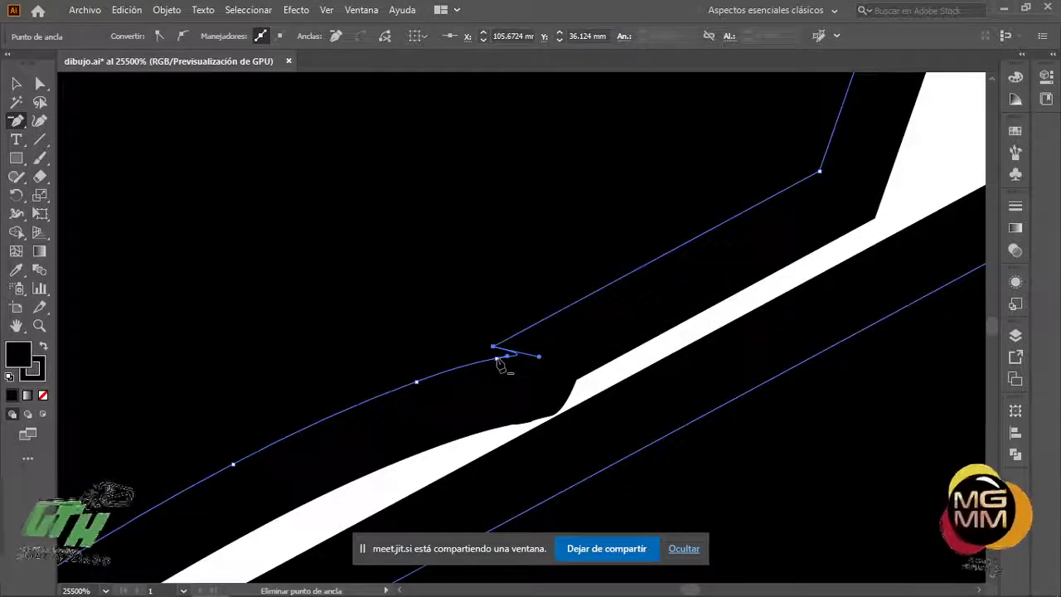
pyautogui.click(496, 359)
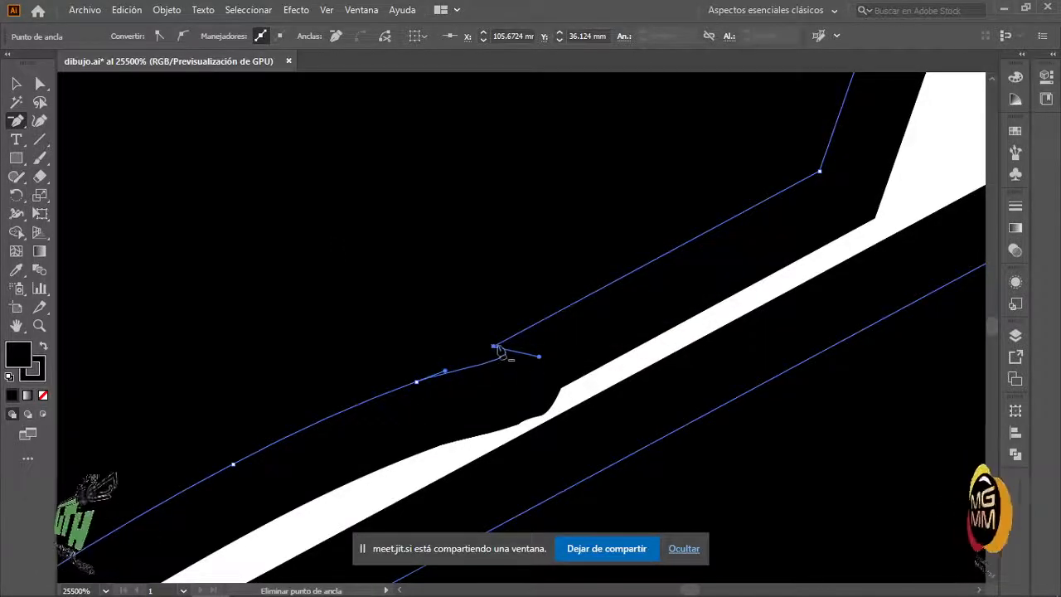
pyautogui.click(494, 349)
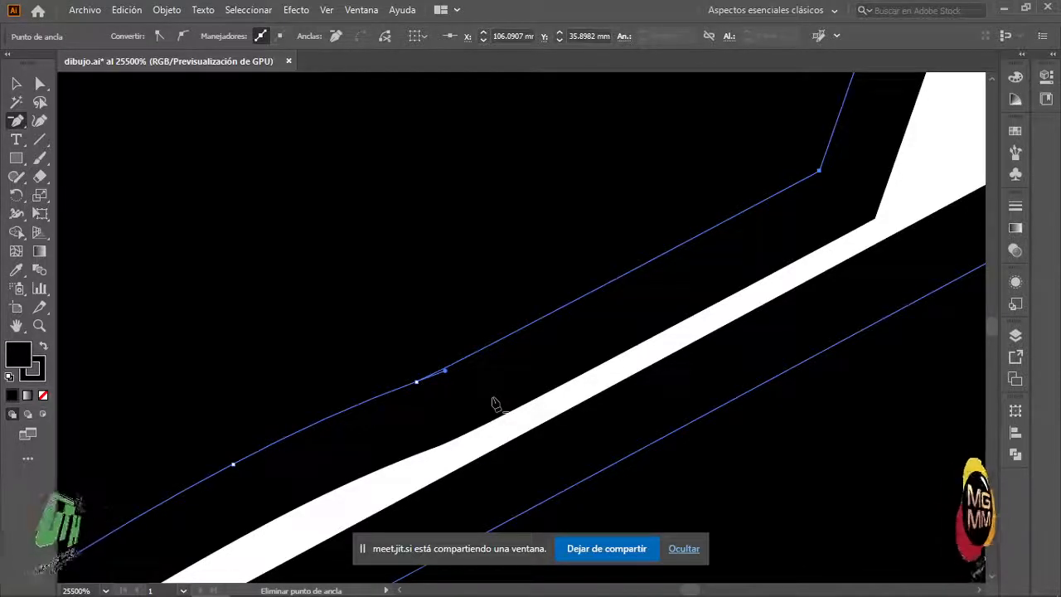
# - Convert the inner shoulder corner anchor of the traced cape to smooth and deselect the path
pyautogui.scroll(-5, 492, 404)
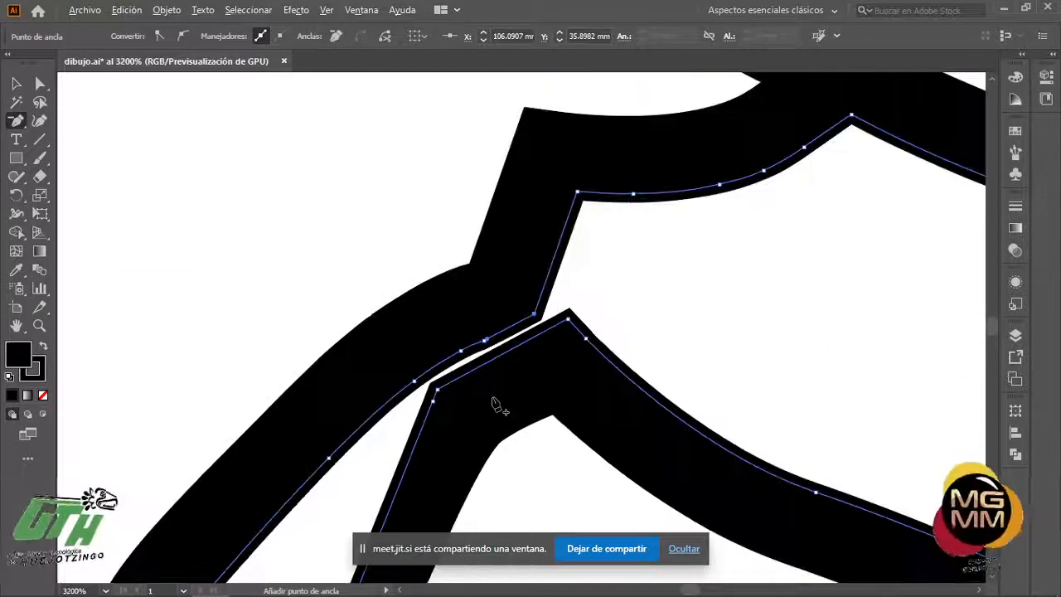
pyautogui.scroll(-3, 493, 404)
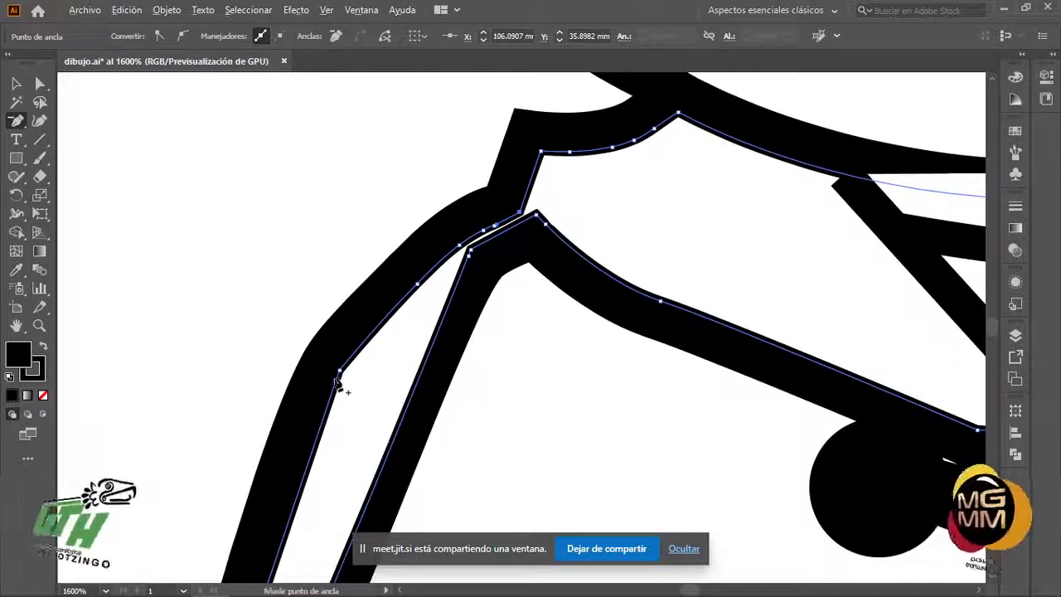
pyautogui.scroll(3, 336, 381)
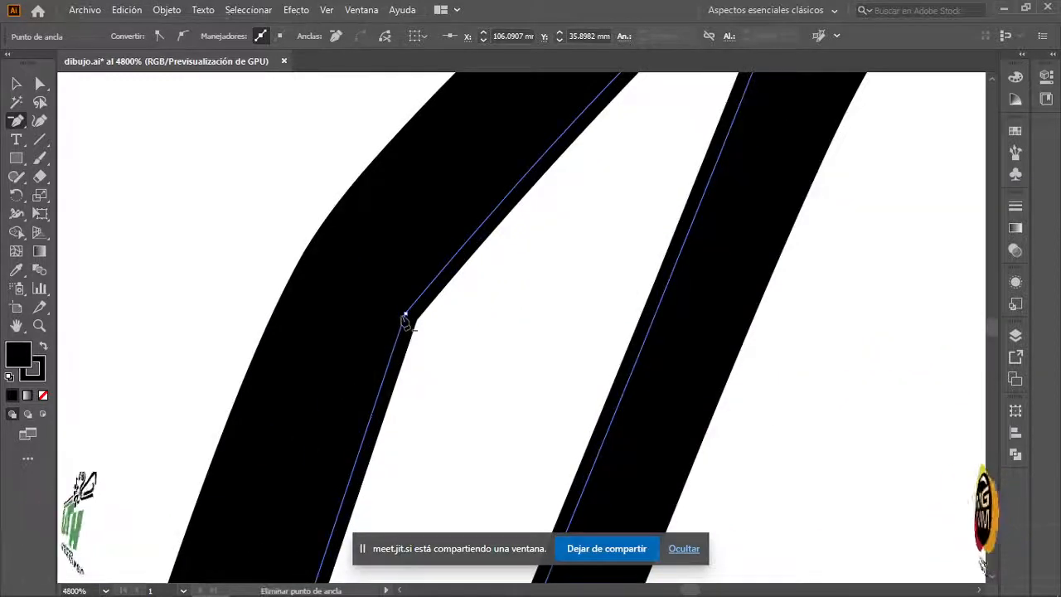
pyautogui.press('a')
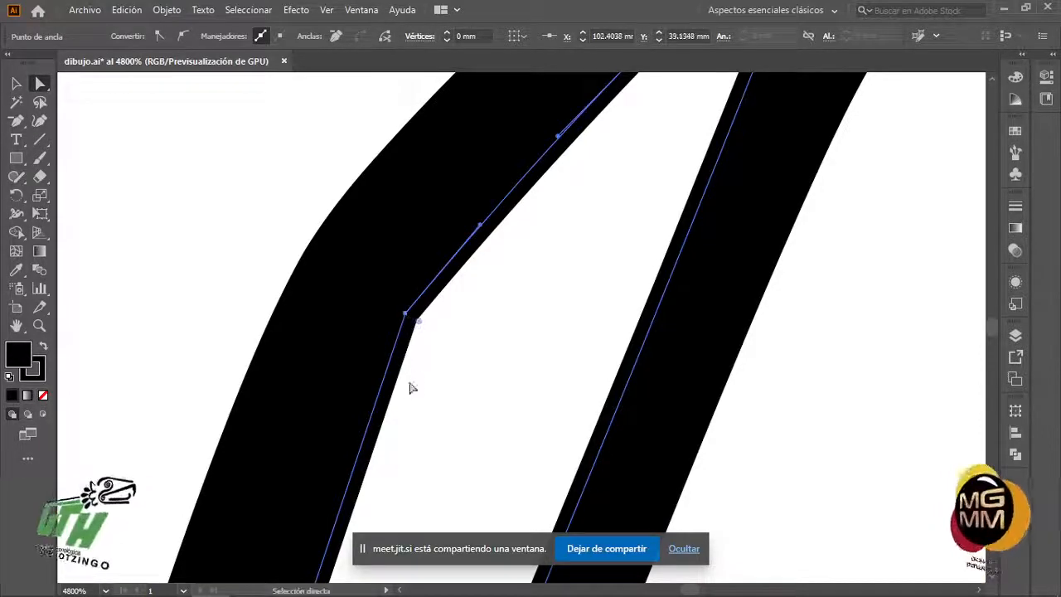
pyautogui.scroll(1, 397, 339)
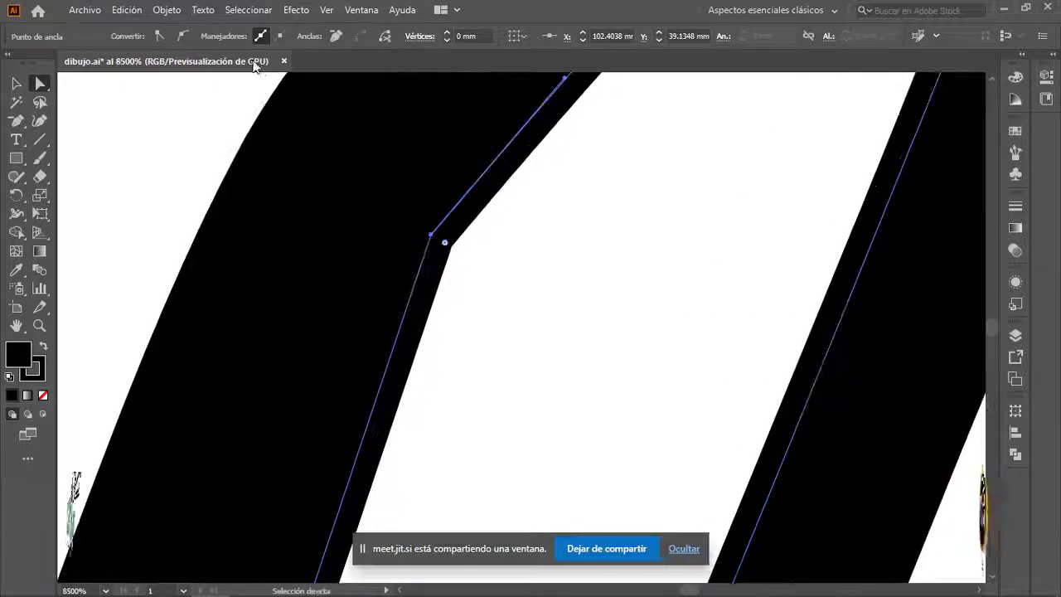
pyautogui.click(182, 36)
pyautogui.scroll(-10, 558, 362)
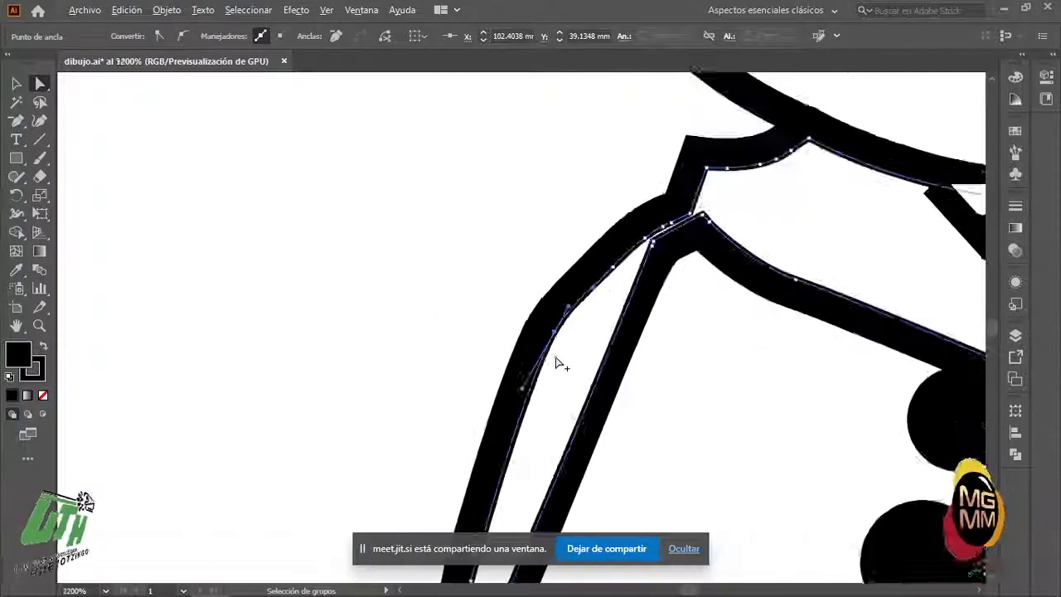
pyautogui.click(270, 328)
# - Select the outer corner anchor at the tip of the traced collar and convert it to smooth
pyautogui.scroll(-2, 298, 391)
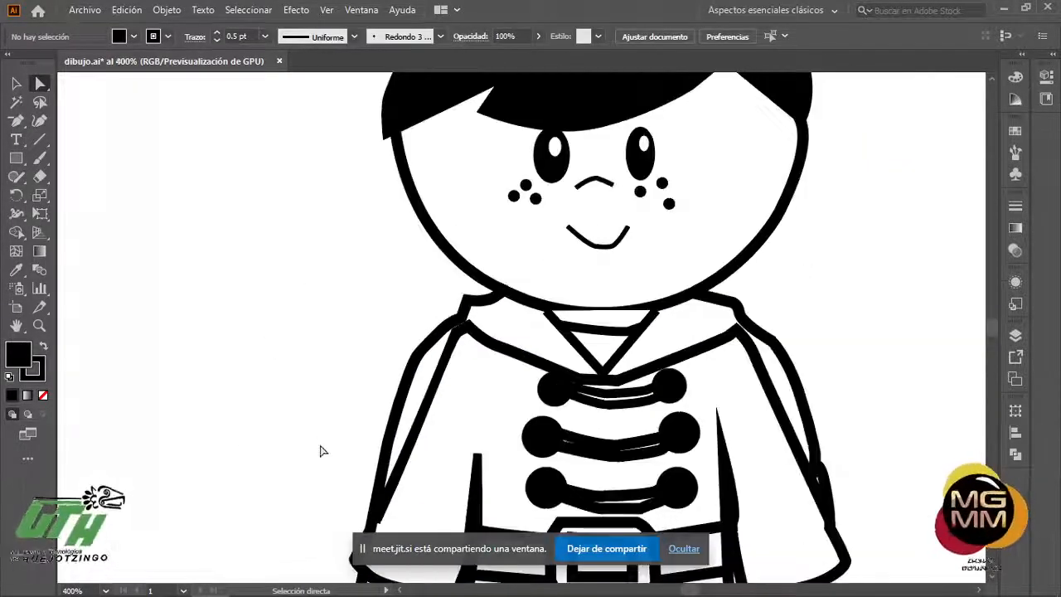
pyautogui.scroll(3, 454, 375)
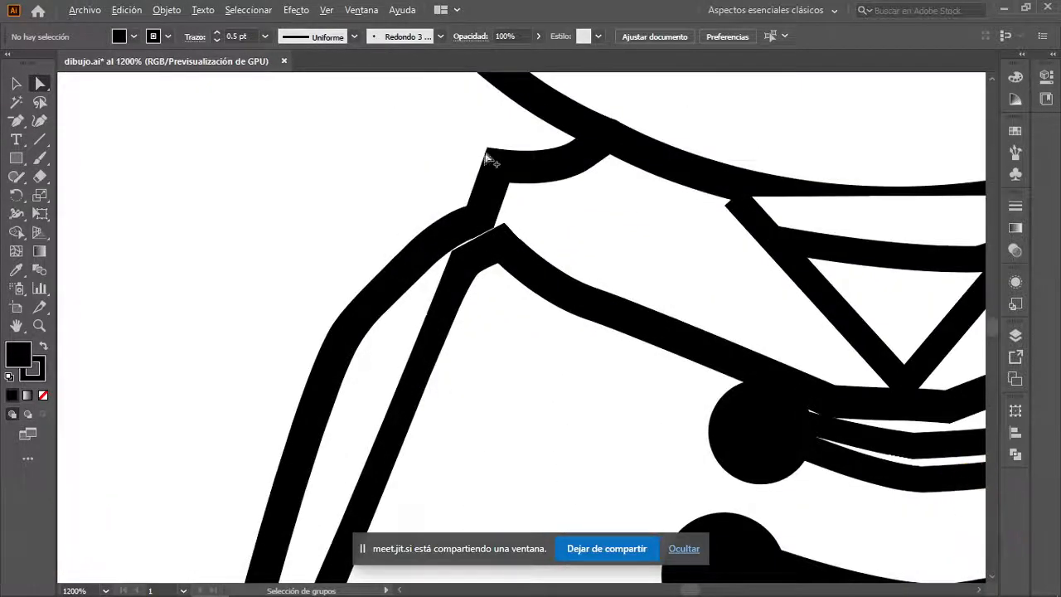
pyautogui.scroll(2, 496, 157)
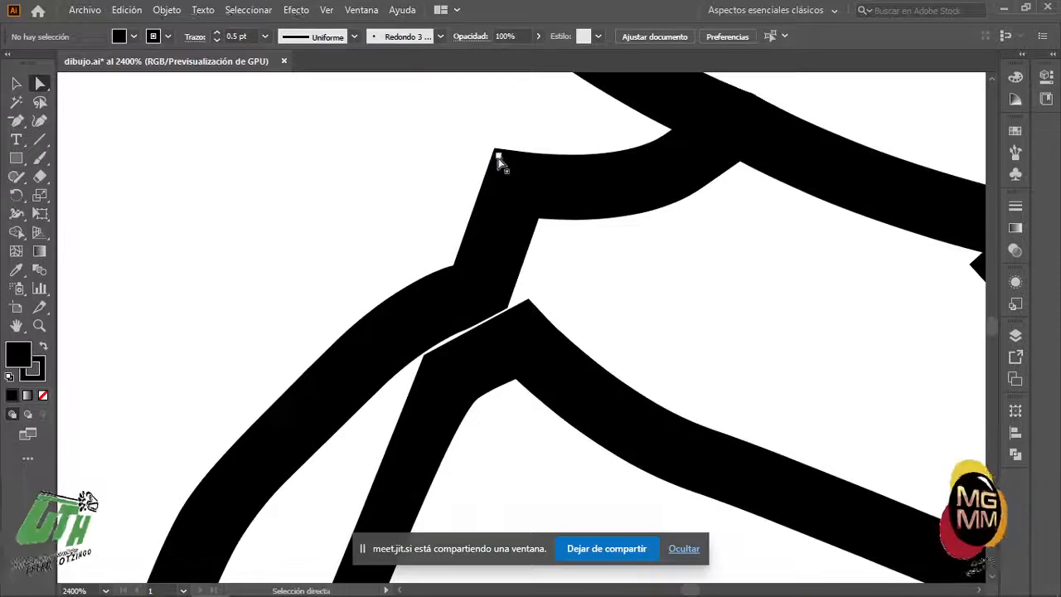
pyautogui.click(500, 161)
pyautogui.scroll(3, 507, 170)
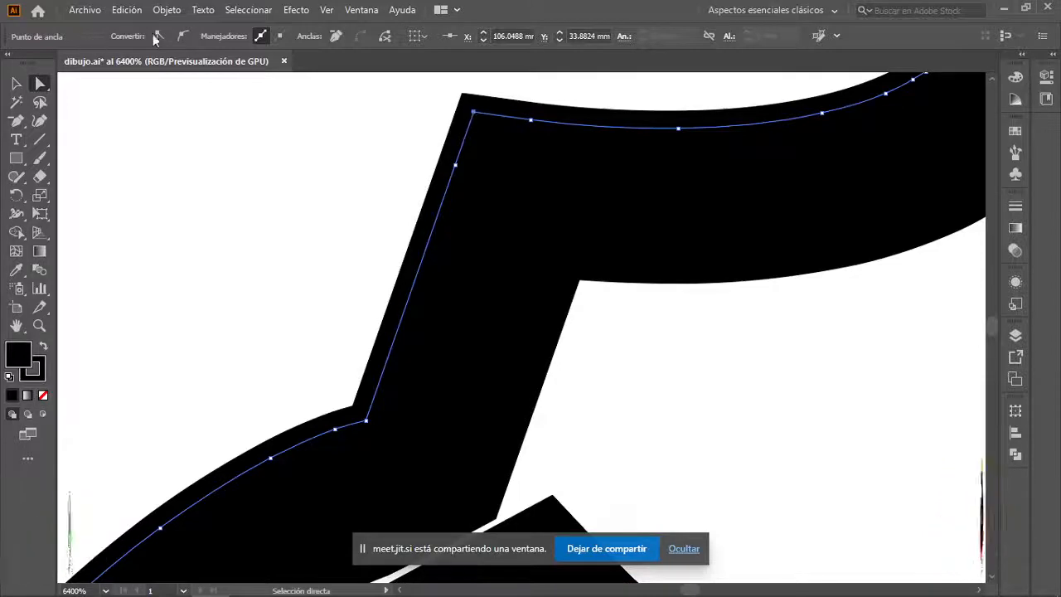
pyautogui.click(190, 36)
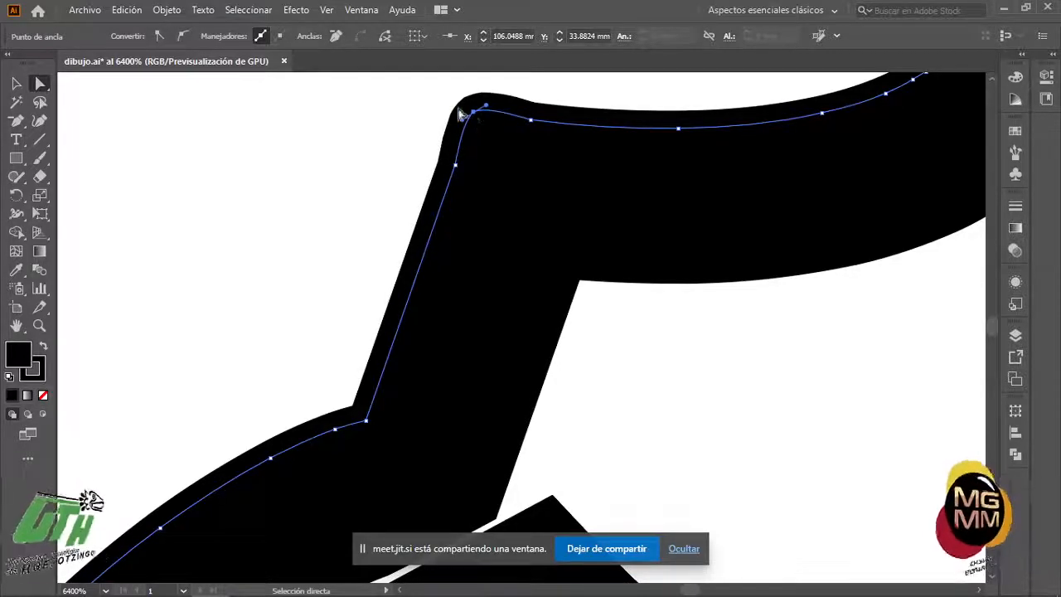
# - Shorten both direction handles of the collar tip anchor to tighten its curve, and deselect the path
pyautogui.scroll(2, 488, 108)
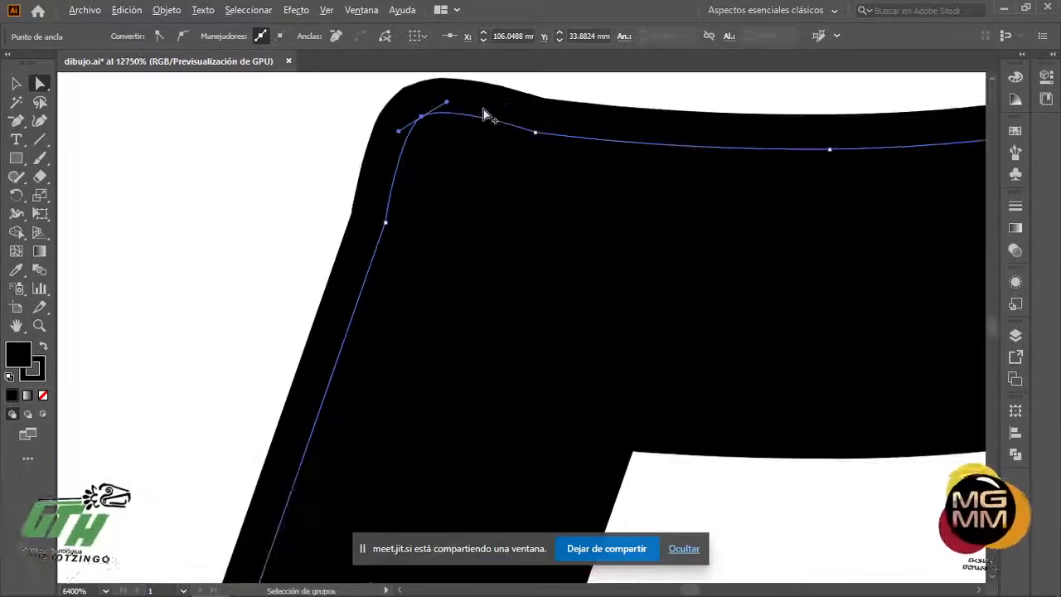
pyautogui.moveTo(446, 104); pyautogui.dragTo(438, 108)
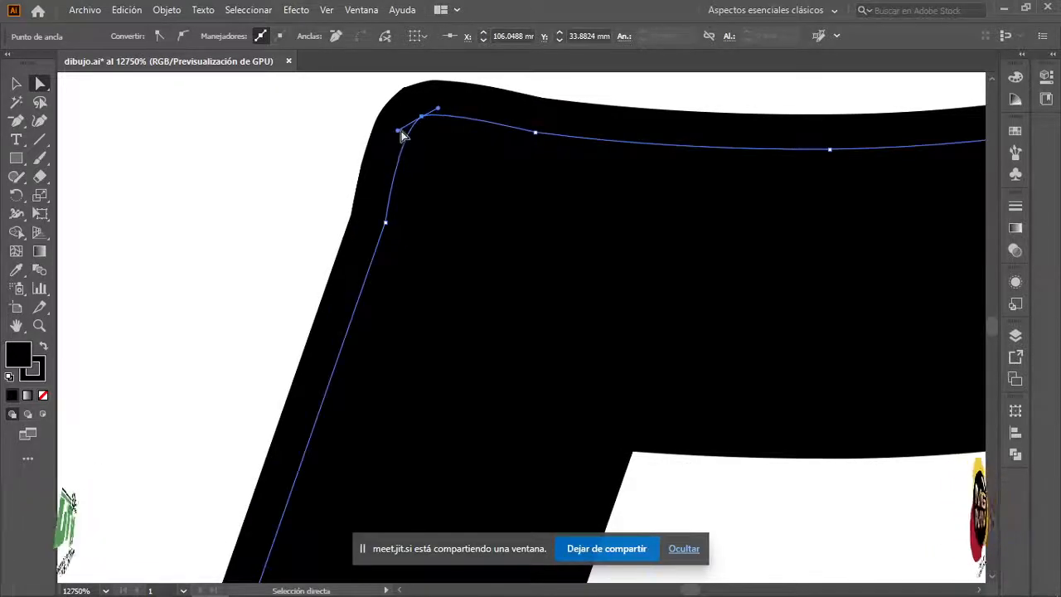
pyautogui.click(402, 135)
pyautogui.click(424, 114)
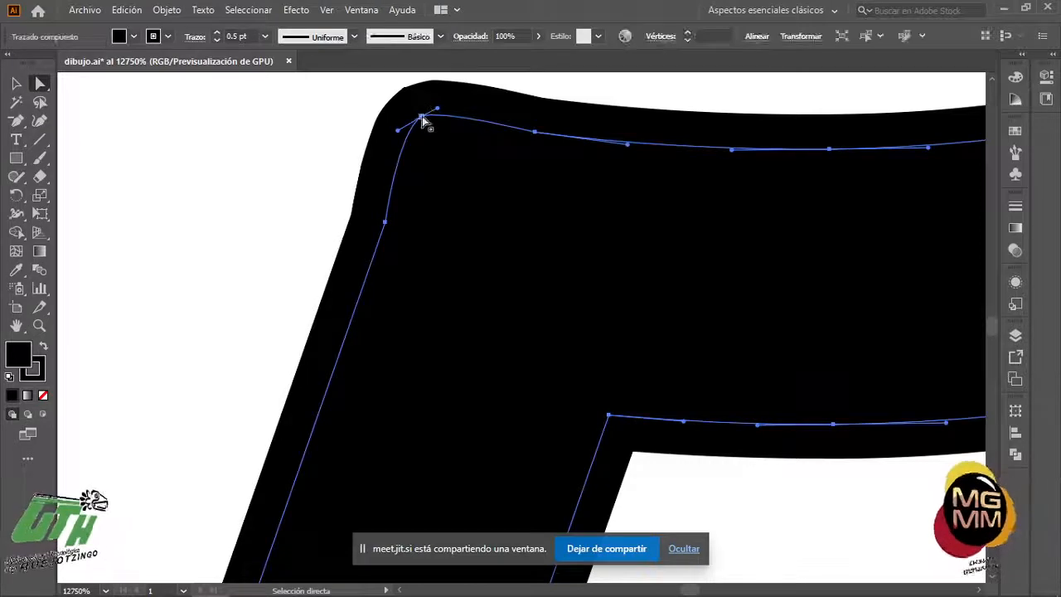
pyautogui.click(401, 130)
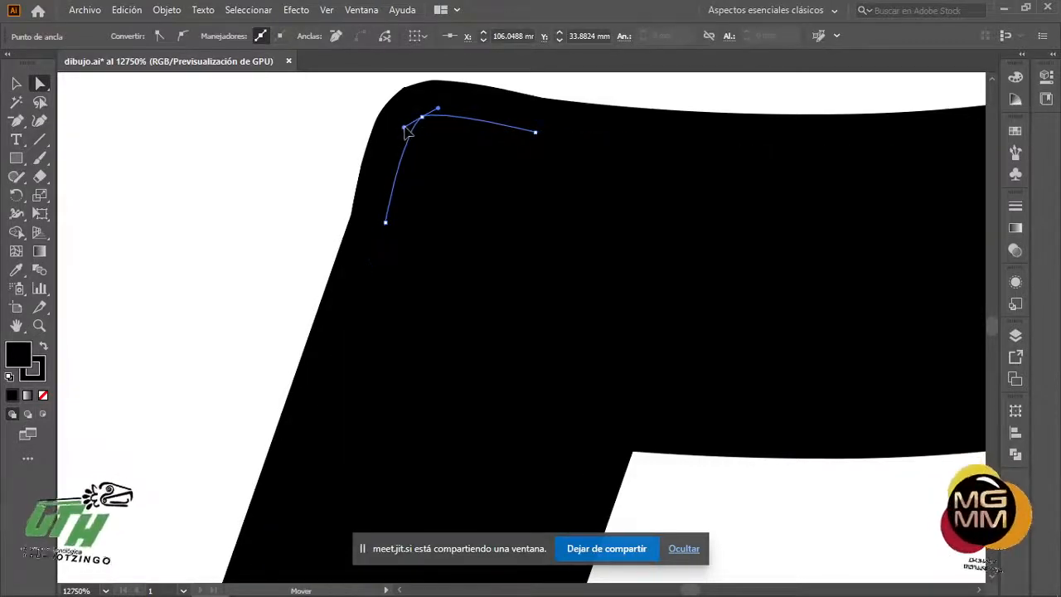
pyautogui.scroll(-5, 560, 315)
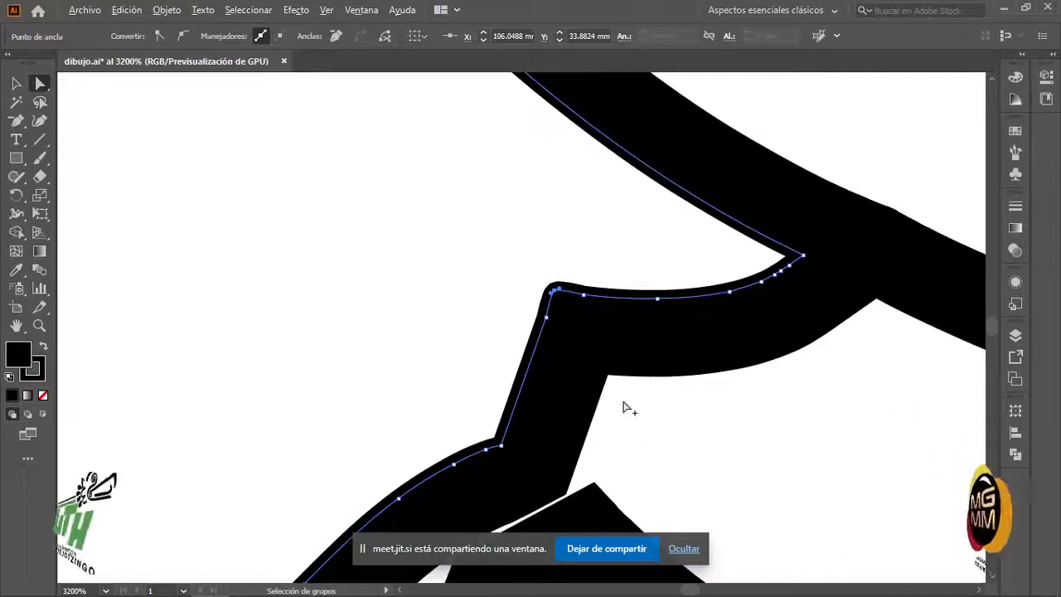
pyautogui.click(744, 438)
# - Examine the smoothed shoulder and collar corners of the traced prince up close and against the whole upper body
pyautogui.scroll(-1, 744, 440)
pyautogui.scroll(-8, 743, 440)
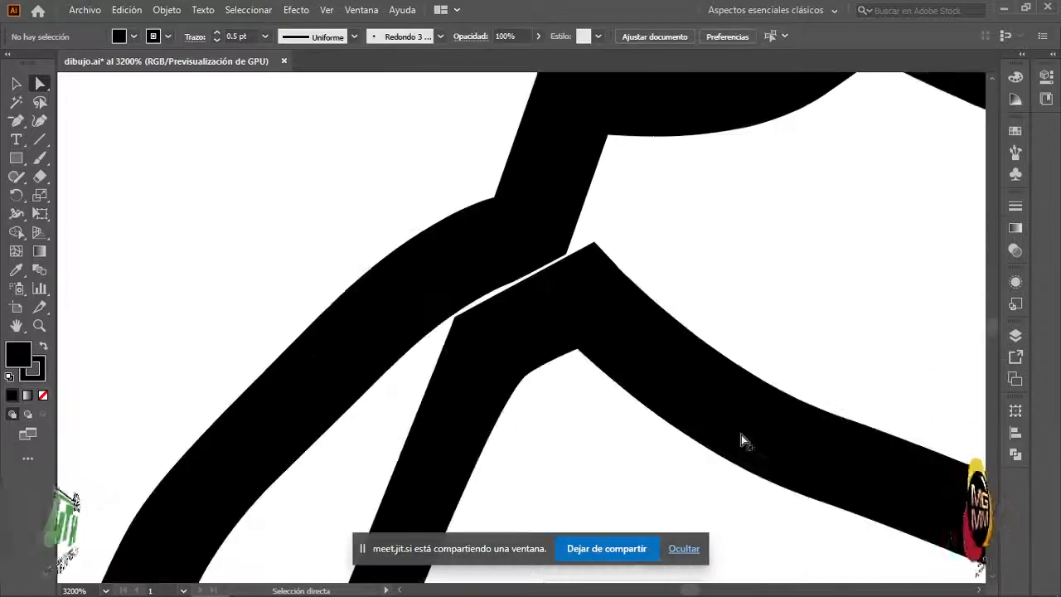
pyautogui.scroll(-2, 566, 419)
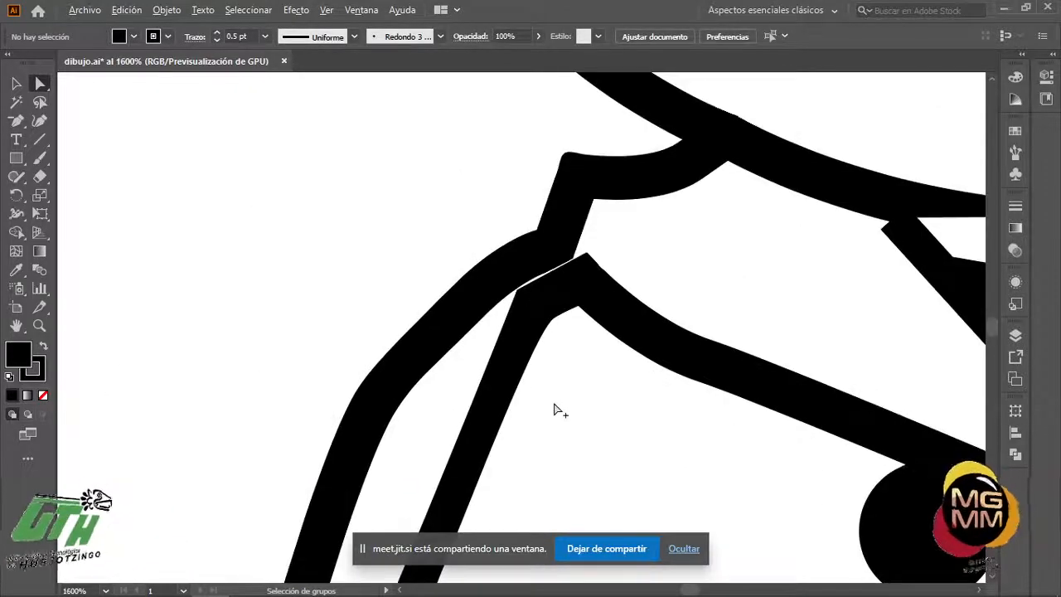
pyautogui.scroll(-2, 558, 410)
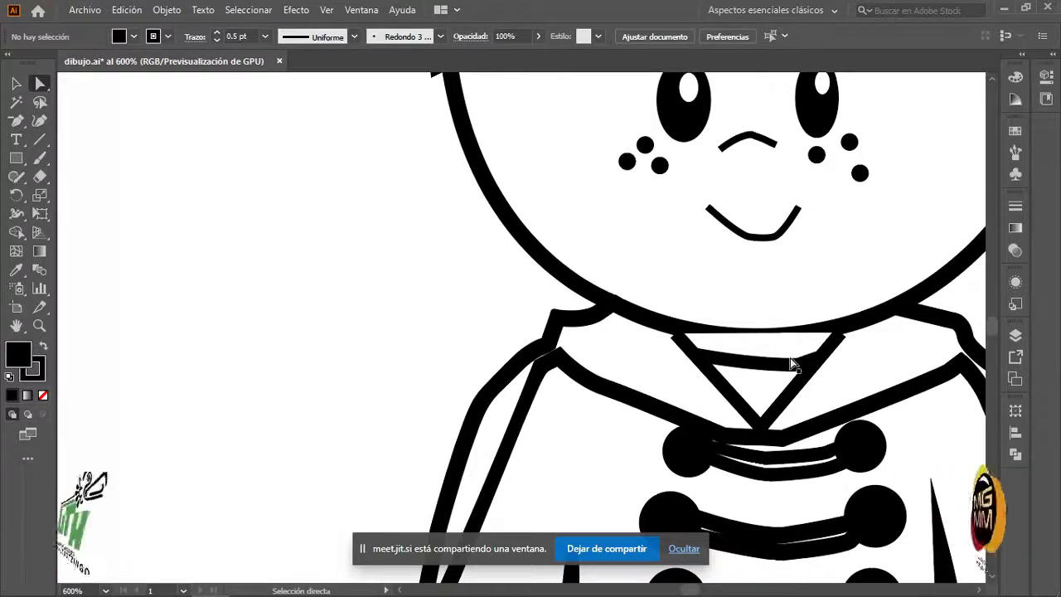
pyautogui.scroll(-2, 599, 412)
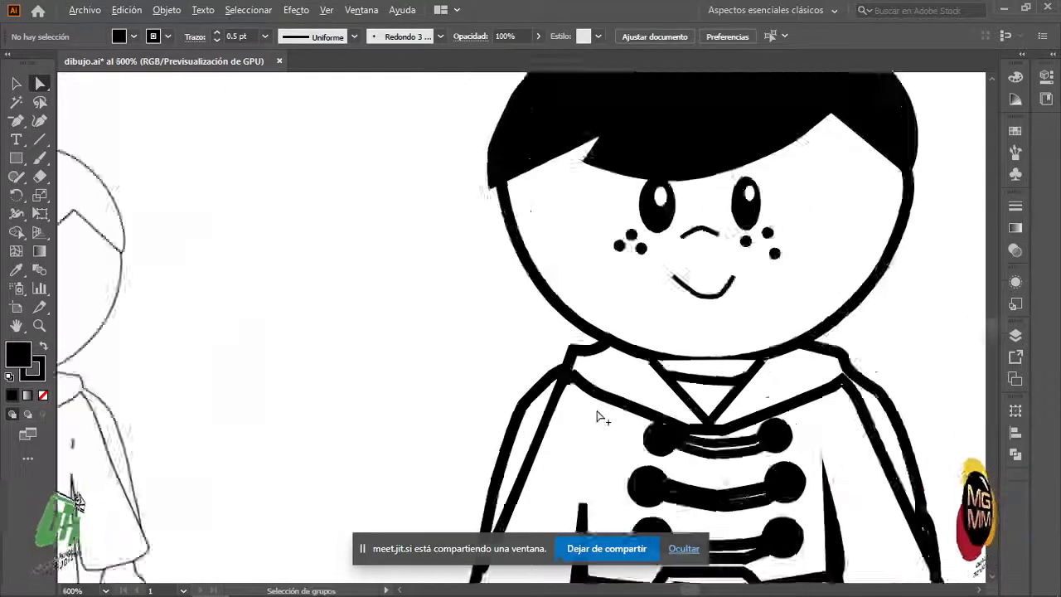
pyautogui.scroll(7, 546, 438)
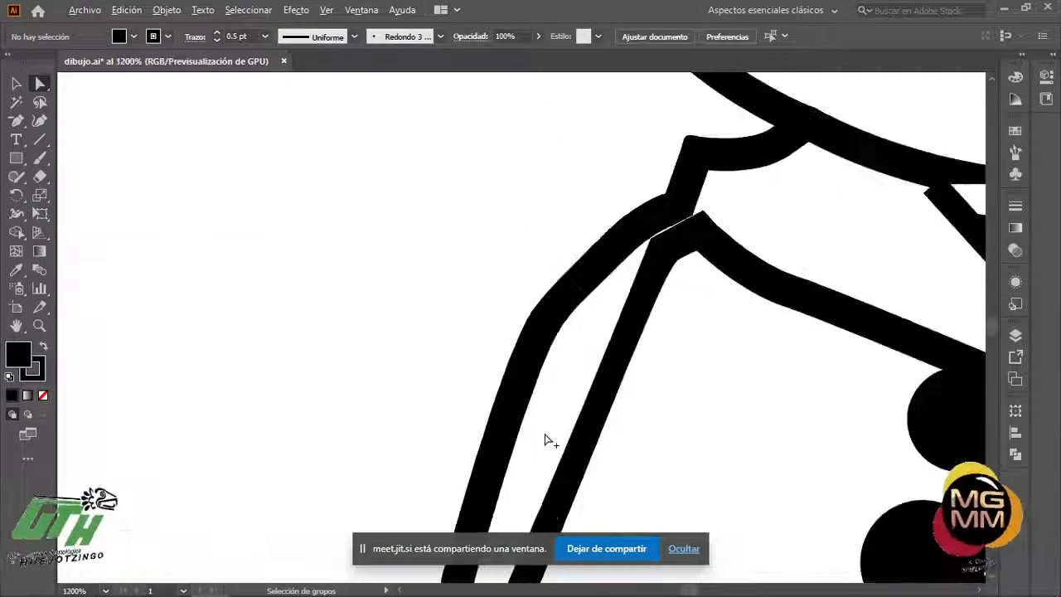
pyautogui.scroll(-4, 545, 437)
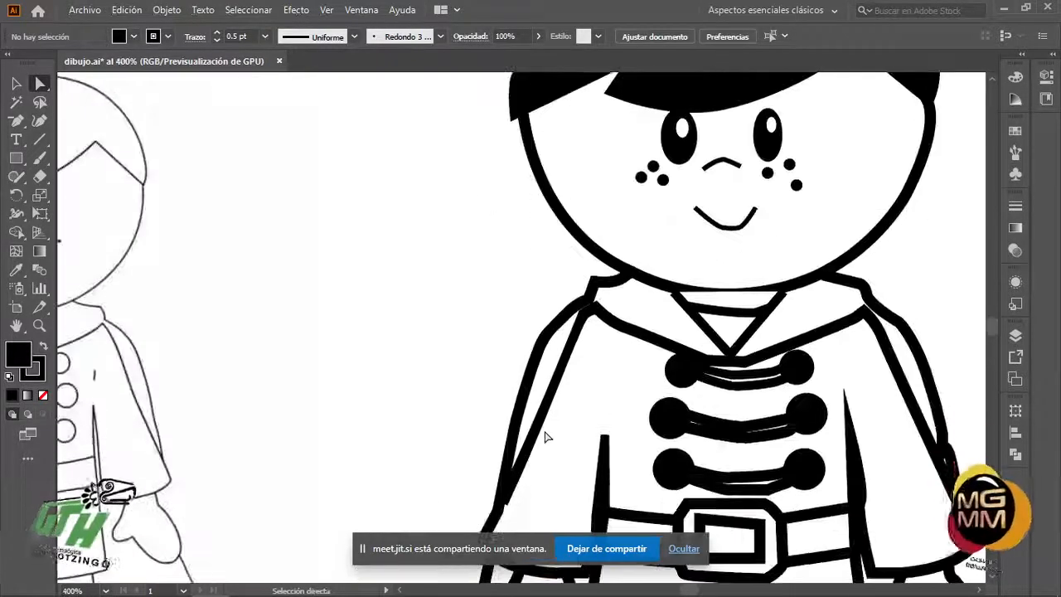
# - Delete the two redundant anchors on either side of the sleeve's inner corner, just below where the cape and arm lines merge
pyautogui.scroll(4, 515, 470)
pyautogui.click(560, 375)
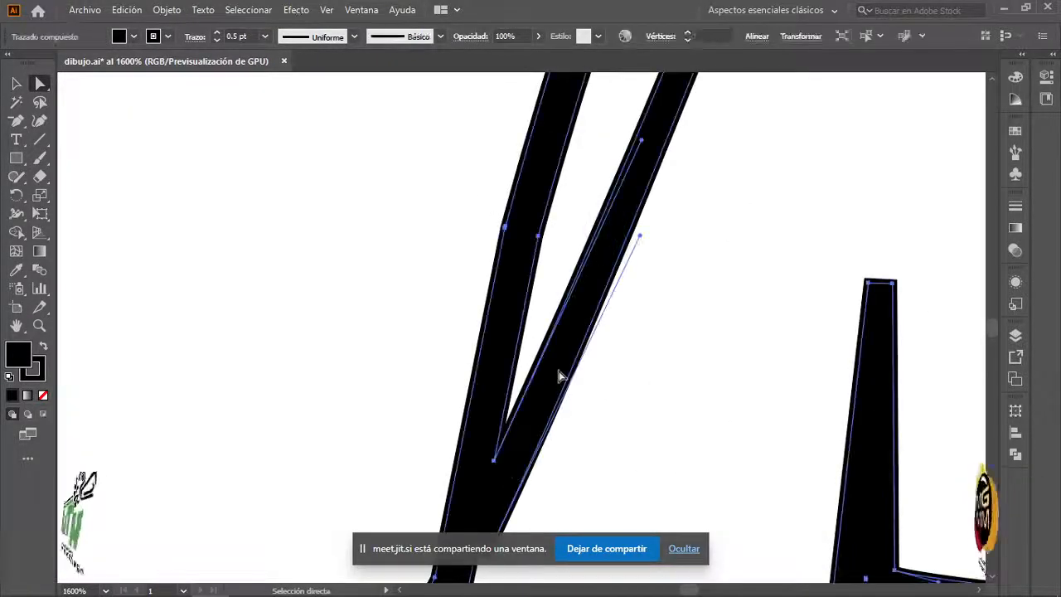
pyautogui.scroll(-5, 536, 469)
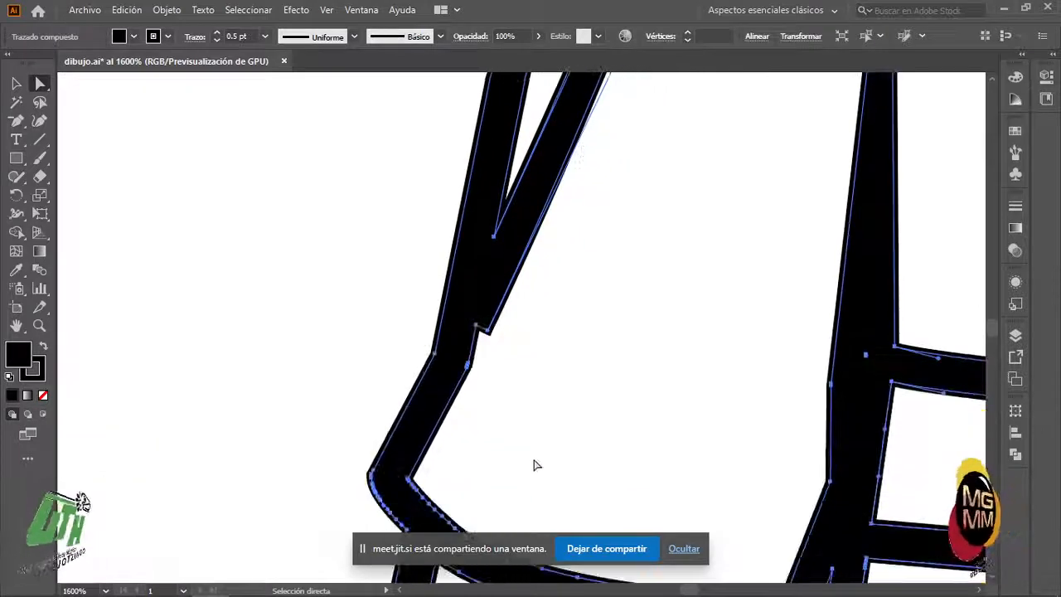
pyautogui.scroll(6, 461, 370)
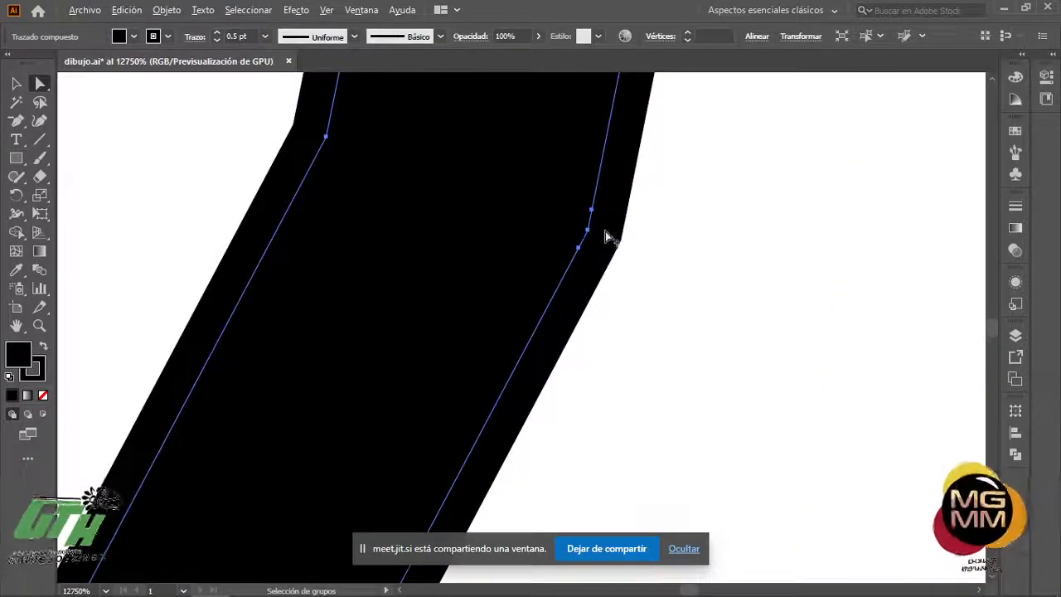
pyautogui.press('p')
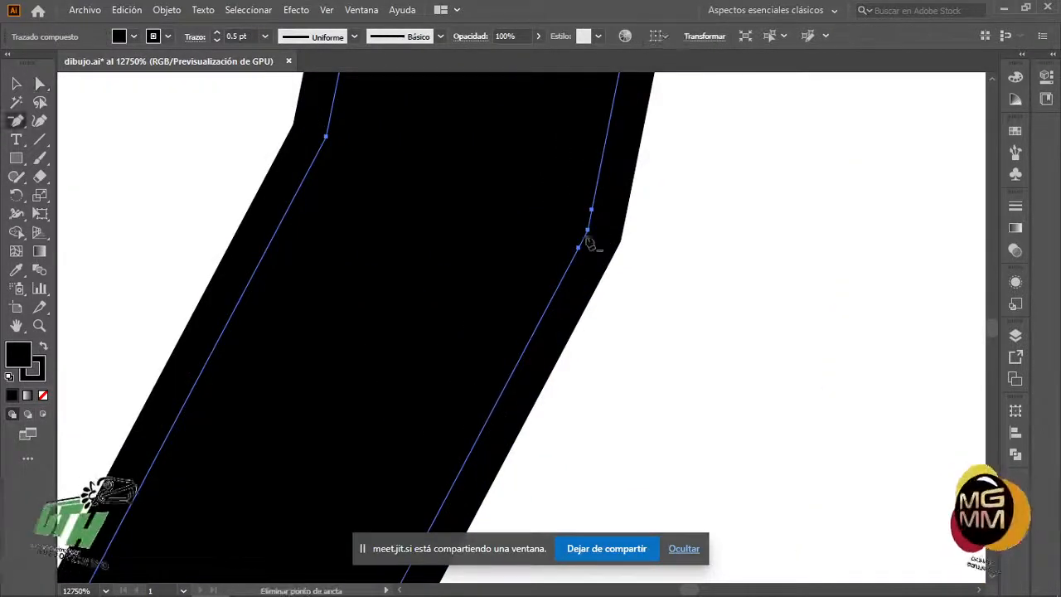
pyautogui.click(591, 210)
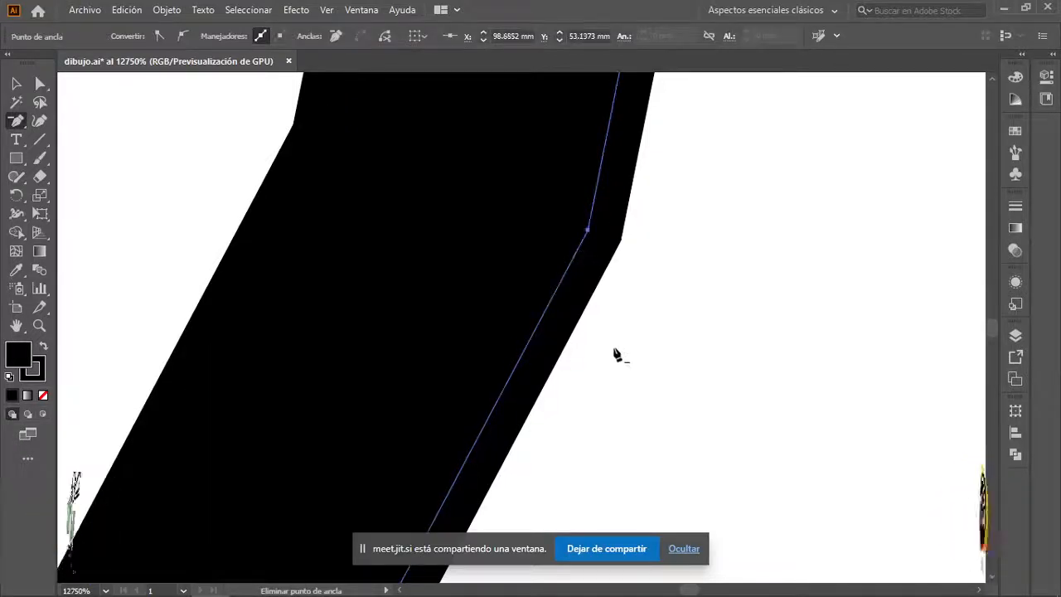
# - Glance at the submitted dibujo.ai preview in the browser and examine the sleeve outline within the whole traced prince
pyautogui.scroll(-1, 594, 379)
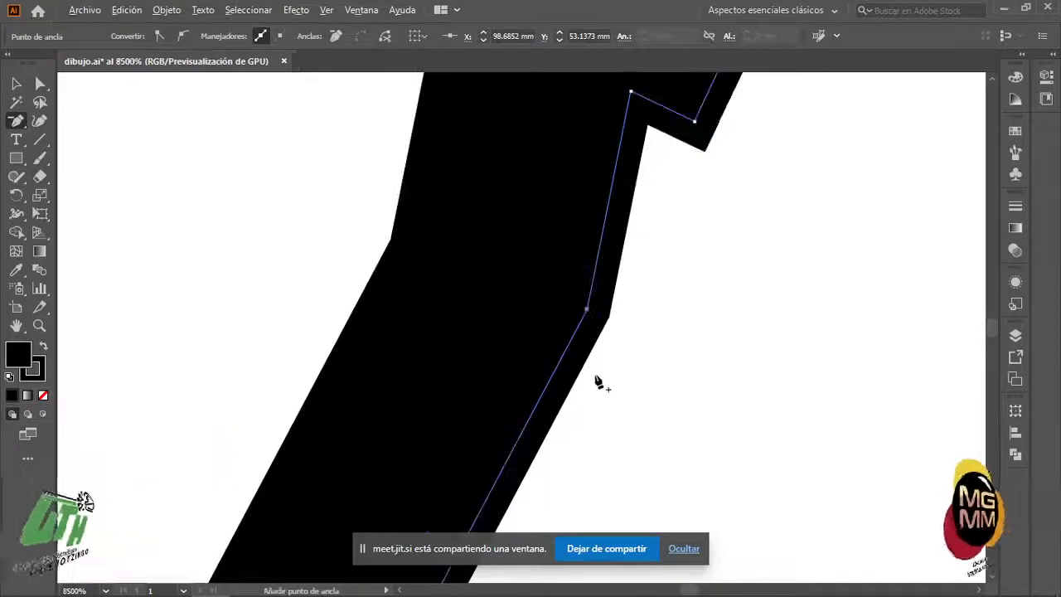
pyautogui.hotkey('alt', 'Tab')
pyautogui.hotkey('alt', 'Tab')
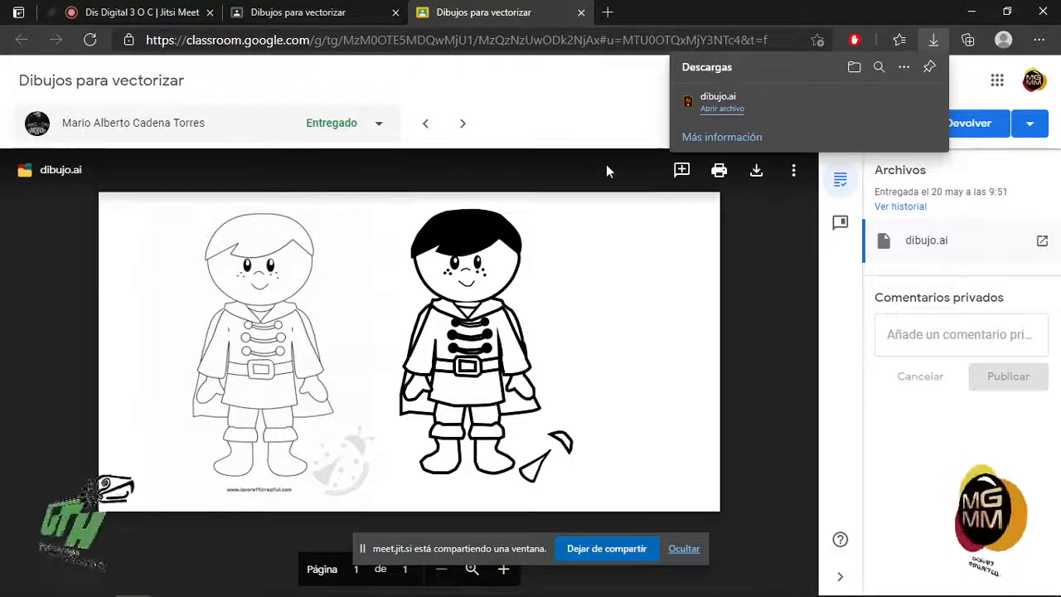
pyautogui.hotkey('alt', 'Tab')
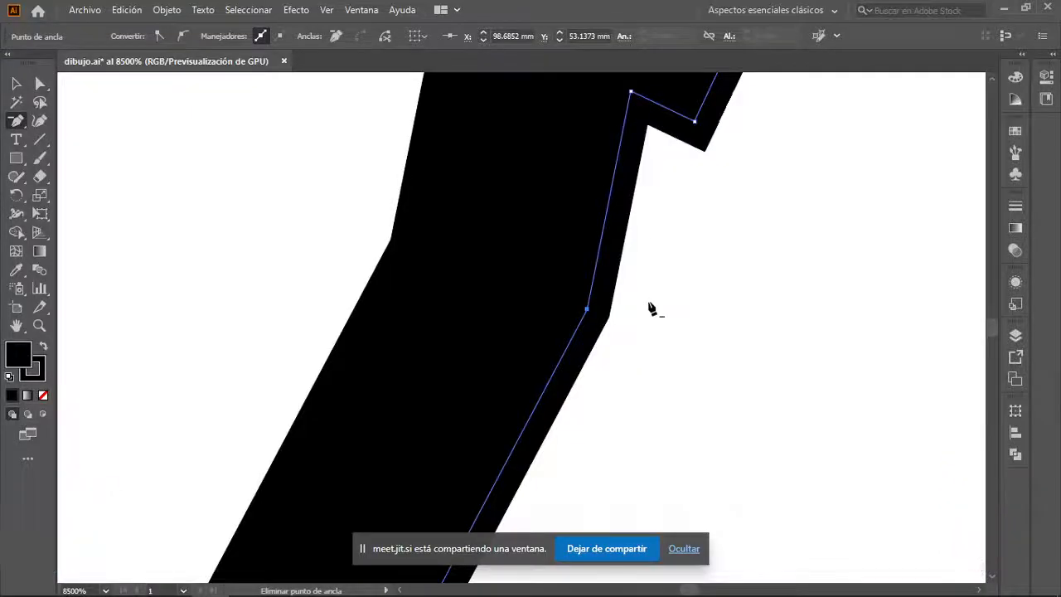
pyautogui.scroll(-11, 607, 341)
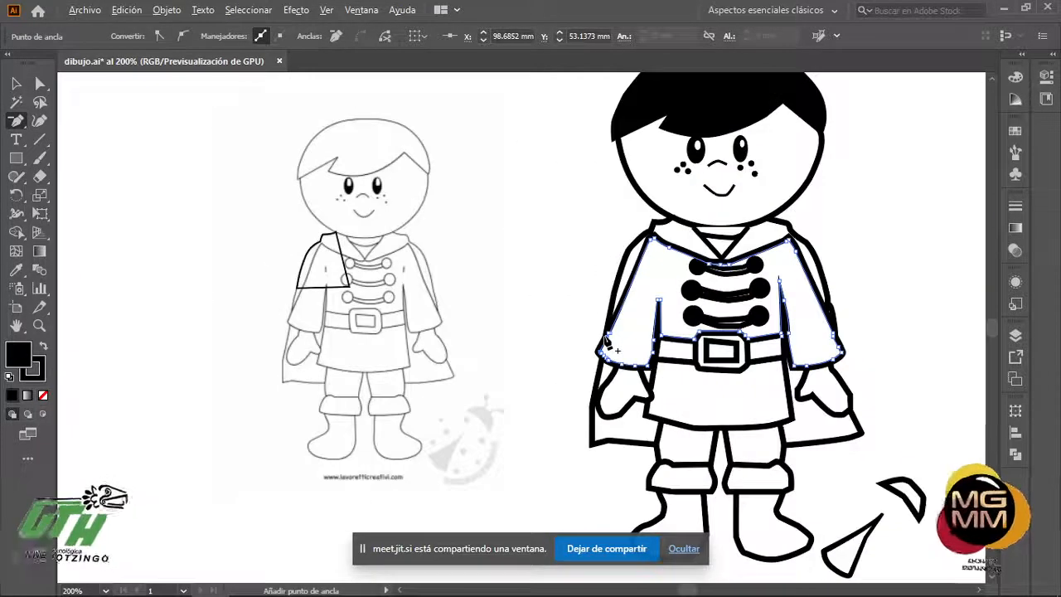
pyautogui.scroll(-2, 607, 342)
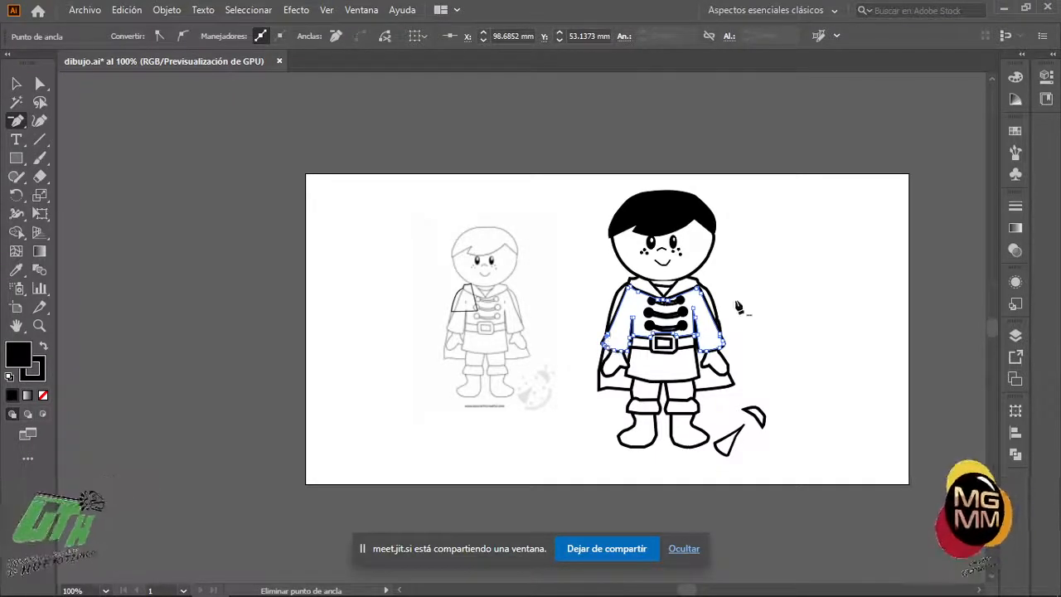
pyautogui.scroll(5, 647, 328)
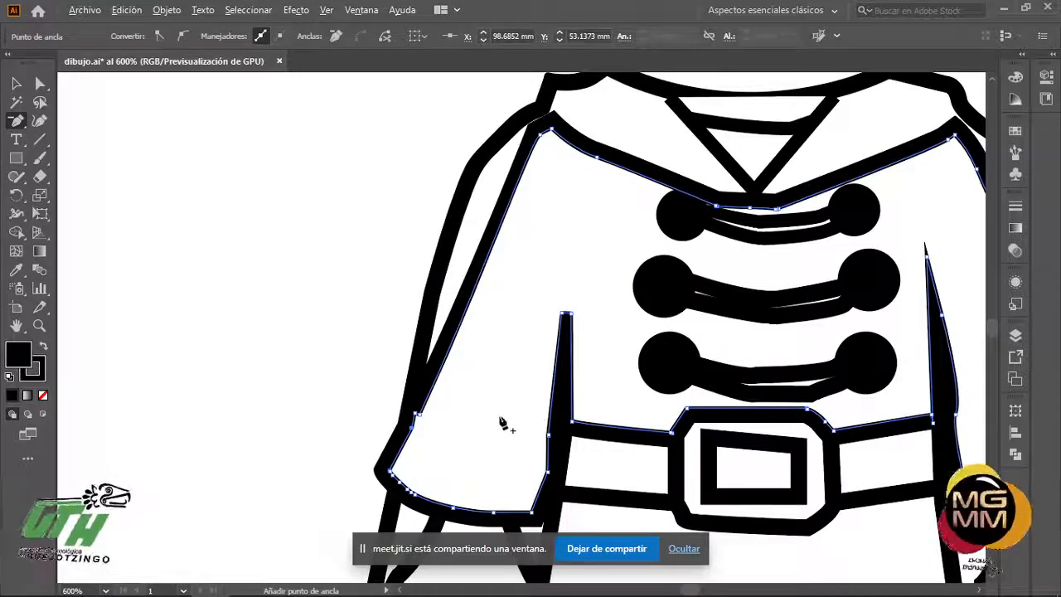
# - Move the upper anchor of the small notch on the sleeve's outer edge downward to even out the contour, and deselect the path
pyautogui.scroll(5, 436, 439)
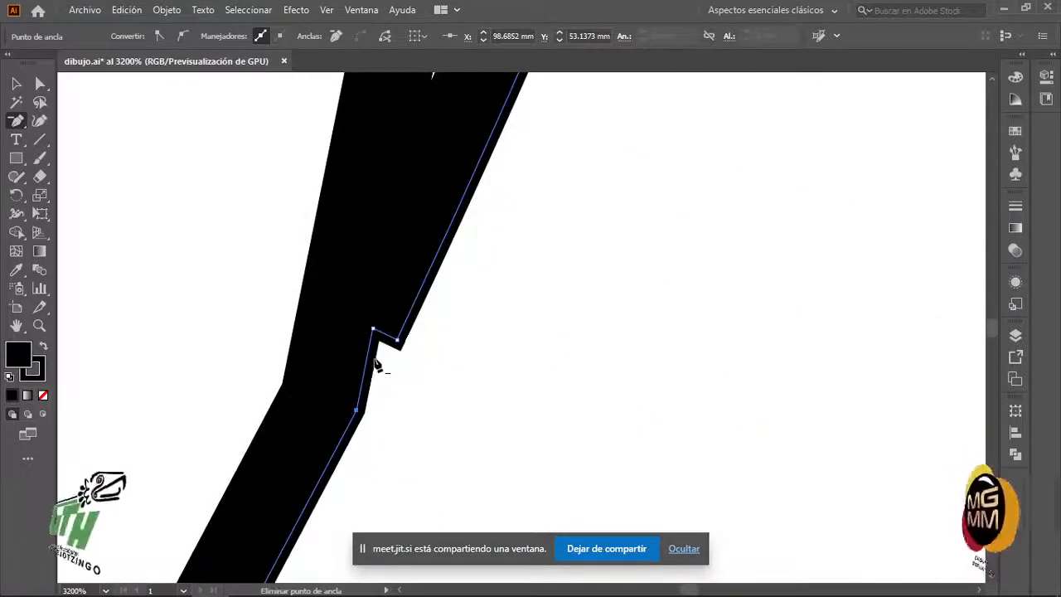
pyautogui.press('a')
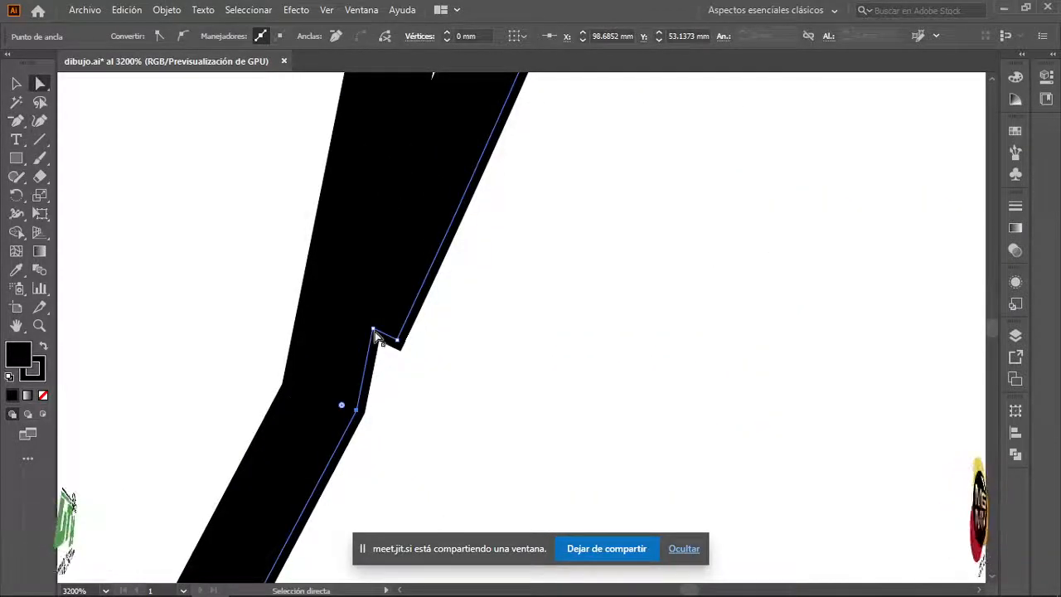
pyautogui.moveTo(373, 331); pyautogui.dragTo(379, 372)
pyautogui.click(450, 426)
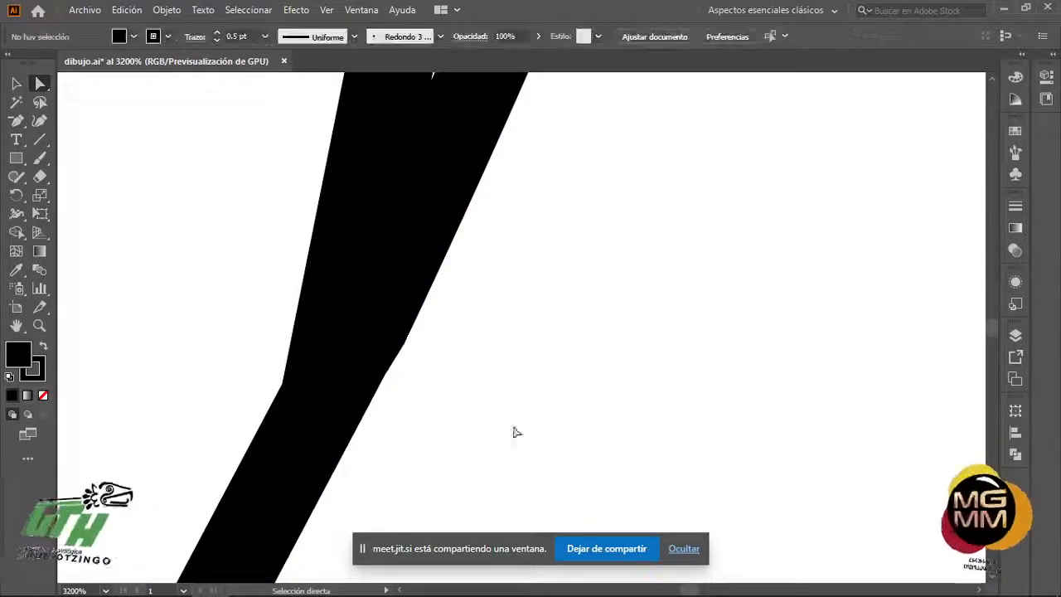
# - Examine the corrected sleeve against the full figure, and inspect the traced tunic, mittens, cape hem and boot tops
pyautogui.scroll(-4, 513, 431)
pyautogui.scroll(-2, 520, 428)
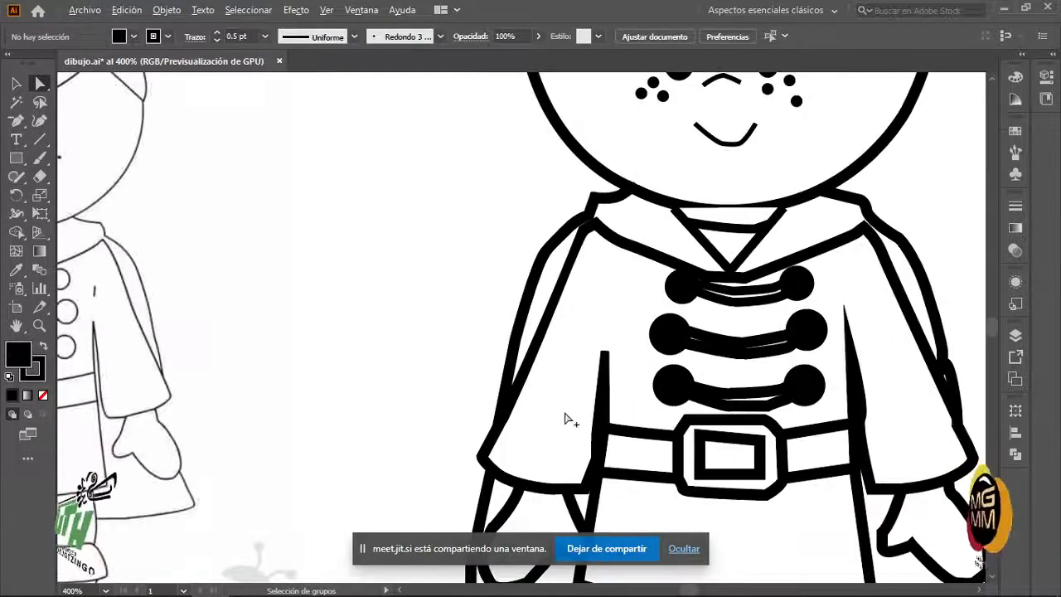
pyautogui.scroll(-2, 701, 452)
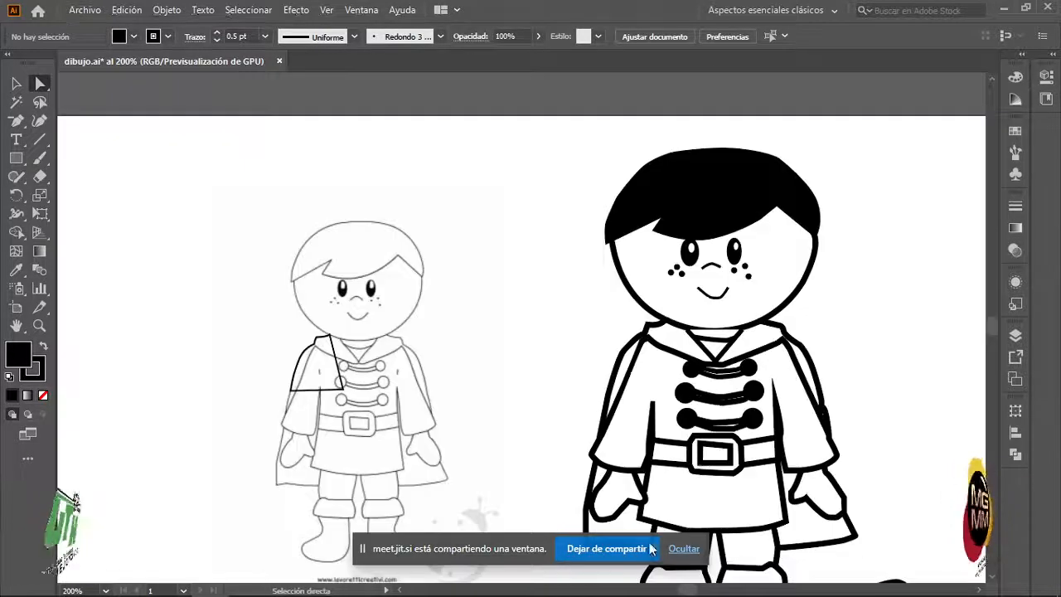
pyautogui.scroll(2, 640, 501)
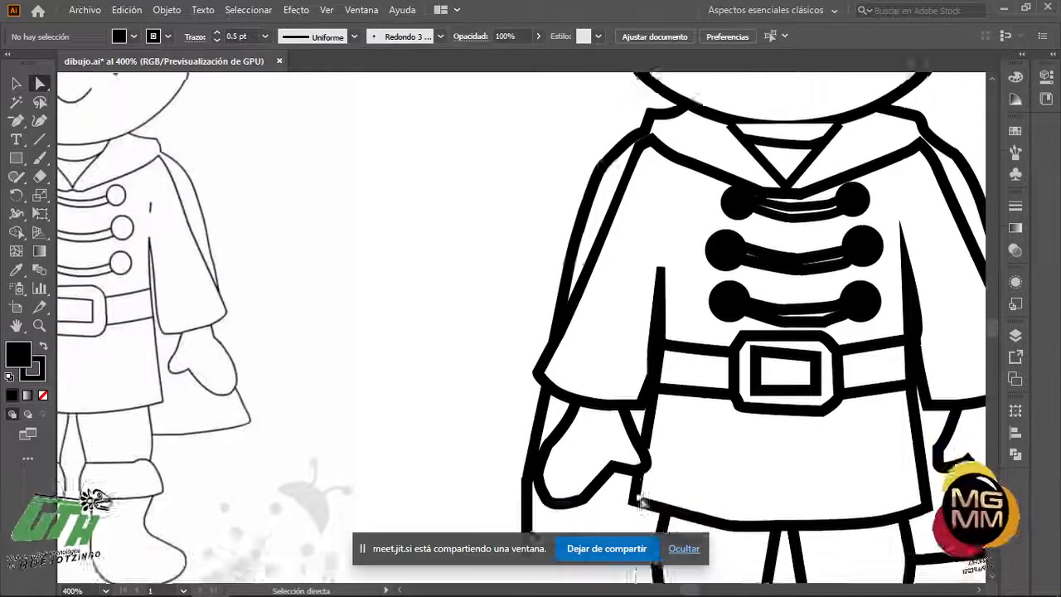
pyautogui.scroll(-3, 640, 501)
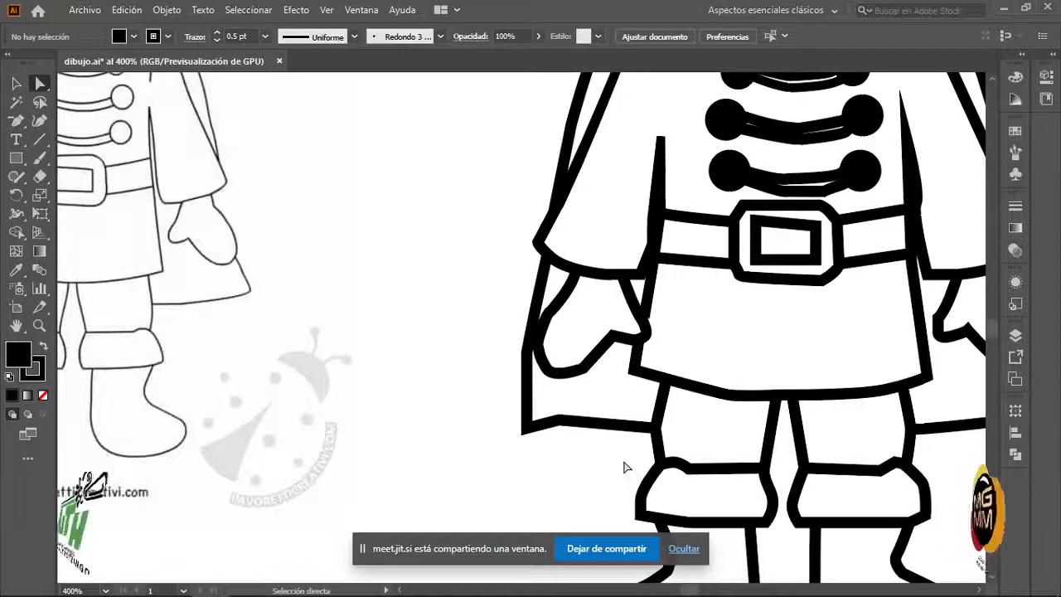
pyautogui.scroll(-2, 626, 467)
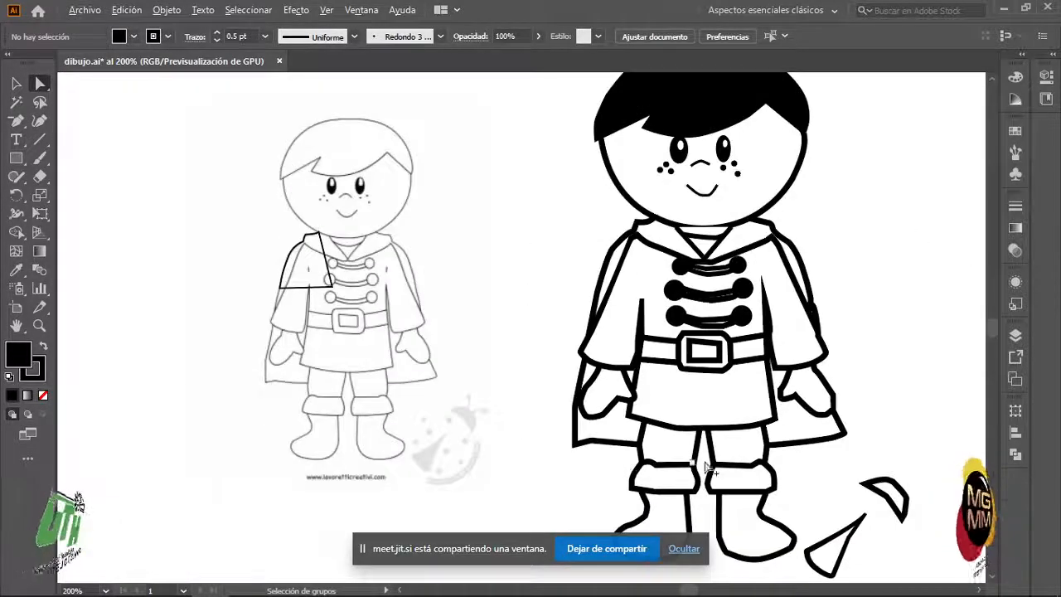
pyautogui.scroll(3, 810, 445)
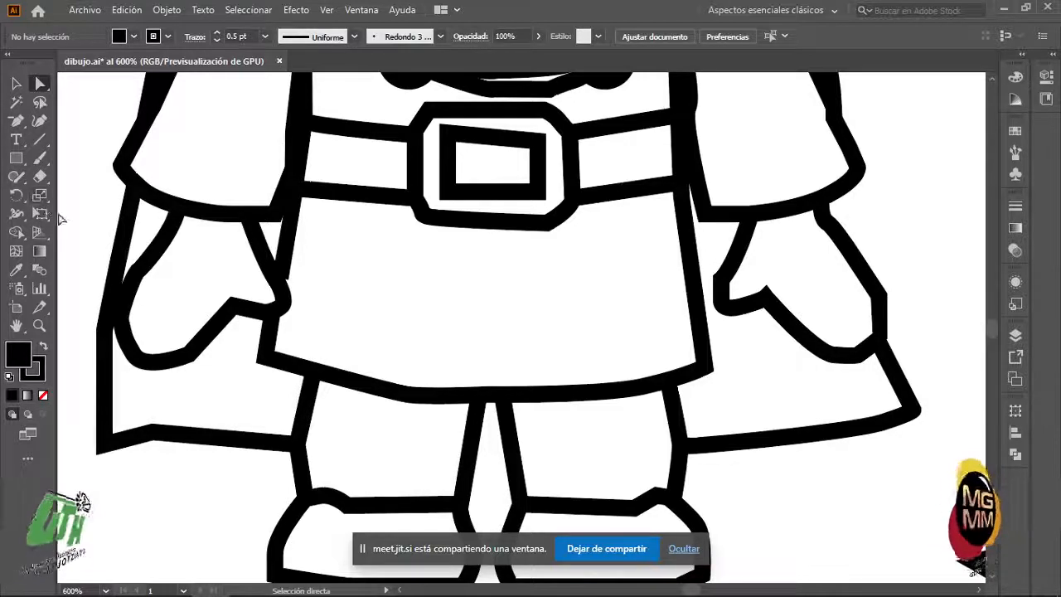
# - Paint a slightly curved vertical stroke about 5.2 mm tall with the Paintbrush tool in the blank area beside the prince's sleeve
pyautogui.click(48, 165)
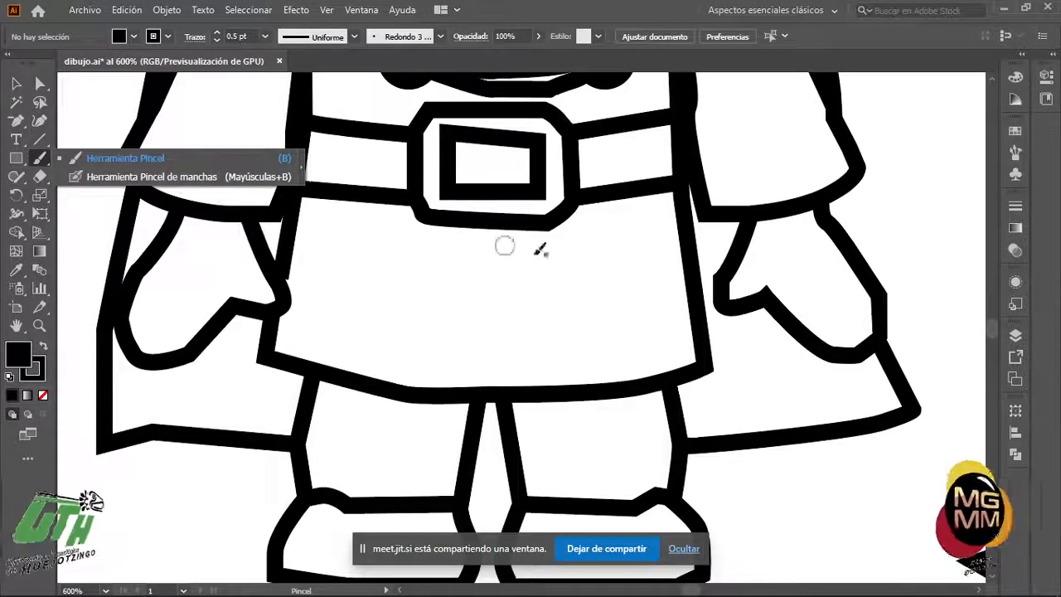
pyautogui.click(919, 126)
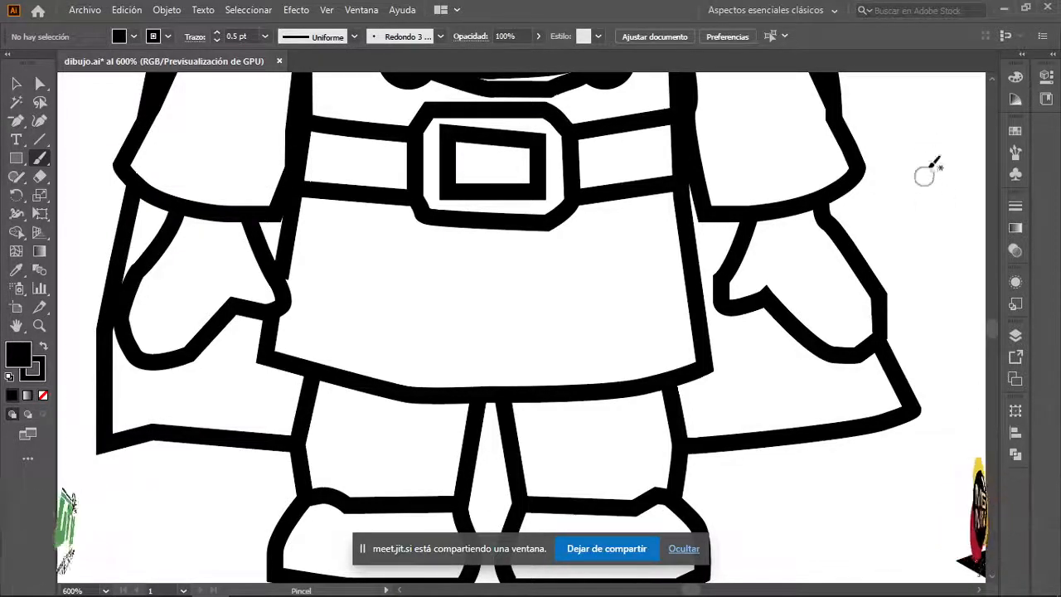
pyautogui.moveTo(954, 123); pyautogui.dragTo(951, 226)
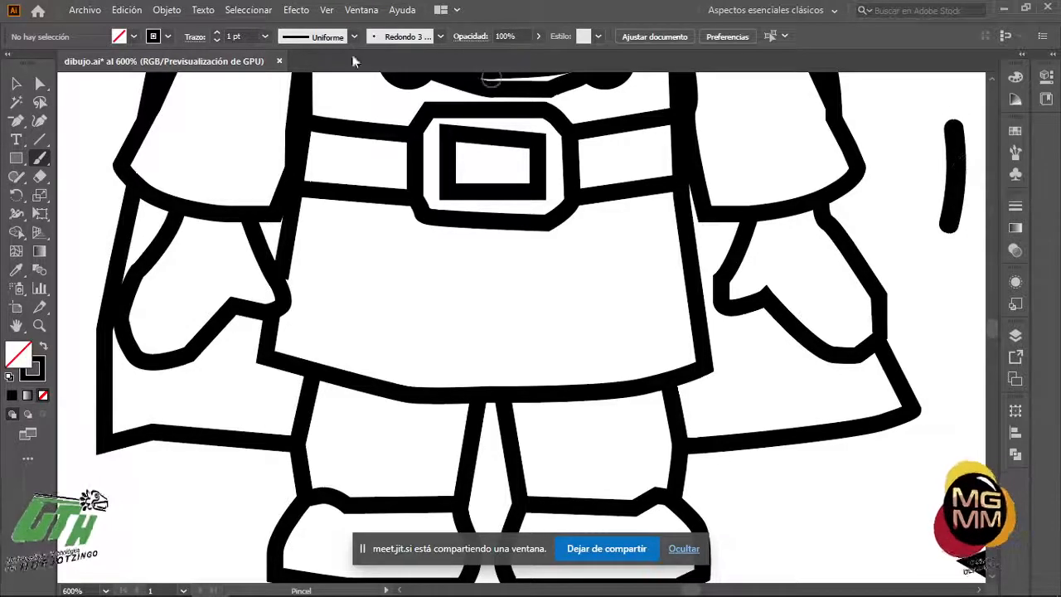
# - Directly select the paintbrush stroke and examine its central path, end anchors and direction handles up close
pyautogui.click(40, 84)
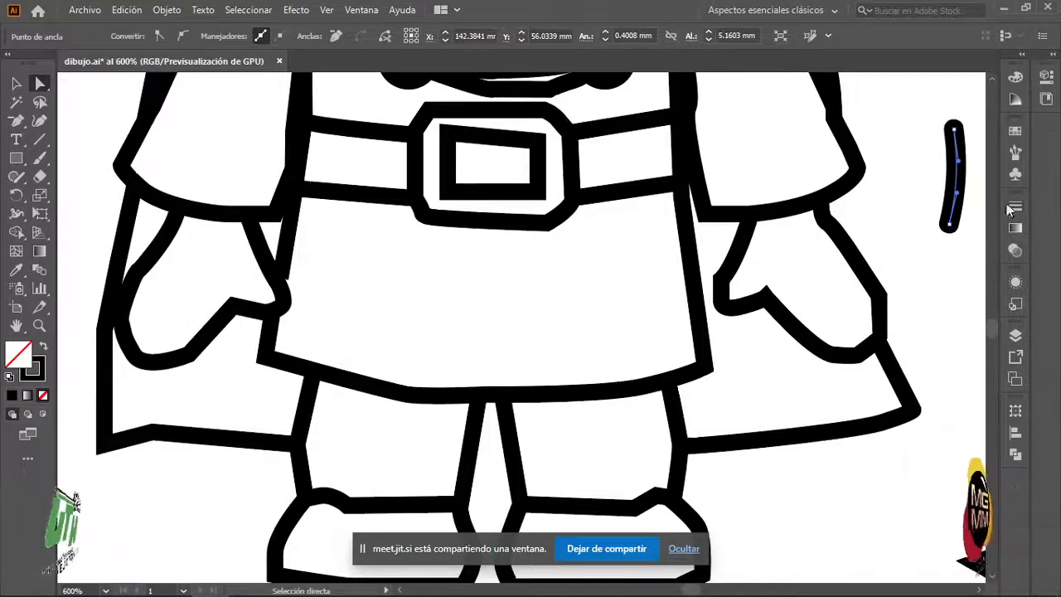
pyautogui.scroll(2, 986, 192)
pyautogui.press('space')
pyautogui.moveTo(953, 224); pyautogui.dragTo(722, 334)
pyautogui.scroll(2, 692, 298)
pyautogui.scroll(-1, 691, 295)
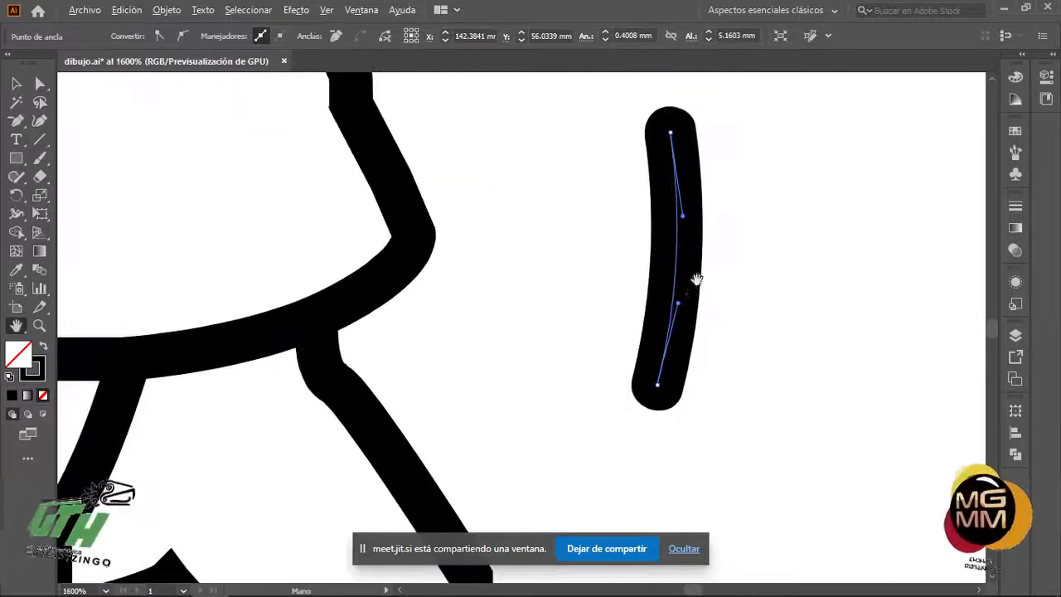
pyautogui.moveTo(696, 279); pyautogui.dragTo(540, 295)
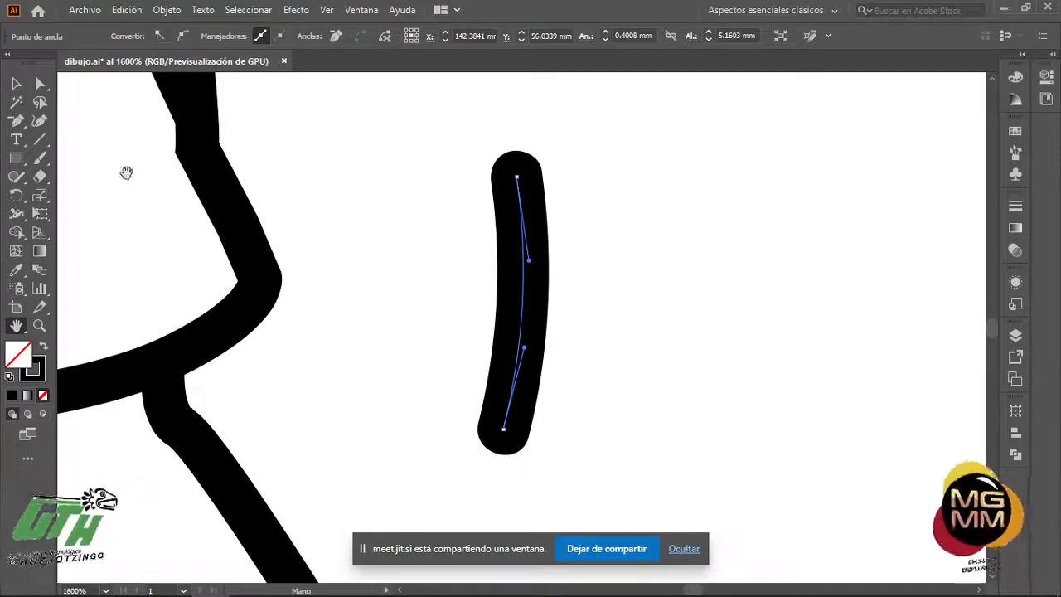
# - Paint a second, slanted stroke about 6.6 mm tall with the Blob Brush tool next to the paintbrush stroke
pyautogui.click(39, 158)
pyautogui.click(99, 177)
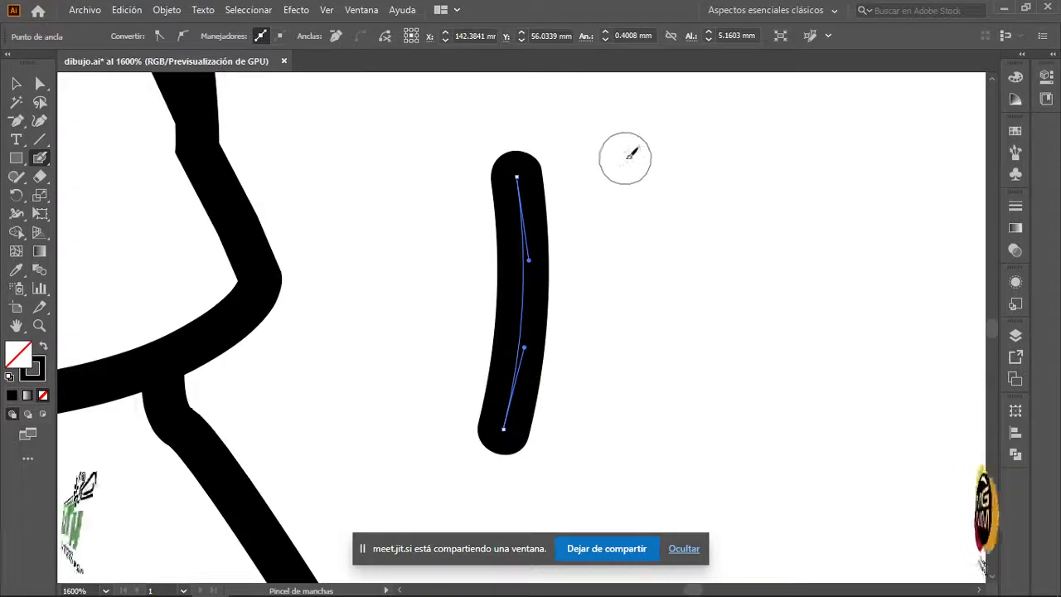
pyautogui.moveTo(633, 154)
pyautogui.mouseDown()
pyautogui.moveTo(621, 308)
pyautogui.moveTo(589, 435)
pyautogui.mouseUp()
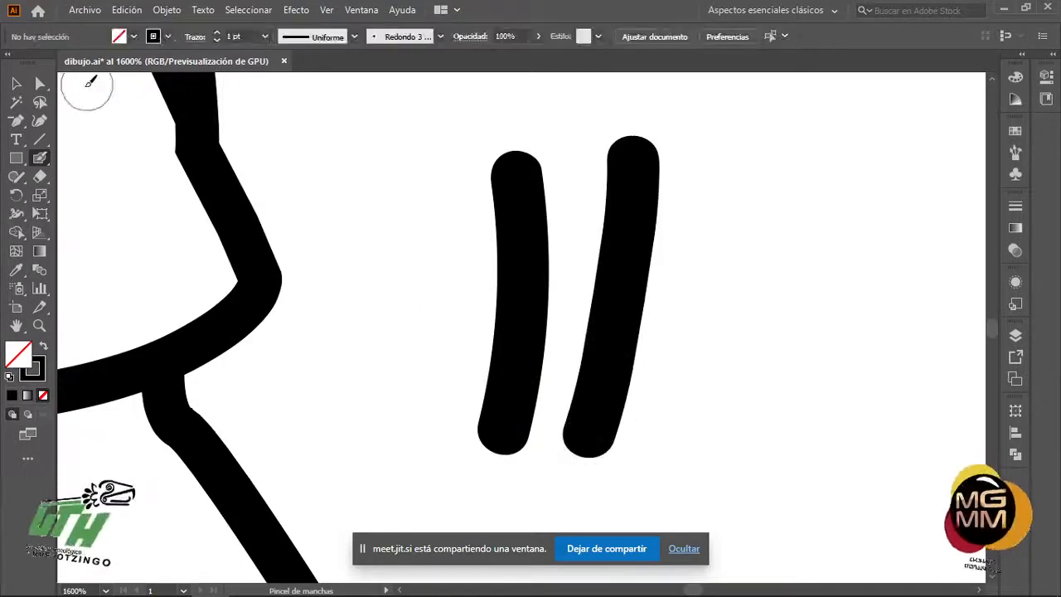
# - Directly select the Blob Brush stroke and examine the anchors along its filled outline
pyautogui.click(39, 83)
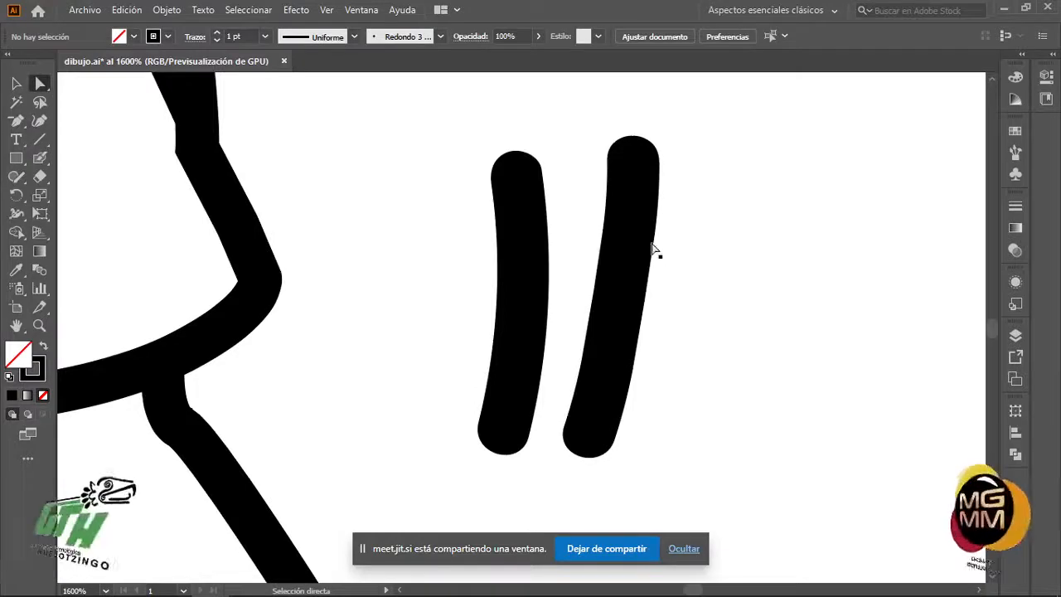
pyautogui.click(654, 249)
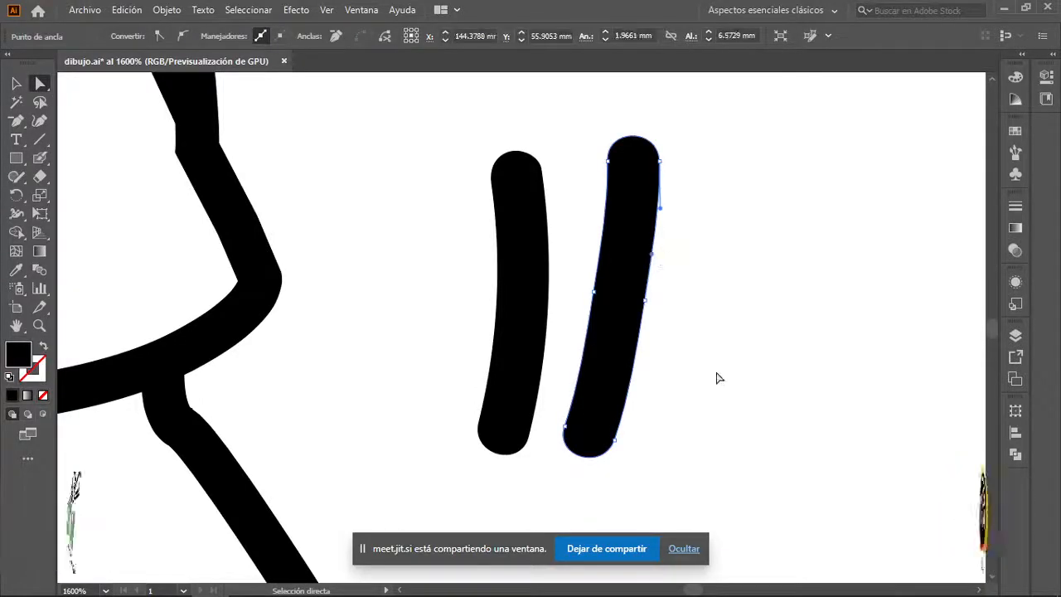
pyautogui.press('alt')
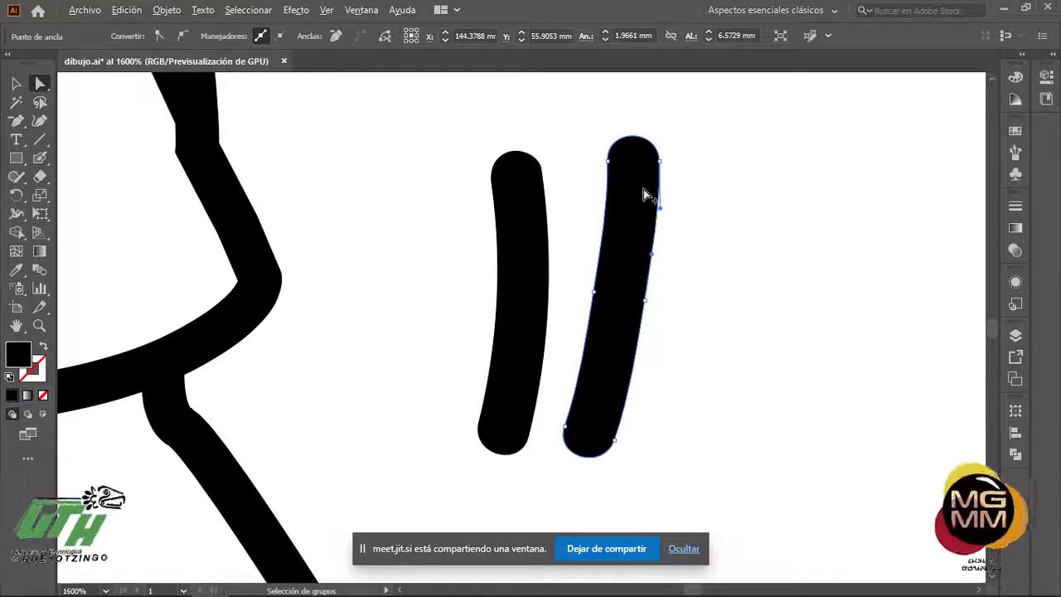
pyautogui.keyDown('alt'); pyautogui.scroll(1, 647, 315); pyautogui.keyUp('alt')
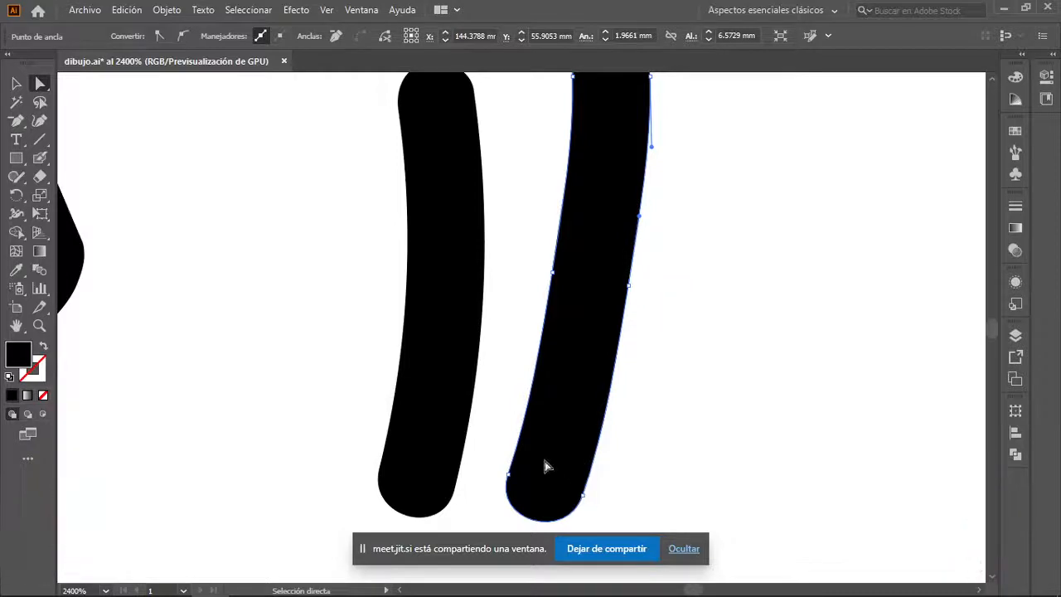
pyautogui.keyDown('alt'); pyautogui.scroll(-1, 729, 348); pyautogui.keyUp('alt')
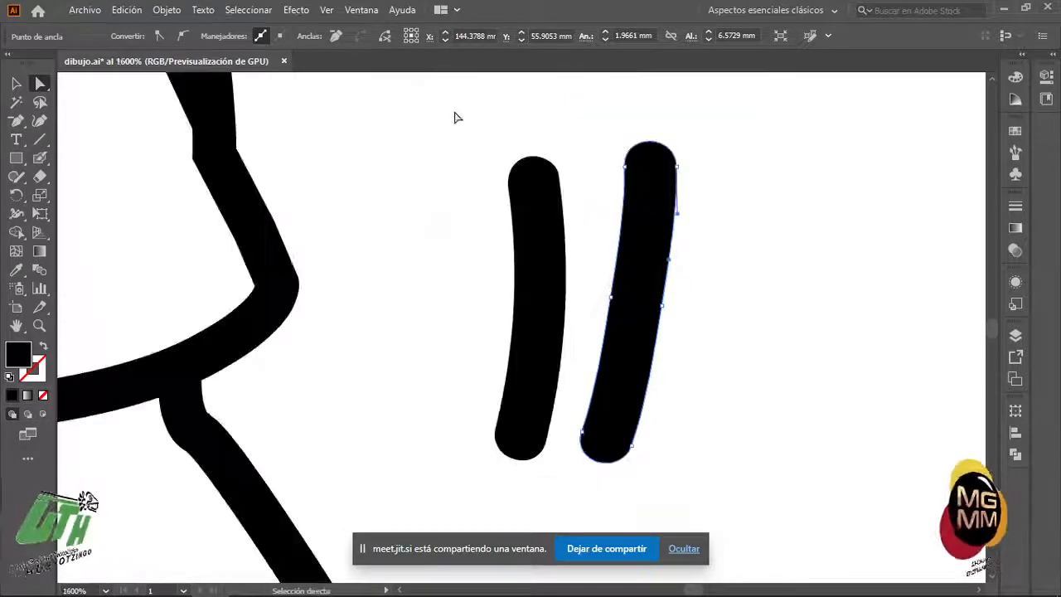
# - Select both sample strokes together and compare the paintbrush's central path with the Blob Brush's outline
pyautogui.moveTo(623, 378)
pyautogui.mouseDown()
pyautogui.moveTo(684, 494)
pyautogui.moveTo(705, 499)
pyautogui.mouseUp()
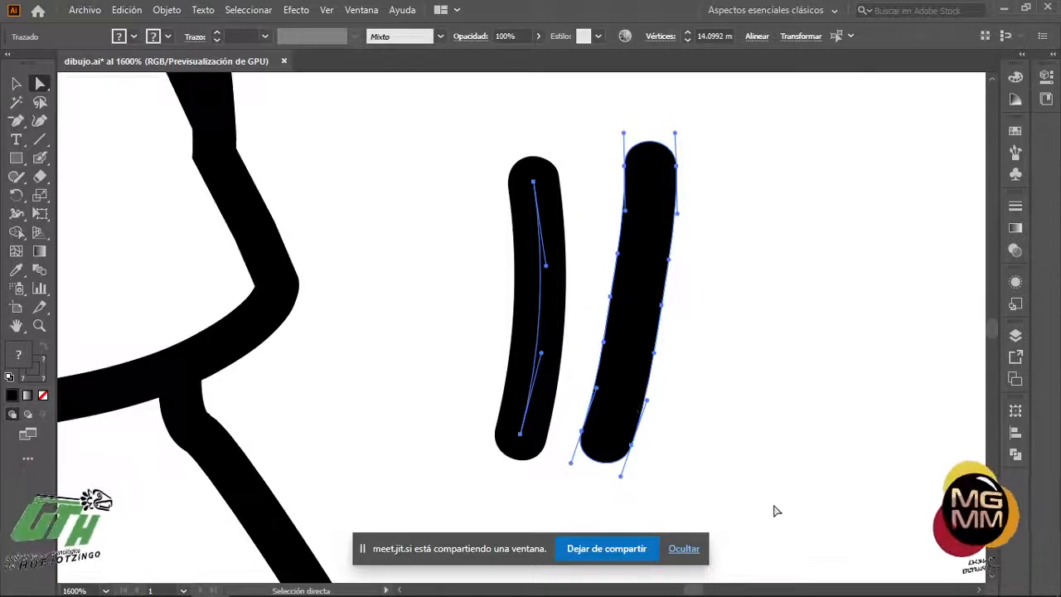
pyautogui.scroll(1, 663, 363)
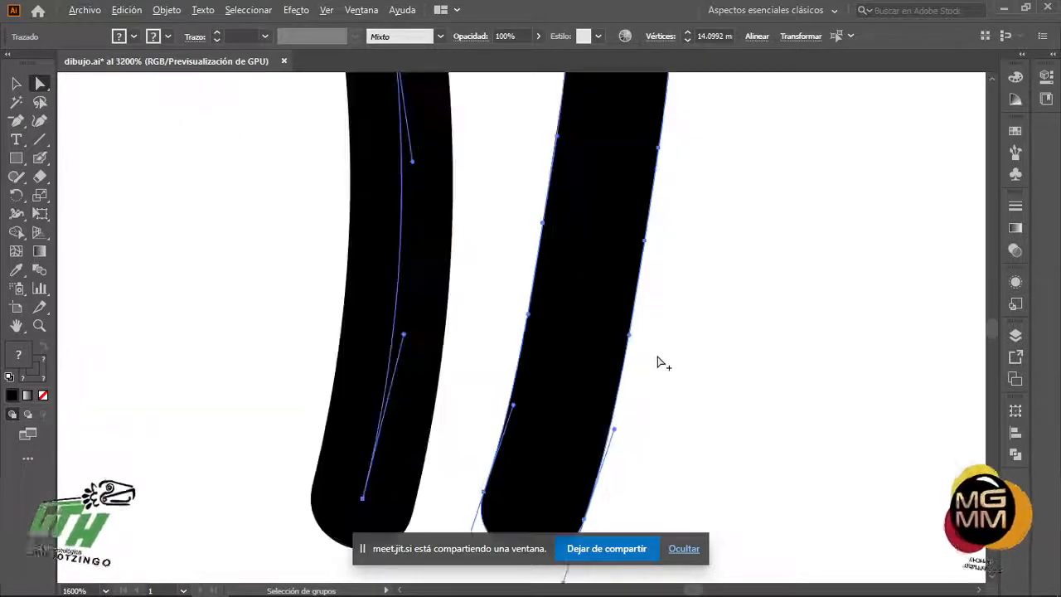
pyautogui.scroll(-3, 650, 360)
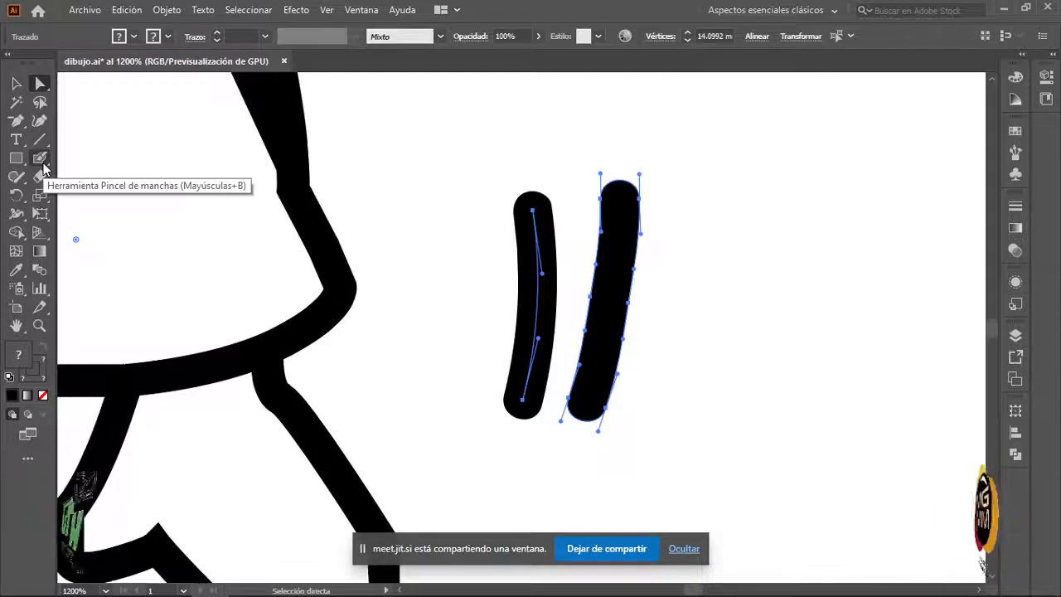
# - Draw a closed, black-filled shape of seven straight-sided anchors with the Pen tool beside the two sample brush strokes
pyautogui.click(16, 121)
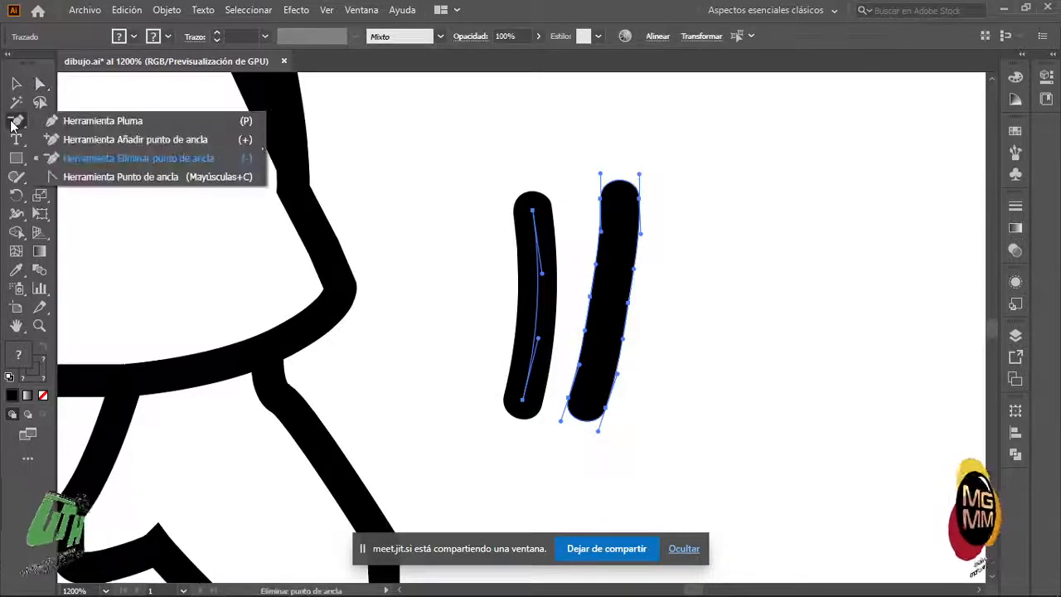
pyautogui.click(88, 118)
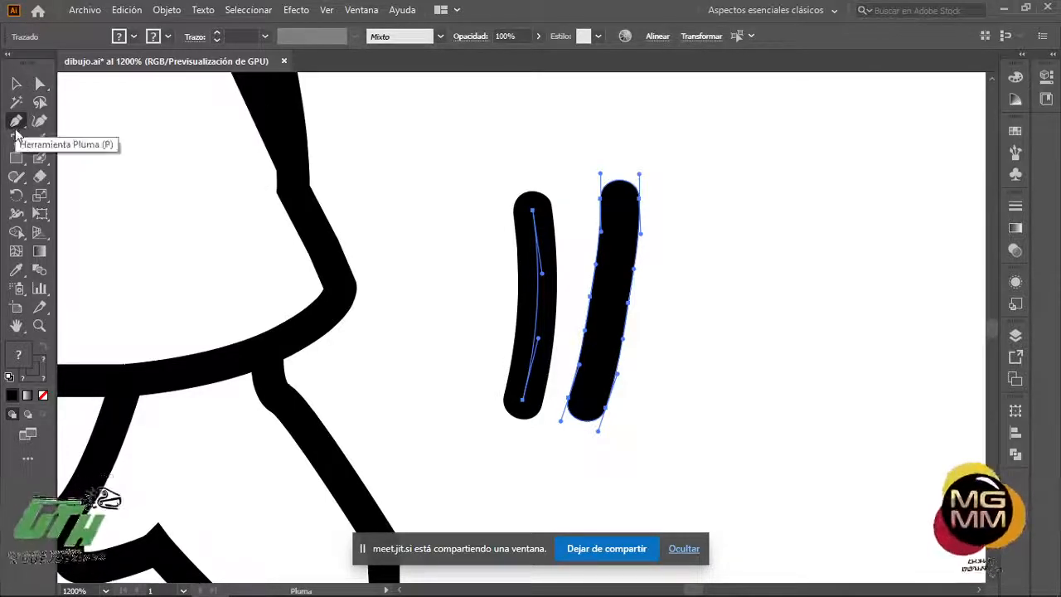
pyautogui.click(724, 196)
pyautogui.click(716, 276)
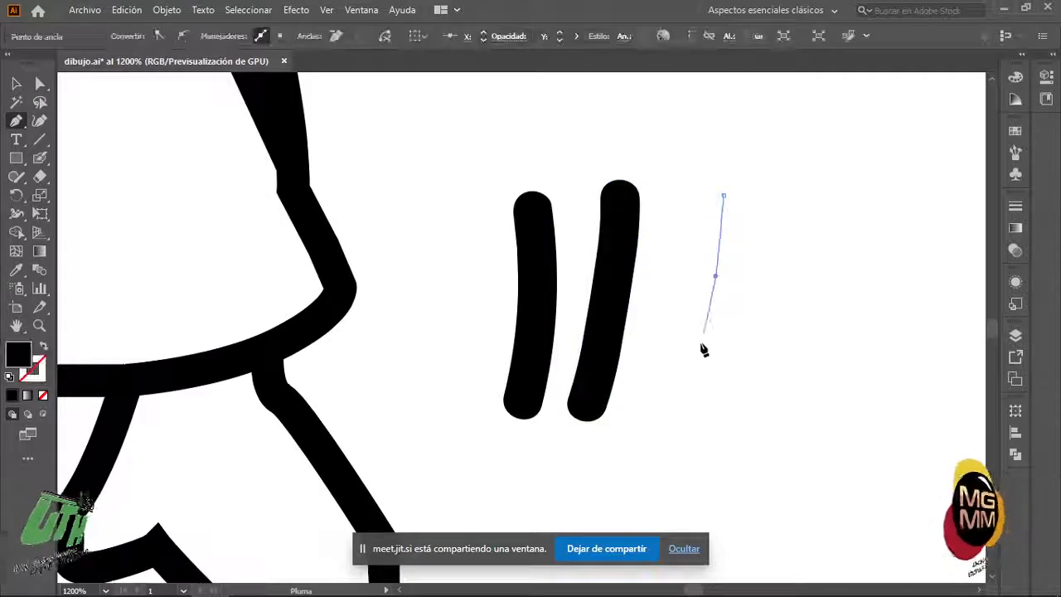
pyautogui.click(699, 342)
pyautogui.click(676, 390)
pyautogui.click(753, 423)
pyautogui.click(823, 298)
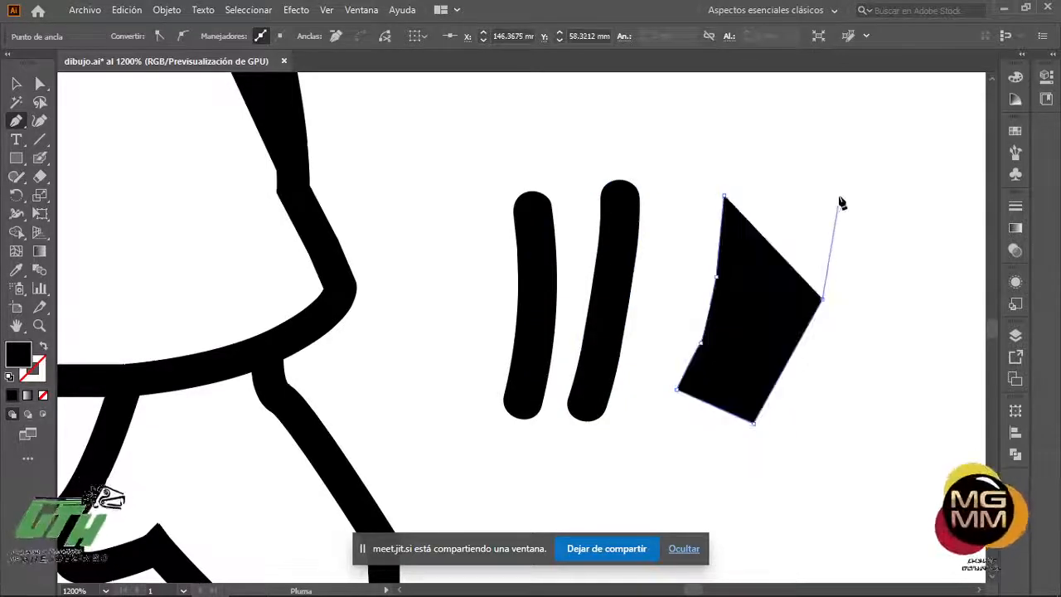
pyautogui.click(837, 197)
pyautogui.click(725, 197)
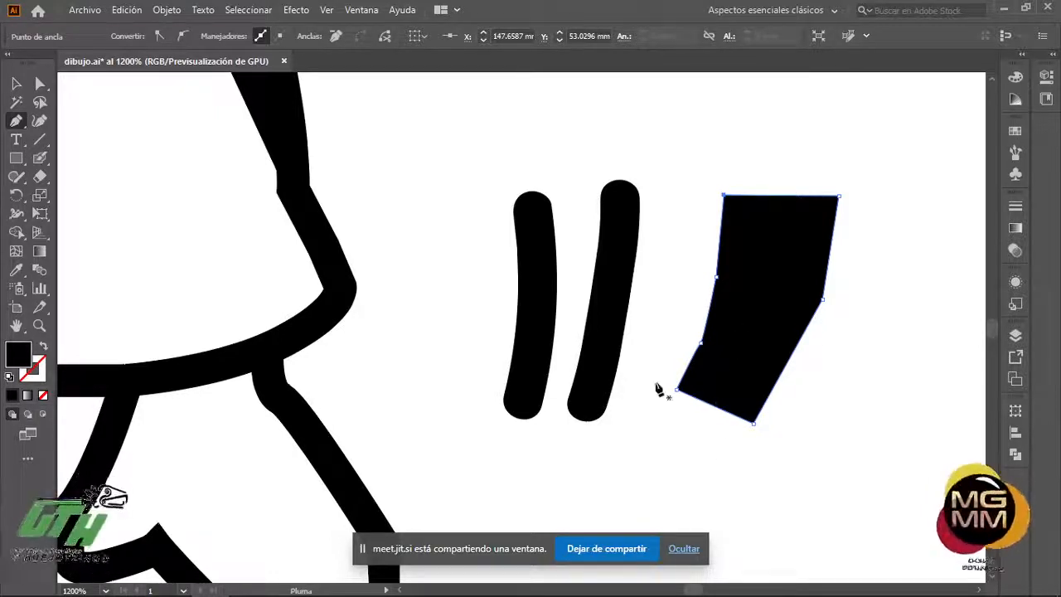
# - Trace the outer cape edge opposite the already traced shoulder with the Pen tool, from the collar down to the sleeve
pyautogui.scroll(-10, 620, 407)
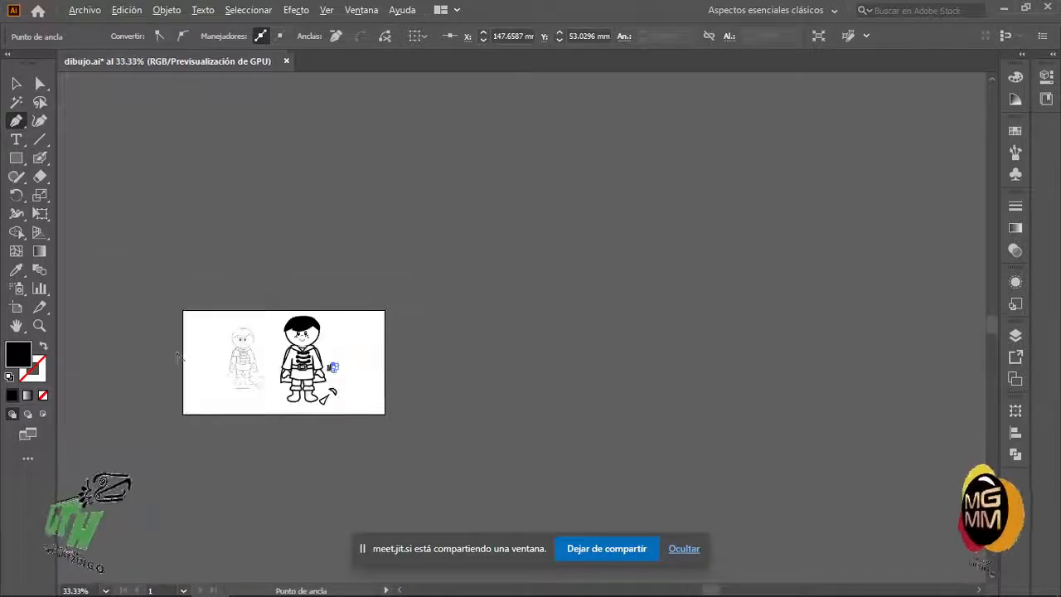
pyautogui.scroll(12, 218, 362)
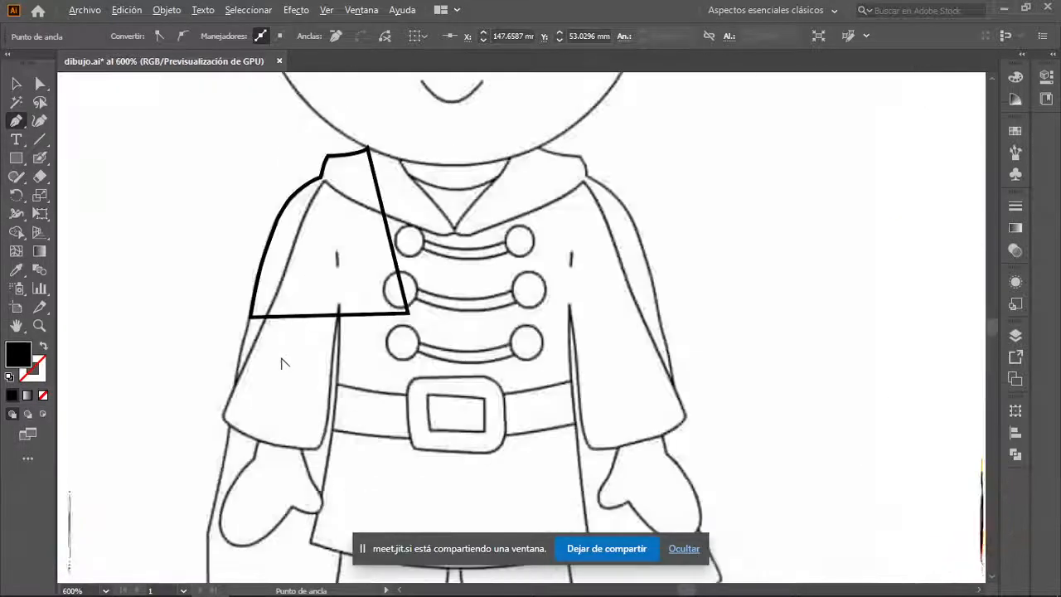
pyautogui.scroll(-3, 280, 358)
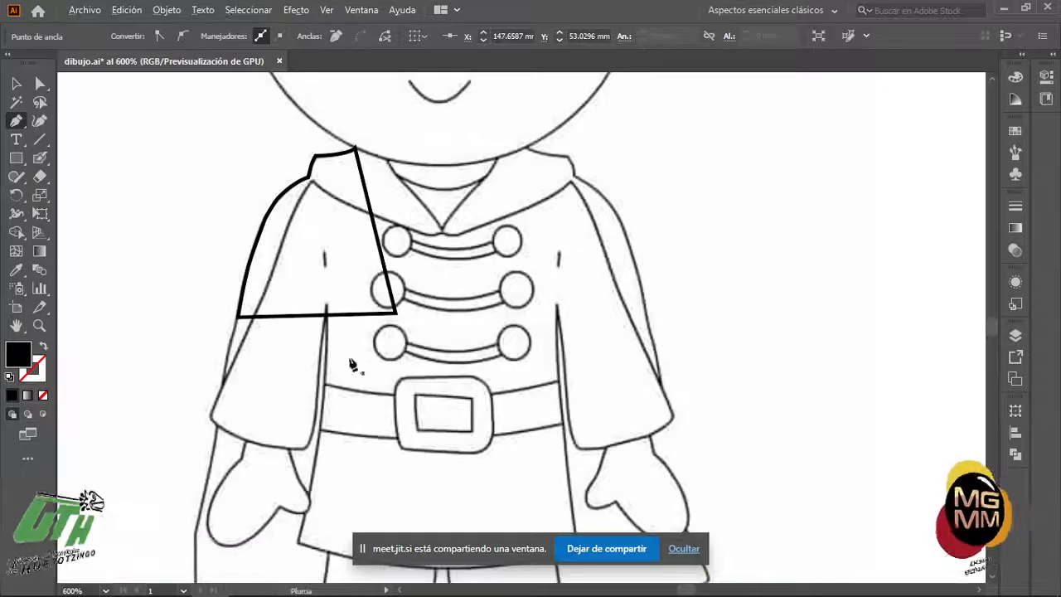
pyautogui.click(574, 176)
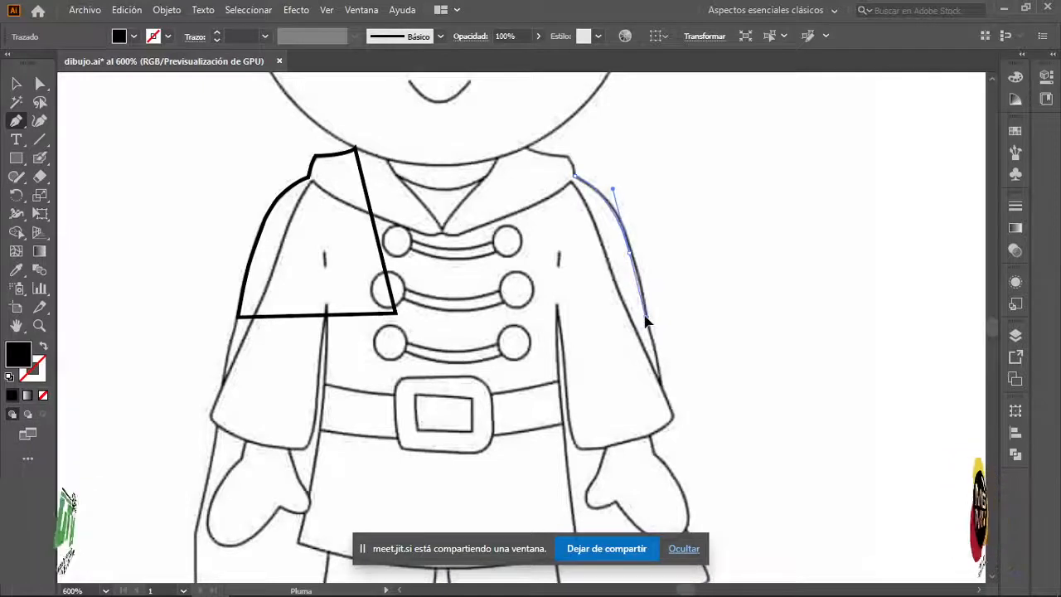
pyautogui.moveTo(649, 323); pyautogui.dragTo(651, 308)
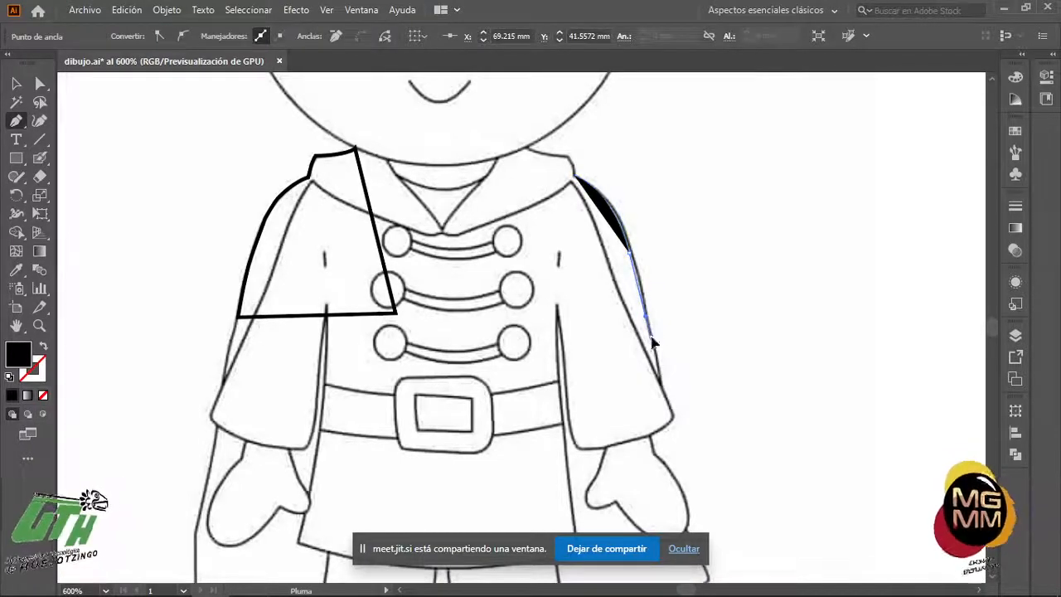
pyautogui.click(665, 381)
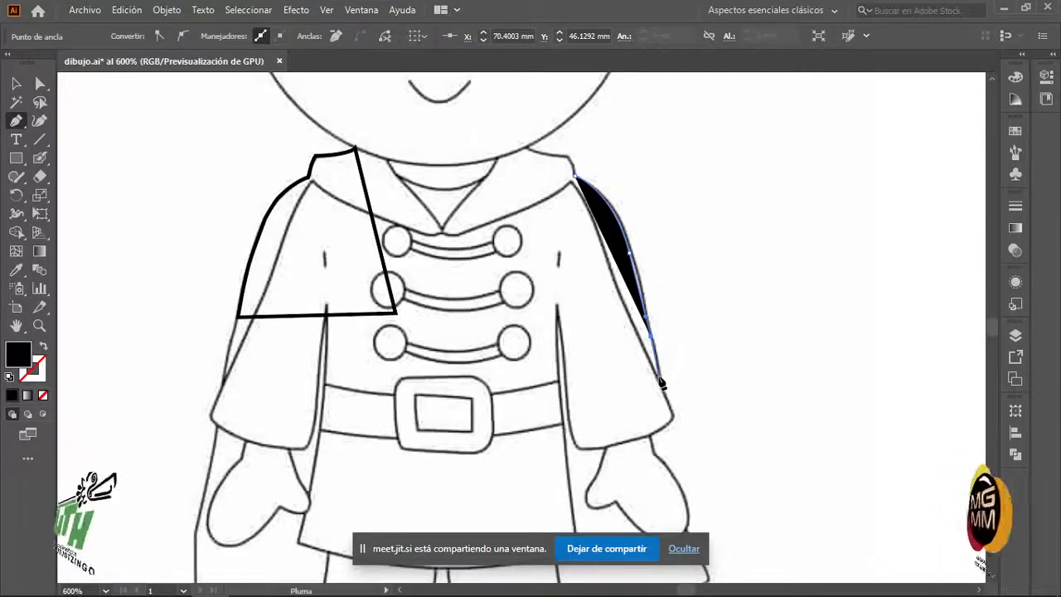
pyautogui.scroll(6, 655, 357)
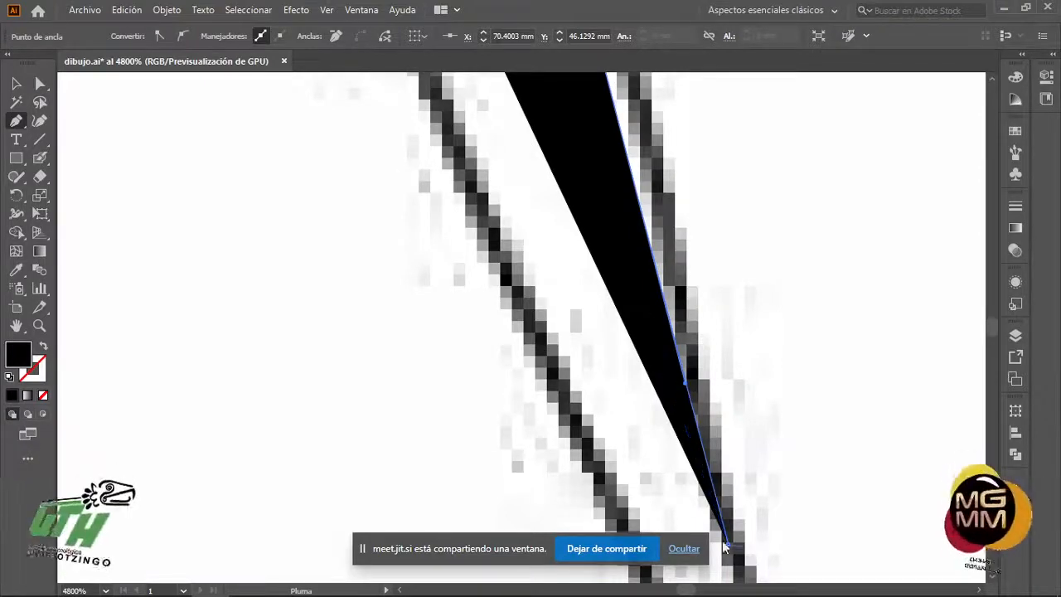
pyautogui.scroll(-3, 754, 548)
pyautogui.scroll(-1, 785, 515)
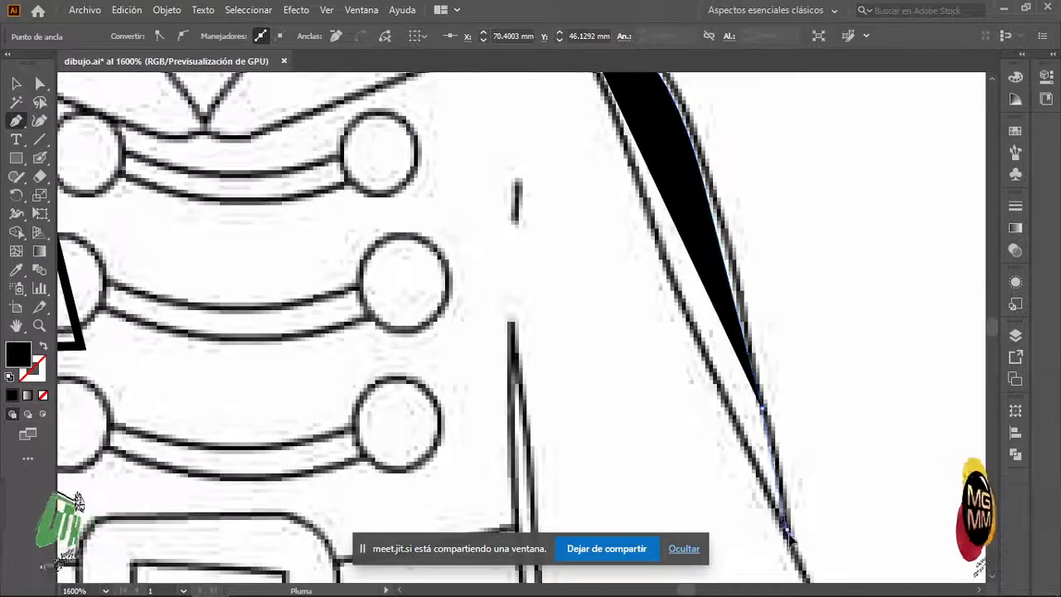
pyautogui.click(783, 523)
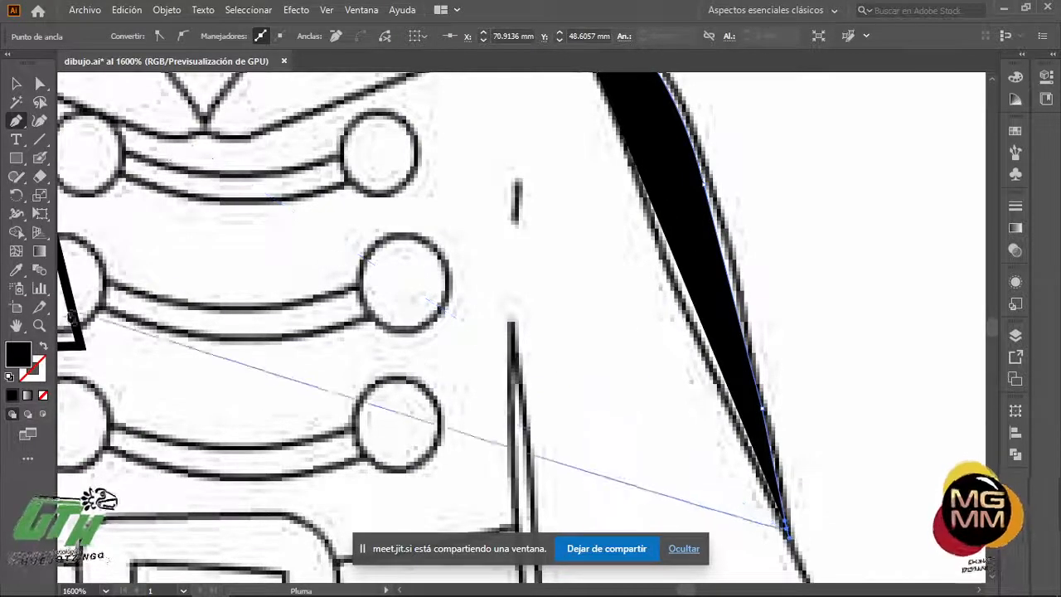
# - Swap the traced cape line's fill and stroke so it has a black stroke only, and set its weight to 0.25 pt
pyautogui.click(46, 346)
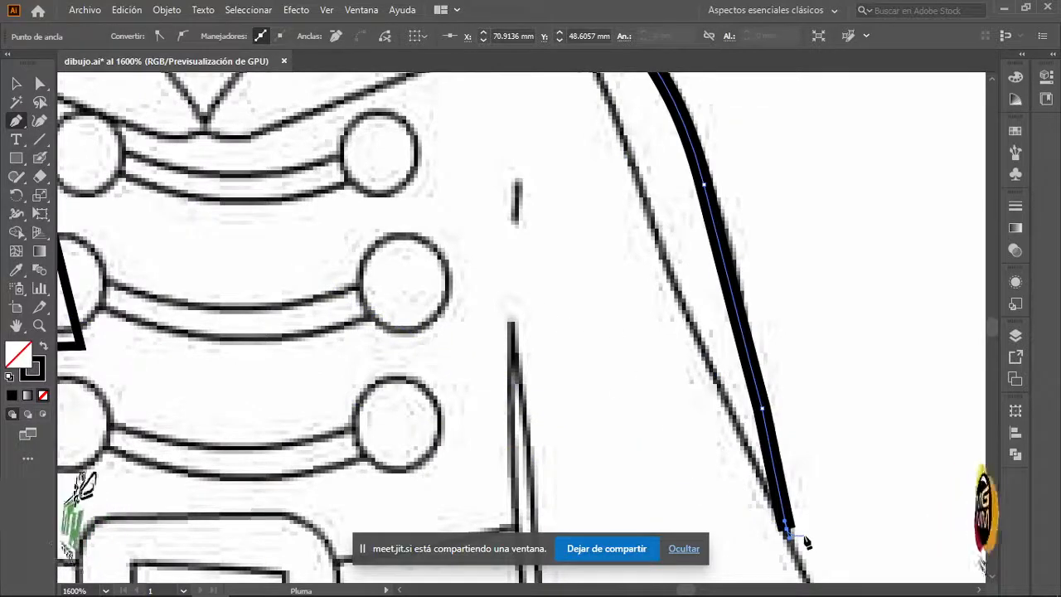
pyautogui.press('v')
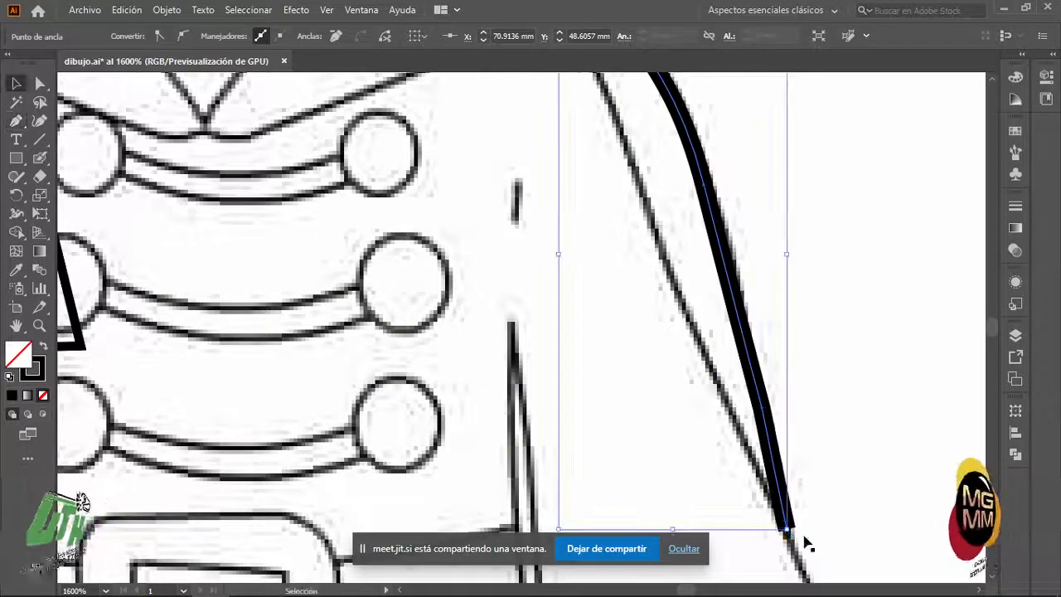
pyautogui.click(804, 536)
pyautogui.scroll(5, 746, 390)
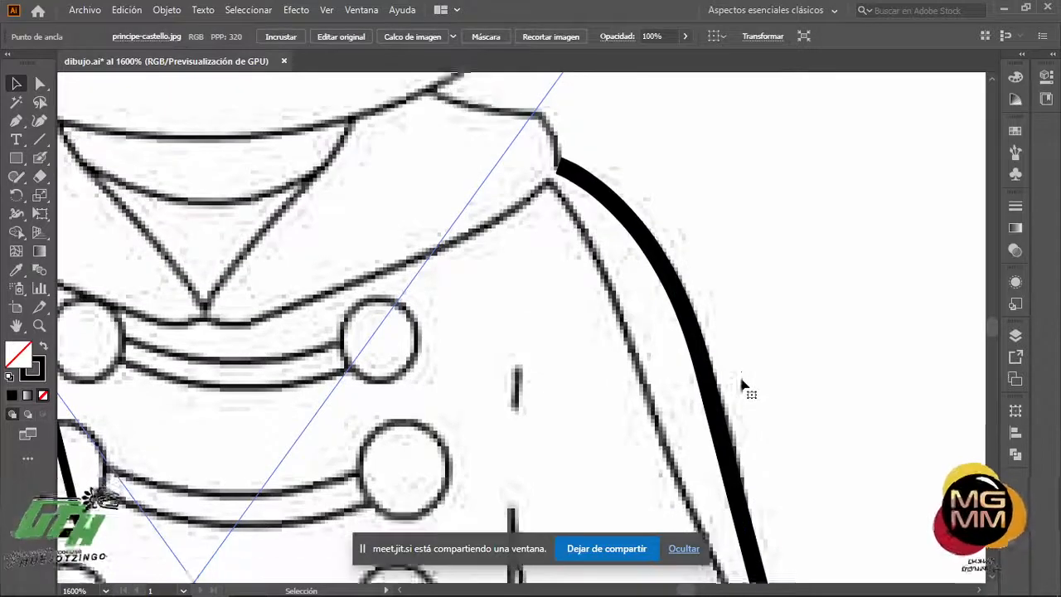
pyautogui.click(703, 343)
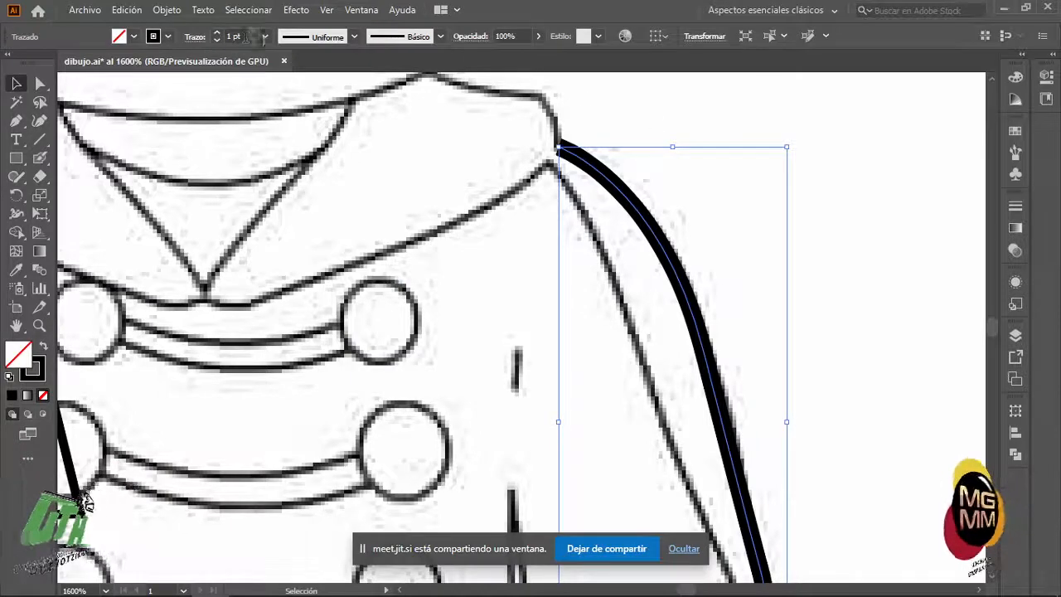
pyautogui.click(264, 36)
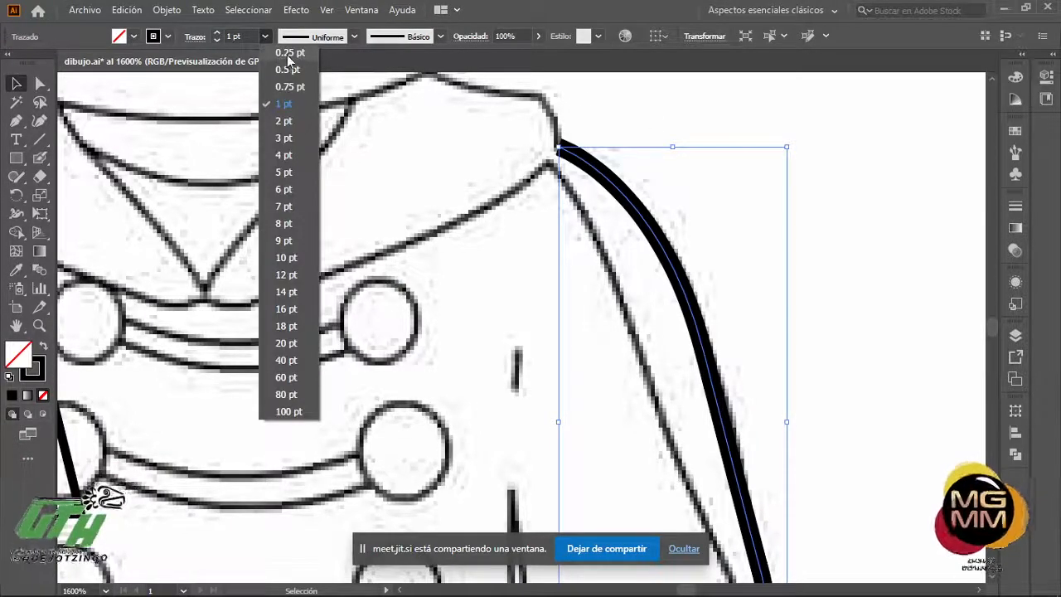
pyautogui.click(286, 53)
# - Move the middle and lower anchors of the cape line onto the sketch's outer edge and check the fit up close
pyautogui.scroll(-4, 816, 415)
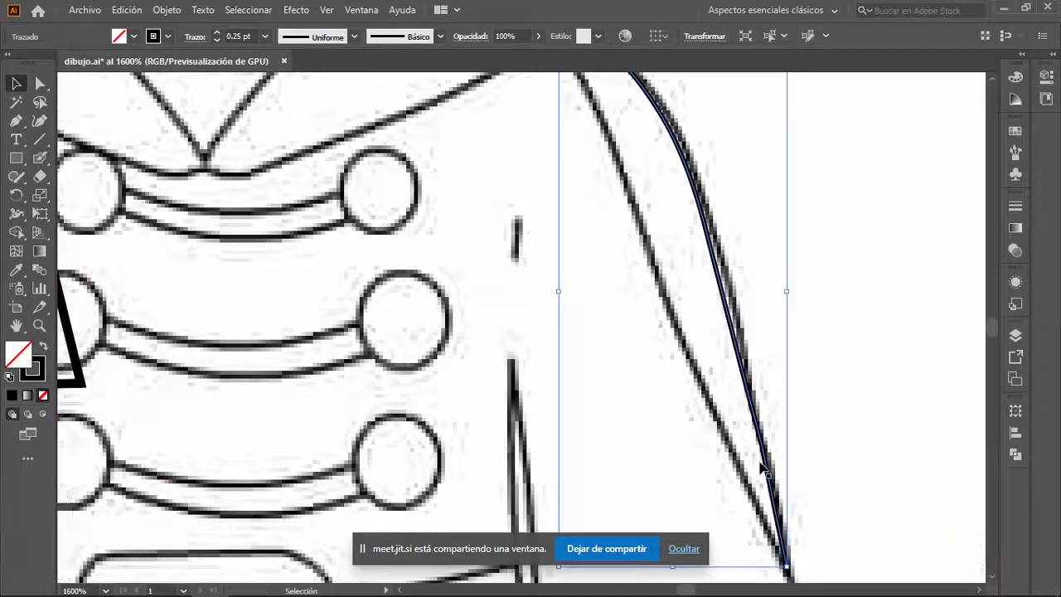
pyautogui.press('a')
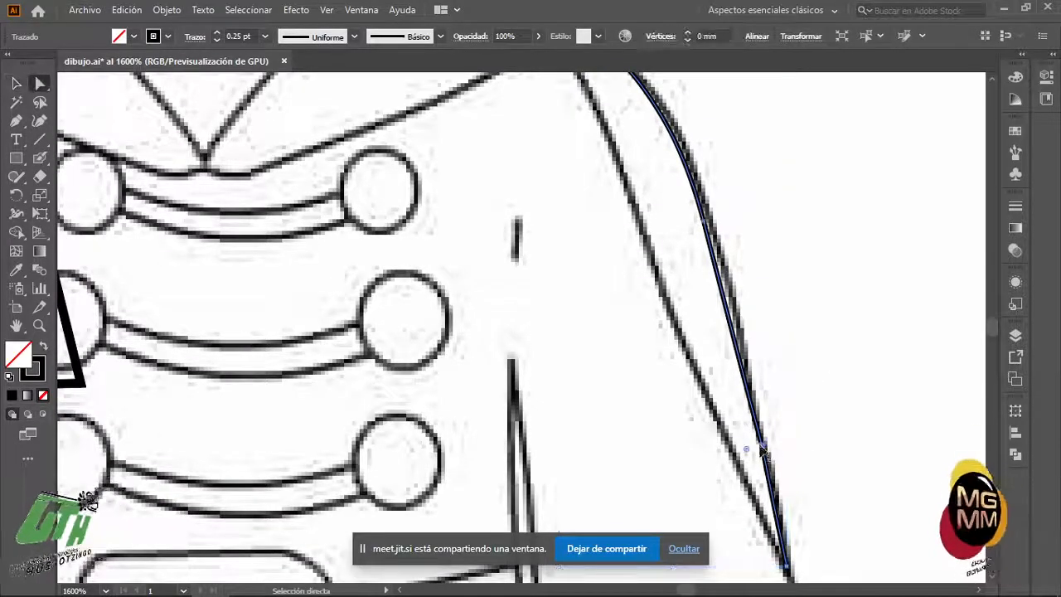
pyautogui.click(762, 446)
pyautogui.moveTo(704, 221); pyautogui.dragTo(711, 229)
pyautogui.scroll(-1, 801, 317)
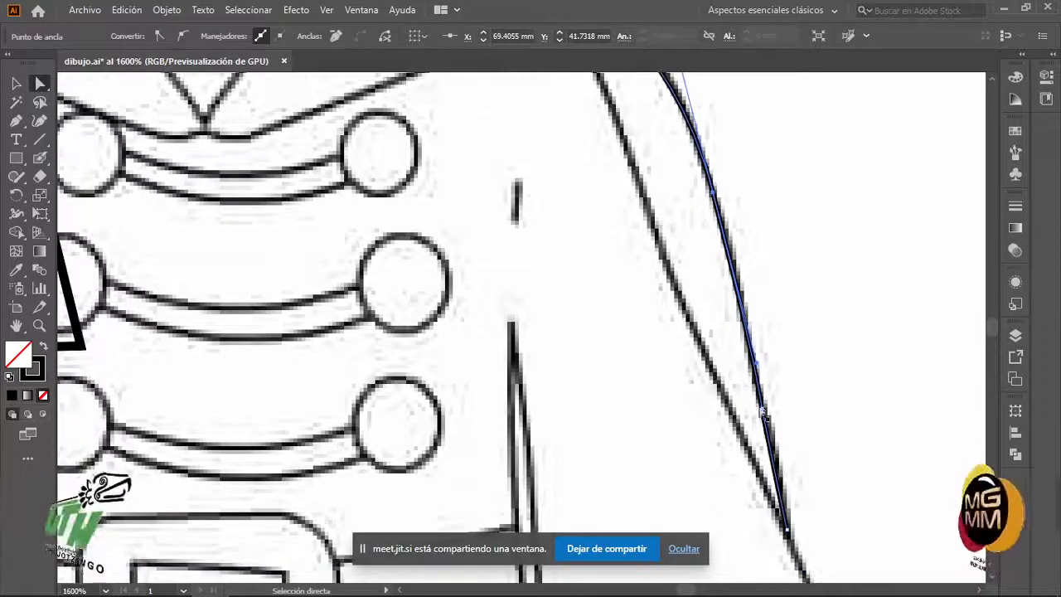
pyautogui.moveTo(763, 408); pyautogui.dragTo(775, 460)
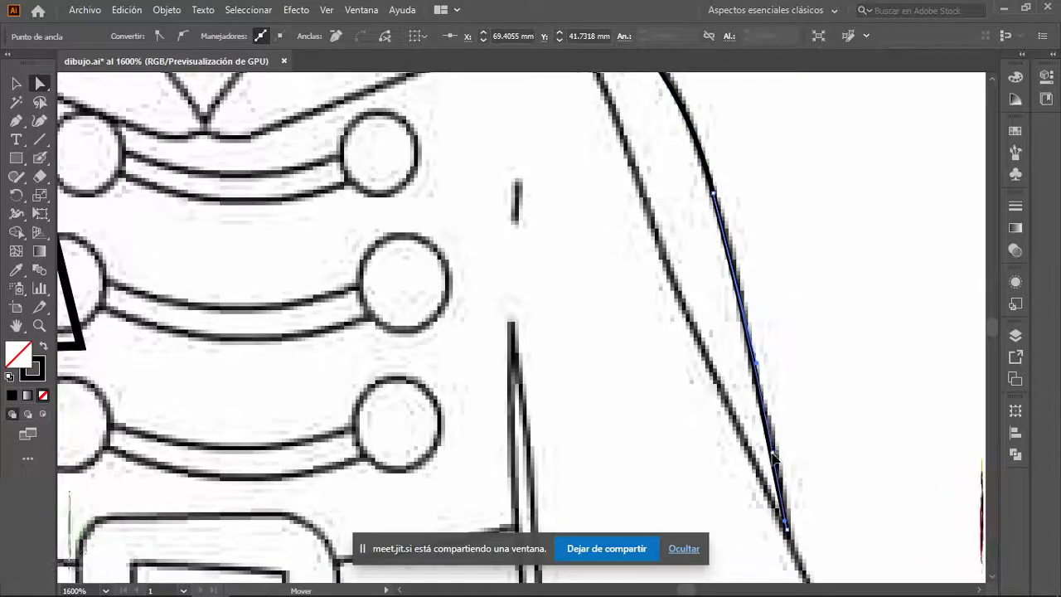
pyautogui.click(831, 466)
pyautogui.scroll(4, 836, 506)
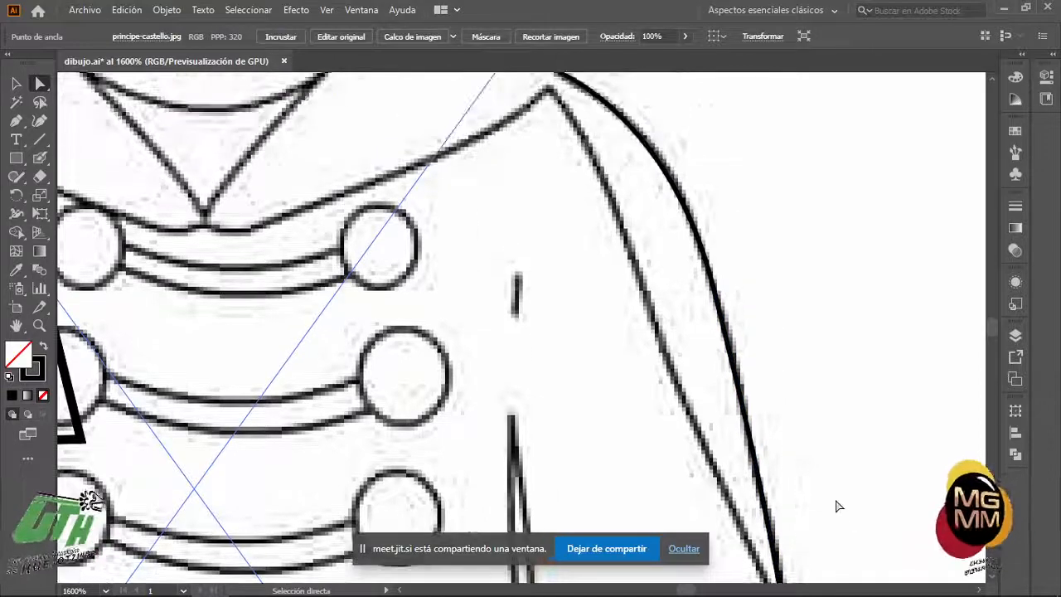
pyautogui.keyDown('alt'); pyautogui.scroll(3, 726, 331); pyautogui.keyUp('alt')
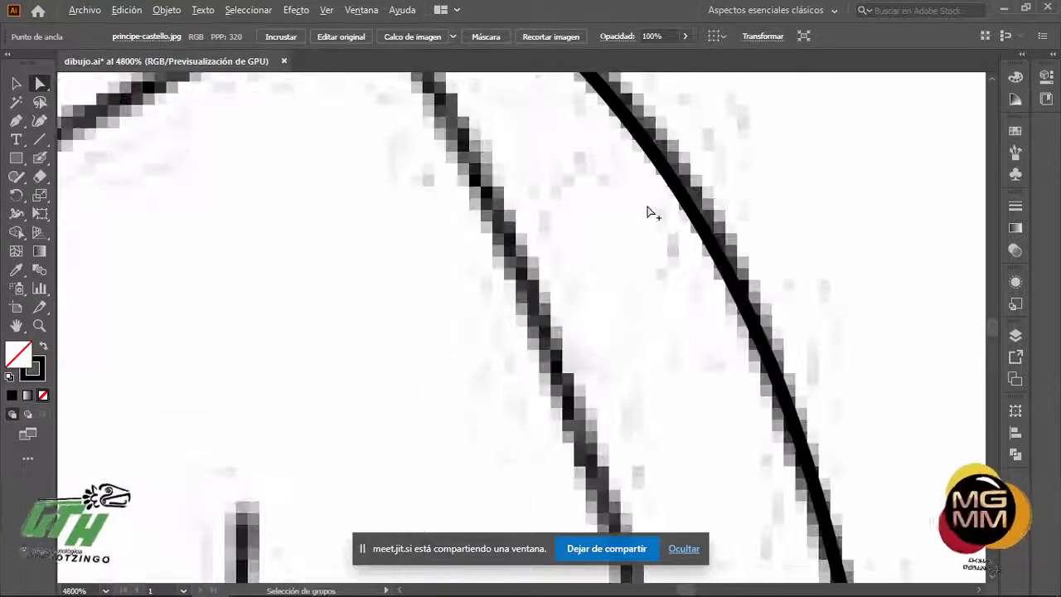
pyautogui.scroll(-6, 729, 233)
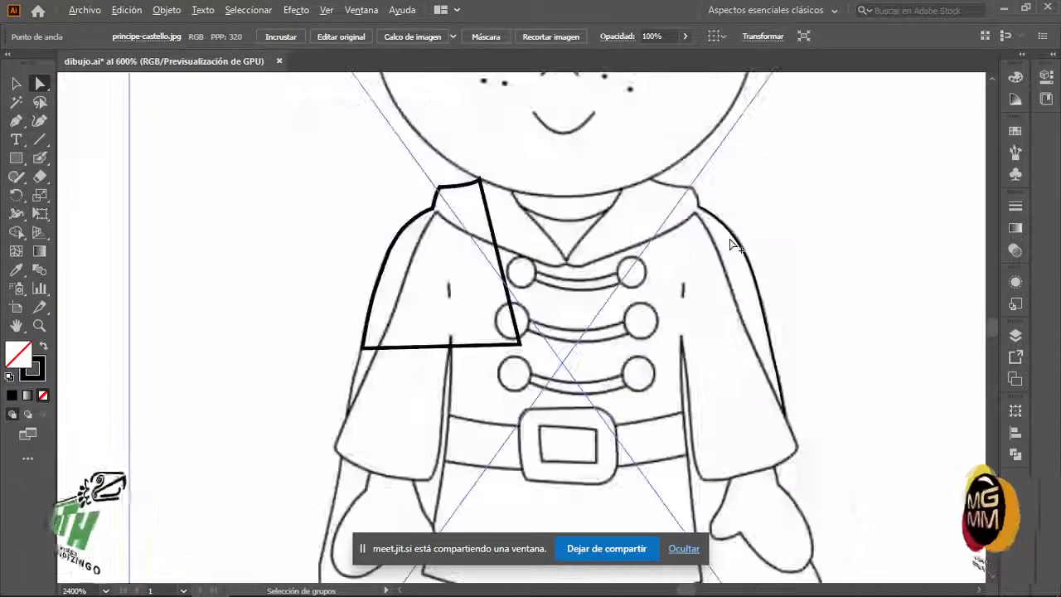
pyautogui.keyDown('alt'); pyautogui.scroll(-2, 730, 244); pyautogui.keyUp('alt')
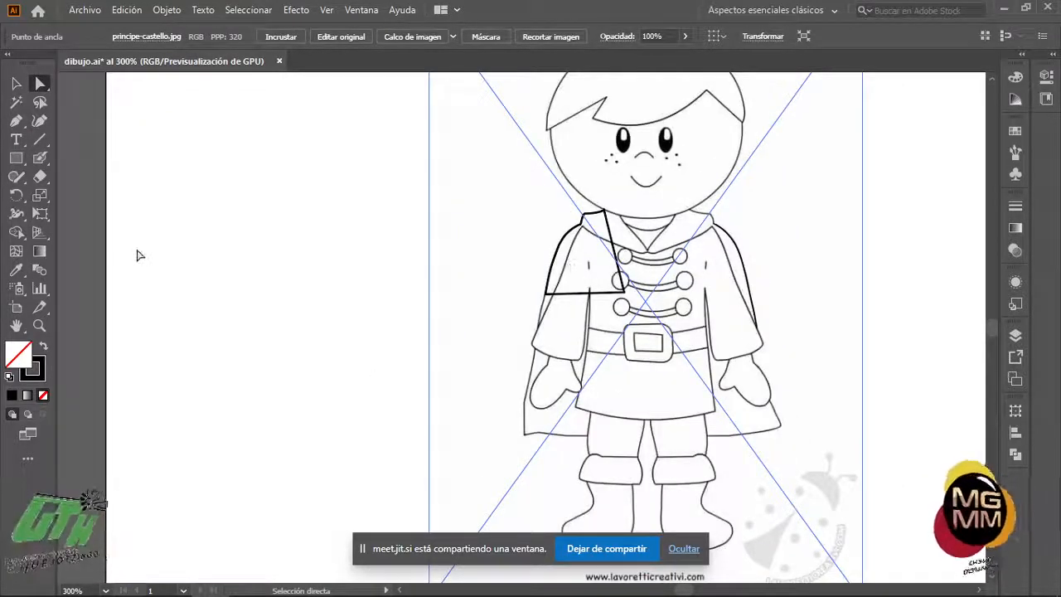
pyautogui.moveTo(40, 159); pyautogui.dragTo(84, 159)
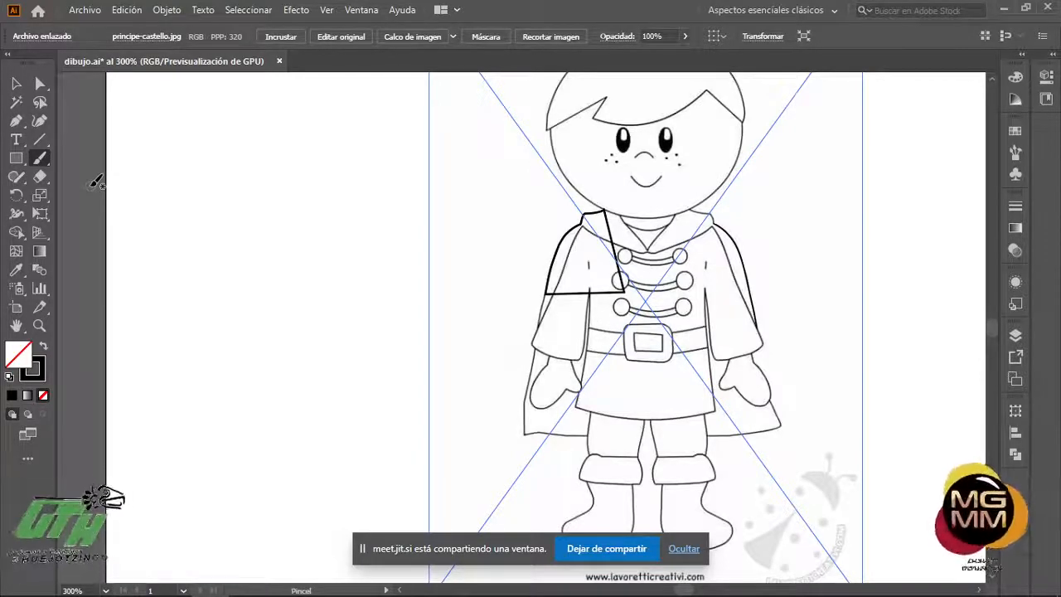
pyautogui.hotkey('ctrl', 'shift', 'a')
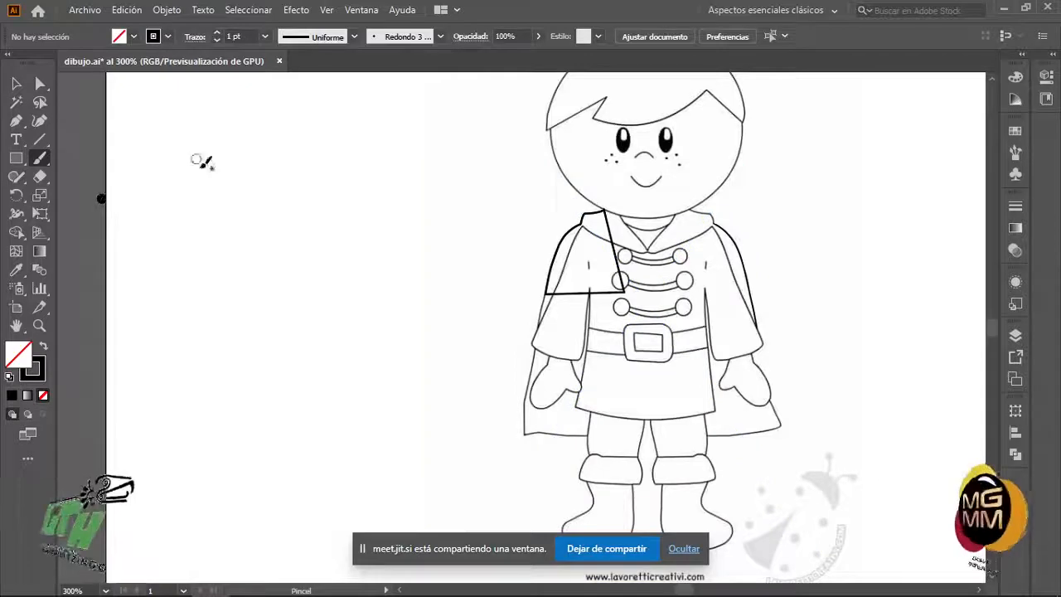
pyautogui.hotkey('ctrl', 'z')
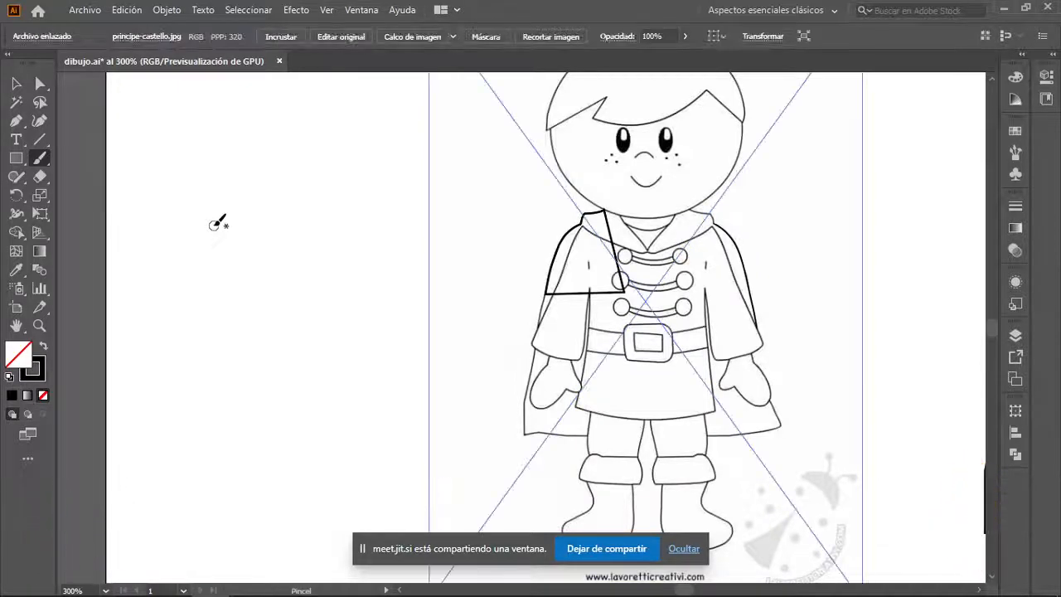
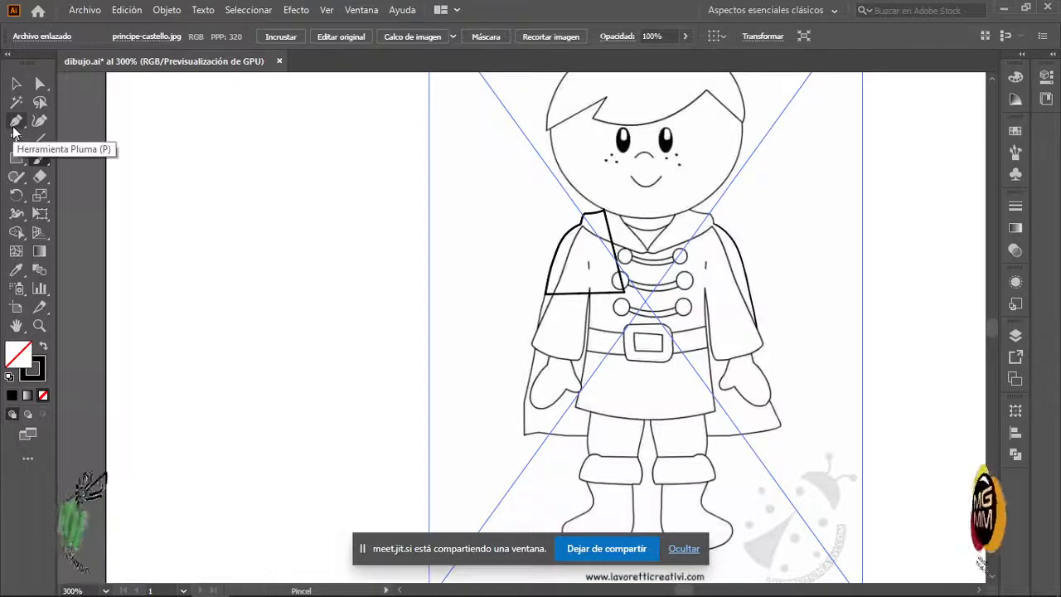
# - Draw a closed, unfilled shape of seven straight-sided anchors with the Pen tool on the blank area beside the prince
pyautogui.click(14, 123)
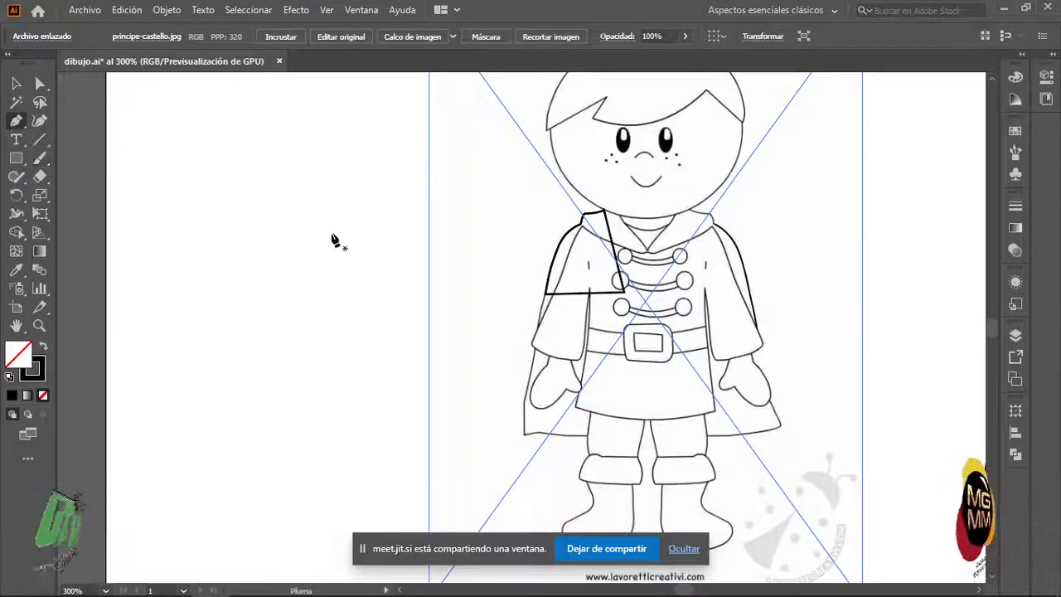
pyautogui.scroll(3, 96, 232)
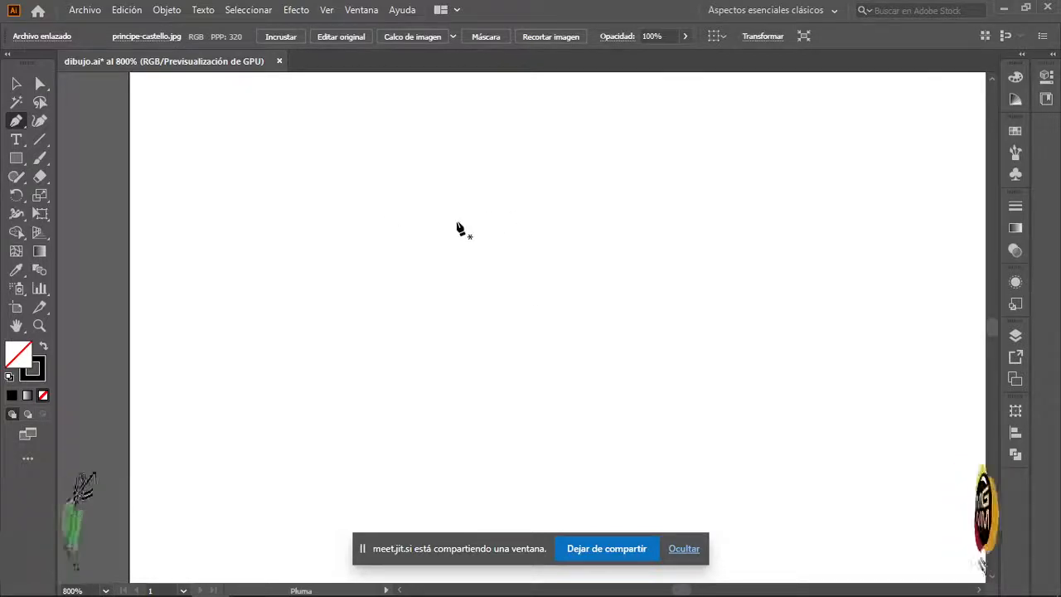
pyautogui.click(533, 197)
pyautogui.click(343, 312)
pyautogui.click(525, 413)
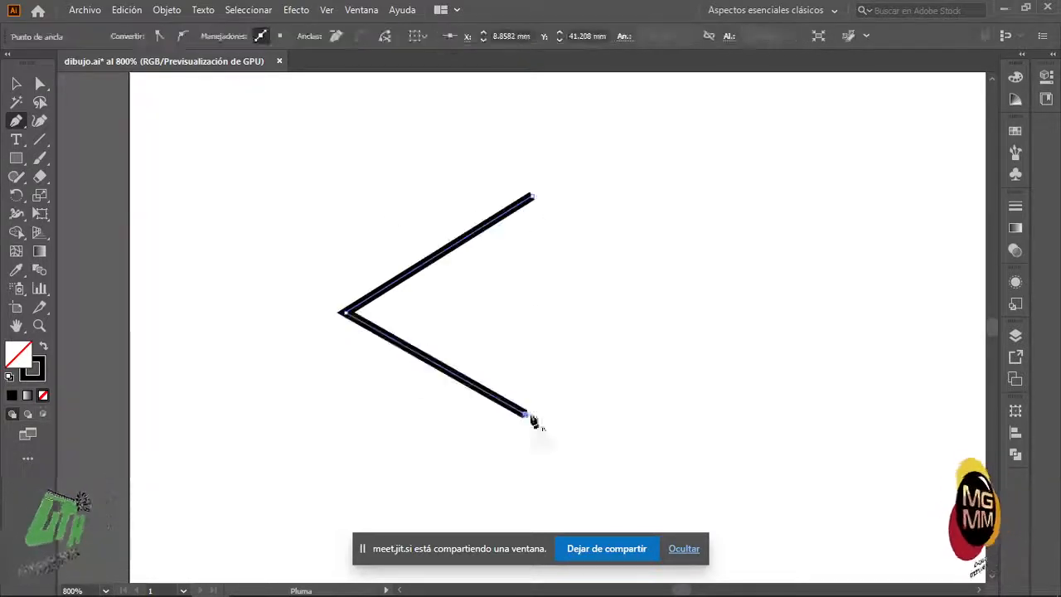
pyautogui.click(732, 414)
pyautogui.click(773, 347)
pyautogui.click(668, 257)
pyautogui.click(610, 337)
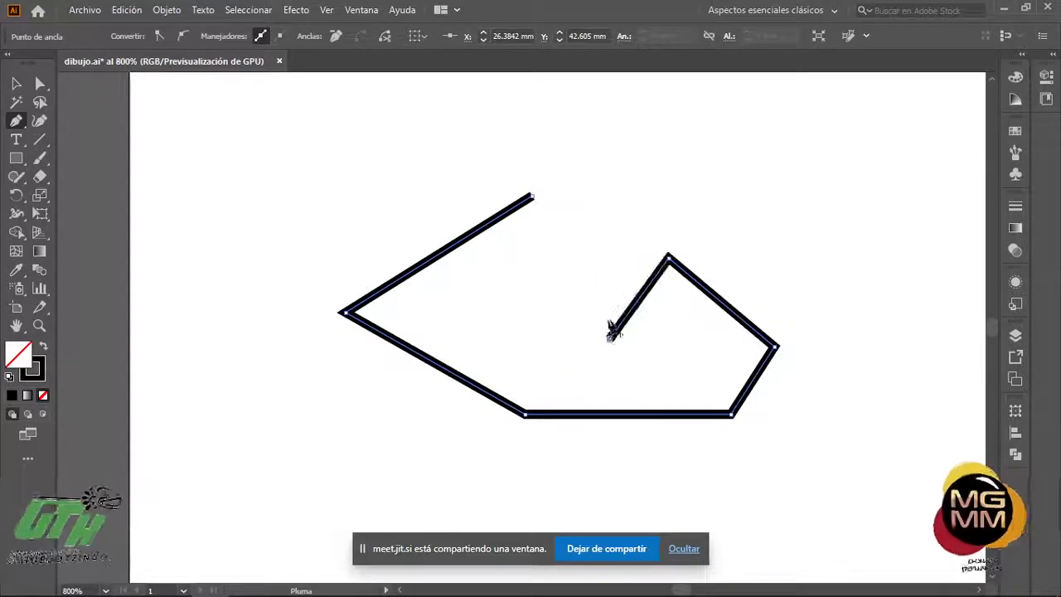
pyautogui.click(534, 199)
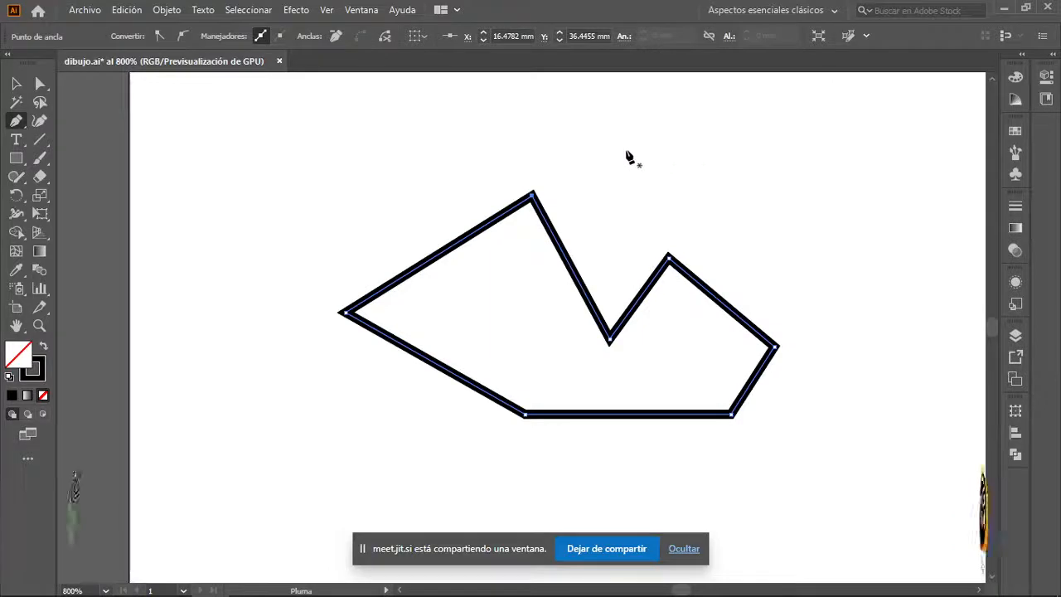
# - Draw a closed path with curved segments around the straight-sided shape using the Pen tool
pyautogui.click(521, 147)
pyautogui.moveTo(286, 275); pyautogui.dragTo(244, 349)
pyautogui.moveTo(291, 387); pyautogui.dragTo(324, 422)
pyautogui.moveTo(433, 464); pyautogui.dragTo(525, 489)
pyautogui.moveTo(650, 497); pyautogui.dragTo(738, 499)
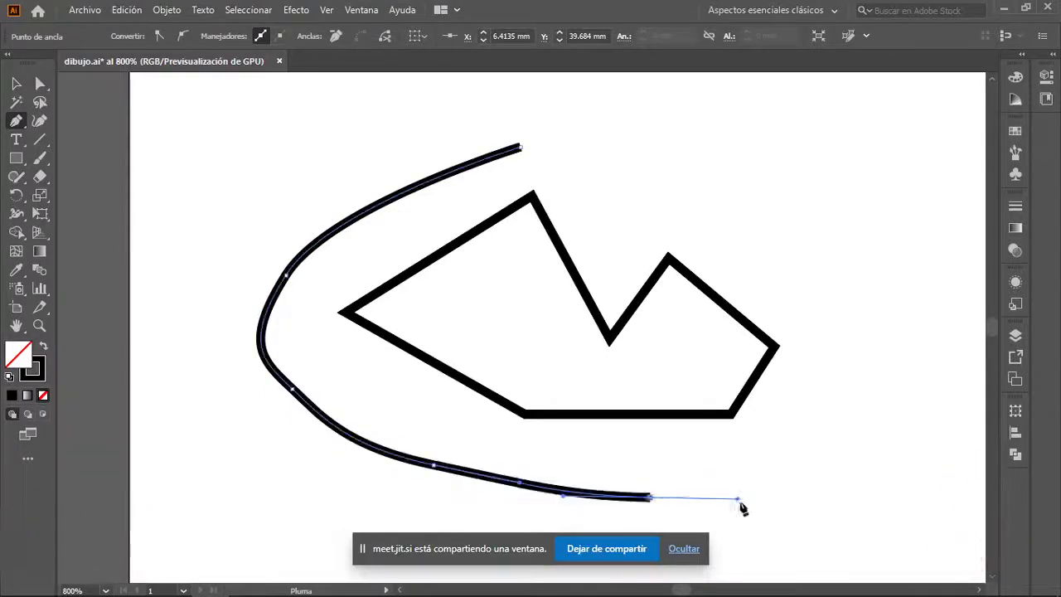
pyautogui.moveTo(822, 469)
pyautogui.mouseDown()
pyautogui.moveTo(862, 445)
pyautogui.moveTo(854, 423)
pyautogui.moveTo(829, 409)
pyautogui.moveTo(853, 427)
pyautogui.moveTo(846, 456)
pyautogui.moveTo(833, 462)
pyautogui.moveTo(831, 448)
pyautogui.mouseUp()
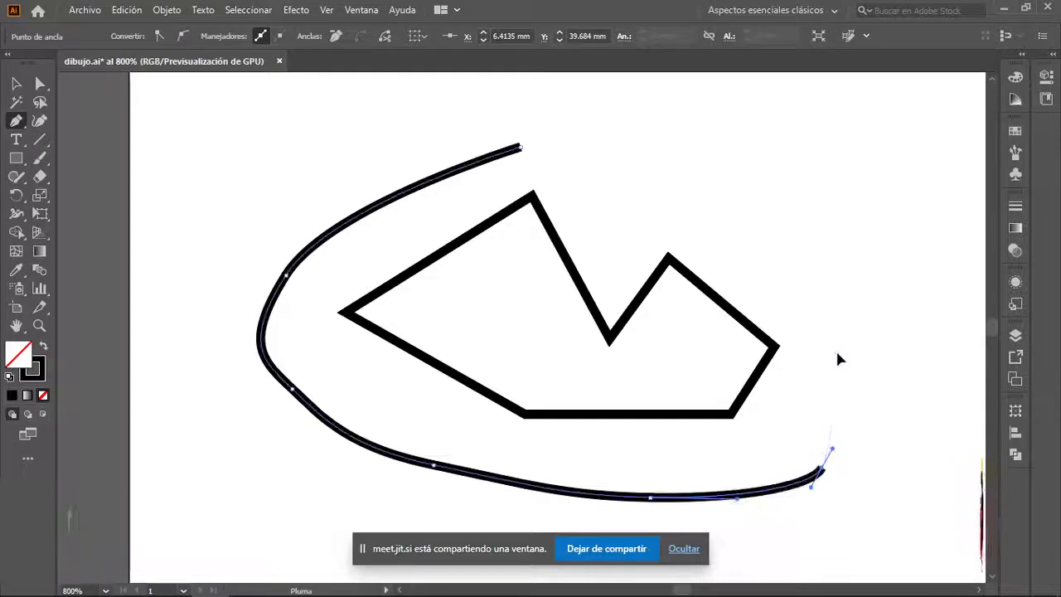
pyautogui.moveTo(836, 355)
pyautogui.mouseDown()
pyautogui.moveTo(823, 322)
pyautogui.moveTo(754, 248)
pyautogui.moveTo(646, 186)
pyautogui.moveTo(637, 128)
pyautogui.moveTo(539, 131)
pyautogui.mouseUp()
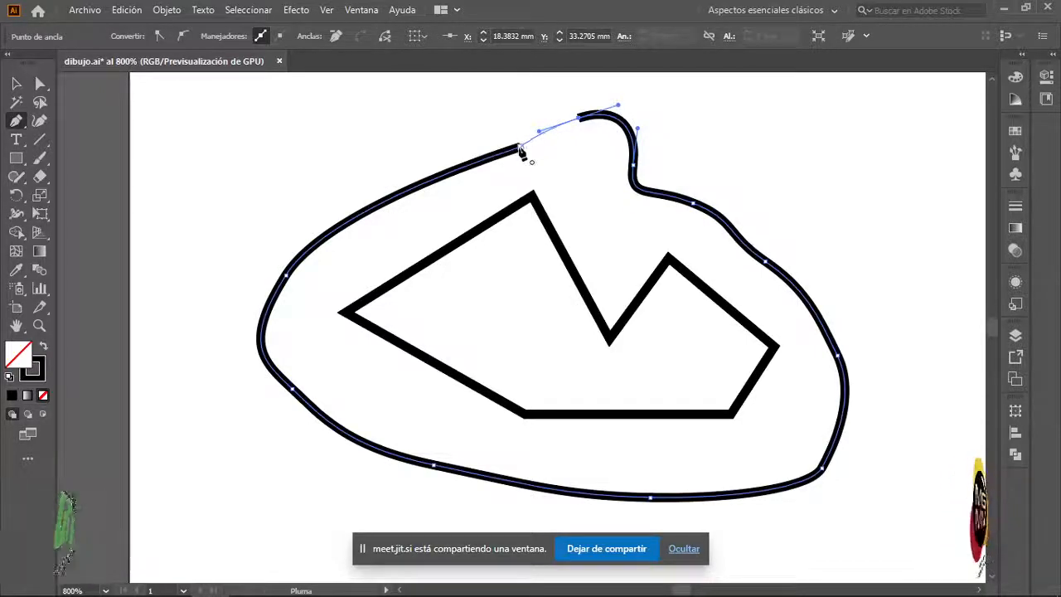
pyautogui.click(521, 149)
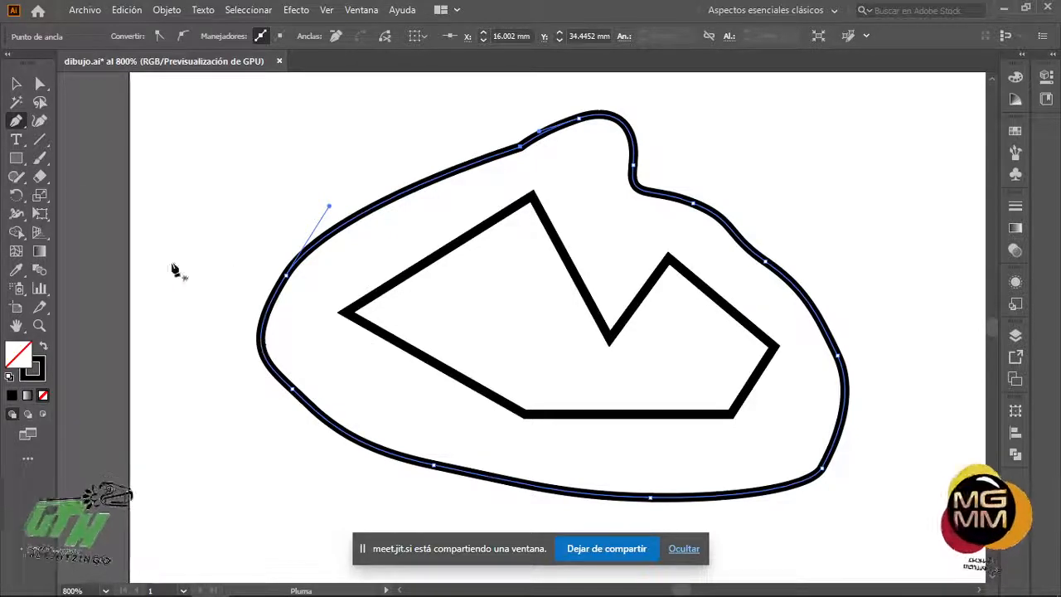
# - Convert the curved outline's topmost anchor and the next anchor to its right to corner points
pyautogui.click(40, 83)
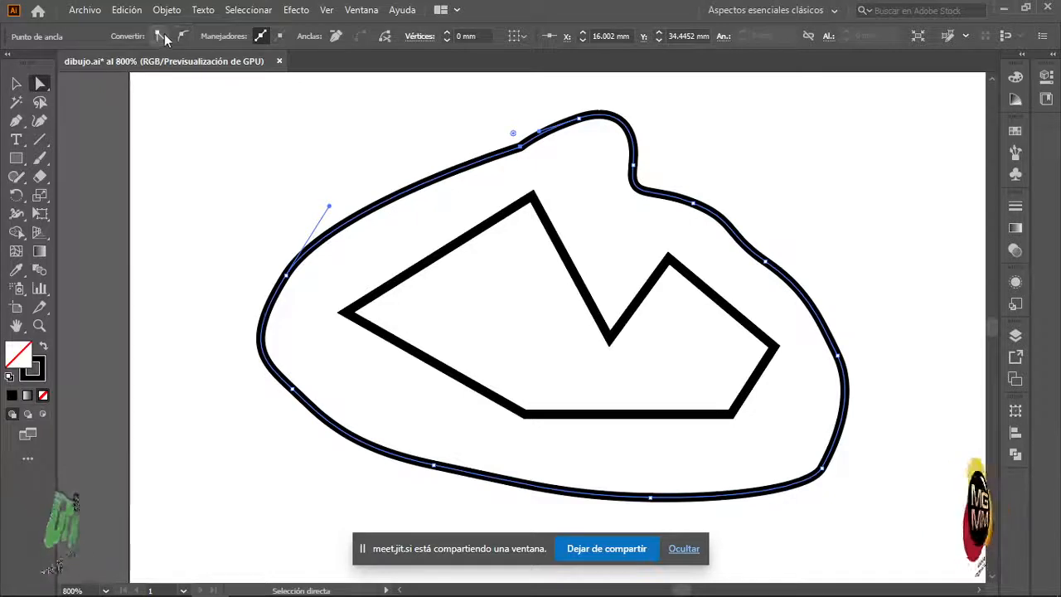
pyautogui.click(578, 118)
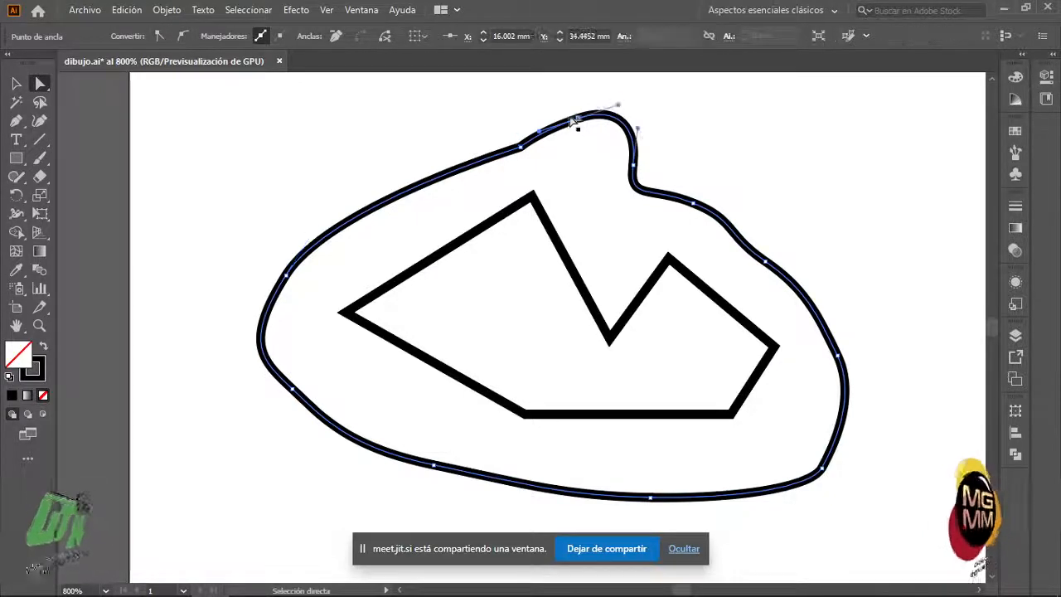
pyautogui.click(160, 36)
pyautogui.click(633, 164)
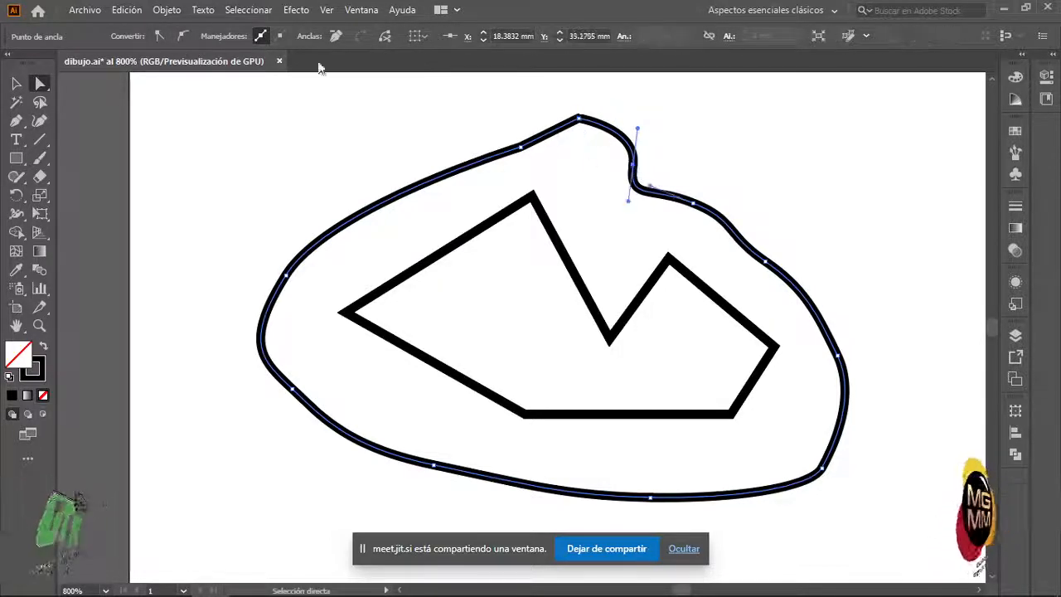
pyautogui.click(160, 36)
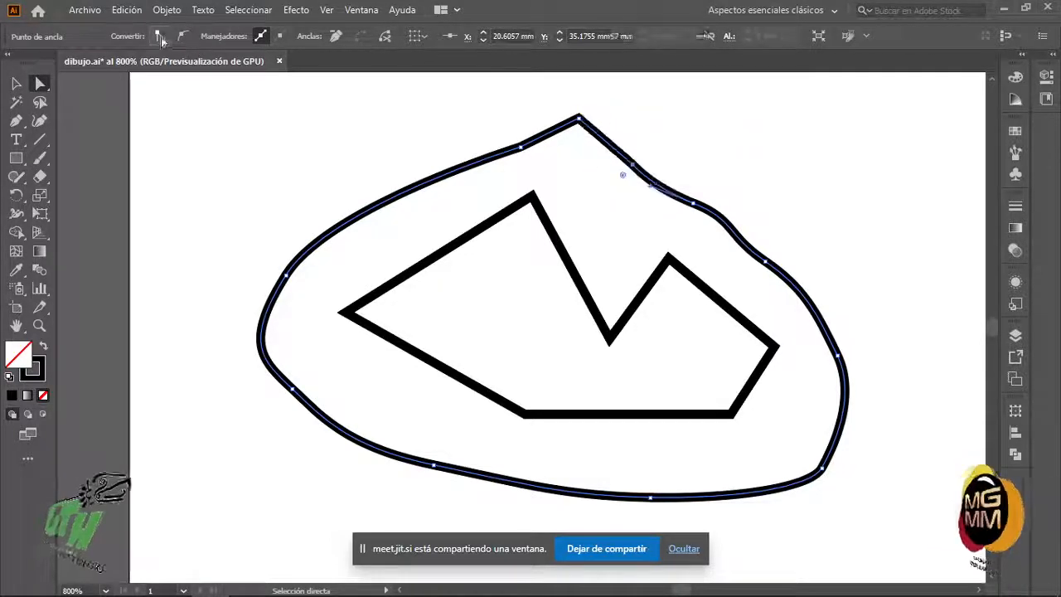
# - Convert the highest anchor of the inner straight-sided shape to a smooth point and deselect the shape
pyautogui.click(534, 203)
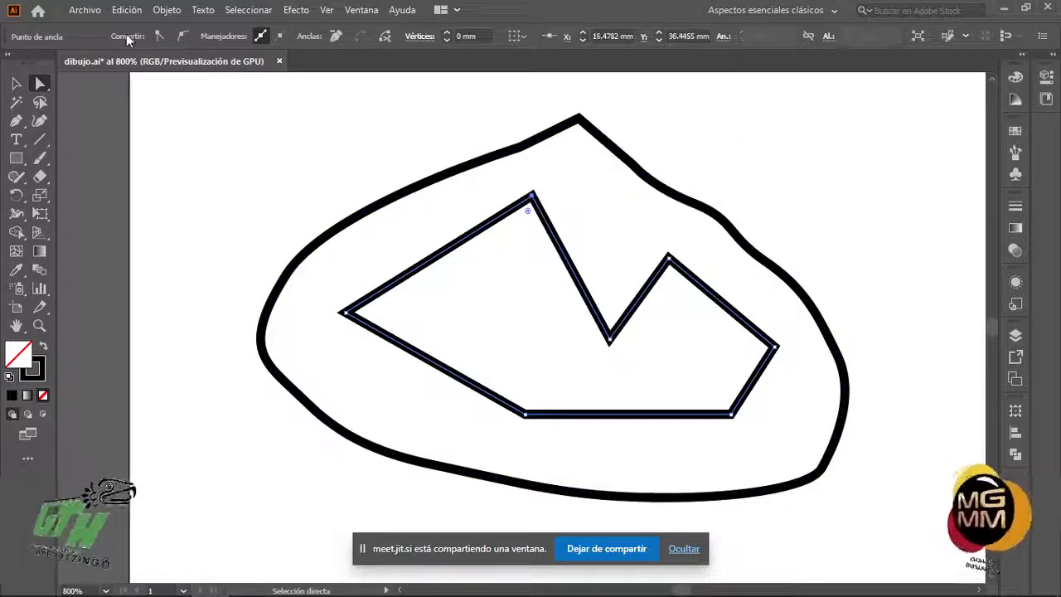
pyautogui.click(182, 36)
pyautogui.click(844, 170)
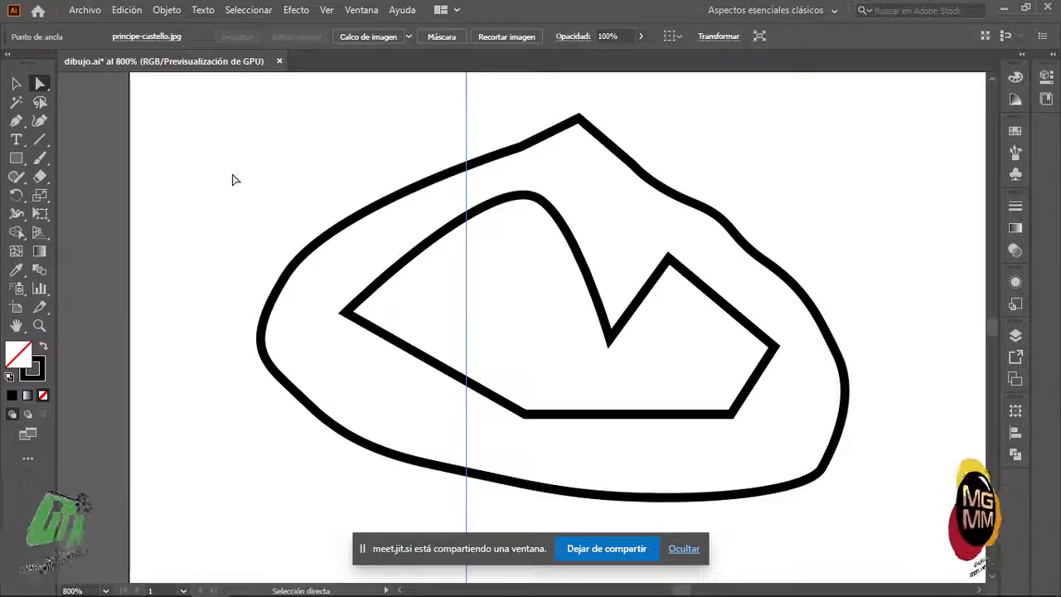
# - Round the inner shape's leftmost corner to a radius of about 1.1 mm with its live corner widget
pyautogui.click(414, 267)
pyautogui.click(380, 289)
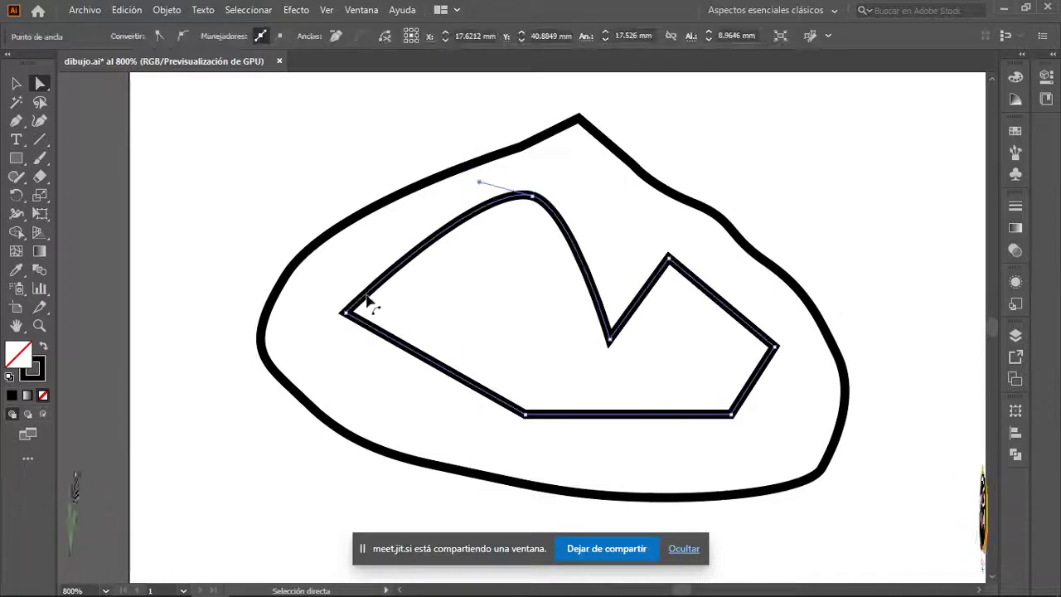
pyautogui.click(346, 314)
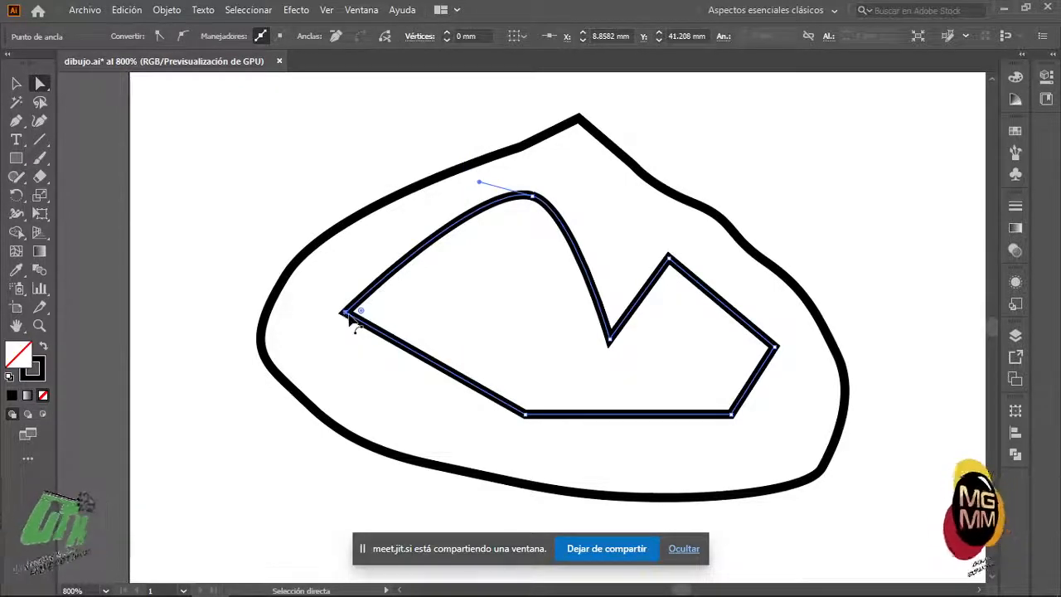
pyautogui.scroll(3, 360, 315)
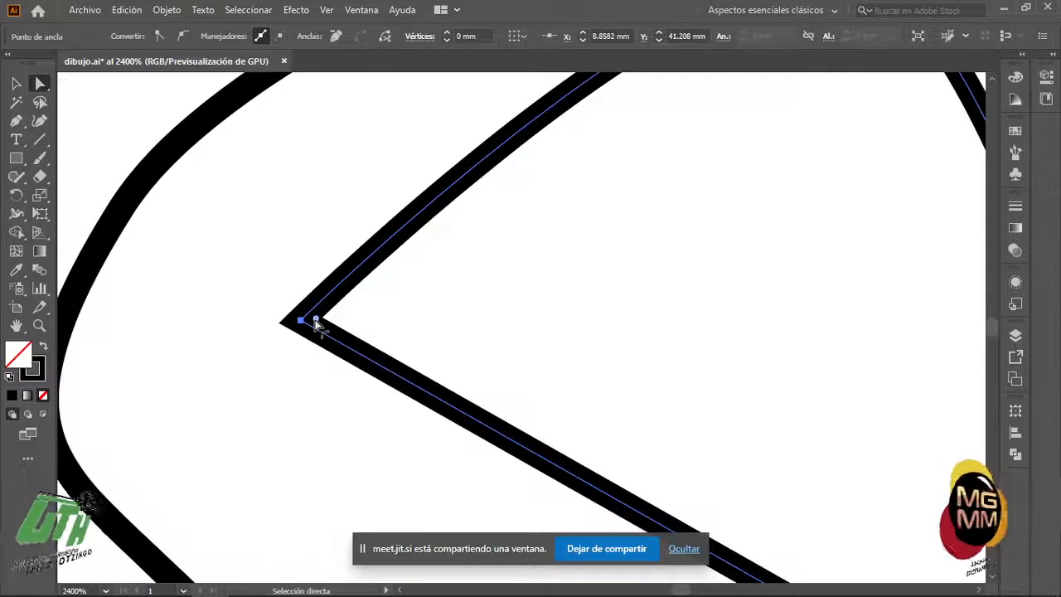
pyautogui.moveTo(316, 321); pyautogui.dragTo(432, 331)
pyautogui.scroll(-3, 610, 332)
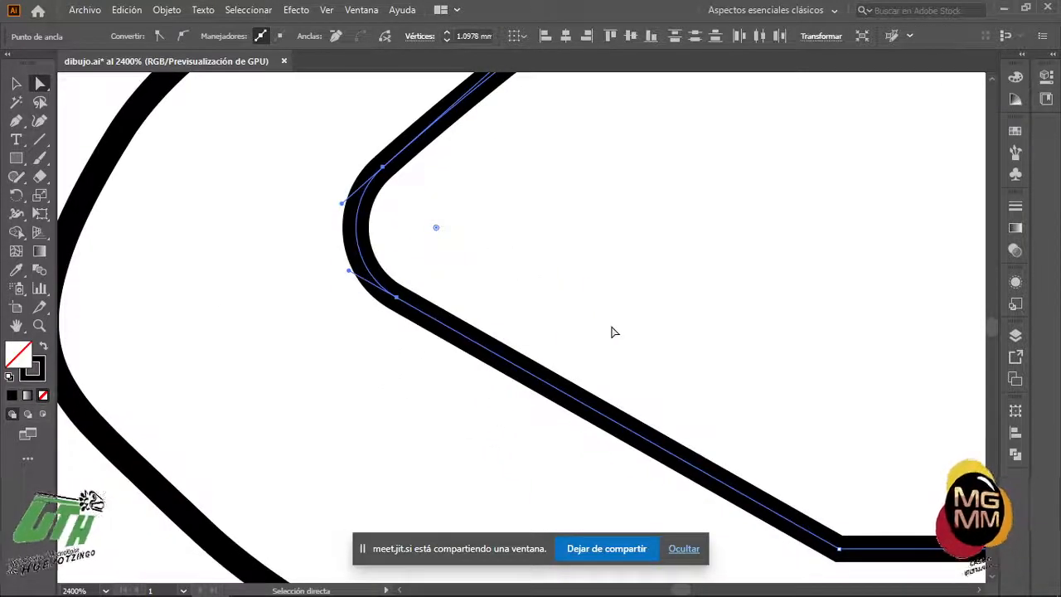
# - Round the inner shape's lower-left corner to about 1.09 mm, and select the sharp peak anchor to show its corner widget
pyautogui.scroll(4, 702, 408)
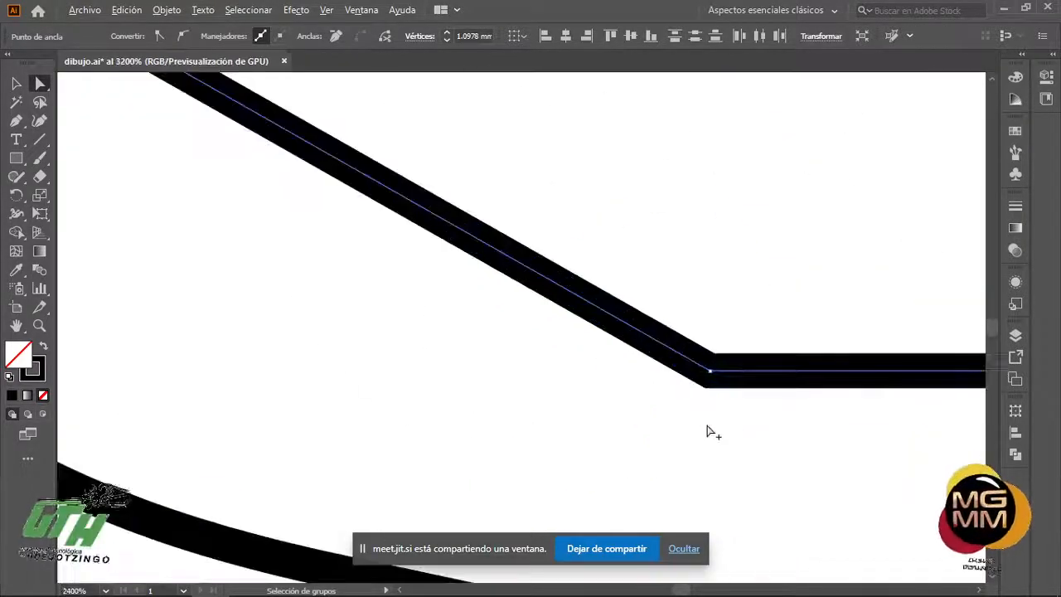
pyautogui.click(710, 369)
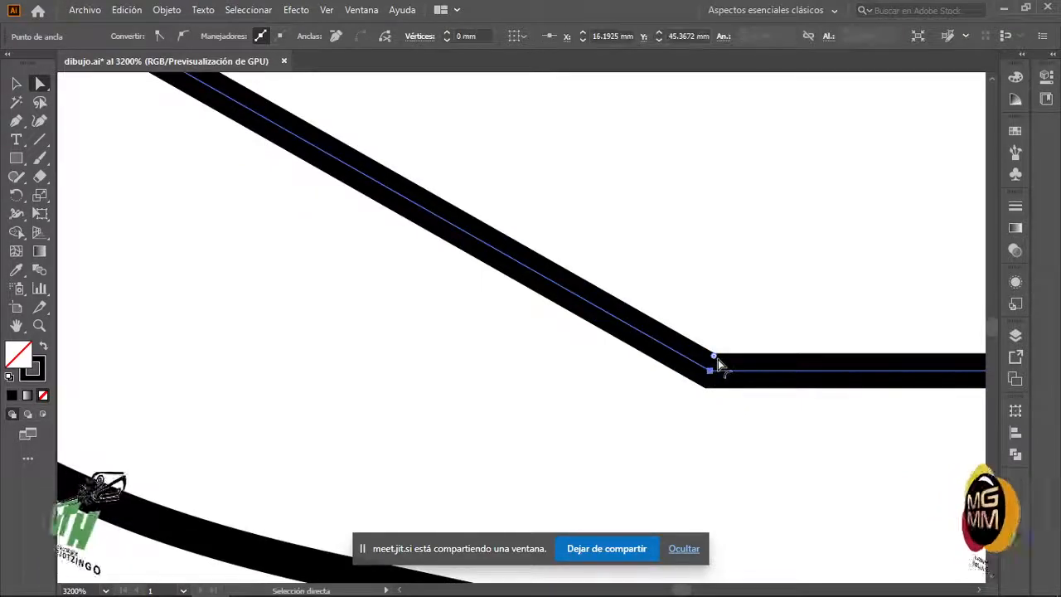
pyautogui.moveTo(715, 357); pyautogui.dragTo(767, 276)
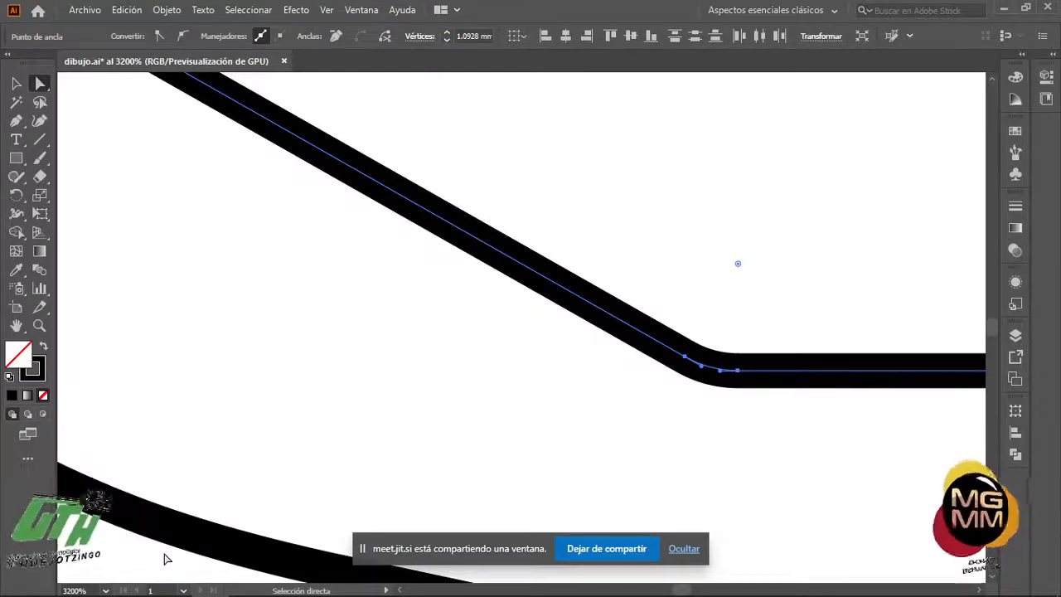
pyautogui.scroll(-5, 327, 487)
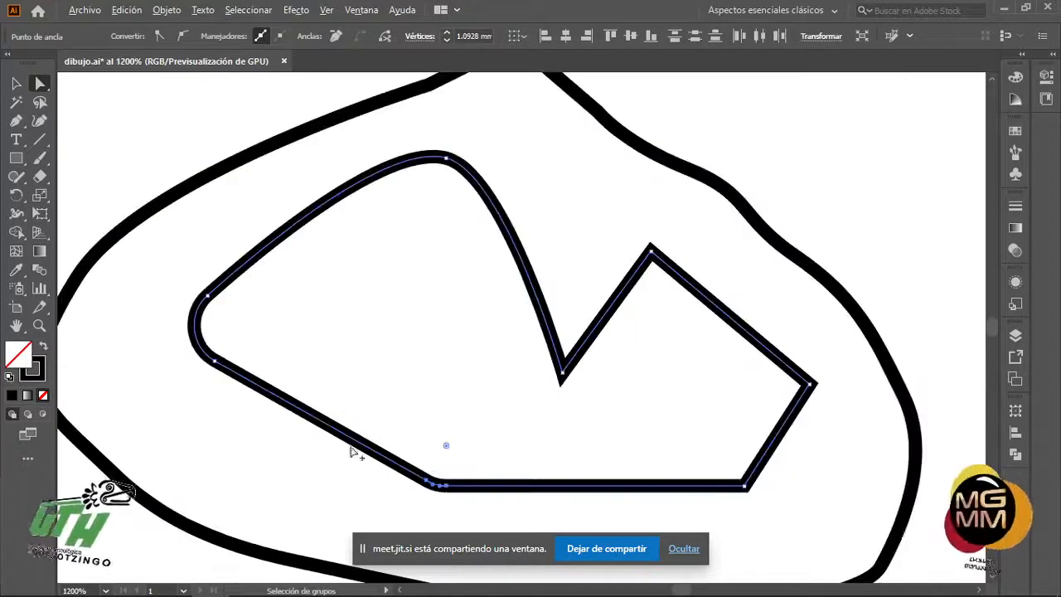
pyautogui.scroll(2, 507, 403)
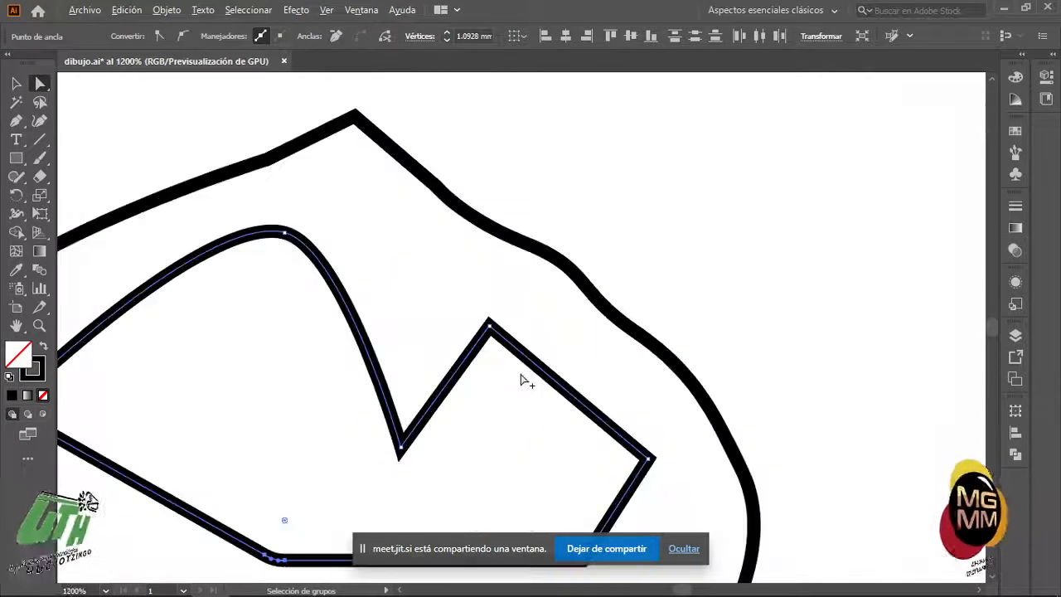
pyautogui.click(489, 324)
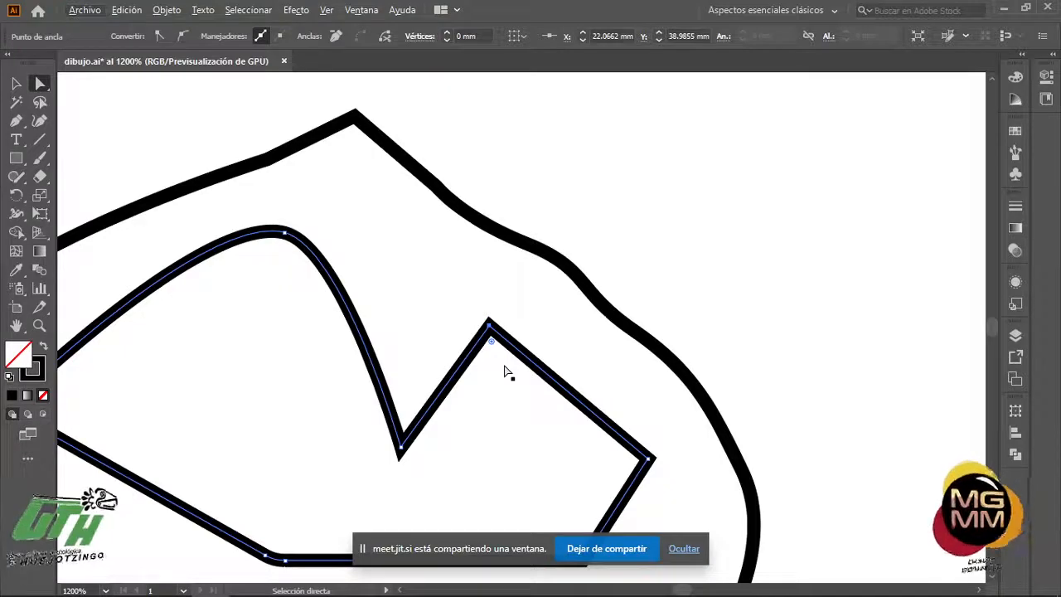
# - Delete the closed test path traced over the cape's left shoulder on the prince
pyautogui.scroll(-3, 507, 372)
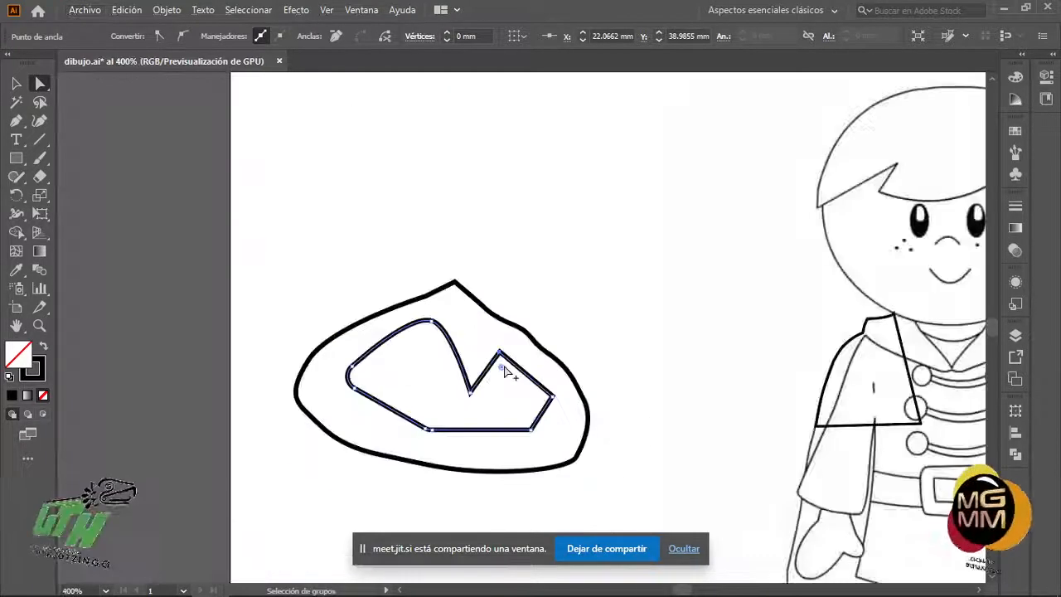
pyautogui.scroll(-4, 881, 412)
pyautogui.scroll(4, 944, 432)
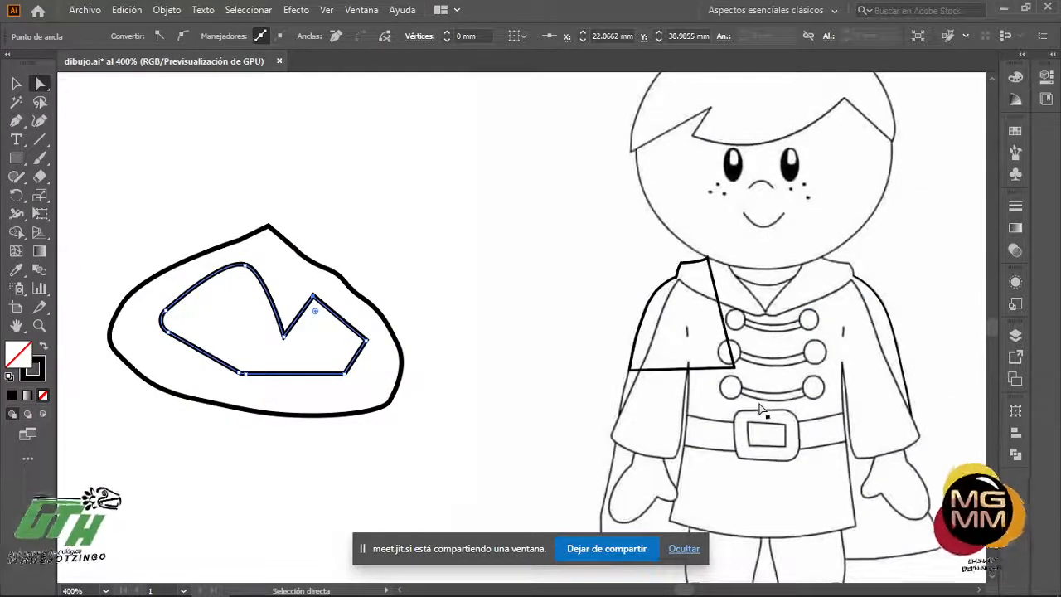
pyautogui.scroll(3, 826, 287)
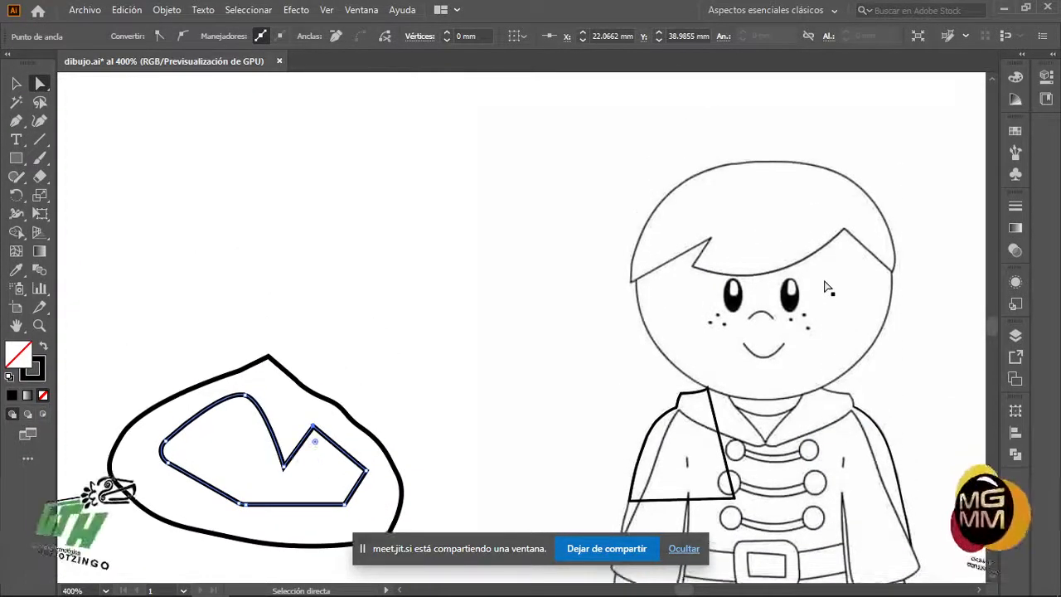
pyautogui.press('v')
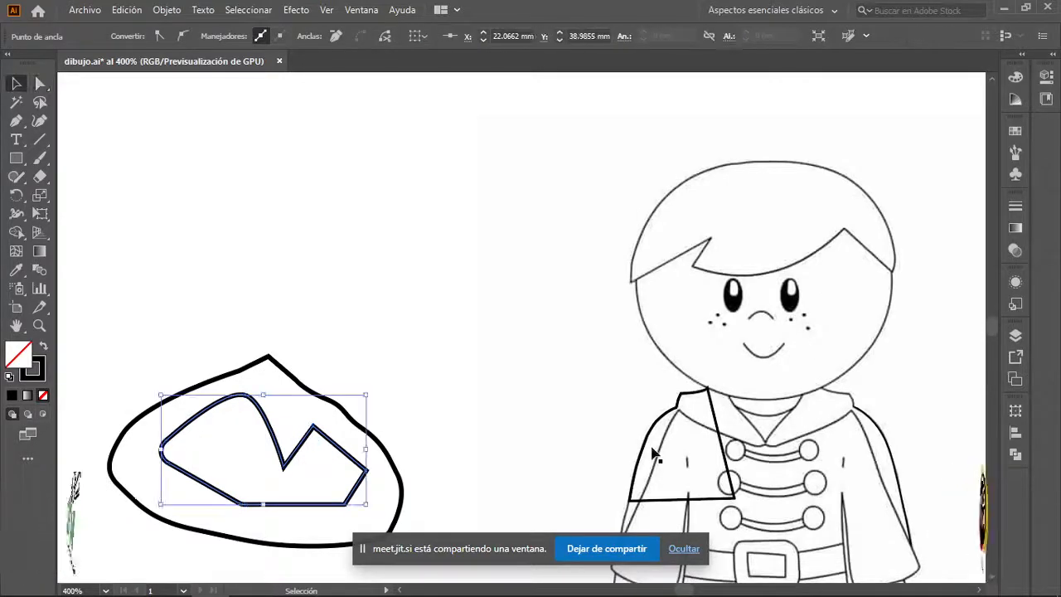
pyautogui.click(656, 437)
pyautogui.click(659, 425)
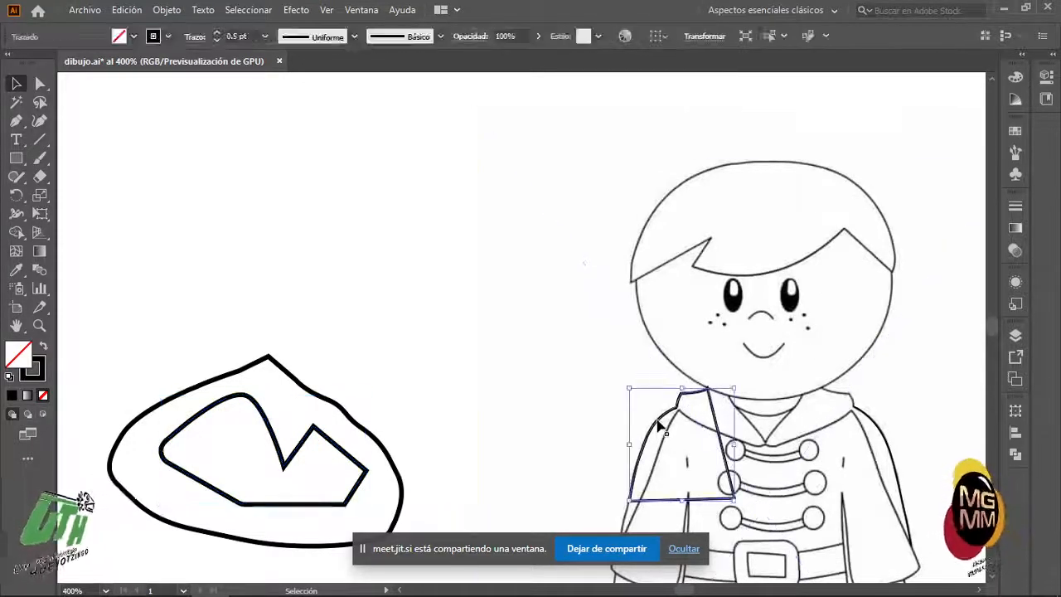
pyautogui.press('Delete')
# - Trace the prince's hair outline with straight Pen segments from the crown around the left side to the lower-left tip
pyautogui.press('space')
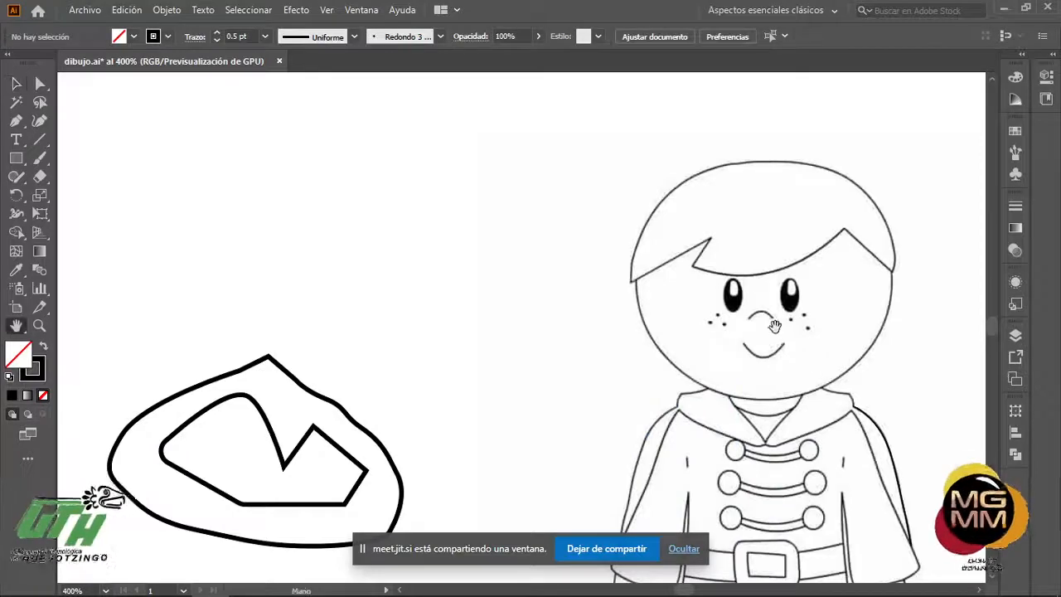
pyautogui.moveTo(771, 327); pyautogui.dragTo(447, 339)
pyautogui.scroll(4, 464, 338)
pyautogui.scroll(-4, 462, 337)
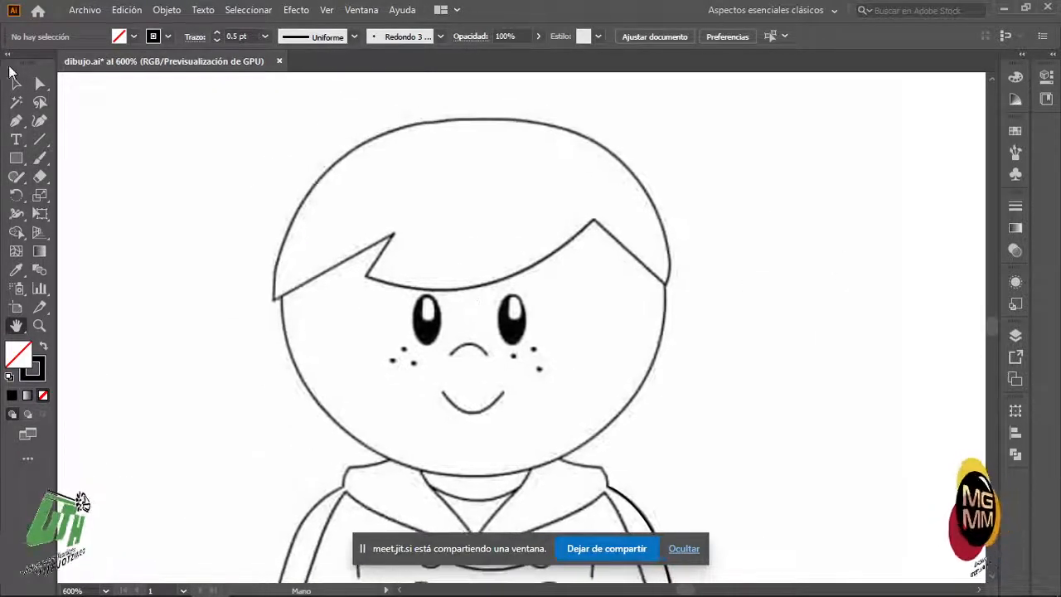
pyautogui.click(16, 121)
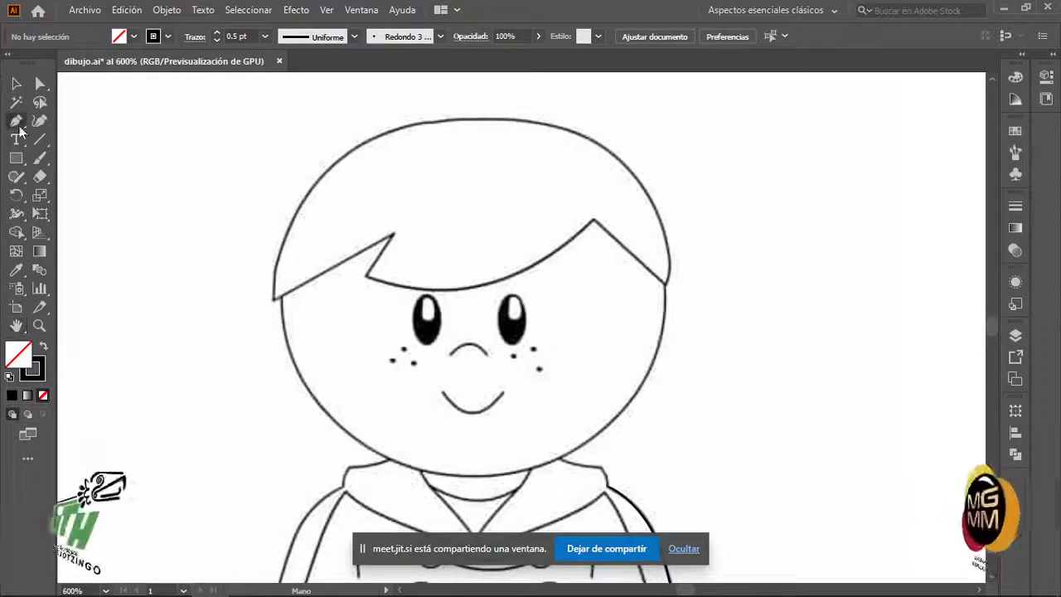
pyautogui.click(545, 125)
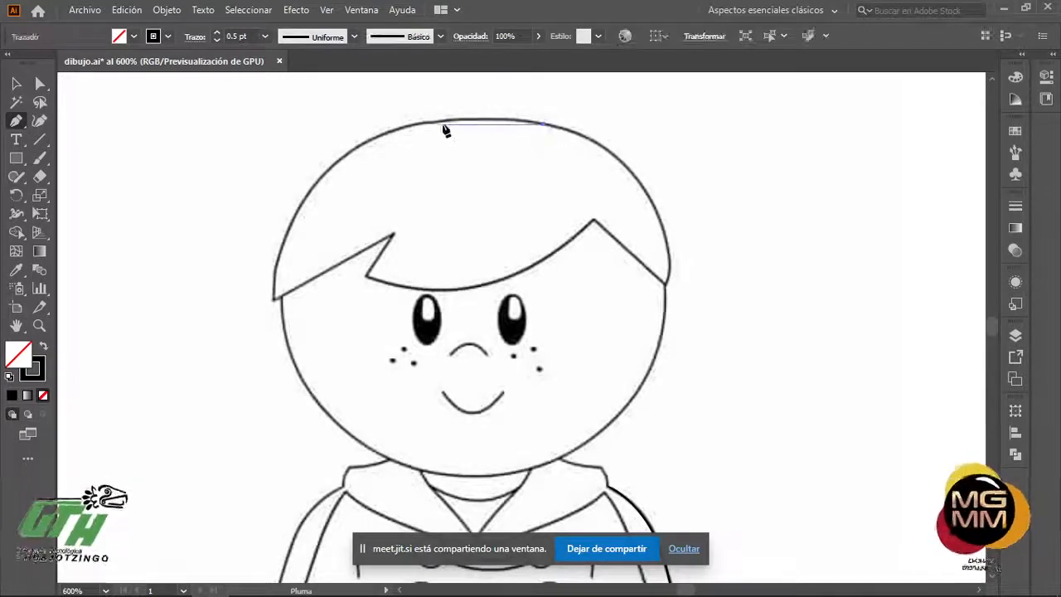
pyautogui.click(460, 122)
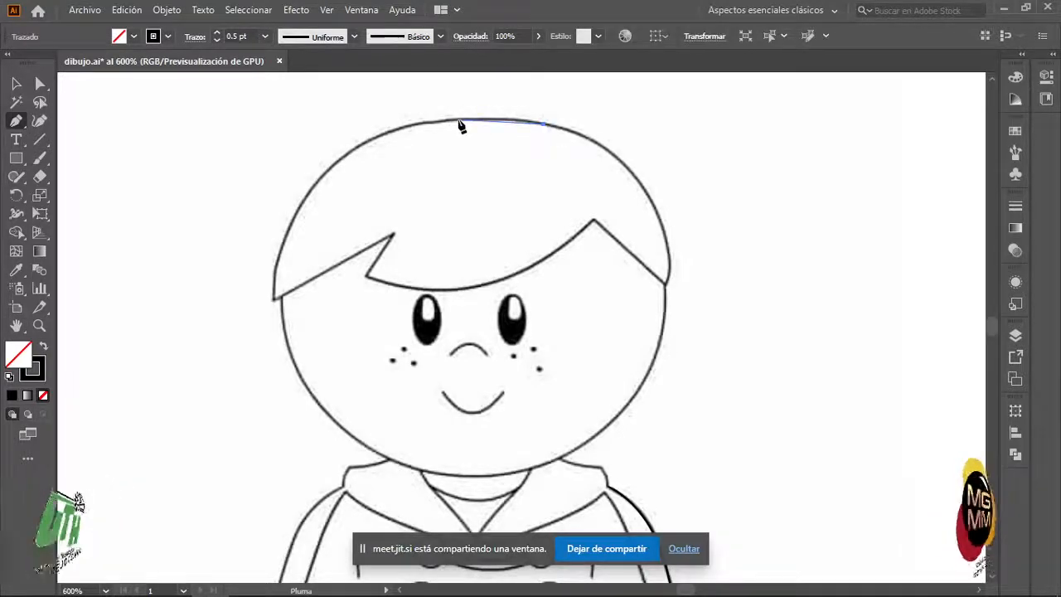
pyautogui.click(365, 141)
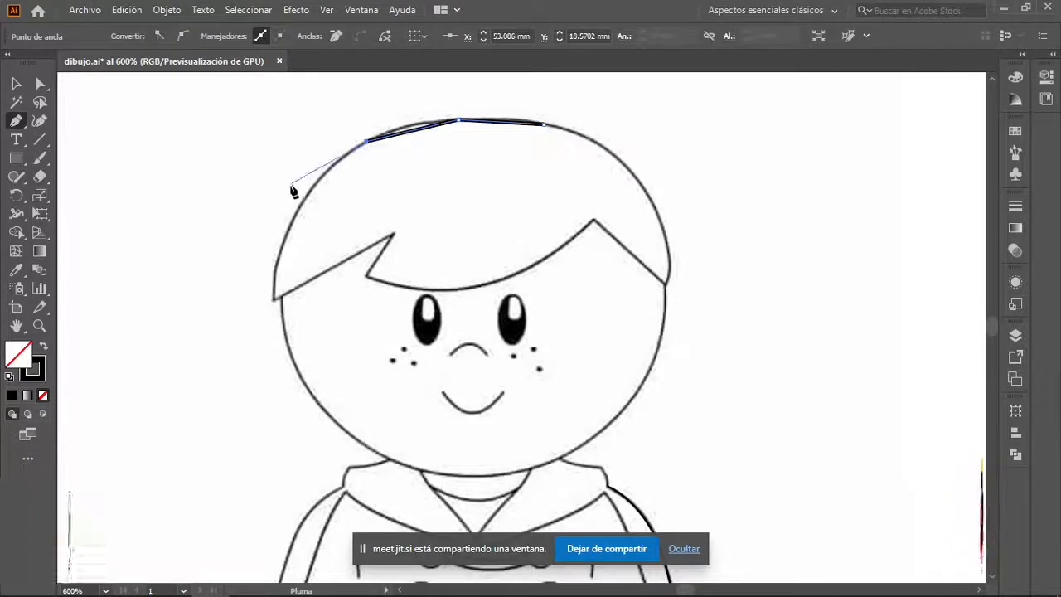
pyautogui.click(320, 178)
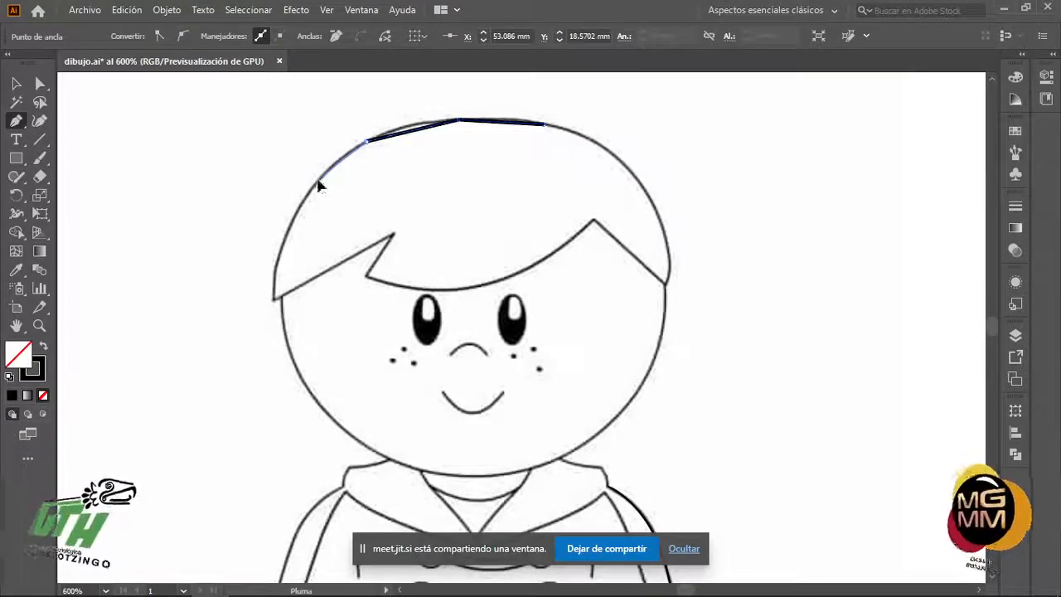
pyautogui.click(287, 229)
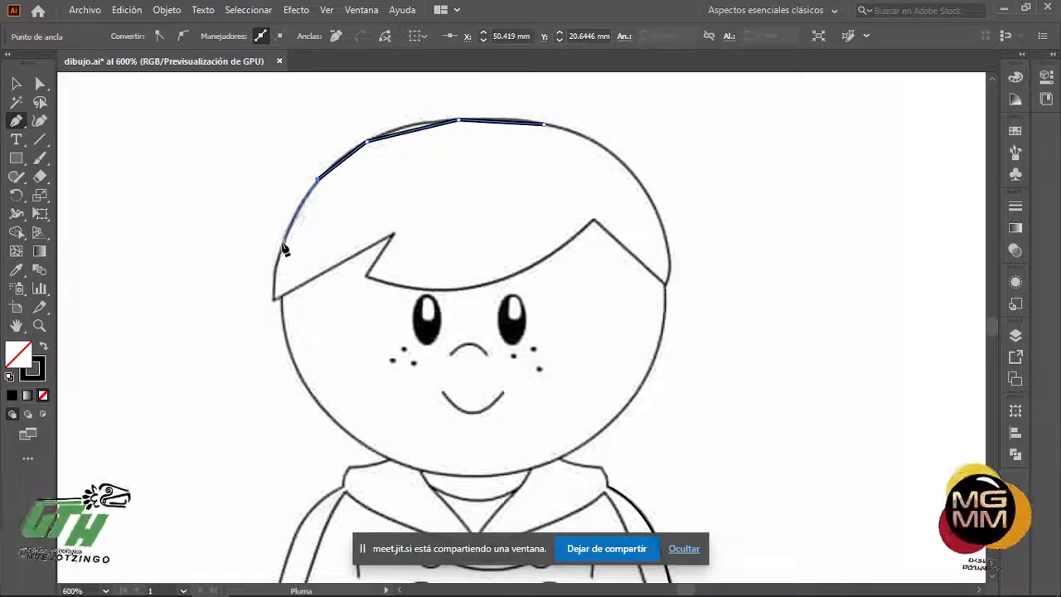
pyautogui.click(279, 242)
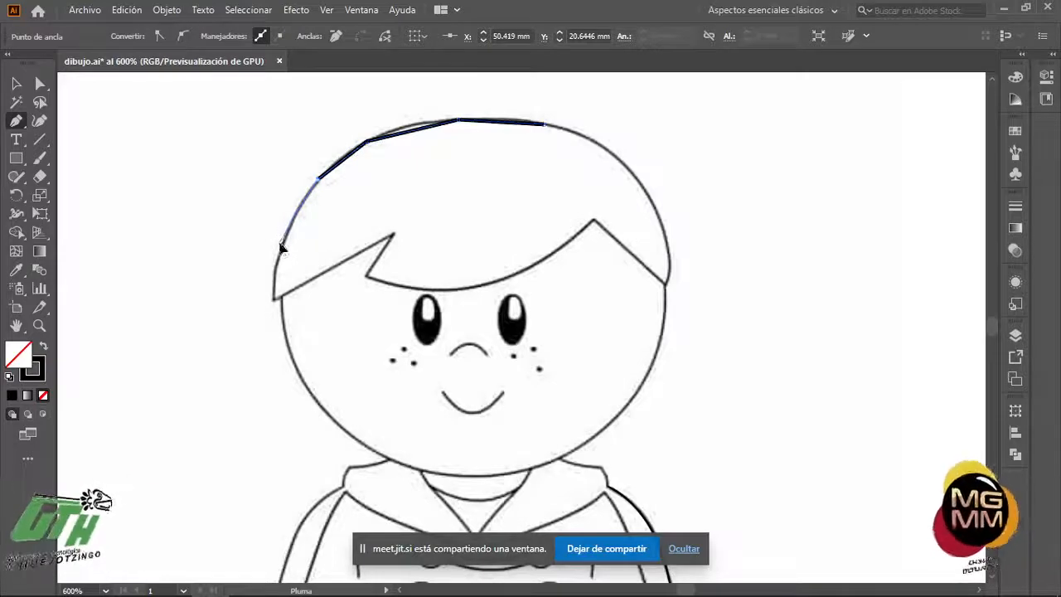
pyautogui.click(276, 296)
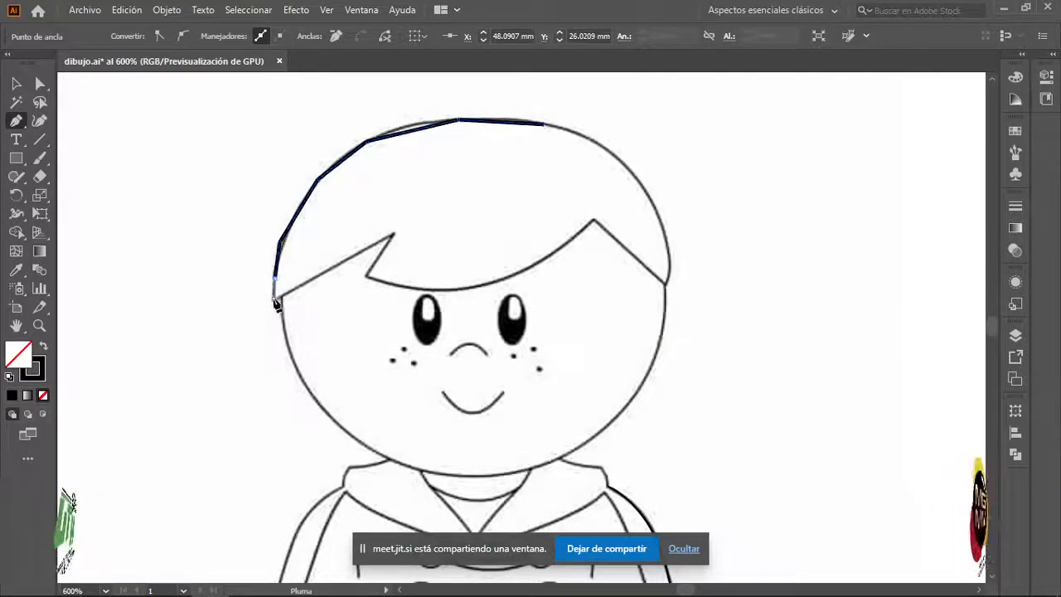
pyautogui.click(274, 298)
# - Continue the hair path along the fringe with straight segments, through its notch and peak to the lower-right tip
pyautogui.click(394, 236)
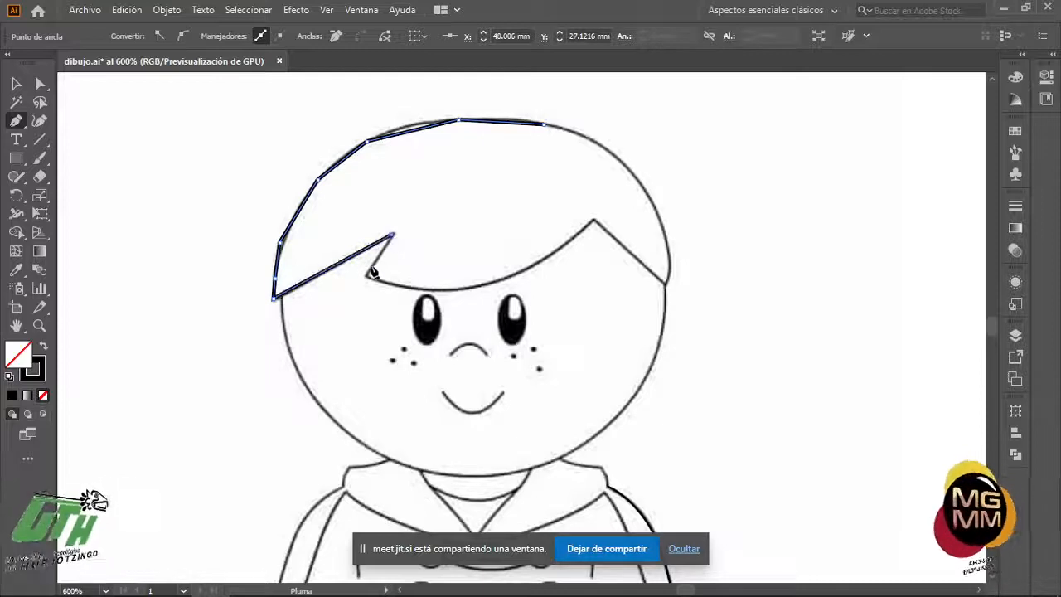
pyautogui.click(365, 275)
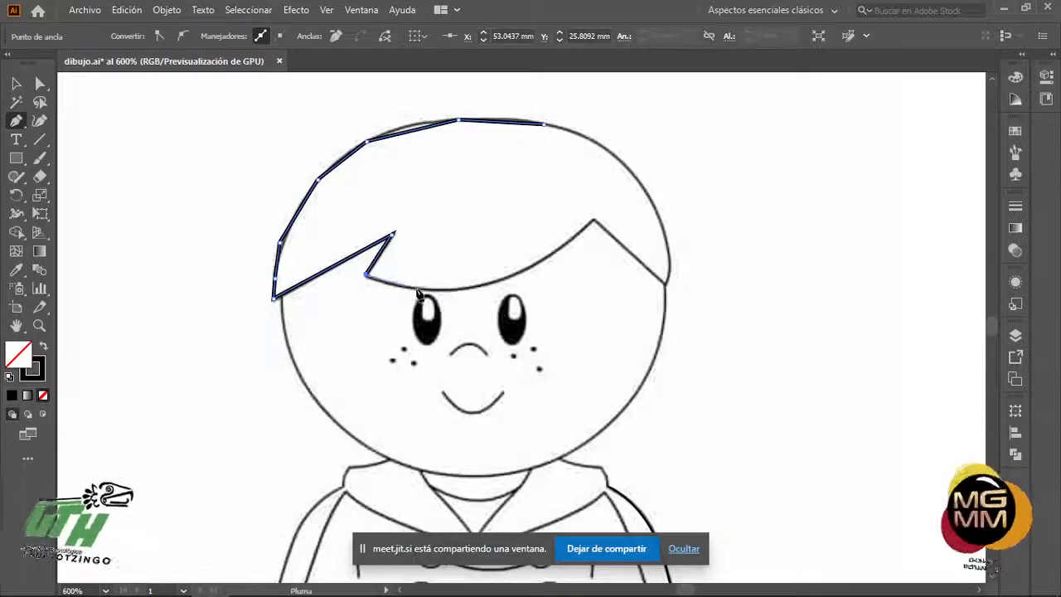
pyautogui.click(408, 286)
pyautogui.click(502, 280)
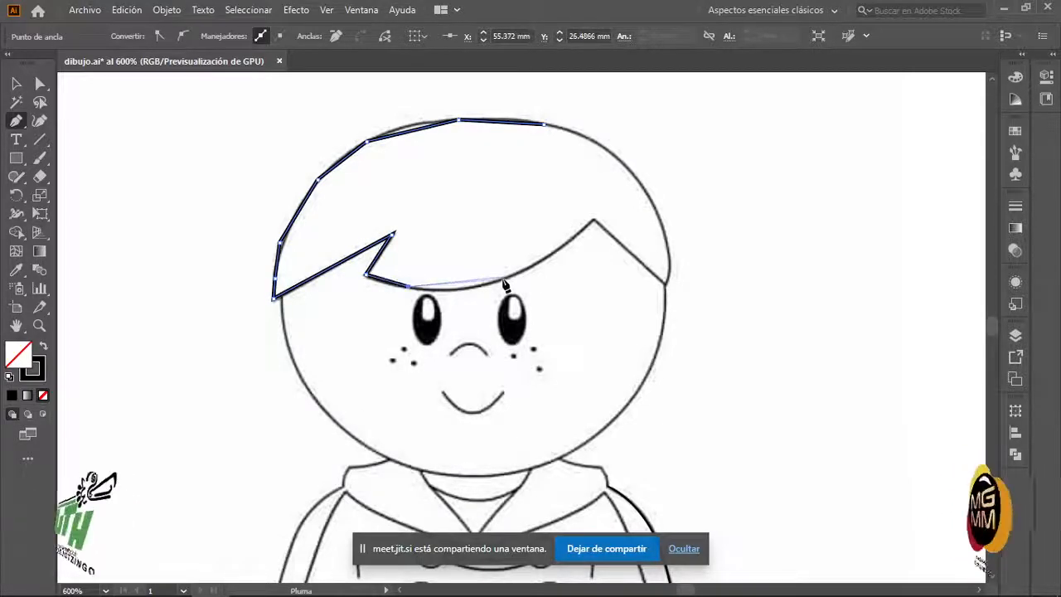
pyautogui.click(592, 224)
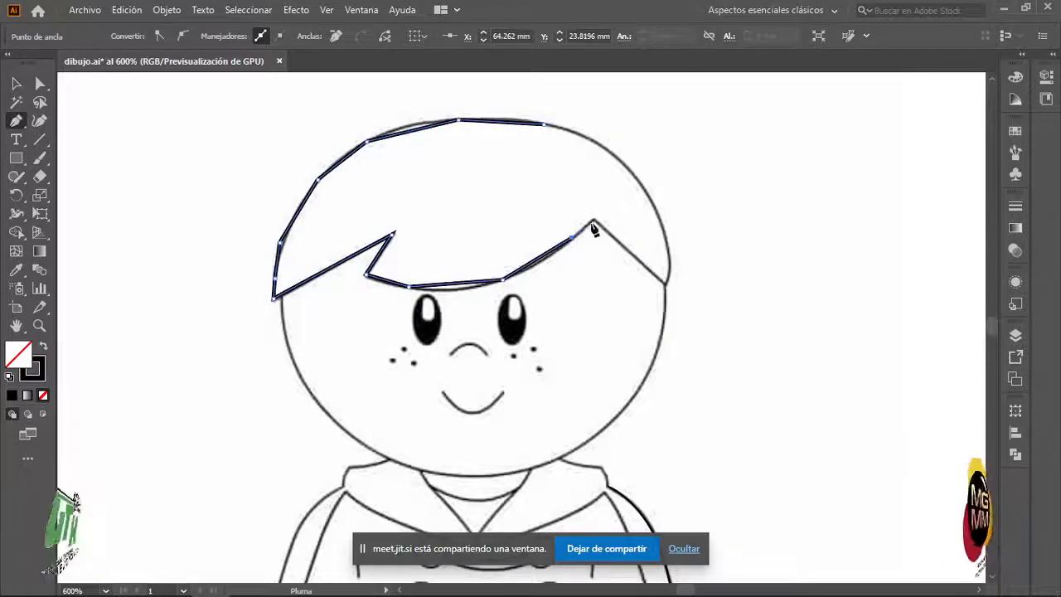
pyautogui.click(667, 284)
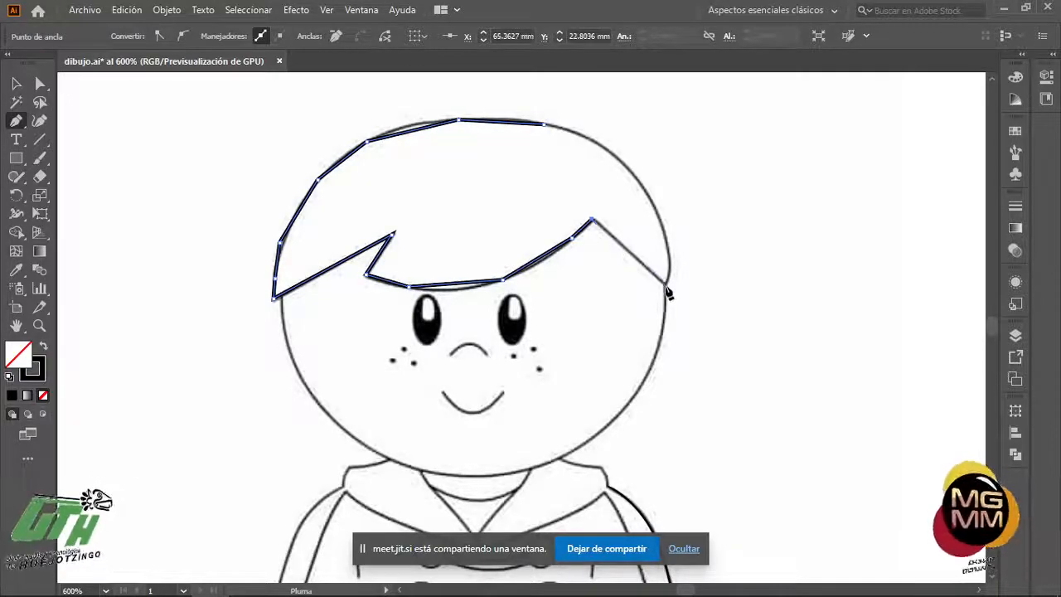
pyautogui.click(667, 285)
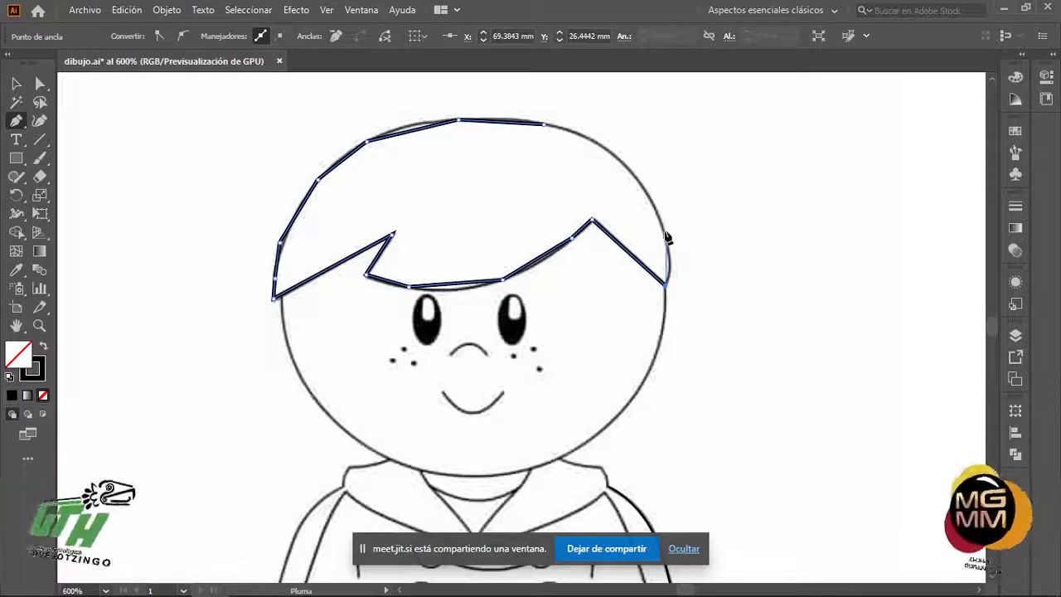
# - Trace the right side of the hair upward with straight segments and close the path at its starting anchor on the crown
pyautogui.click(663, 229)
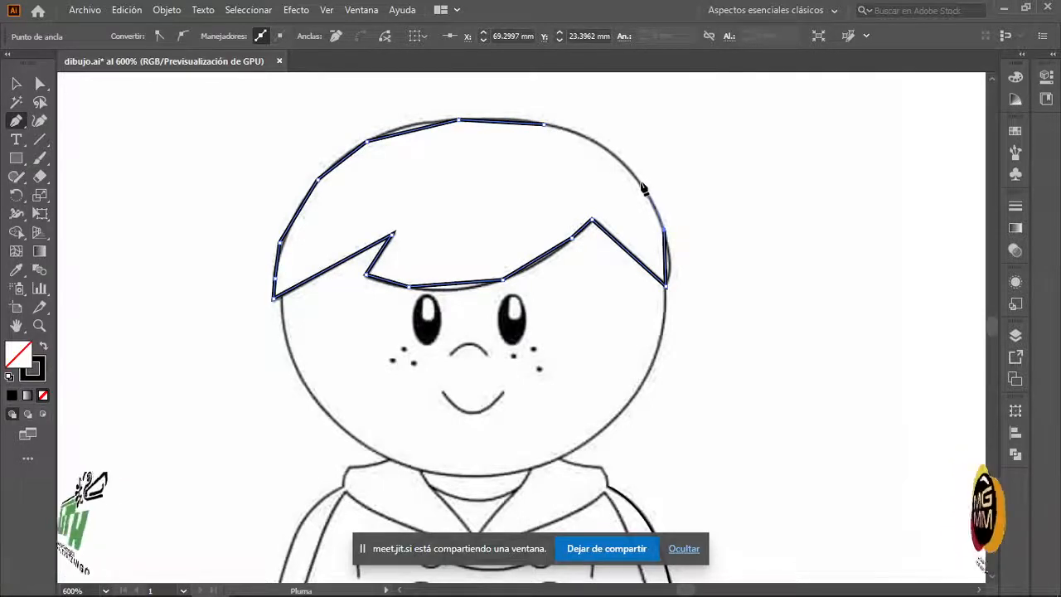
pyautogui.click(638, 179)
pyautogui.click(587, 136)
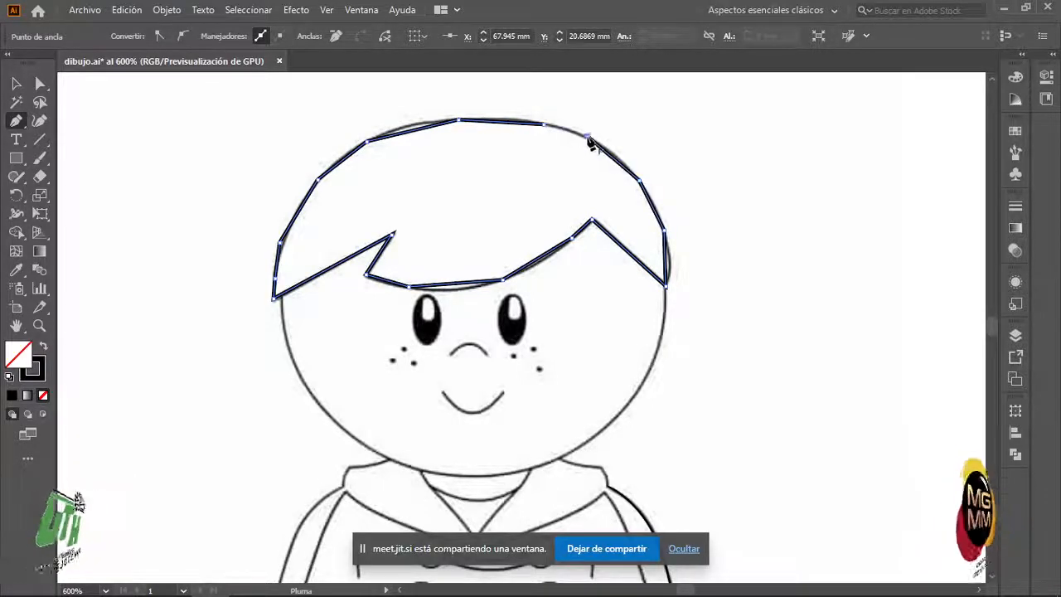
pyautogui.click(544, 125)
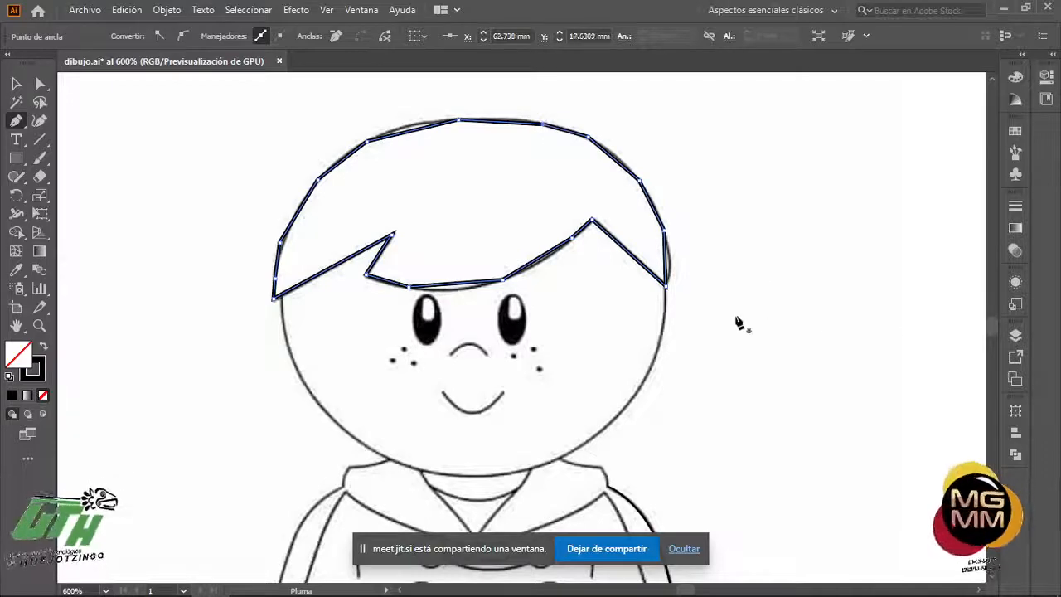
# - Move the closed hair path beside the prince to show it separately, and bring it back over the drawn hair
pyautogui.press('v')
pyautogui.moveTo(618, 246); pyautogui.dragTo(1052, 246)
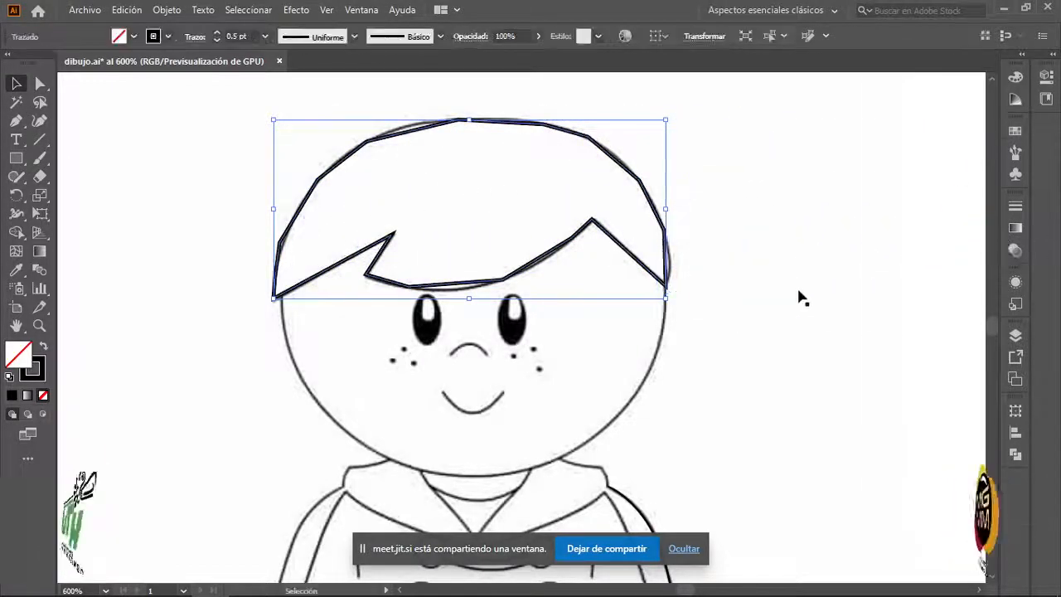
pyautogui.scroll(-2, 703, 343)
pyautogui.moveTo(617, 305); pyautogui.dragTo(386, 294)
pyautogui.click(421, 373)
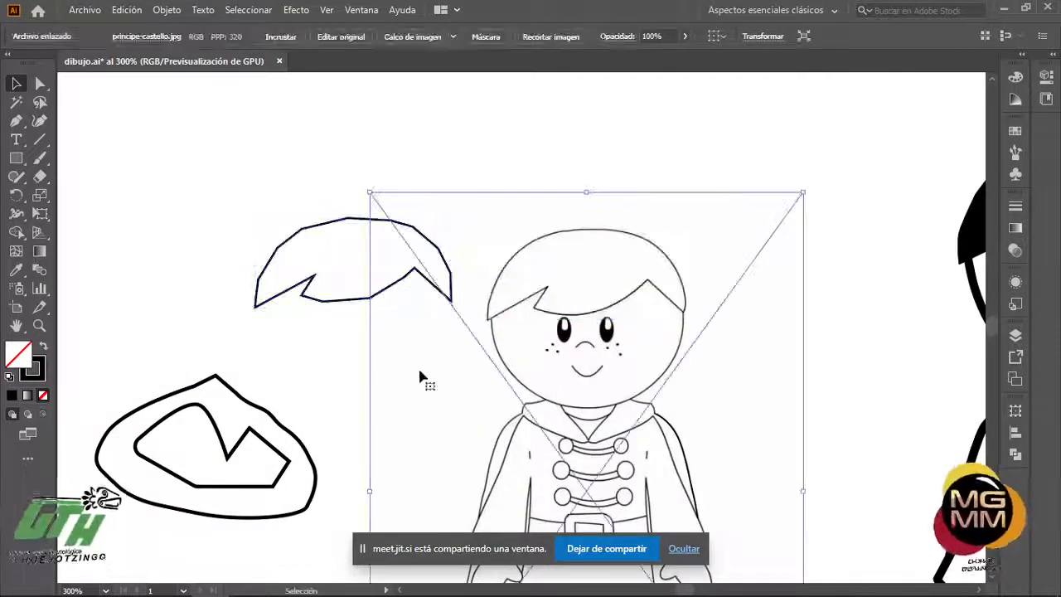
pyautogui.scroll(1, 727, 316)
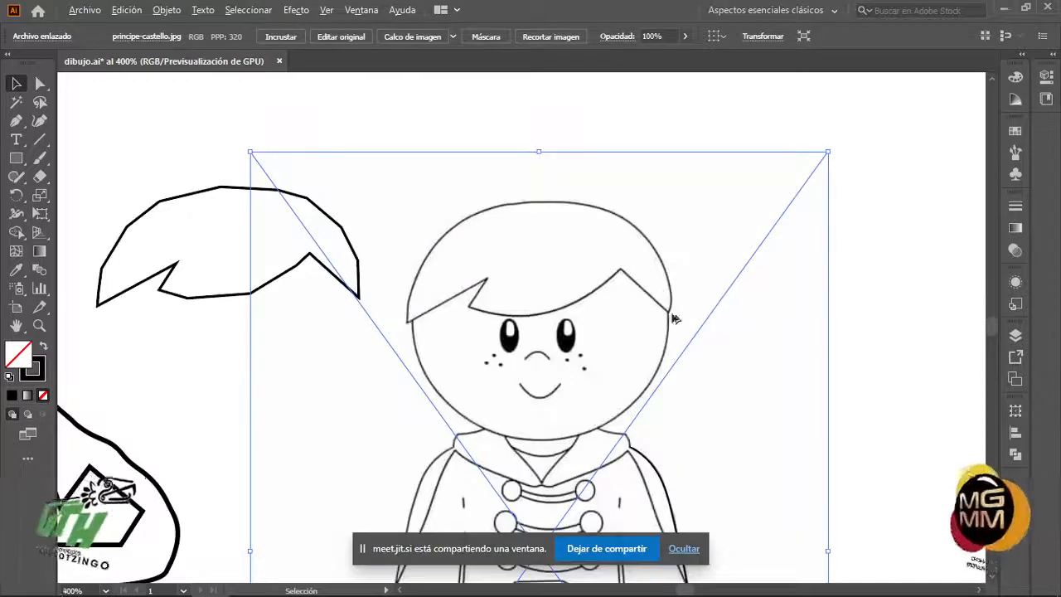
pyautogui.moveTo(237, 288); pyautogui.dragTo(547, 304)
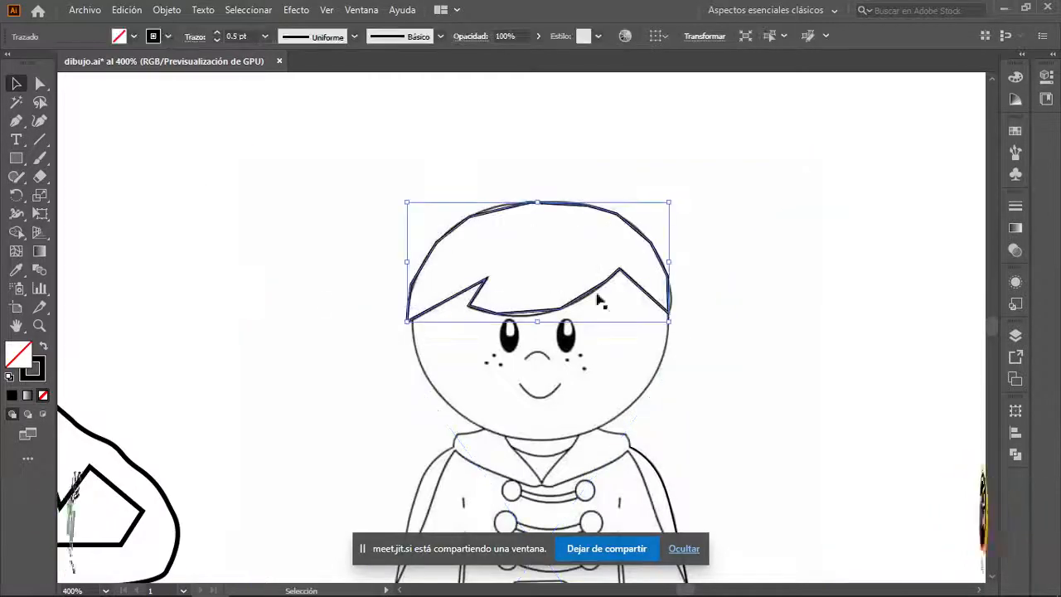
# - Select the hair path's anchors along the crown and right side with Direct Selection, excluding the lower-right tip
pyautogui.scroll(1, 741, 280)
pyautogui.press('space')
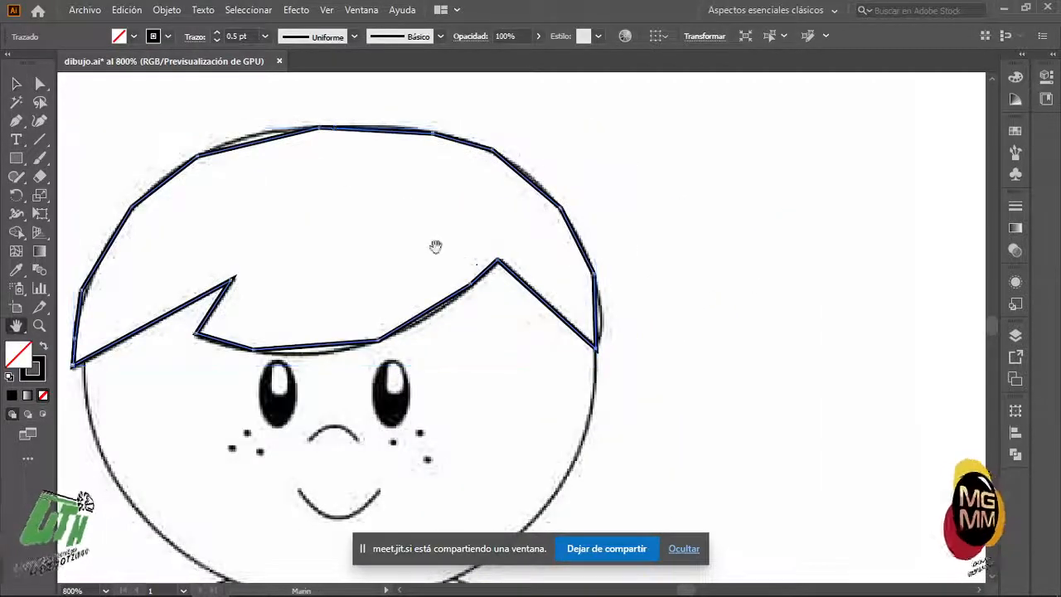
pyautogui.moveTo(434, 244); pyautogui.dragTo(618, 263)
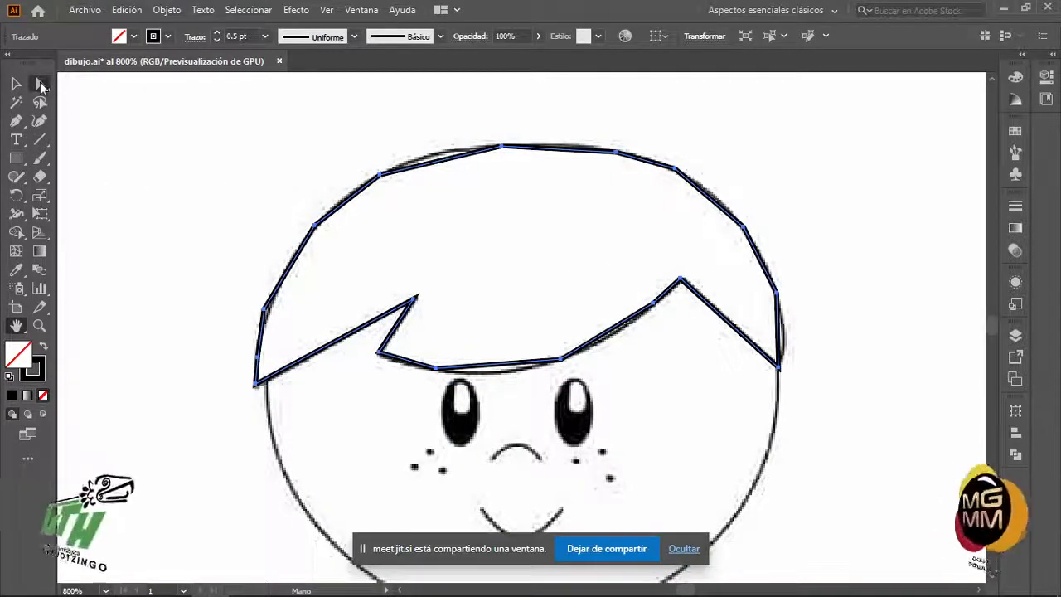
pyautogui.click(41, 85)
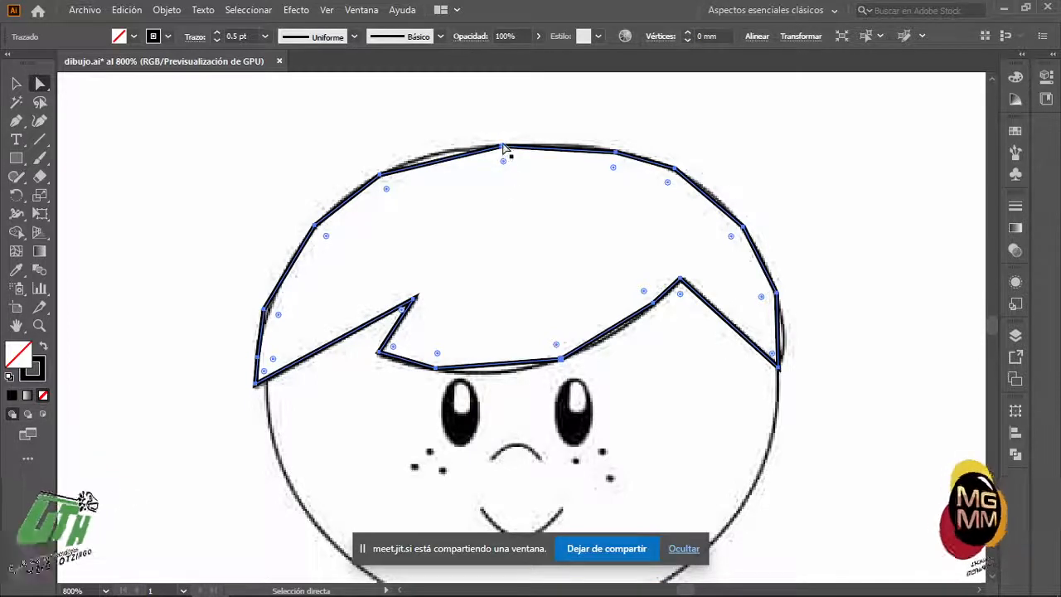
pyautogui.click(381, 176)
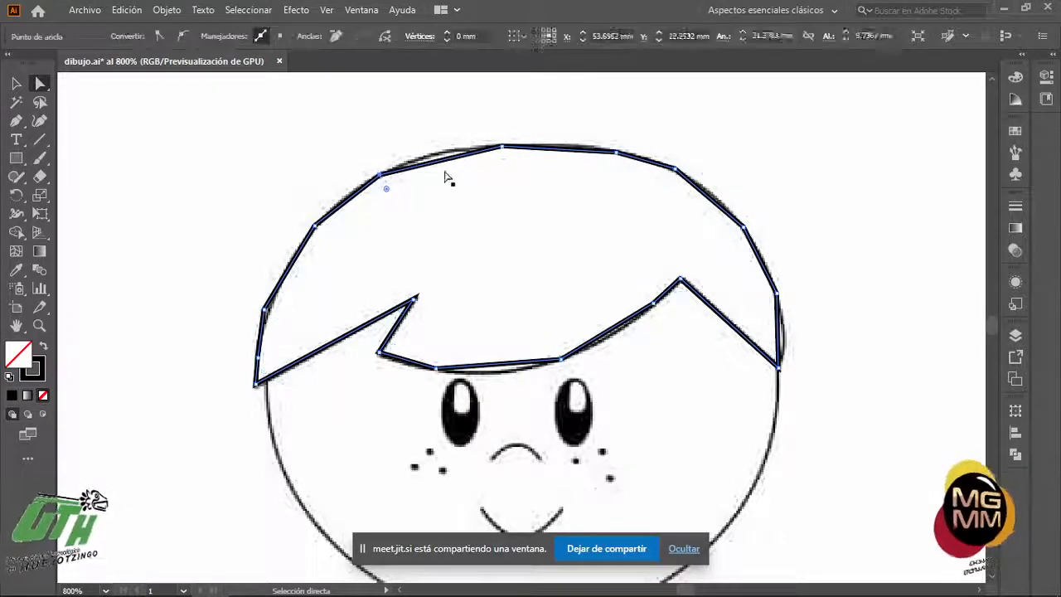
pyautogui.keyDown('shift'); pyautogui.click(502, 148); pyautogui.keyUp('shift')
pyautogui.keyDown('shift'); pyautogui.click(616, 153); pyautogui.keyUp('shift')
pyautogui.keyDown('shift'); pyautogui.click(674, 169); pyautogui.keyUp('shift')
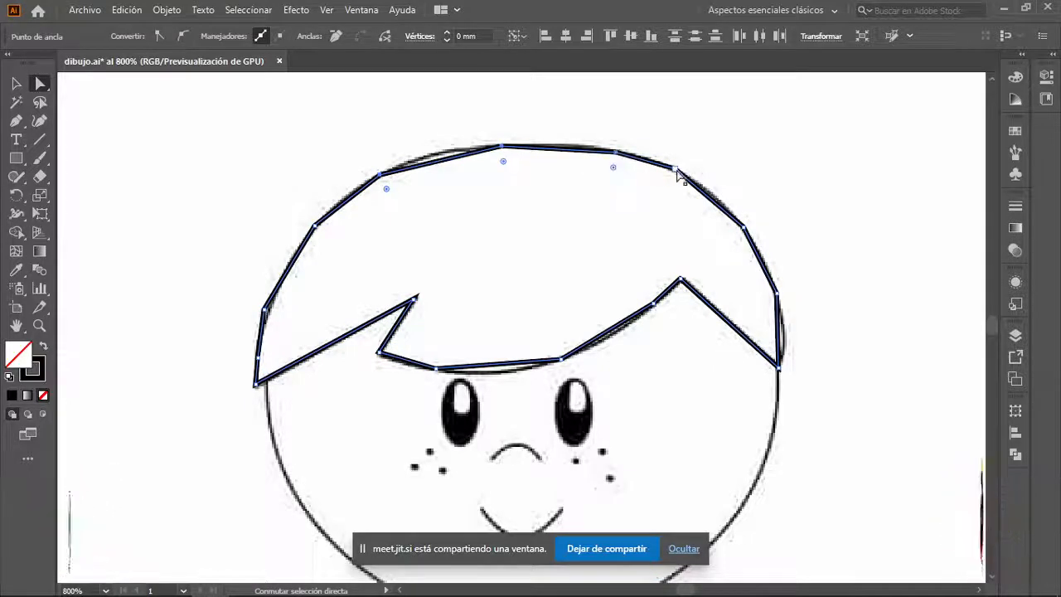
pyautogui.keyDown('shift'); pyautogui.click(744, 228); pyautogui.keyUp('shift')
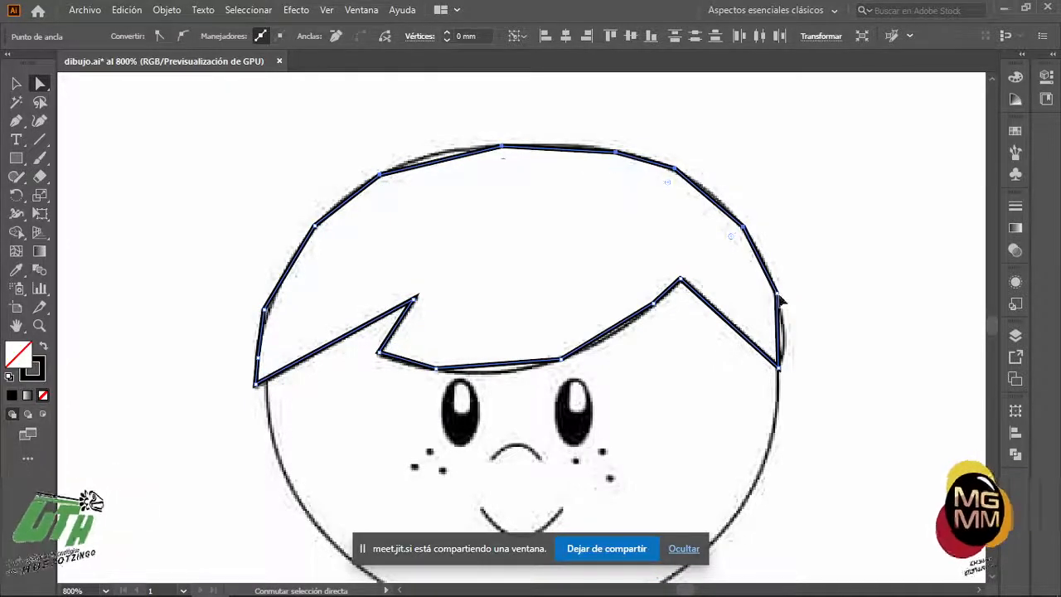
pyautogui.keyDown('shift'); pyautogui.click(776, 293); pyautogui.keyUp('shift')
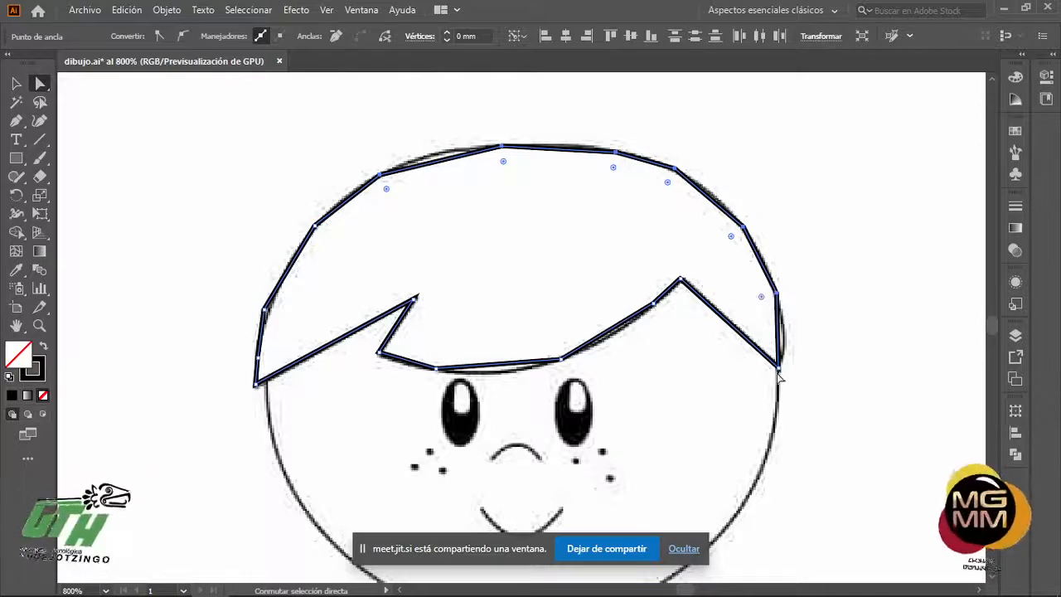
# - Add the fringe's curve anchors and the left-side anchors to the selection, leaving the hair's sharp tips unselected
pyautogui.keyDown('shift'); pyautogui.click(436, 370); pyautogui.keyUp('shift')
pyautogui.keyDown('shift'); pyautogui.click(561, 360); pyautogui.keyUp('shift')
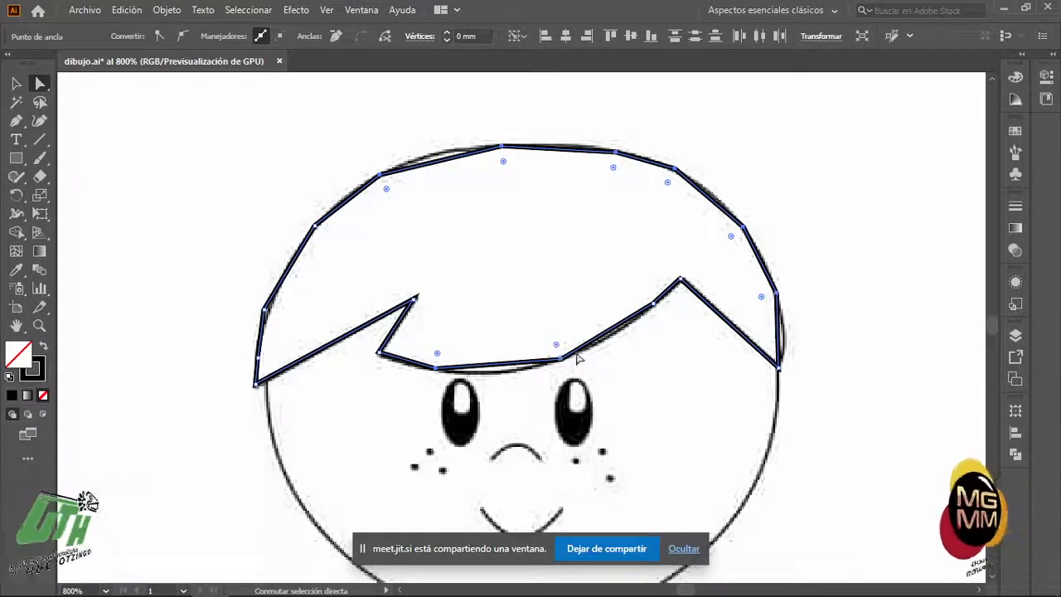
pyautogui.keyDown('shift'); pyautogui.click(654, 305); pyautogui.keyUp('shift')
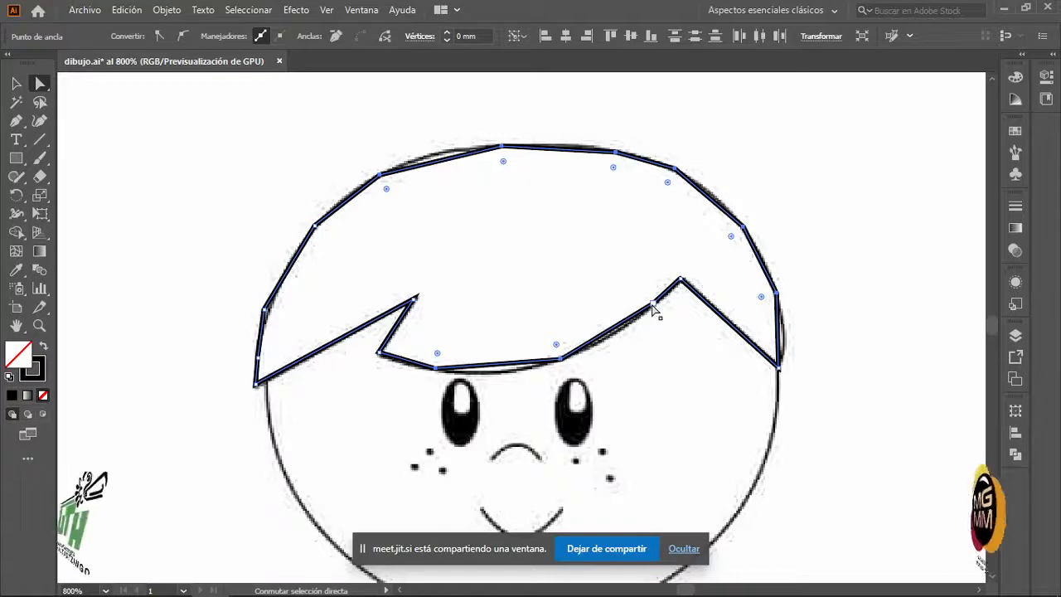
pyautogui.keyDown('shift'); pyautogui.click(315, 226); pyautogui.keyUp('shift')
pyautogui.keyDown('shift'); pyautogui.click(265, 310); pyautogui.keyUp('shift')
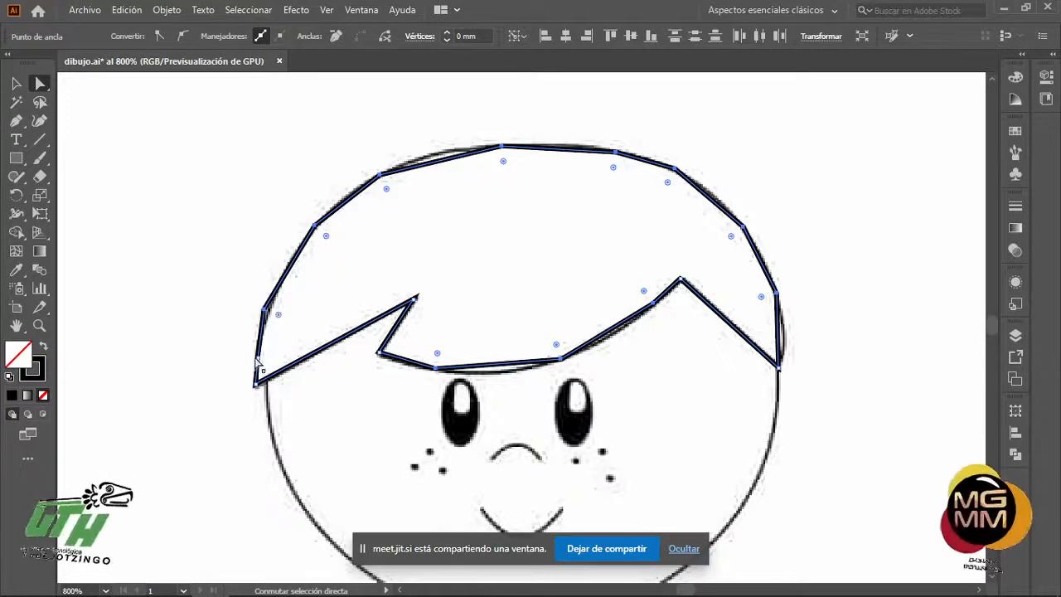
# - Try converting the selected hair anchors to smooth points, and deselect the path to check the curves
pyautogui.click(181, 37)
pyautogui.click(924, 408)
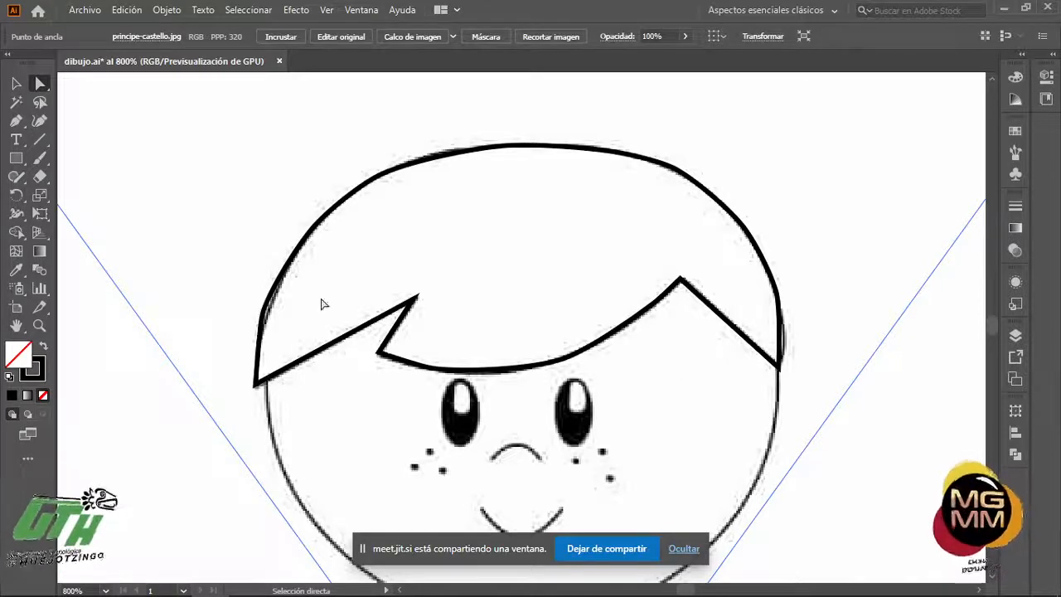
pyautogui.click(432, 332)
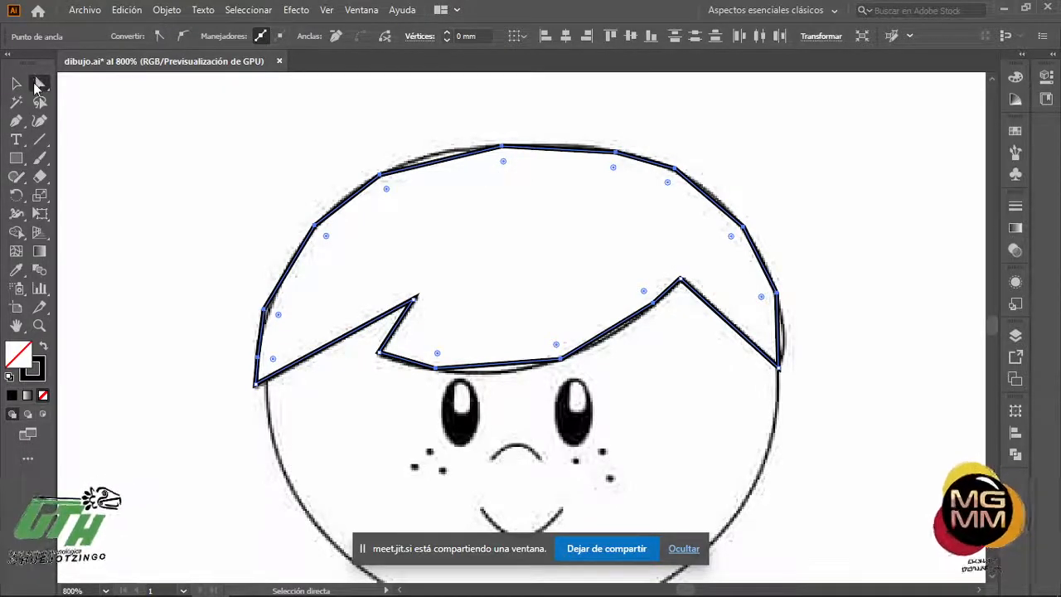
# - Try converting the selected hair anchors to smooth points, and undo the conversion back to straight segments
pyautogui.click(180, 37)
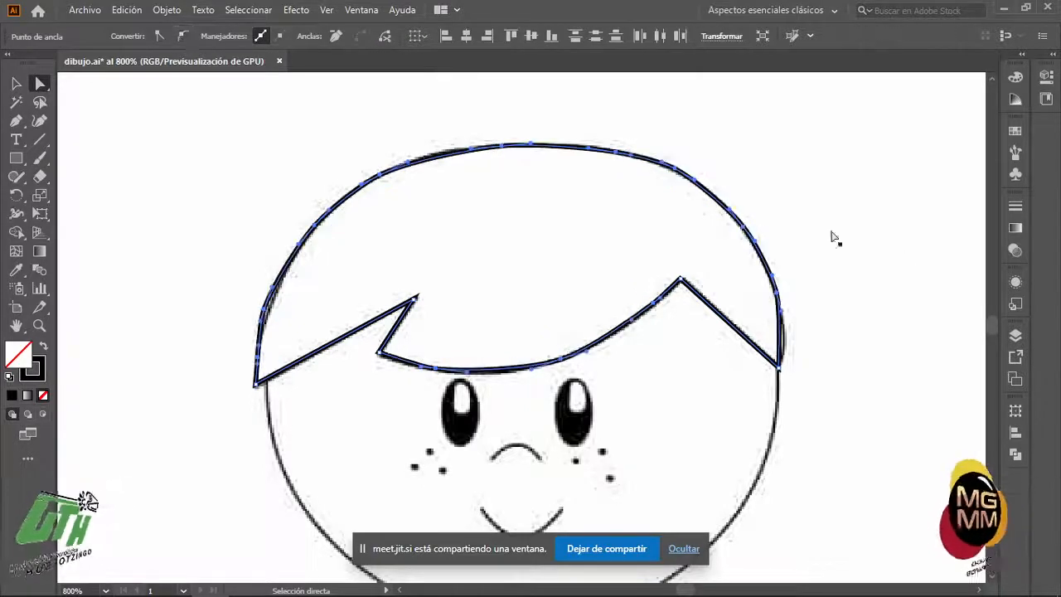
pyautogui.click(874, 267)
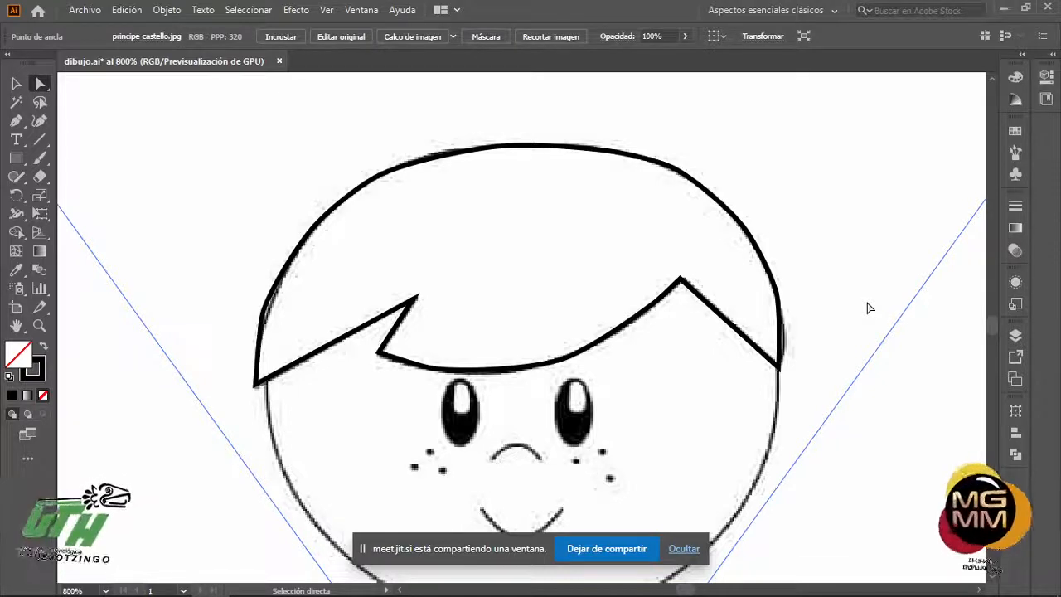
pyautogui.hotkey('ctrl', 'z')
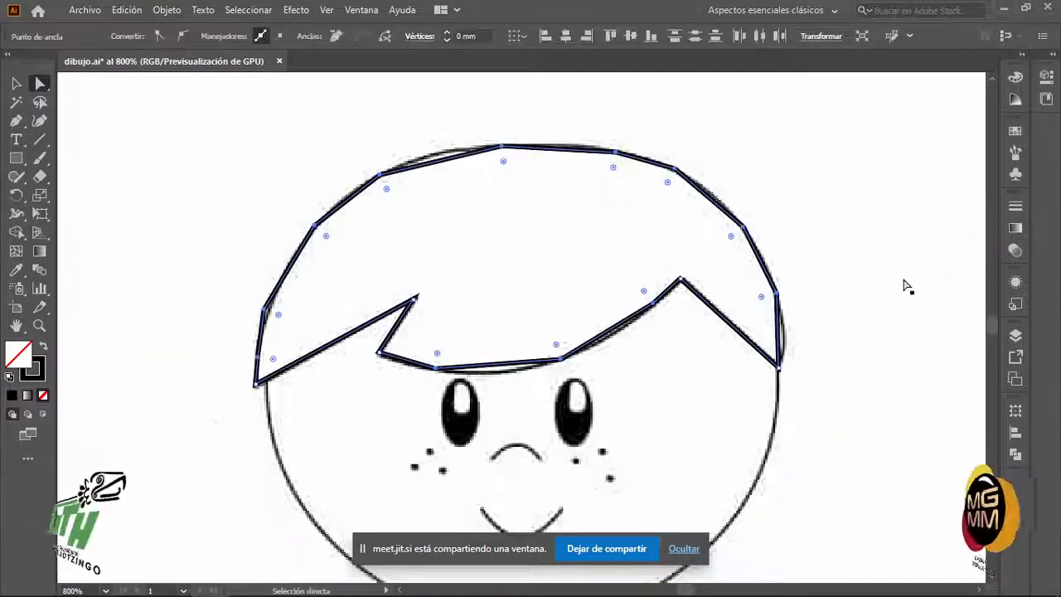
# - Reselect the hair path's anchors along the left side, crown and right side, excluding the sharp lower tips
pyautogui.click(907, 285)
pyautogui.click(749, 232)
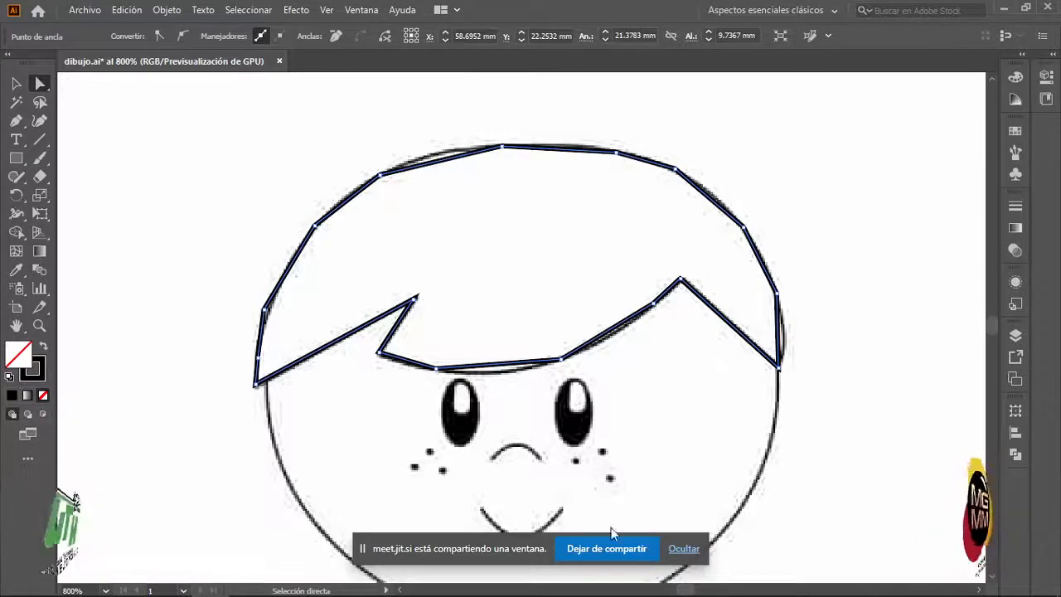
pyautogui.click(257, 359)
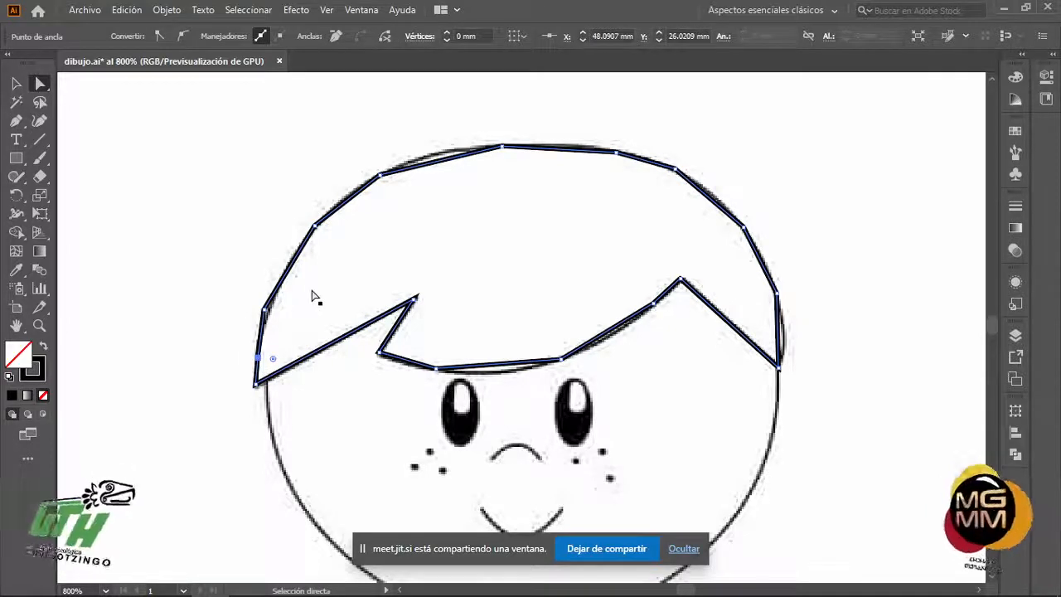
pyautogui.keyDown('shift'); pyautogui.click(264, 309); pyautogui.keyUp('shift')
pyautogui.keyDown('shift'); pyautogui.click(316, 227); pyautogui.keyUp('shift')
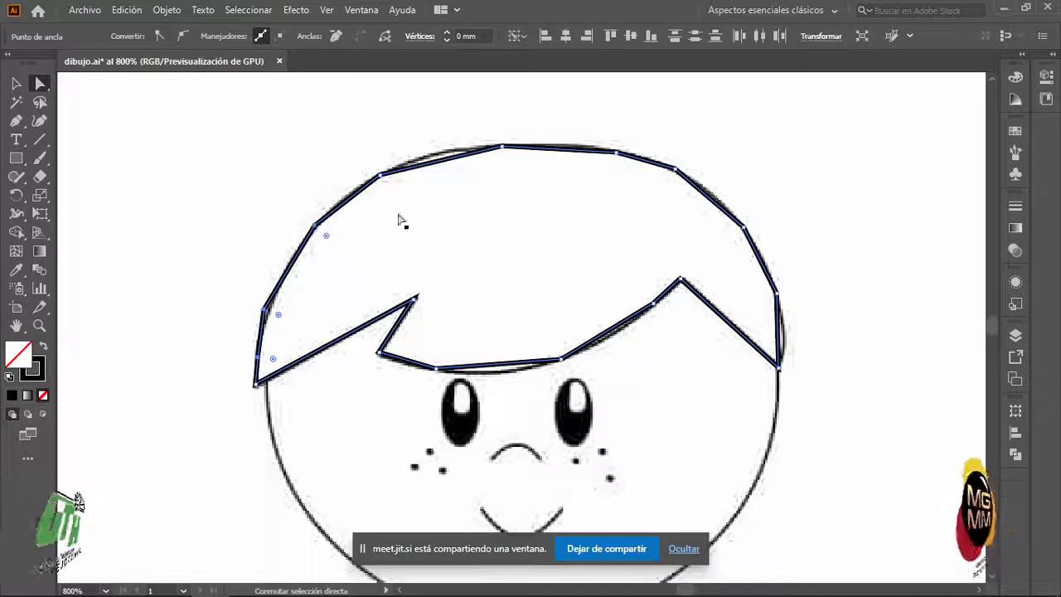
pyautogui.keyDown('shift'); pyautogui.click(381, 175); pyautogui.keyUp('shift')
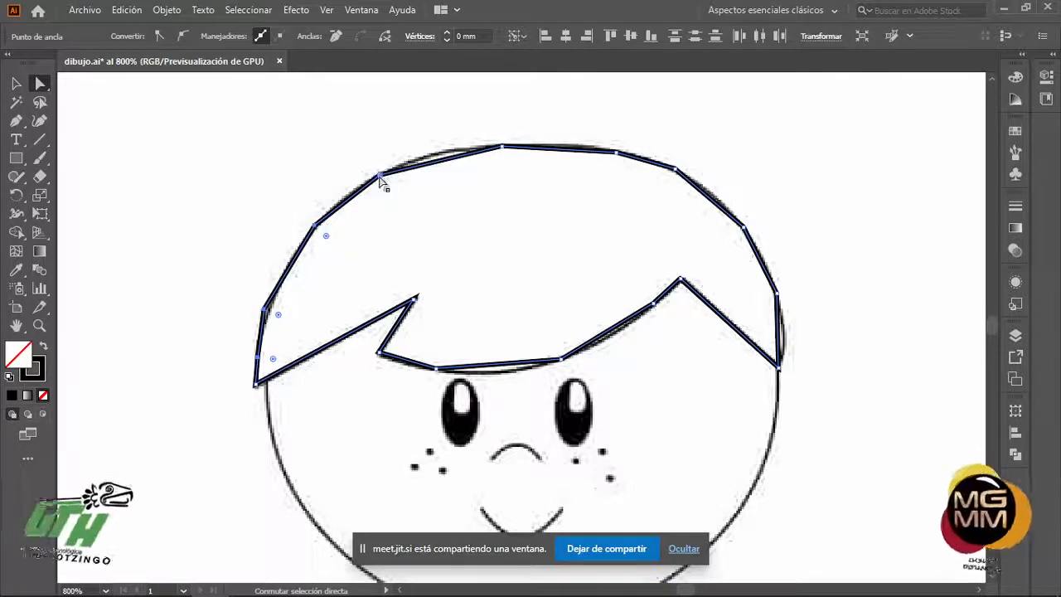
pyautogui.keyDown('shift'); pyautogui.click(502, 146); pyautogui.keyUp('shift')
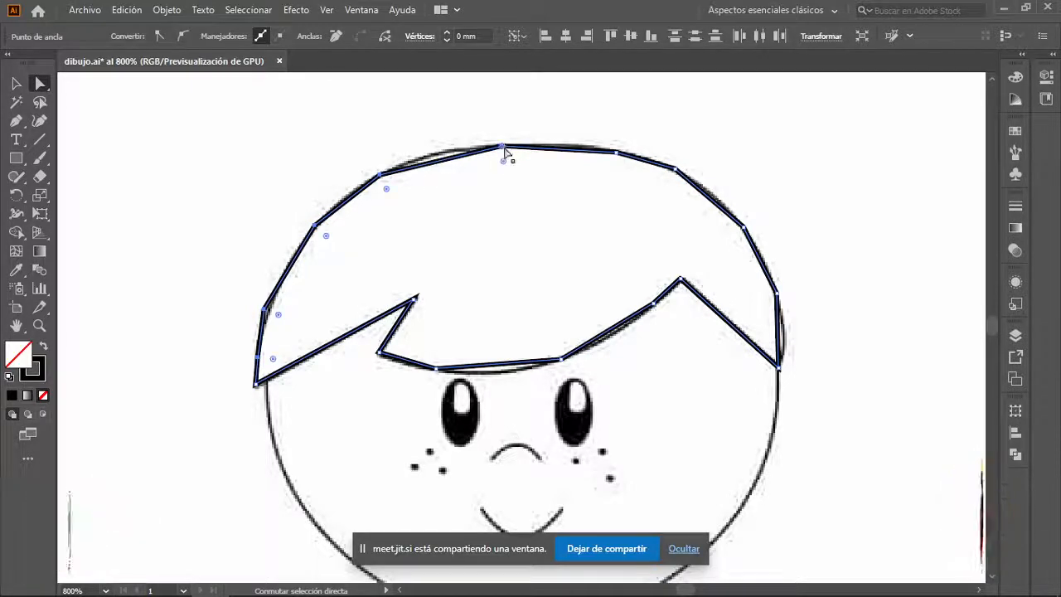
pyautogui.keyDown('shift'); pyautogui.click(616, 153); pyautogui.keyUp('shift')
pyautogui.keyDown('shift'); pyautogui.click(676, 170); pyautogui.keyUp('shift')
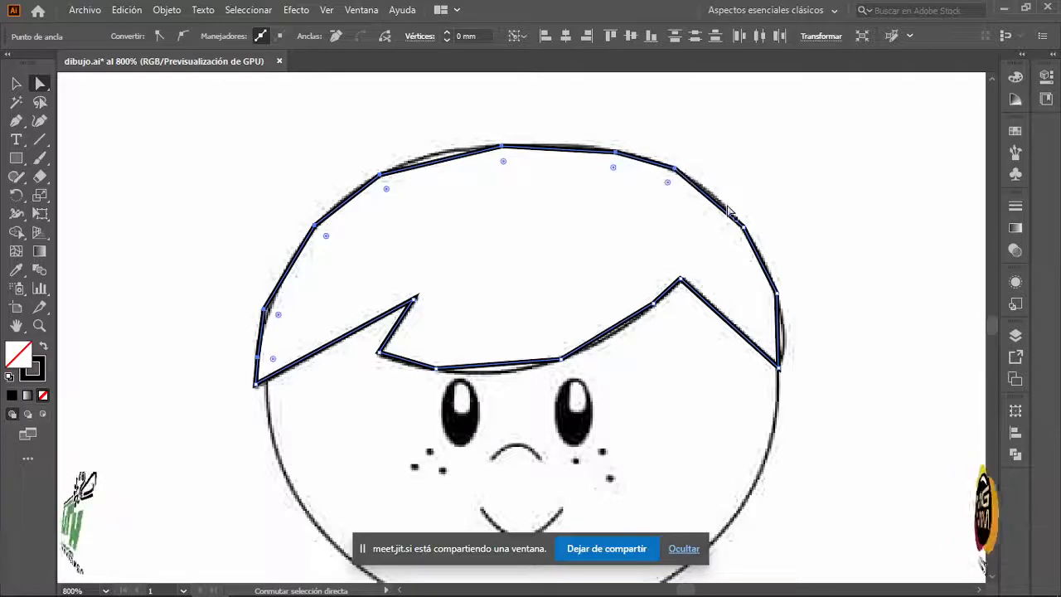
pyautogui.keyDown('shift'); pyautogui.click(743, 226); pyautogui.keyUp('shift')
pyautogui.keyDown('shift'); pyautogui.click(776, 293); pyautogui.keyUp('shift')
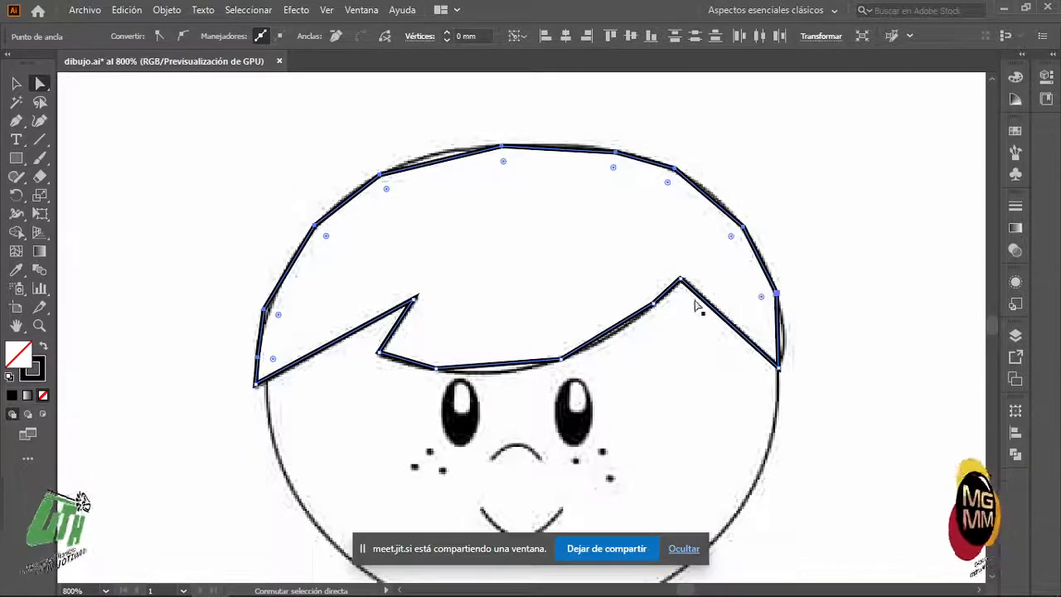
# - Add the fringe's three curve anchors to the selection, convert all selected anchors to smooth points, and deselect the path
pyautogui.keyDown('shift'); pyautogui.click(653, 304); pyautogui.keyUp('shift')
pyautogui.keyDown('shift'); pyautogui.click(562, 360); pyautogui.keyUp('shift')
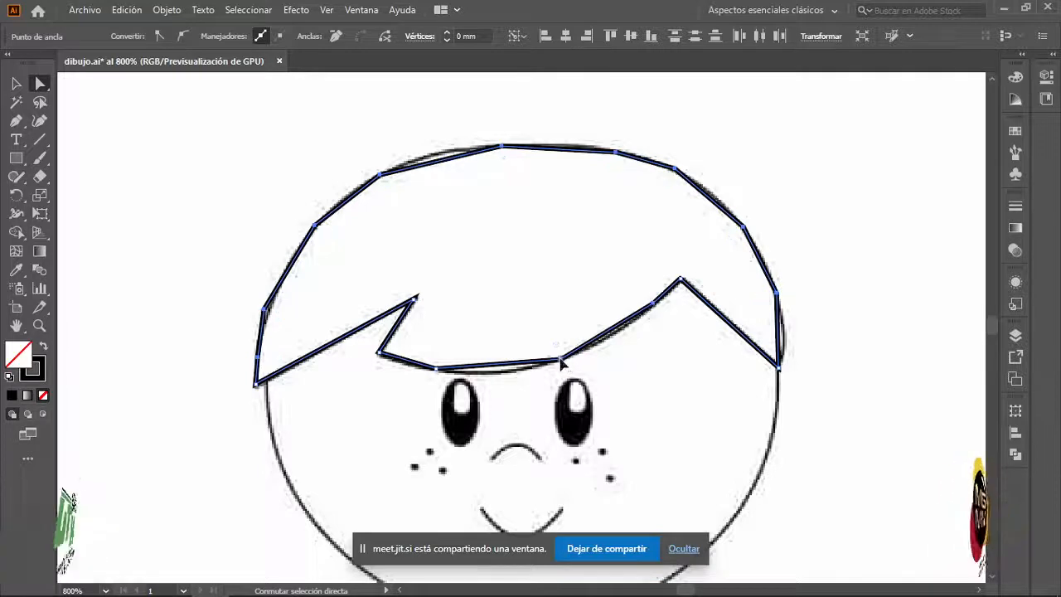
pyautogui.keyDown('shift'); pyautogui.click(436, 368); pyautogui.keyUp('shift')
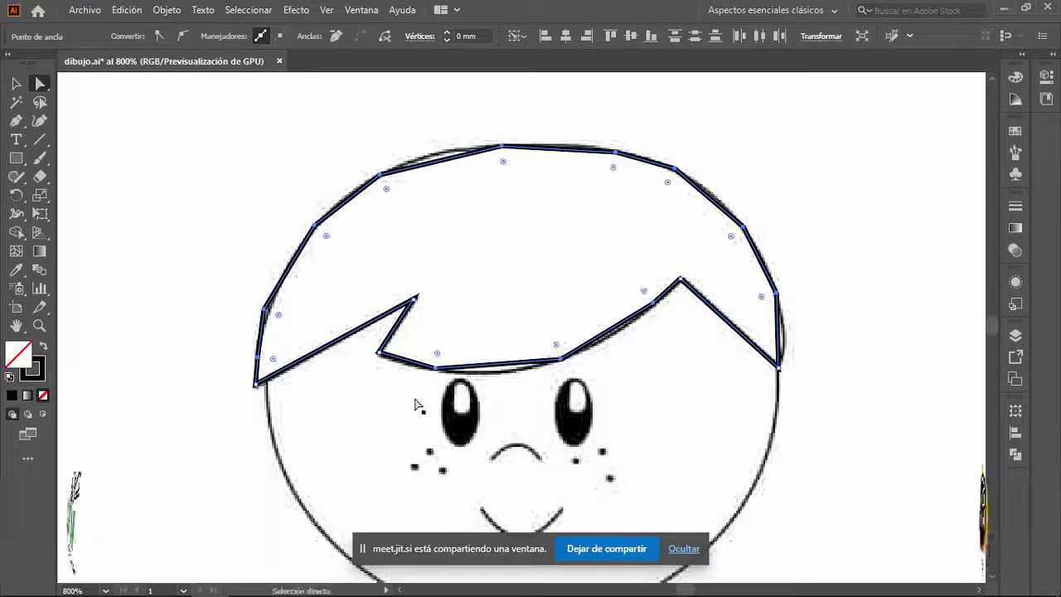
pyautogui.click(182, 39)
pyautogui.click(895, 272)
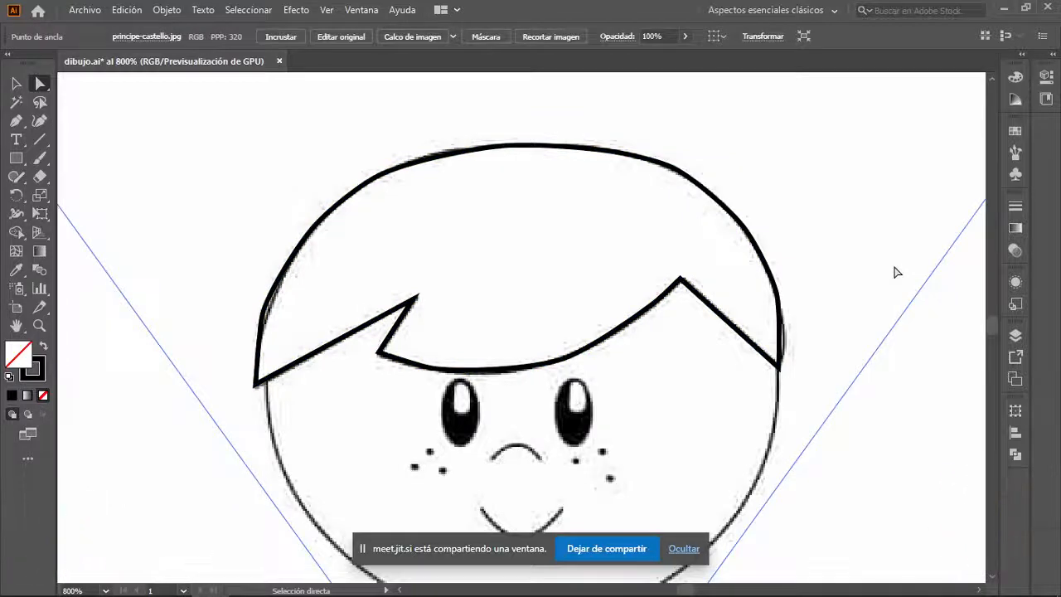
# - Move the hair path's left-side anchor slightly inward so the curve follows the drawn outline
pyautogui.click(280, 338)
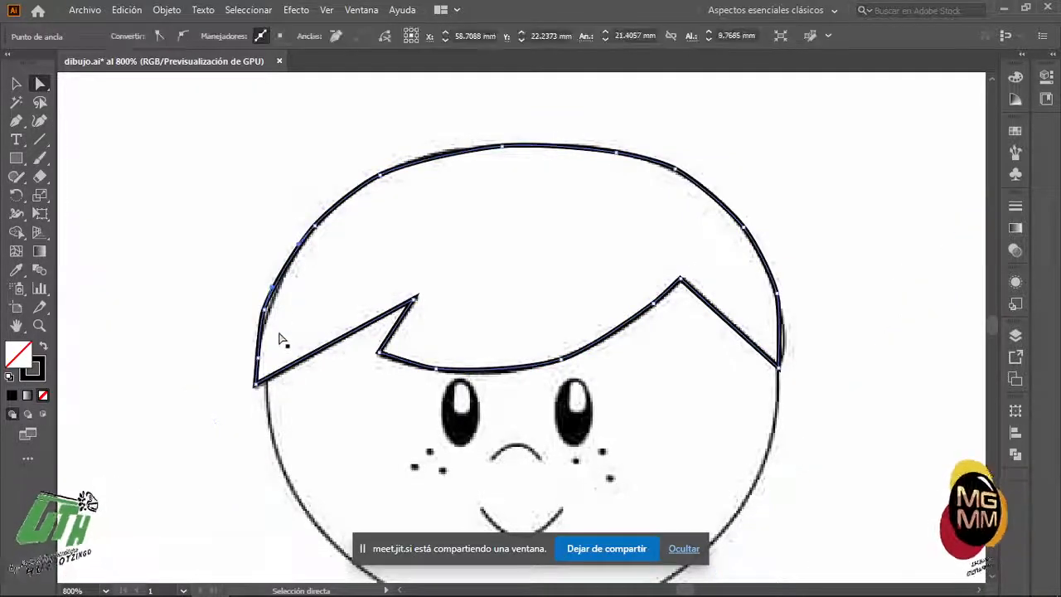
pyautogui.scroll(1, 249, 317)
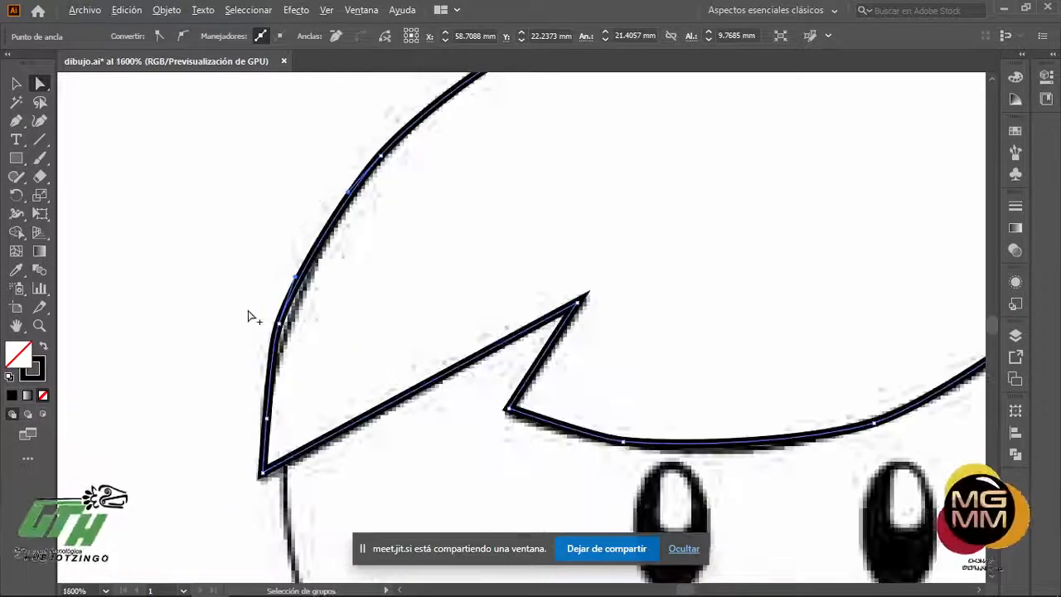
pyautogui.click(279, 324)
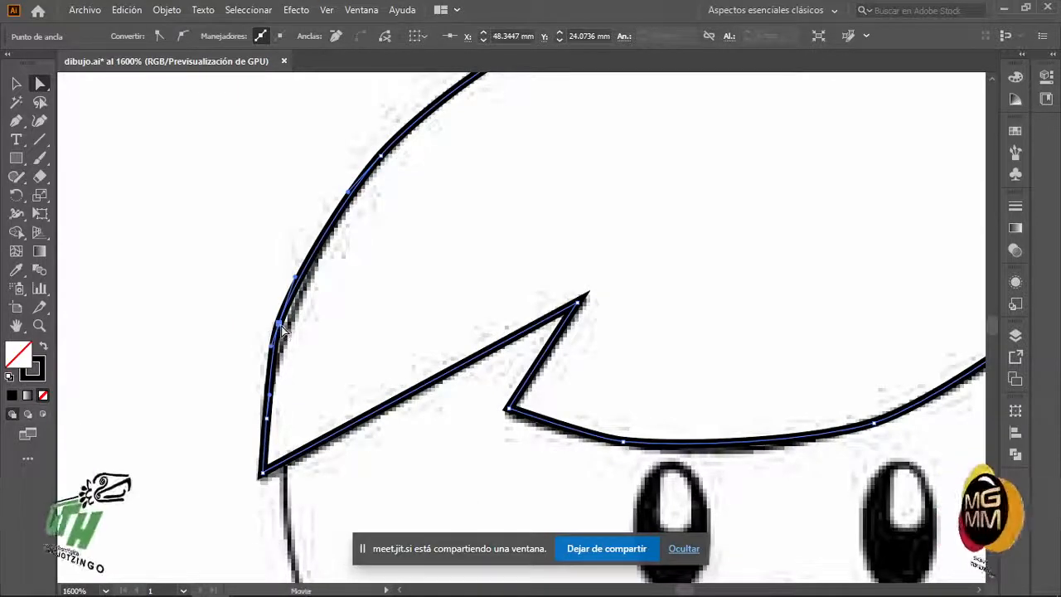
pyautogui.moveTo(281, 325); pyautogui.dragTo(288, 325)
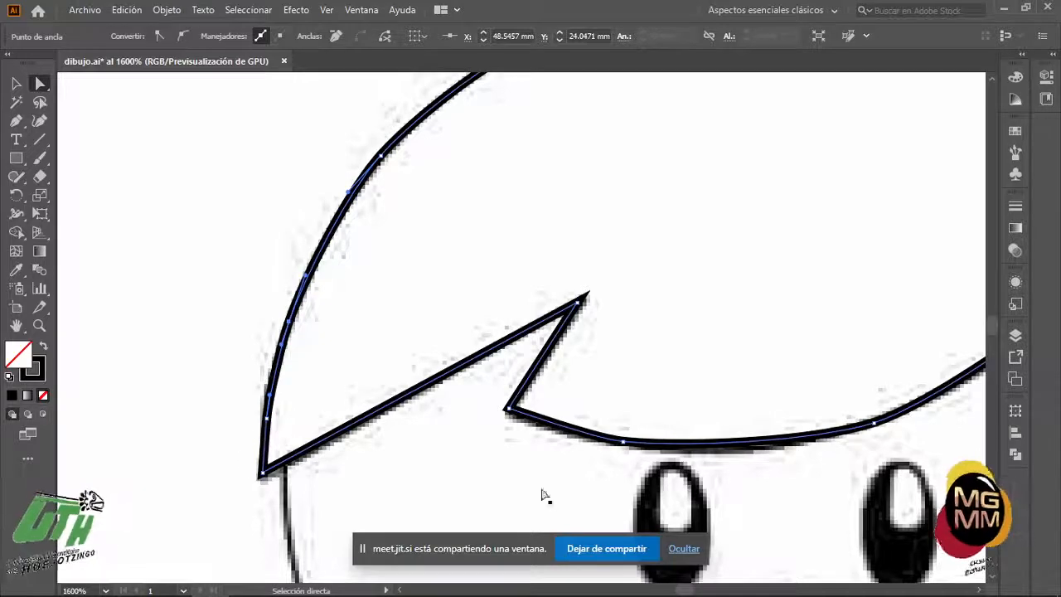
# - Lengthen the lower handle of the right-side hair anchor to bulge the curve down to the right tip, and deselect the path
pyautogui.scroll(-3, 749, 492)
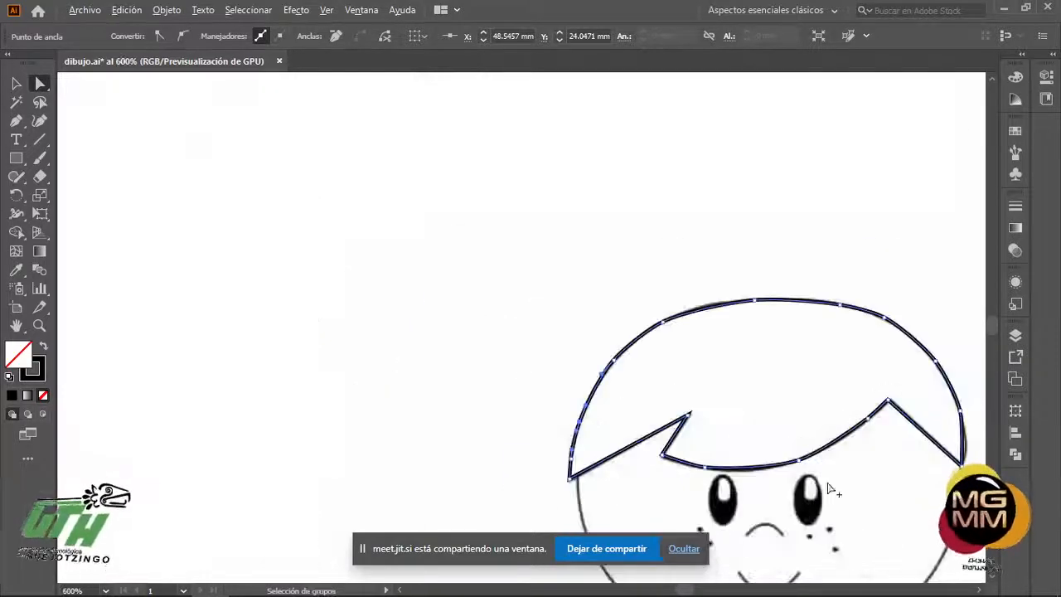
pyautogui.scroll(3, 973, 462)
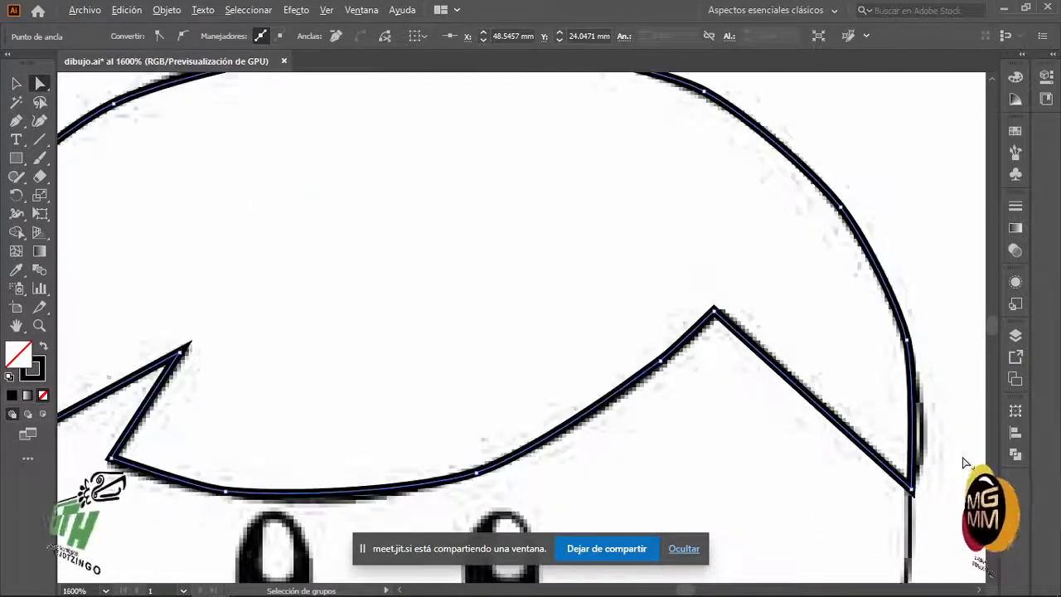
pyautogui.scroll(1, 964, 462)
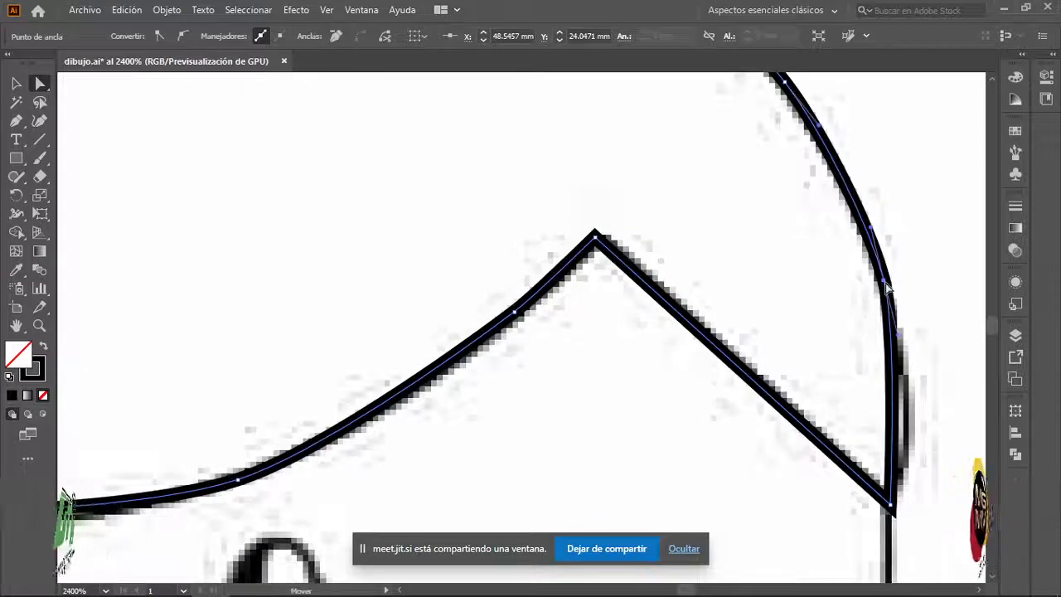
pyautogui.click(893, 319)
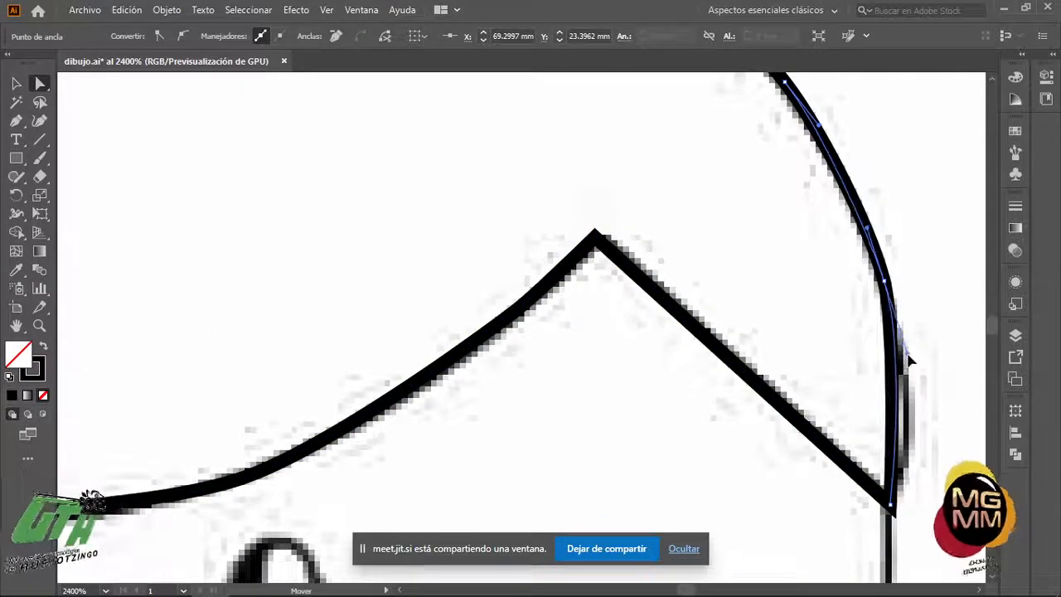
pyautogui.moveTo(908, 355); pyautogui.dragTo(918, 392)
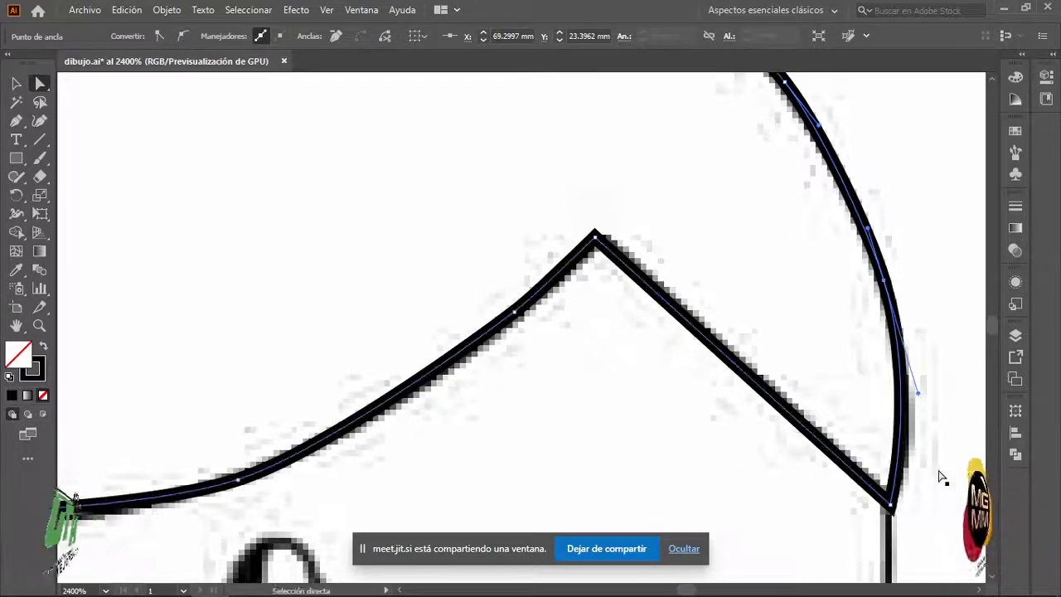
pyautogui.click(857, 500)
pyautogui.scroll(-3, 633, 499)
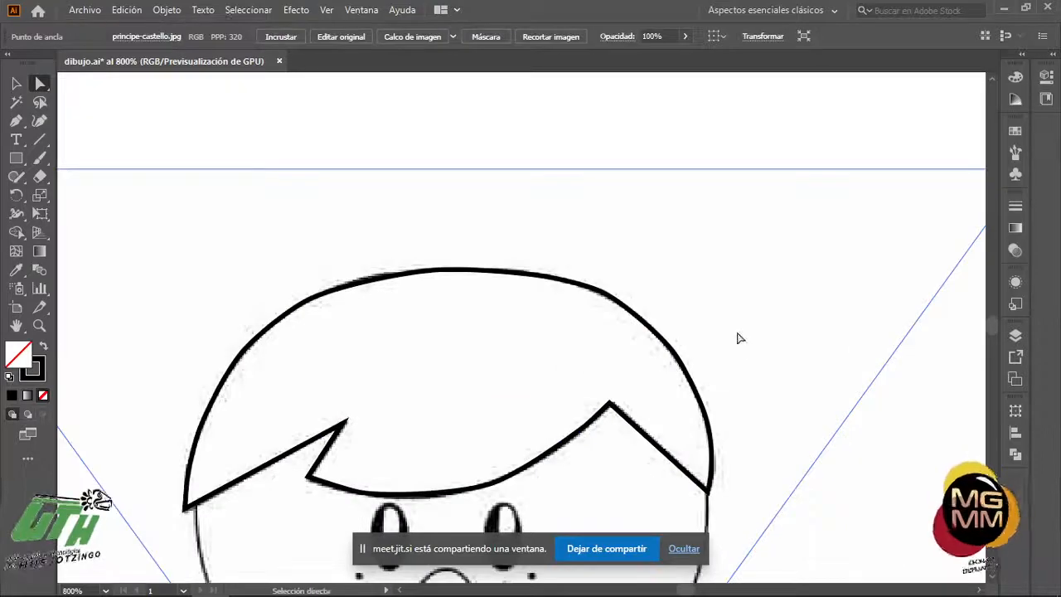
# - Duplicate the finished hair path with the Selection tool, placing the copy above the prince's head, and clear the selection
pyautogui.scroll(-3, 540, 485)
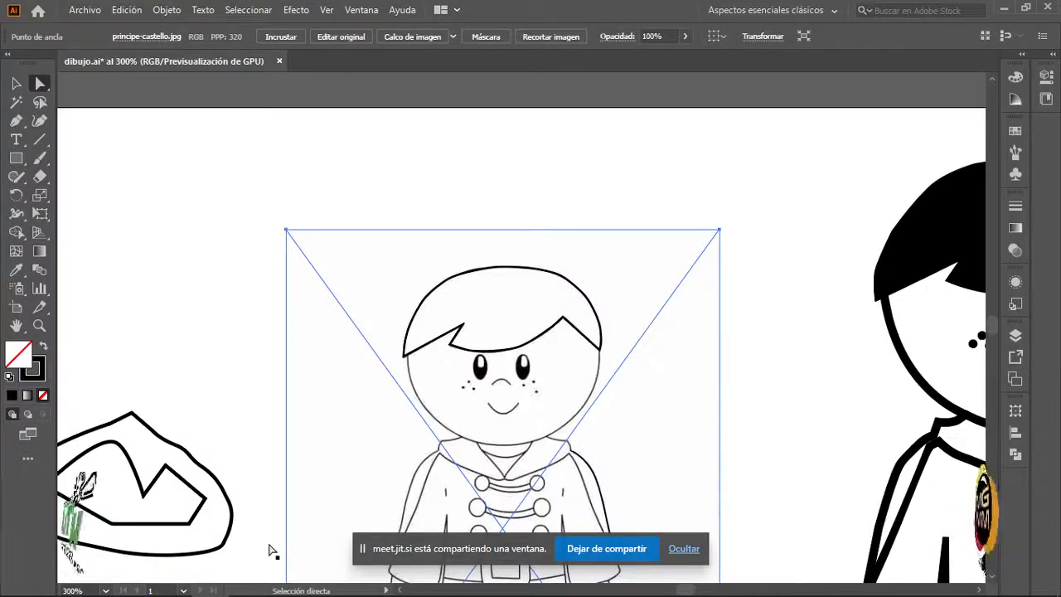
pyautogui.press('v')
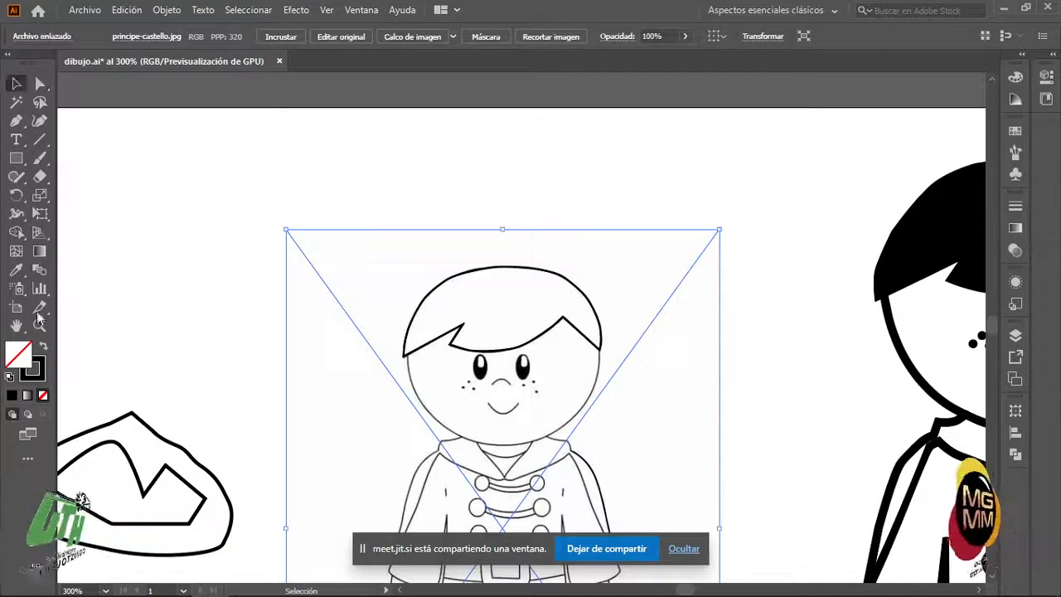
pyautogui.click(498, 269)
pyautogui.click(498, 274)
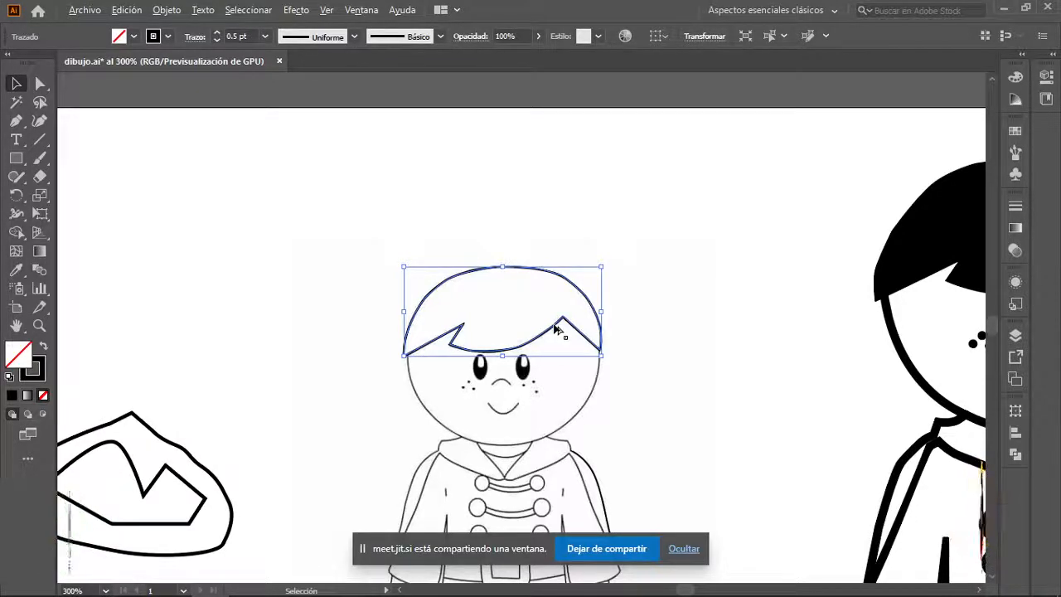
pyautogui.moveTo(542, 296); pyautogui.dragTo(563, 213)
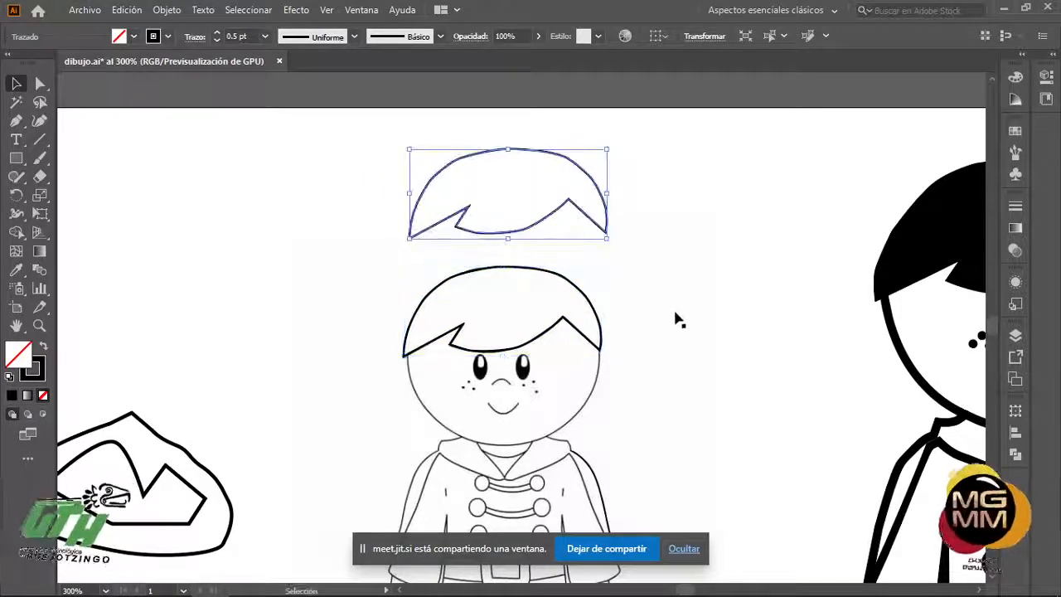
pyautogui.click(684, 334)
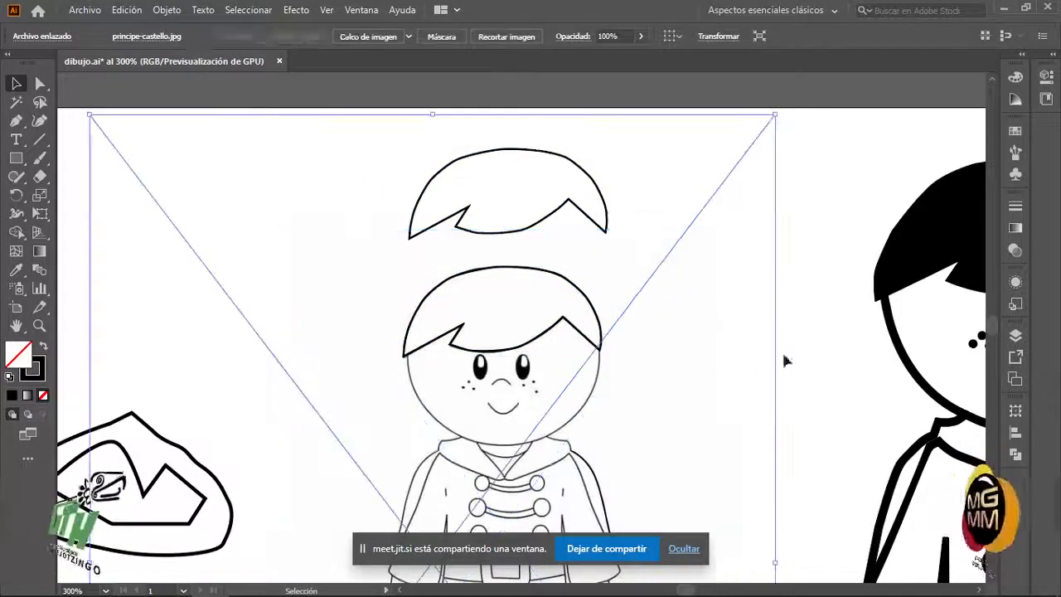
pyautogui.click(808, 347)
# - Duplicate the two nested closed outlines beside the prince, placing the copy above the originals, and clear the selection
pyautogui.scroll(-1, 255, 443)
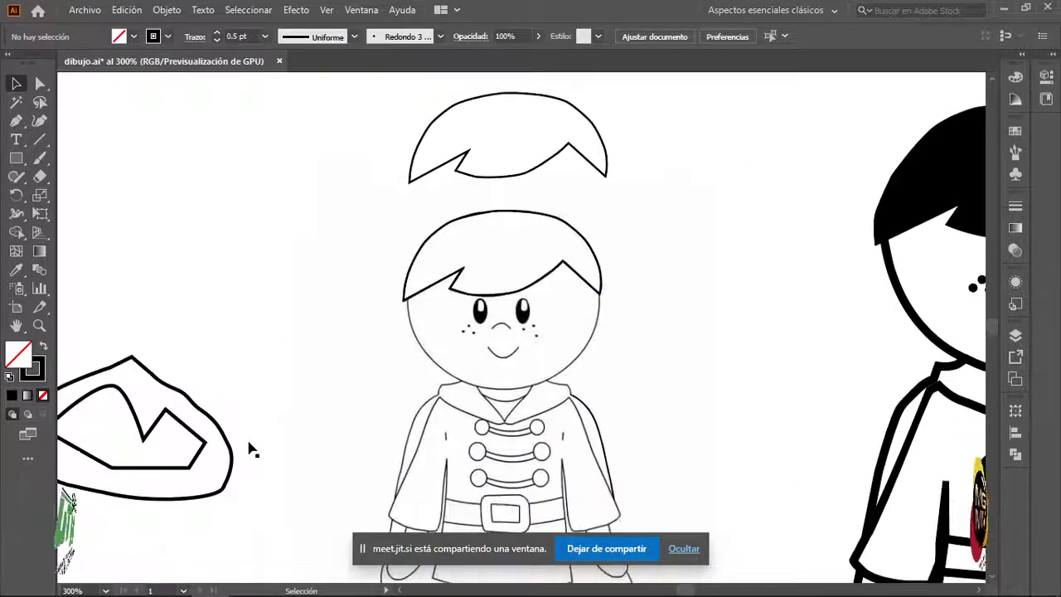
pyautogui.moveTo(238, 375); pyautogui.dragTo(410, 425)
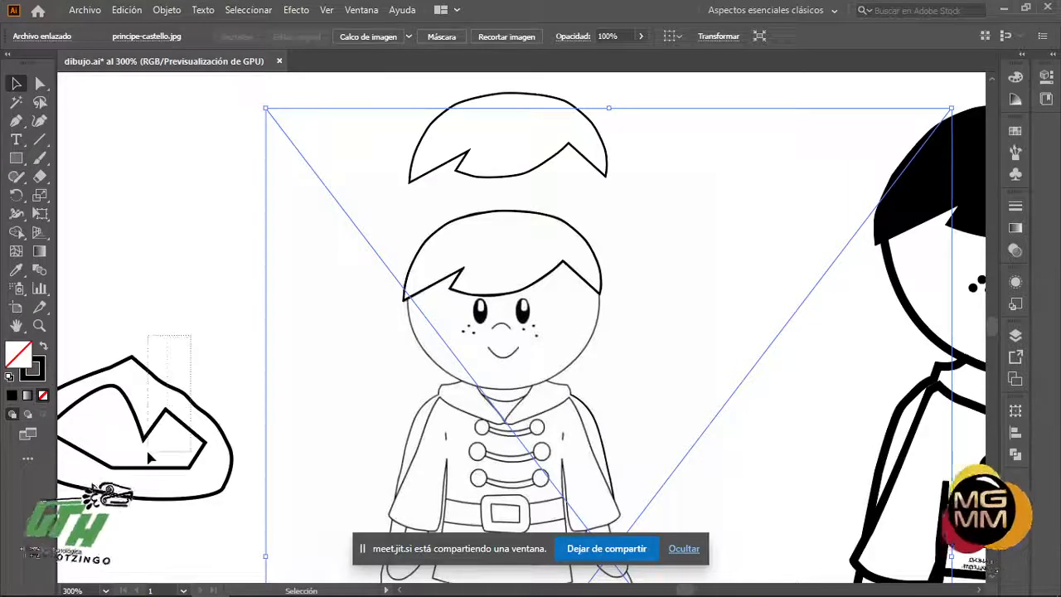
pyautogui.click(169, 416)
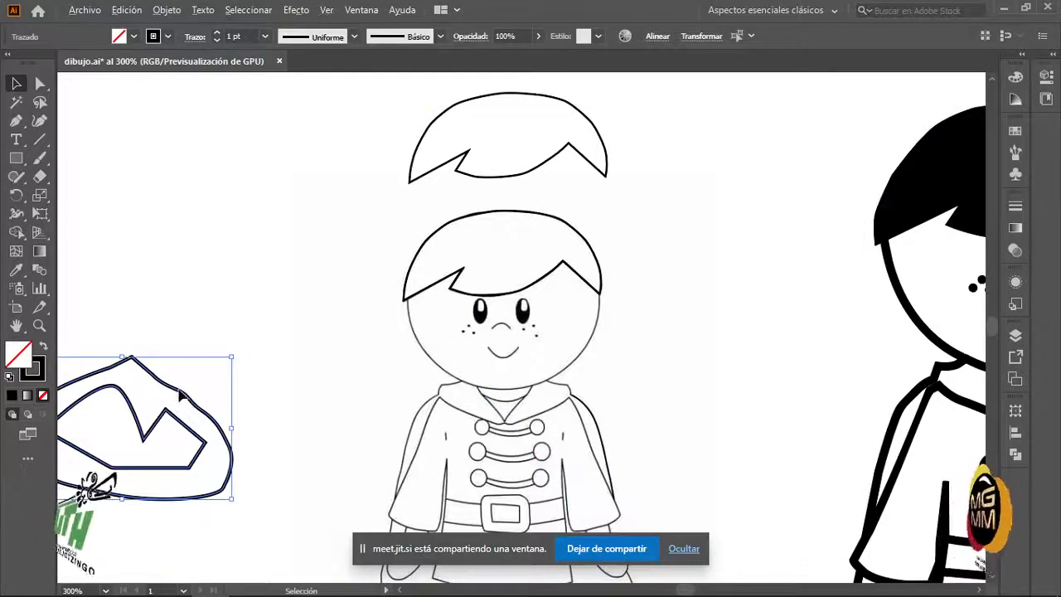
pyautogui.moveTo(181, 396); pyautogui.dragTo(200, 174)
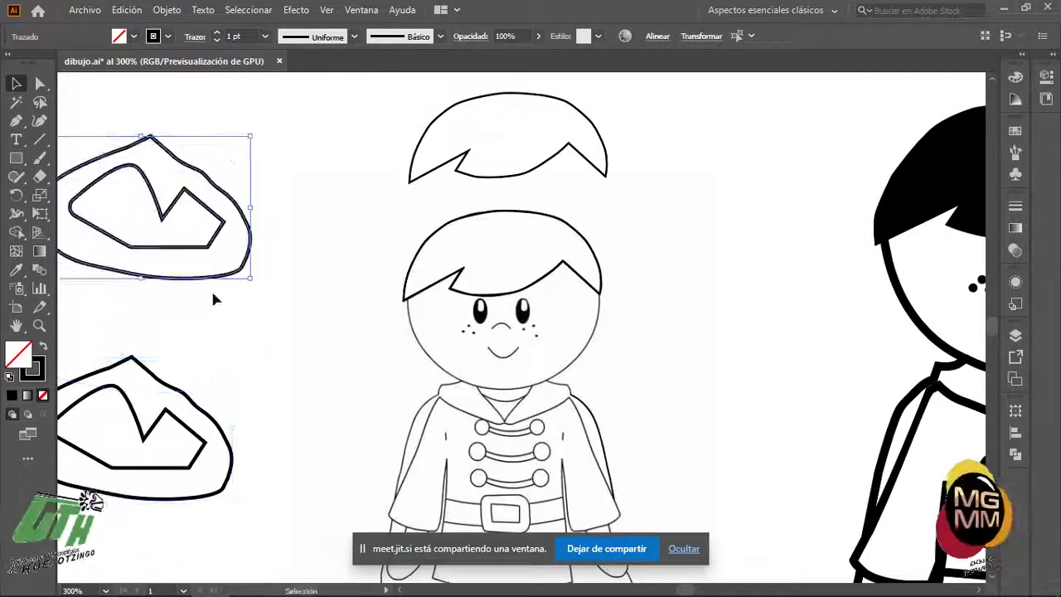
pyautogui.click(242, 371)
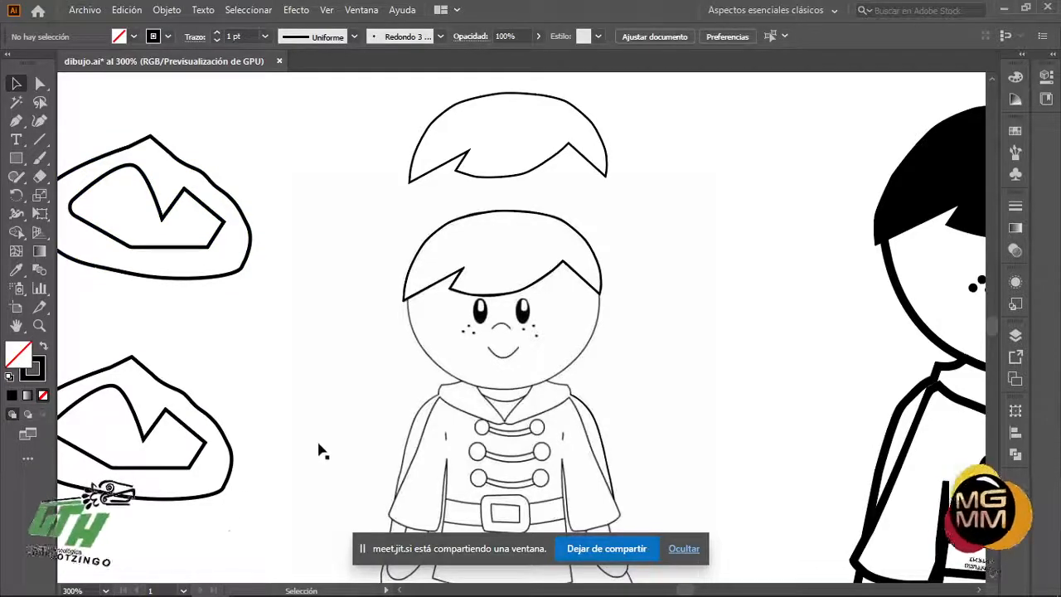
pyautogui.scroll(-2, 323, 451)
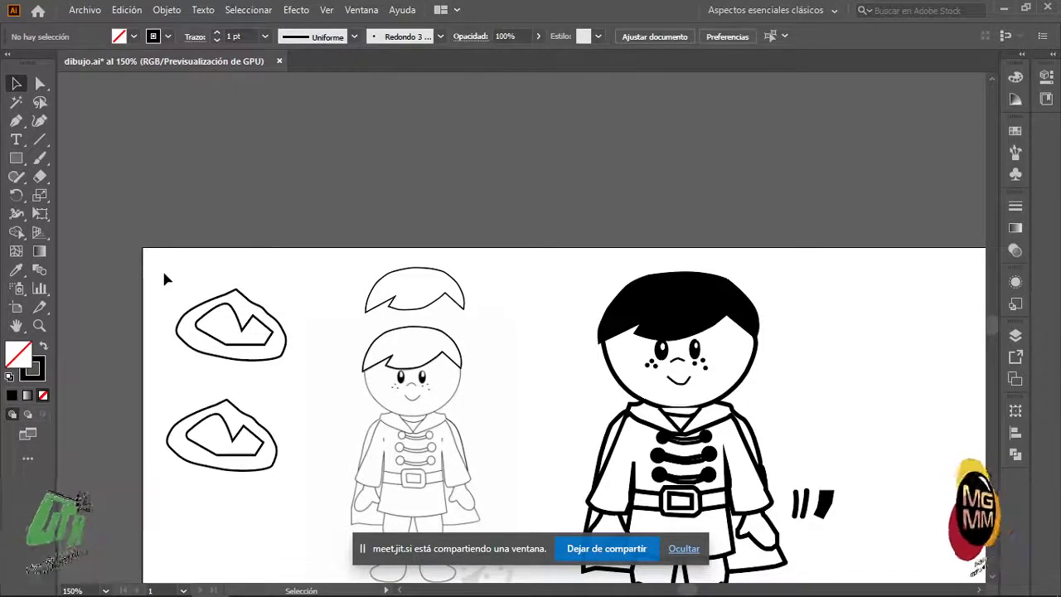
pyautogui.scroll(-3, 470, 411)
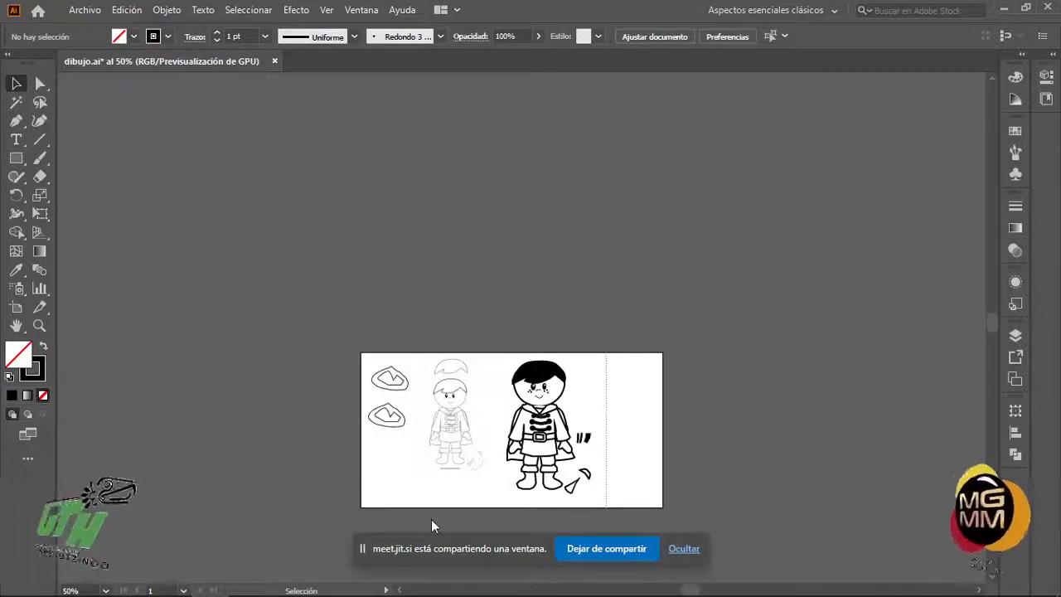
# - Move both prince drawings off the artboard into the empty area above it and group the lower pair of nested outlines
pyautogui.moveTo(416, 513); pyautogui.dragTo(688, 174)
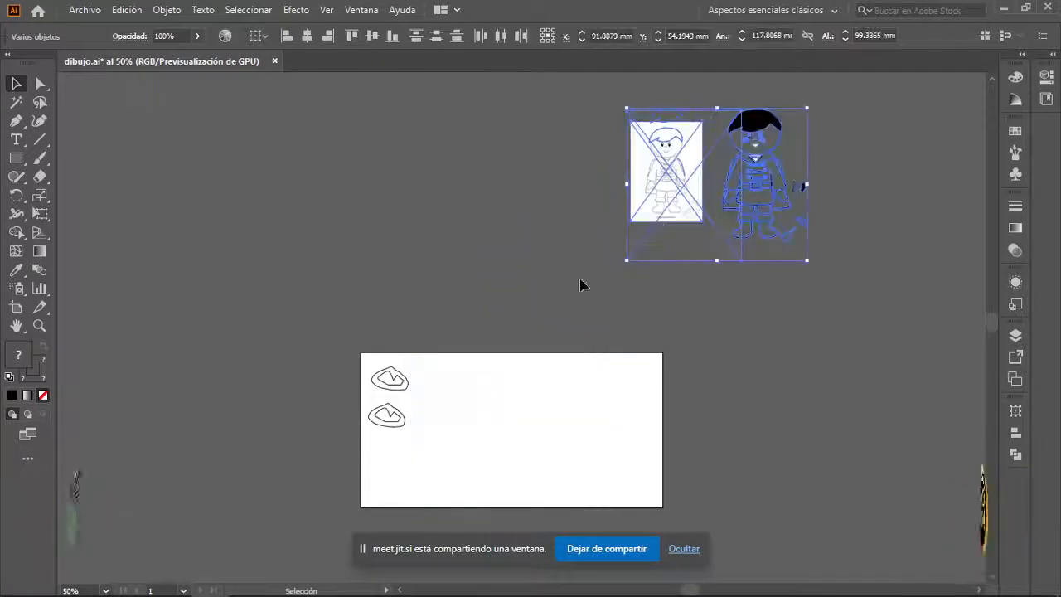
pyautogui.scroll(4, 405, 454)
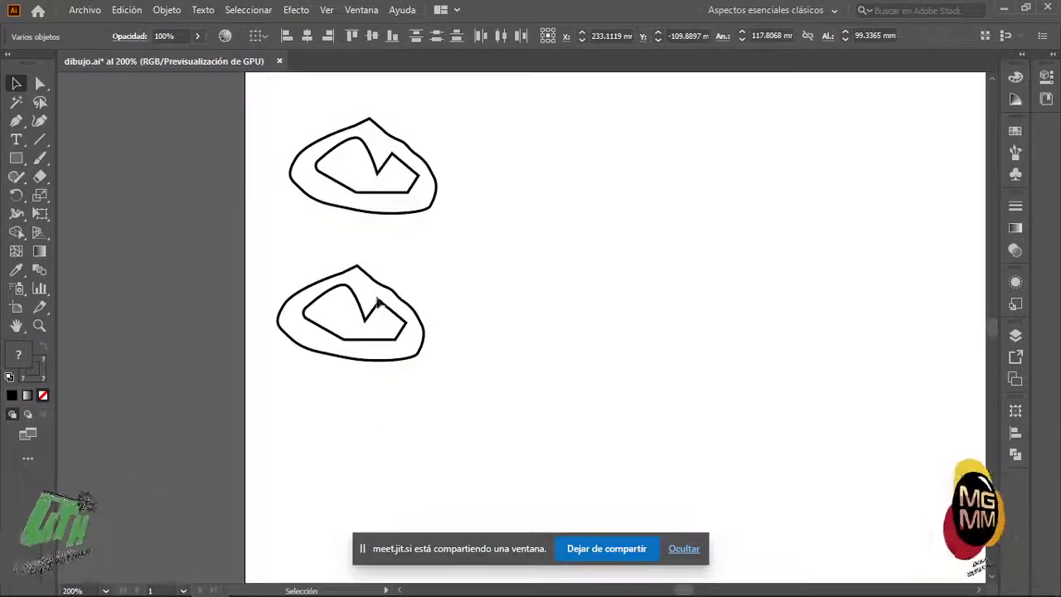
pyautogui.moveTo(375, 401); pyautogui.dragTo(264, 402)
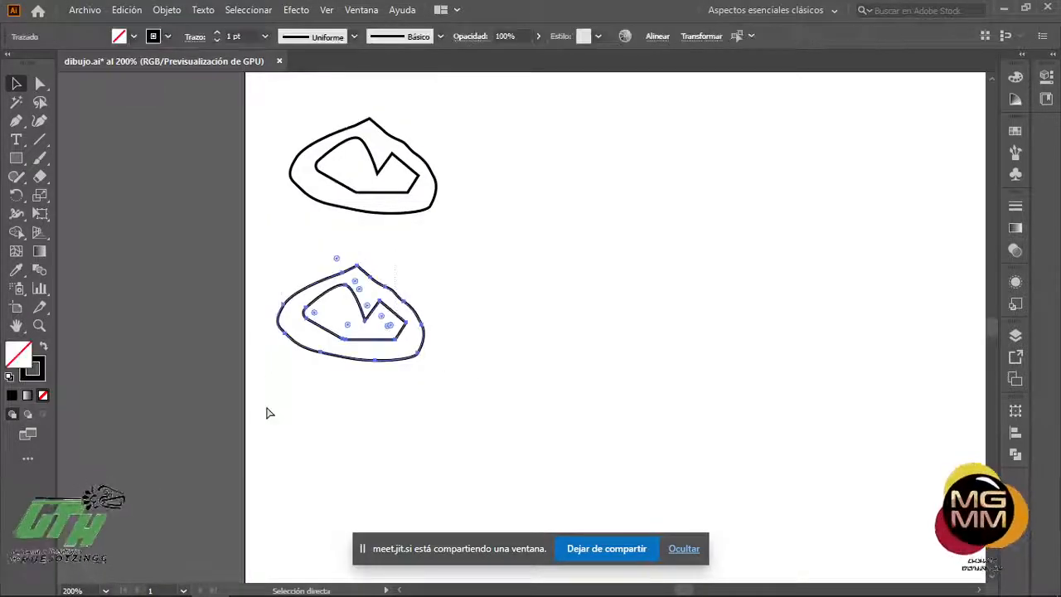
pyautogui.hotkey('ctrl', 'g')
pyautogui.click(478, 145)
# - Delete the upper nested outlines and move the remaining group to the artboard's upper-left corner
pyautogui.click(391, 214)
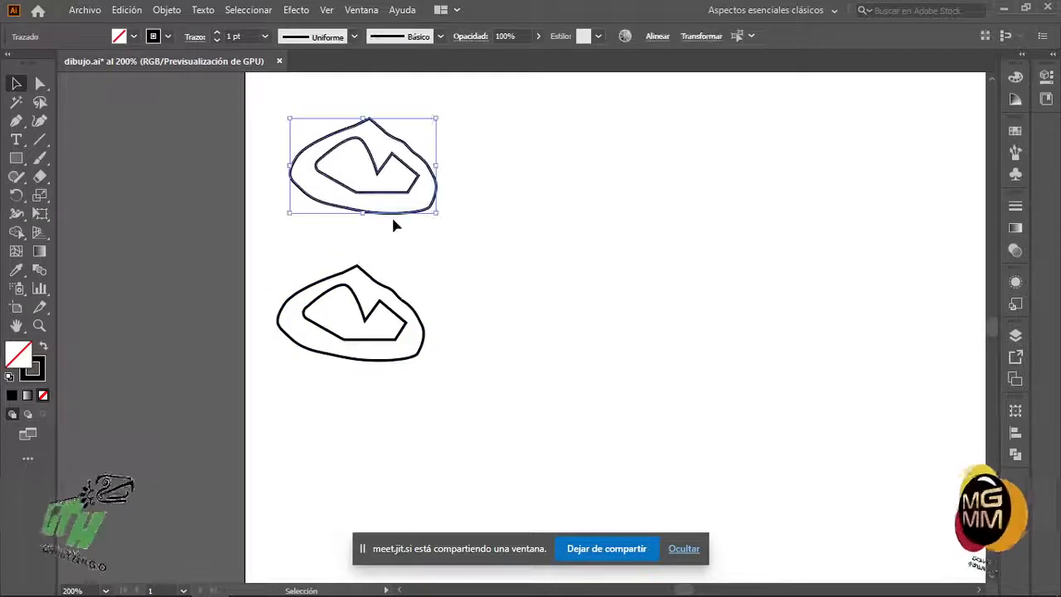
pyautogui.press('Delete')
pyautogui.moveTo(367, 315); pyautogui.dragTo(358, 129)
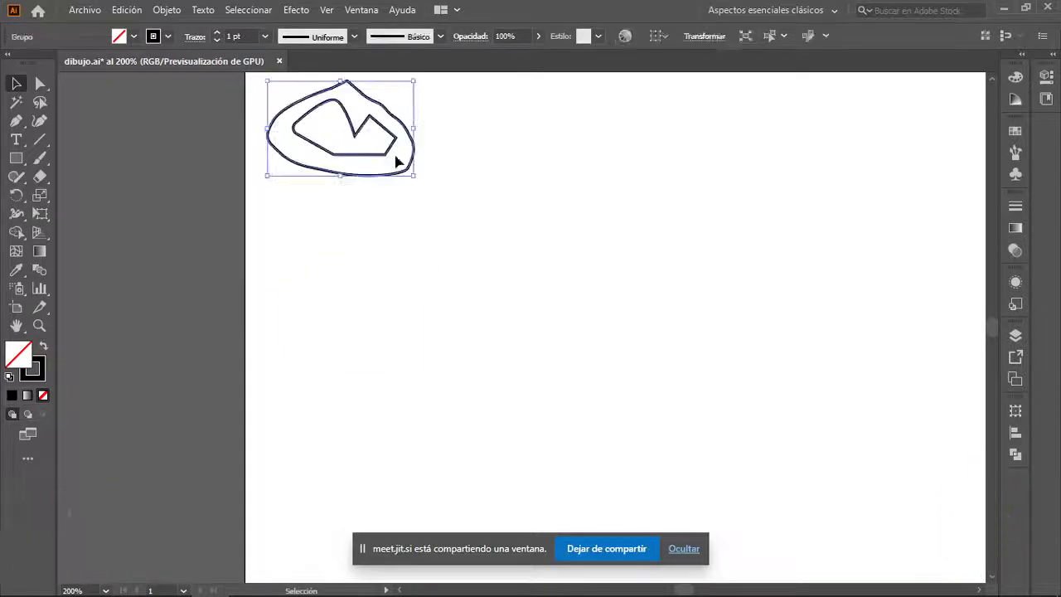
pyautogui.scroll(1, 395, 157)
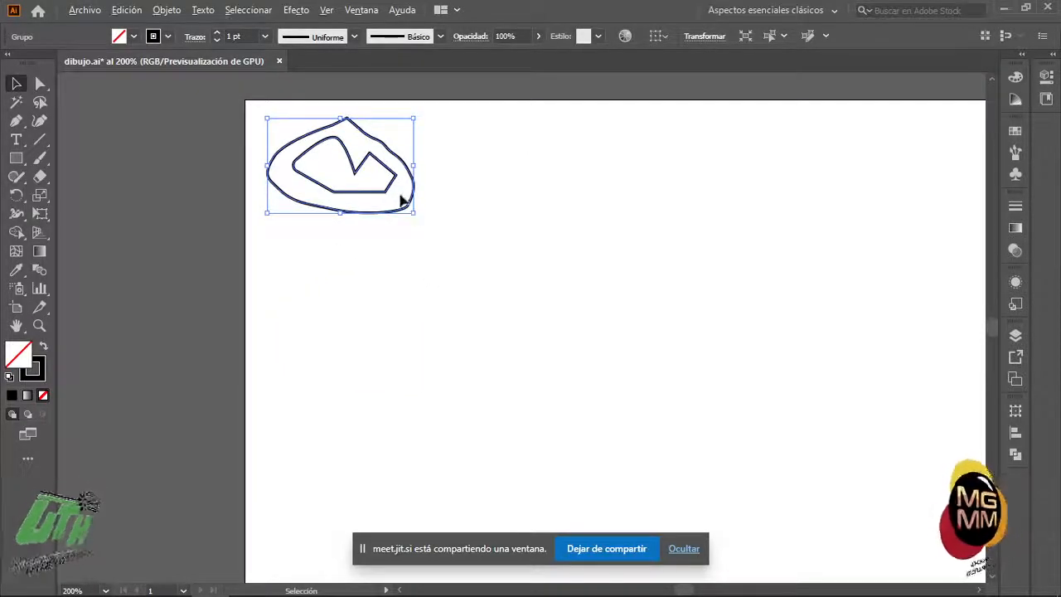
# - Duplicate the grouped outline down the artboard's left edge to build a column of four
pyautogui.moveTo(394, 176); pyautogui.dragTo(339, 510)
pyautogui.hotkey('ctrl', 'a')
pyautogui.scroll(-2, 476, 481)
pyautogui.scroll(-5, 476, 481)
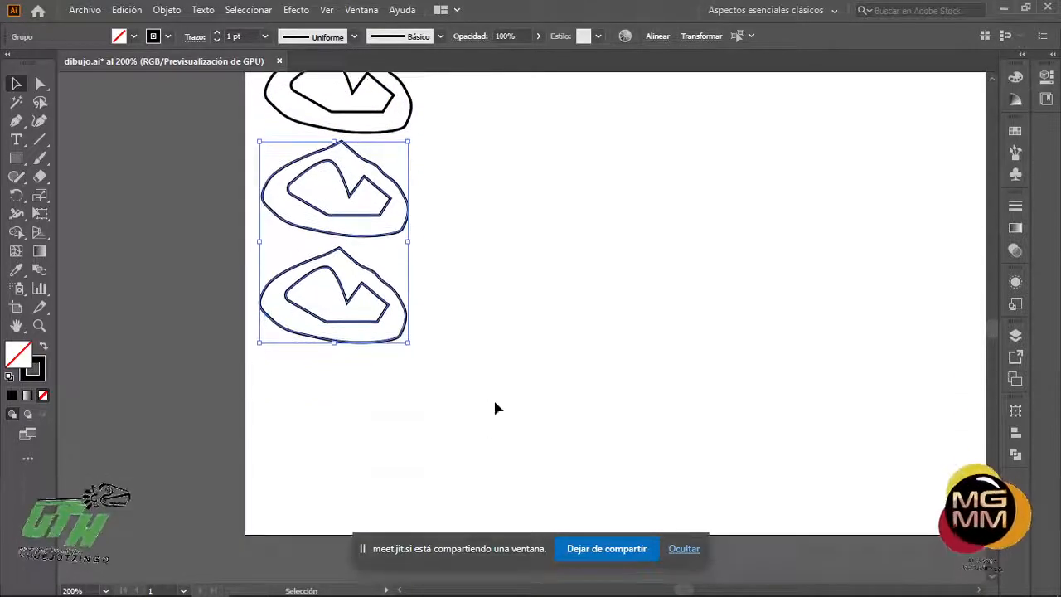
# - Duplicate the column's lowest two groups downward to extend the column to six, reaching the artboard's lower edge
pyautogui.moveTo(355, 343); pyautogui.dragTo(336, 462)
pyautogui.moveTo(362, 306); pyautogui.dragTo(308, 325)
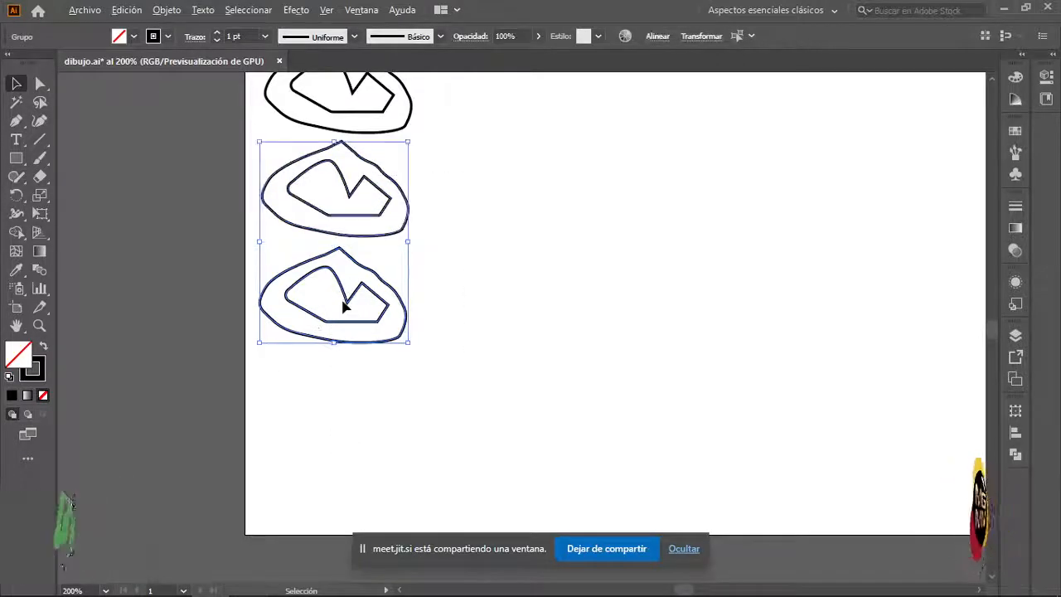
pyautogui.click(338, 480)
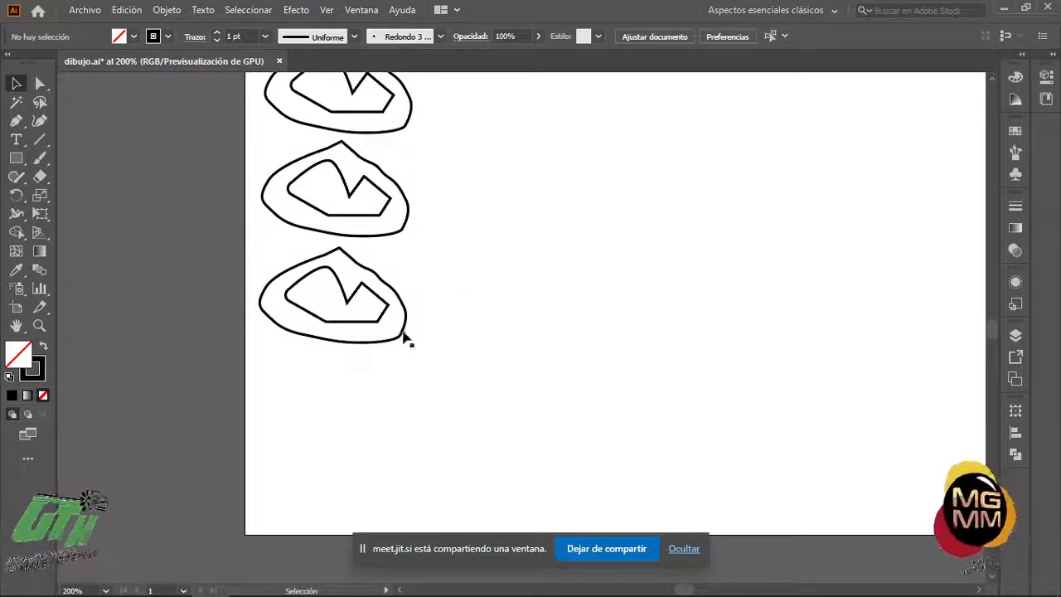
pyautogui.moveTo(464, 177); pyautogui.dragTo(390, 478)
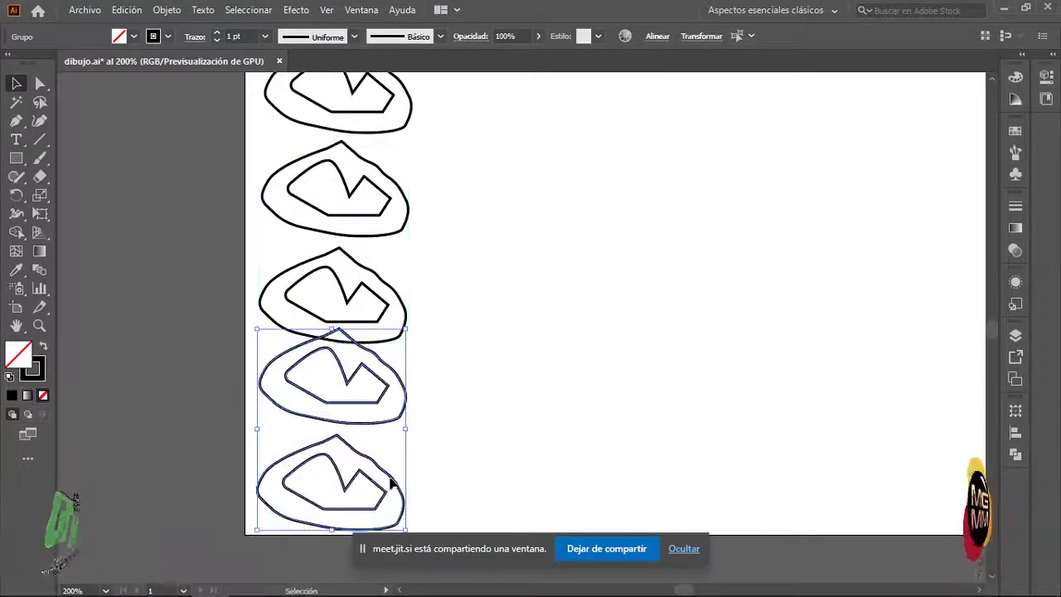
pyautogui.scroll(3, 488, 435)
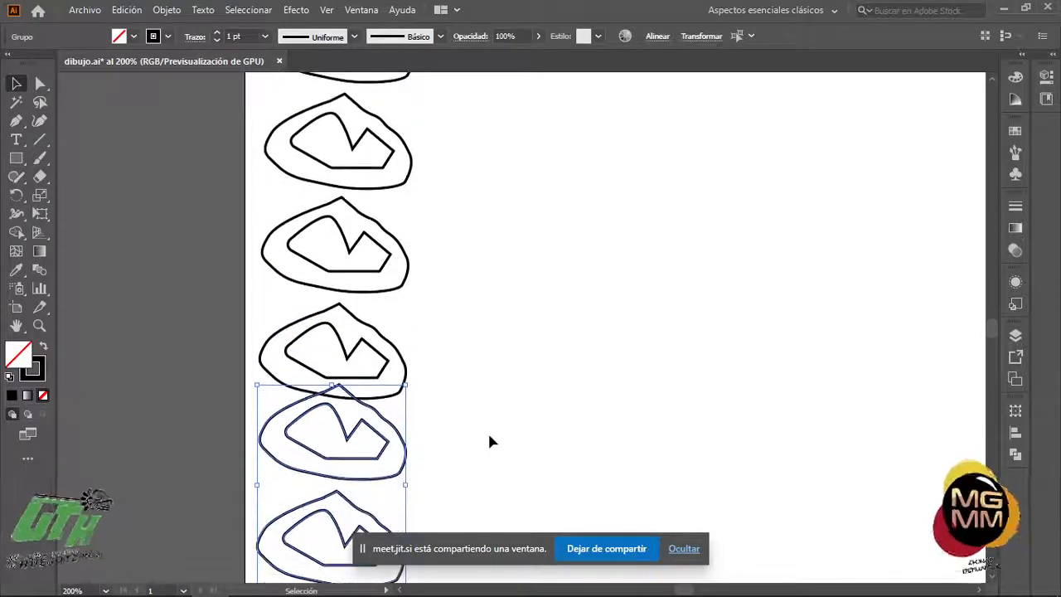
pyautogui.scroll(-3, 489, 441)
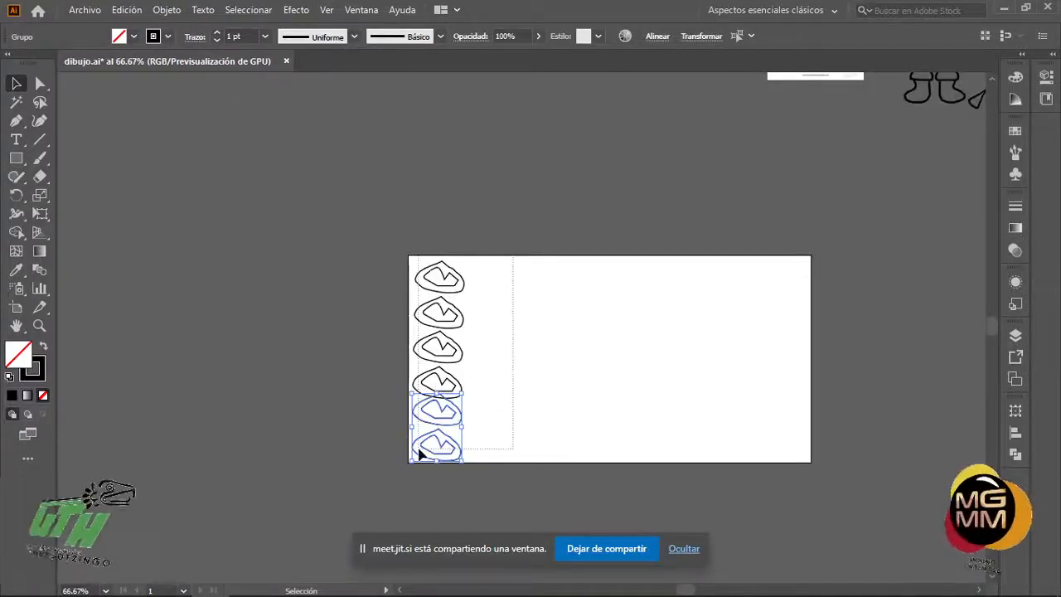
# - Duplicate the whole column to its right and copy the resulting pair of columns beside it to make four columns
pyautogui.hotkey('ctrl', 'a')
pyautogui.moveTo(440, 438); pyautogui.dragTo(495, 443)
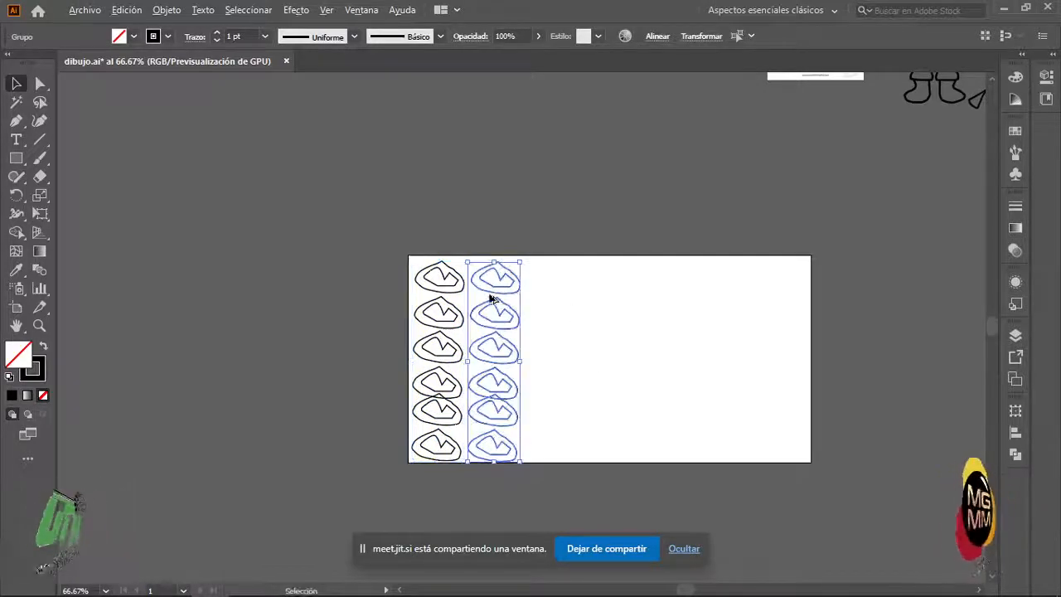
pyautogui.keyDown('shift'); pyautogui.click(460, 422); pyautogui.keyUp('shift')
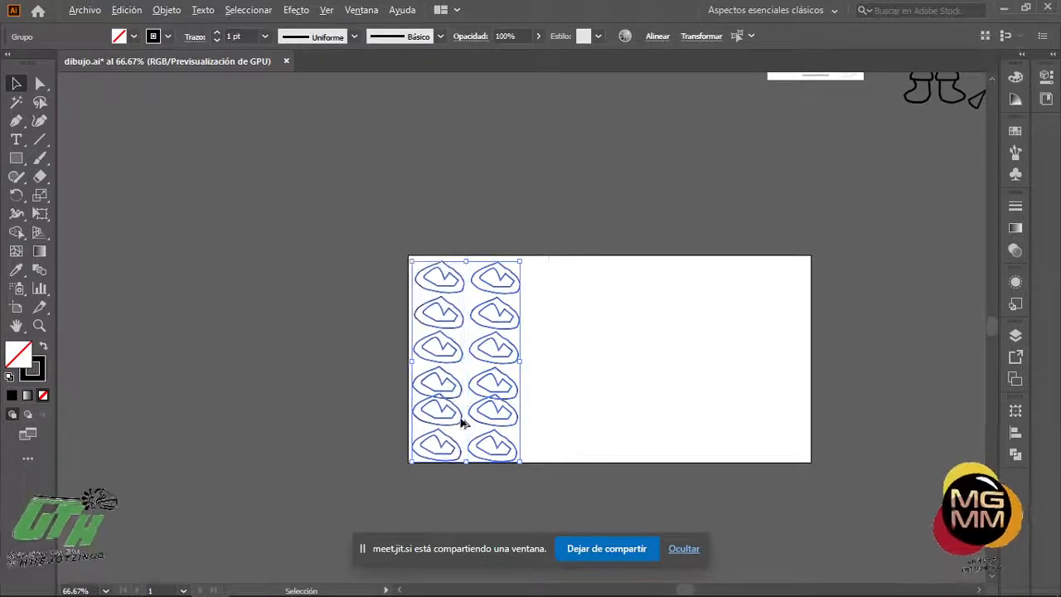
pyautogui.moveTo(460, 422); pyautogui.dragTo(575, 420)
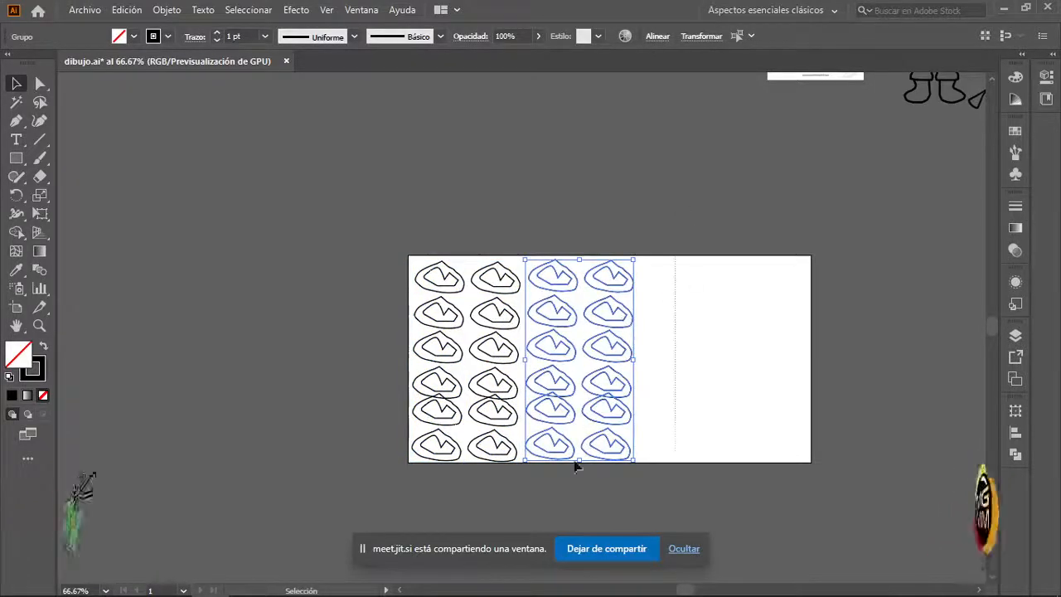
# - Duplicate the last three columns to the right to fill the artboard with seven columns, and clear the selection
pyautogui.moveTo(469, 486); pyautogui.dragTo(497, 475)
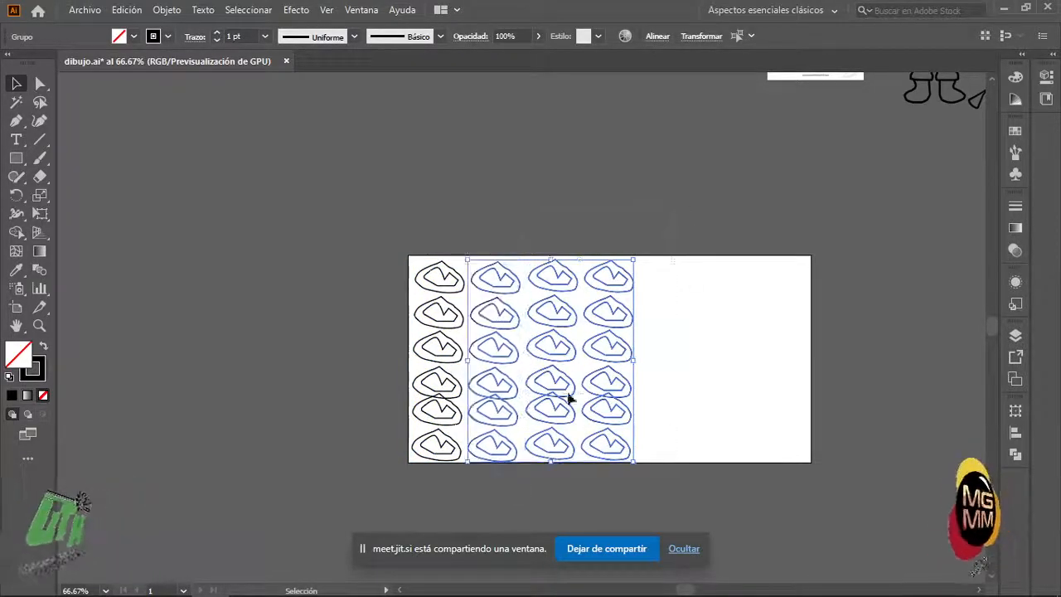
pyautogui.moveTo(568, 394); pyautogui.dragTo(668, 385)
pyautogui.moveTo(669, 259); pyautogui.dragTo(687, 447)
pyautogui.click(827, 444)
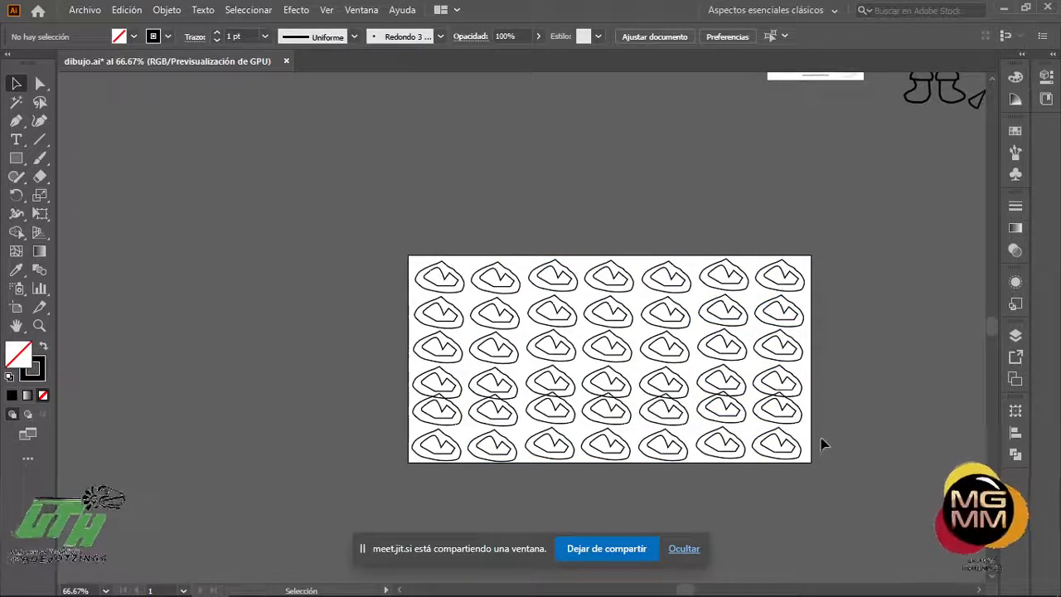
# - Inspect the repeated outline pattern and delete all of its shapes from the artboard
pyautogui.scroll(1, 821, 445)
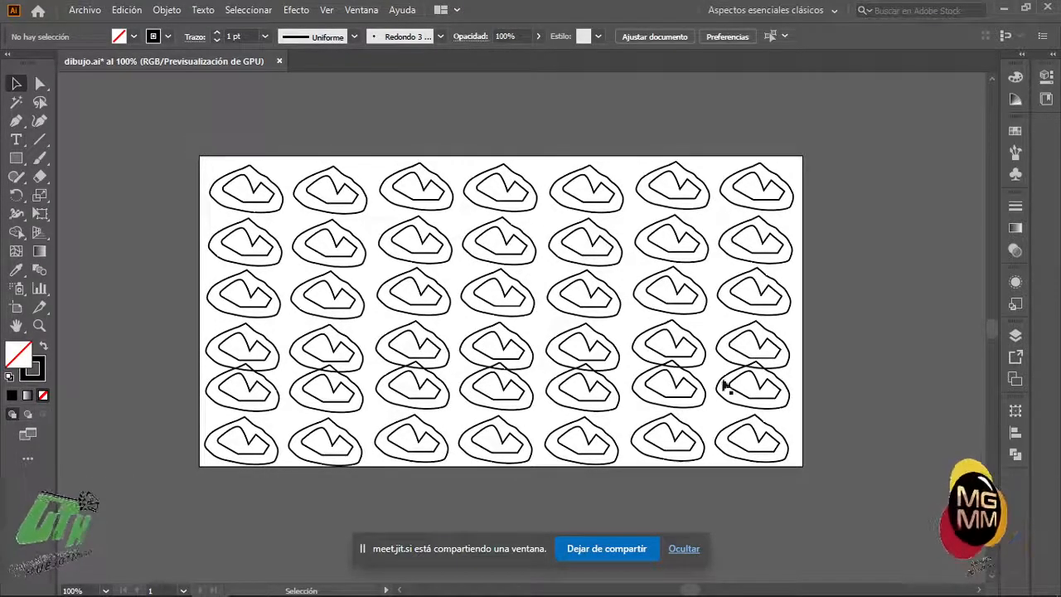
pyautogui.scroll(1, 620, 441)
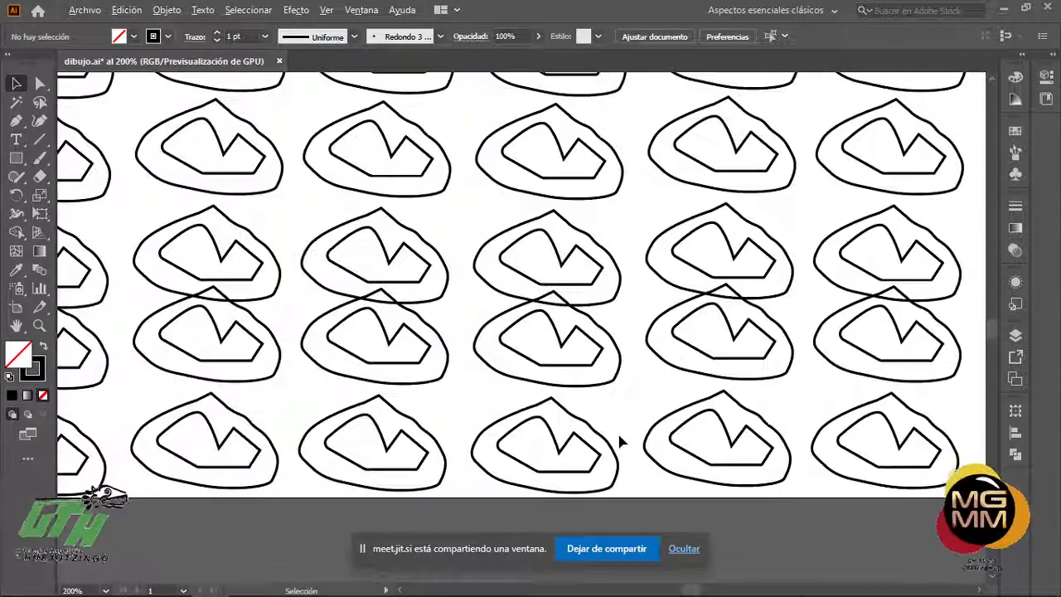
pyautogui.scroll(-3, 620, 441)
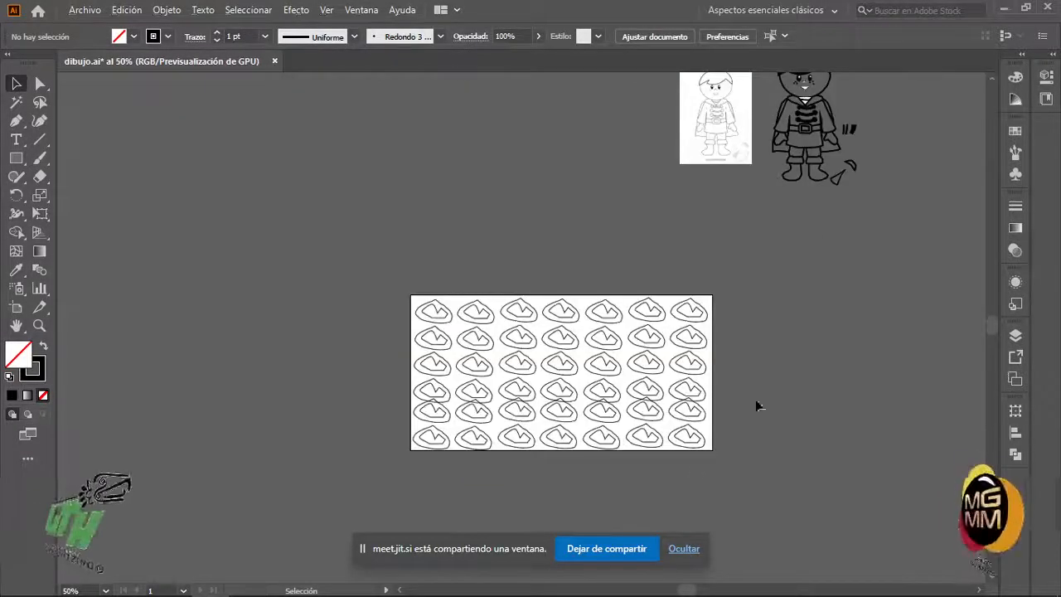
pyautogui.hotkey('ctrl', 'a')
pyautogui.press('Delete')
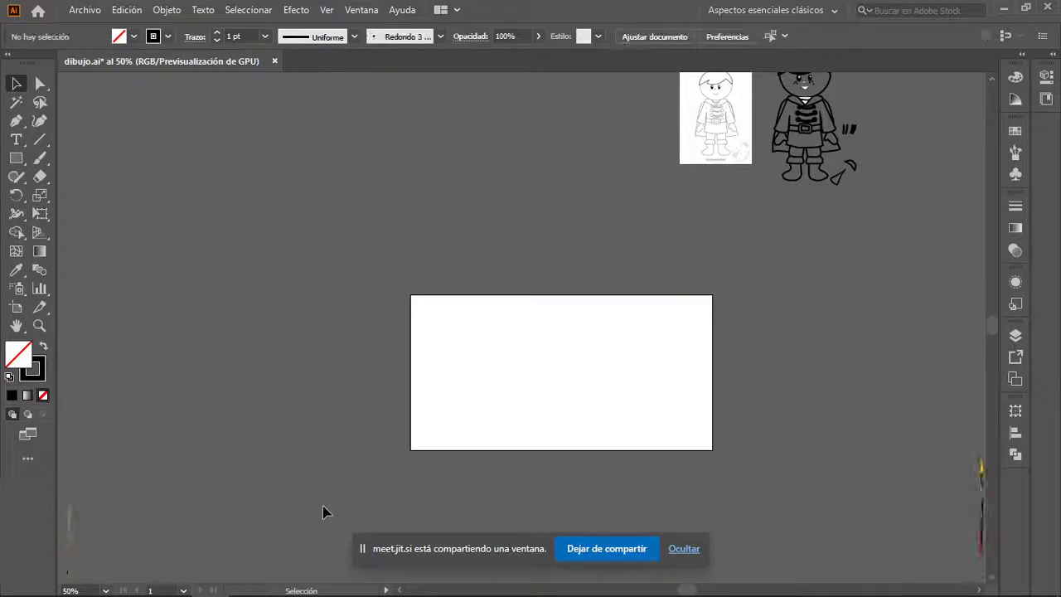
# - Move the prince reference, traced hair paths and bold prince drawing back onto the artboard and clear the selection
pyautogui.scroll(2, 726, 359)
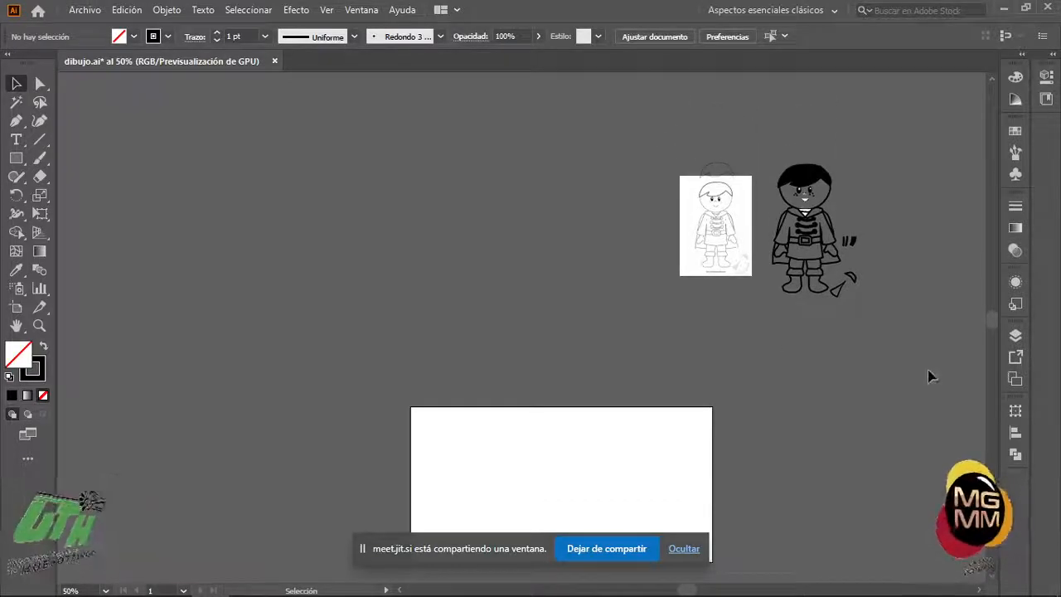
pyautogui.hotkey('ctrl', 'a')
pyautogui.moveTo(822, 247); pyautogui.dragTo(616, 494)
pyautogui.scroll(3, 673, 500)
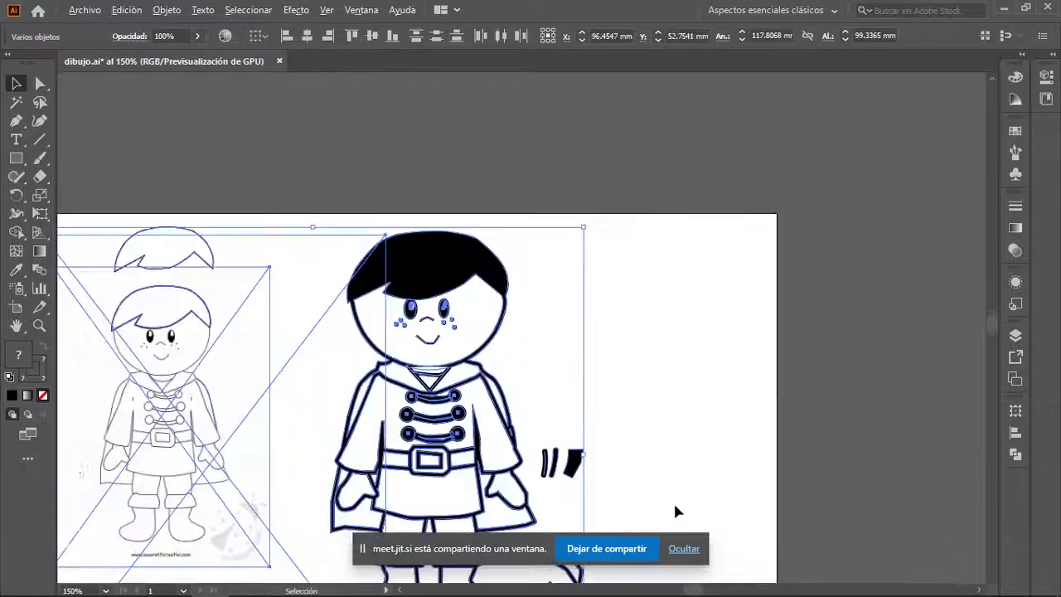
pyautogui.scroll(-2, 687, 373)
pyautogui.click(687, 374)
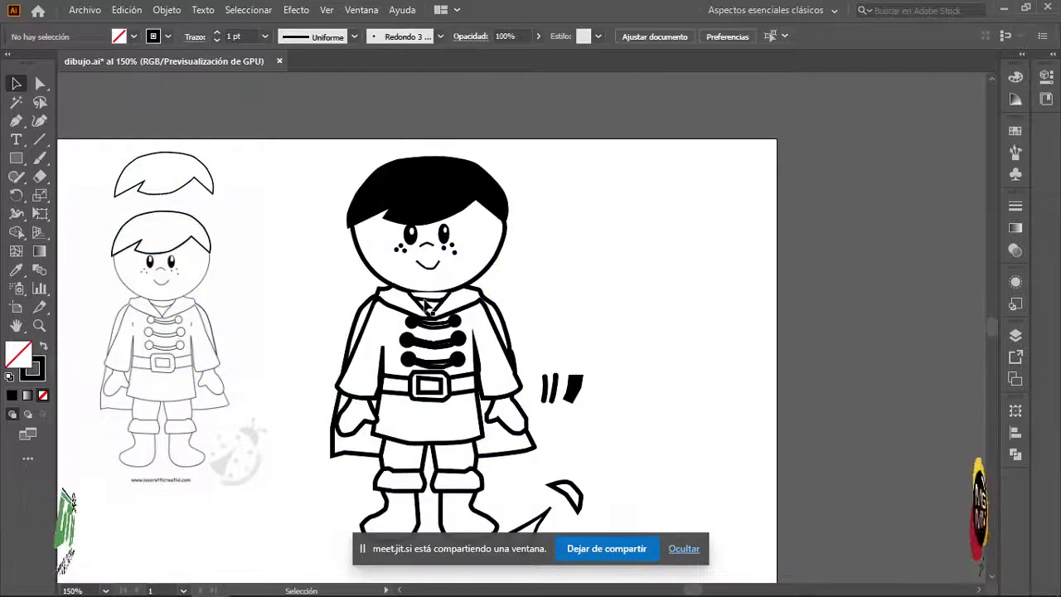
# - Remove the white fill from the triangular neckline path below the bold prince's chin and deselect it
pyautogui.scroll(5, 428, 308)
pyautogui.scroll(2, 428, 308)
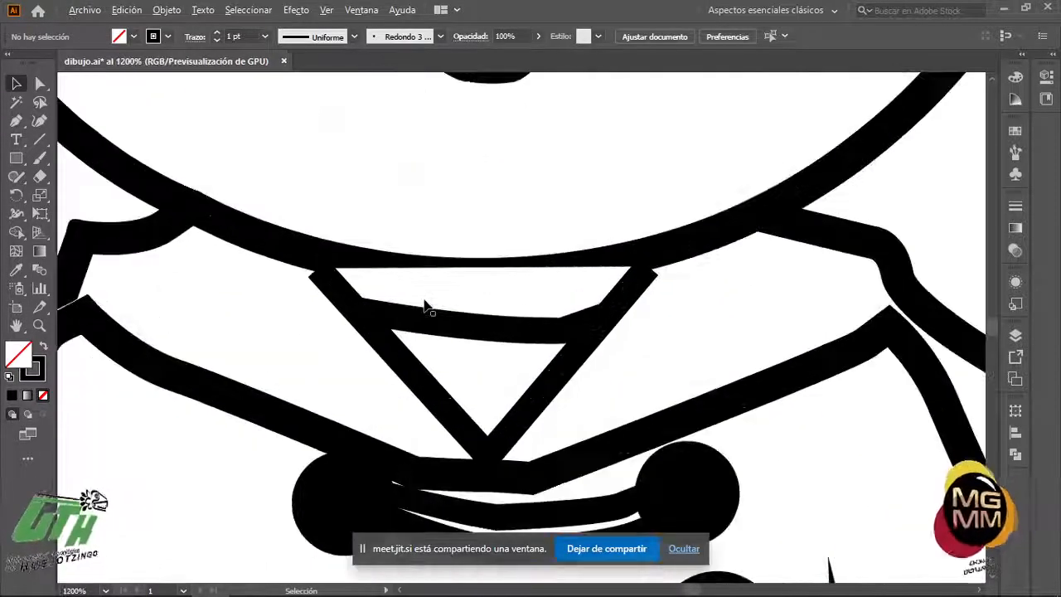
pyautogui.click(464, 302)
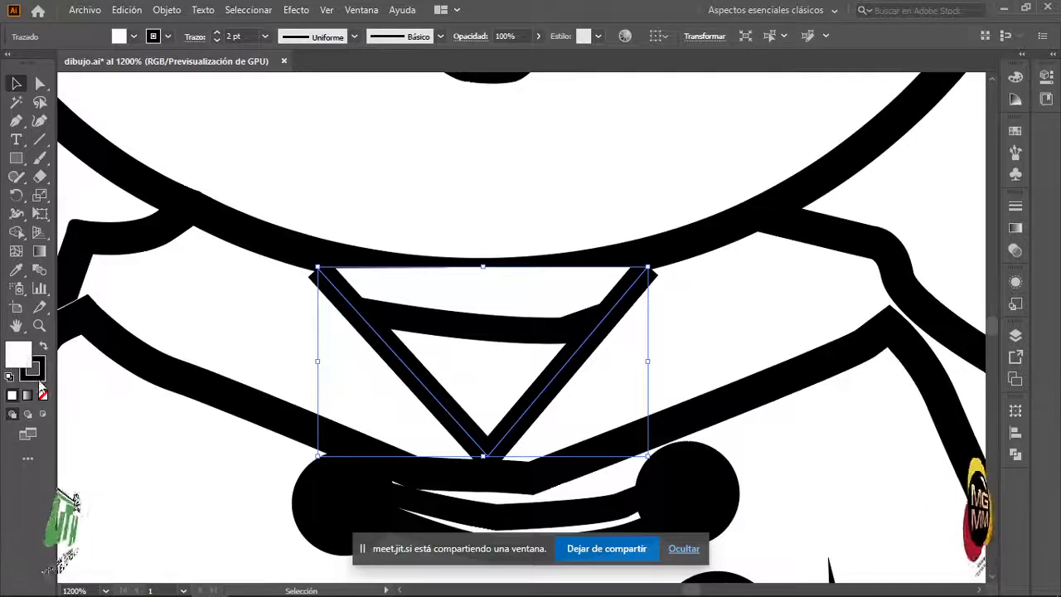
pyautogui.click(43, 396)
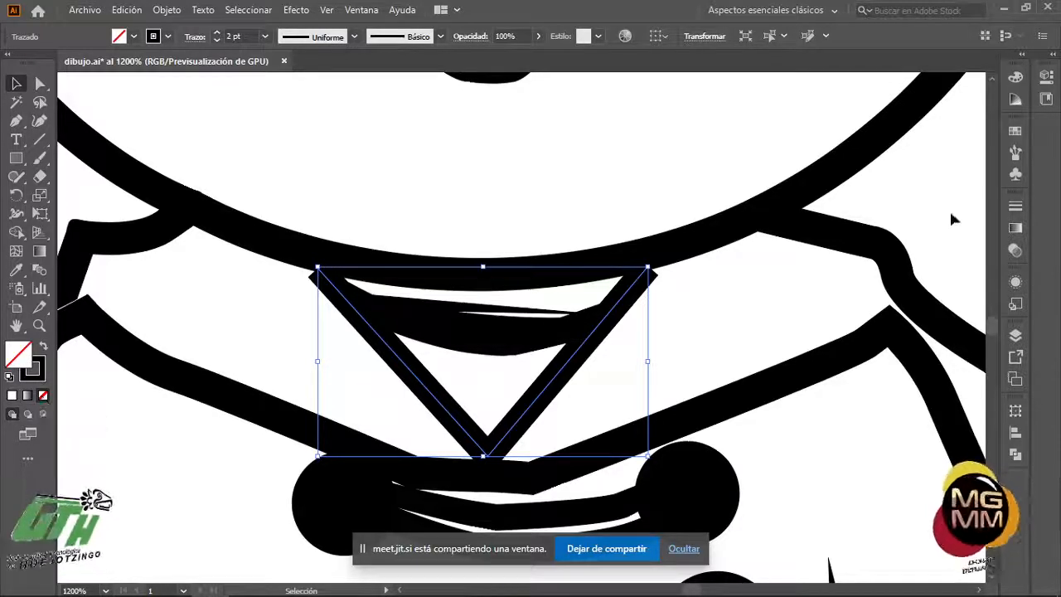
pyautogui.click(751, 302)
# - Remove the white fill from the curved line inside the bold prince's neckline and deselect it
pyautogui.click(527, 323)
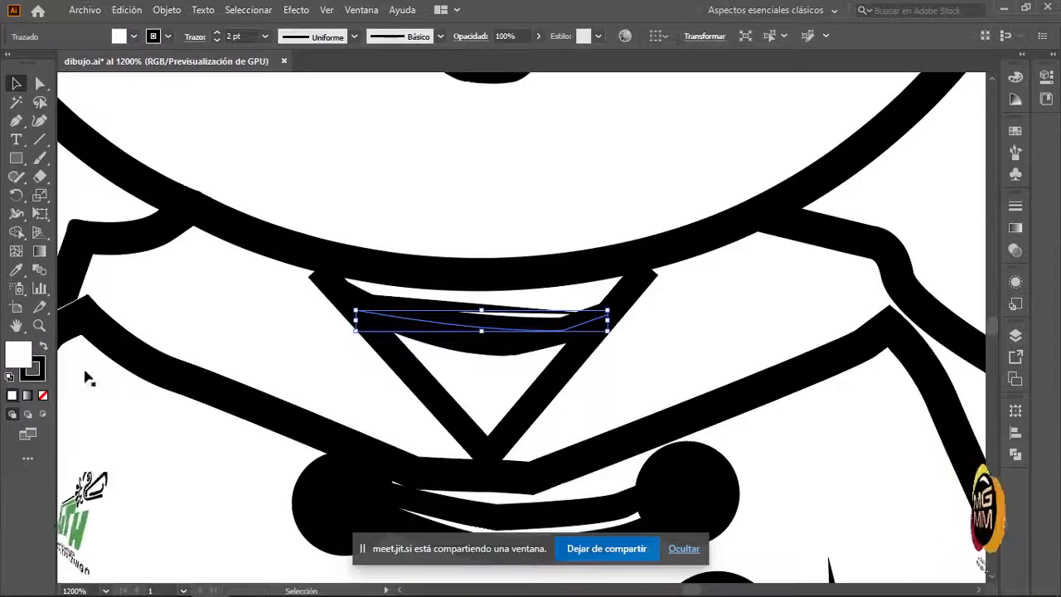
pyautogui.click(43, 396)
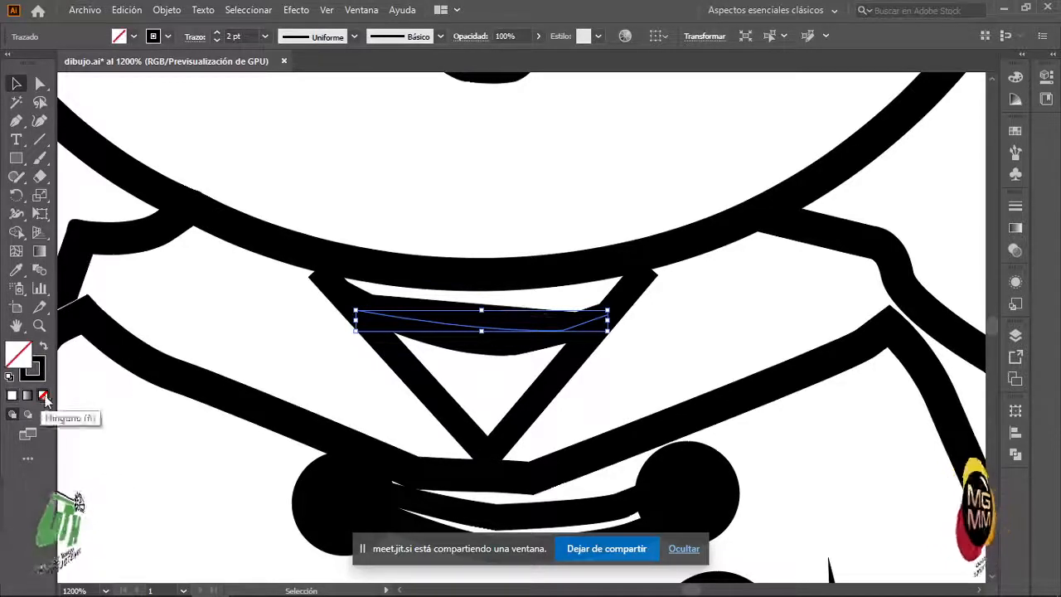
pyautogui.click(939, 233)
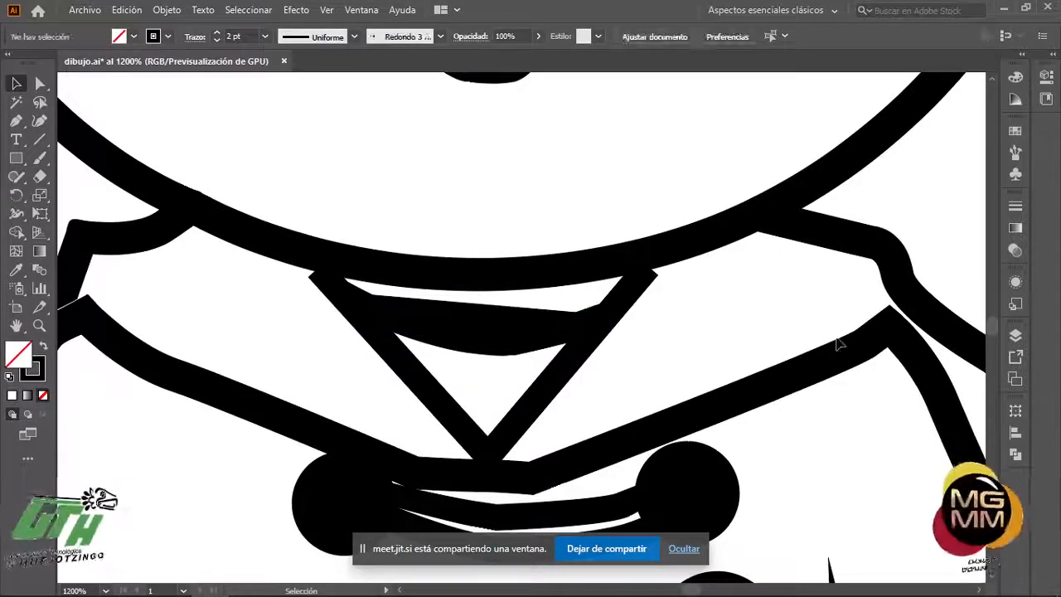
pyautogui.scroll(-8, 839, 344)
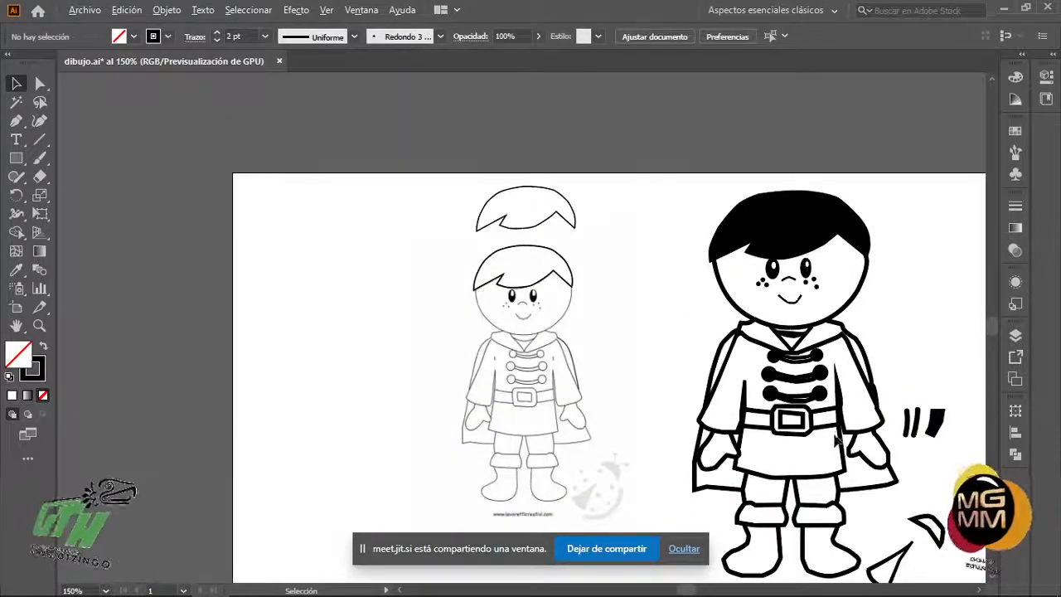
# - Set a white fill and draw an open V-shaped path with the Pen tool on the empty canvas above the artboard
pyautogui.scroll(2, 716, 409)
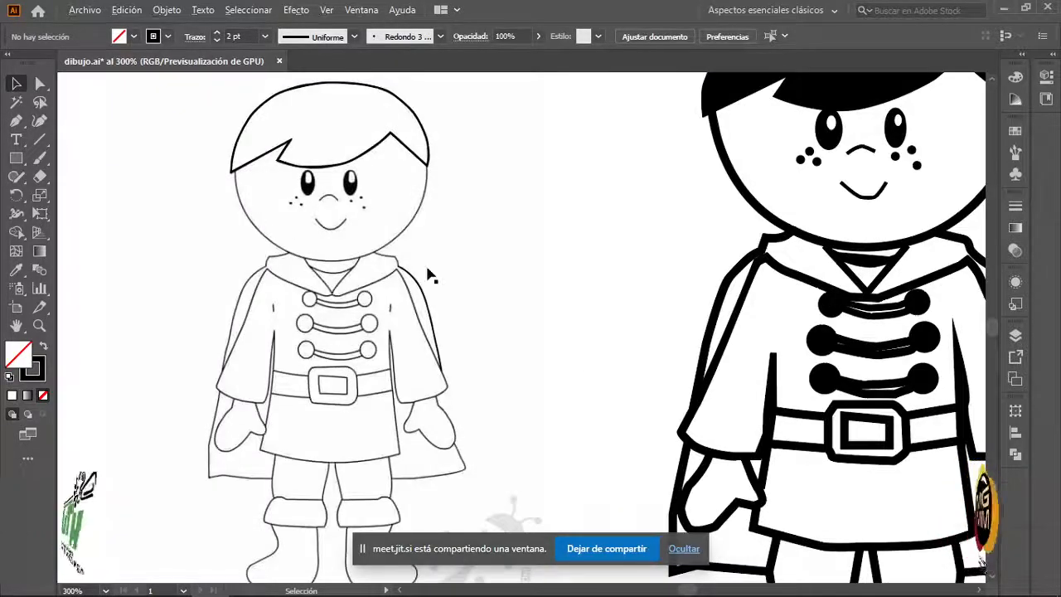
pyautogui.scroll(10, 428, 273)
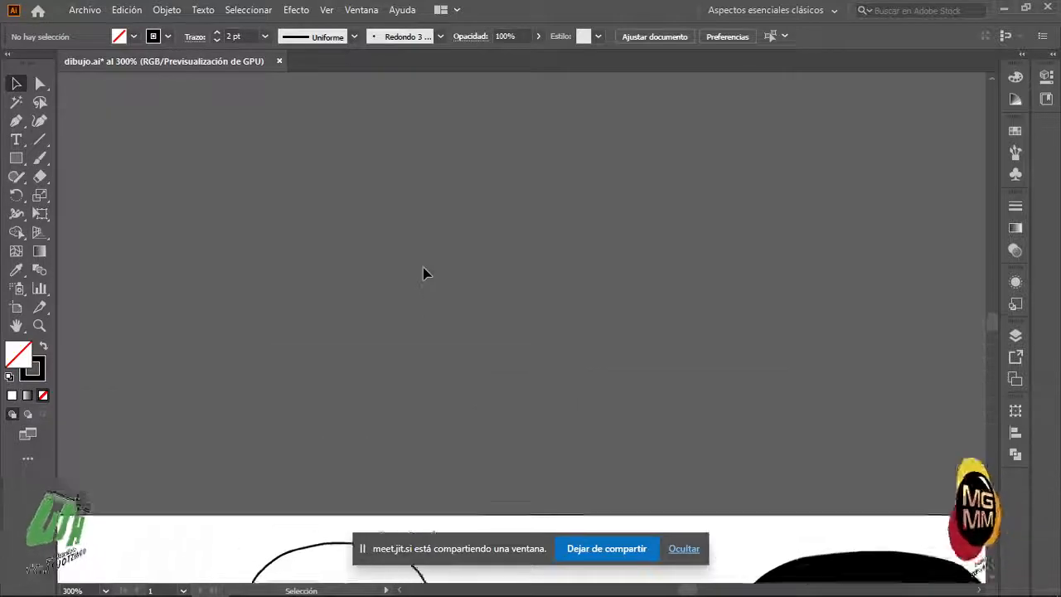
pyautogui.scroll(1, 422, 267)
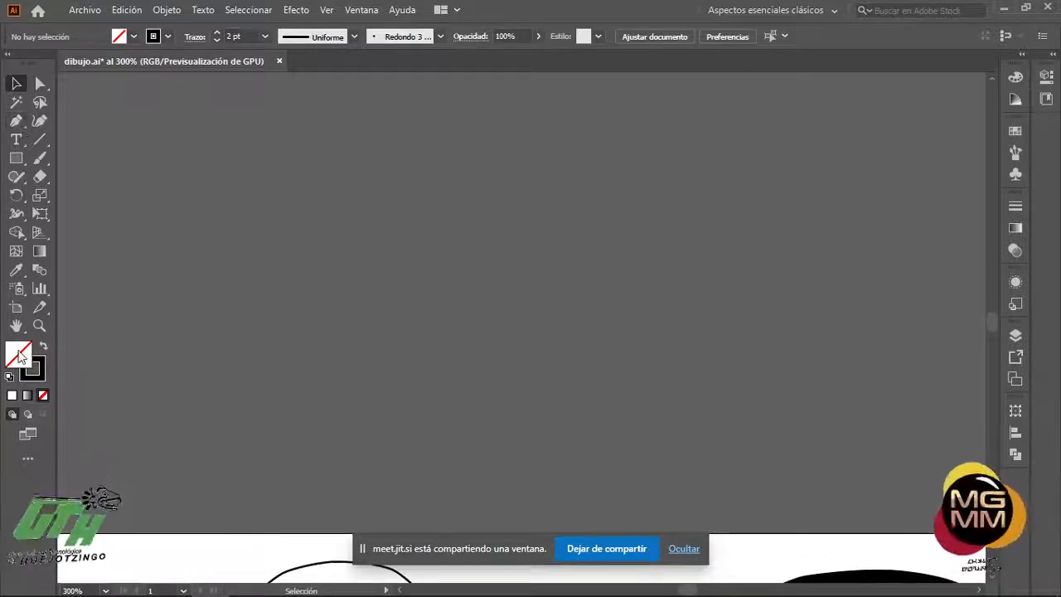
pyautogui.click(12, 395)
pyautogui.click(14, 122)
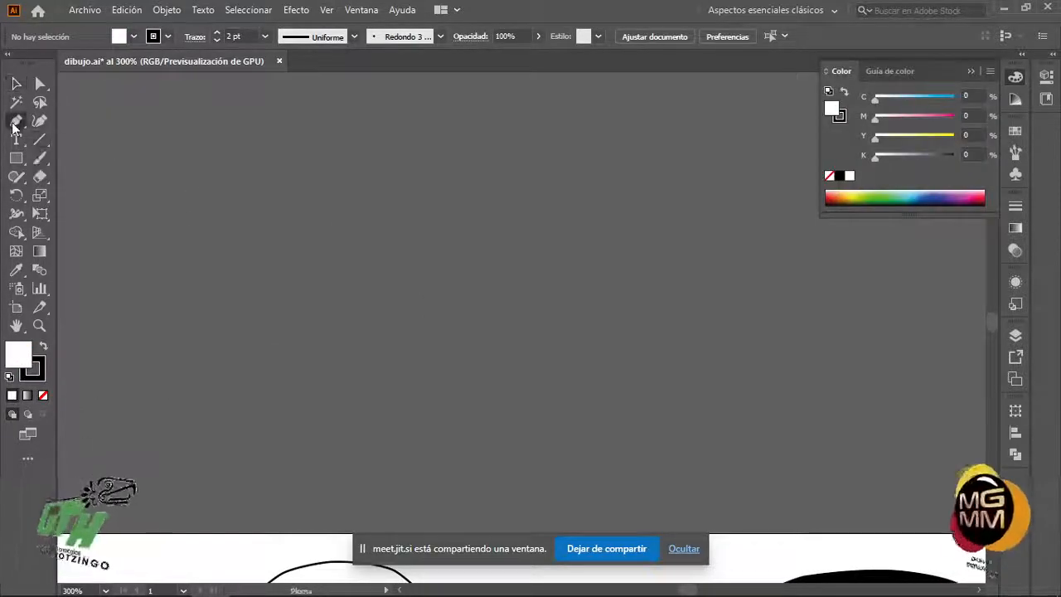
pyautogui.click(257, 235)
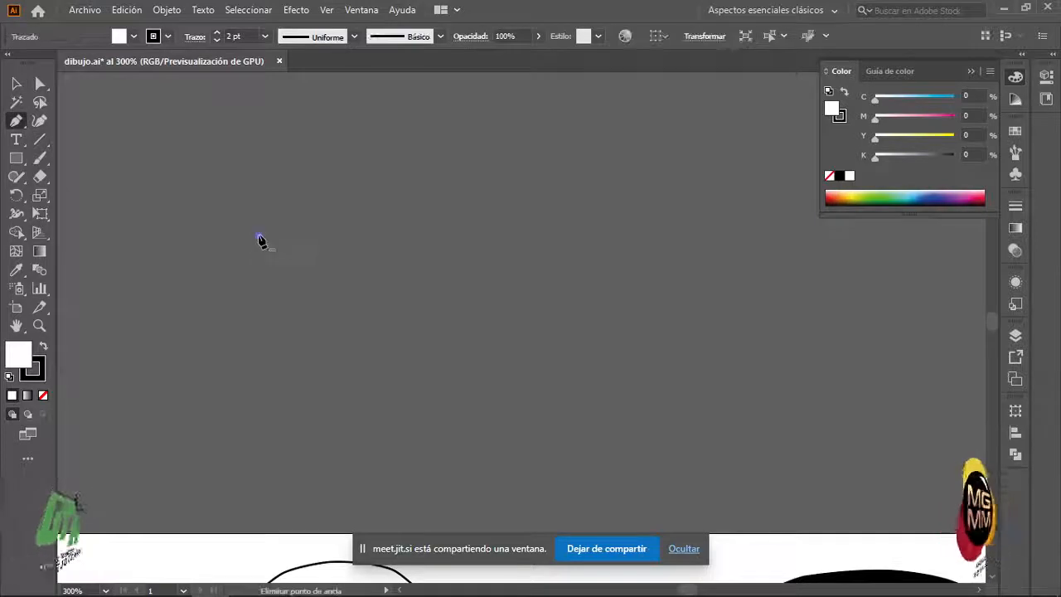
pyautogui.click(301, 366)
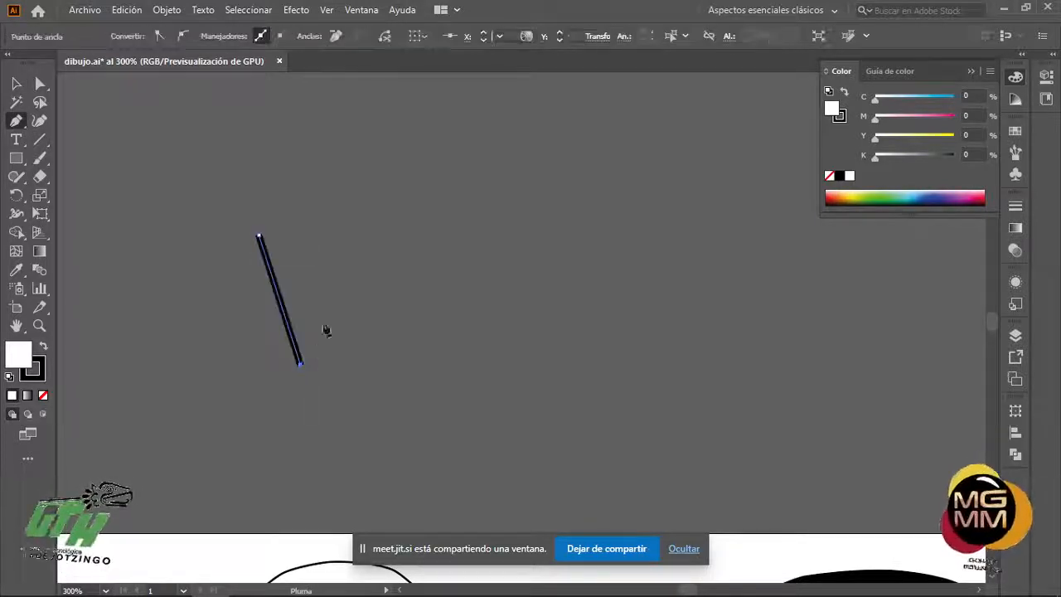
pyautogui.click(361, 235)
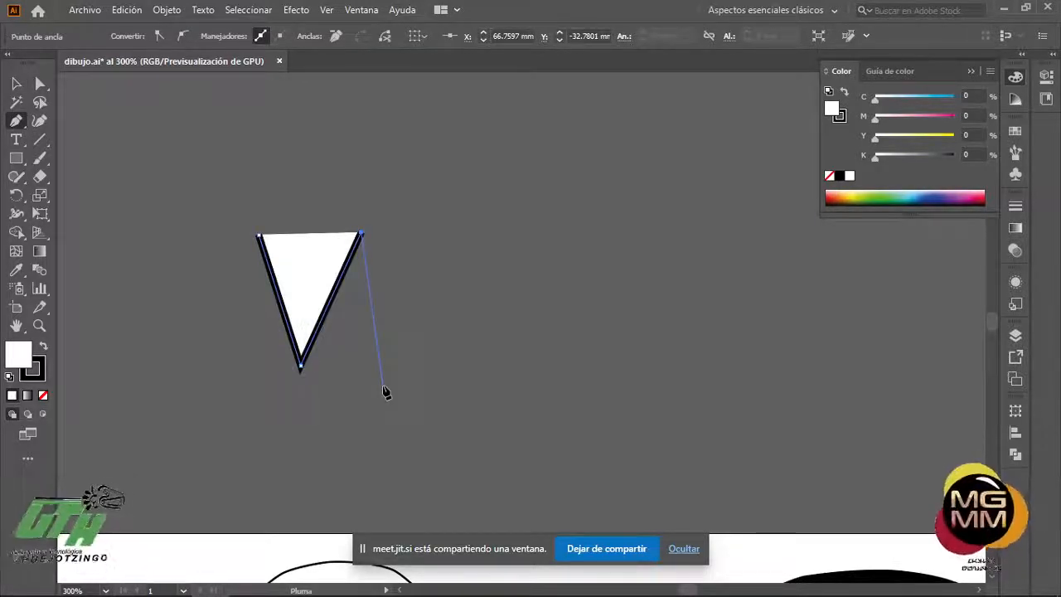
# - Extend the V-shaped path with four straight segments forming a smaller zigzag that ends in a tall peak
pyautogui.scroll(4, 285, 275)
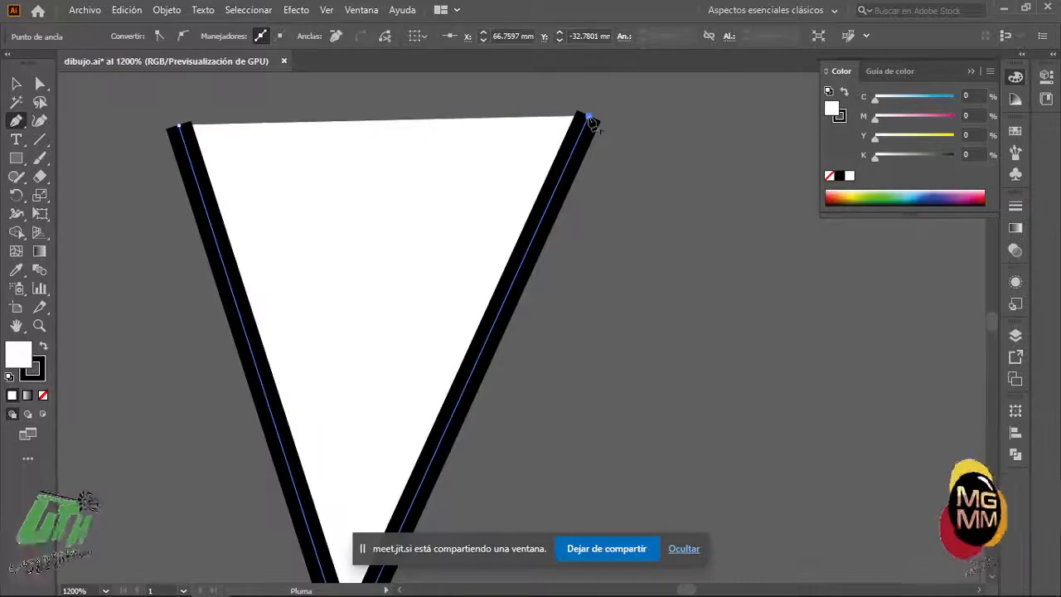
pyautogui.click(647, 351)
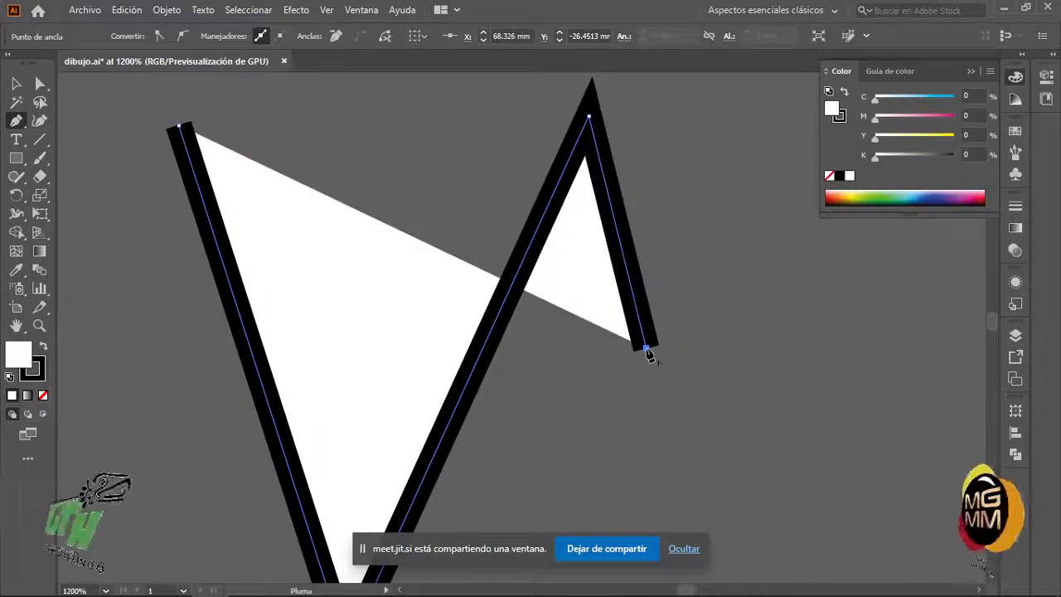
pyautogui.click(692, 236)
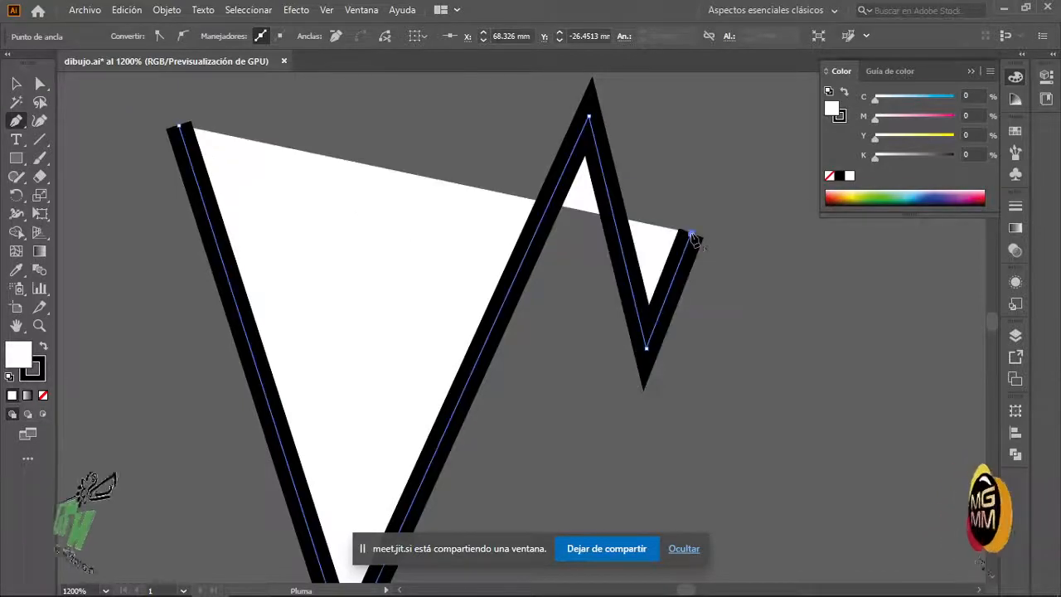
pyautogui.click(732, 355)
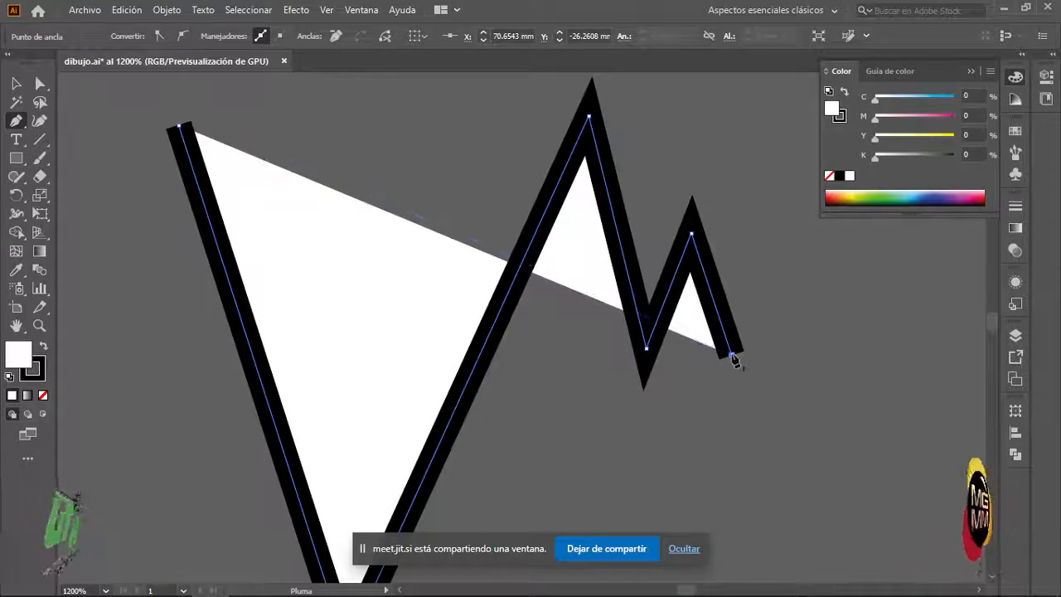
pyautogui.click(789, 146)
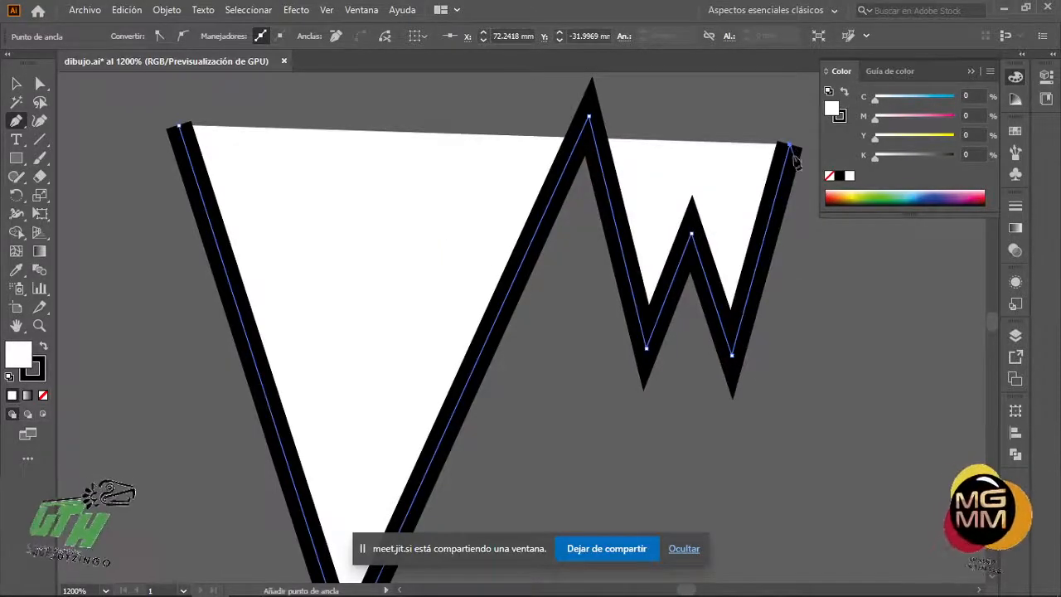
# - Add the two bottom corners below the zigzag and close the path at its starting anchor point
pyautogui.scroll(-2, 846, 539)
pyautogui.scroll(-6, 850, 540)
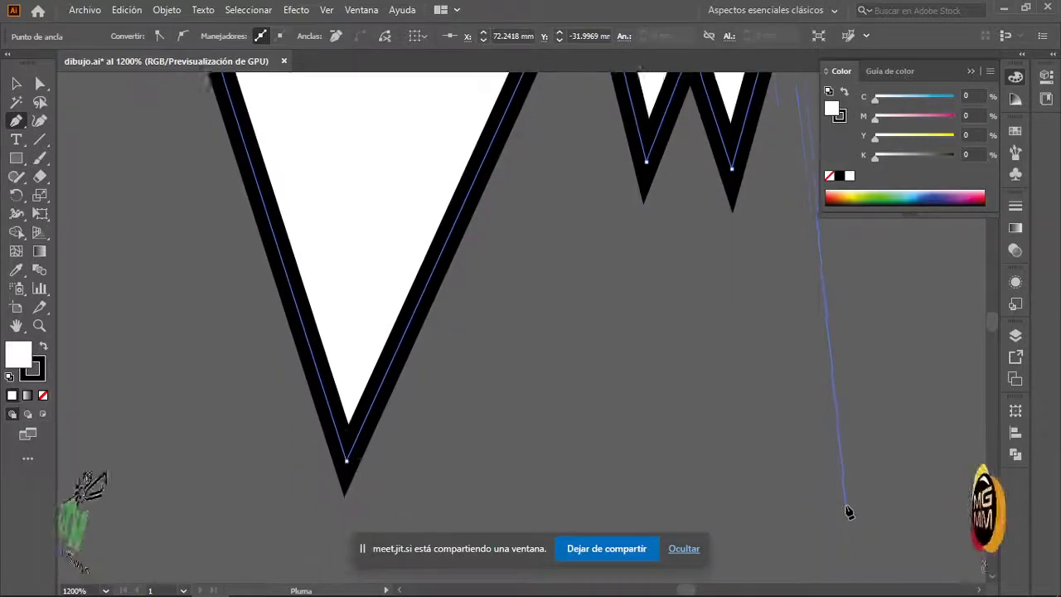
pyautogui.click(845, 492)
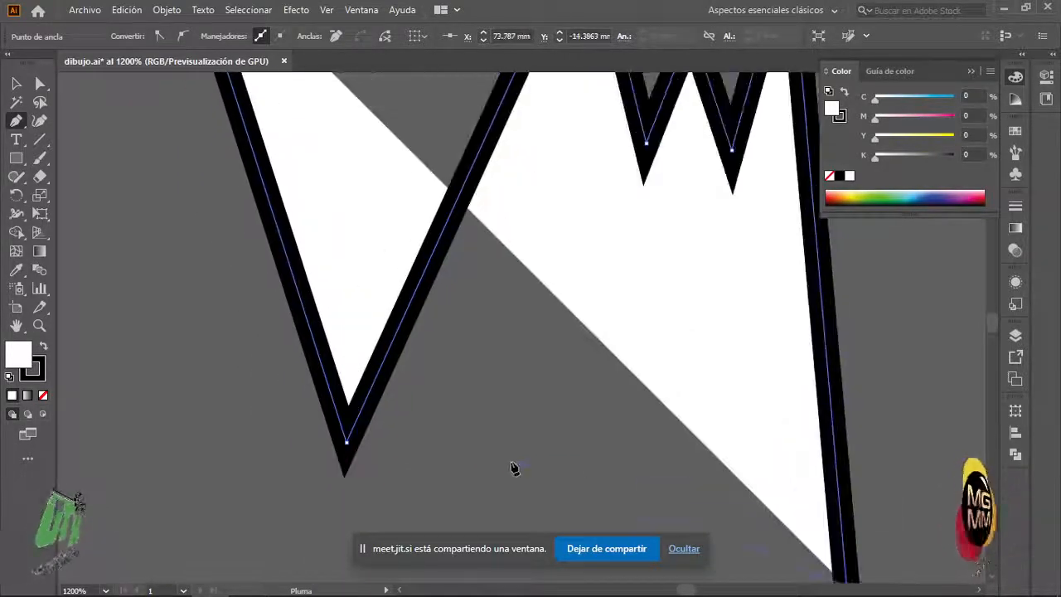
pyautogui.scroll(8, 511, 468)
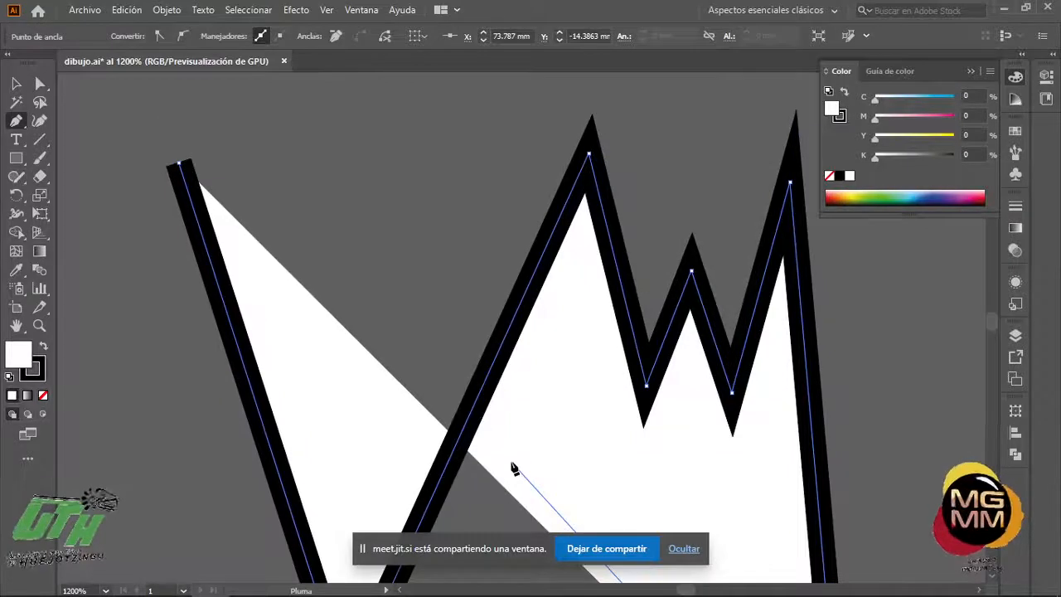
pyautogui.scroll(-10, 512, 468)
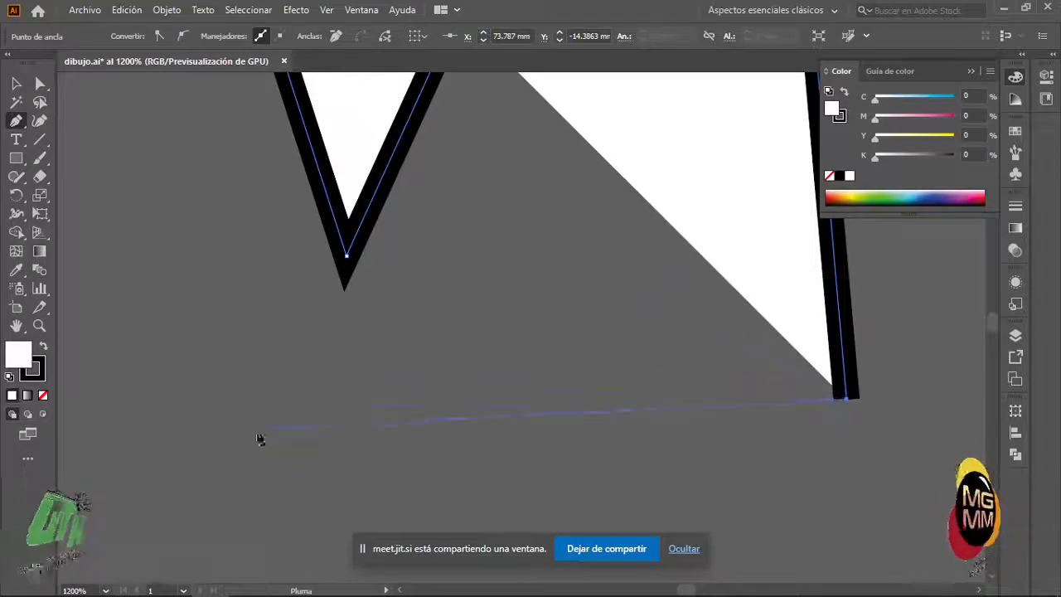
pyautogui.click(174, 384)
pyautogui.scroll(5, 170, 406)
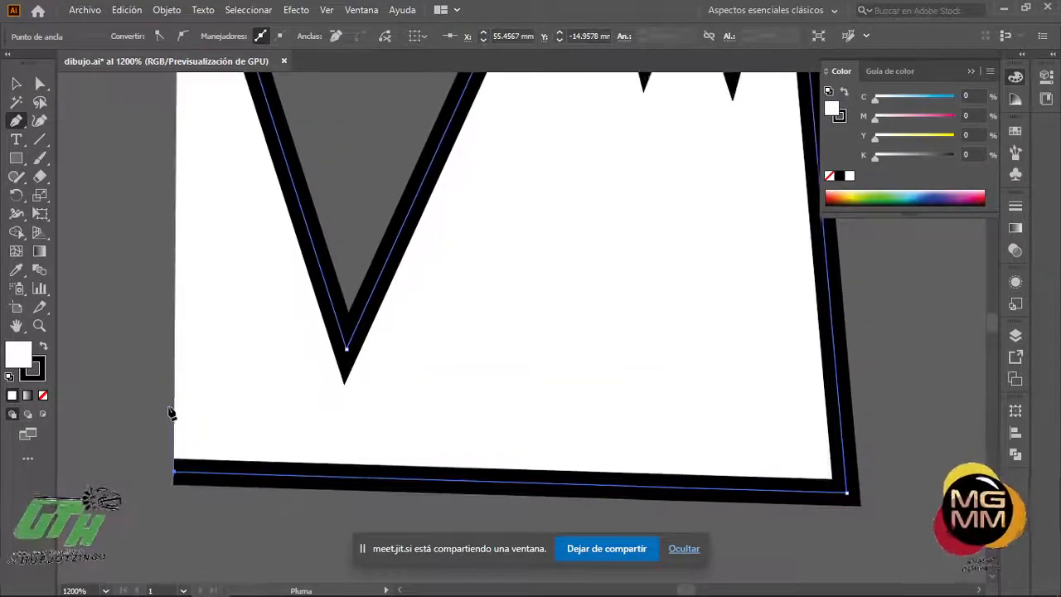
pyautogui.scroll(4, 169, 415)
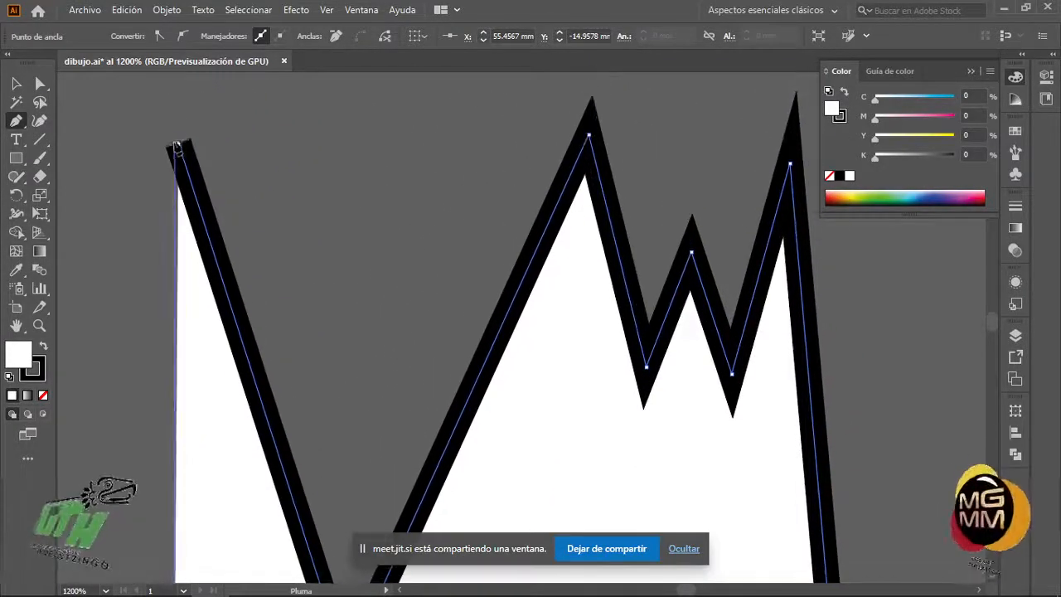
pyautogui.click(180, 146)
# - Start a new pen path on the upper-left peak of the closed zigzag shape
pyautogui.scroll(-3, 448, 410)
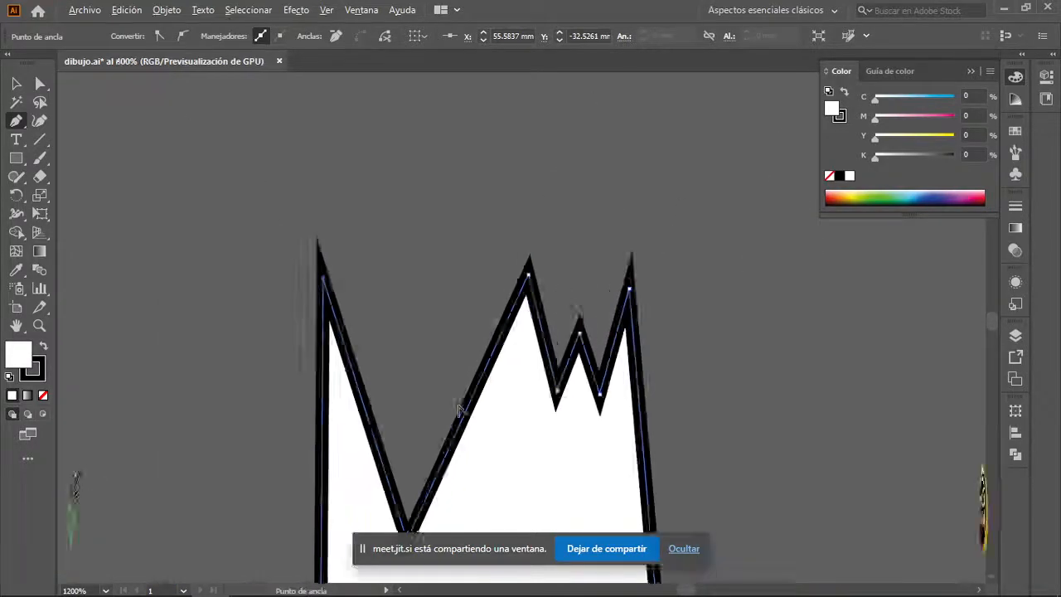
pyautogui.scroll(-2, 667, 451)
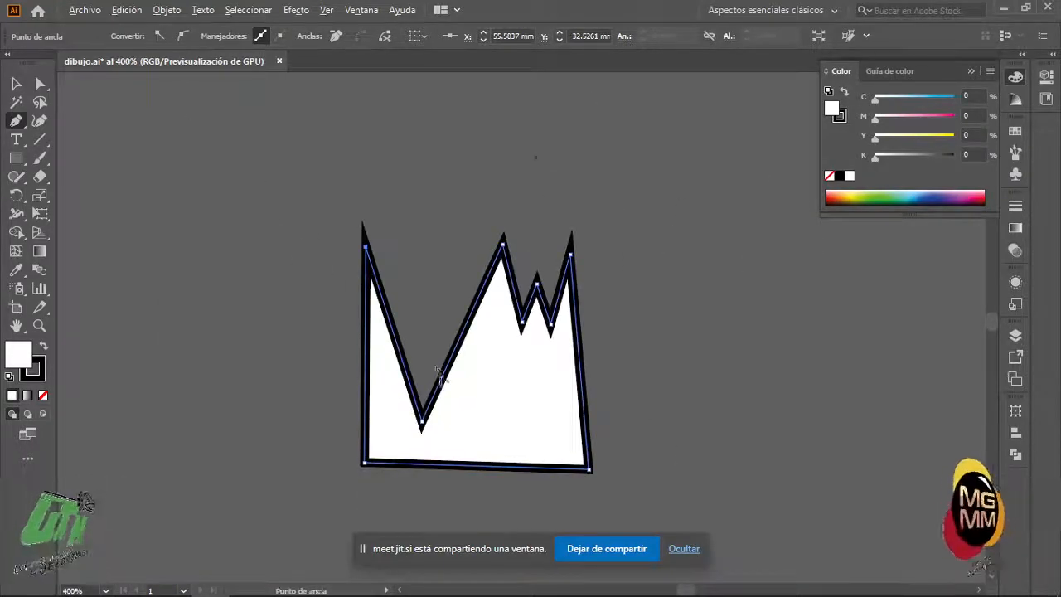
pyautogui.scroll(2, 439, 373)
pyautogui.scroll(-1, 450, 378)
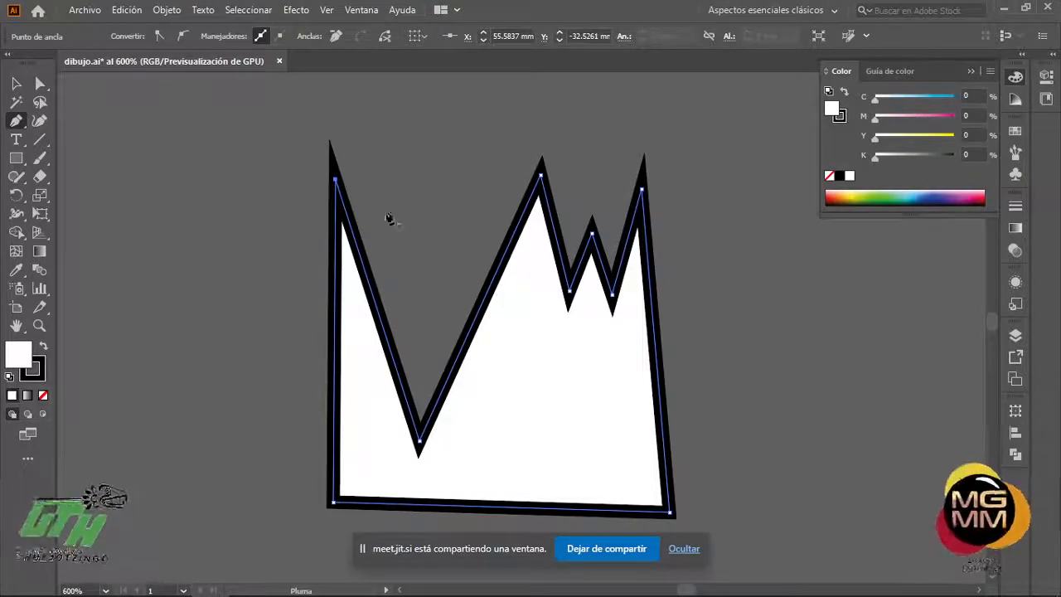
pyautogui.click(334, 179)
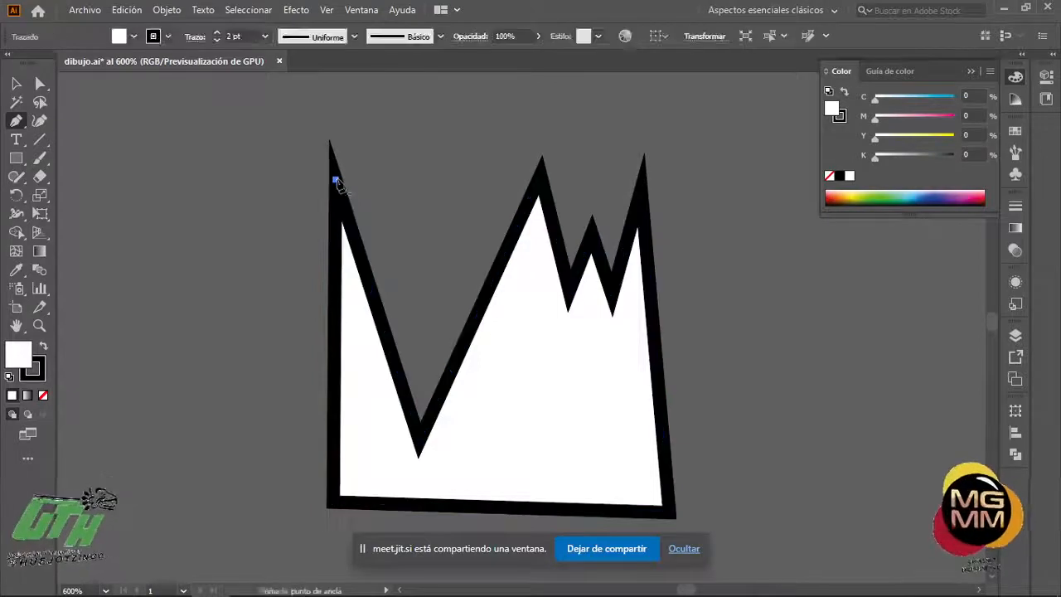
# - Draw a closed triangle with the Pen tool over the large V-shaped notch of the jagged shape
pyautogui.click(535, 182)
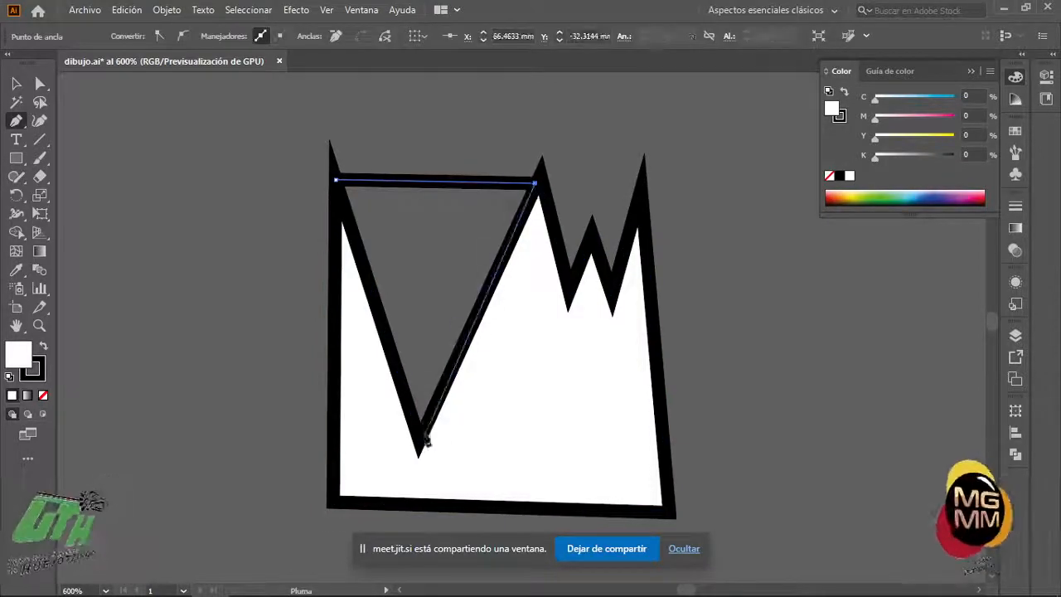
pyautogui.click(420, 438)
pyautogui.click(336, 182)
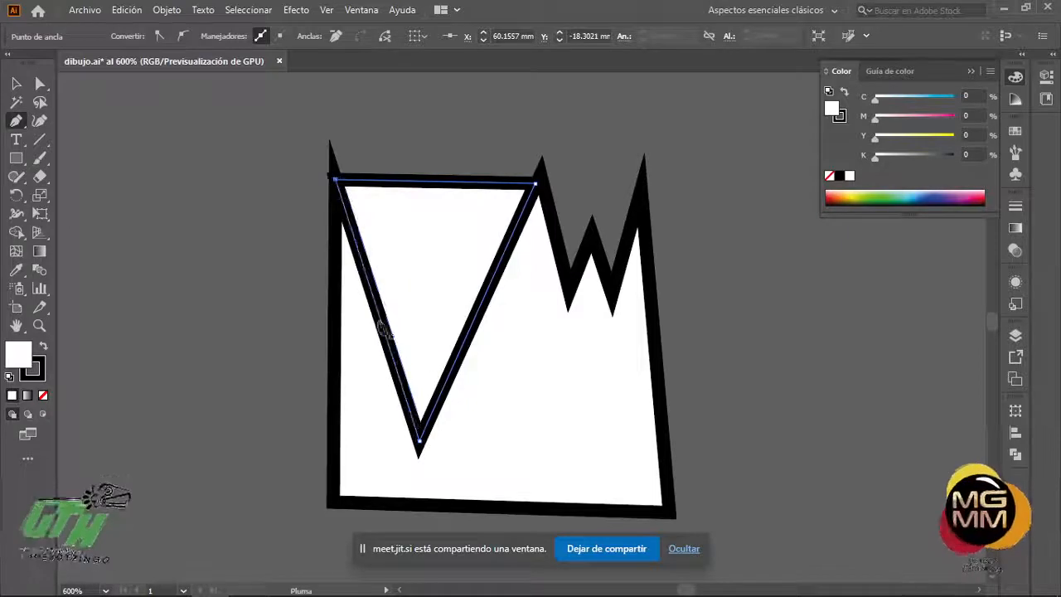
# - Move the new triangle out of the notch to the empty area left of the jagged shape and deselect it
pyautogui.click(12, 84)
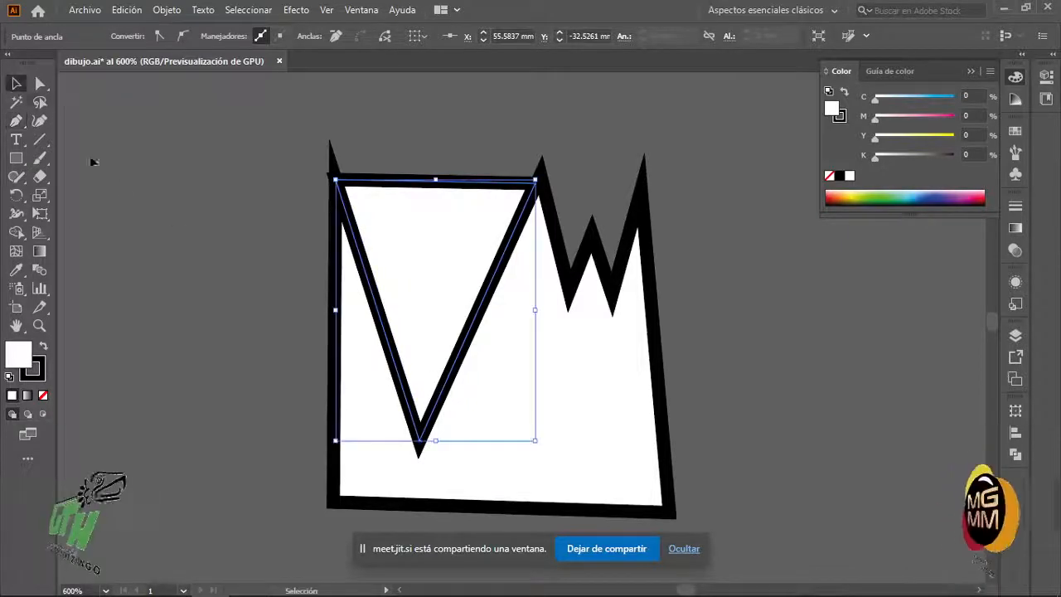
pyautogui.click(124, 187)
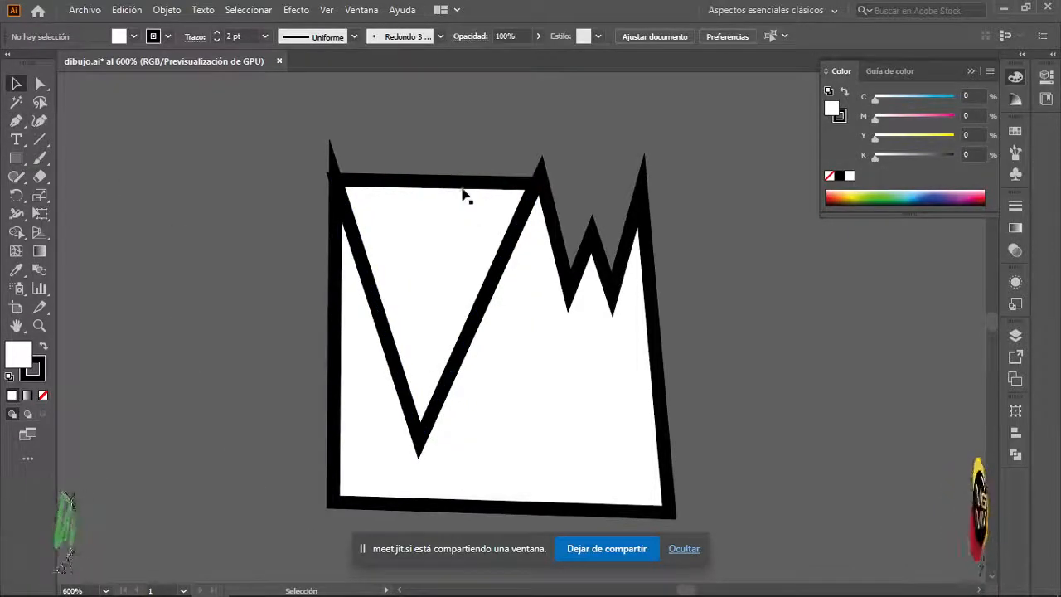
pyautogui.moveTo(467, 185); pyautogui.dragTo(226, 190)
pyautogui.click(825, 500)
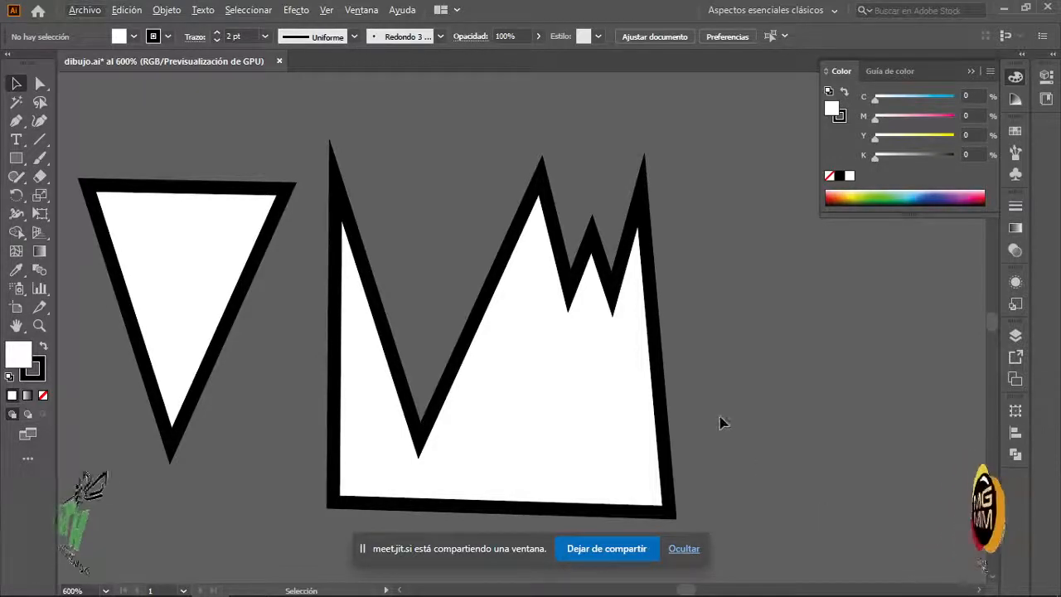
# - Delete both the triangle and the jagged shape above the artboard
pyautogui.scroll(-4, 719, 423)
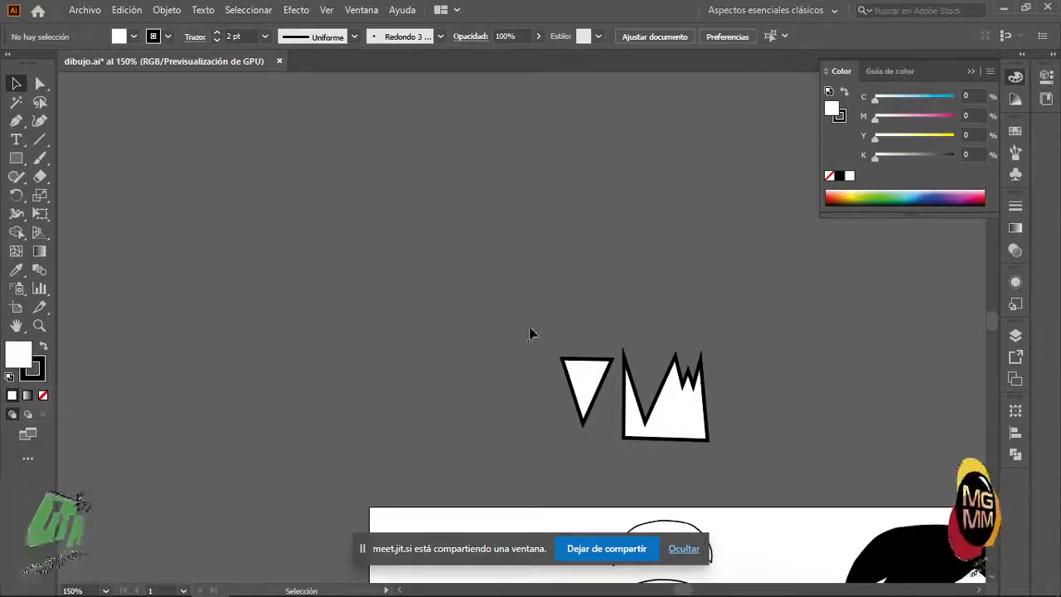
pyautogui.moveTo(527, 340); pyautogui.dragTo(756, 479)
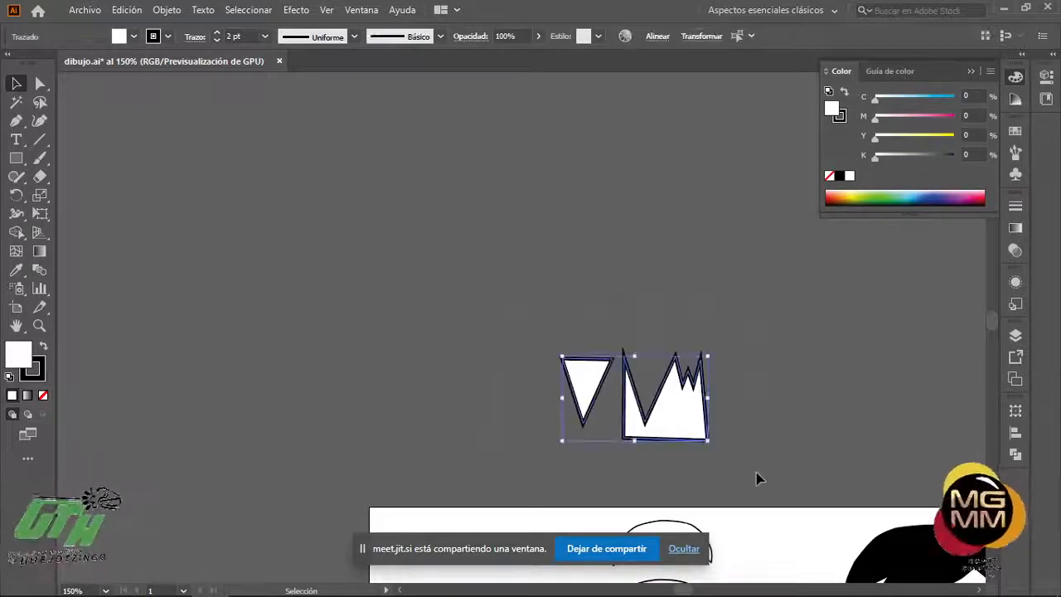
pyautogui.press('Delete')
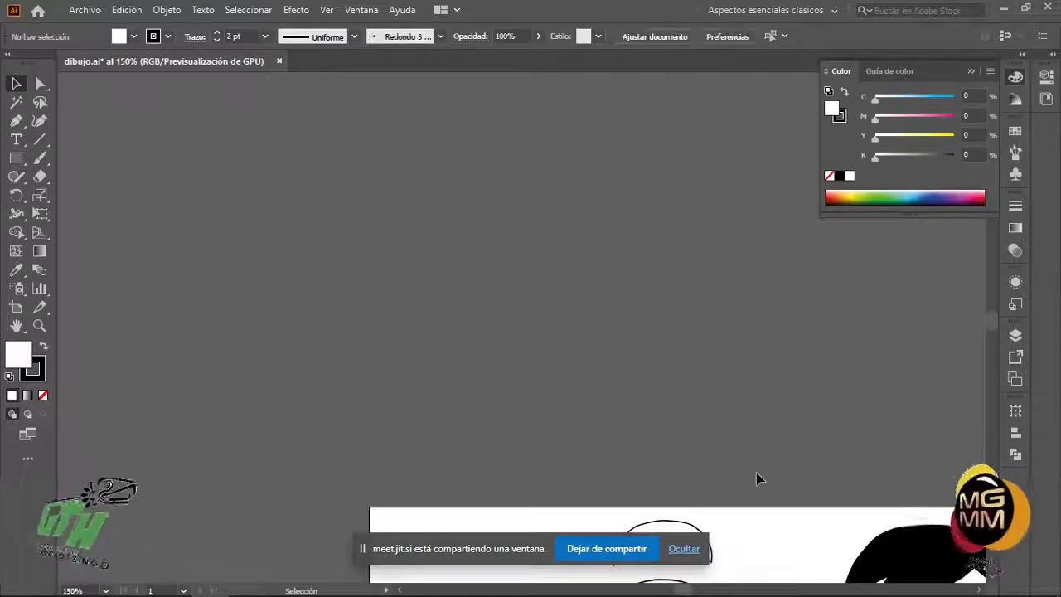
# - Draw a closed four-sided shape with the Pen tool above the artboard, with an extra anchor point along its right edge
pyautogui.click(16, 121)
pyautogui.click(298, 157)
pyautogui.click(243, 382)
pyautogui.click(503, 329)
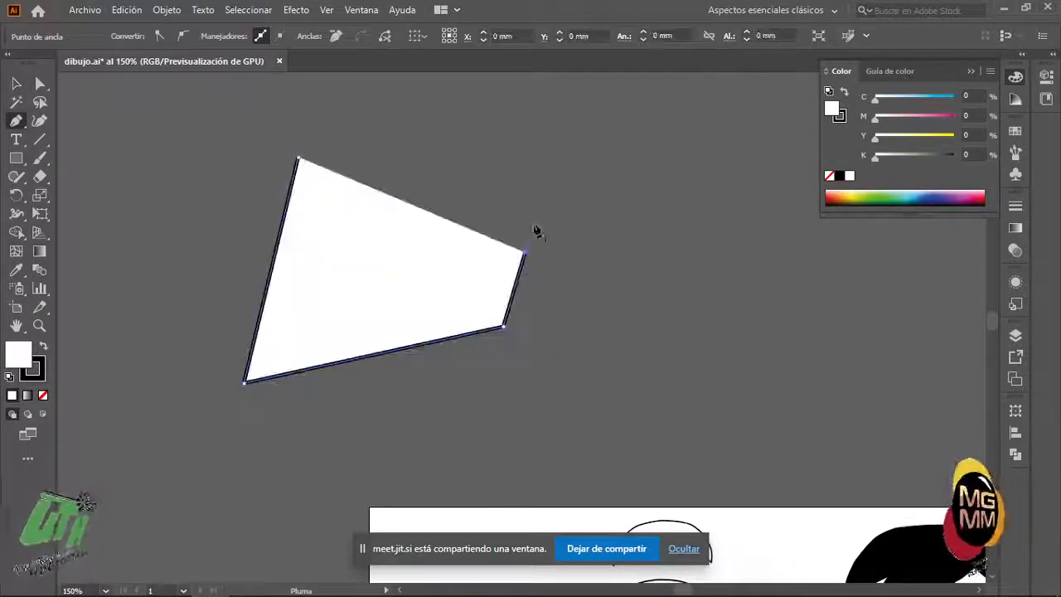
pyautogui.click(542, 180)
pyautogui.click(297, 158)
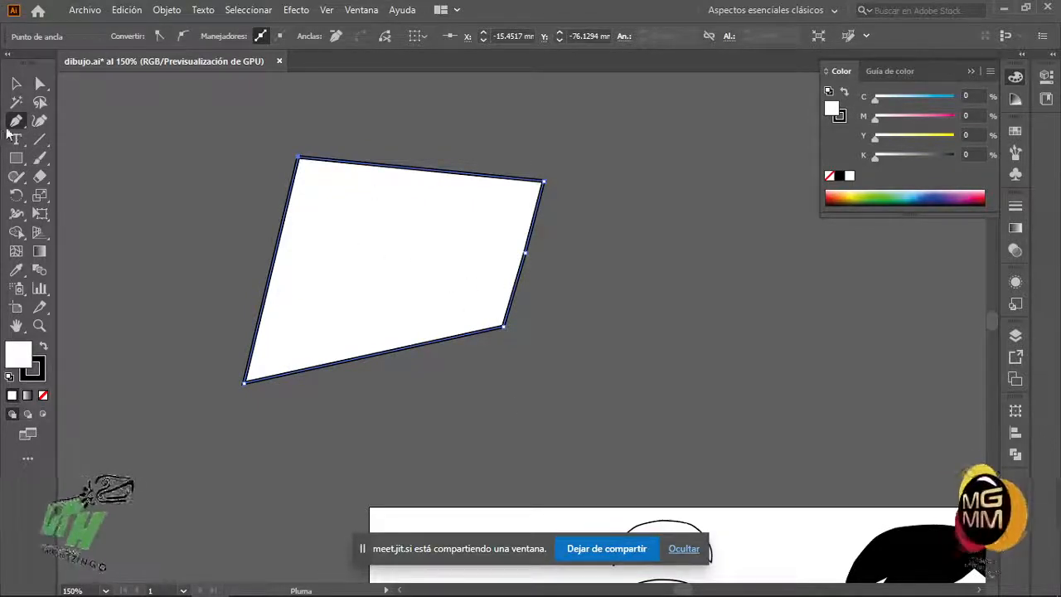
# - Add an anchor point with the Add Anchor Point tool on the right edge, between the upper-right corner and the existing middle point
pyautogui.click(18, 123)
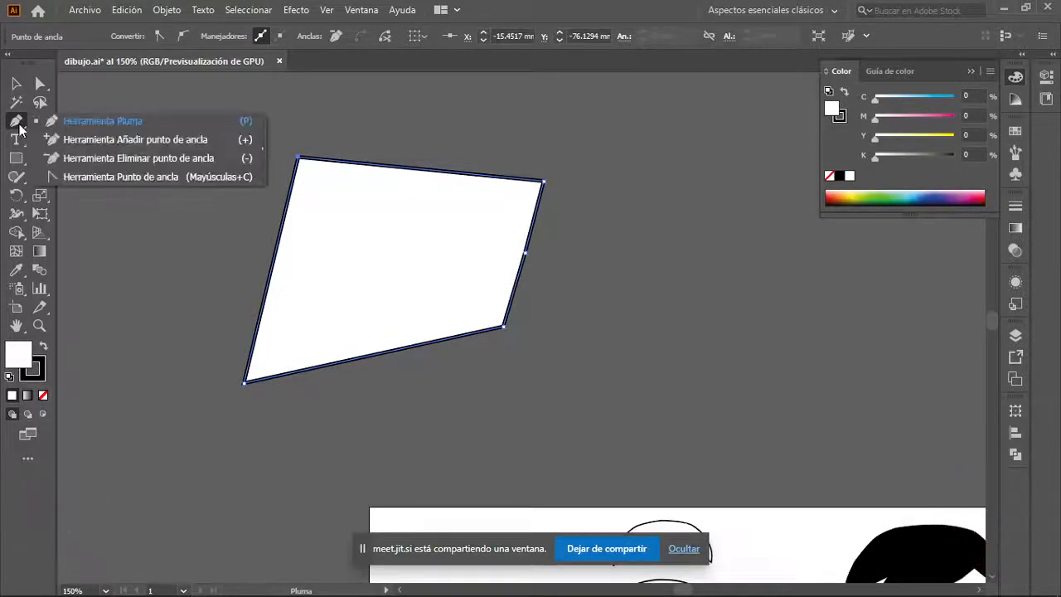
pyautogui.click(83, 157)
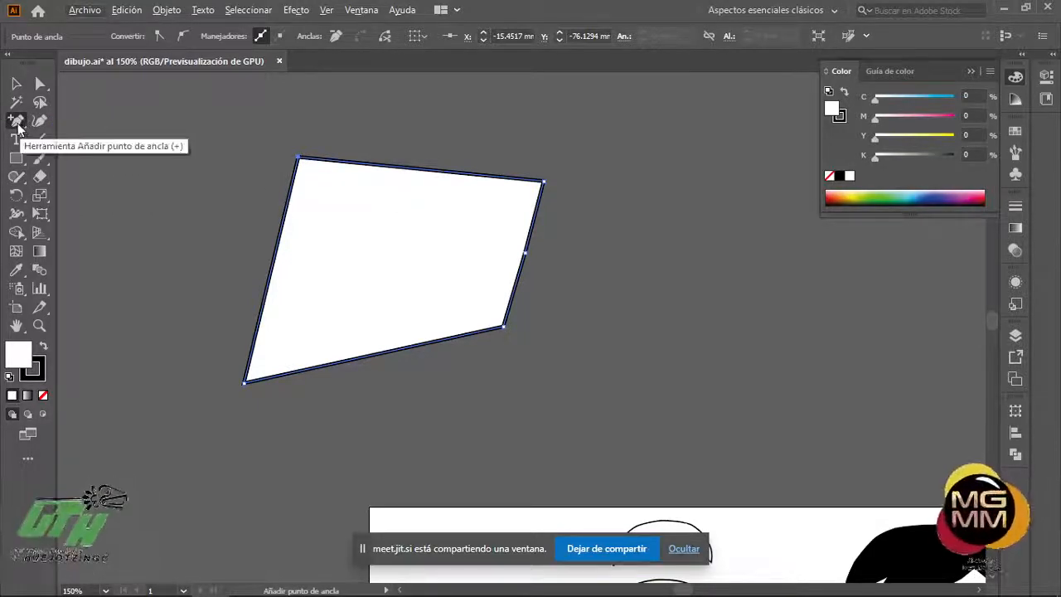
pyautogui.click(17, 123)
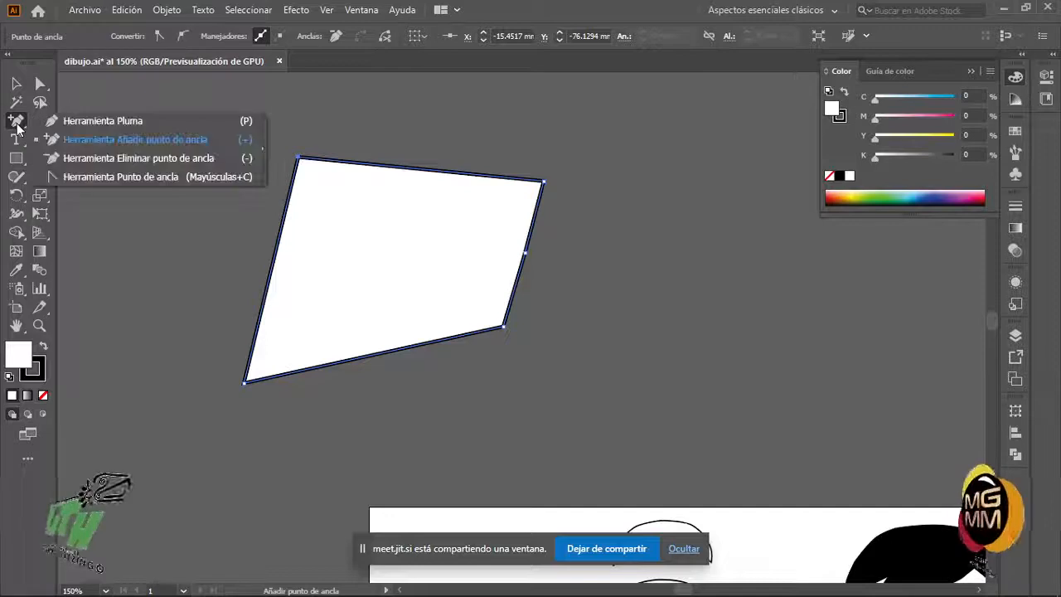
pyautogui.click(92, 141)
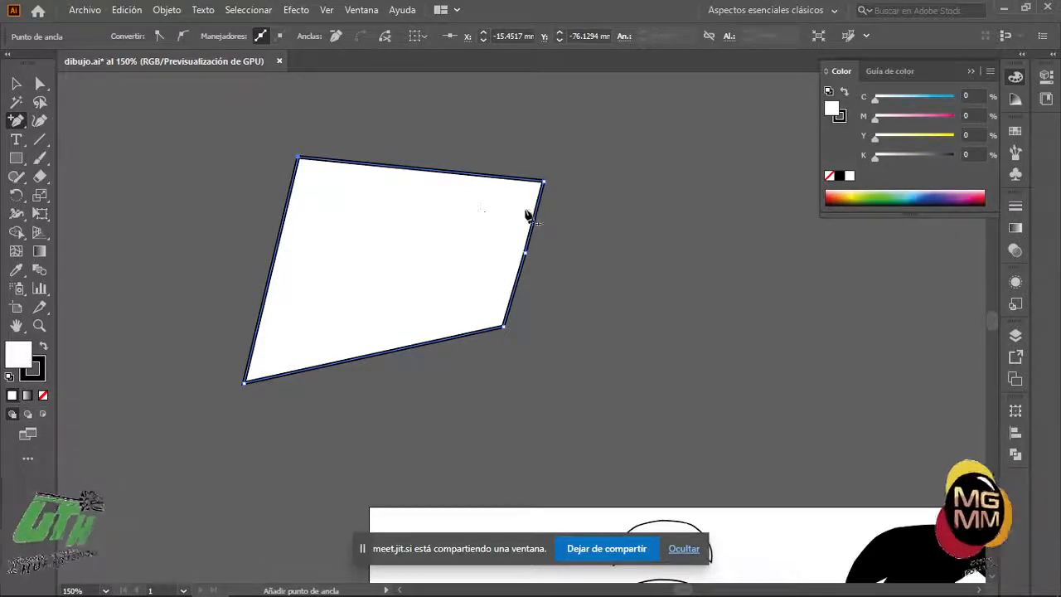
pyautogui.scroll(5, 548, 184)
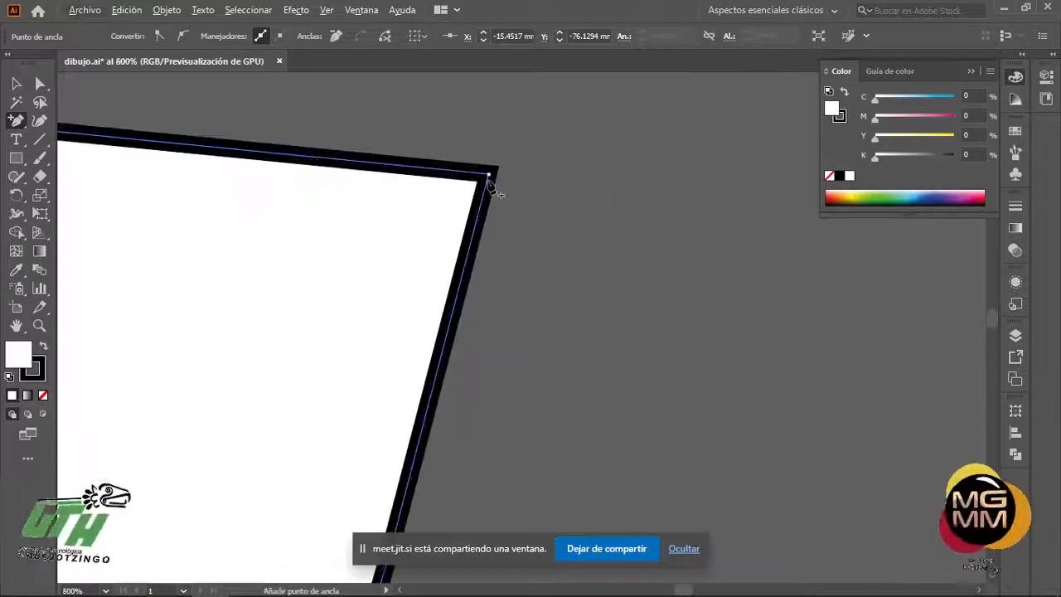
pyautogui.scroll(-5, 491, 245)
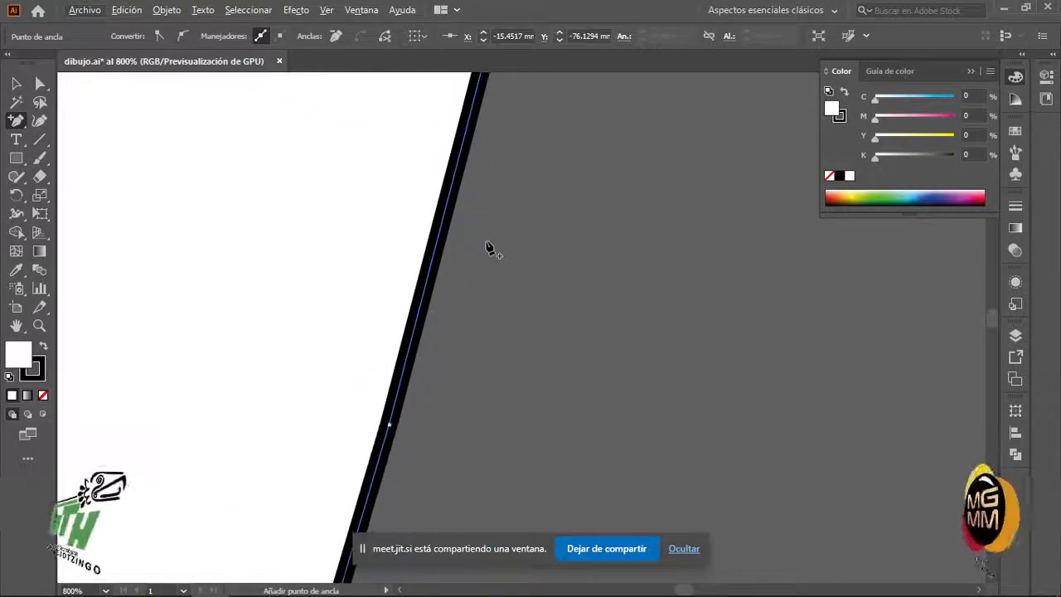
pyautogui.scroll(-2, 471, 243)
pyautogui.scroll(2, 402, 231)
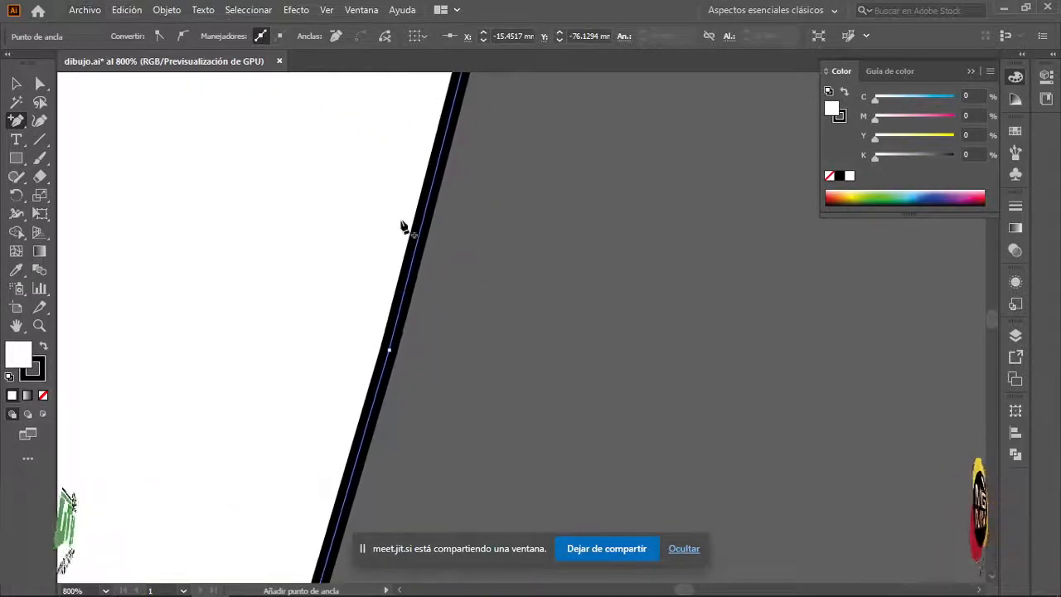
pyautogui.scroll(-3, 402, 227)
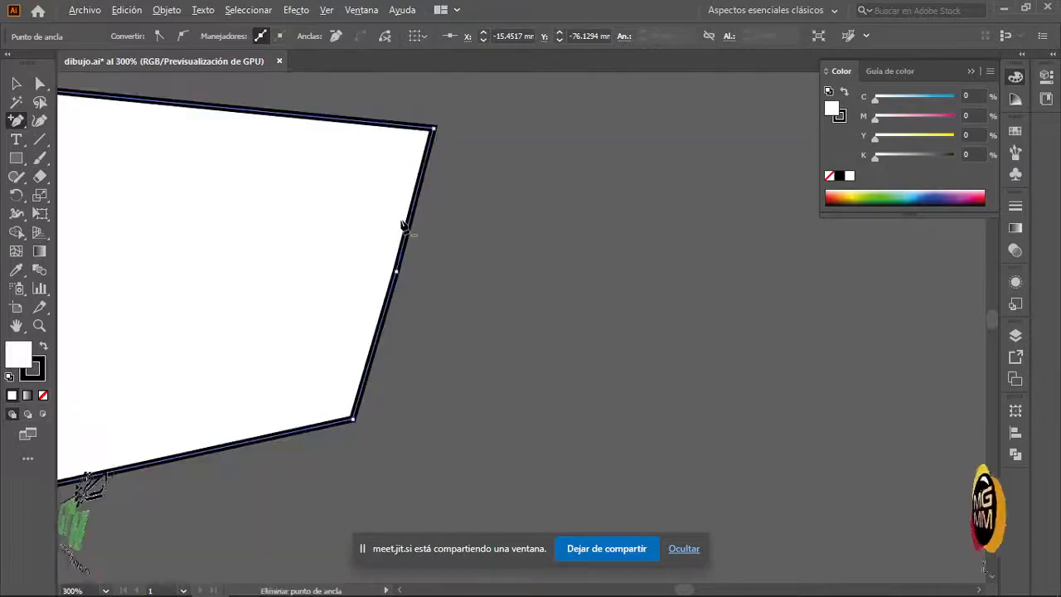
pyautogui.click(395, 271)
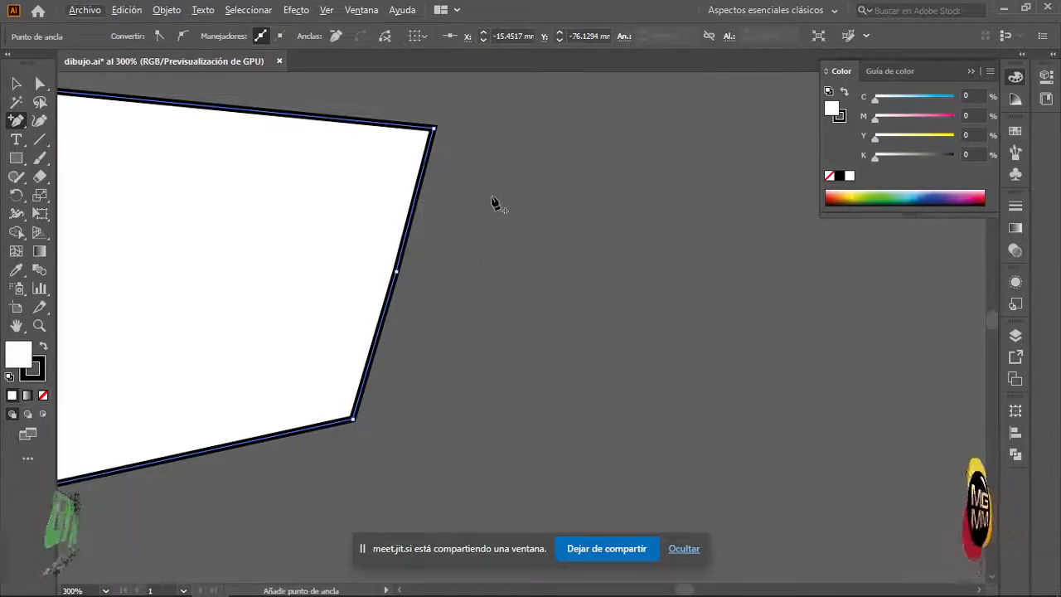
pyautogui.click(415, 202)
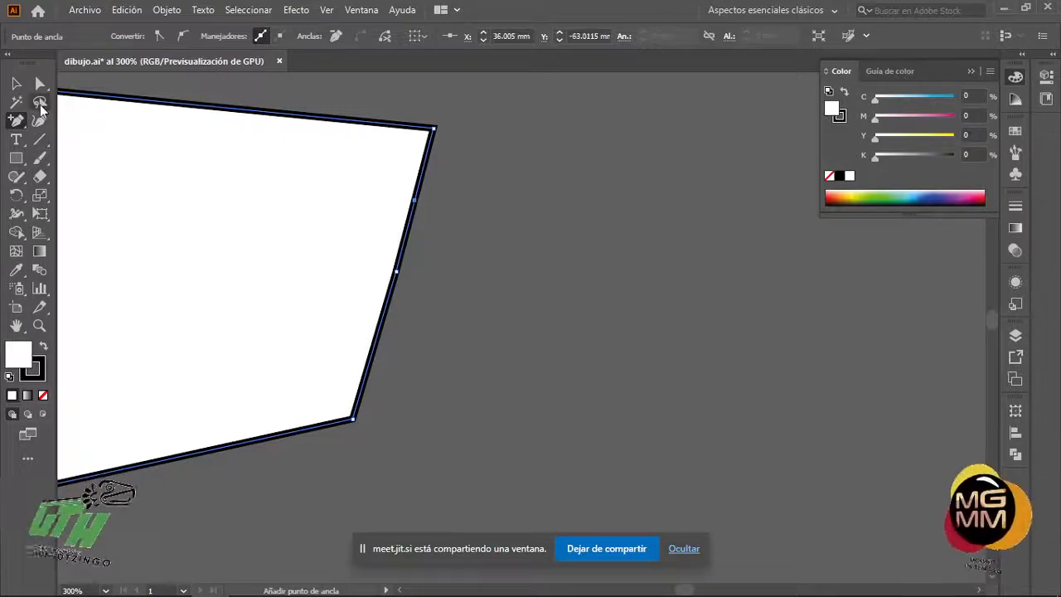
# - Pull the added anchor point outward into a protruding tip, and convert it to smooth and back to a corner
pyautogui.click(40, 85)
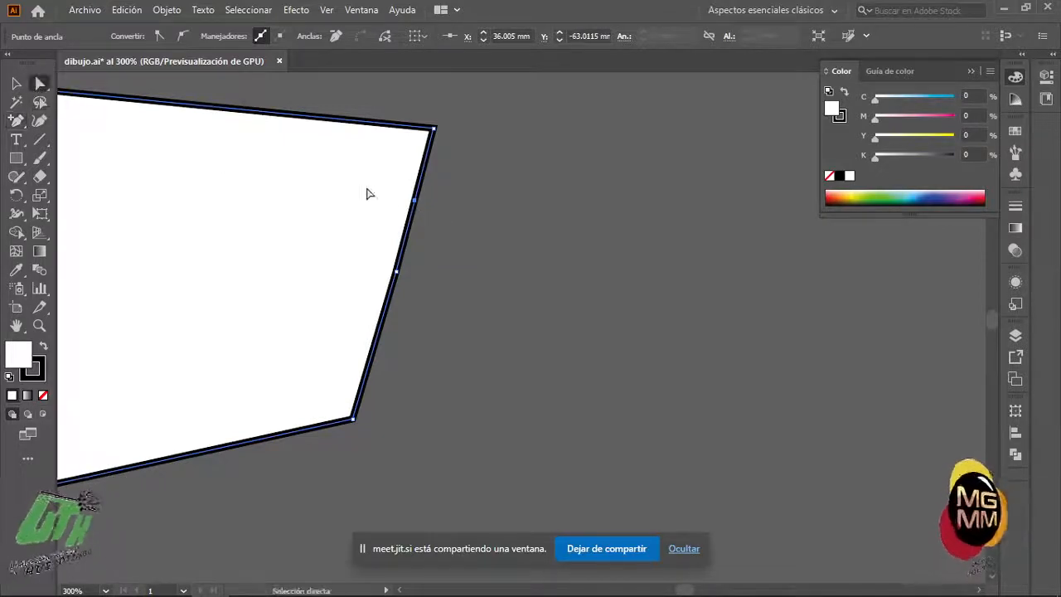
pyautogui.click(419, 204)
pyautogui.moveTo(419, 204); pyautogui.dragTo(542, 226)
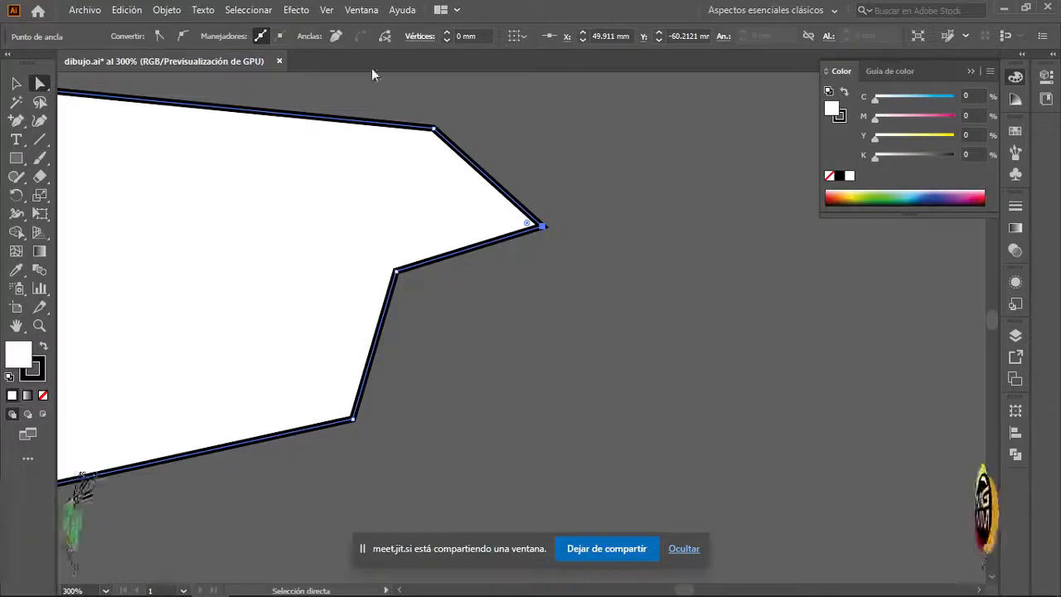
pyautogui.click(182, 37)
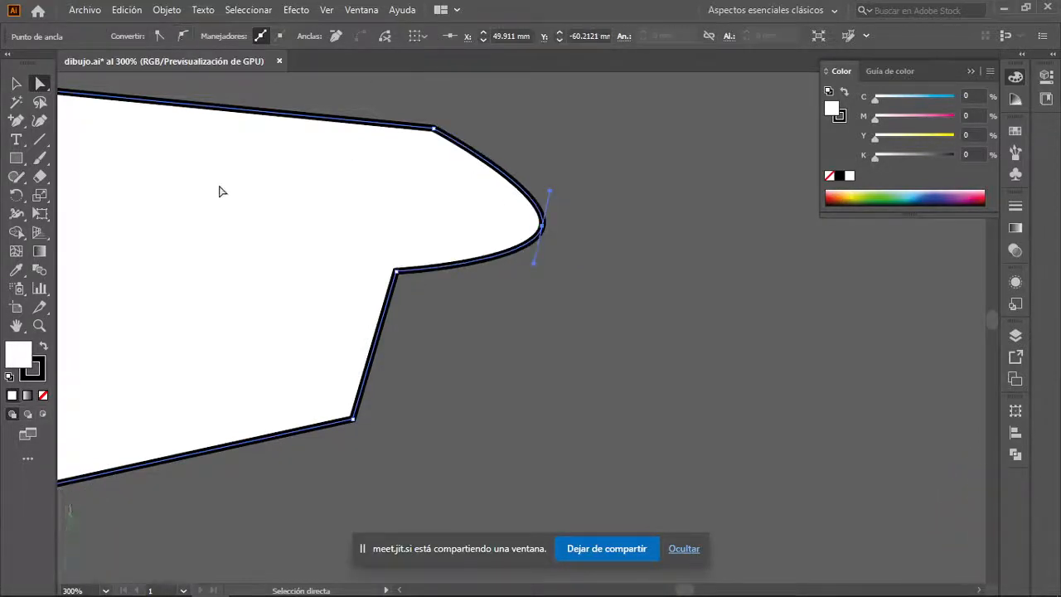
pyautogui.click(158, 37)
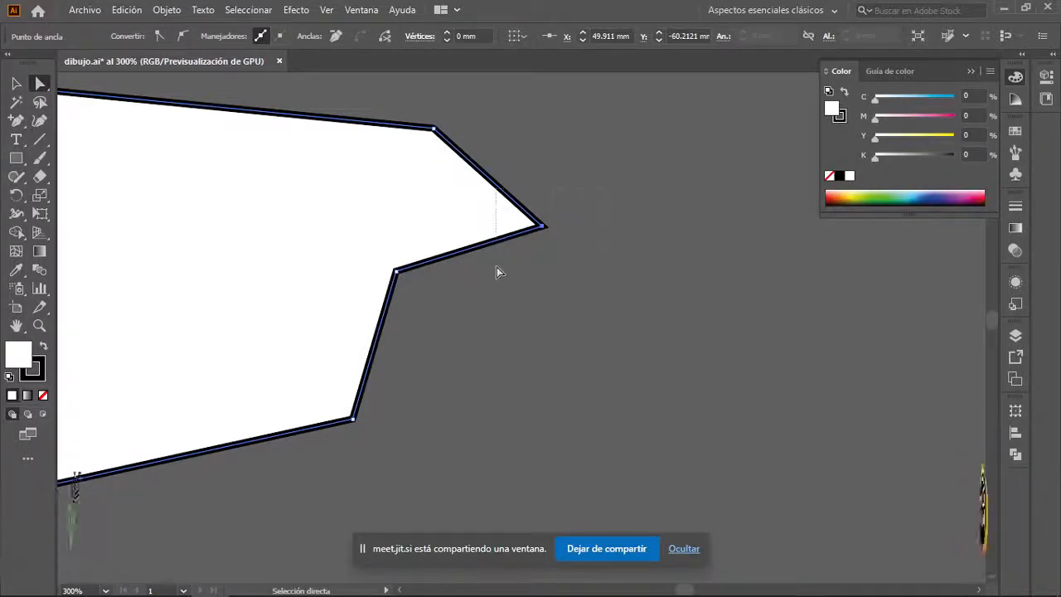
# - Delete the protruding anchor point with the Delete Anchor Point tool, and try deleting the upper-right corner point before undoing that deletion
pyautogui.click(18, 121)
pyautogui.moveTo(17, 121); pyautogui.dragTo(100, 158)
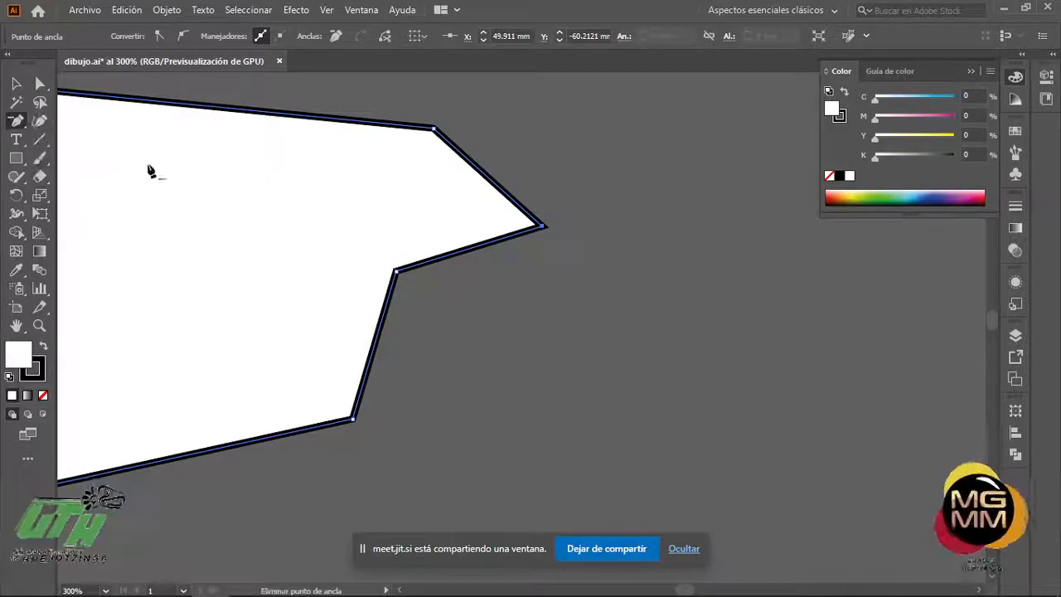
pyautogui.click(539, 228)
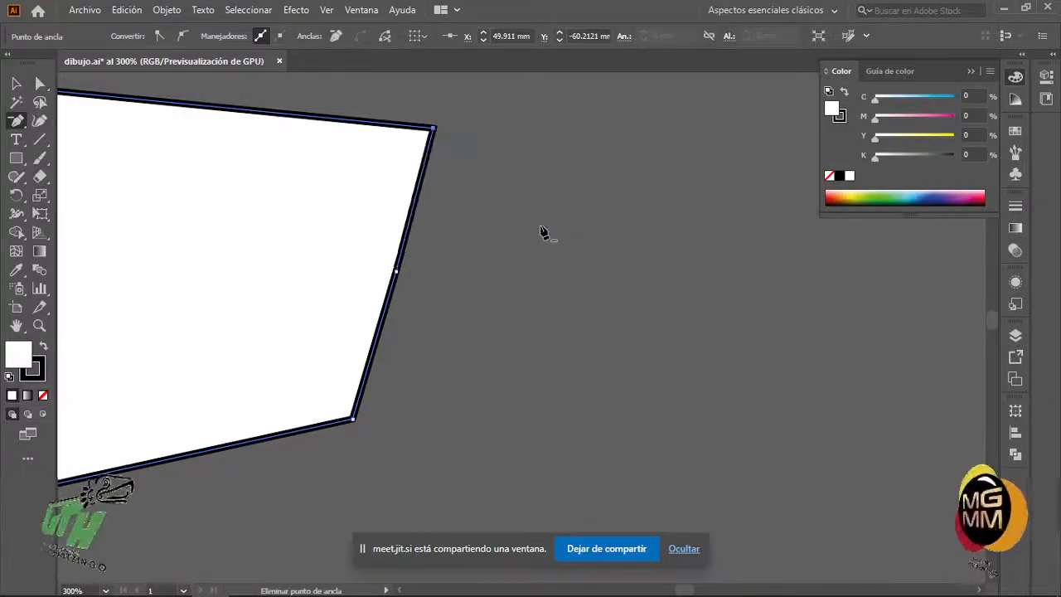
pyautogui.click(433, 131)
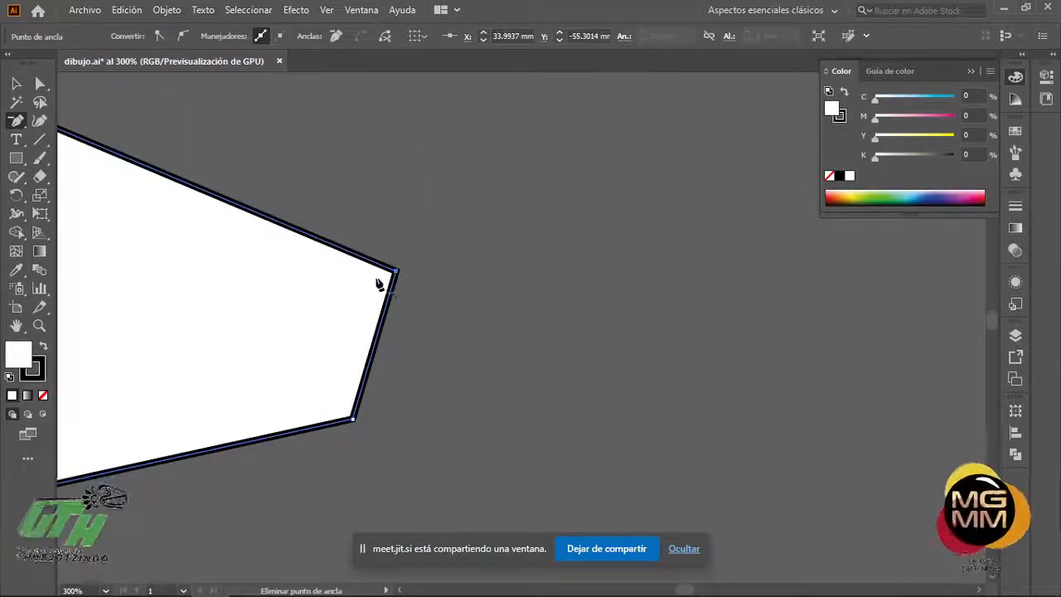
pyautogui.hotkey('ctrl', 'z')
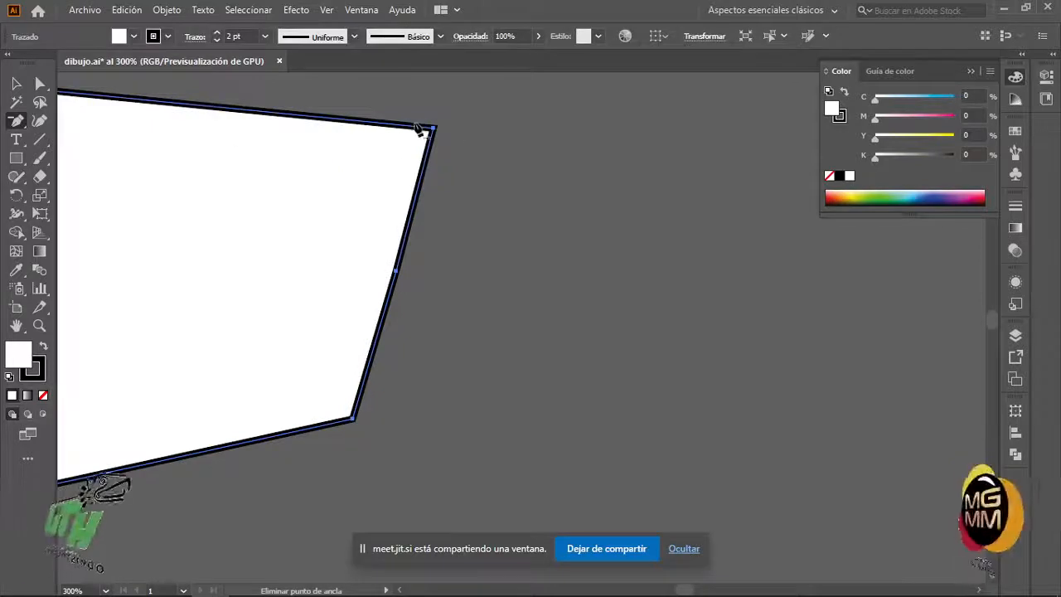
# - Try curving the upper-right corner with the Anchor Point tool by pulling out and reshaping its direction handles, and undo the changes
pyautogui.click(15, 122)
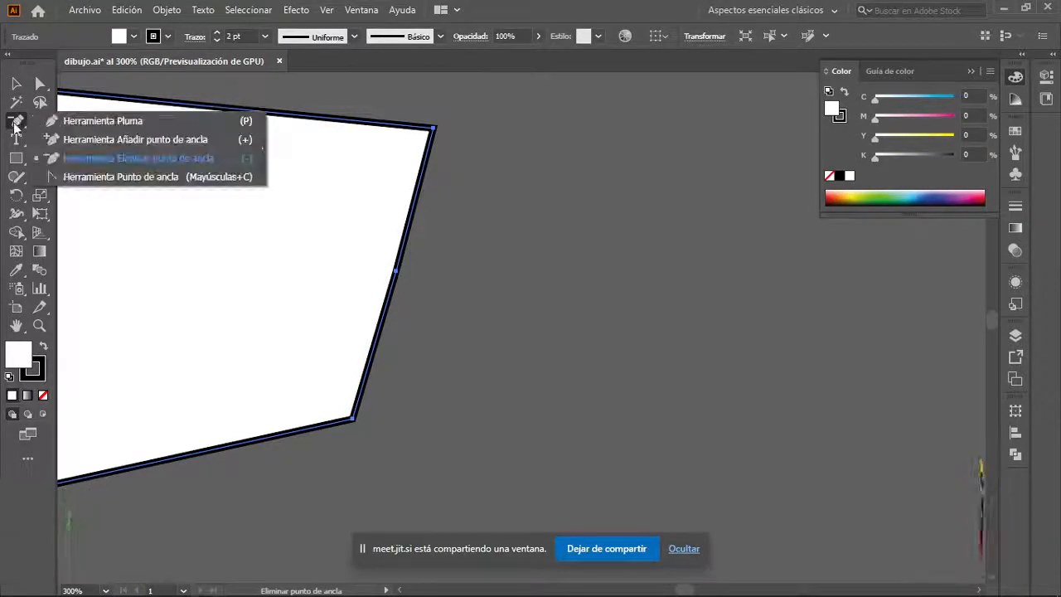
pyautogui.click(112, 177)
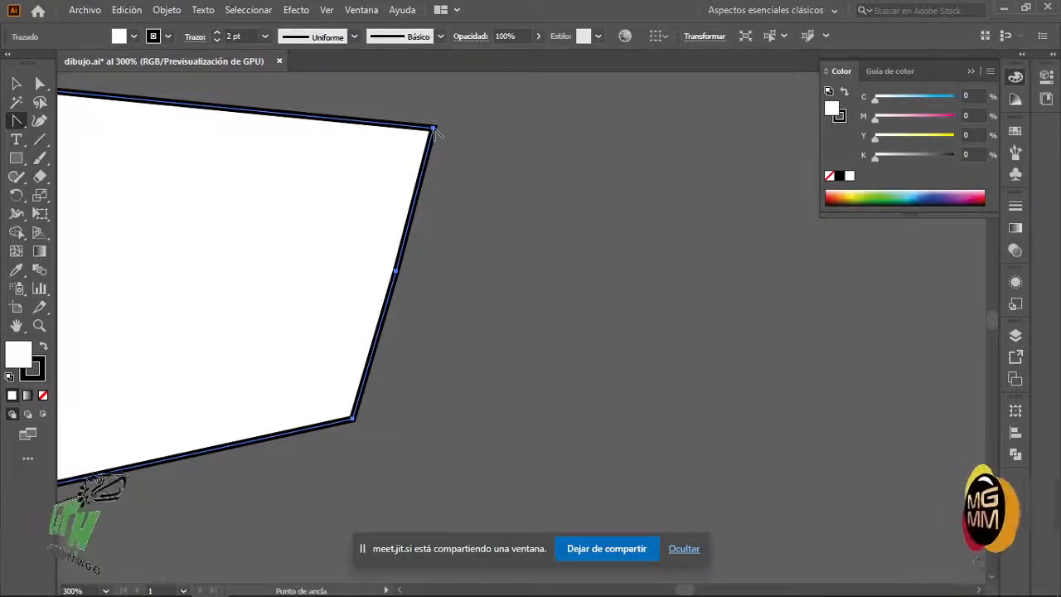
pyautogui.moveTo(434, 130); pyautogui.dragTo(480, 212)
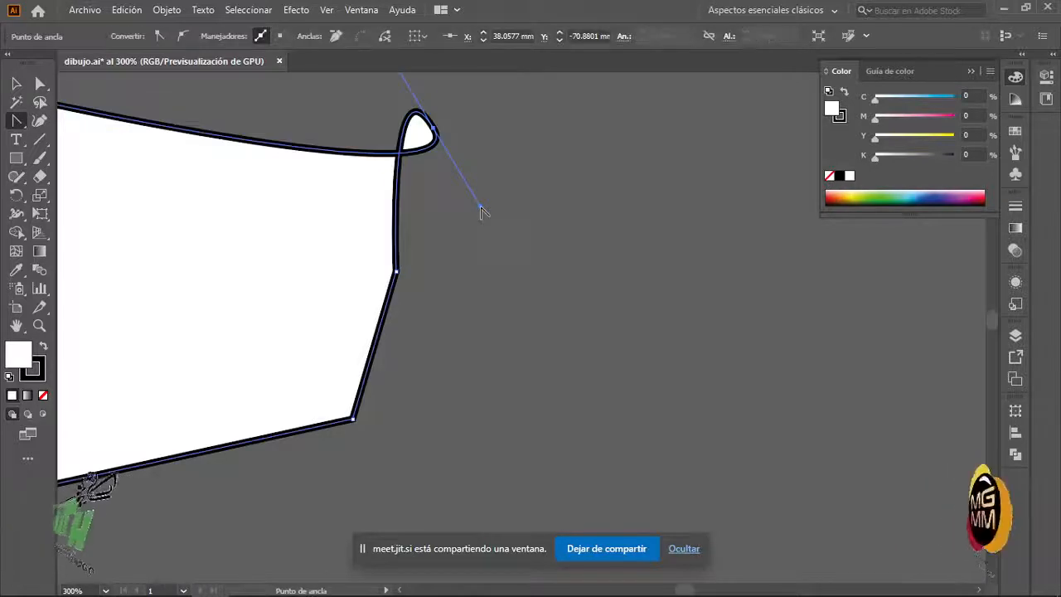
pyautogui.scroll(1, 502, 220)
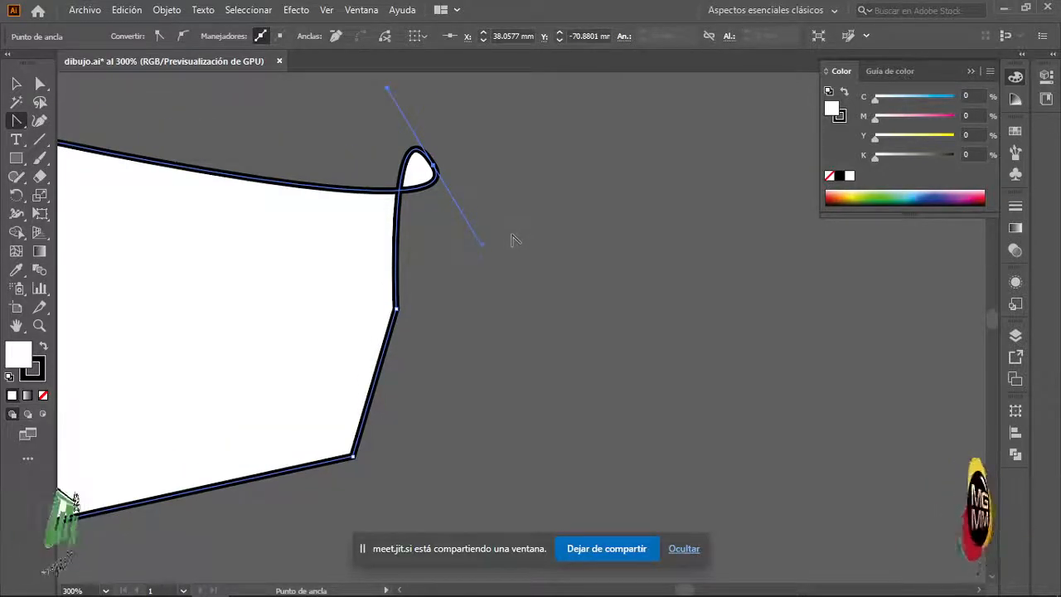
pyautogui.moveTo(481, 246); pyautogui.dragTo(429, 164)
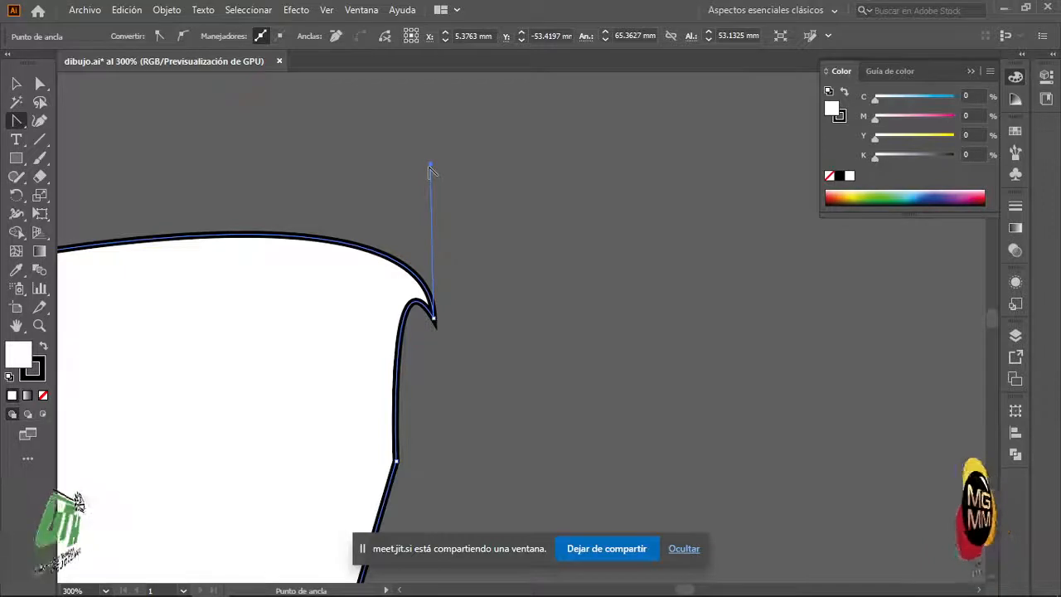
pyautogui.moveTo(432, 170); pyautogui.dragTo(389, 246)
pyautogui.hotkey('ctrl', 'z')
pyautogui.hotkey('ctrl', 'z')
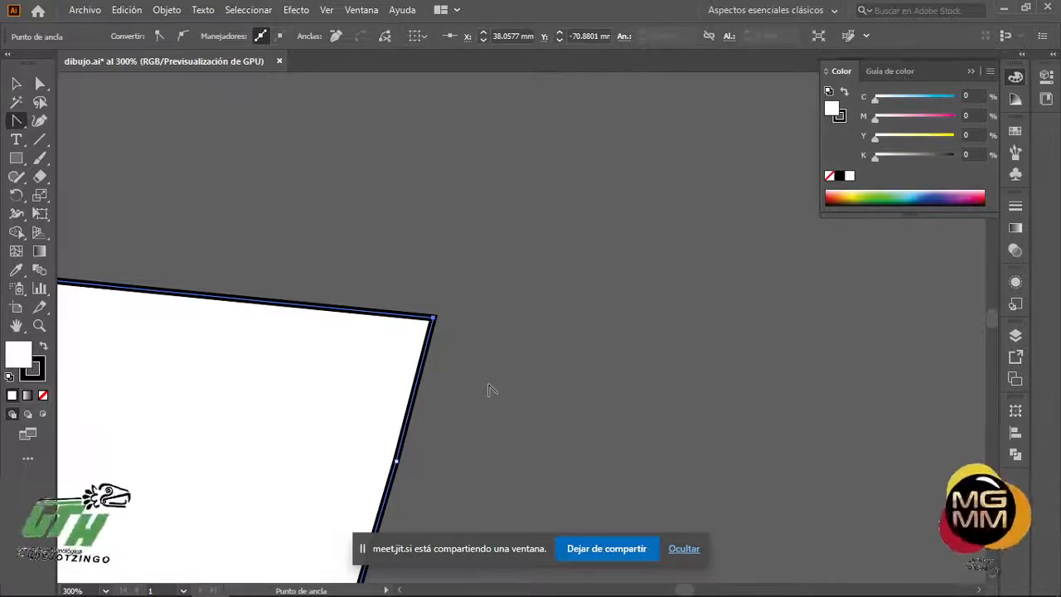
pyautogui.click(17, 122)
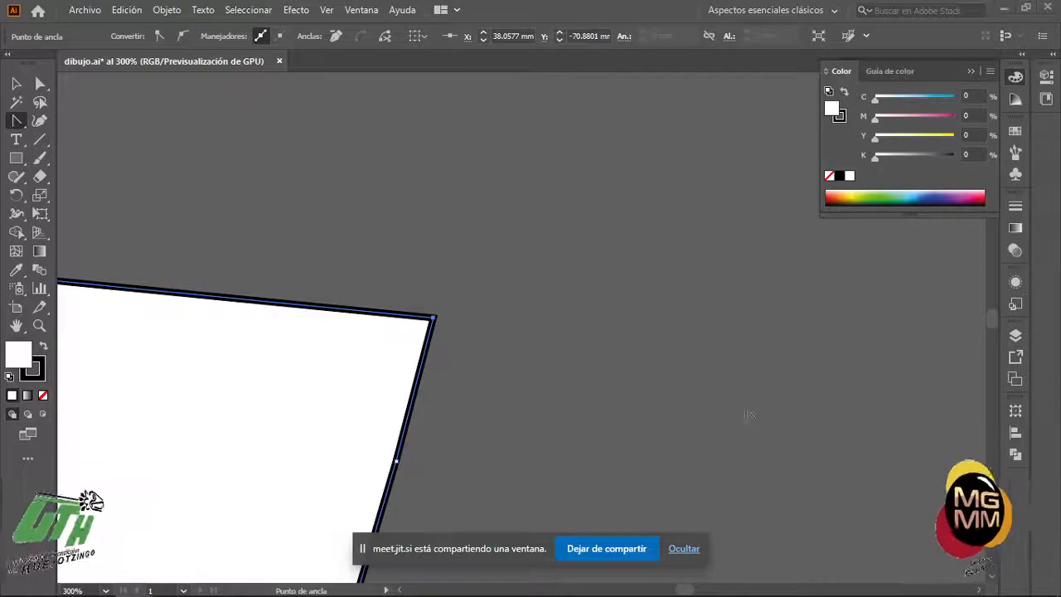
# - Deselect the four-sided path above the artboard with the Direct Selection tool
pyautogui.scroll(-8, 627, 353)
pyautogui.scroll(4, 653, 384)
pyautogui.scroll(3, 638, 386)
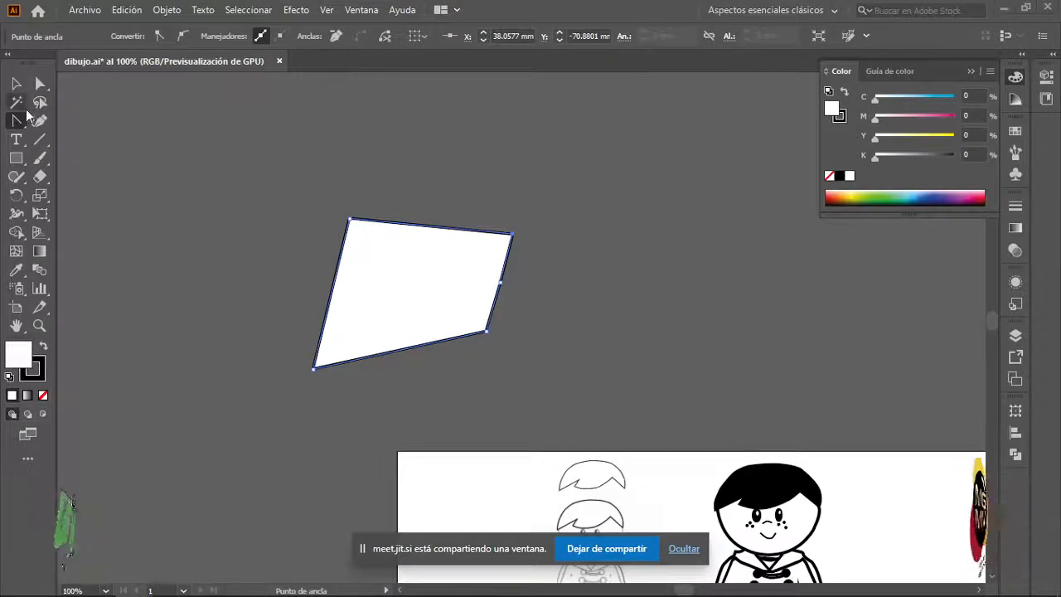
pyautogui.moveTo(21, 127); pyautogui.dragTo(58, 116)
pyautogui.click(39, 83)
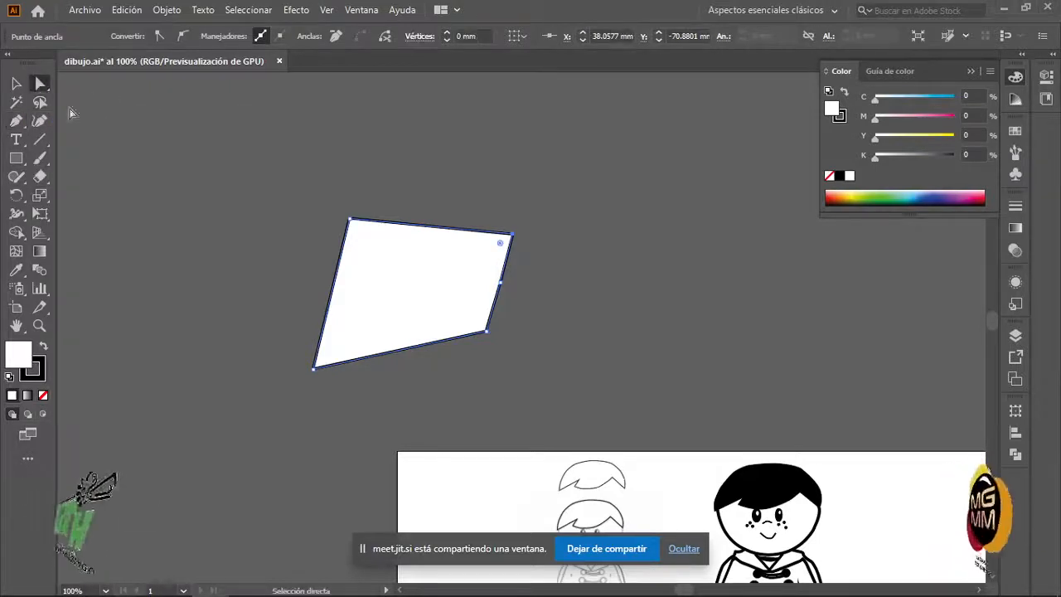
pyautogui.click(272, 192)
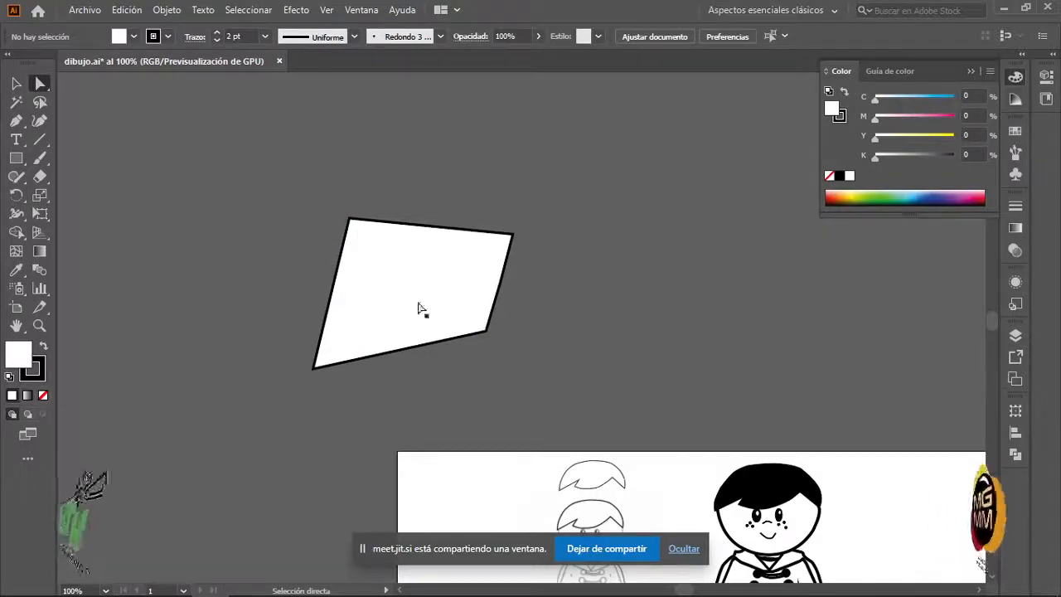
# - Bring the traced boy drawing on the artboard into view and display the document's layers
pyautogui.scroll(-5, 892, 455)
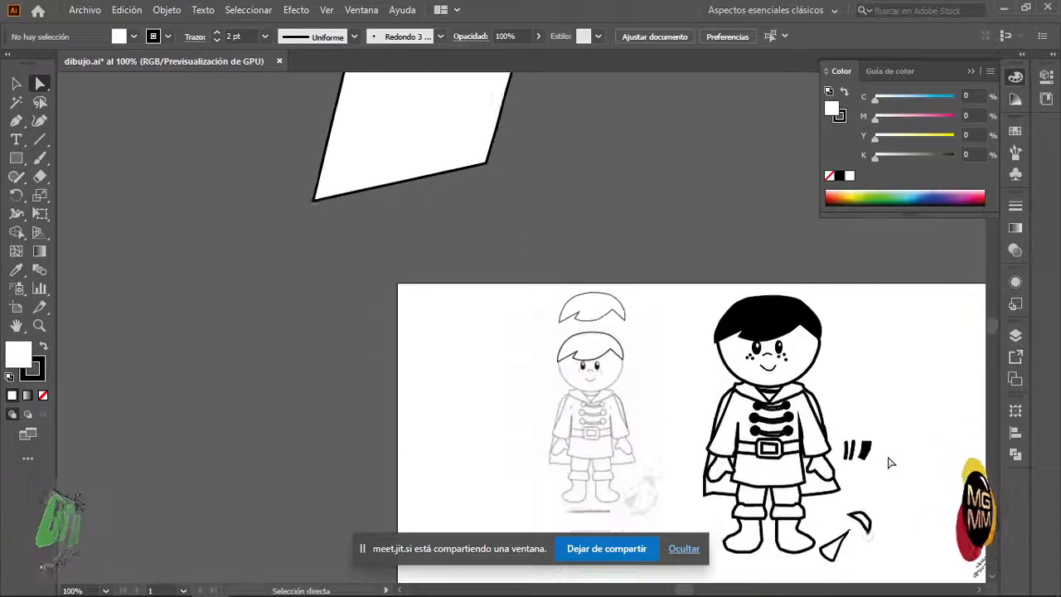
pyautogui.scroll(1, 895, 440)
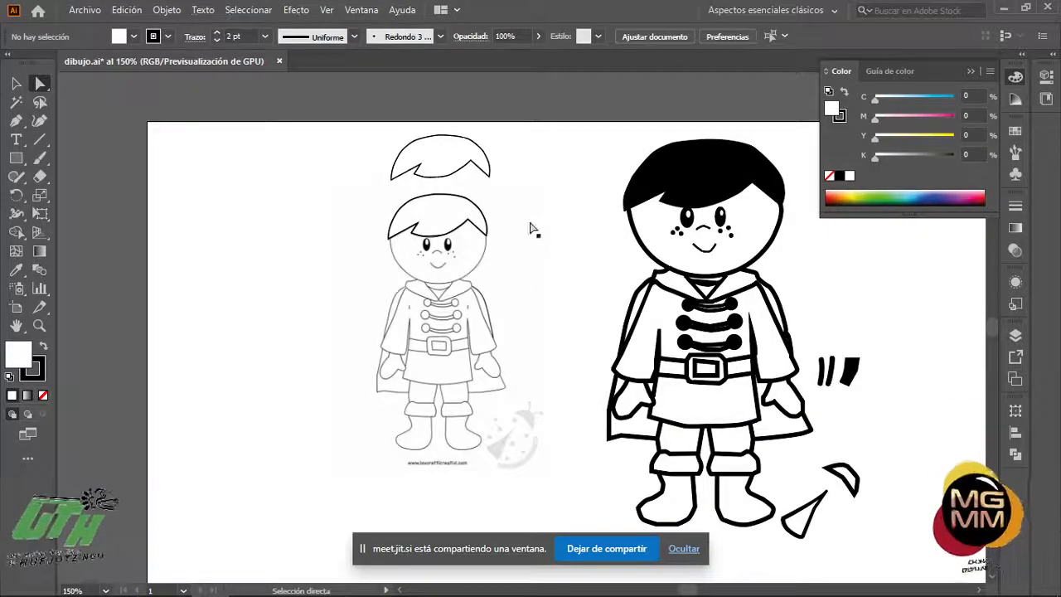
pyautogui.press('space')
pyautogui.moveTo(774, 302); pyautogui.dragTo(645, 262)
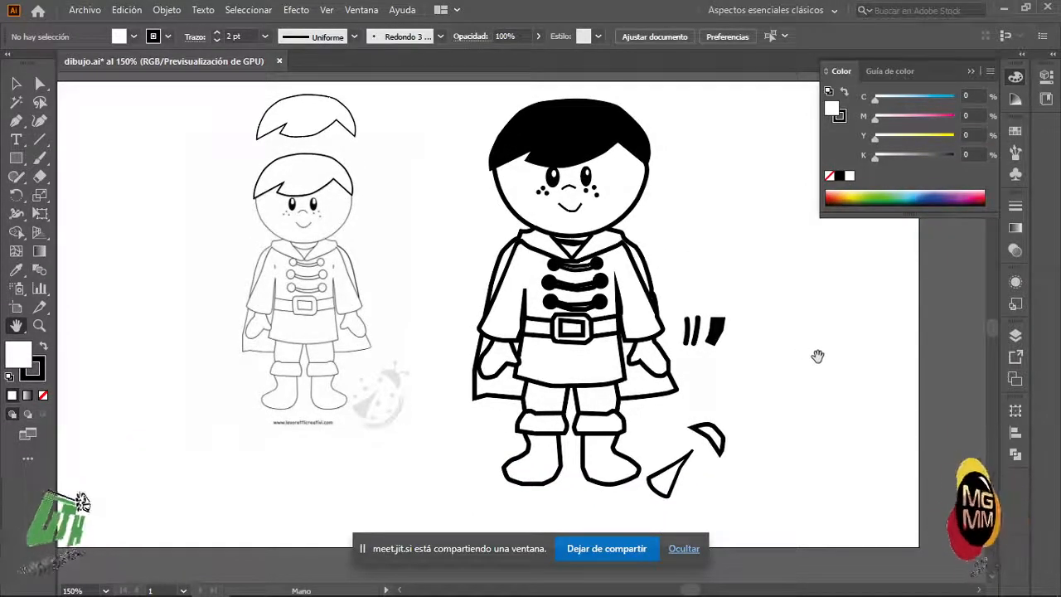
pyautogui.click(1004, 334)
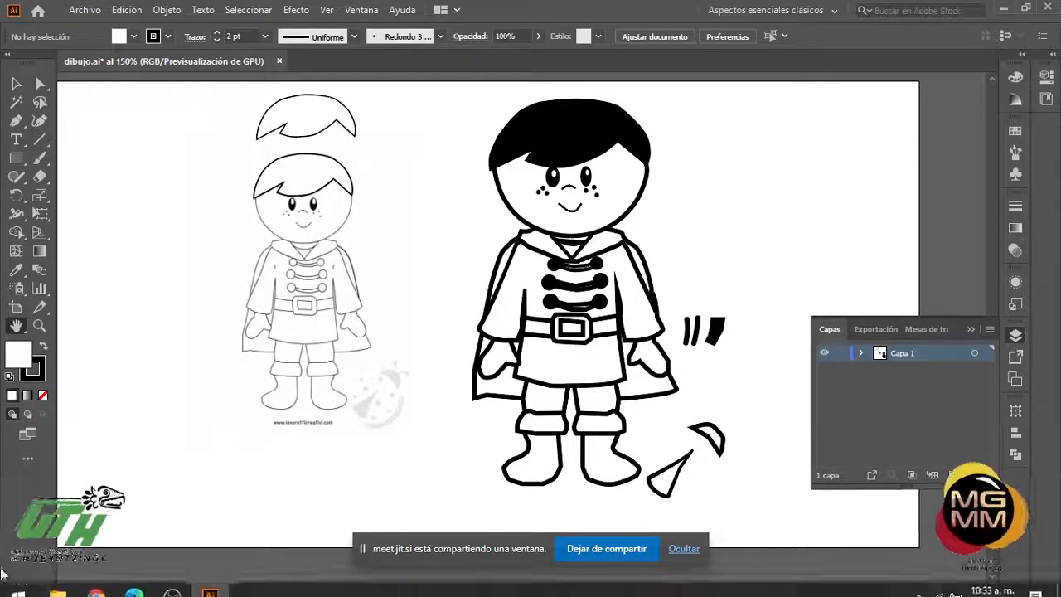
# - Switch to the Classroom submissions in Edge and open the student's delivery that contains the castle drawing
pyautogui.moveTo(145, 583)
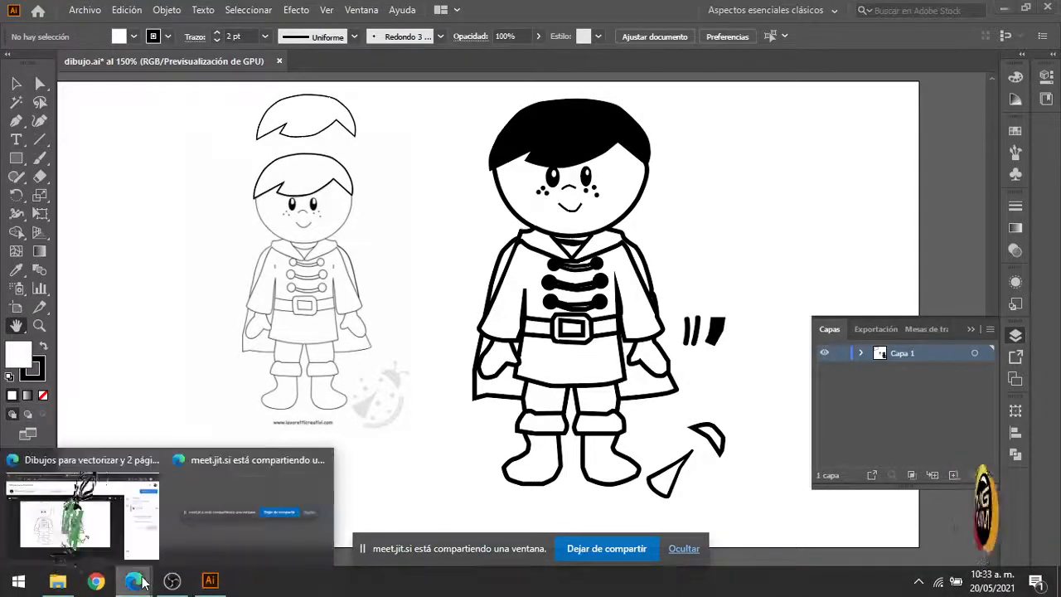
pyautogui.click(158, 536)
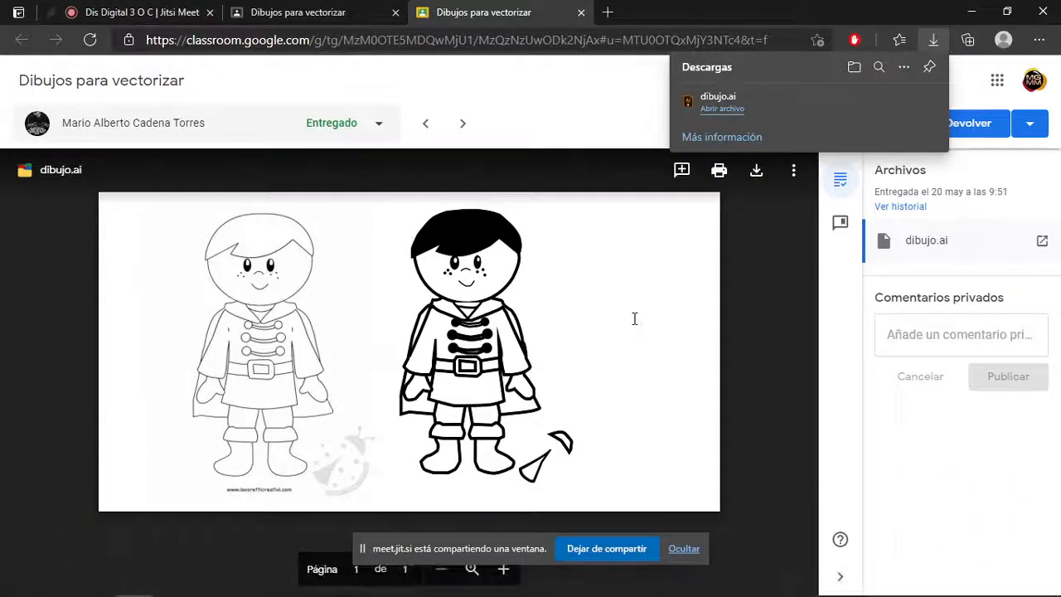
pyautogui.click(379, 124)
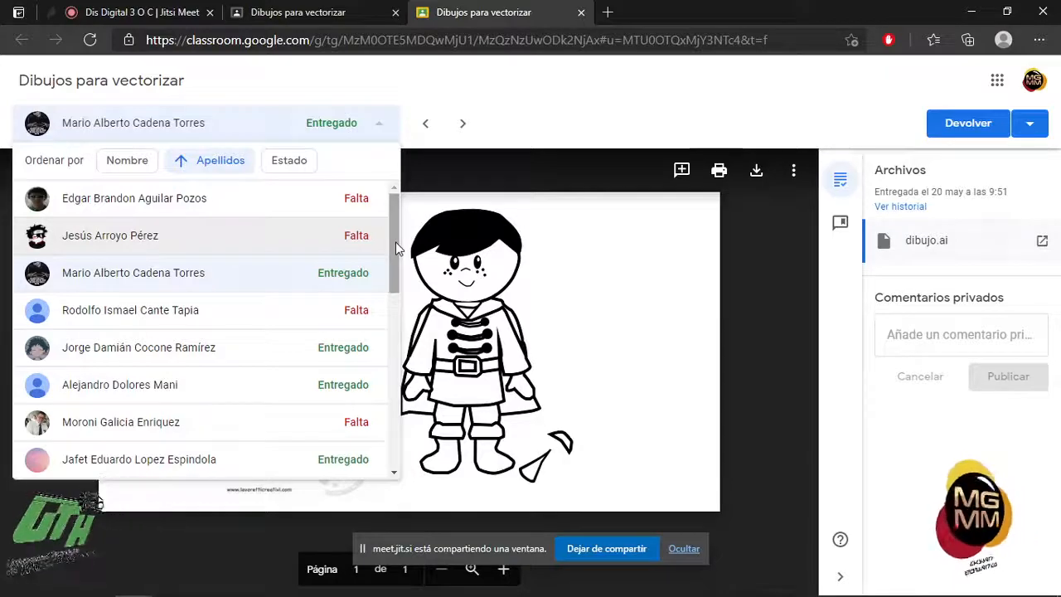
pyautogui.moveTo(396, 242); pyautogui.dragTo(392, 317)
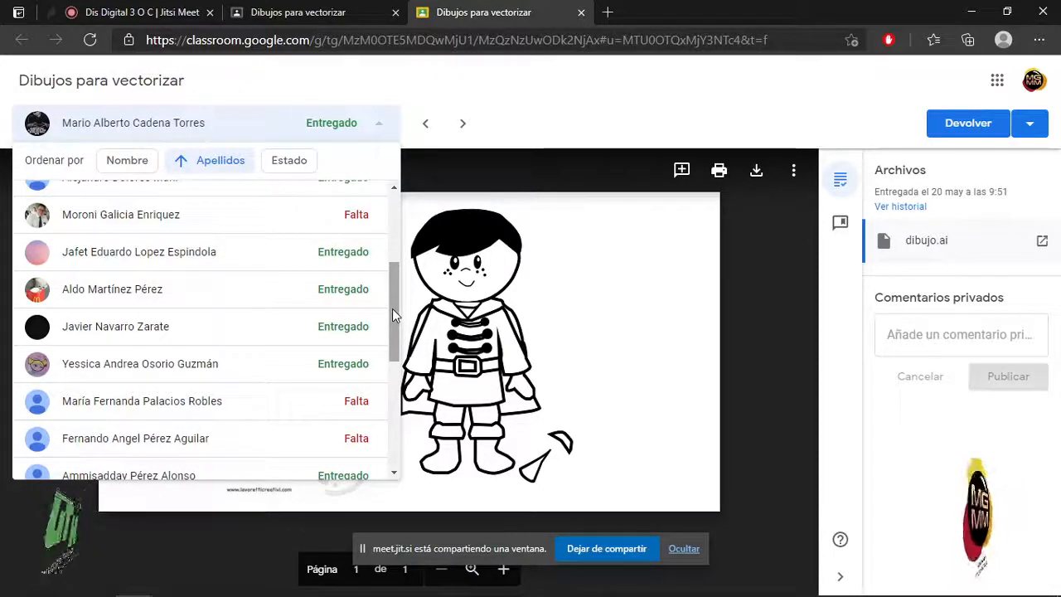
pyautogui.moveTo(392, 308); pyautogui.dragTo(386, 360)
pyautogui.click(352, 330)
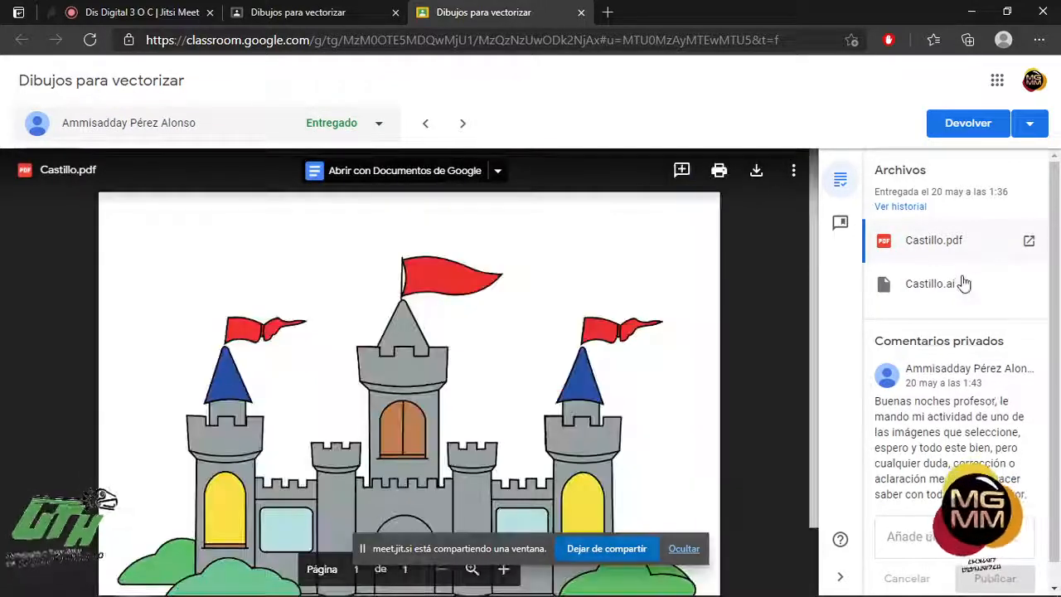
# - Download Castillo.ai from the submission, open it in Illustrator and fit the whole castle in the view
pyautogui.click(923, 285)
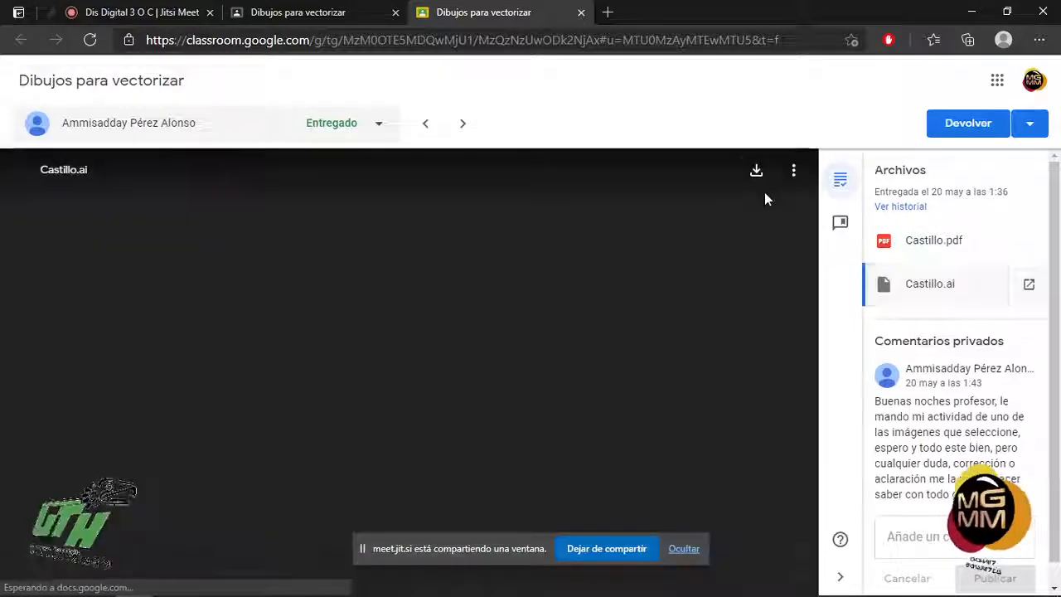
pyautogui.click(756, 172)
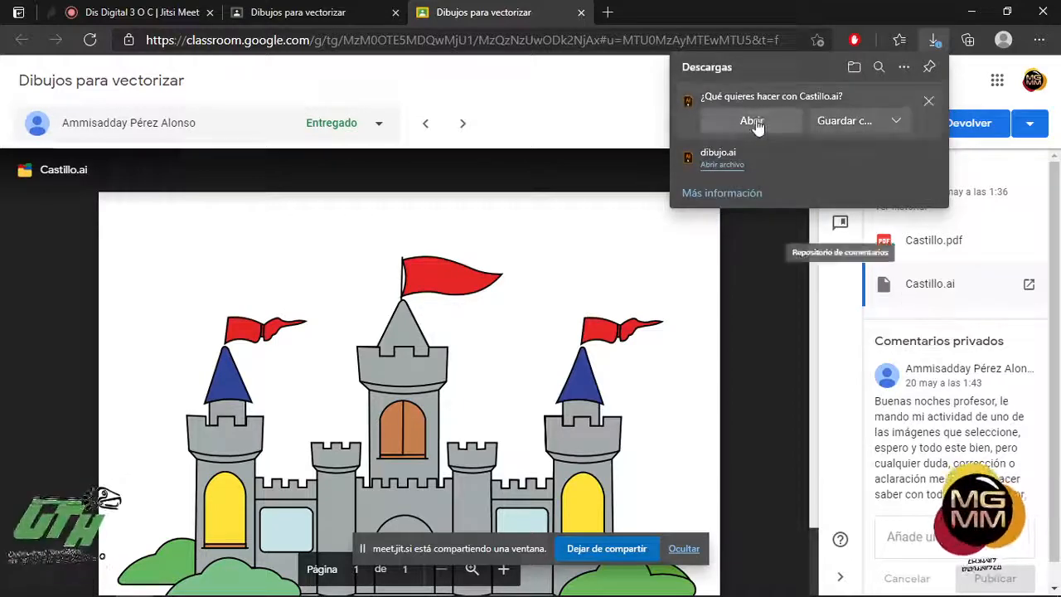
pyautogui.click(753, 121)
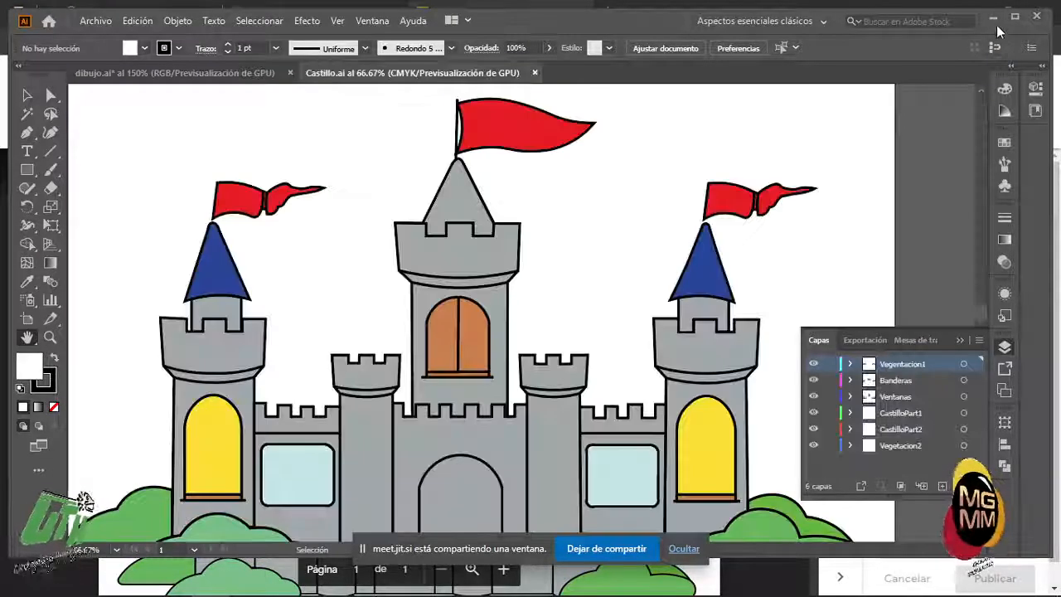
pyautogui.click(1014, 16)
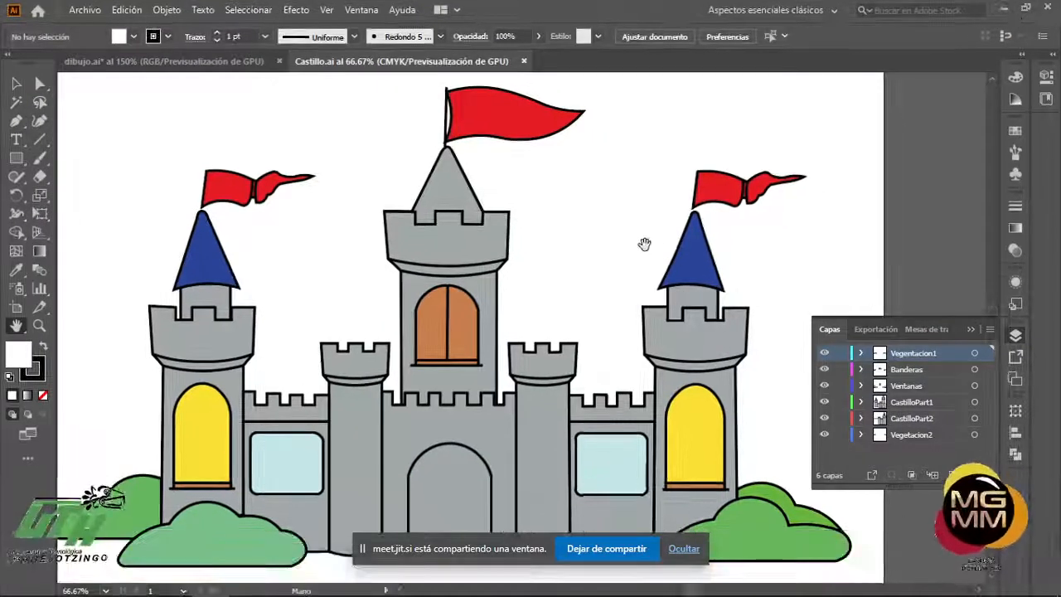
pyautogui.scroll(-1, 606, 286)
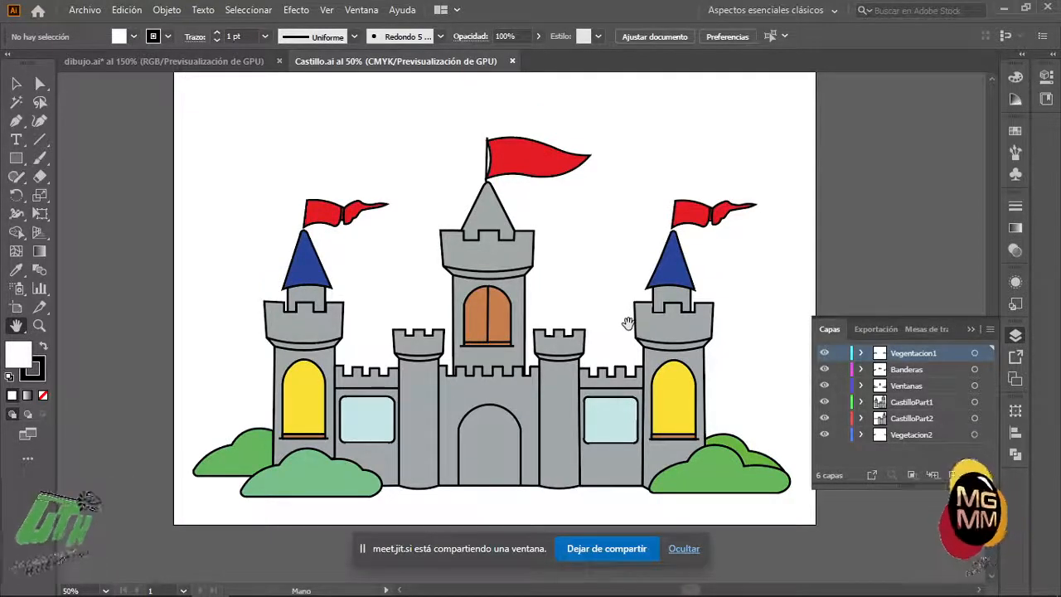
# - Hide the castle's layers one by one from Vegentacion1 down to Vegetacion2 to examine what each contains
pyautogui.click(823, 353)
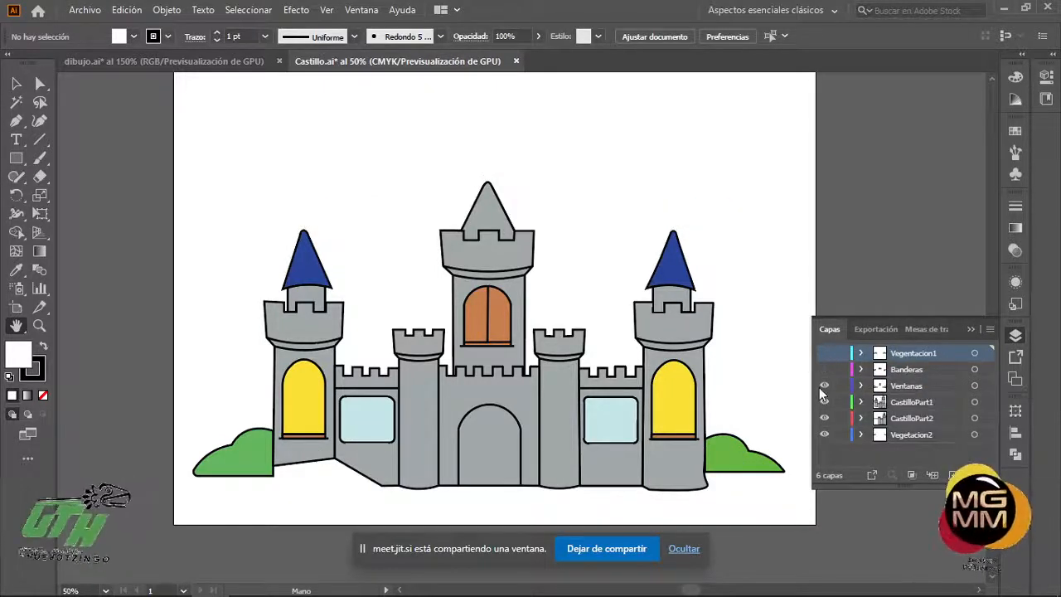
pyautogui.click(825, 386)
pyautogui.click(824, 402)
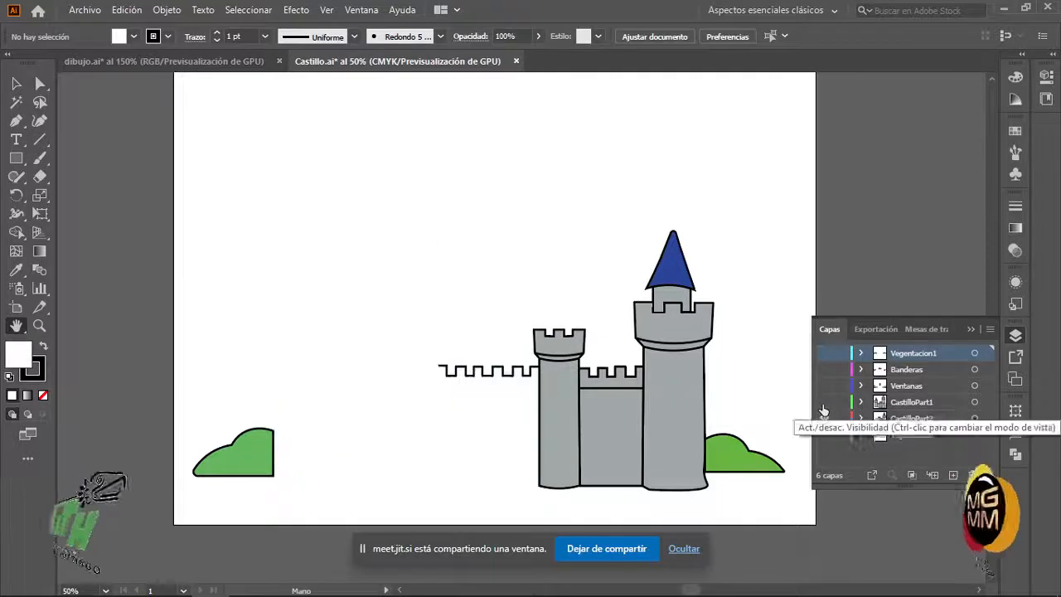
pyautogui.click(823, 417)
pyautogui.click(827, 435)
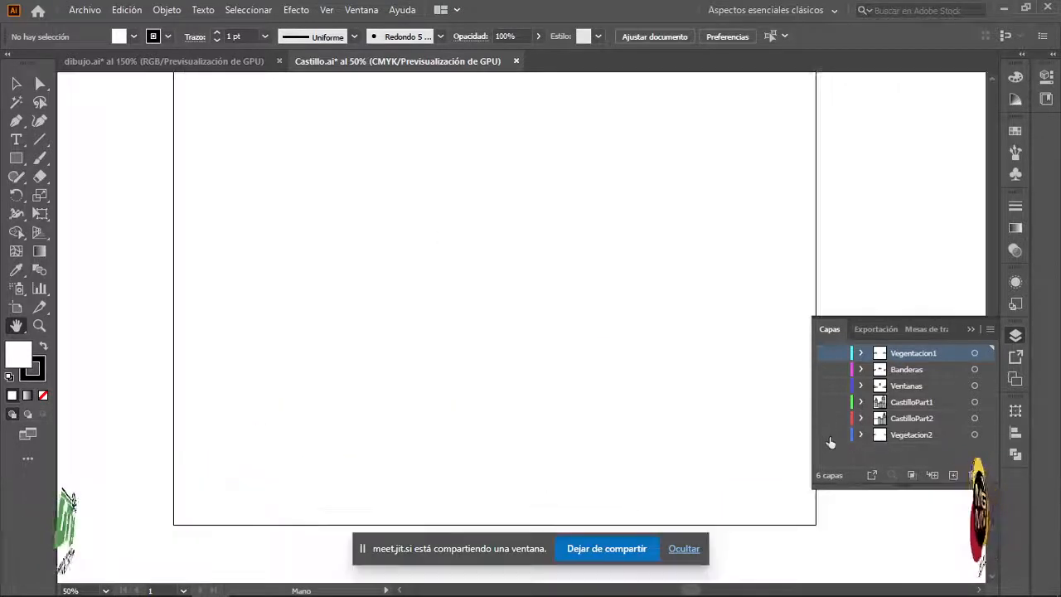
# - Show the castle's layers again one by one, from Vegetacion2 up through the castle parts, Ventanas and Banderas to Vegentacion1
pyautogui.click(827, 435)
pyautogui.click(824, 419)
pyautogui.click(824, 402)
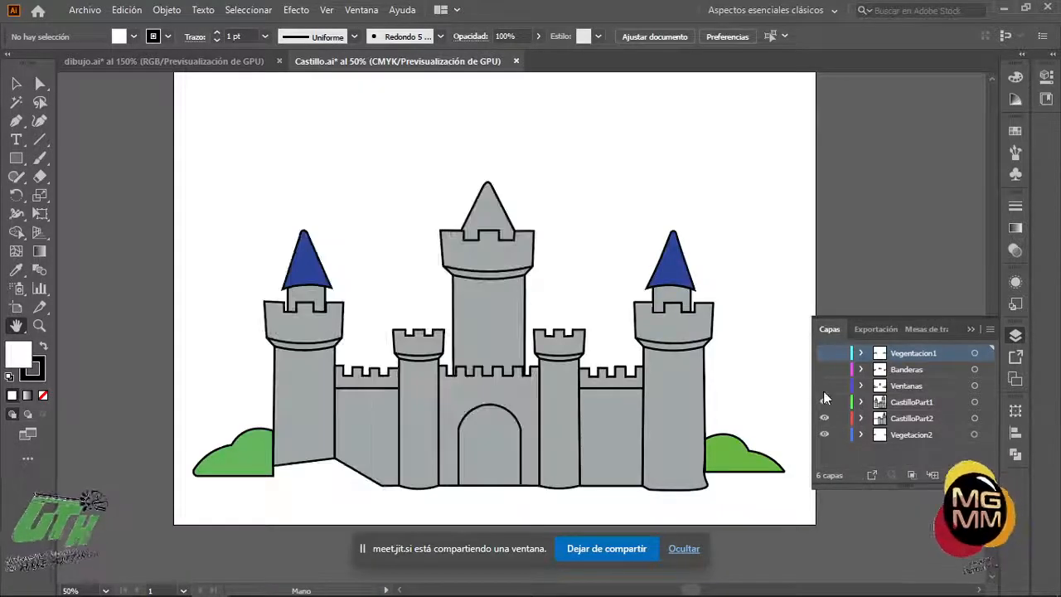
pyautogui.click(823, 387)
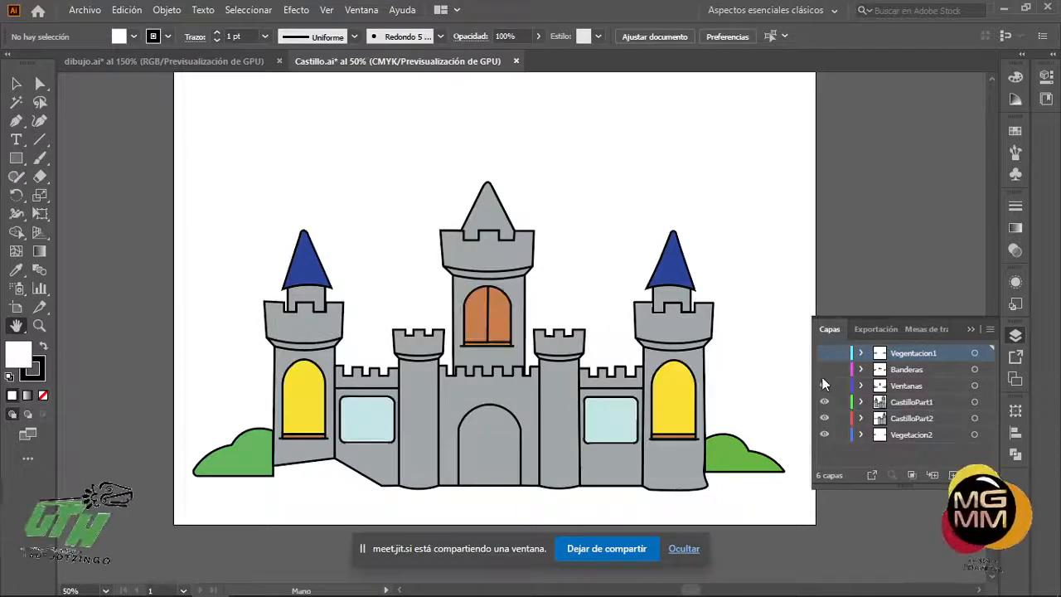
pyautogui.click(822, 376)
pyautogui.click(823, 370)
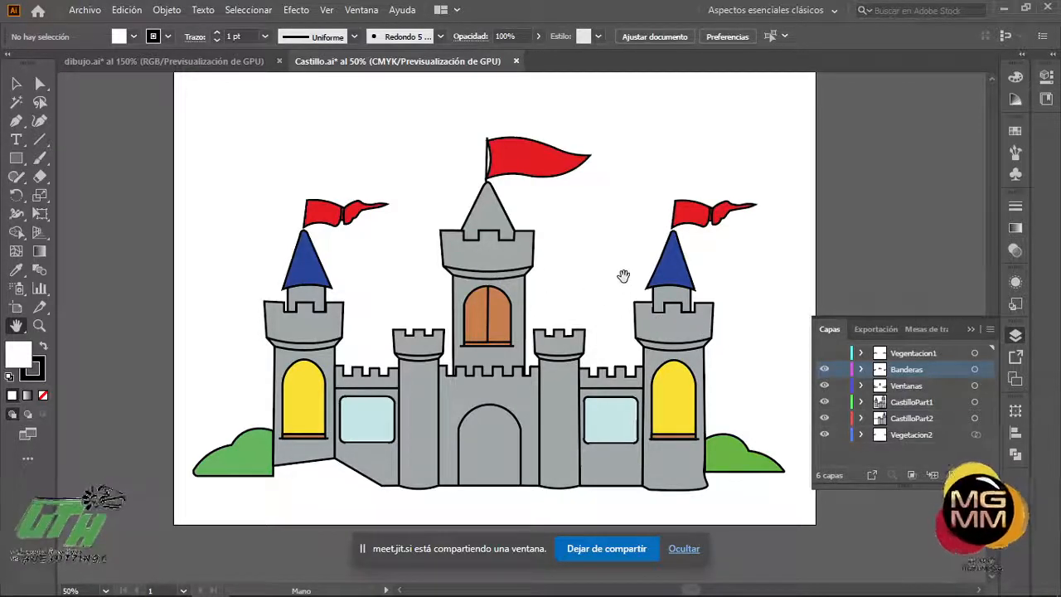
pyautogui.click(824, 352)
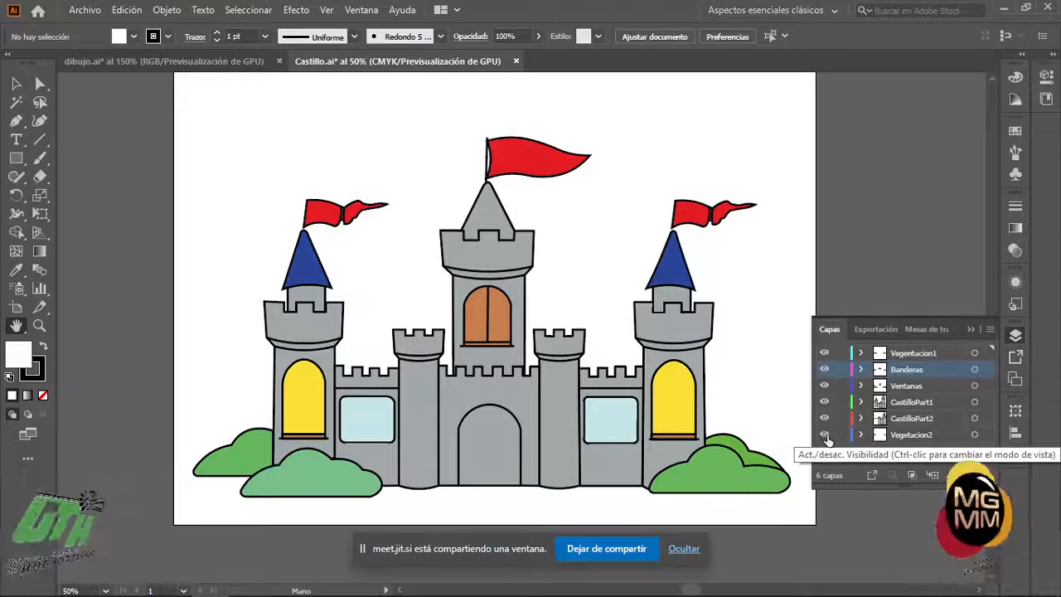
# - Toggle the Vegentacion1 layer's visibility to compare the front bushes, and hide every layer down to Vegetacion2
pyautogui.click(825, 353)
pyautogui.click(824, 354)
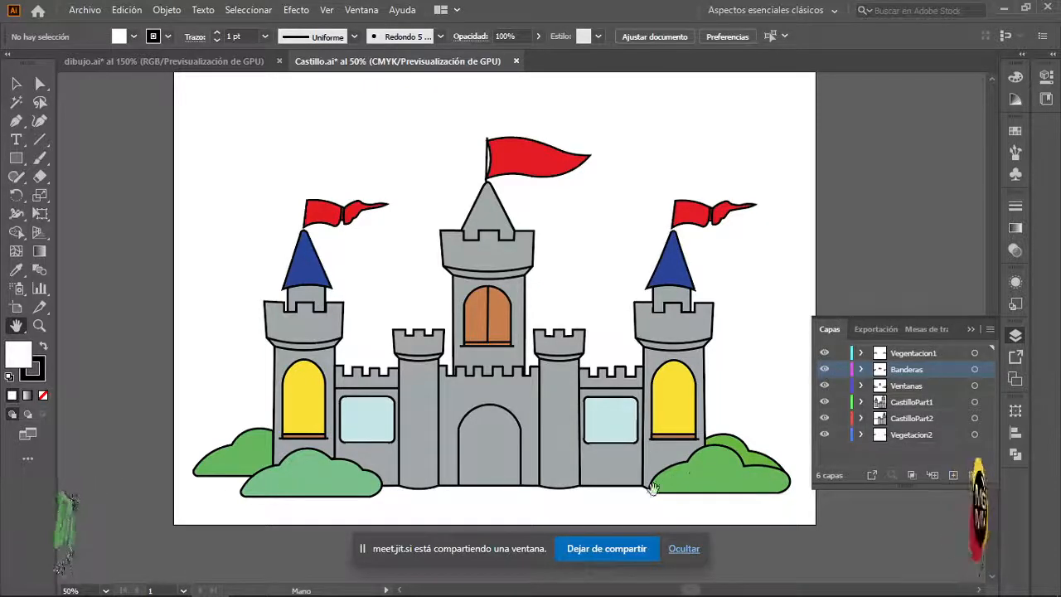
pyautogui.click(825, 354)
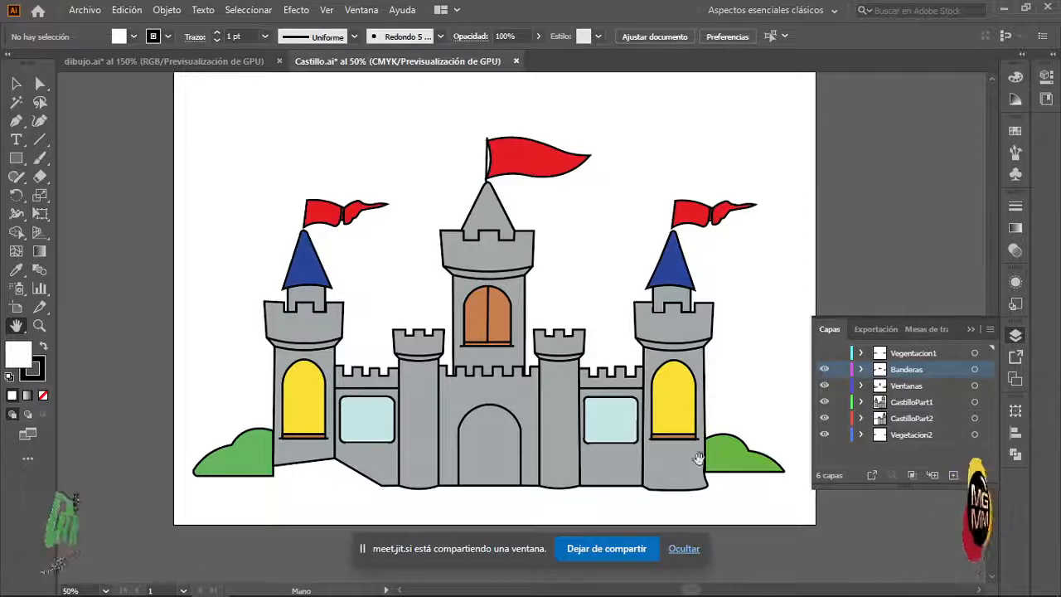
pyautogui.click(824, 370)
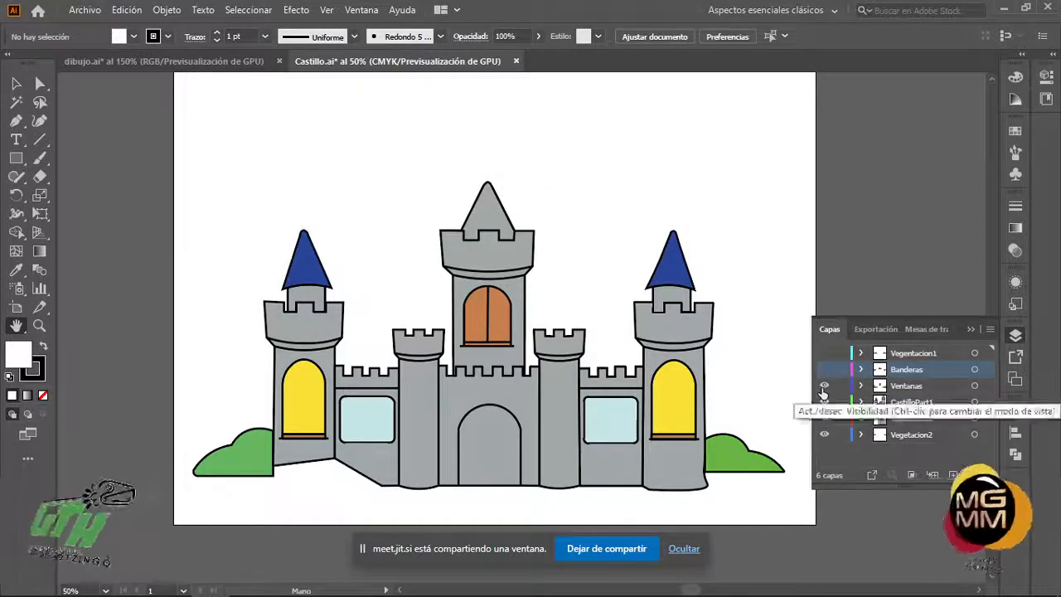
pyautogui.click(823, 386)
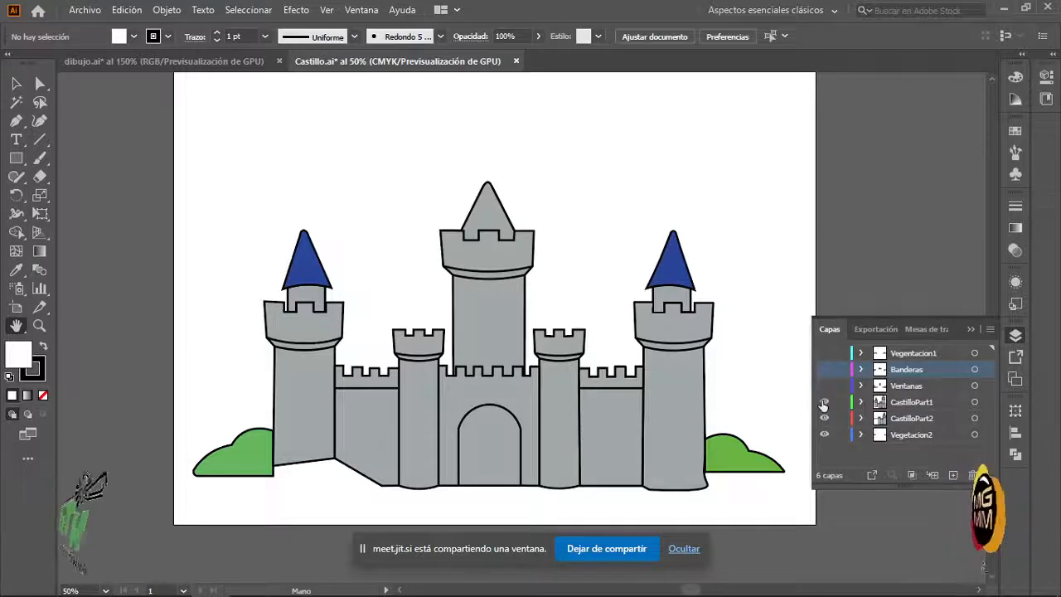
pyautogui.click(824, 402)
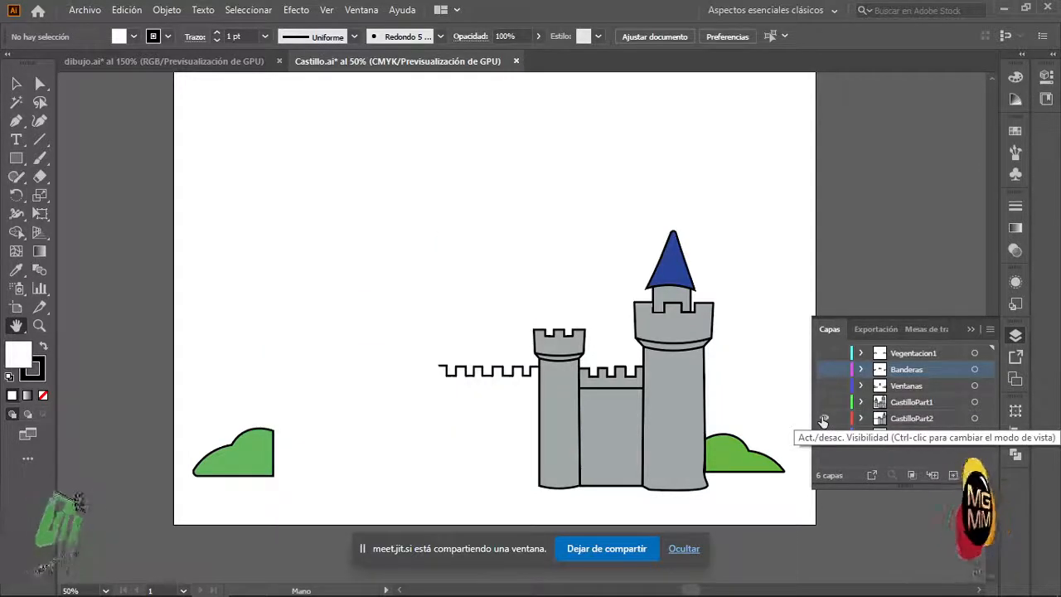
pyautogui.click(822, 419)
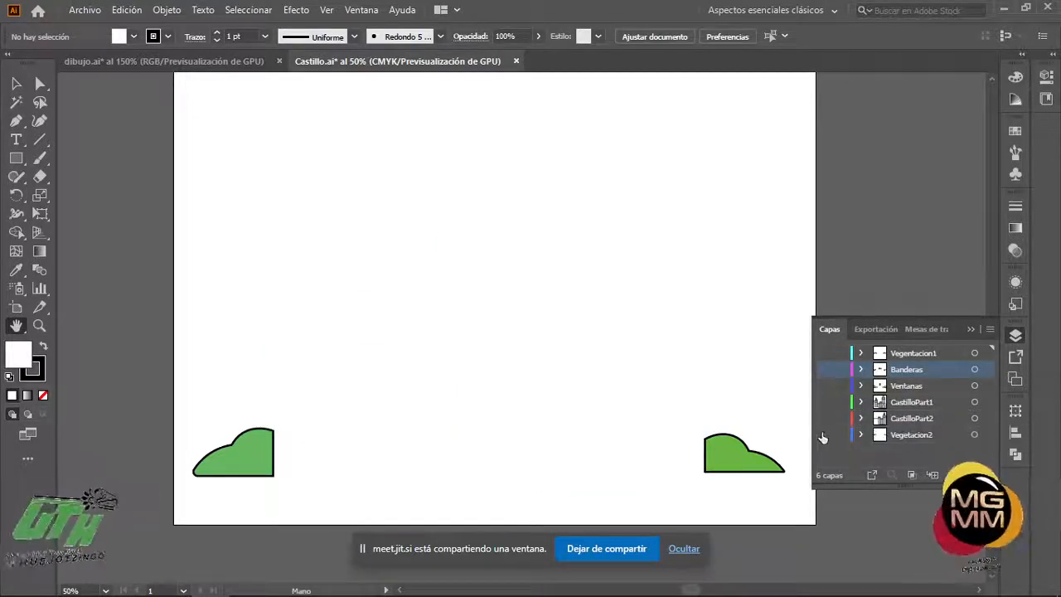
# - Restore the visibility of all six castle layers from the lowest to the highest, and return to the dibujo.ai document
pyautogui.click(822, 439)
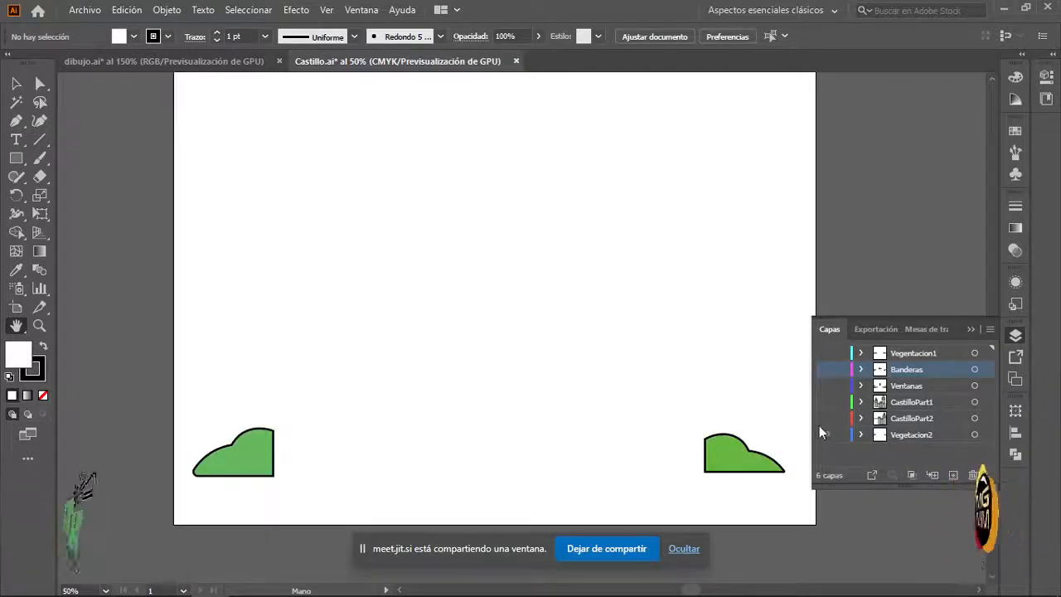
pyautogui.click(823, 418)
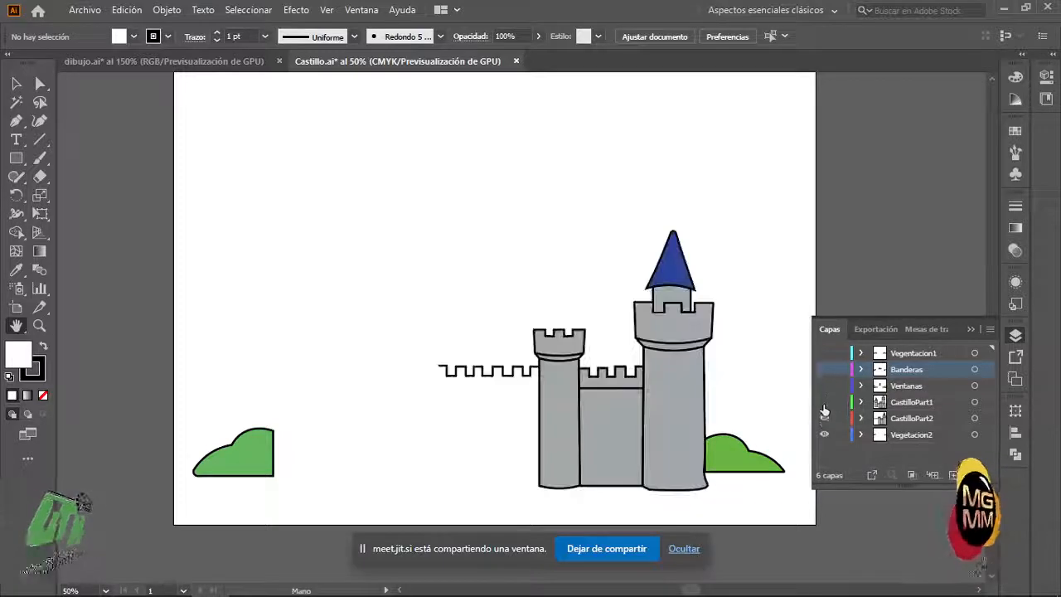
pyautogui.click(825, 402)
pyautogui.click(823, 386)
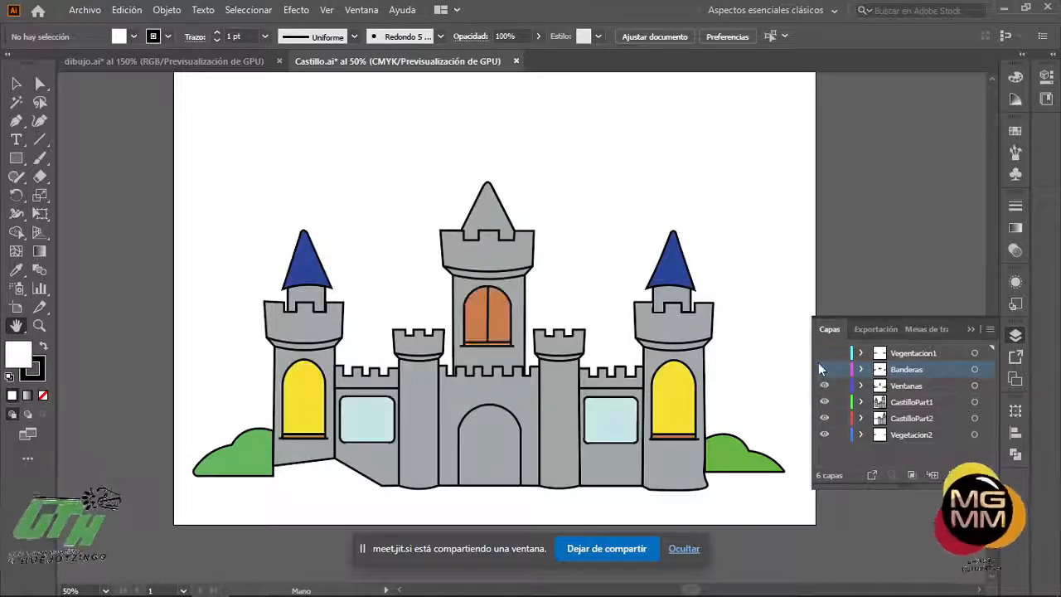
pyautogui.click(822, 369)
pyautogui.click(822, 353)
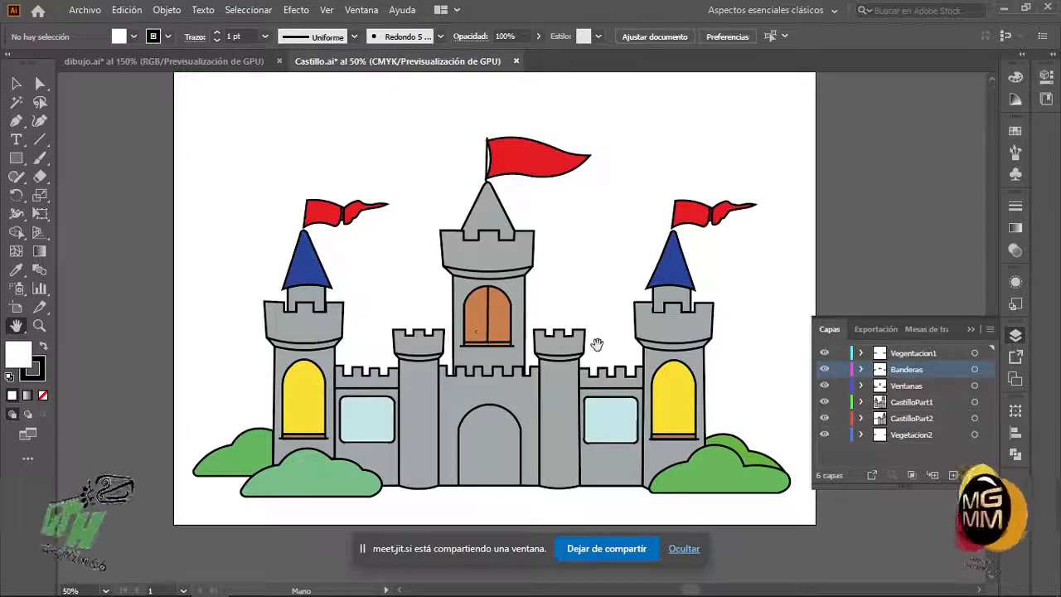
pyautogui.click(166, 61)
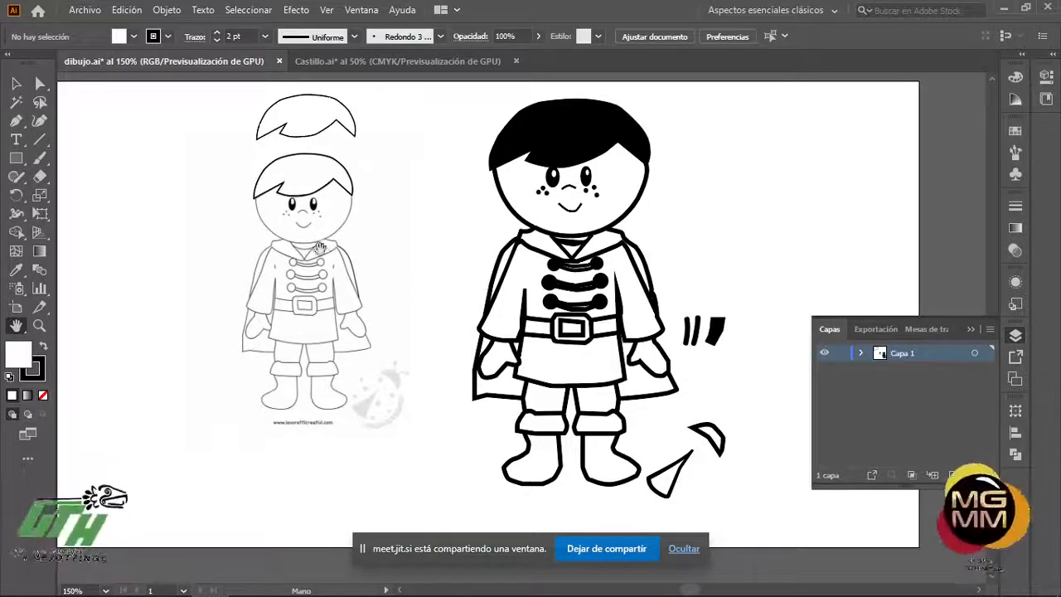
# - Delete the loose copy of the hair outline above the reference sketch's head
pyautogui.press('v')
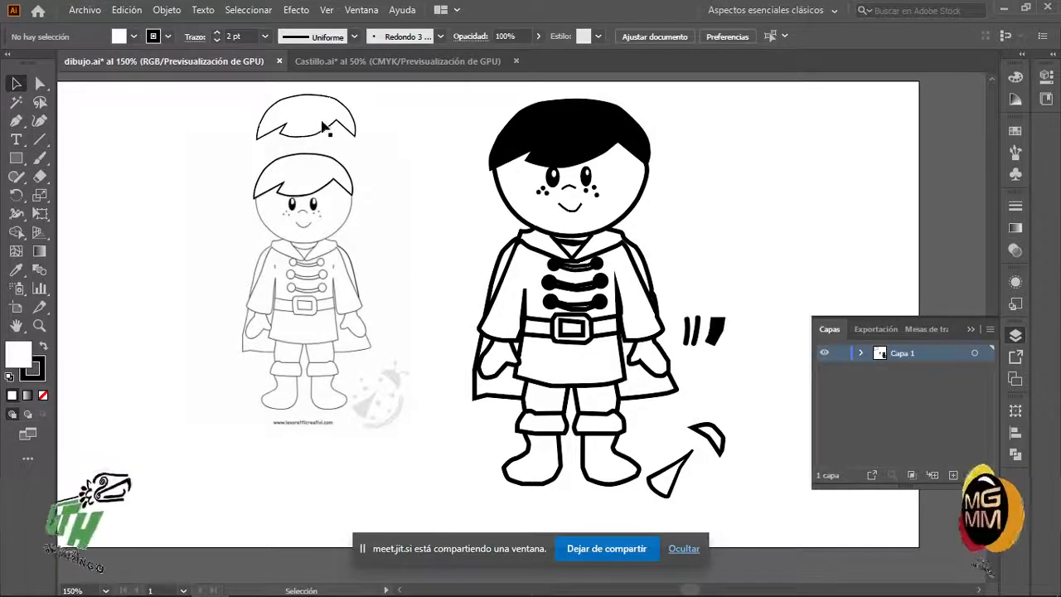
pyautogui.click(326, 129)
pyautogui.click(327, 131)
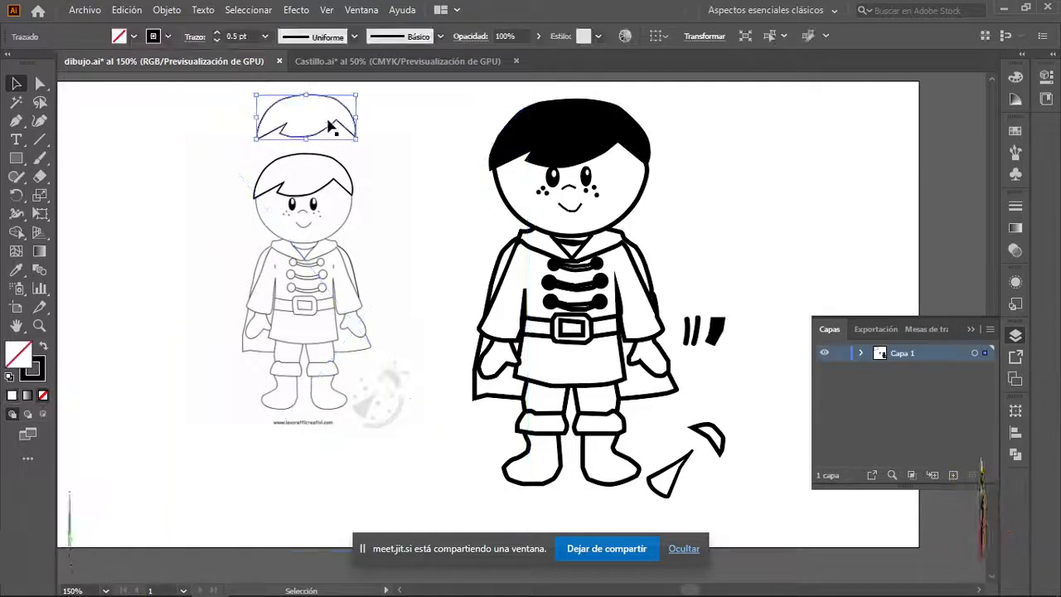
pyautogui.press('Delete')
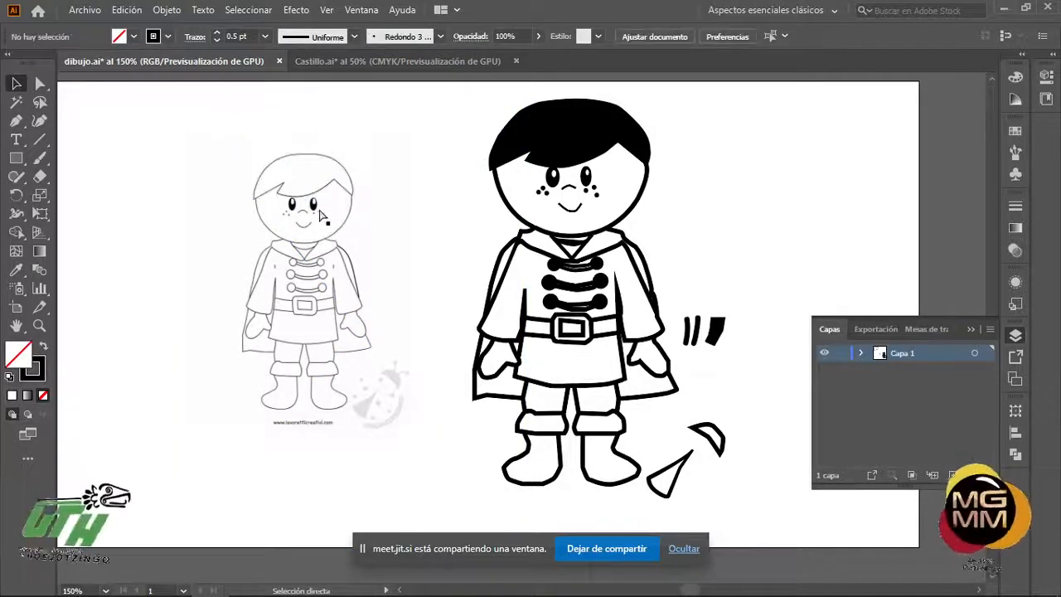
# - Try to move the sketch's hair outline to a new layer with a plain cut and paste, and undo the attempt
pyautogui.click(331, 199)
pyautogui.scroll(4, 265, 179)
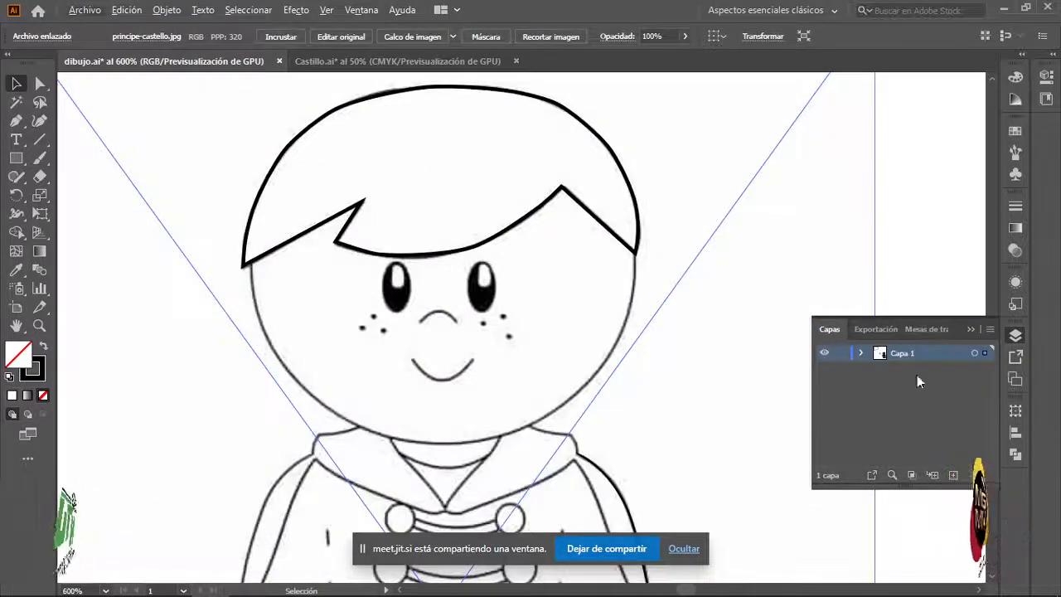
pyautogui.click(501, 236)
pyautogui.click(719, 304)
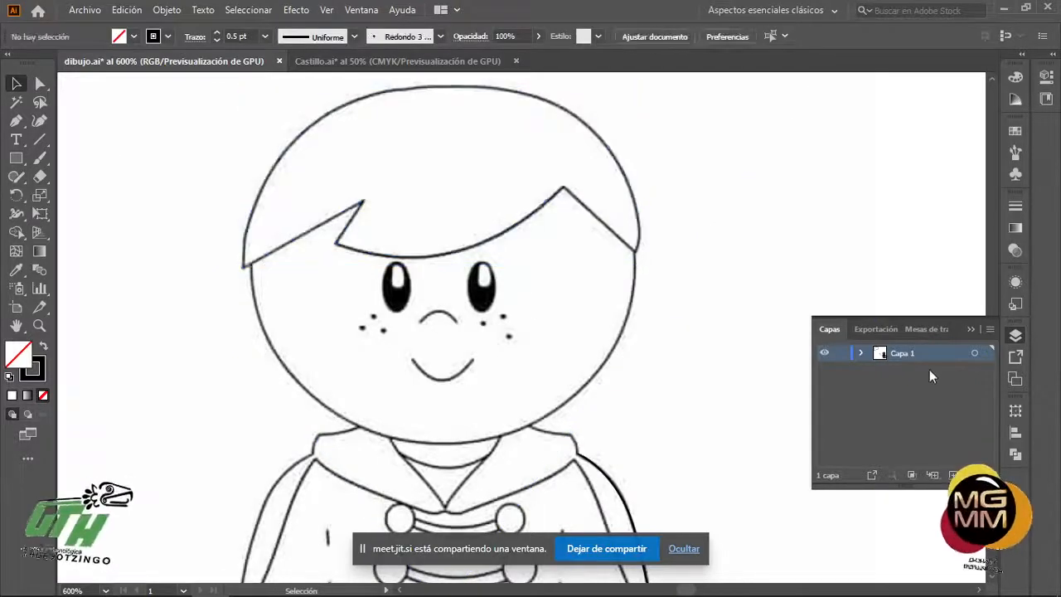
pyautogui.click(954, 474)
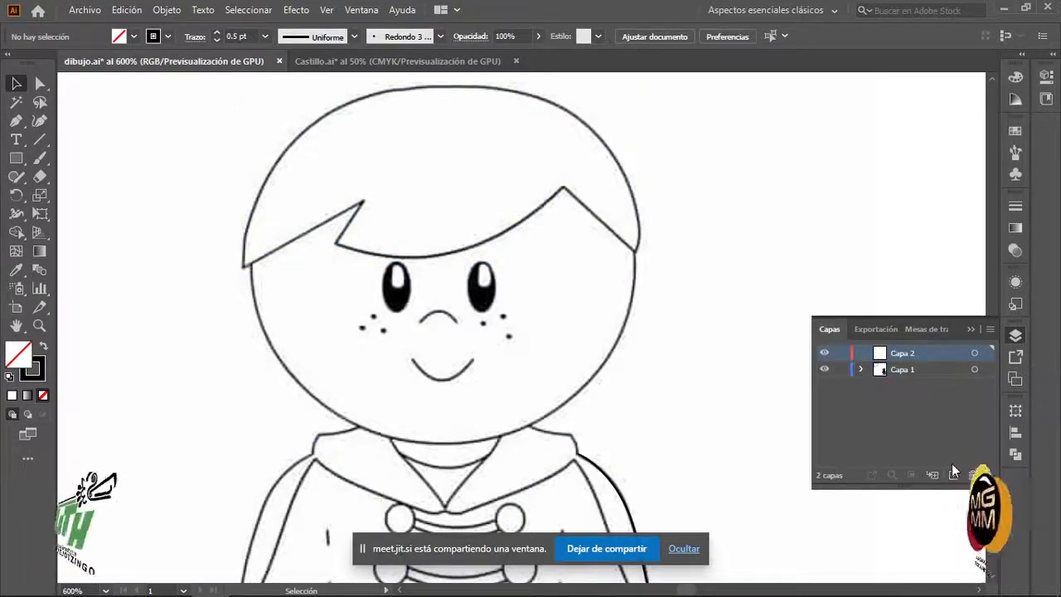
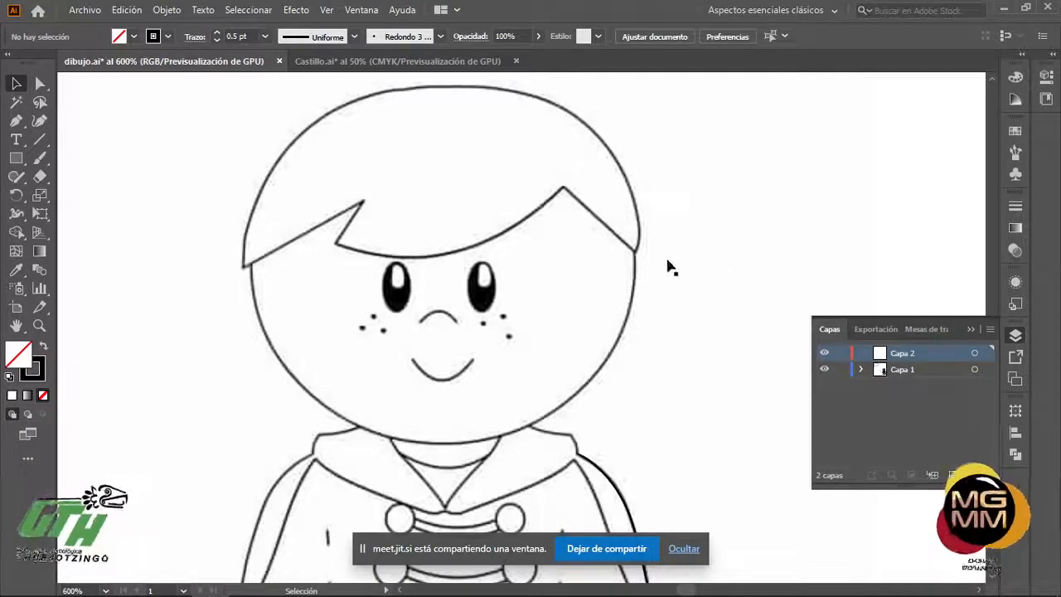
pyautogui.hotkey('ctrl', 'v')
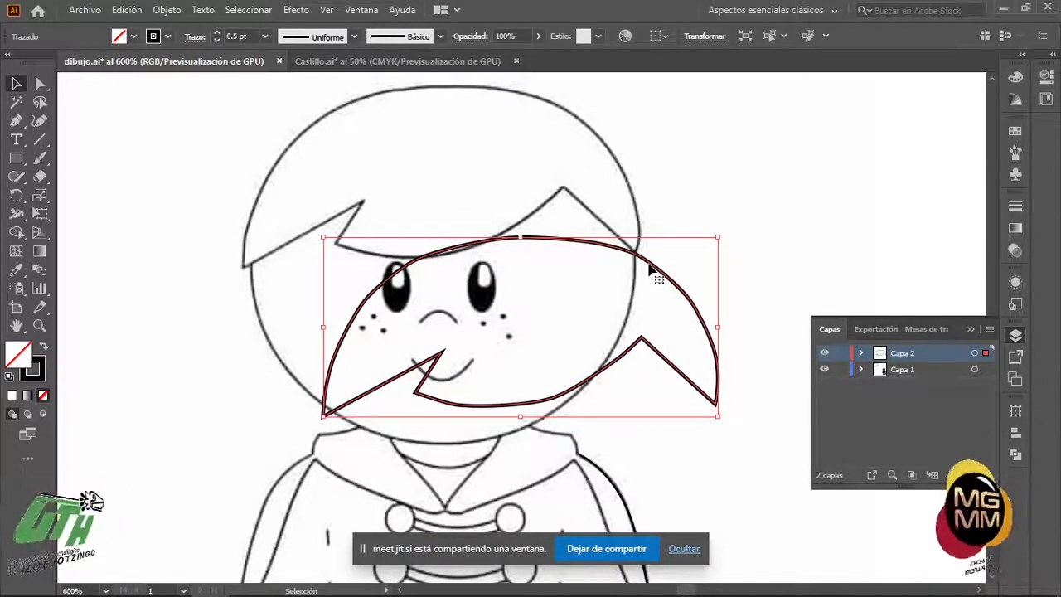
pyautogui.press('Delete')
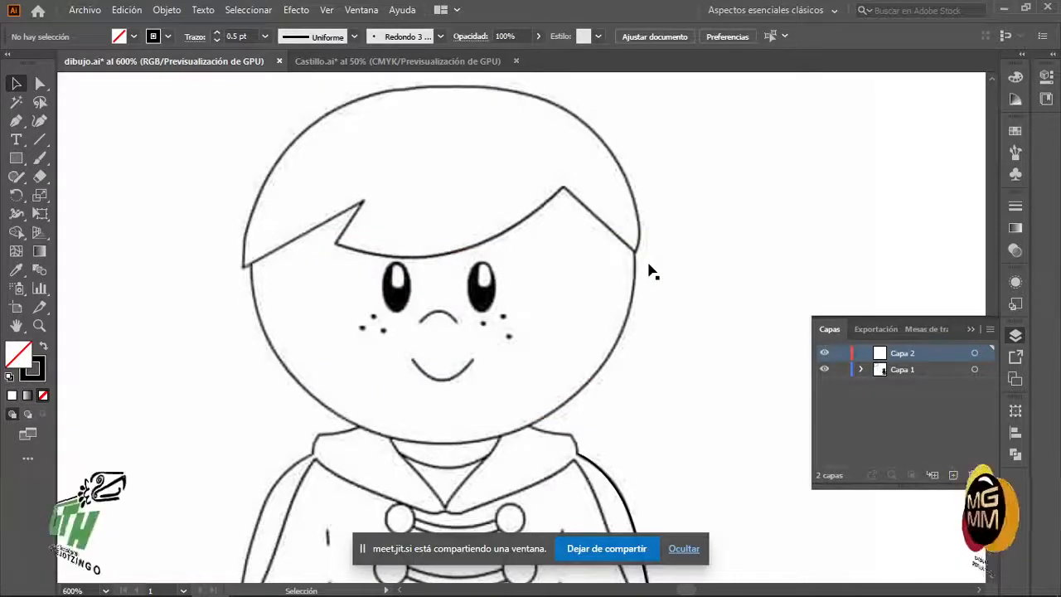
pyautogui.hotkey('ctrl', 'z')
pyautogui.hotkey('ctrl', 'z')
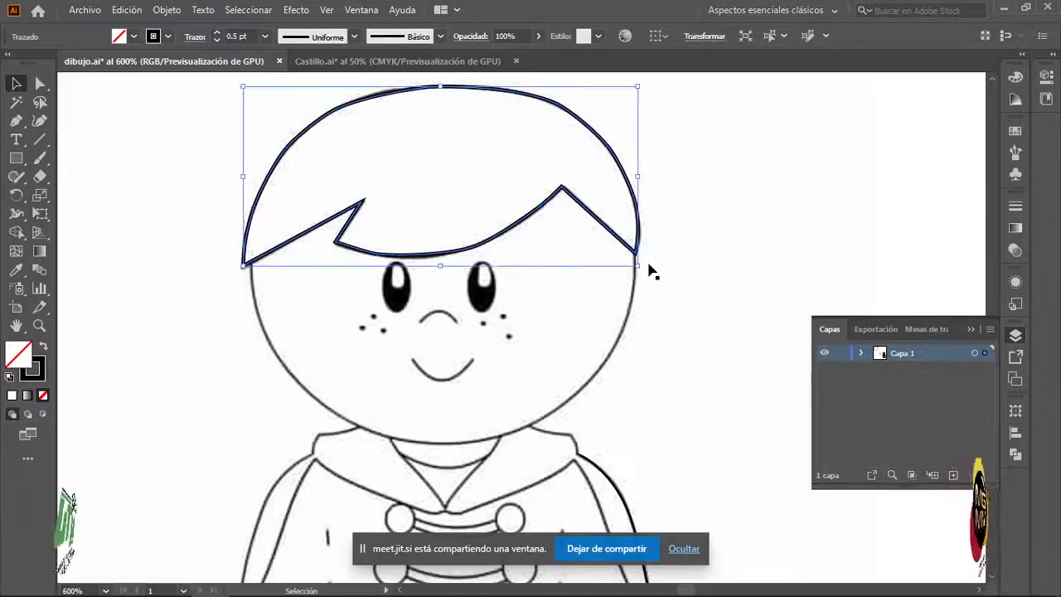
# - Cut the hair outline from Capa 1 and paste it in its original position on a new layer above
pyautogui.press('a')
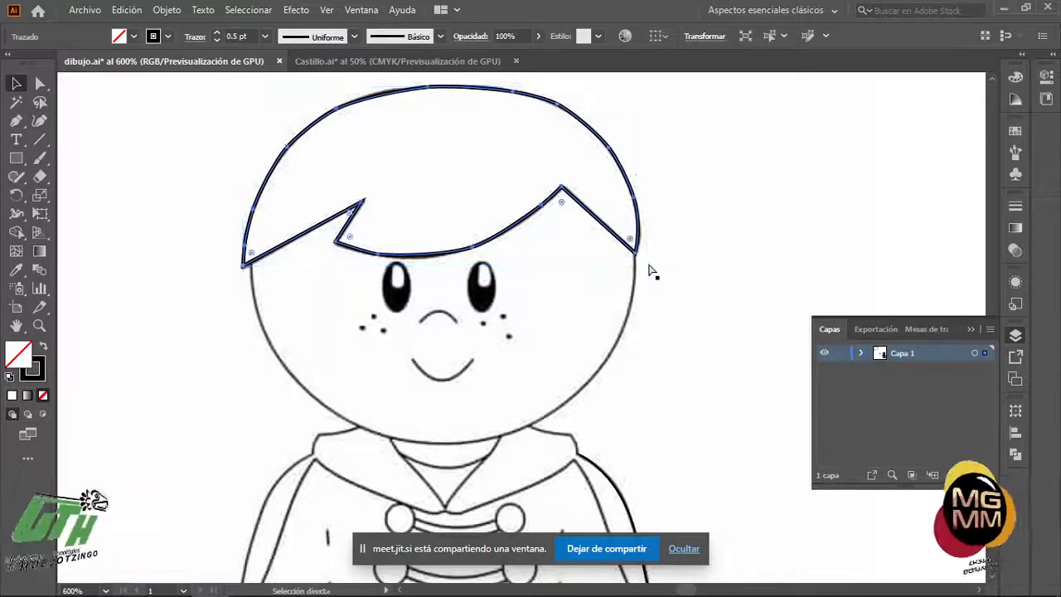
pyautogui.hotkey('ctrl', 'x')
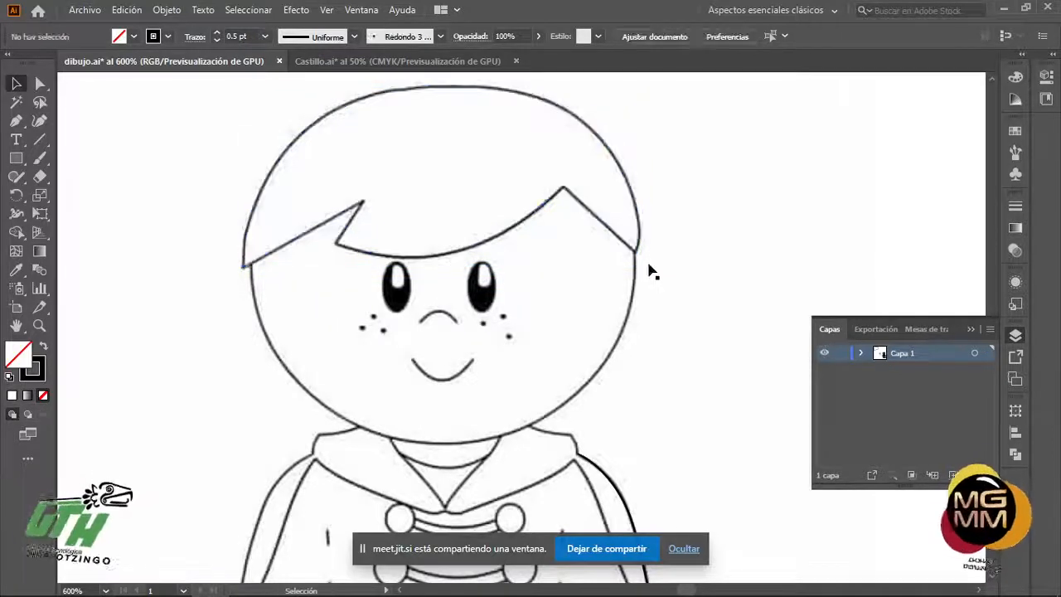
pyautogui.click(930, 476)
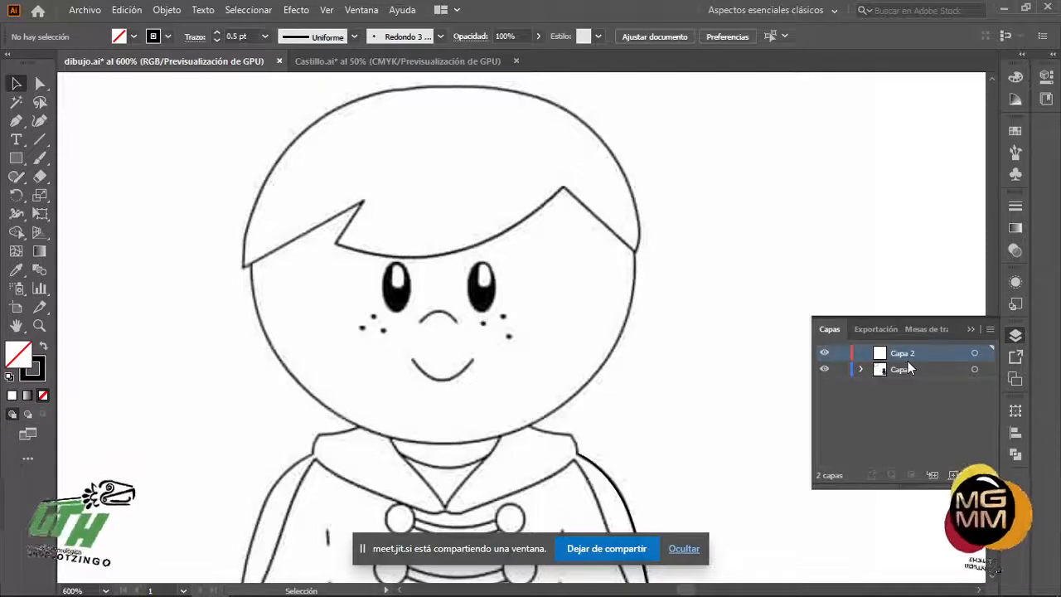
pyautogui.hotkey('ctrl', 'f')
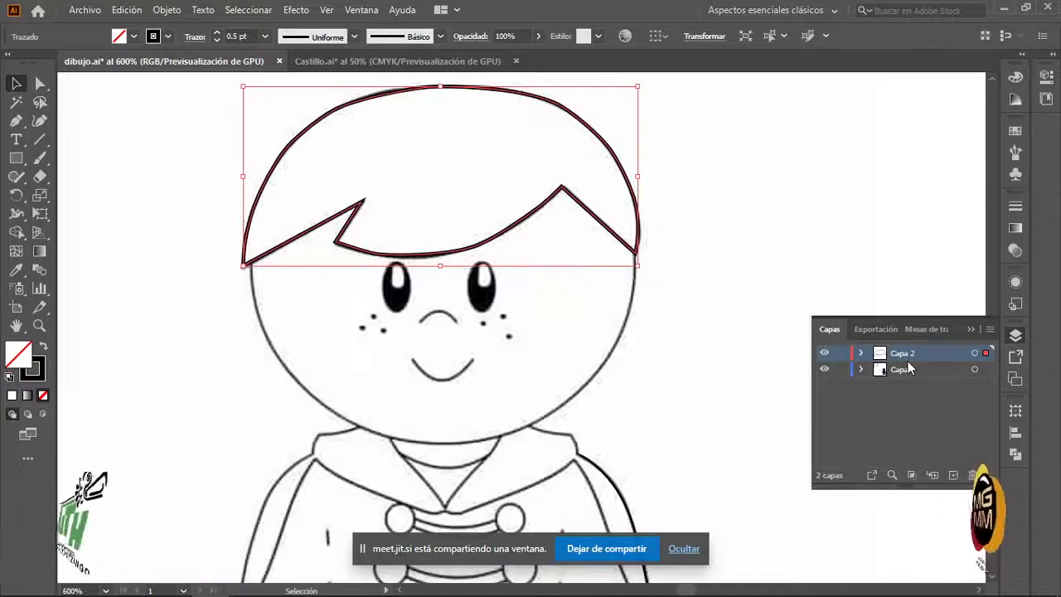
pyautogui.click(814, 262)
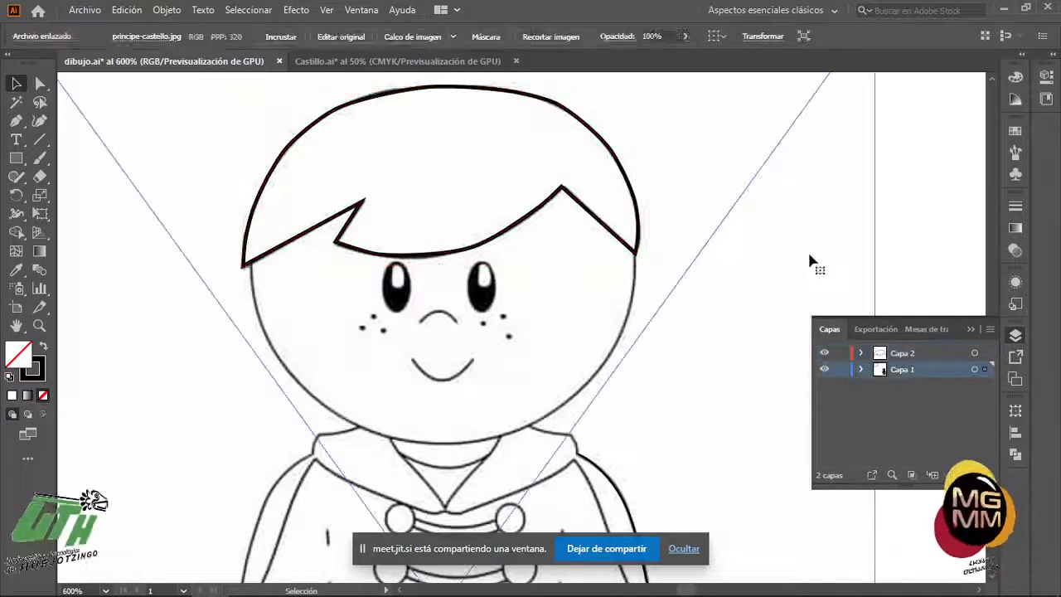
pyautogui.click(641, 227)
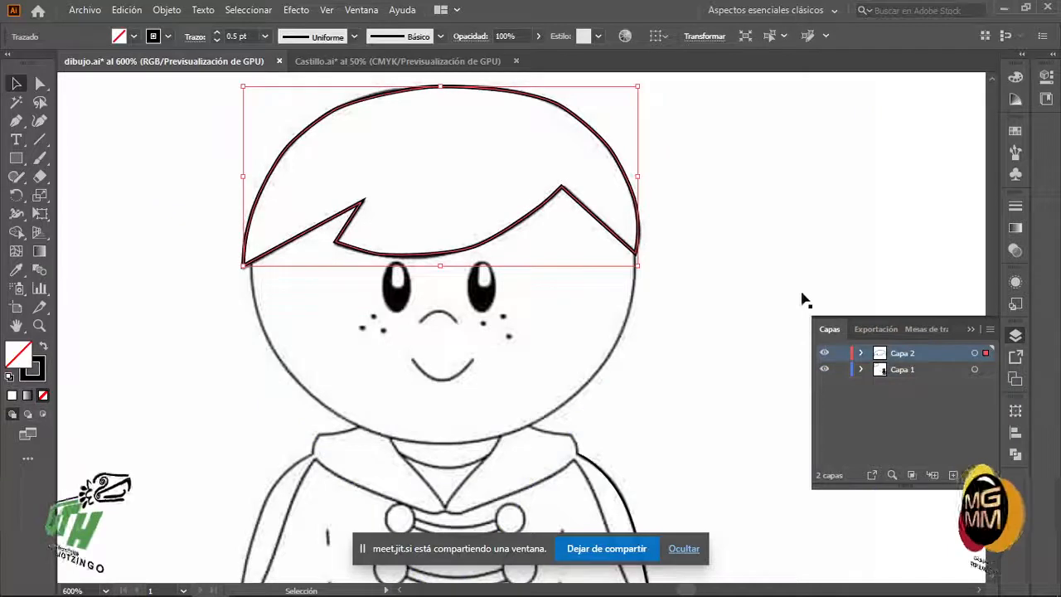
# - Rename the layer Capa 2 as cabello
pyautogui.doubleClick(894, 357)
pyautogui.write('C')
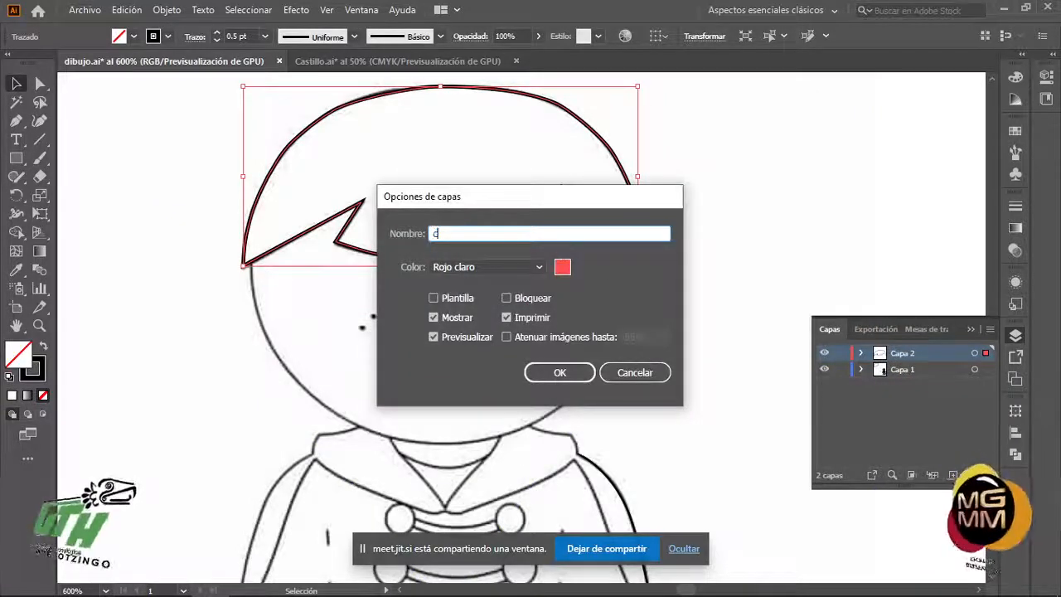
pyautogui.write('abello')
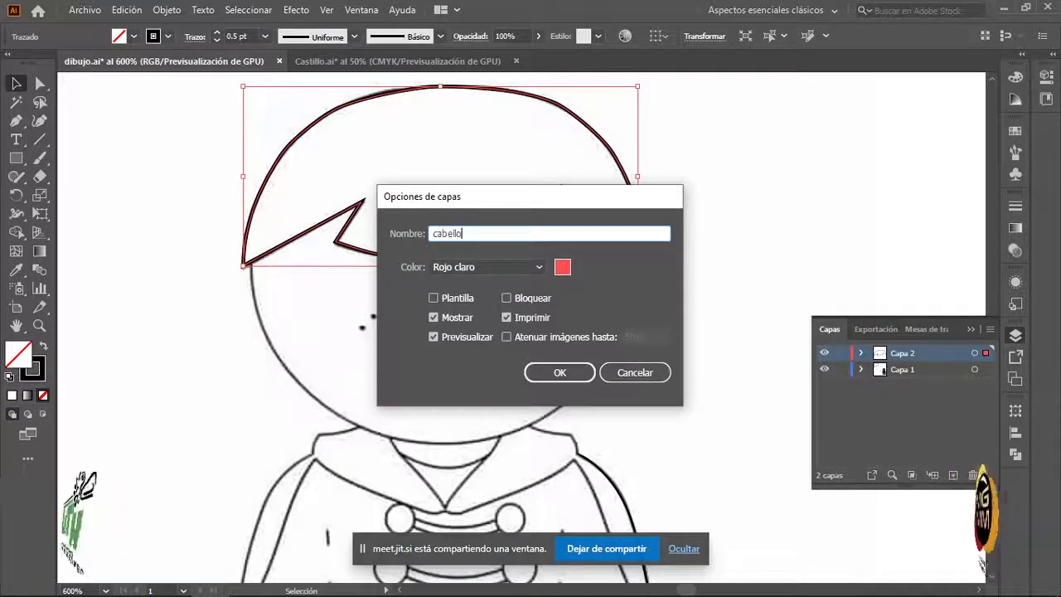
pyautogui.click(560, 372)
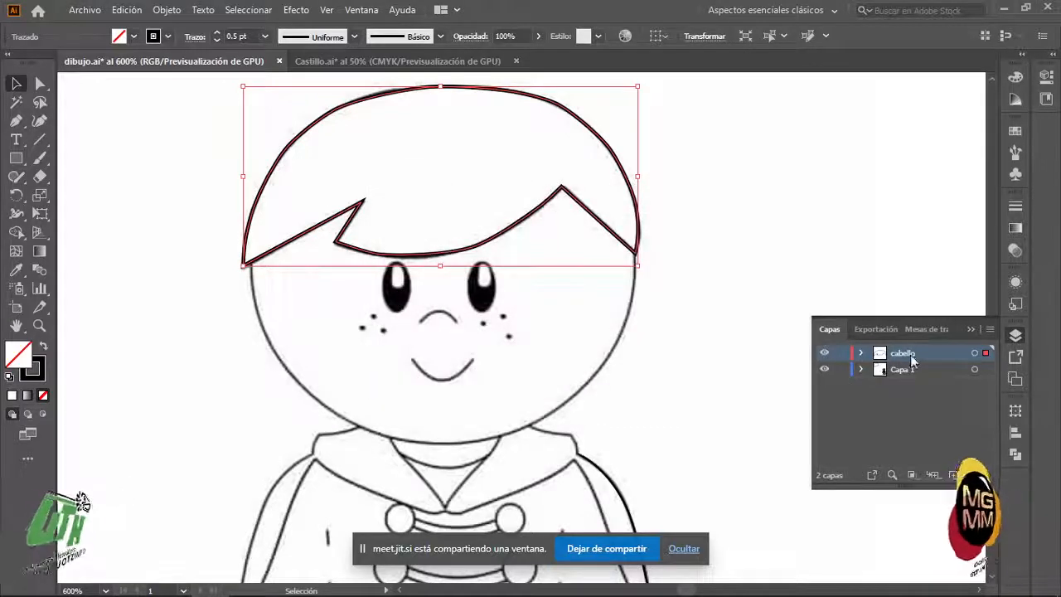
# - Add a new layer above cabello and hide the cabello layer
pyautogui.click(952, 476)
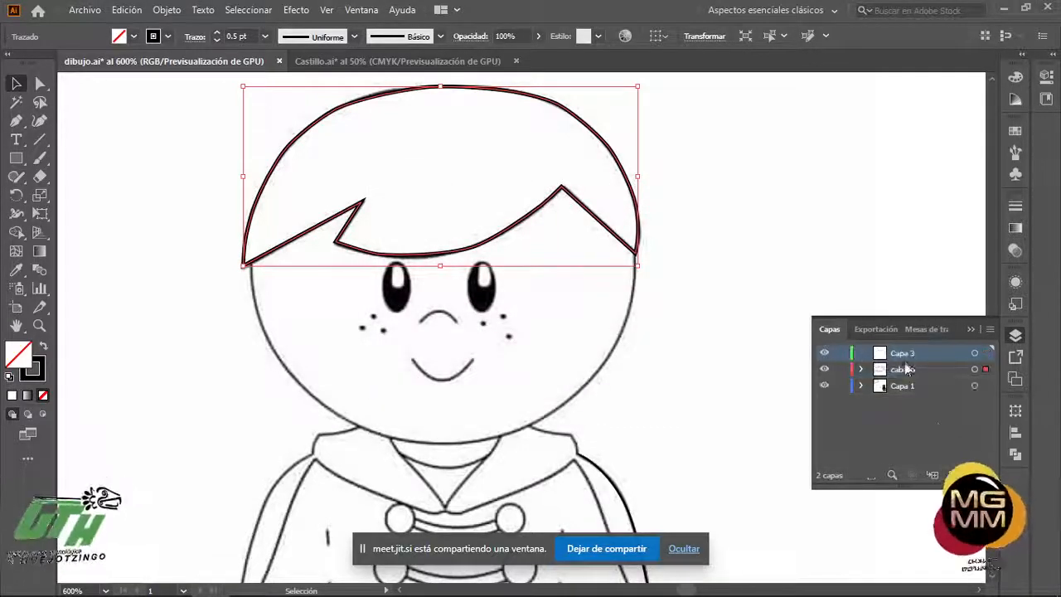
pyautogui.moveTo(904, 372)
pyautogui.mouseDown()
pyautogui.moveTo(906, 355)
pyautogui.moveTo(905, 372)
pyautogui.mouseUp()
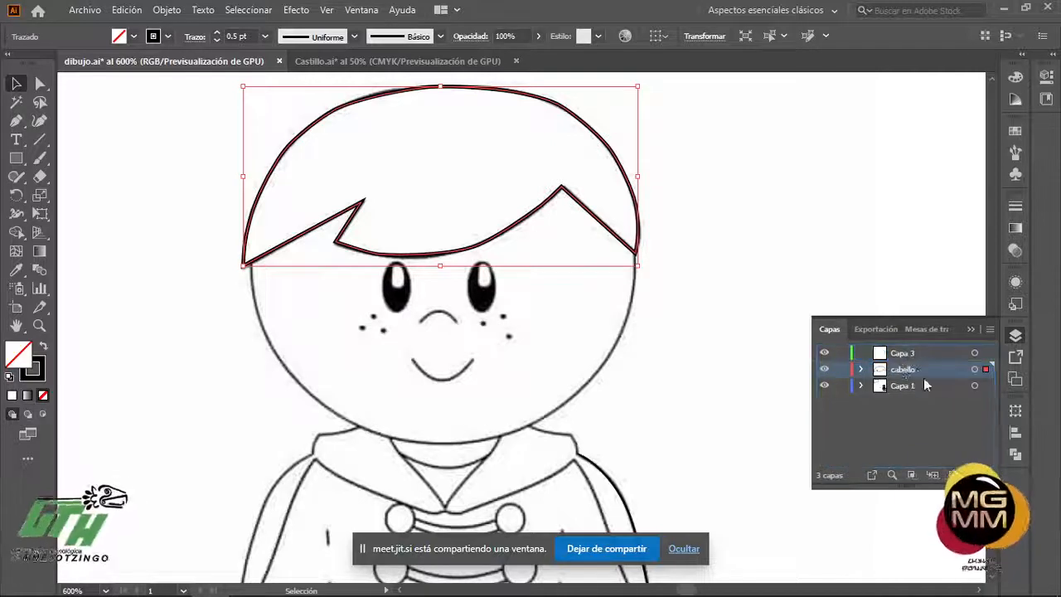
pyautogui.click(824, 371)
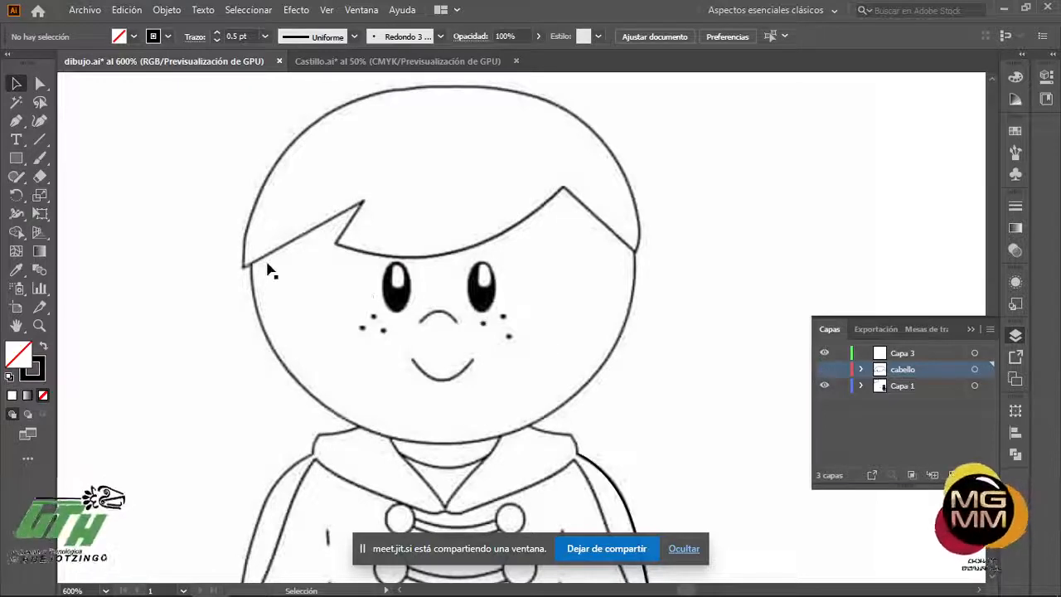
# - Draw an unfilled ellipse with a 0.5 pt black stroke around the sketch's head on the Capa 3 layer
pyautogui.press('k')
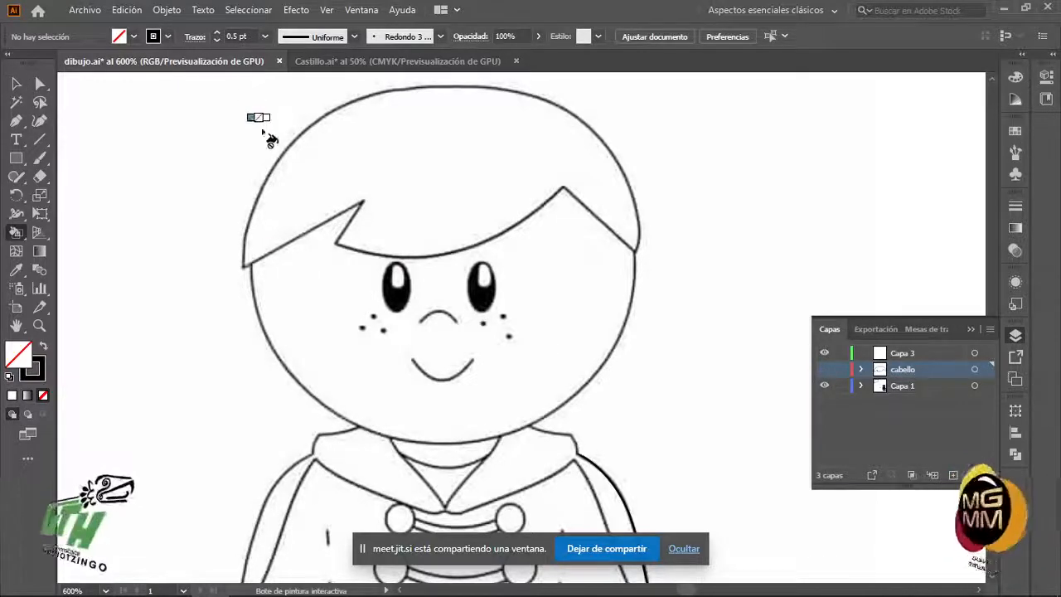
pyautogui.press('l')
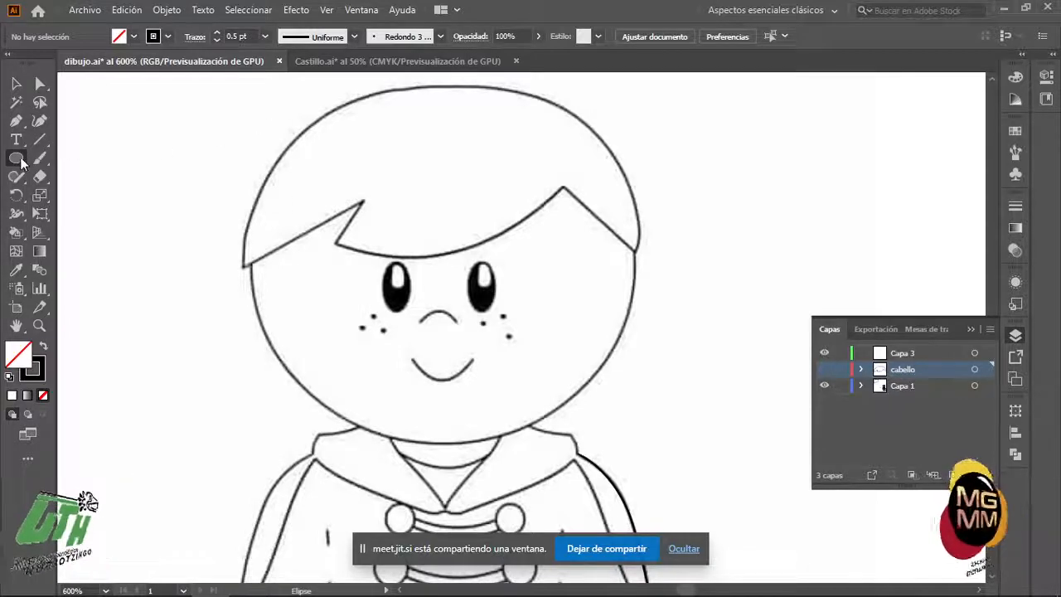
pyautogui.click(904, 356)
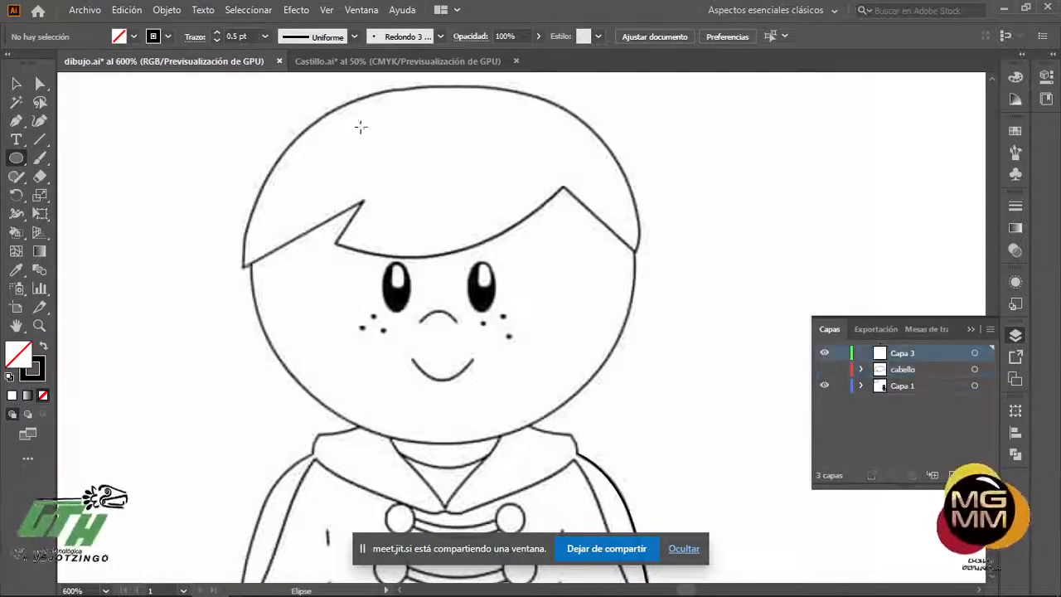
pyautogui.moveTo(248, 95)
pyautogui.mouseDown()
pyautogui.moveTo(535, 372)
pyautogui.moveTo(641, 433)
pyautogui.moveTo(636, 441)
pyautogui.mouseUp()
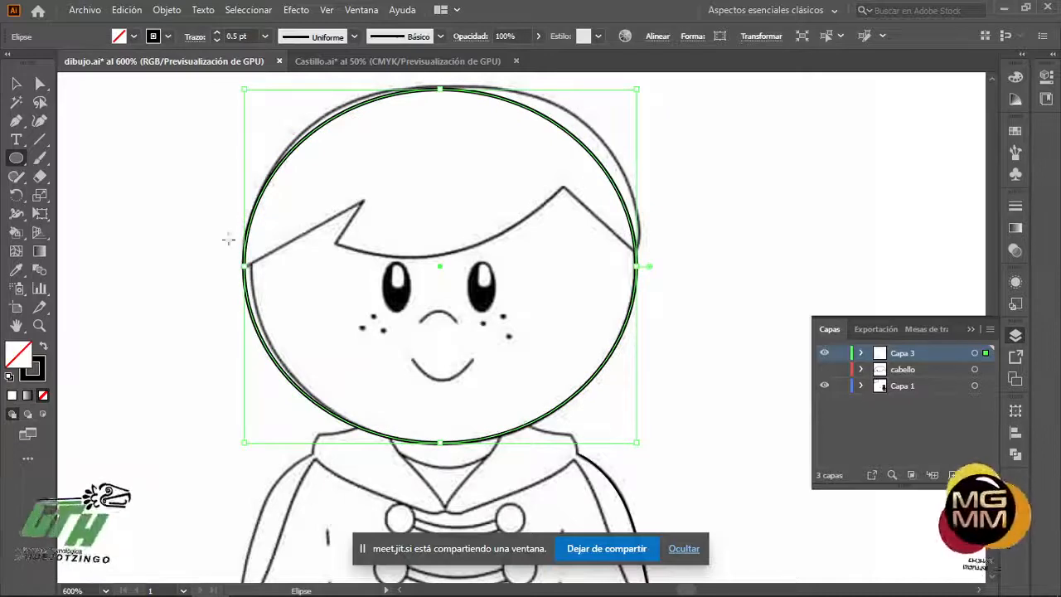
# - Resize the head ellipse so its left side follows the face's edge and its top meets the hair's top
pyautogui.click(16, 85)
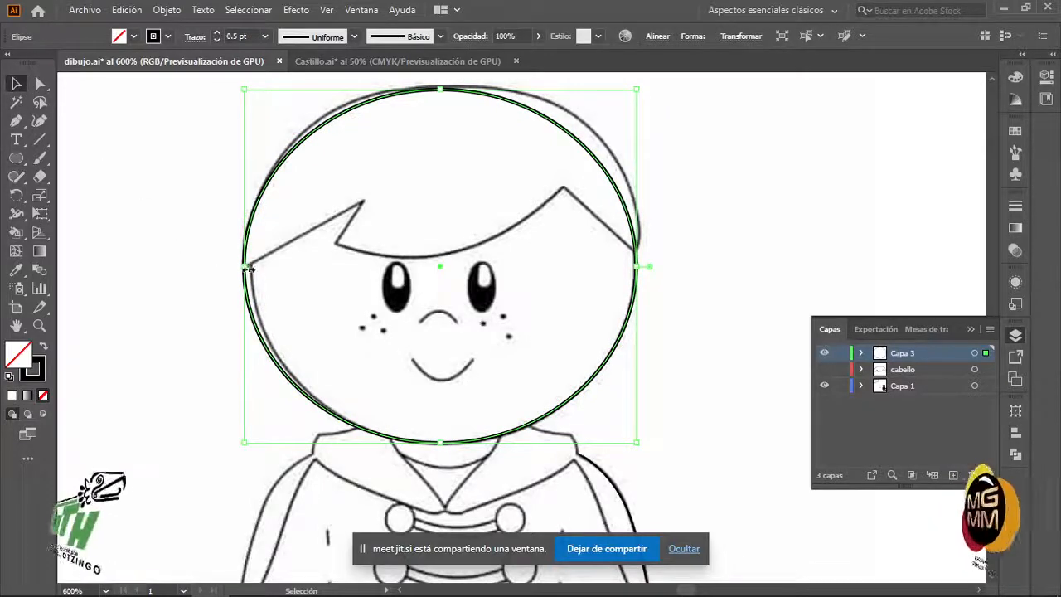
pyautogui.moveTo(249, 268); pyautogui.dragTo(257, 267)
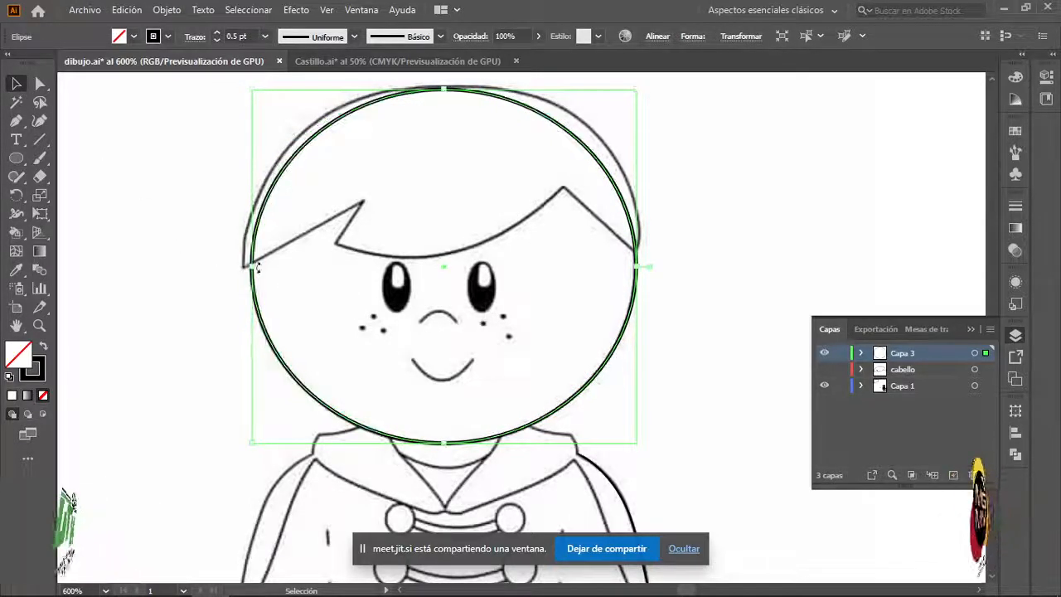
pyautogui.moveTo(446, 91); pyautogui.dragTo(440, 144)
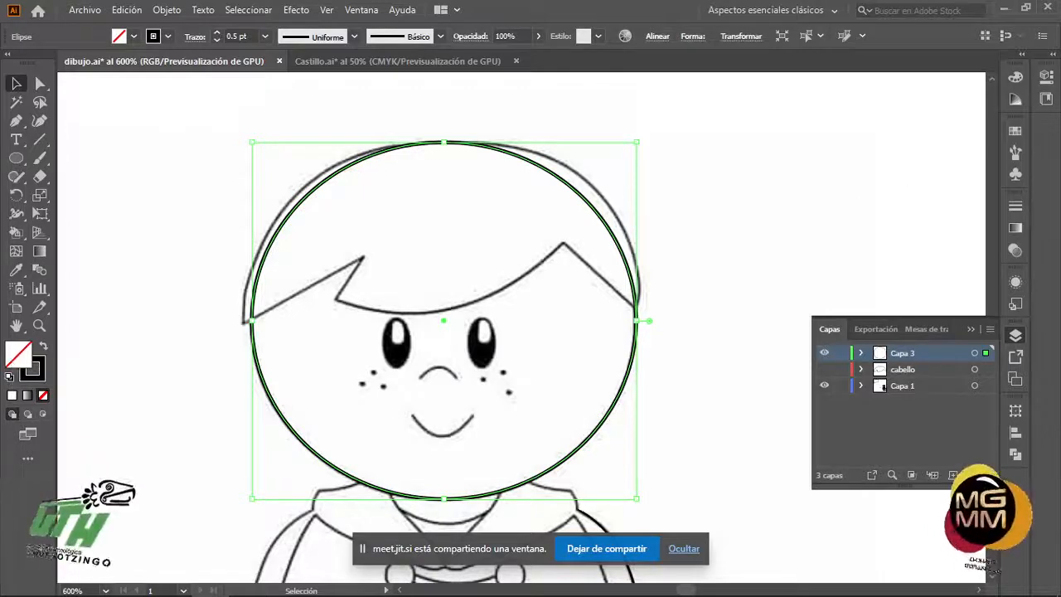
# - Fill the head ellipse with a light orange skin tone of C 0, M 36.59, Y 53, K 0
pyautogui.click(1024, 133)
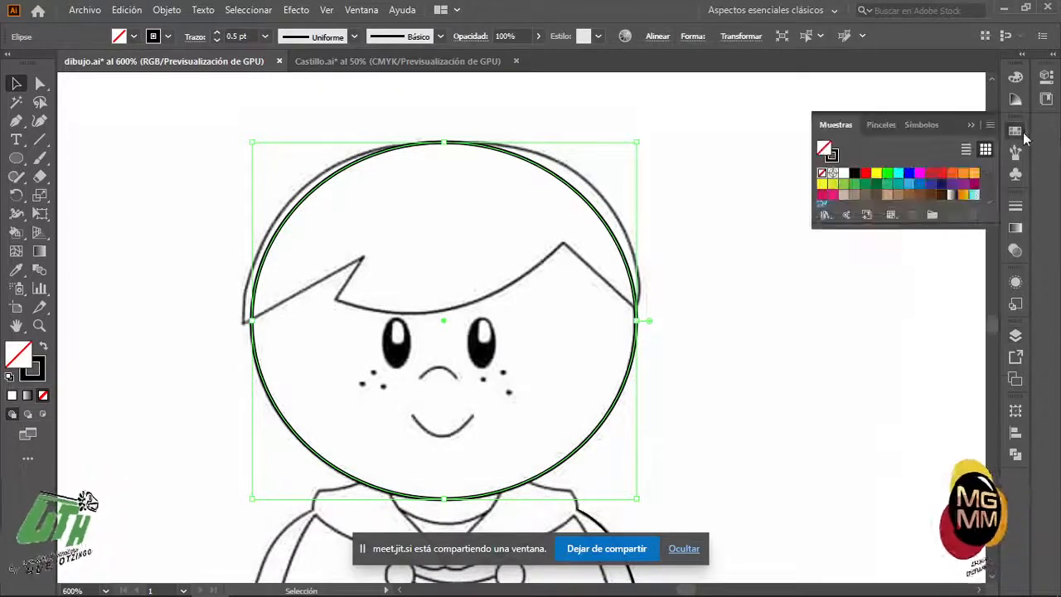
pyautogui.click(975, 175)
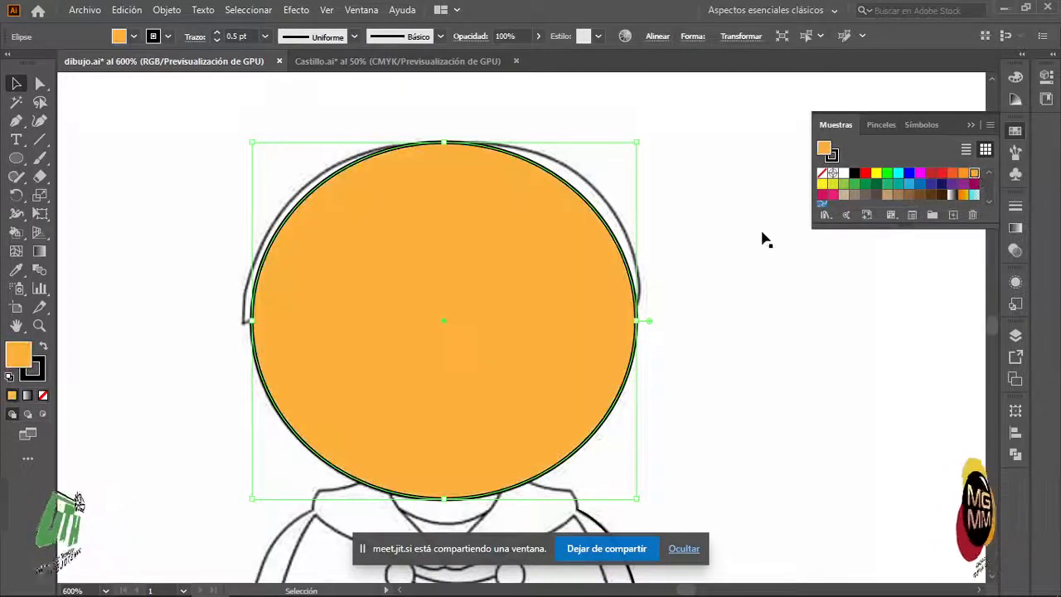
pyautogui.click(1011, 81)
pyautogui.click(920, 135)
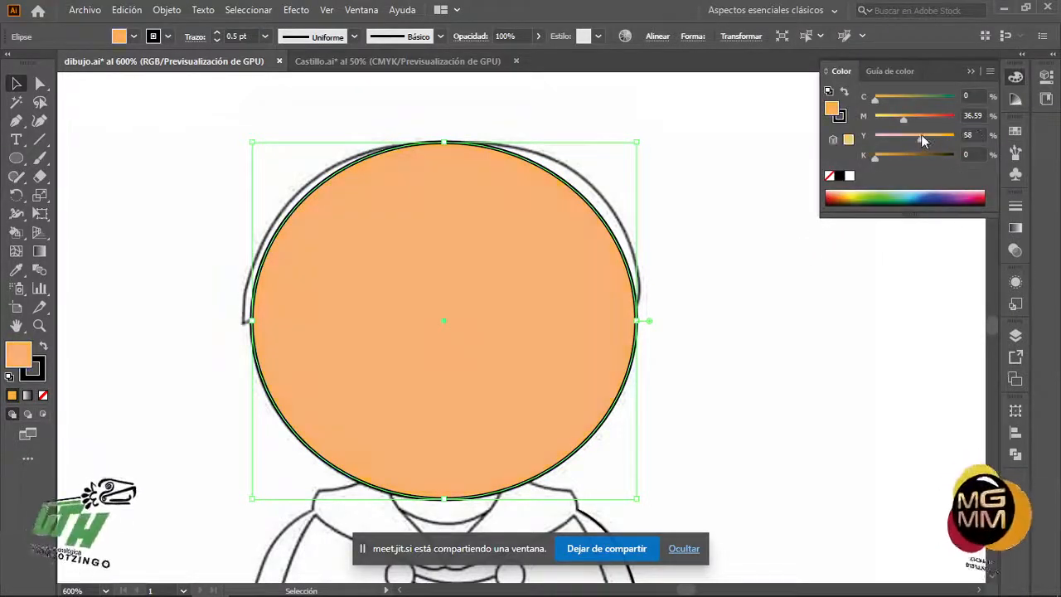
pyautogui.click(917, 135)
# - Deselect the head ellipse and hide its layer, Capa 3, to expose the reference face
pyautogui.click(763, 373)
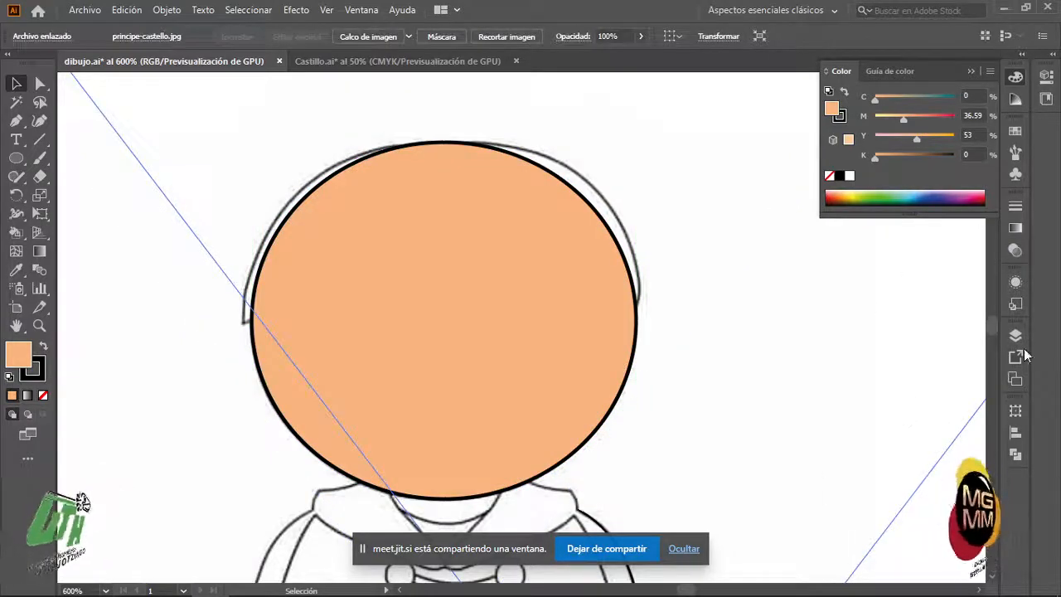
pyautogui.click(1015, 335)
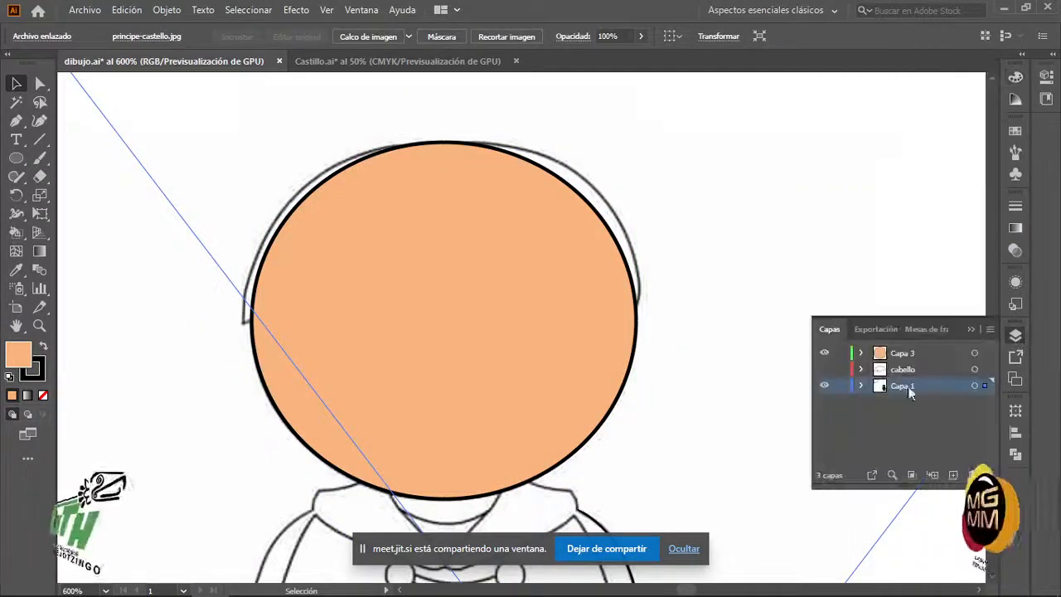
pyautogui.click(824, 354)
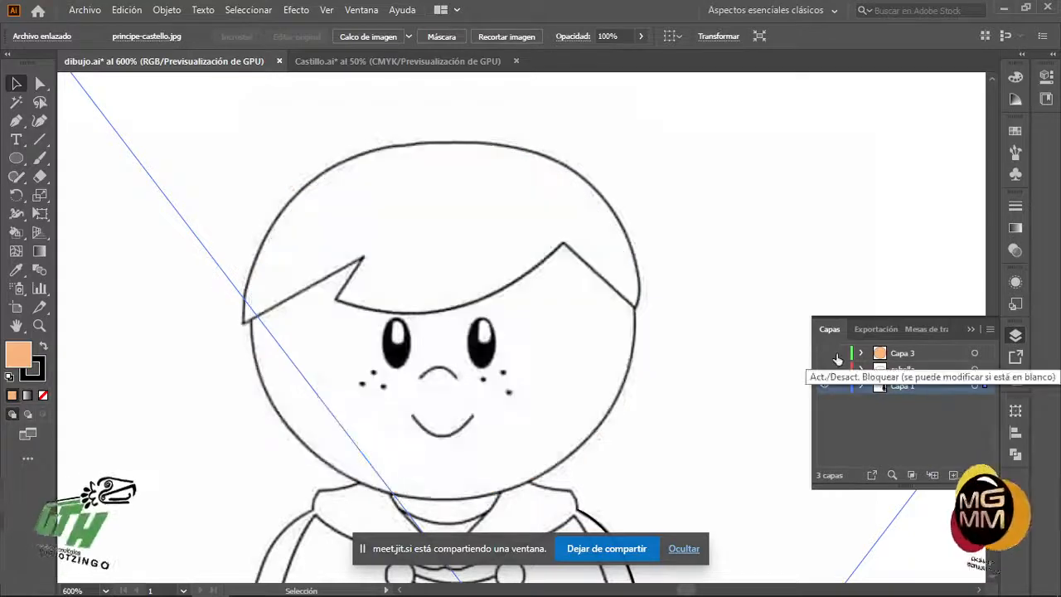
# - Add a new layer directly above Capa 1 and draw an ellipse over the sketch's left eye
pyautogui.click(953, 475)
pyautogui.scroll(-3, 404, 352)
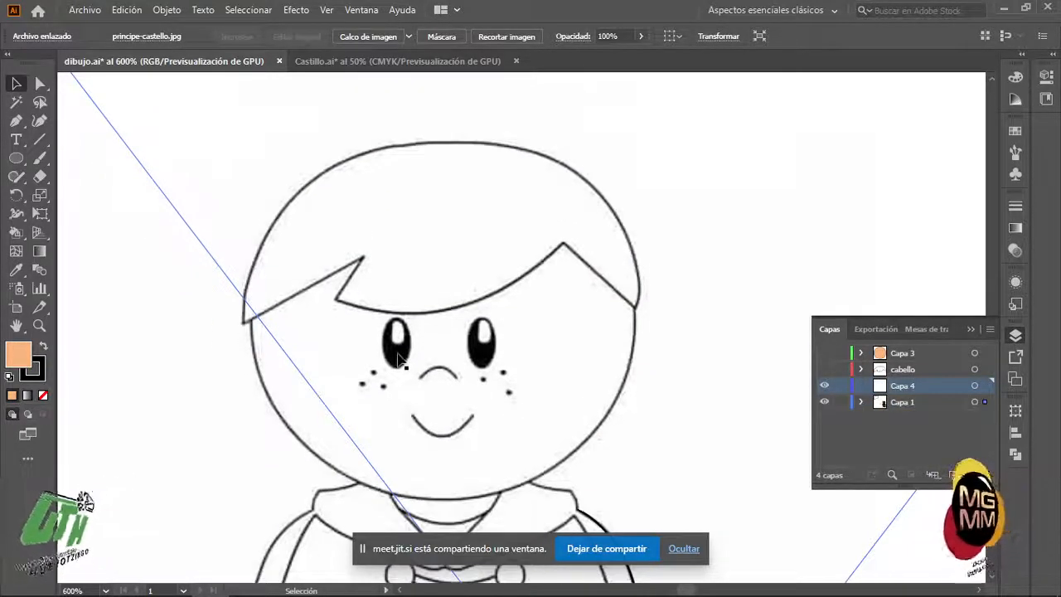
pyautogui.scroll(2, 406, 347)
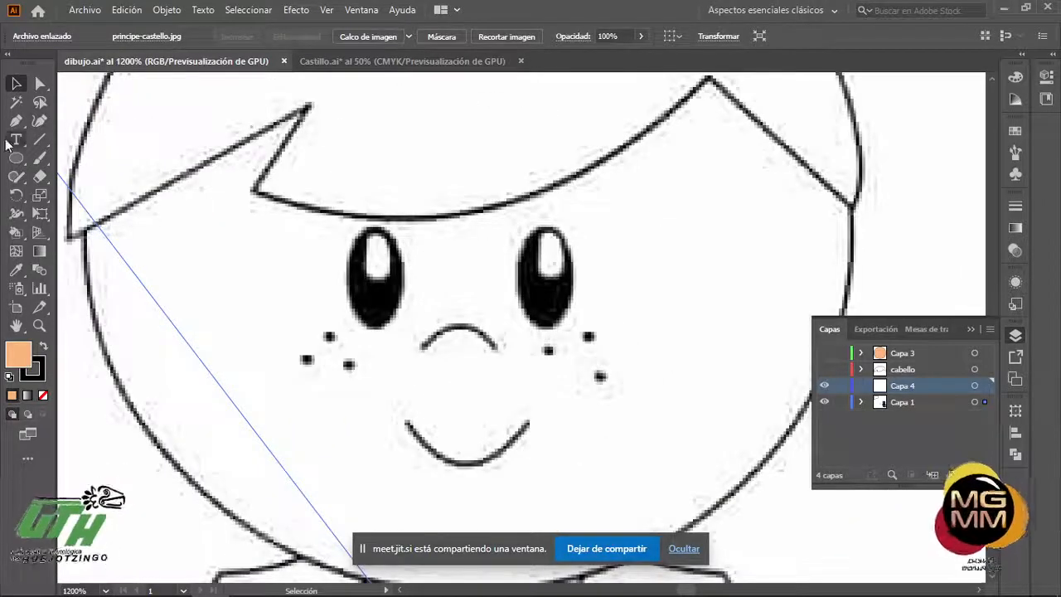
pyautogui.press('l')
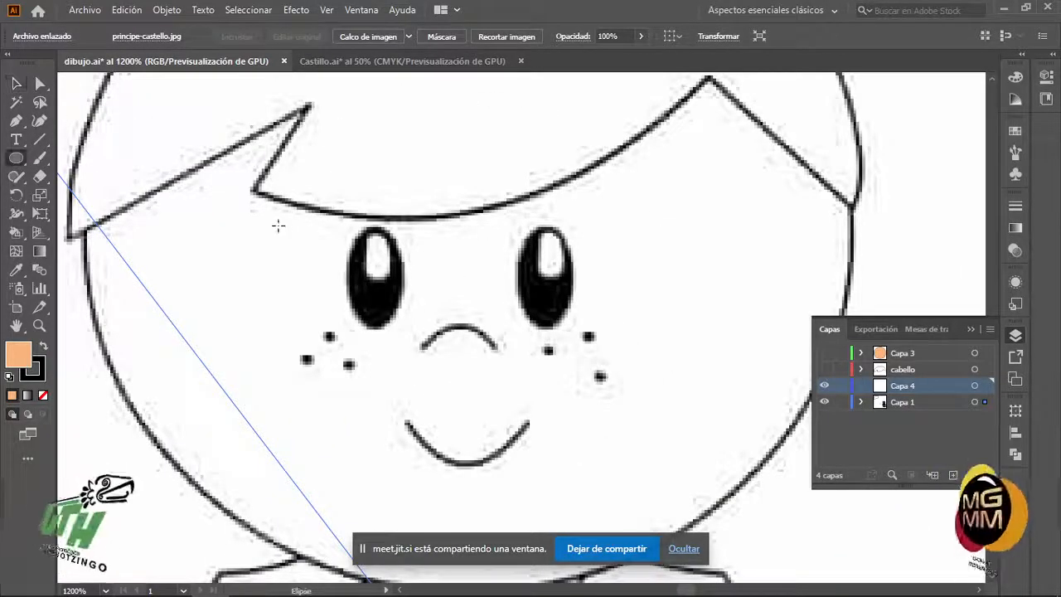
pyautogui.moveTo(344, 222); pyautogui.dragTo(403, 331)
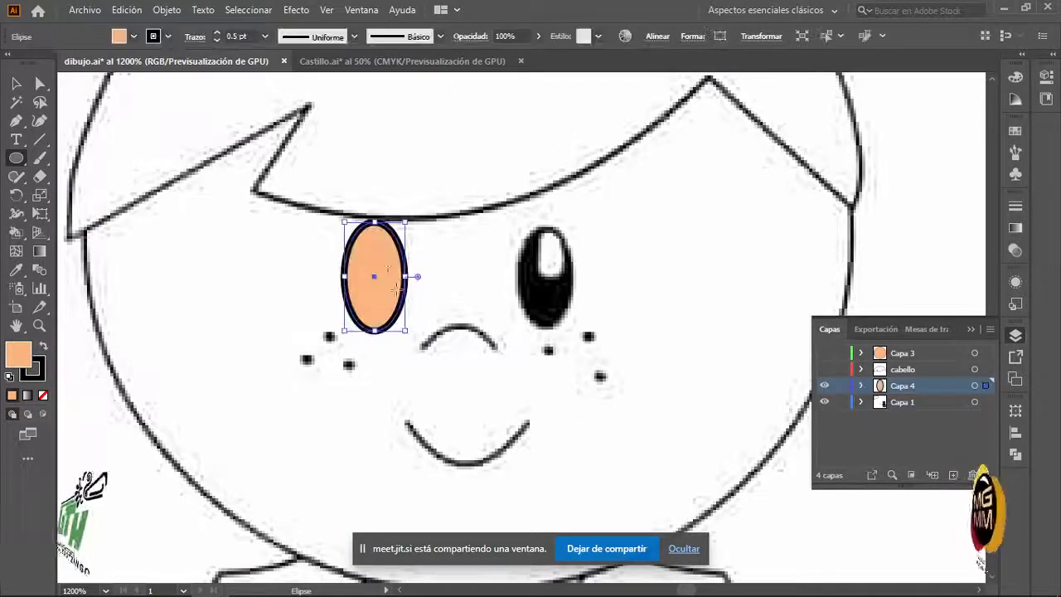
# - Remove the eye ellipse's stroke and fill it with black, C 0, M 0, Y 0, K 100
pyautogui.click(40, 377)
pyautogui.click(43, 394)
pyautogui.click(18, 353)
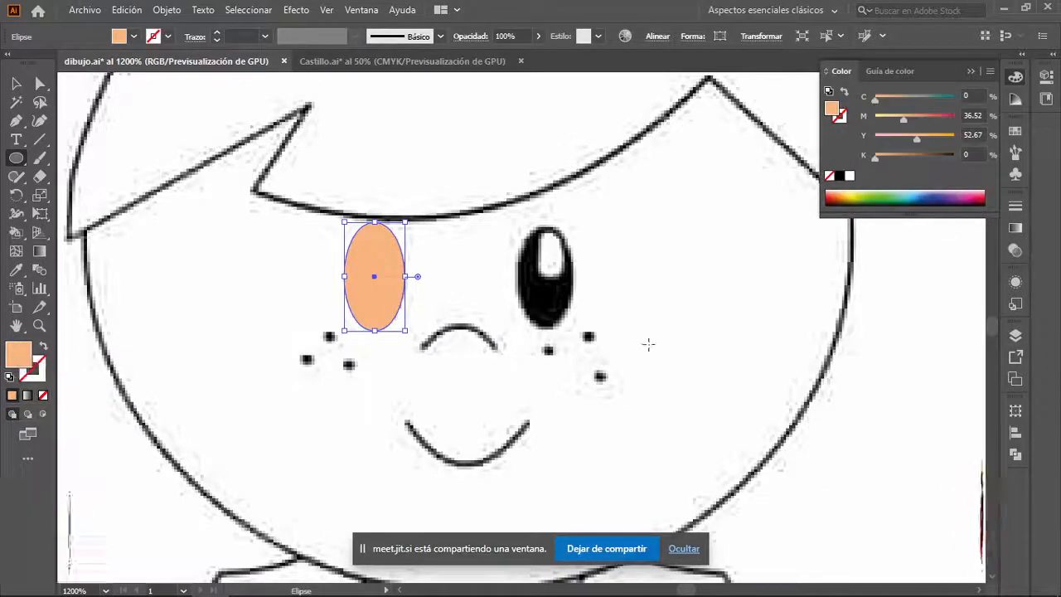
pyautogui.click(839, 176)
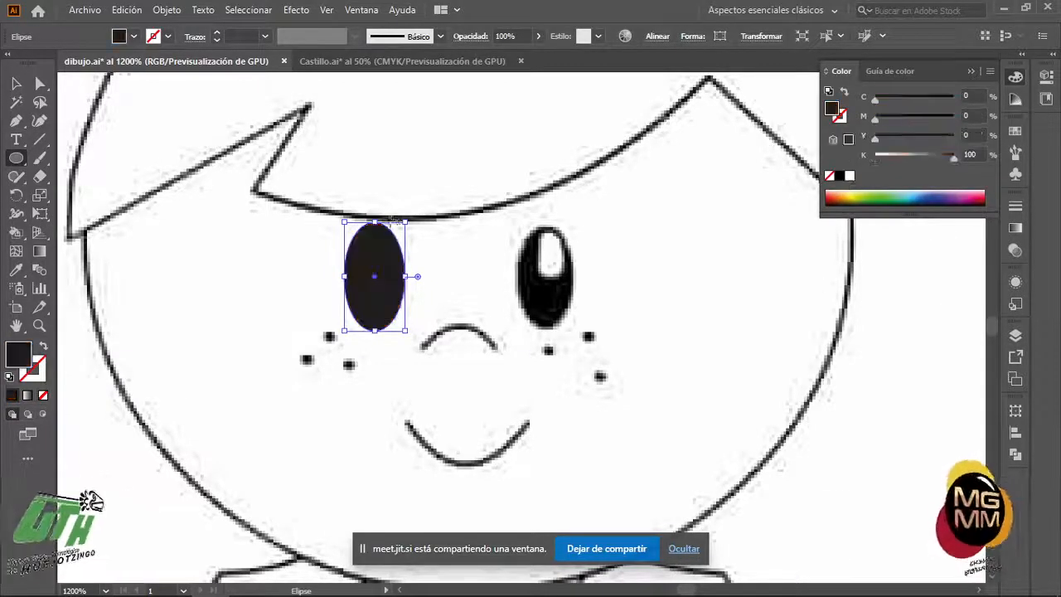
# - Resize the black ellipse so its top, sides and base match the outline of the sketch's left eye
pyautogui.moveTo(375, 222); pyautogui.dragTo(376, 229)
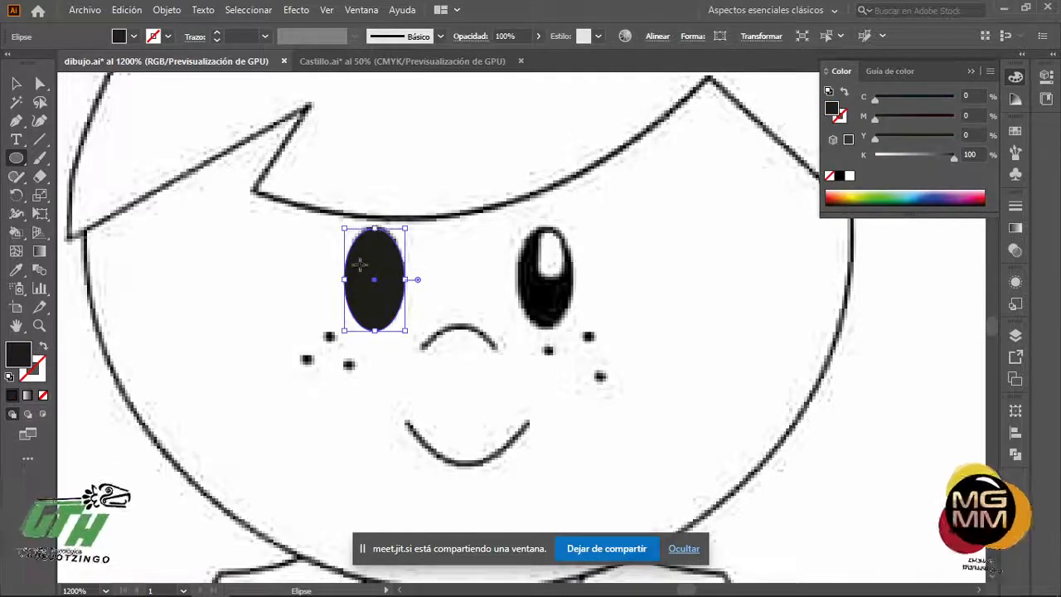
pyautogui.moveTo(348, 280); pyautogui.dragTo(404, 280)
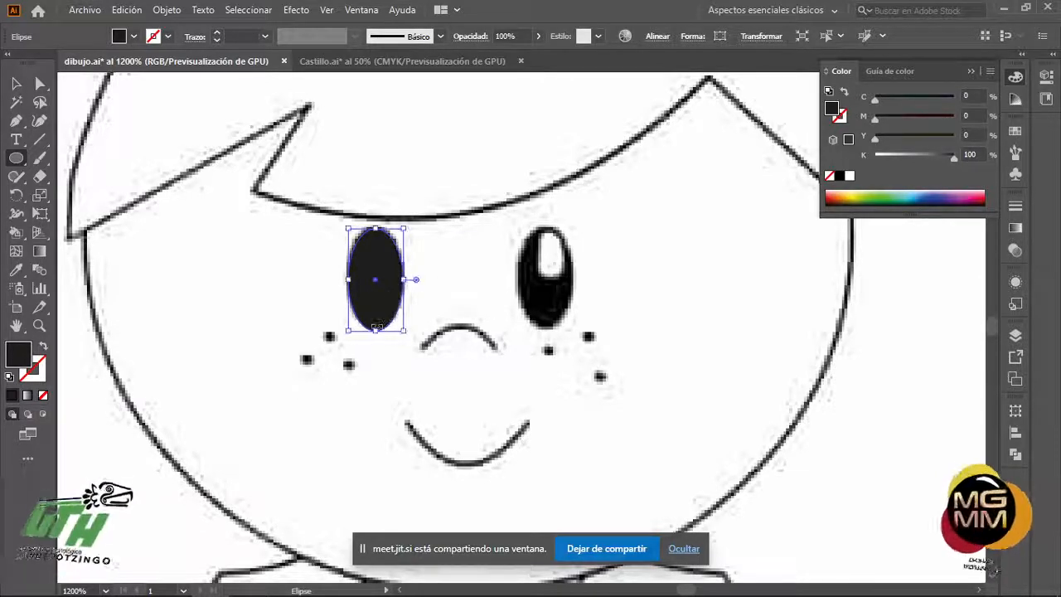
pyautogui.moveTo(377, 329); pyautogui.dragTo(377, 327)
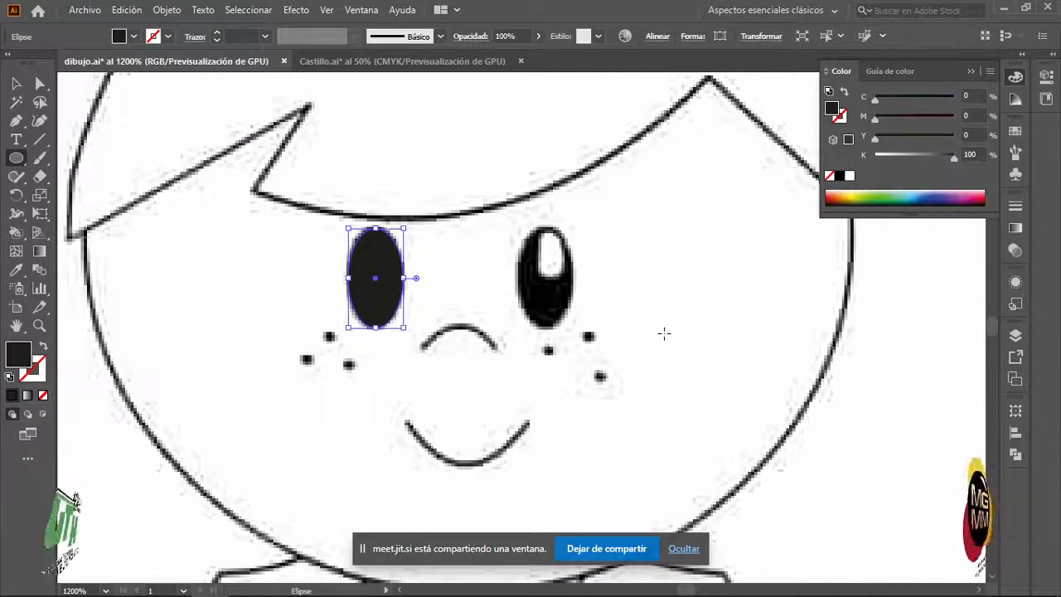
pyautogui.click(667, 333)
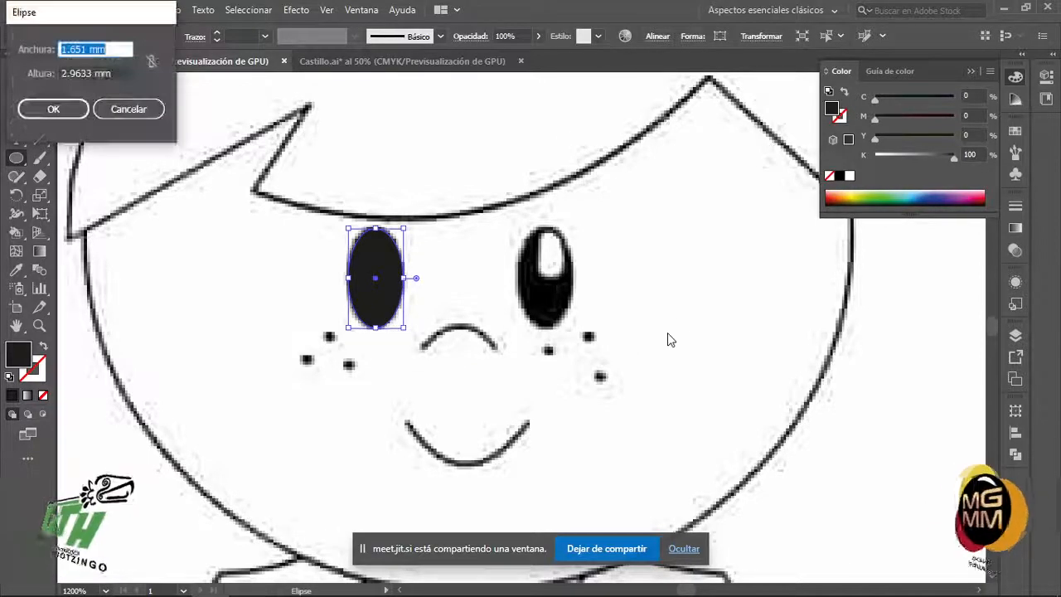
pyautogui.click(137, 105)
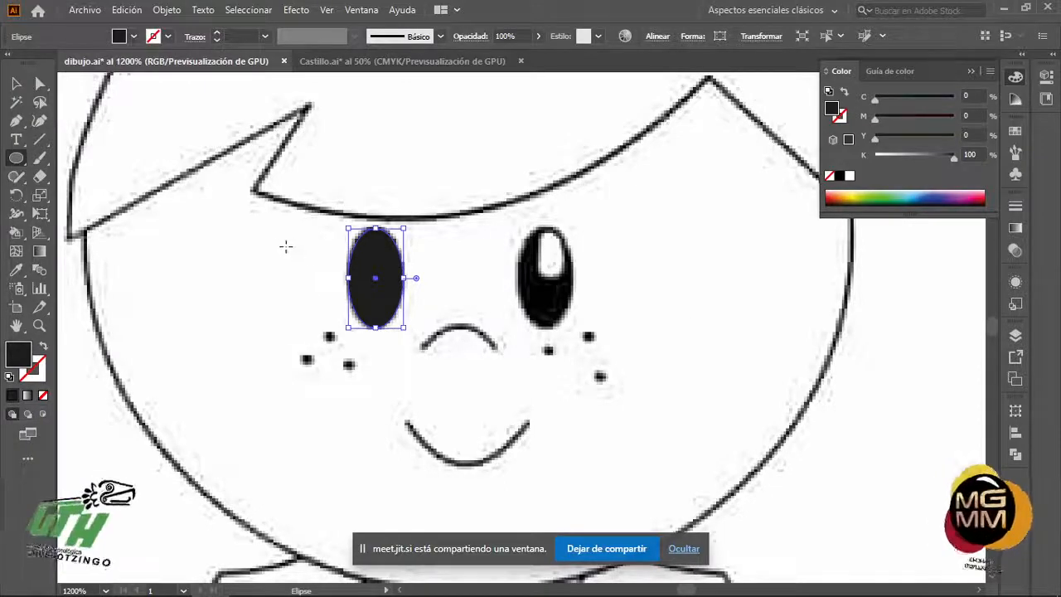
# - Draw a small narrow white ellipse without a stroke and place it in the upper left of the black eye
pyautogui.moveTo(266, 233); pyautogui.dragTo(284, 271)
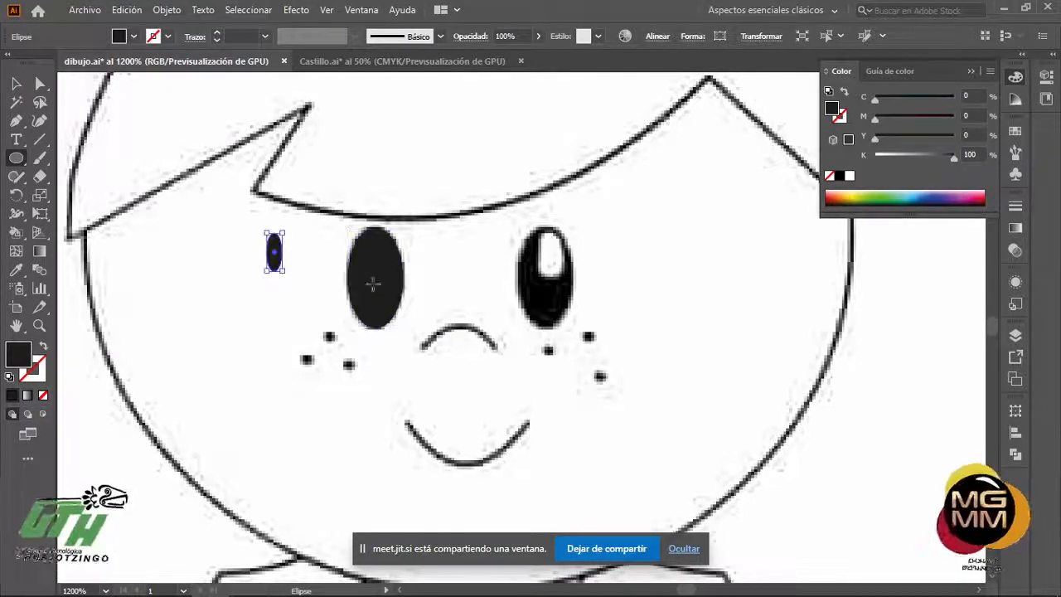
pyautogui.click(849, 176)
pyautogui.press('v')
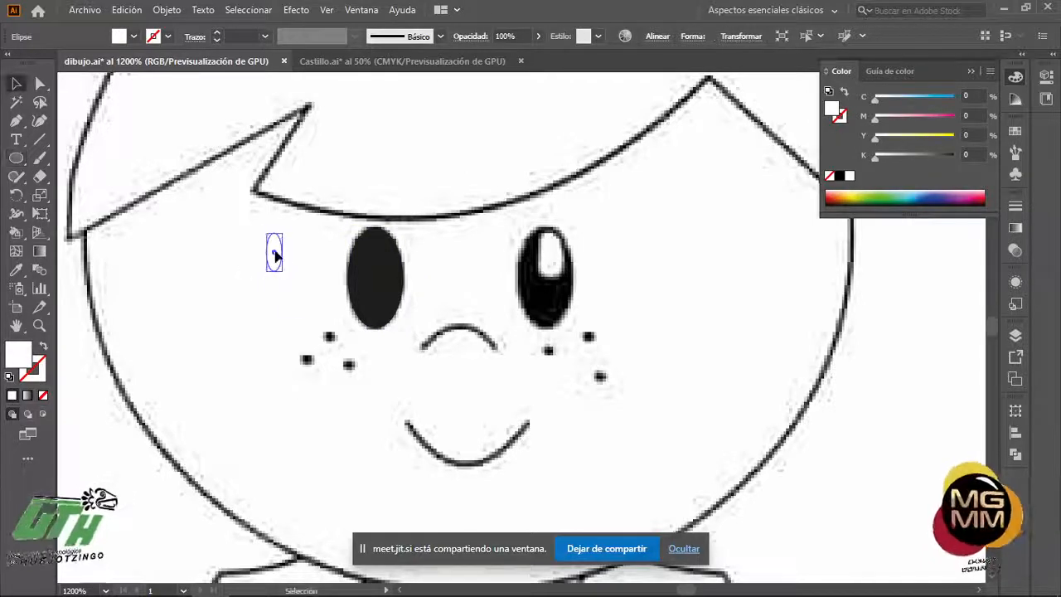
pyautogui.moveTo(276, 255); pyautogui.dragTo(369, 260)
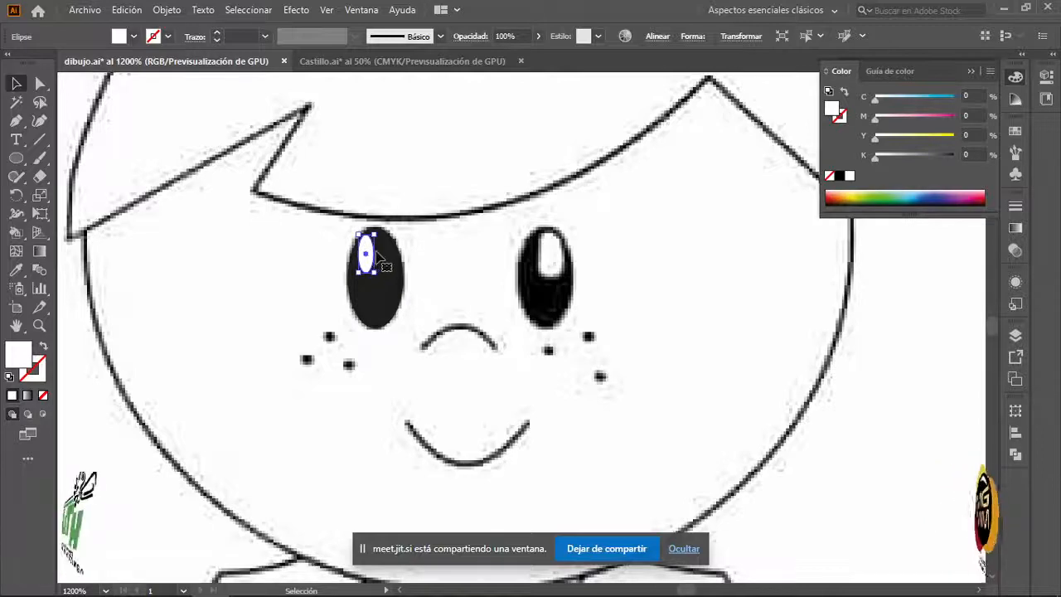
# - Widen the white highlight slightly inside the left eye and deselect it
pyautogui.scroll(2, 377, 259)
pyautogui.moveTo(394, 260); pyautogui.dragTo(404, 260)
pyautogui.click(494, 315)
pyautogui.scroll(-2, 494, 315)
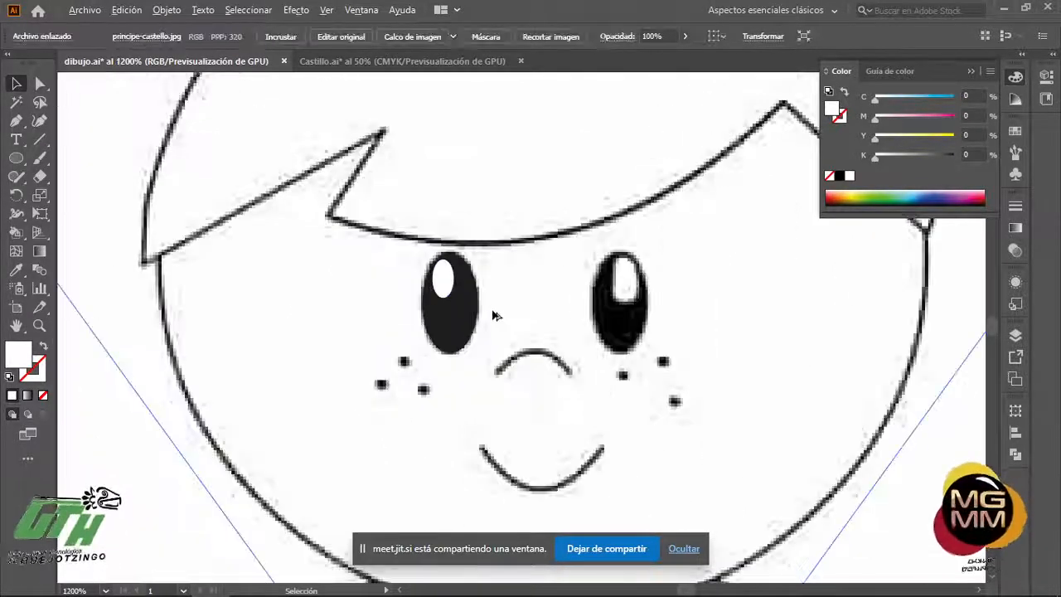
# - Group the white highlight with the black ellipse and place a copy of the group over the sketch's right eye
pyautogui.click(450, 284)
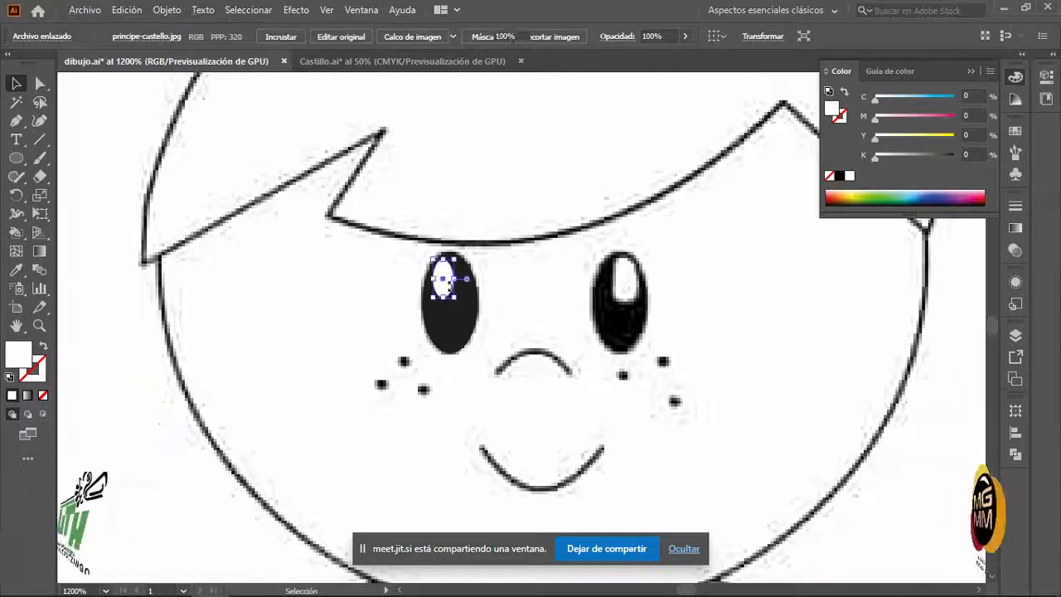
pyautogui.keyDown('shift'); pyautogui.click(452, 329); pyautogui.keyUp('shift')
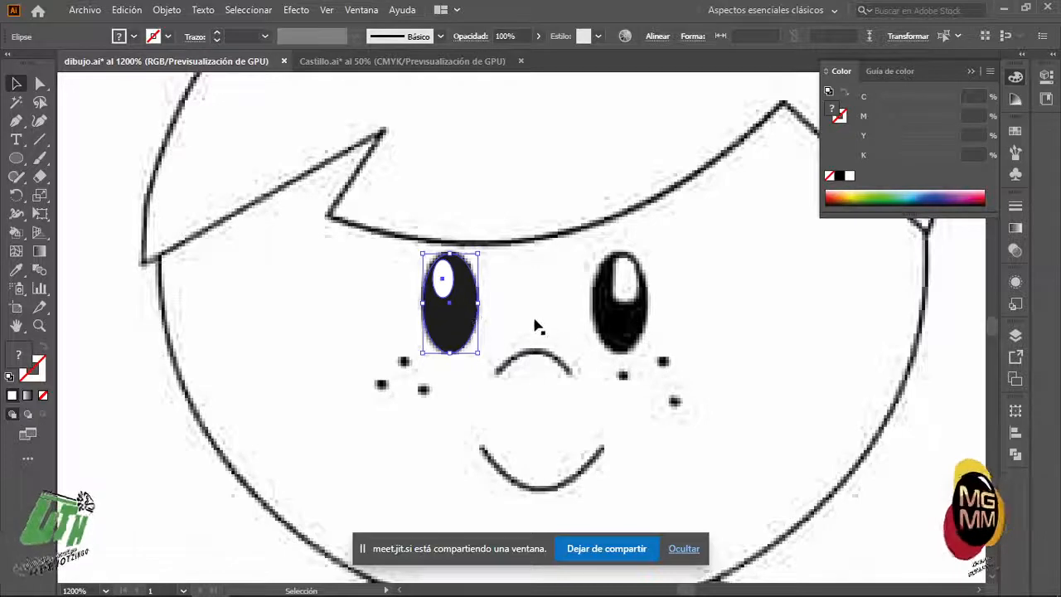
pyautogui.hotkey('ctrl', 'g')
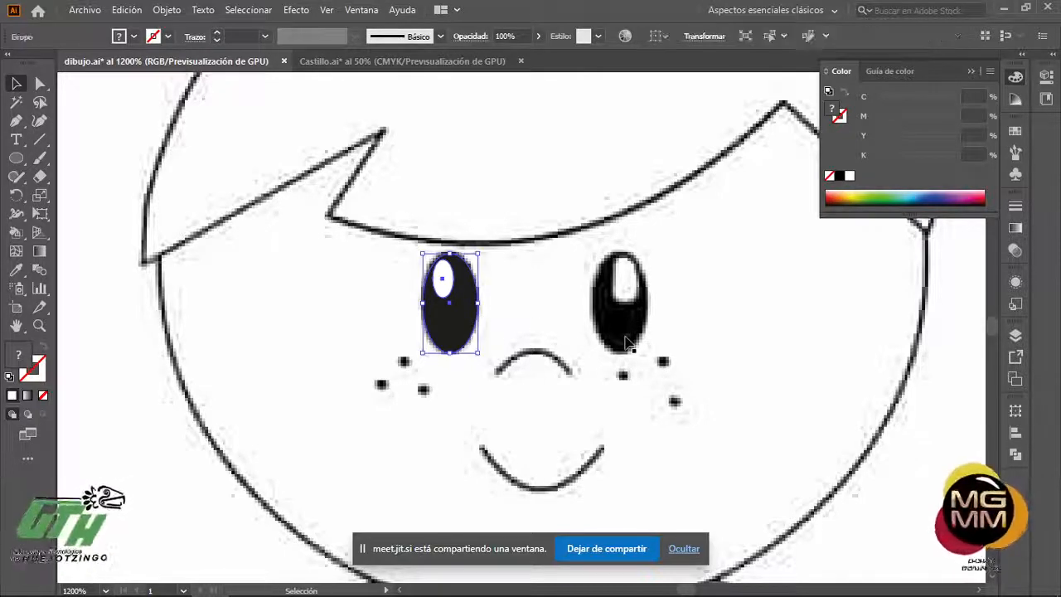
pyautogui.moveTo(466, 307); pyautogui.dragTo(633, 308)
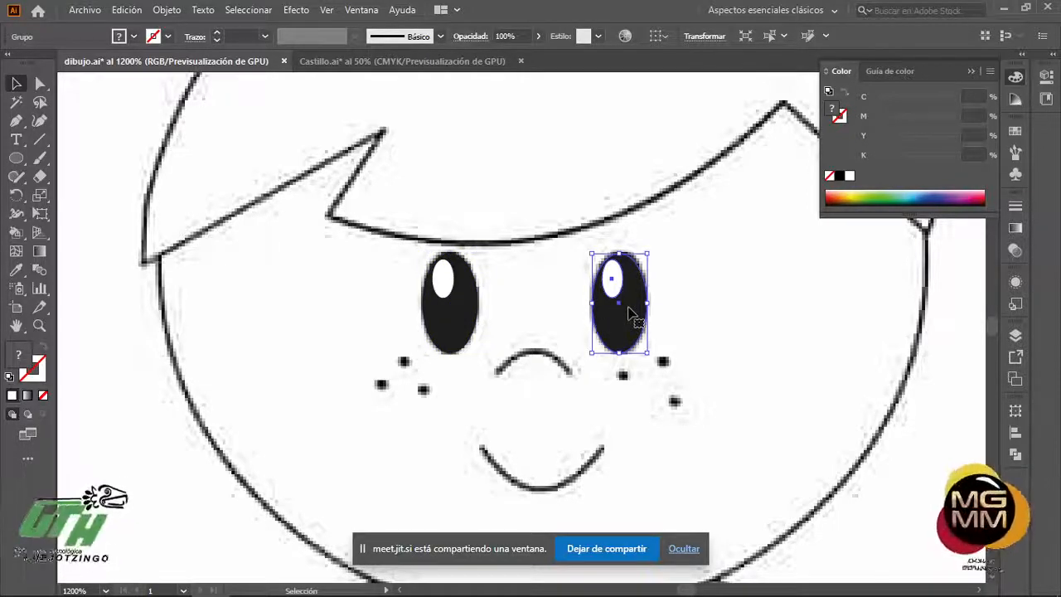
# - Apply a uniform 100% Scale to the right eye group with Escalar vértices and Cambiar escala de trazos y efectos enabled
pyautogui.rightClick(629, 313)
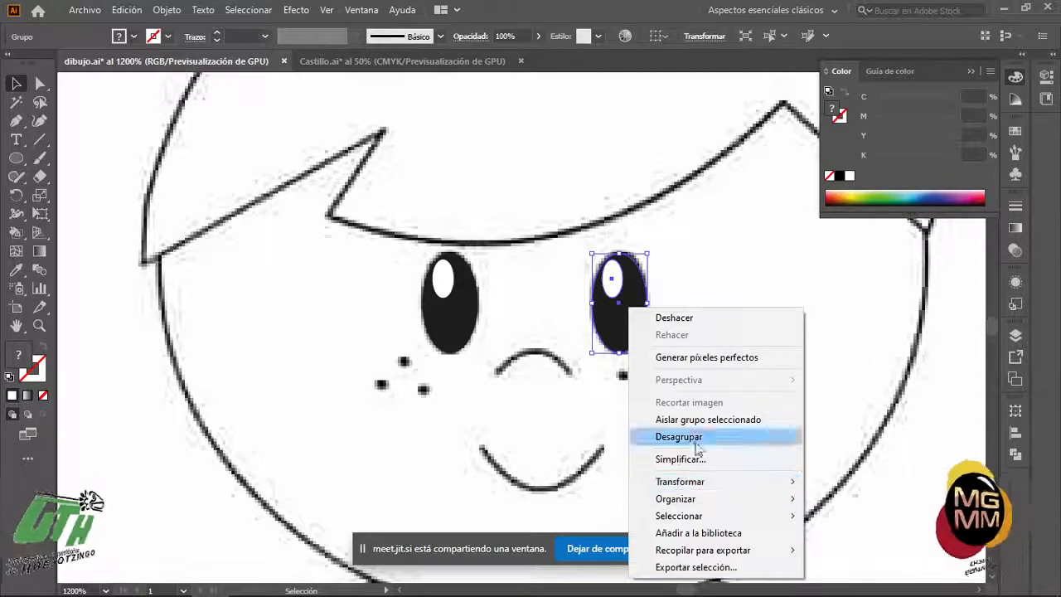
pyautogui.moveTo(715, 482)
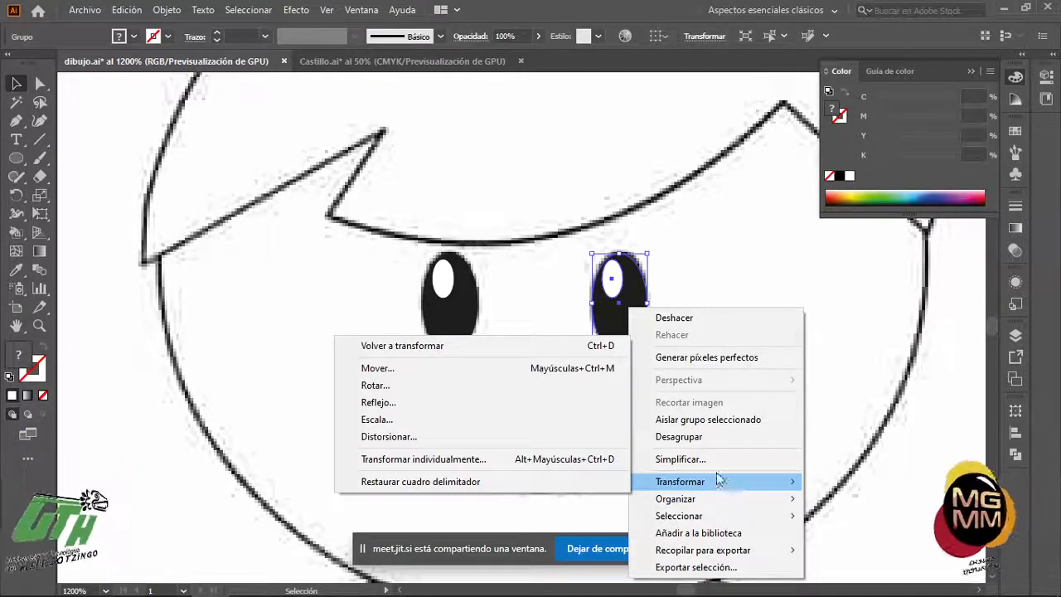
pyautogui.rightClick(638, 278)
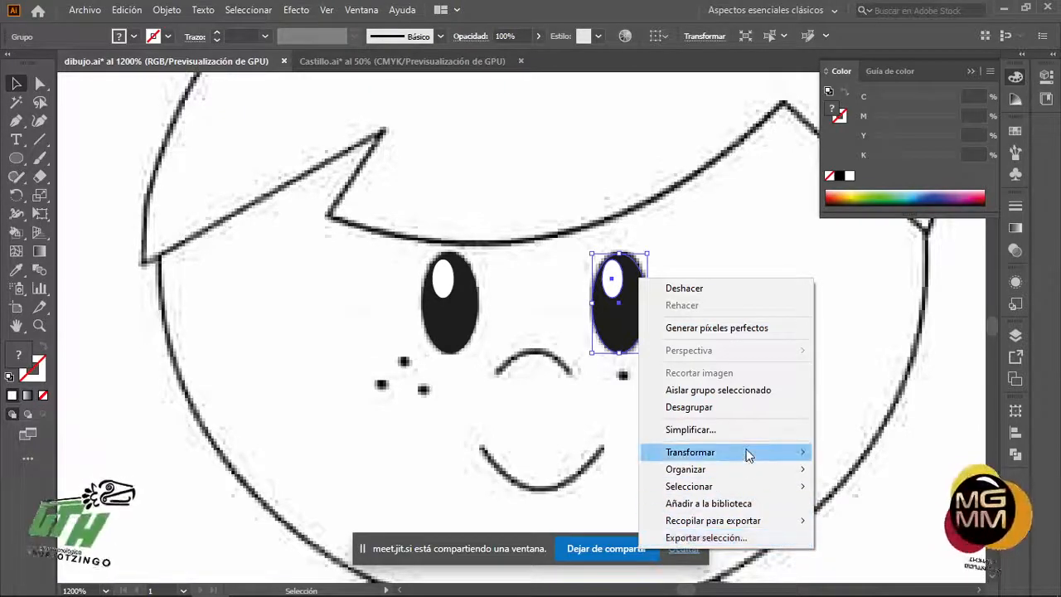
pyautogui.moveTo(748, 454)
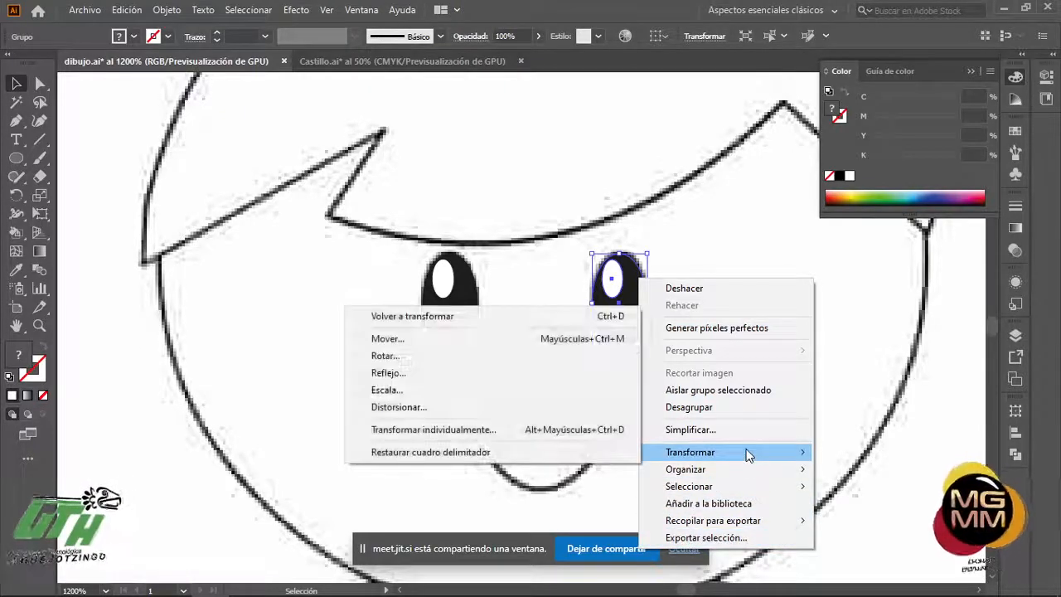
pyautogui.click(426, 394)
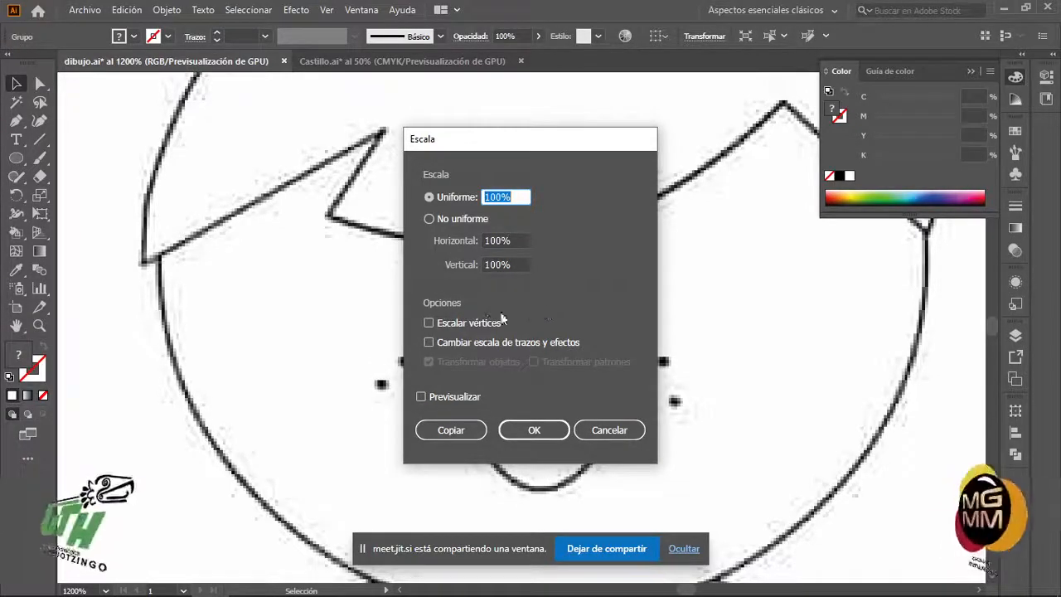
pyautogui.click(429, 342)
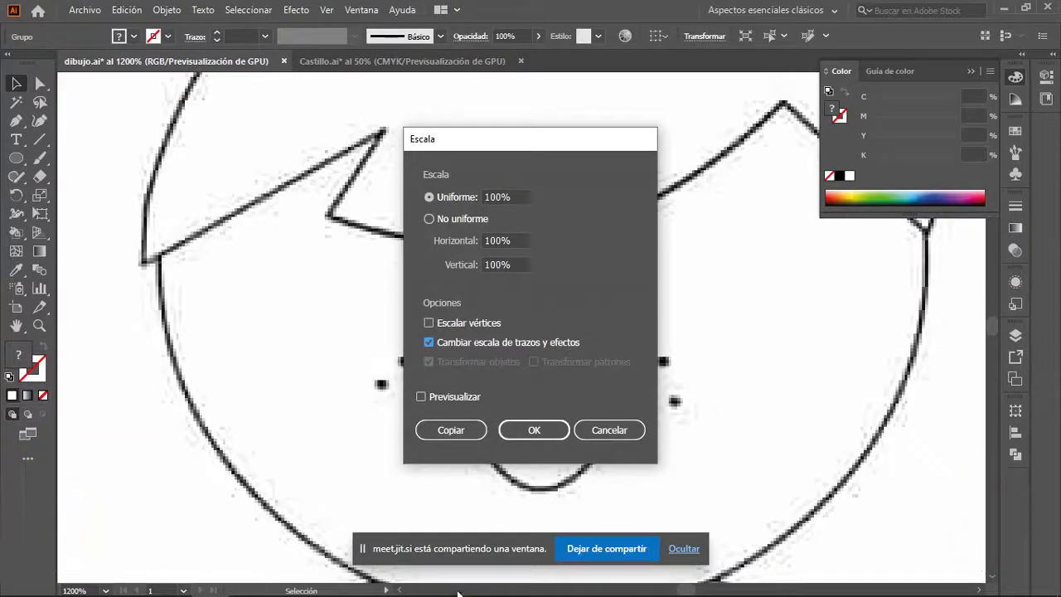
pyautogui.click(428, 323)
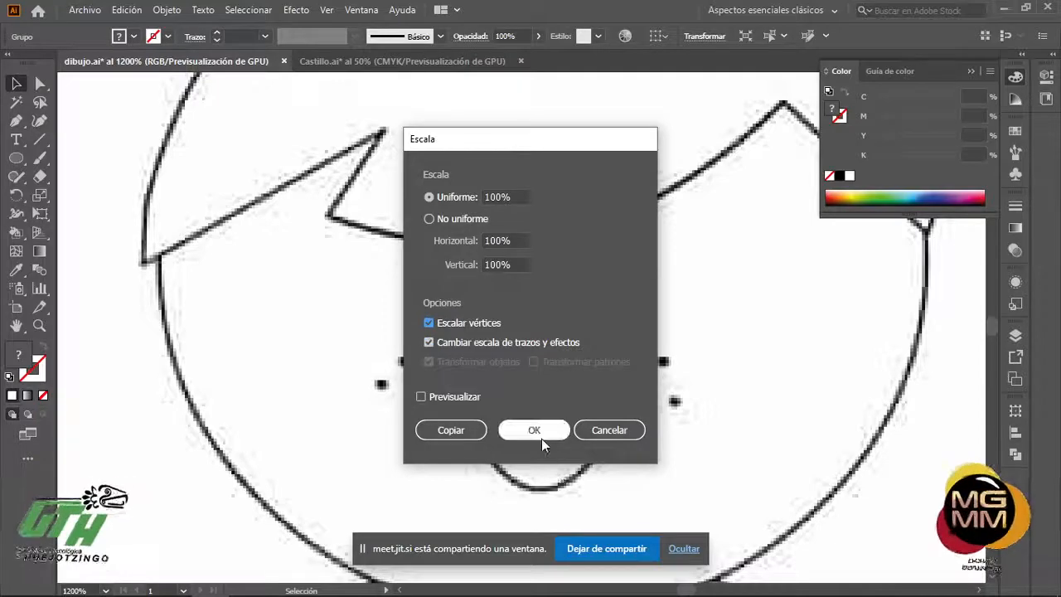
pyautogui.click(540, 434)
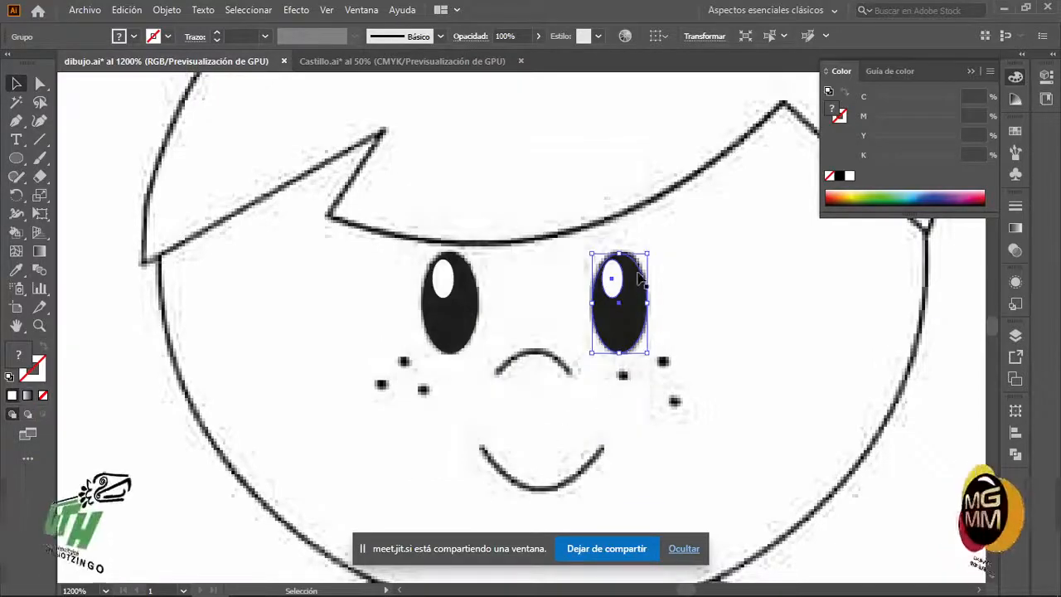
# - Try shrinking the right eye group toward its lower-left corner, inspect it up close, and undo the scaling
pyautogui.moveTo(612, 279); pyautogui.dragTo(604, 337)
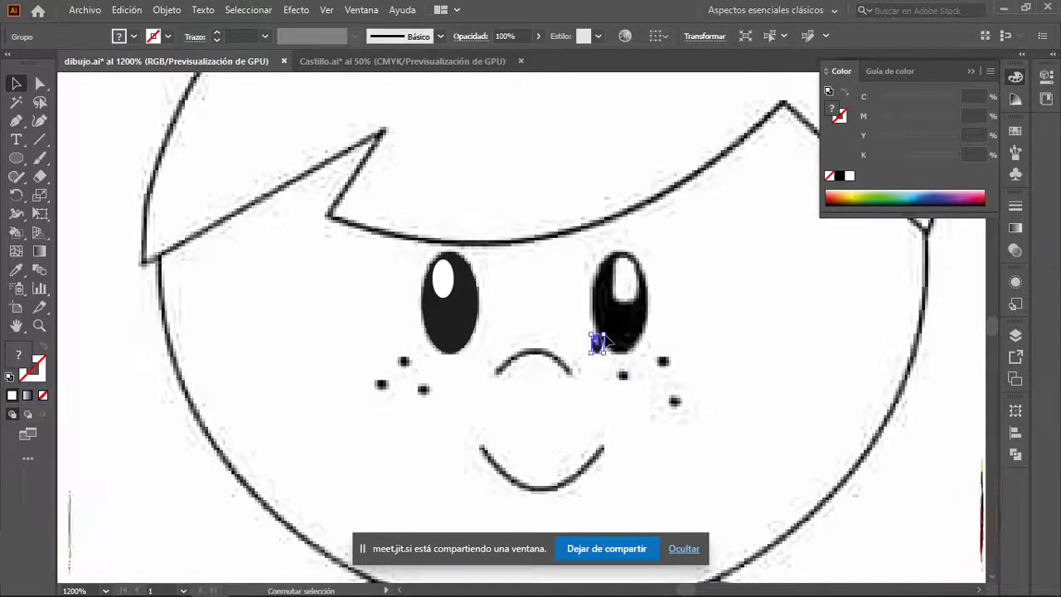
pyautogui.scroll(5, 604, 342)
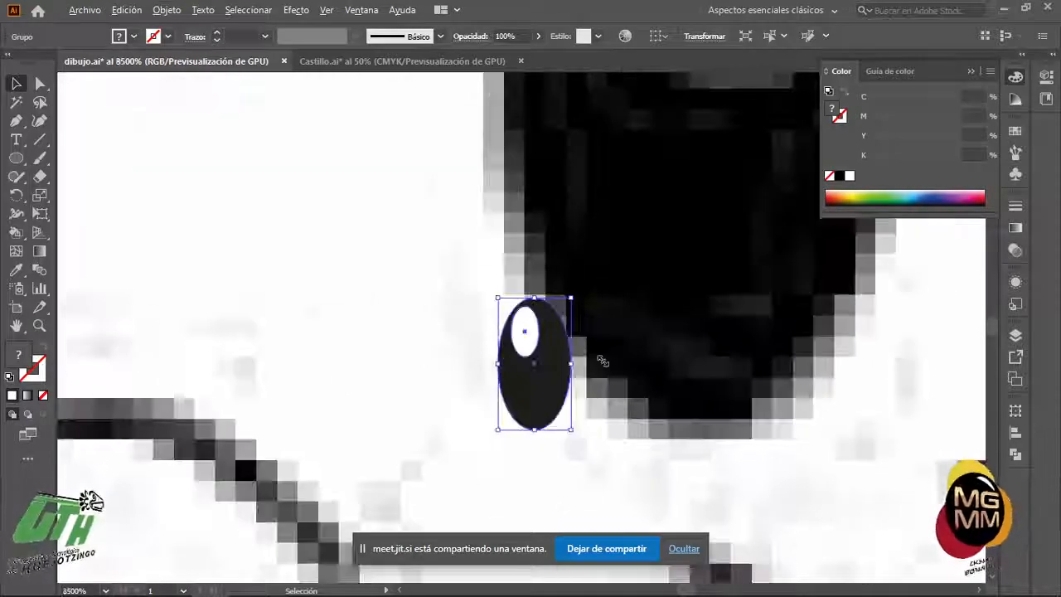
pyautogui.scroll(-5, 602, 361)
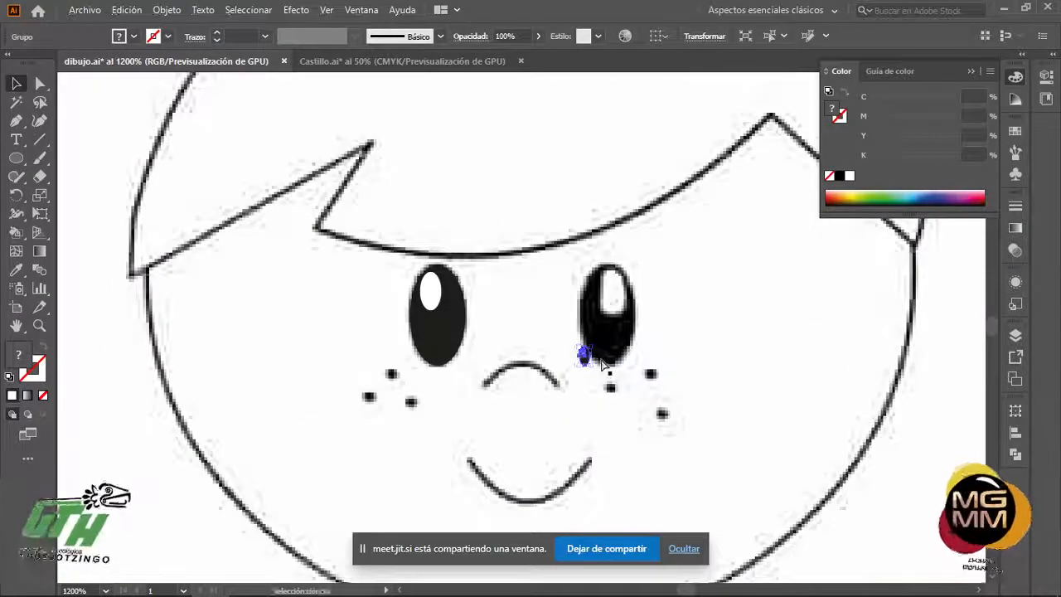
pyautogui.hotkey('ctrl', 'z')
# - Disable Escalar vértices in the right eye group's Scale options and shrink the group toward its lower-left corner
pyautogui.rightClick(626, 340)
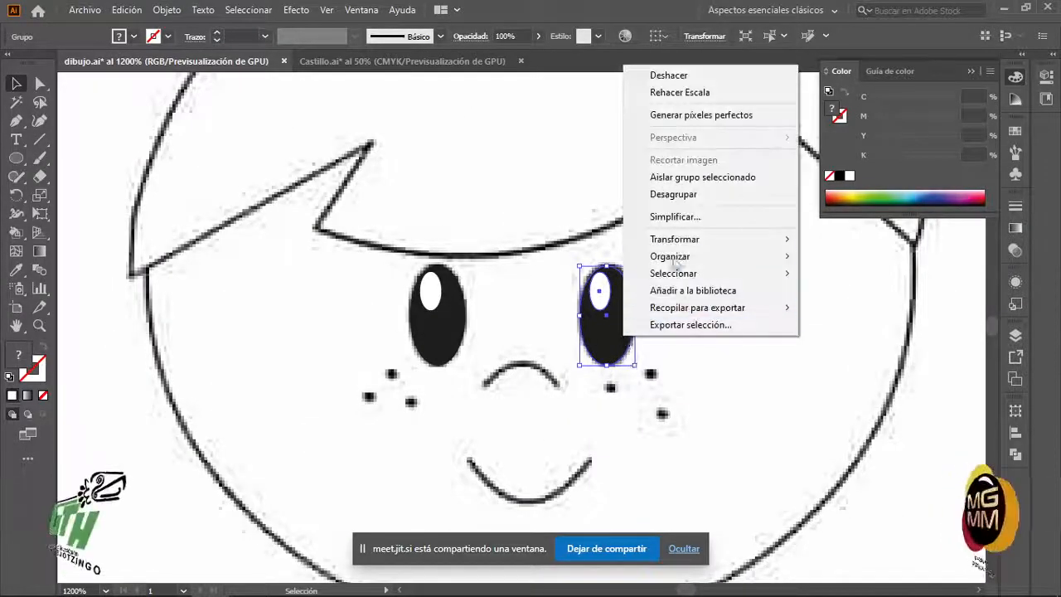
pyautogui.moveTo(675, 239)
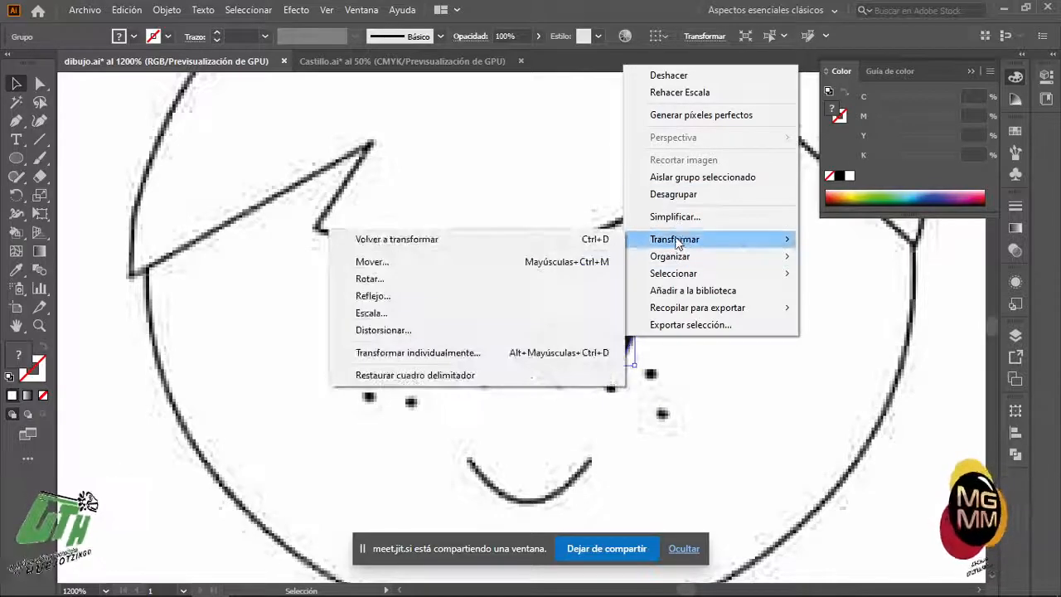
pyautogui.click(477, 319)
pyautogui.click(438, 326)
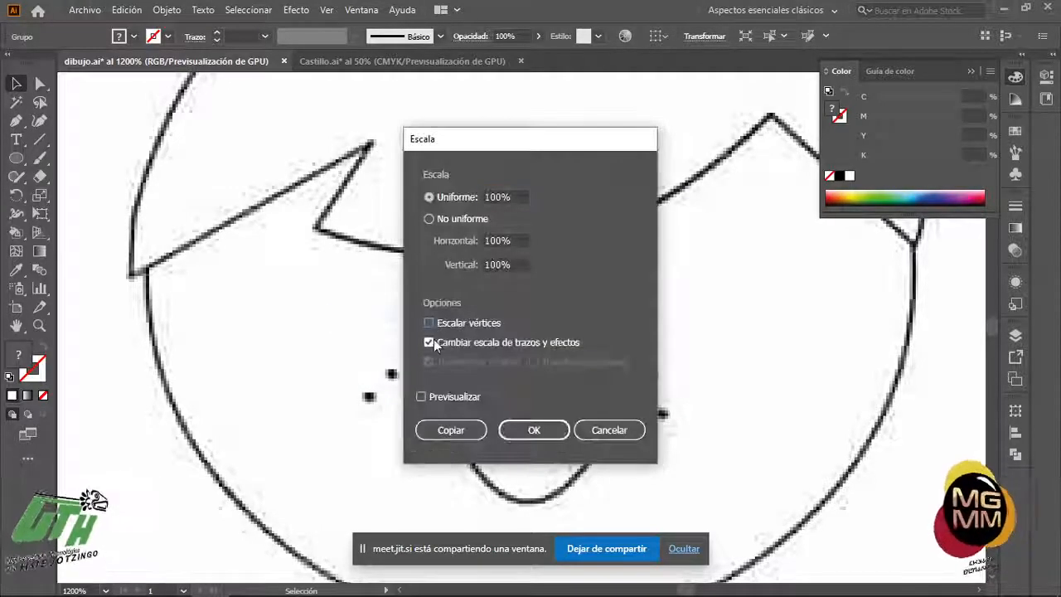
pyautogui.click(540, 428)
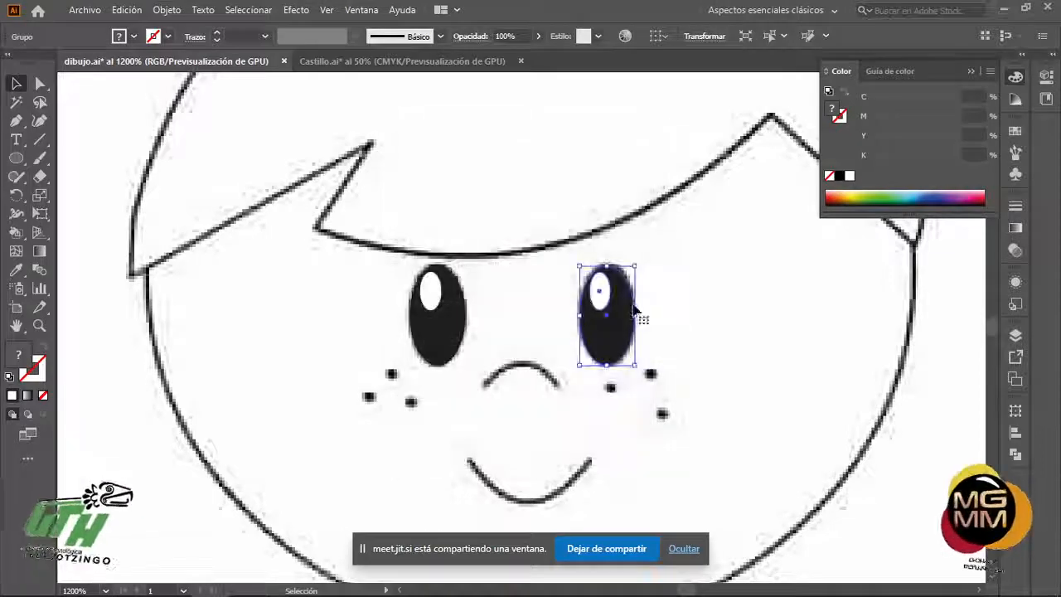
pyautogui.moveTo(635, 268); pyautogui.dragTo(592, 348)
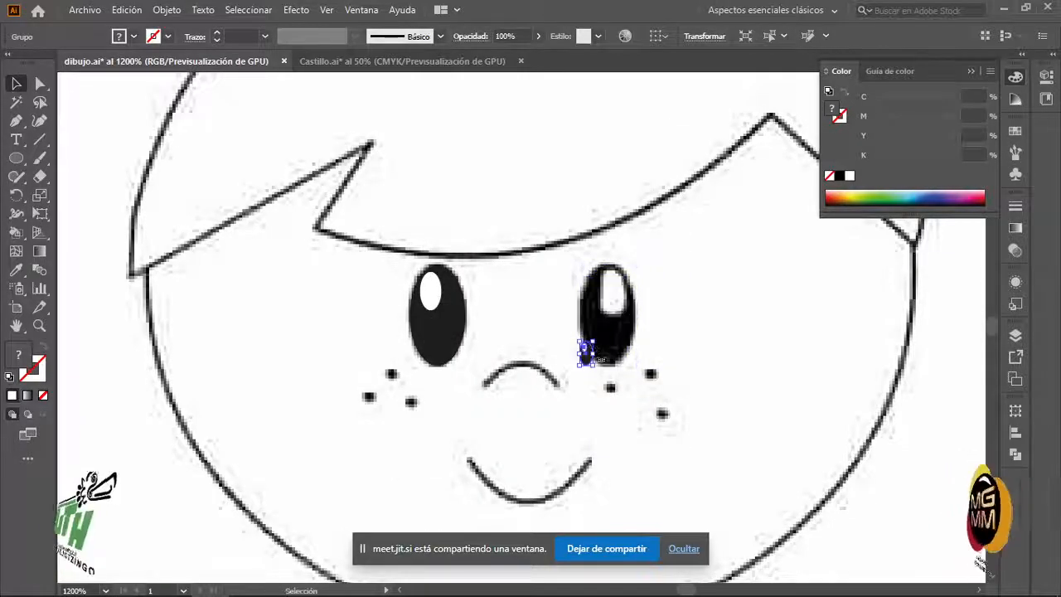
# - Try enlarging the shrunken right eye group toward its upper-right corner, and undo both this enlargement and the preceding shrinking
pyautogui.scroll(5, 591, 358)
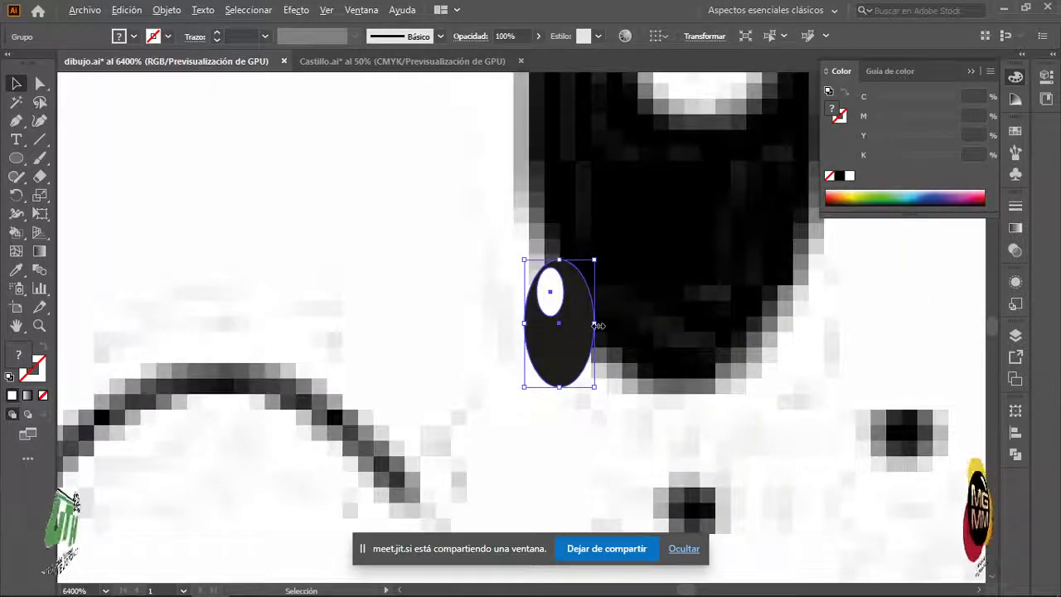
pyautogui.scroll(-6, 597, 325)
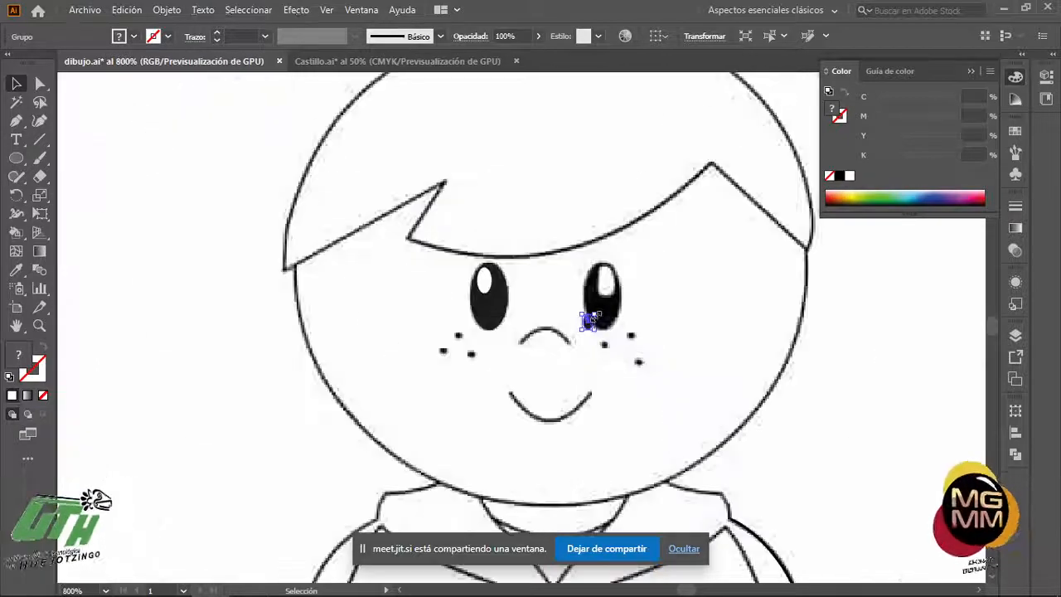
pyautogui.moveTo(595, 314); pyautogui.dragTo(663, 188)
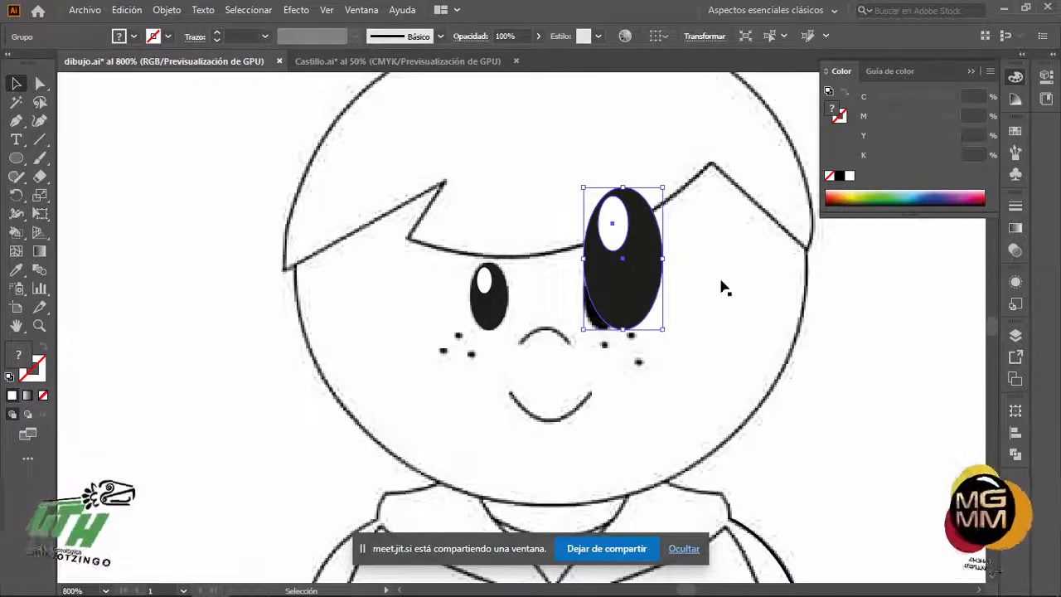
pyautogui.hotkey('ctrl', 'z')
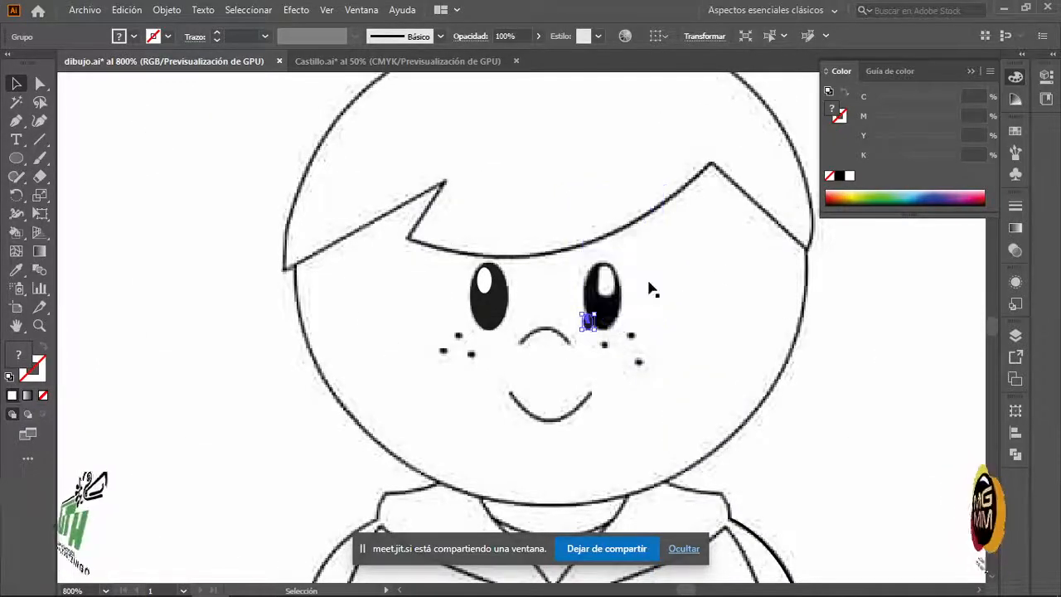
pyautogui.hotkey('ctrl', 'z')
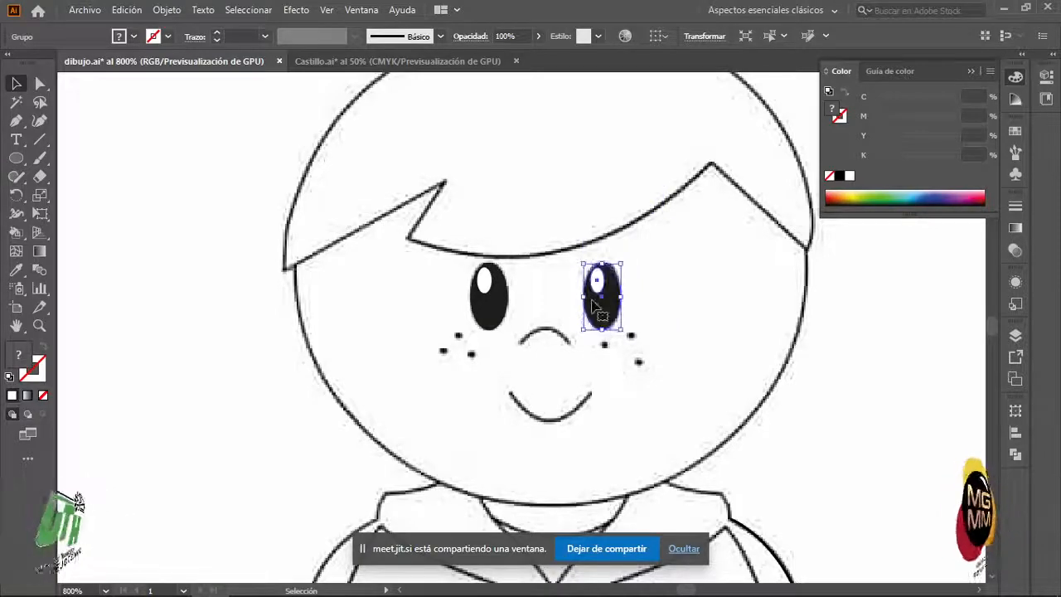
# - Review the Escala options for the right eye group and close them without applying a change
pyautogui.rightClick(601, 308)
pyautogui.moveTo(655, 479)
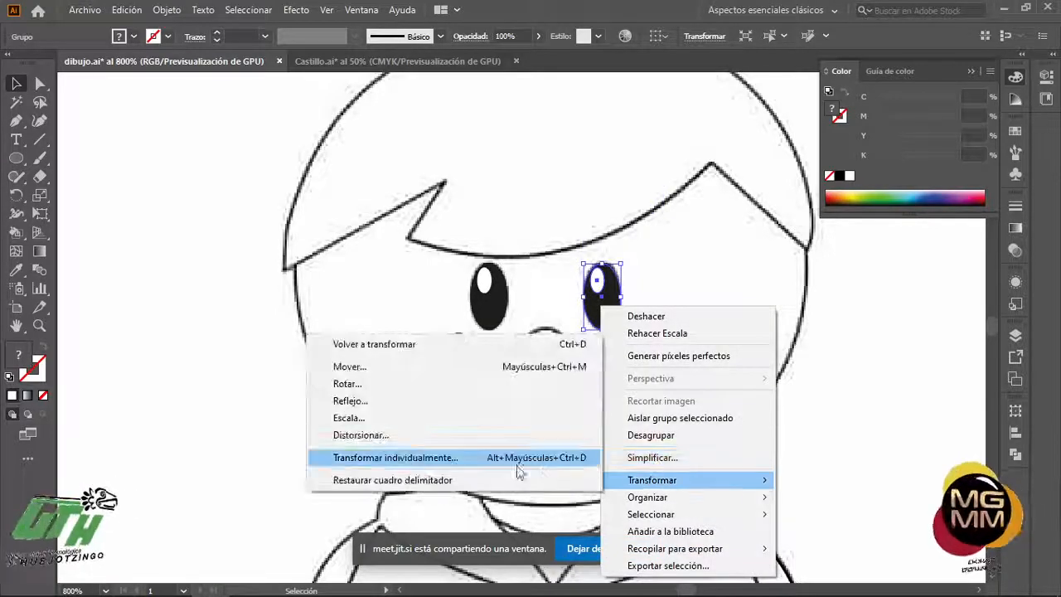
pyautogui.click(380, 421)
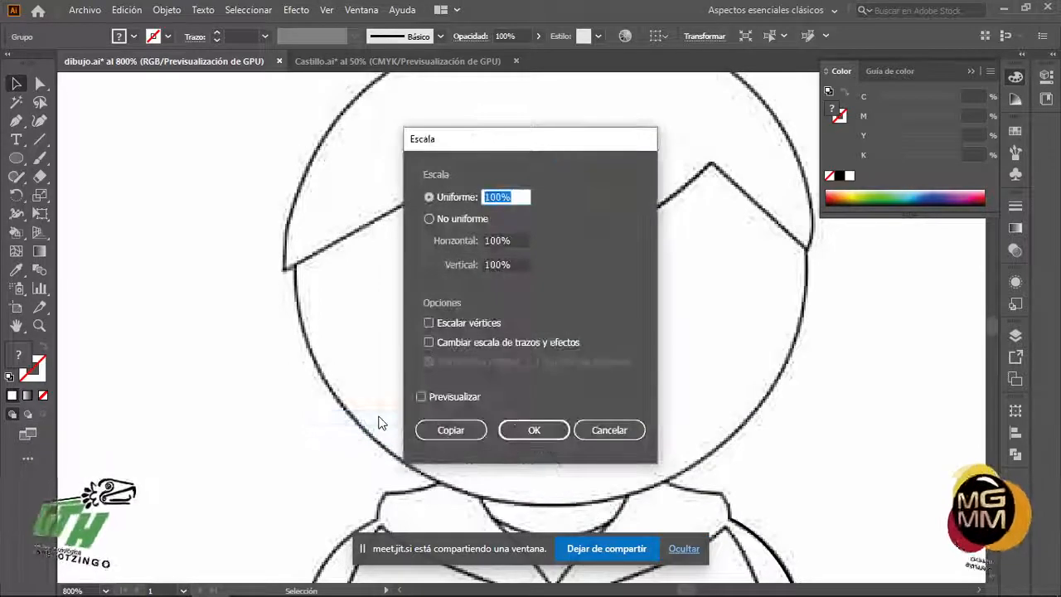
pyautogui.click(586, 435)
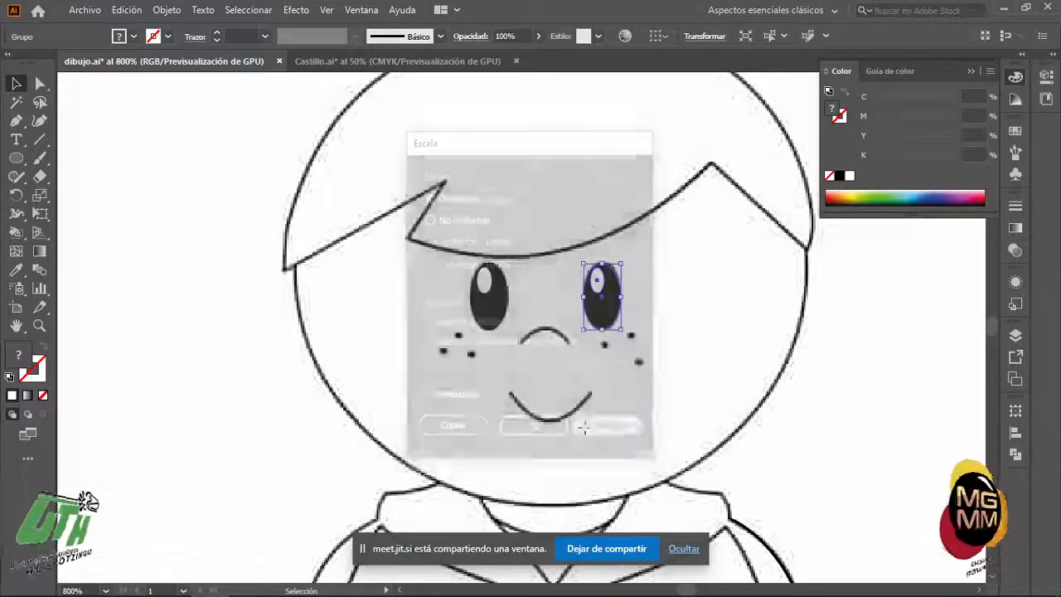
# - Reflect the right eye group across the Vertical axis, with Previsualizar enabled to check the mirrored highlight
pyautogui.scroll(3, 655, 311)
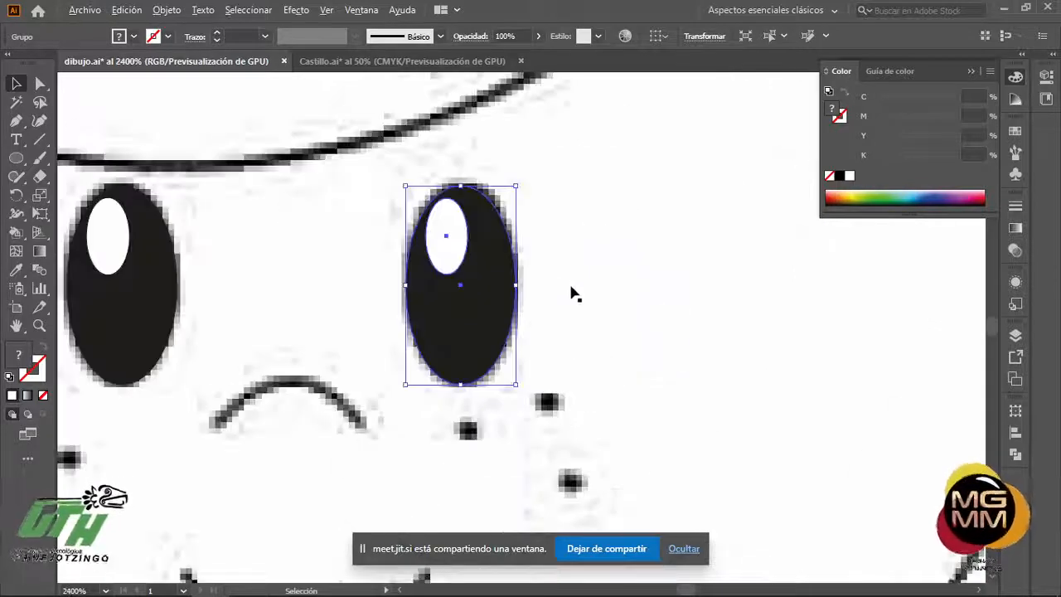
pyautogui.rightClick(484, 282)
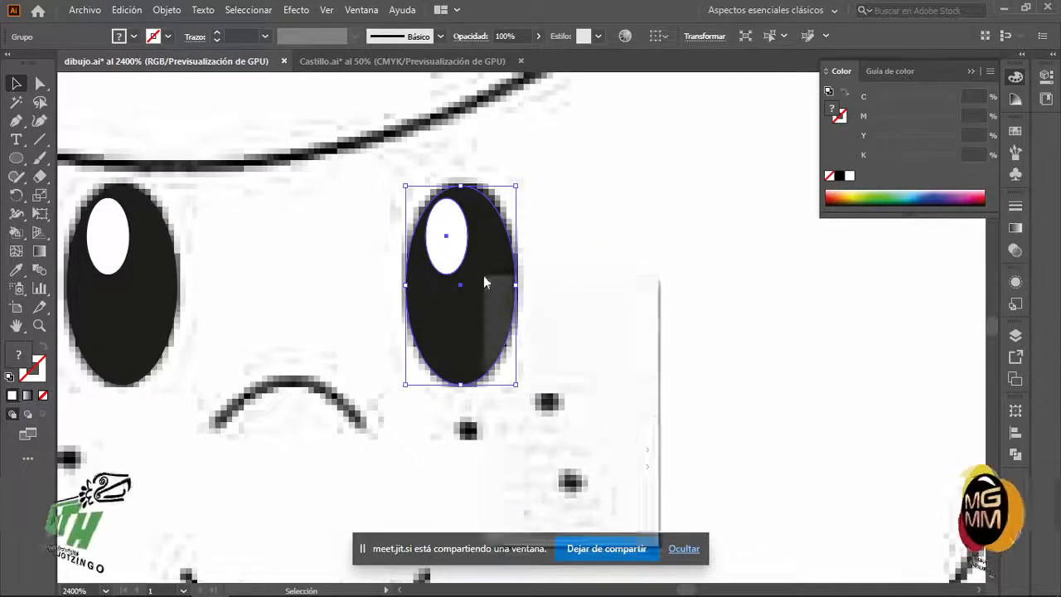
pyautogui.moveTo(602, 450)
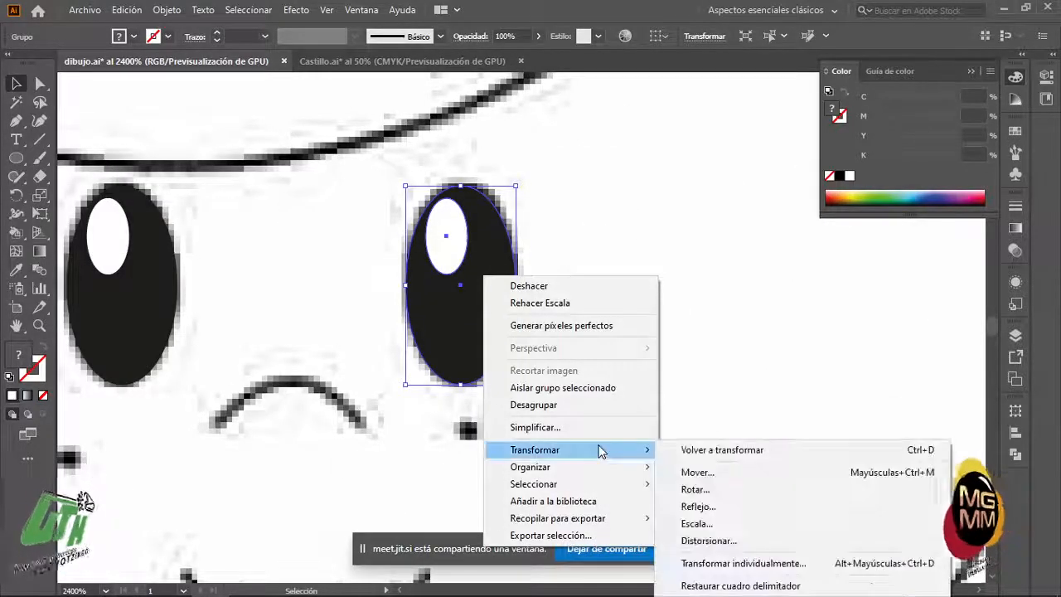
pyautogui.click(736, 506)
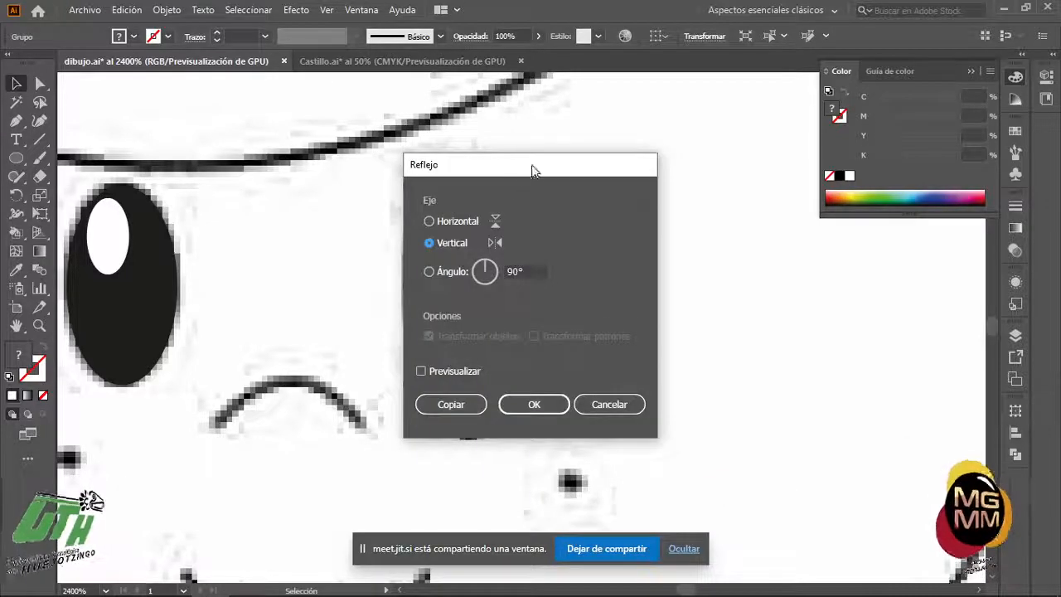
pyautogui.moveTo(531, 171); pyautogui.dragTo(694, 154)
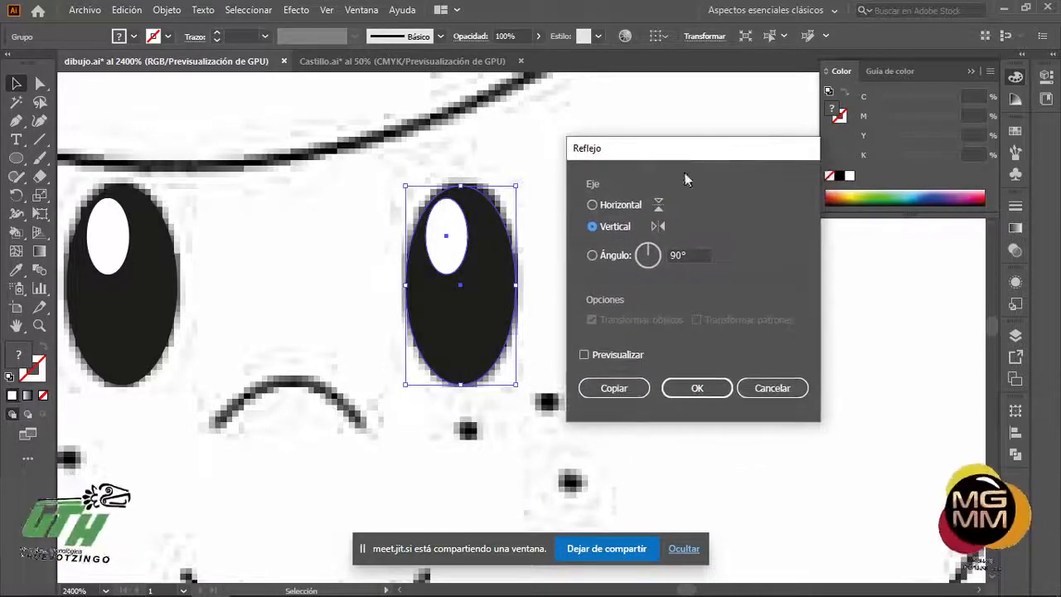
pyautogui.click(584, 355)
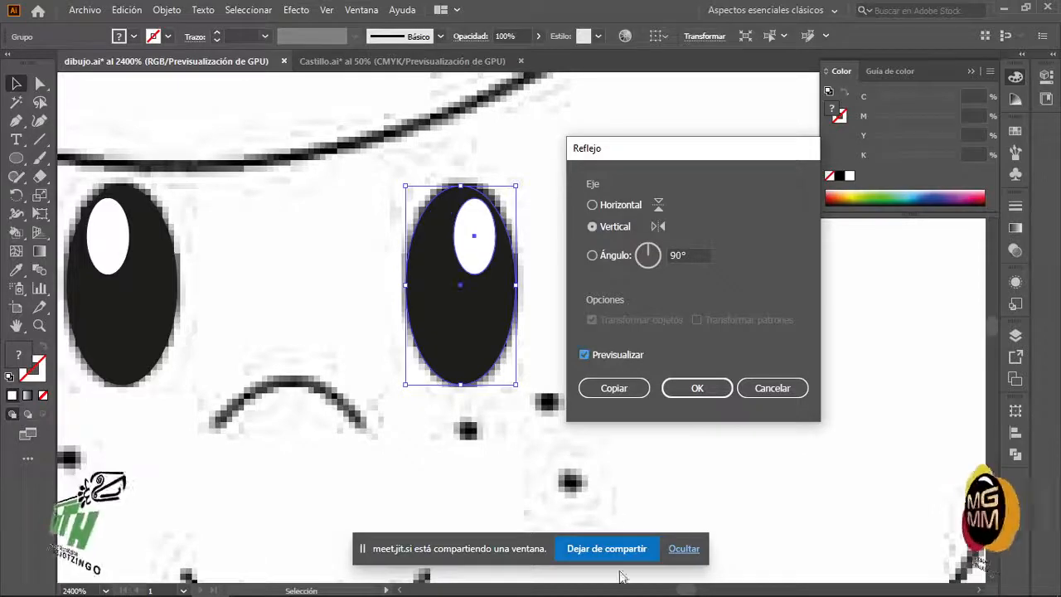
pyautogui.click(692, 390)
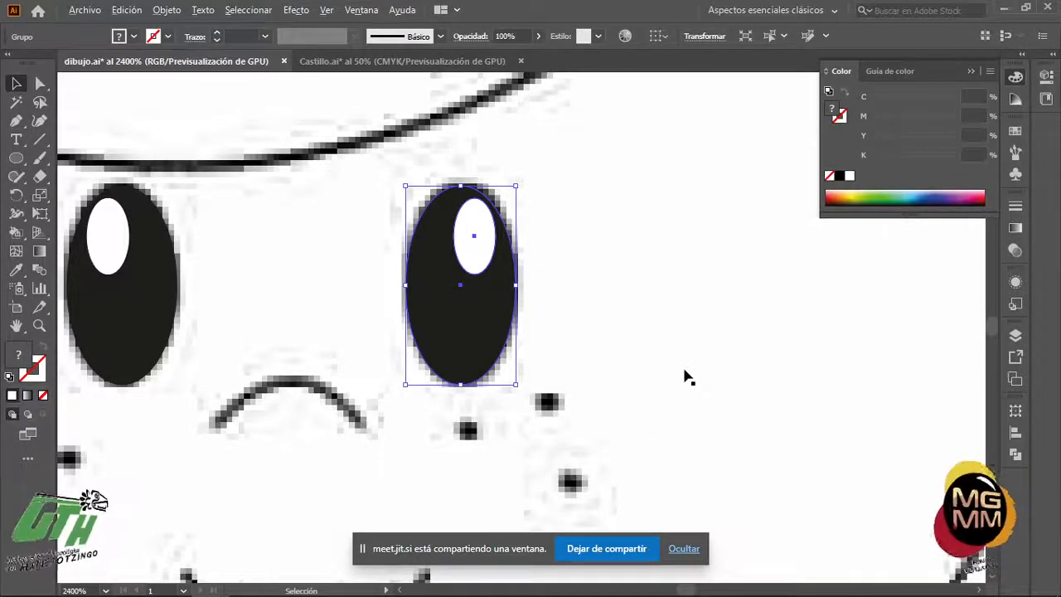
# - Draw three small circles with the Ellipse tool over the left cheek's freckles, filled black (K 100) without a stroke
pyautogui.scroll(-2, 684, 377)
pyautogui.scroll(-1, 564, 422)
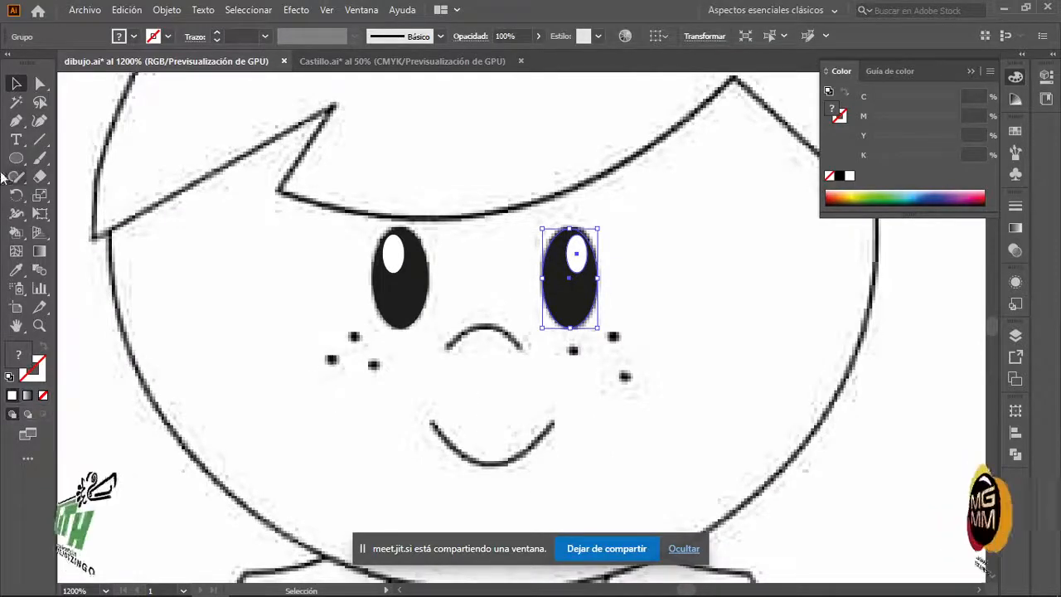
pyautogui.click(43, 162)
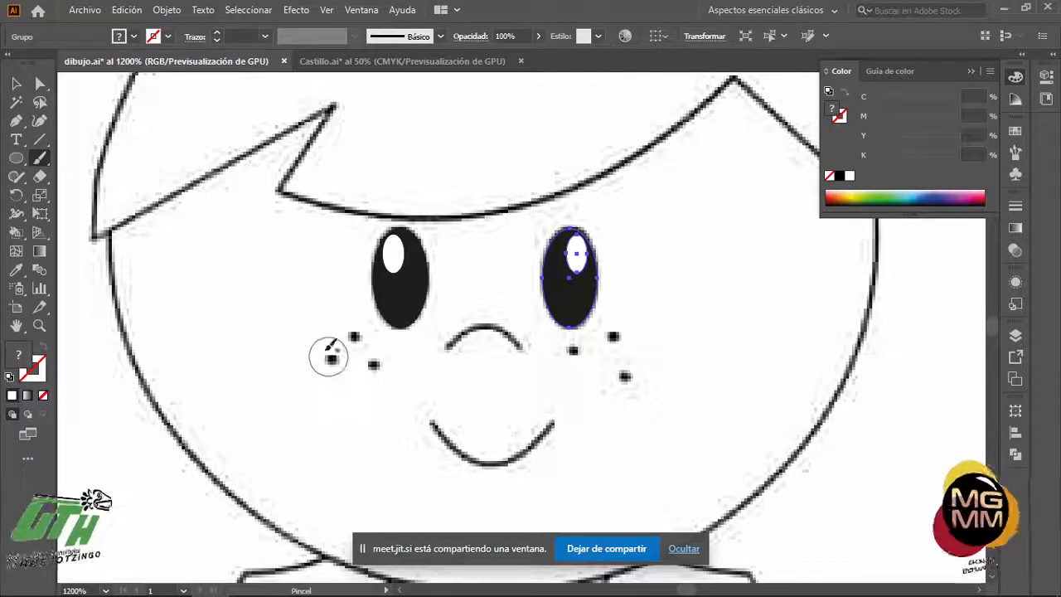
pyautogui.click(24, 156)
pyautogui.scroll(3, 344, 340)
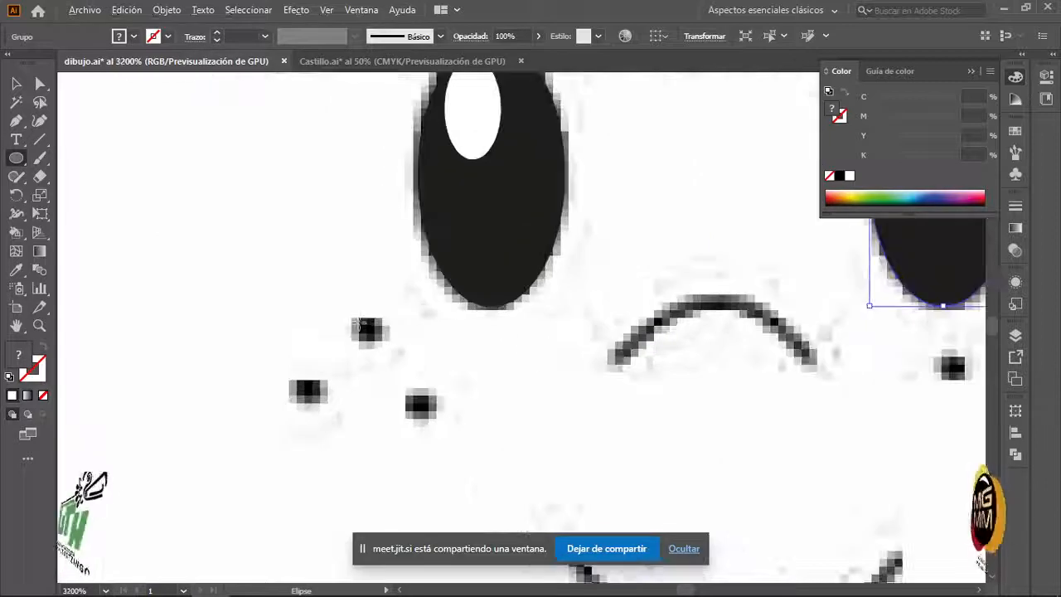
pyautogui.moveTo(353, 318); pyautogui.dragTo(383, 346)
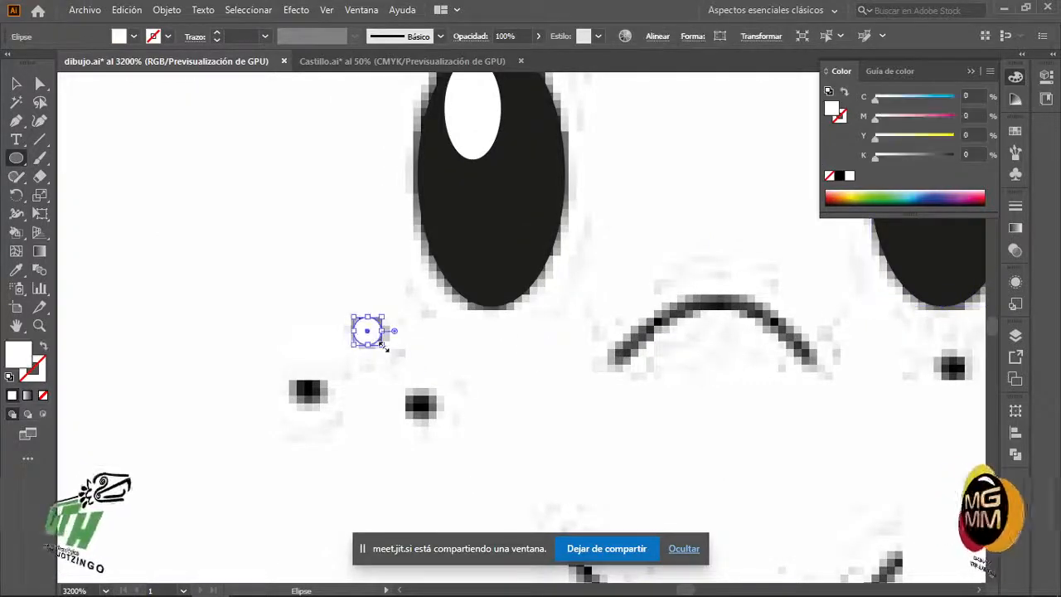
pyautogui.click(838, 178)
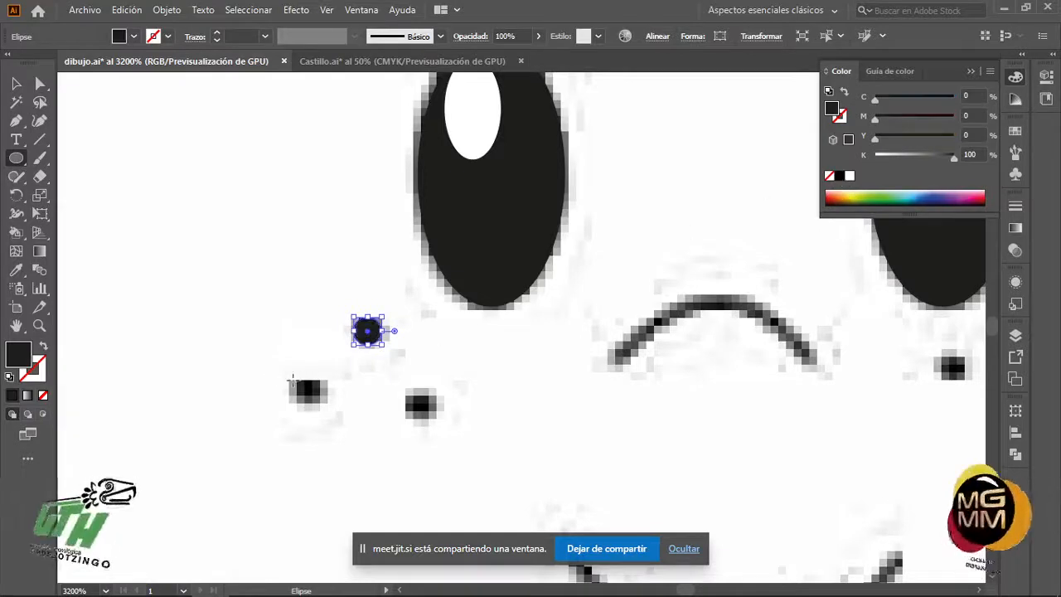
pyautogui.moveTo(316, 406); pyautogui.dragTo(325, 409)
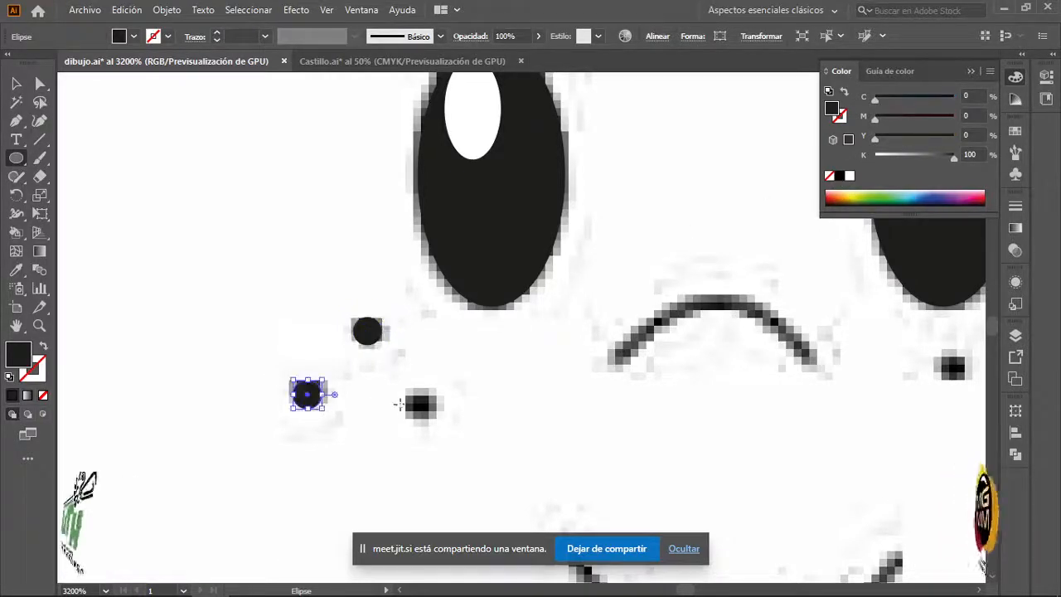
pyautogui.moveTo(406, 394); pyautogui.dragTo(435, 420)
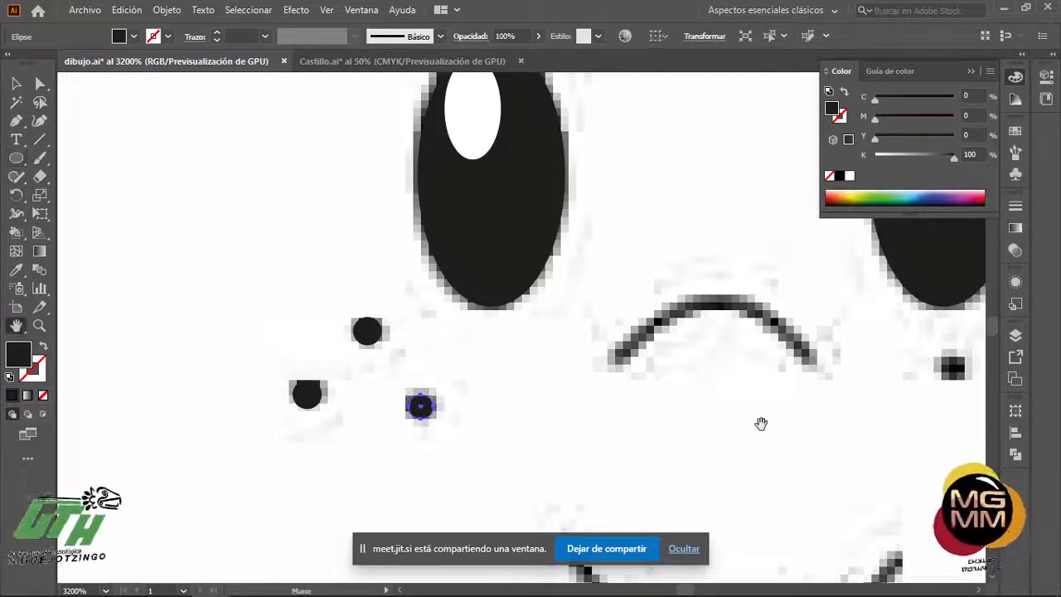
# - Select the three left freckle circles together and place a copy of them on the right cheek
pyautogui.moveTo(760, 424); pyautogui.dragTo(675, 405)
pyautogui.press('v')
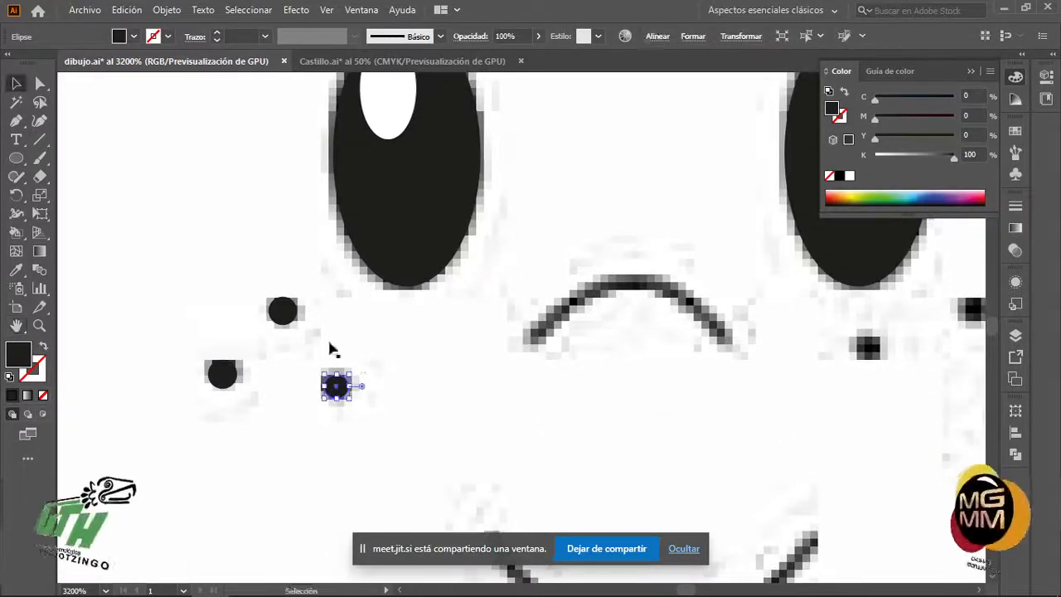
pyautogui.keyDown('shift'); pyautogui.click(290, 319); pyautogui.keyUp('shift')
pyautogui.keyDown('shift'); pyautogui.click(222, 377); pyautogui.keyUp('shift')
pyautogui.hotkey('ctrl', 'c')
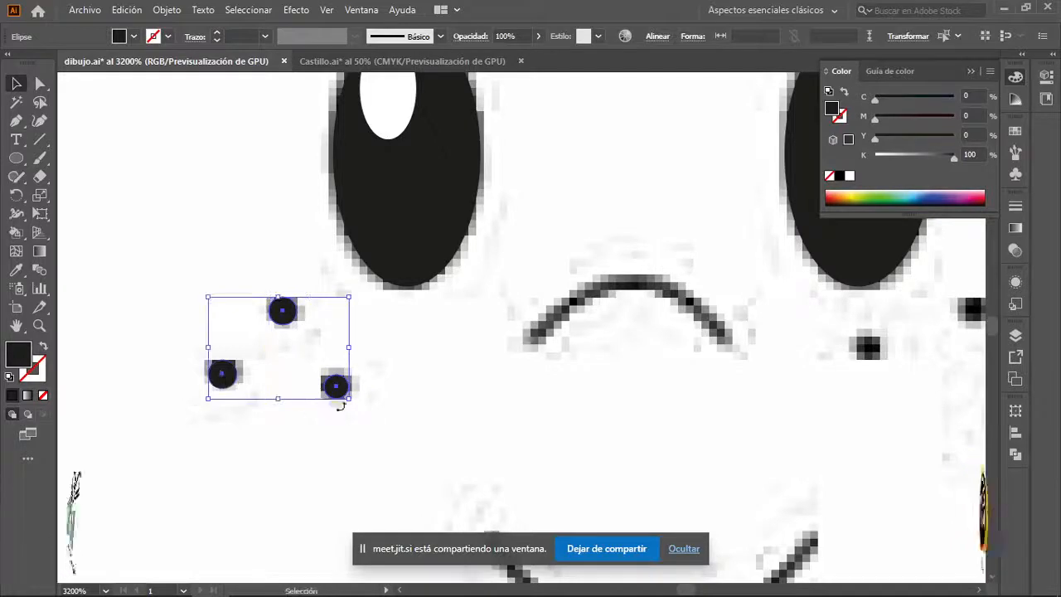
pyautogui.moveTo(828, 400); pyautogui.dragTo(986, 389)
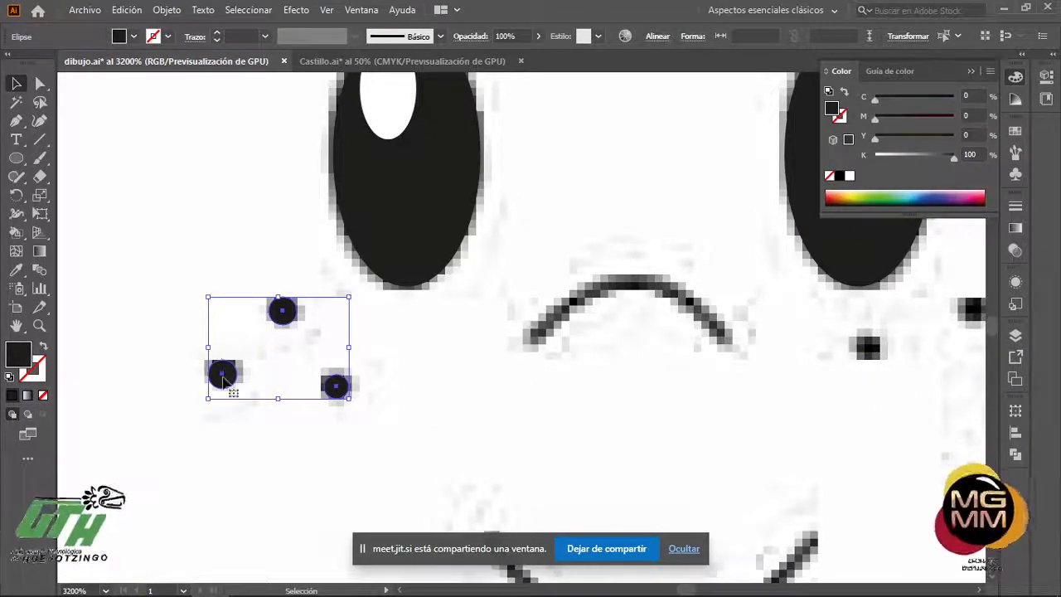
pyautogui.moveTo(225, 381); pyautogui.dragTo(876, 350)
# - Move the upper and lower-right copied circles individually onto the sketch's remaining right cheek freckles, and deselect them
pyautogui.press('space')
pyautogui.moveTo(827, 435); pyautogui.dragTo(522, 422)
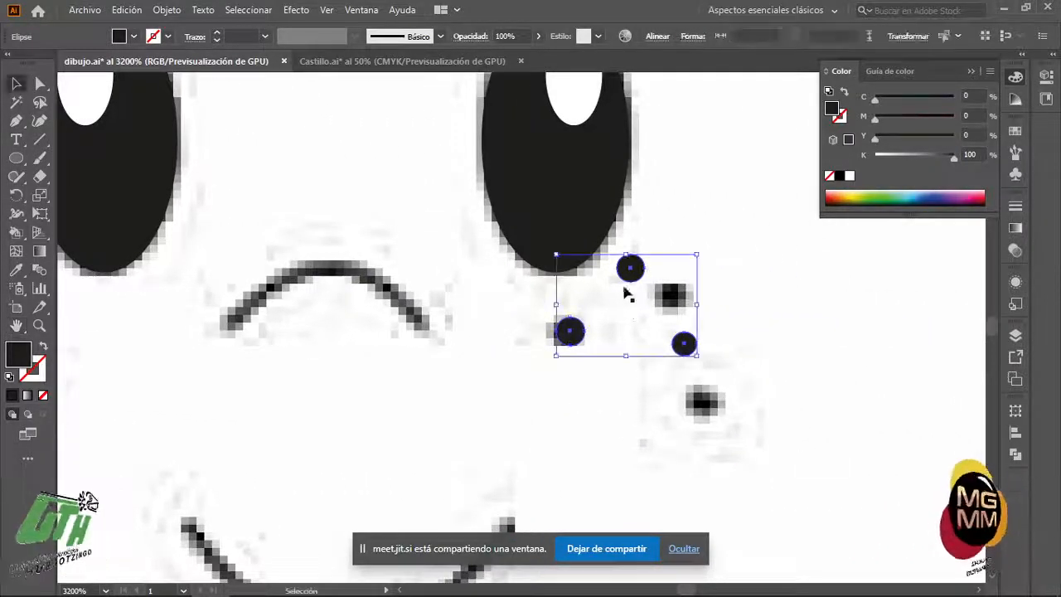
pyautogui.click(767, 332)
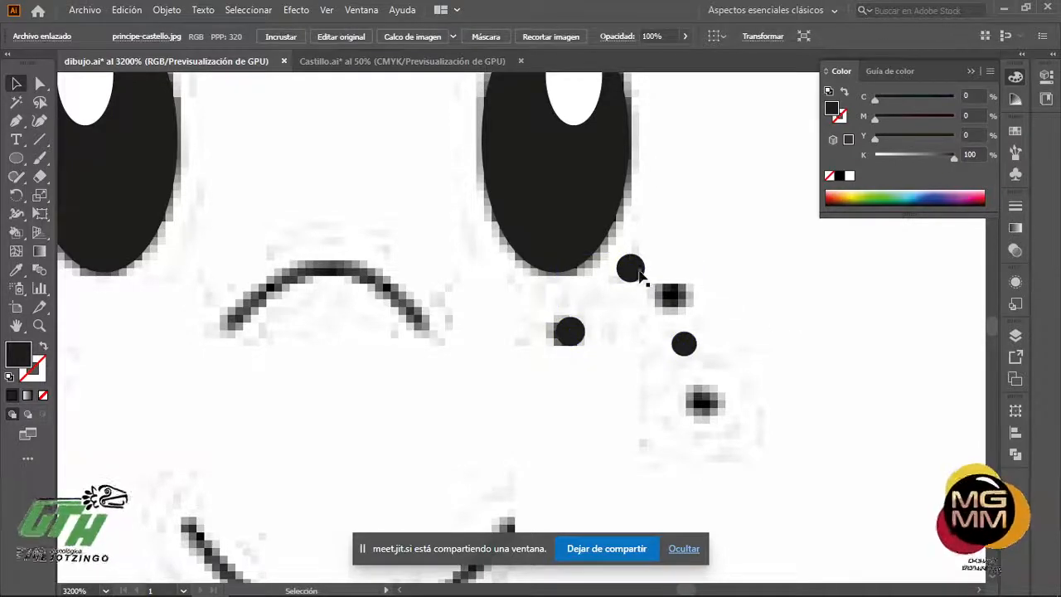
pyautogui.moveTo(636, 272); pyautogui.dragTo(676, 296)
pyautogui.moveTo(694, 355); pyautogui.dragTo(712, 413)
pyautogui.click(701, 440)
pyautogui.scroll(-4, 516, 422)
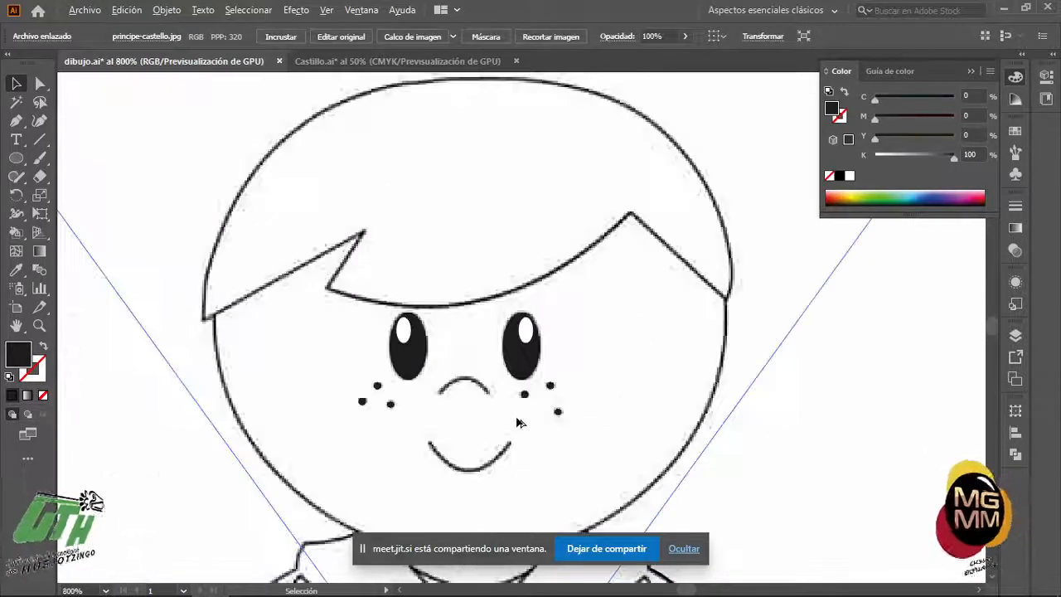
# - Trace the nose arc with a curved two-point Pen path and swap its fill and stroke for a black outline without fill
pyautogui.scroll(3, 467, 421)
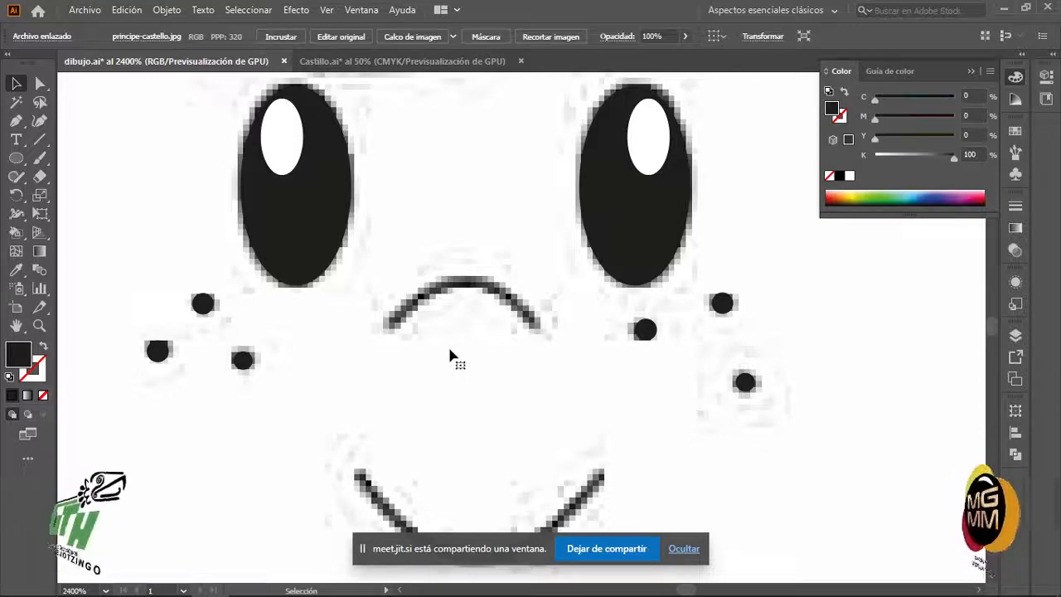
pyautogui.click(970, 71)
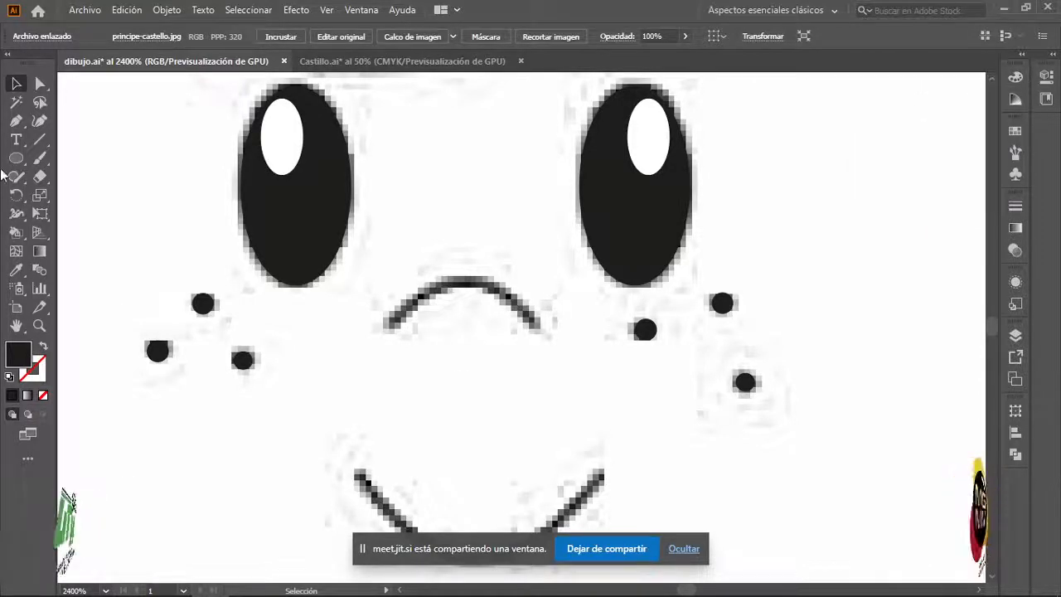
pyautogui.click(16, 120)
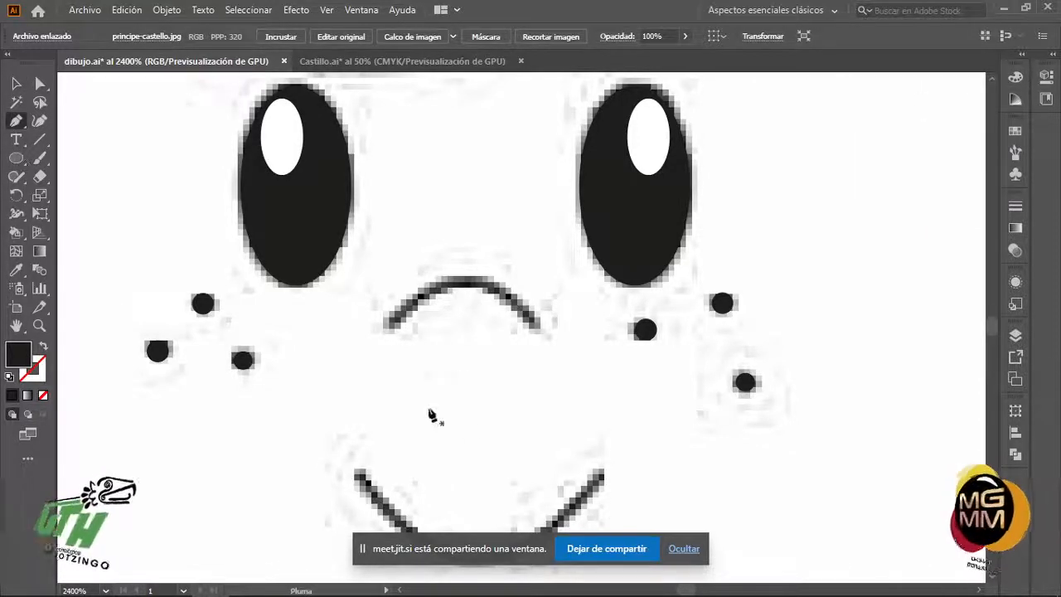
pyautogui.click(389, 328)
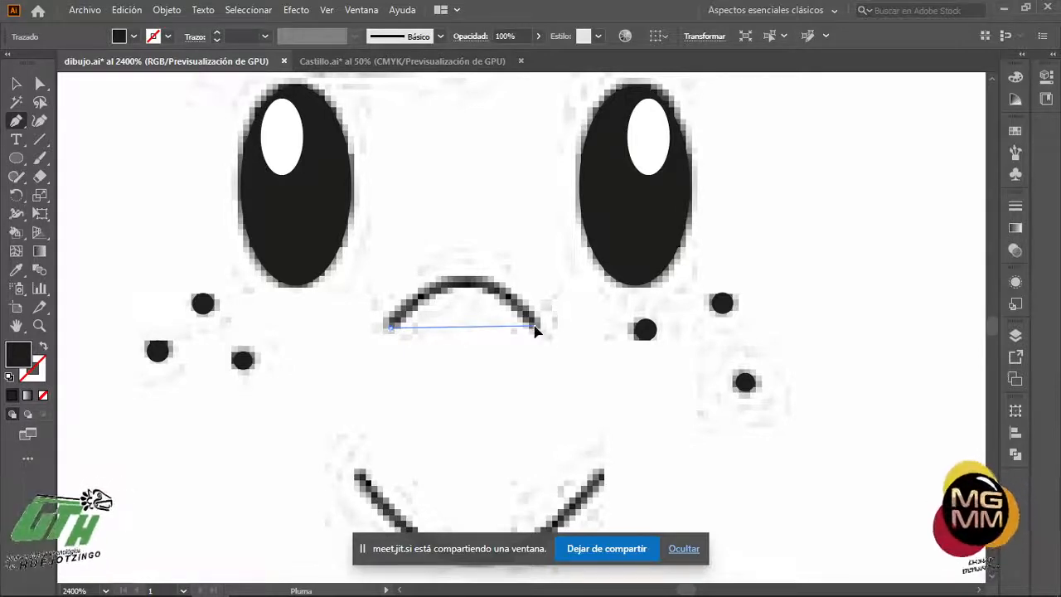
pyautogui.moveTo(535, 330); pyautogui.dragTo(611, 428)
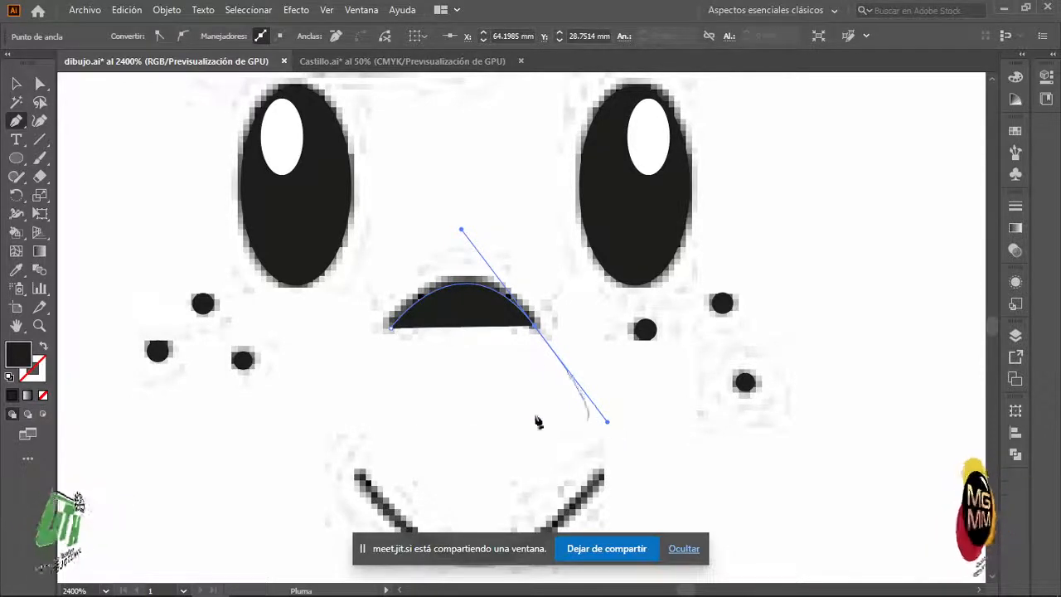
pyautogui.click(43, 345)
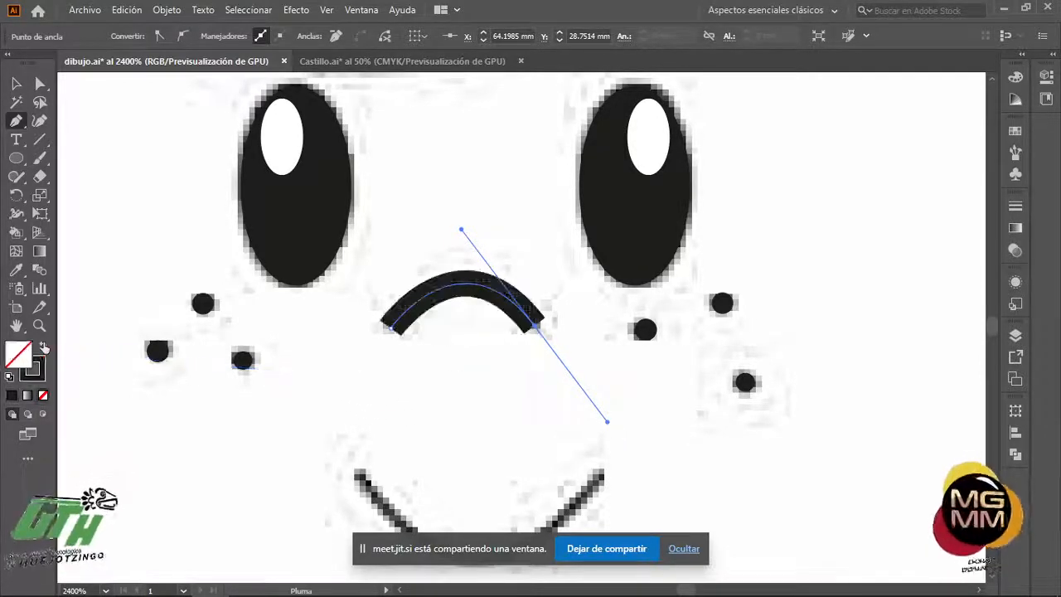
pyautogui.click(16, 83)
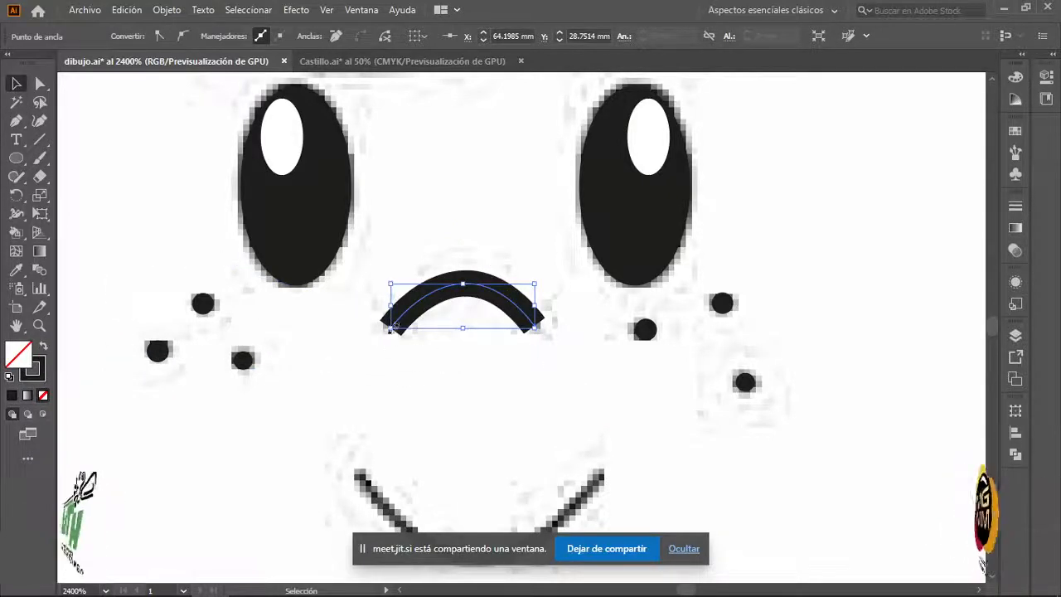
# - Switch the workspace to Aspectos esenciales and return it to Aspectos esenciales clásicos
pyautogui.scroll(1, 390, 319)
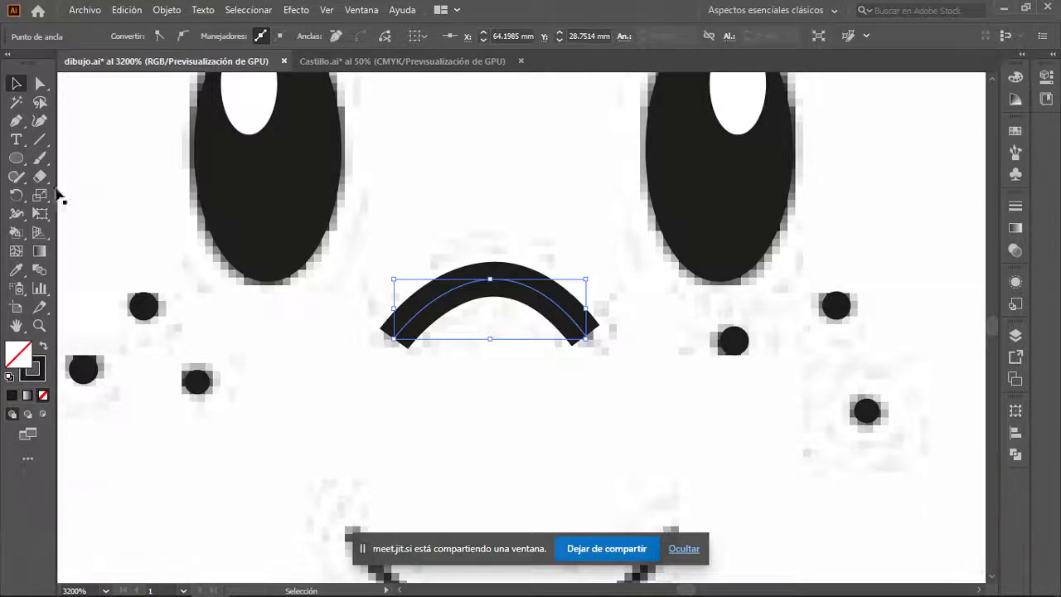
pyautogui.click(364, 11)
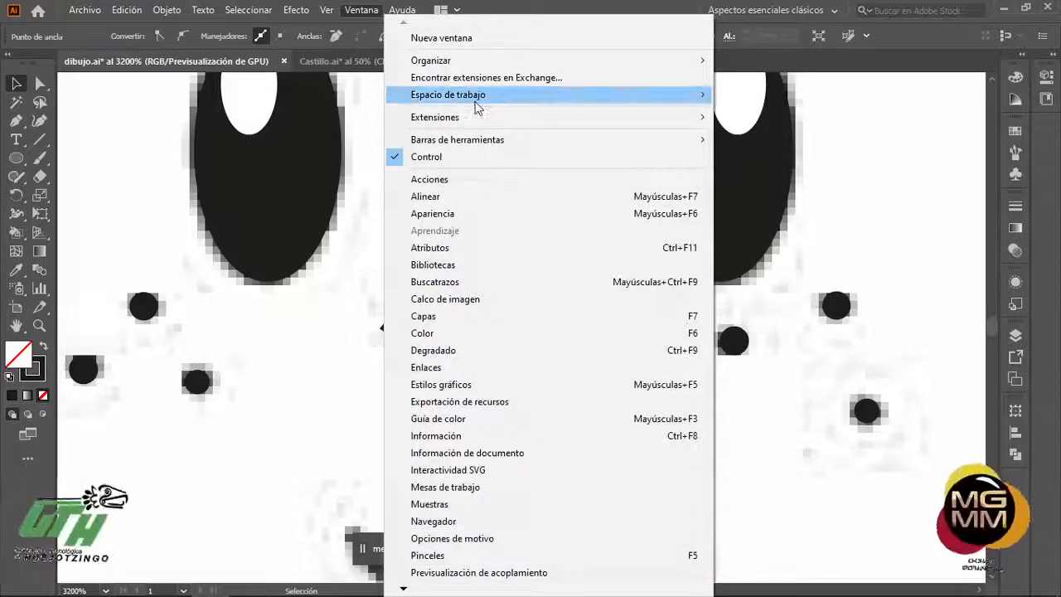
pyautogui.moveTo(540, 100)
pyautogui.click(711, 93)
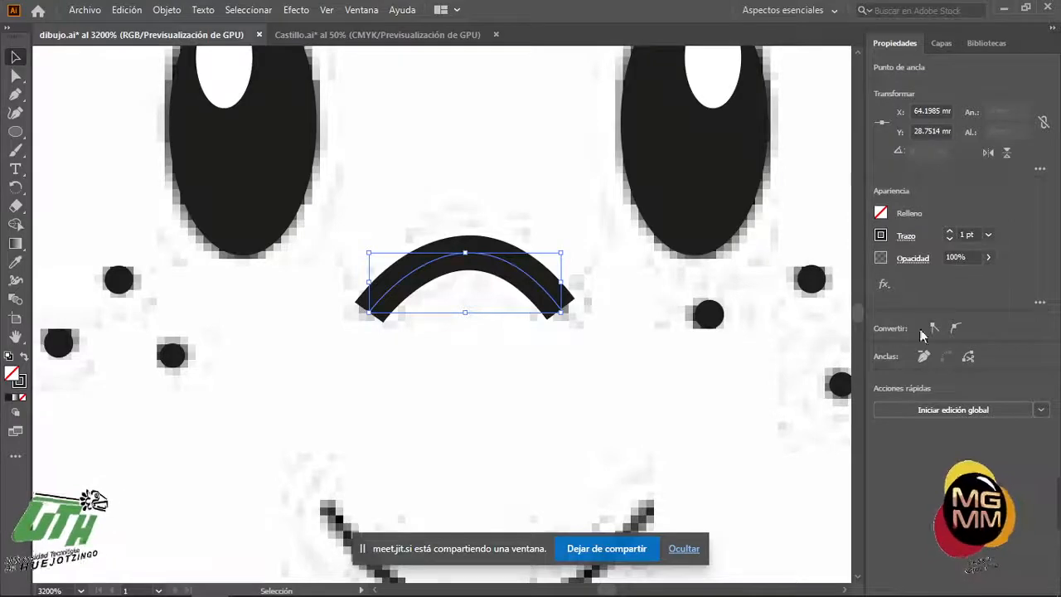
pyautogui.click(365, 11)
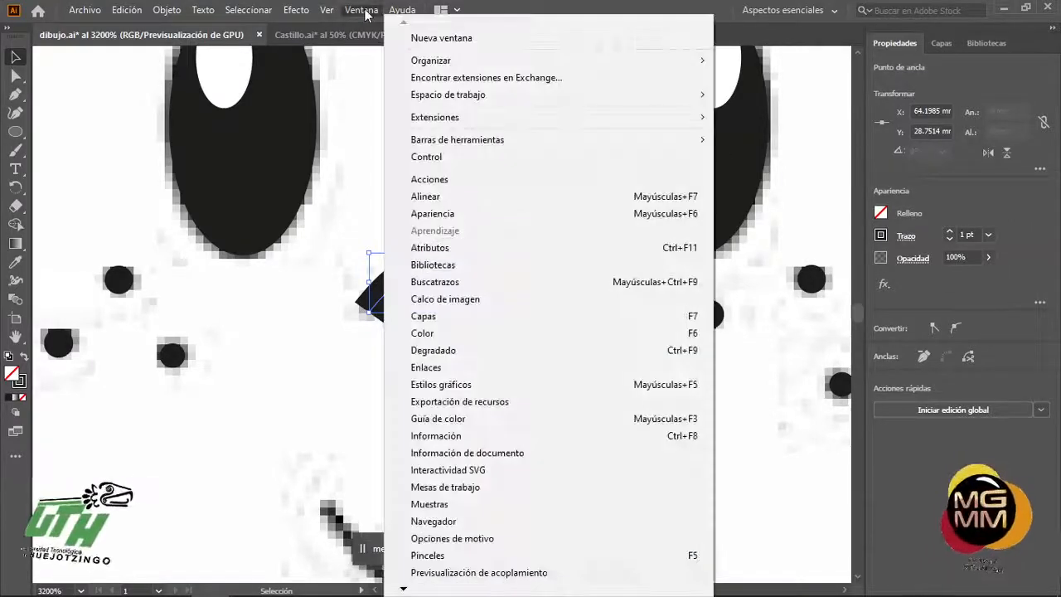
pyautogui.moveTo(535, 100)
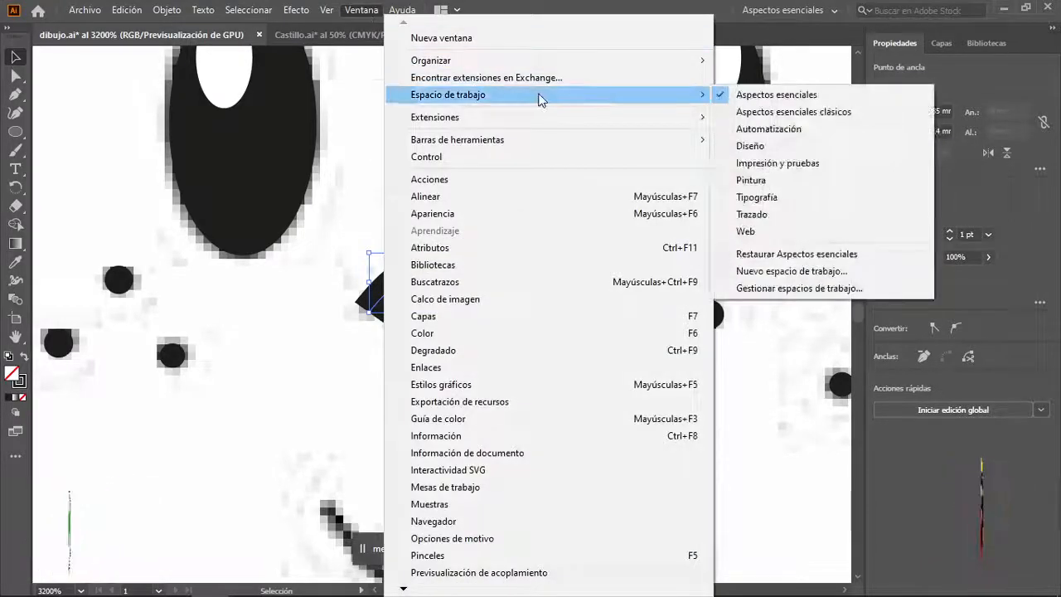
pyautogui.click(760, 112)
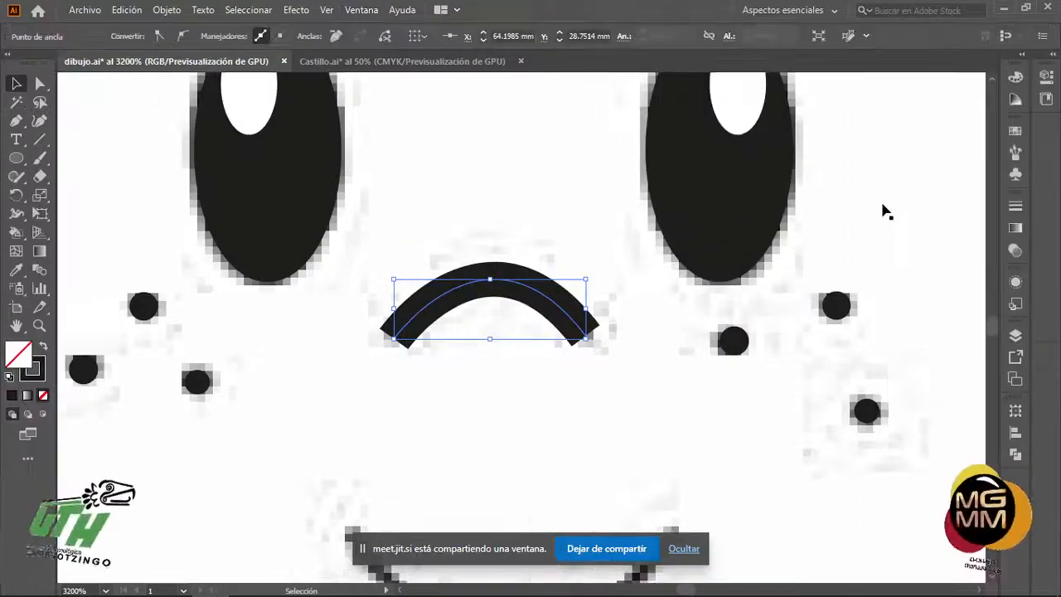
pyautogui.click(358, 11)
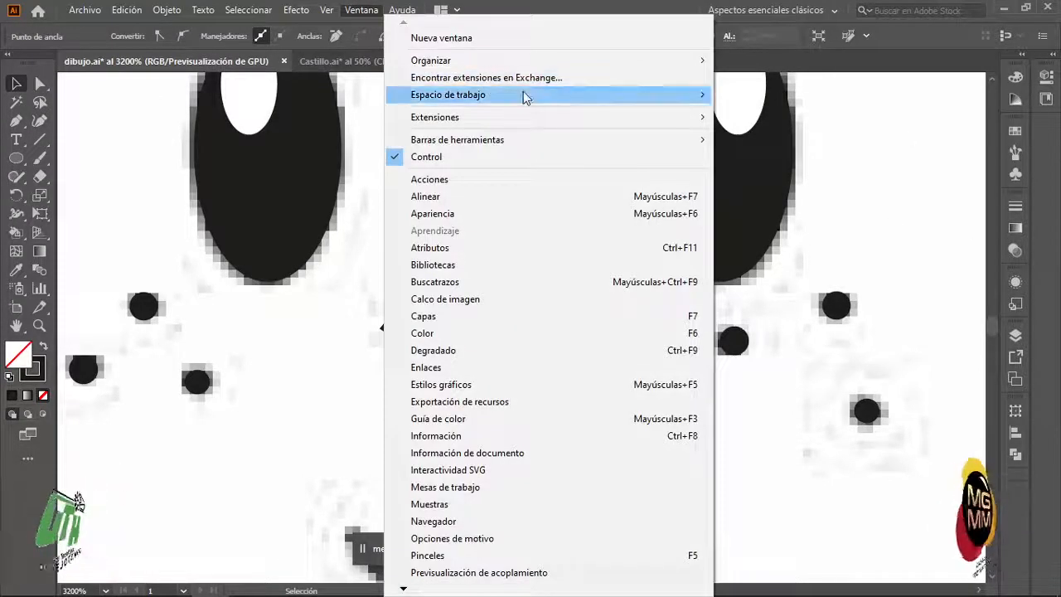
pyautogui.moveTo(521, 97)
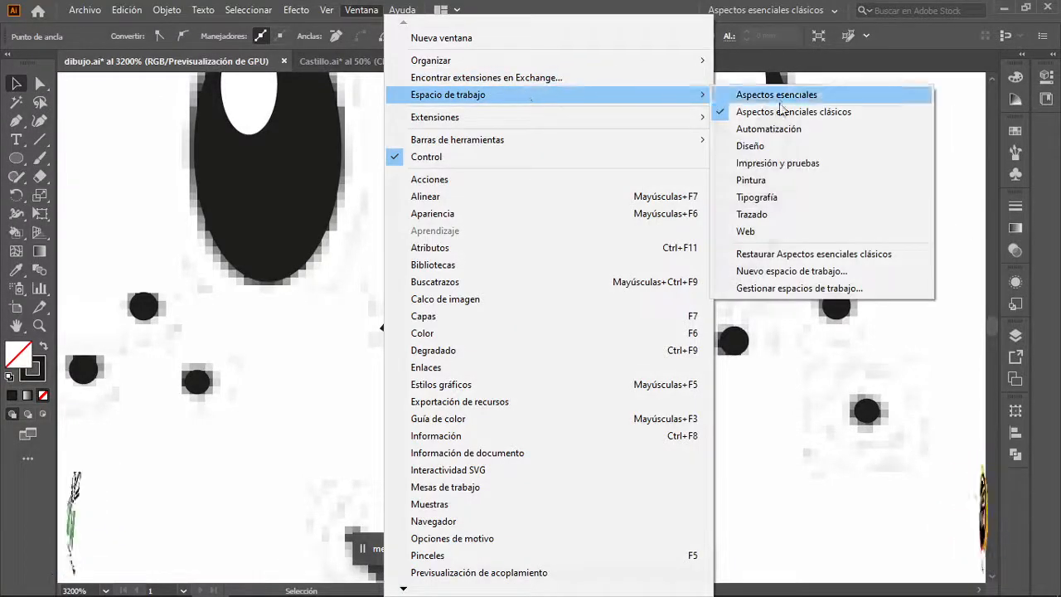
pyautogui.click(837, 120)
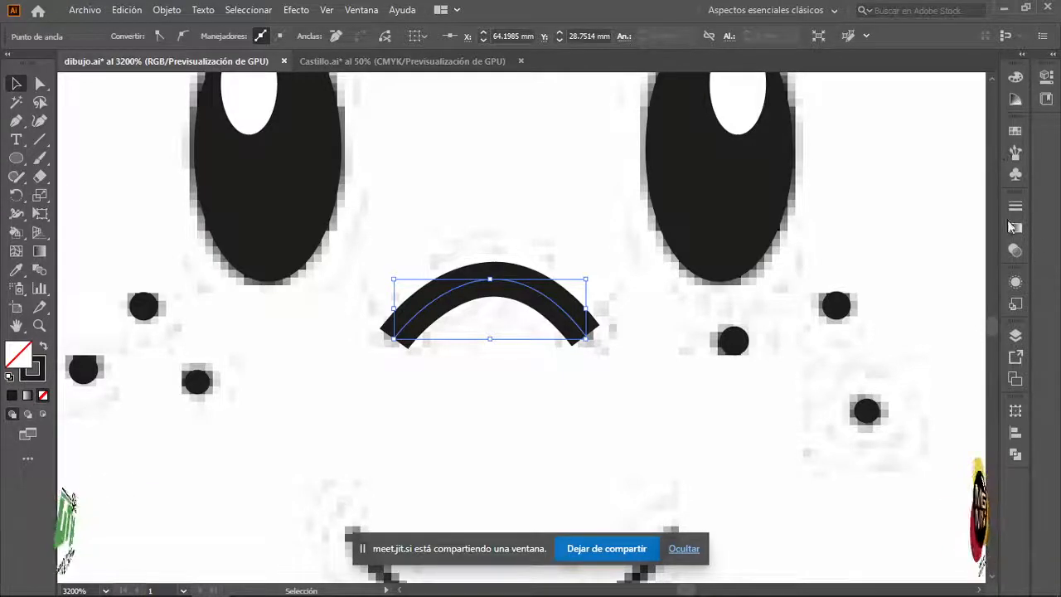
# - Bring up the stroke settings (Trazo) for the selected nose arc and expand them to show all options
pyautogui.click(364, 10)
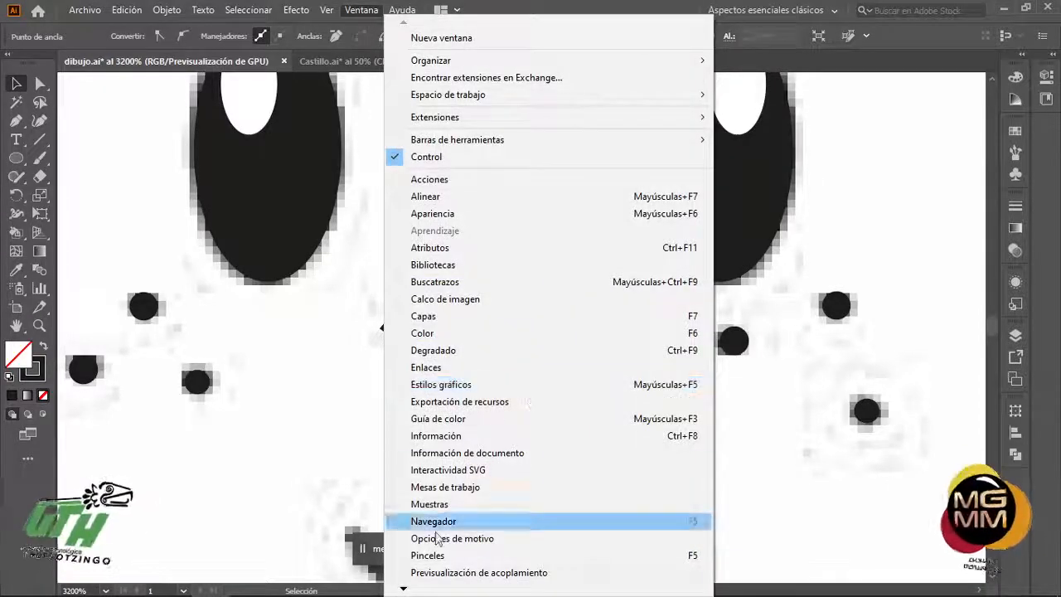
pyautogui.moveTo(406, 588)
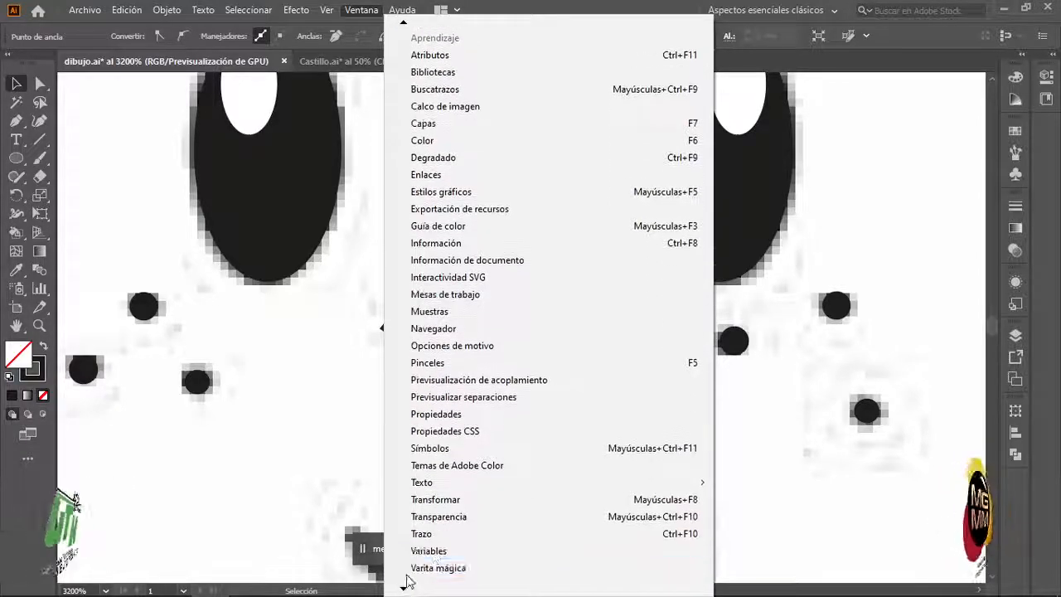
pyautogui.click(422, 533)
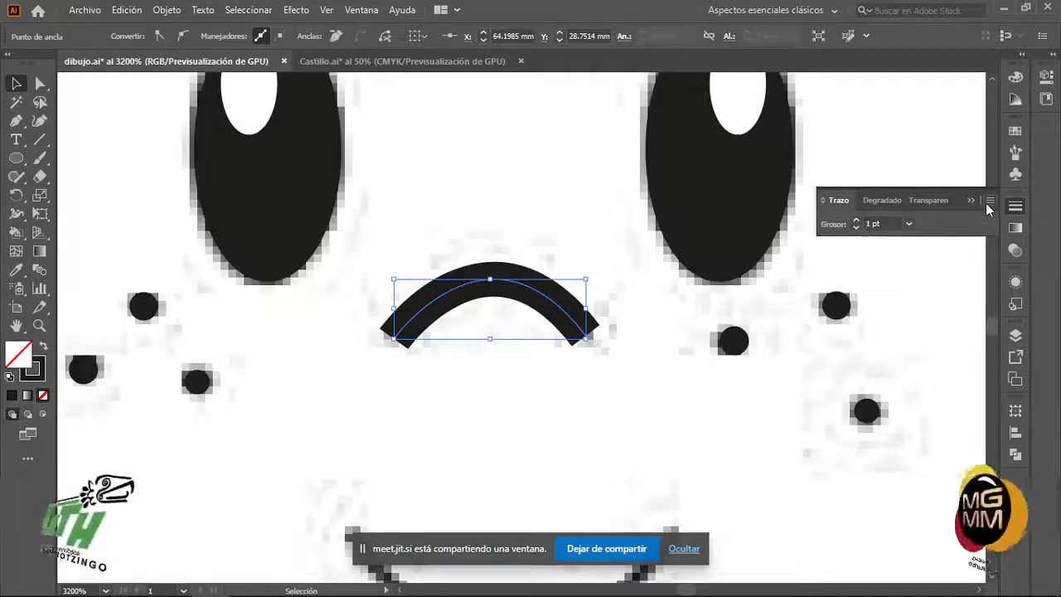
pyautogui.click(987, 203)
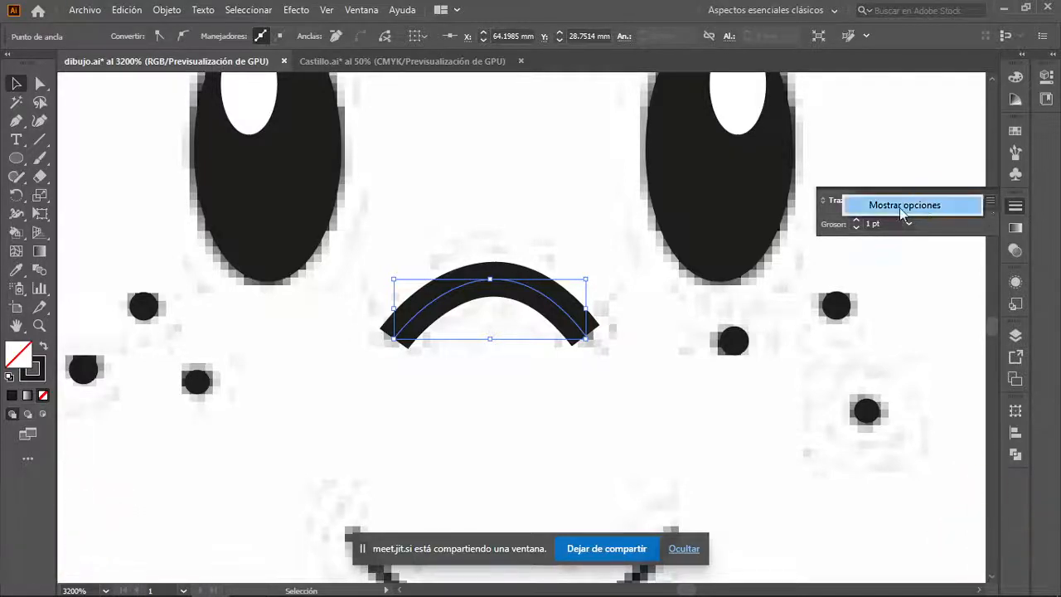
pyautogui.click(901, 206)
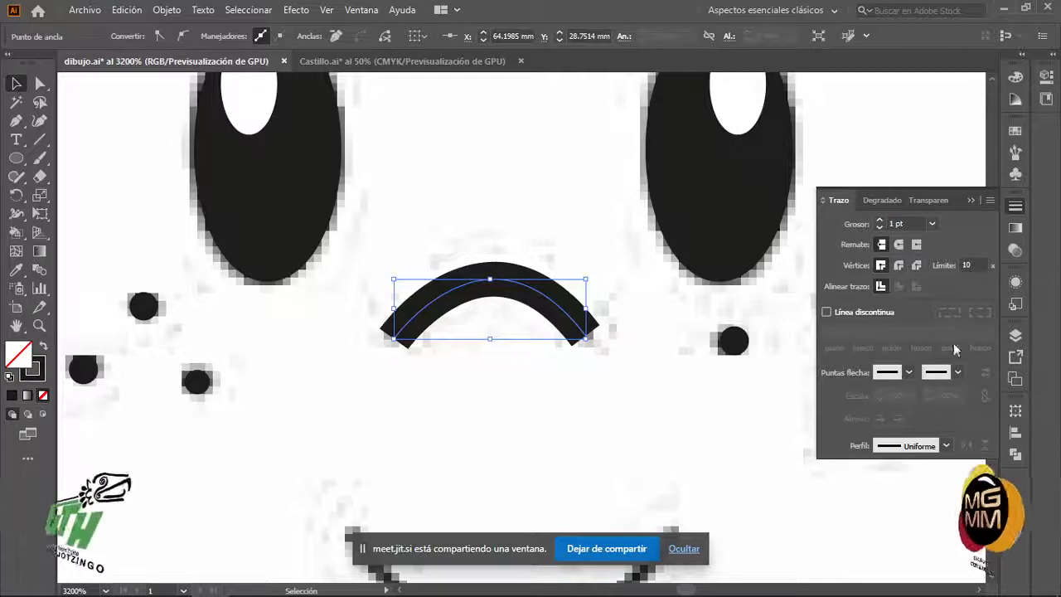
# - Hide the CMYK color options and show them again to demonstrate expanding color settings
pyautogui.click(1015, 77)
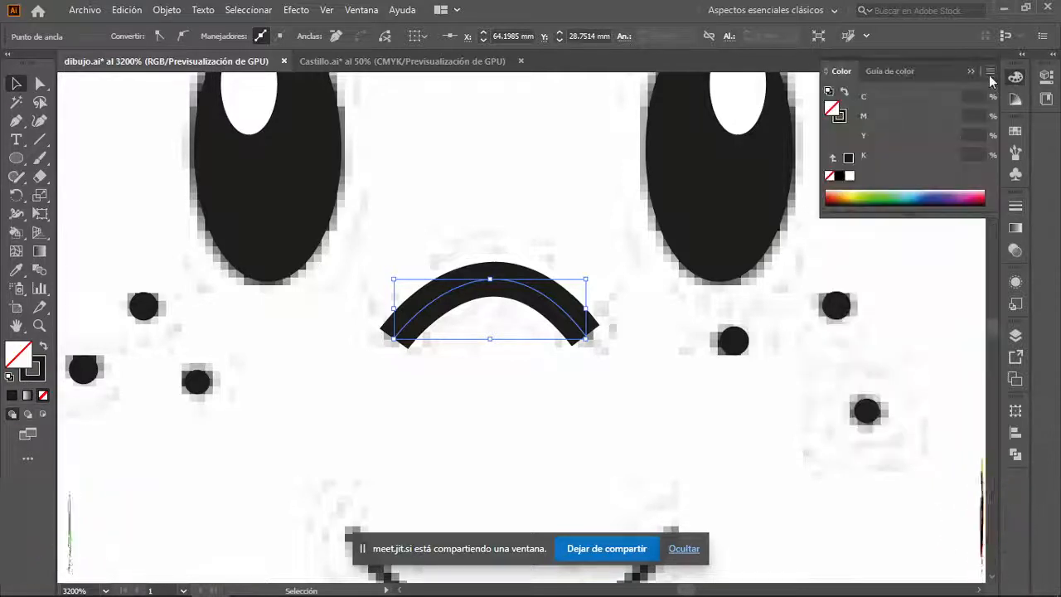
pyautogui.click(989, 71)
pyautogui.click(918, 78)
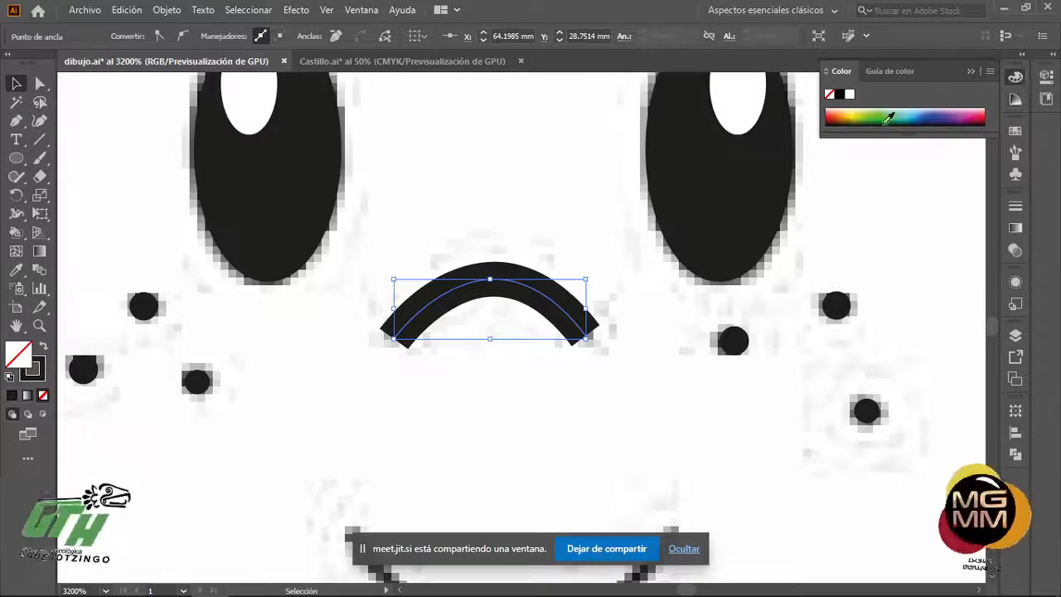
pyautogui.click(991, 73)
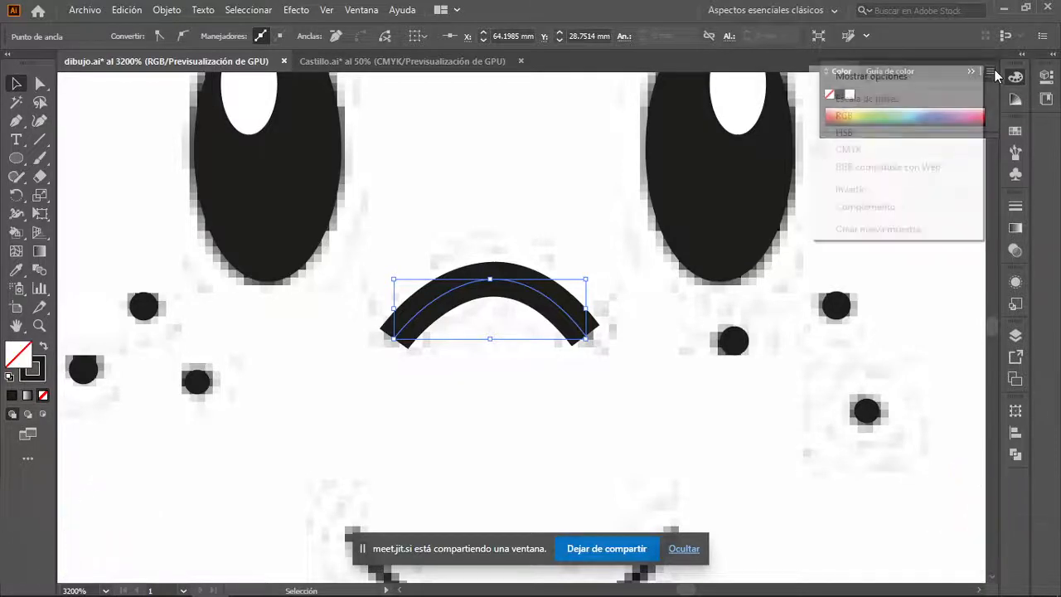
pyautogui.click(944, 79)
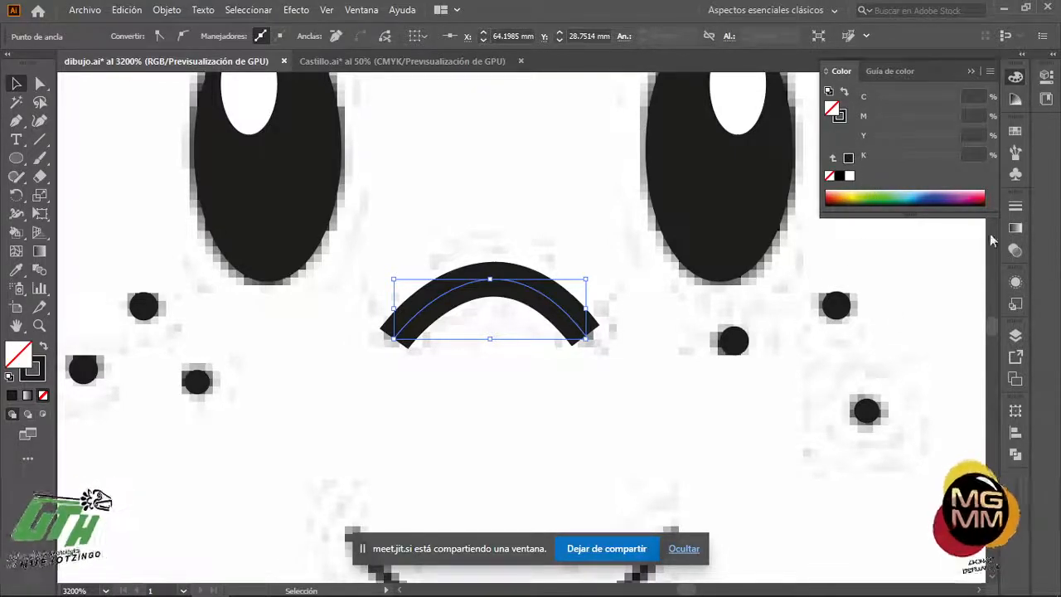
# - Reduce the nose arc's stroke weight to 0.5 pt
pyautogui.click(1019, 208)
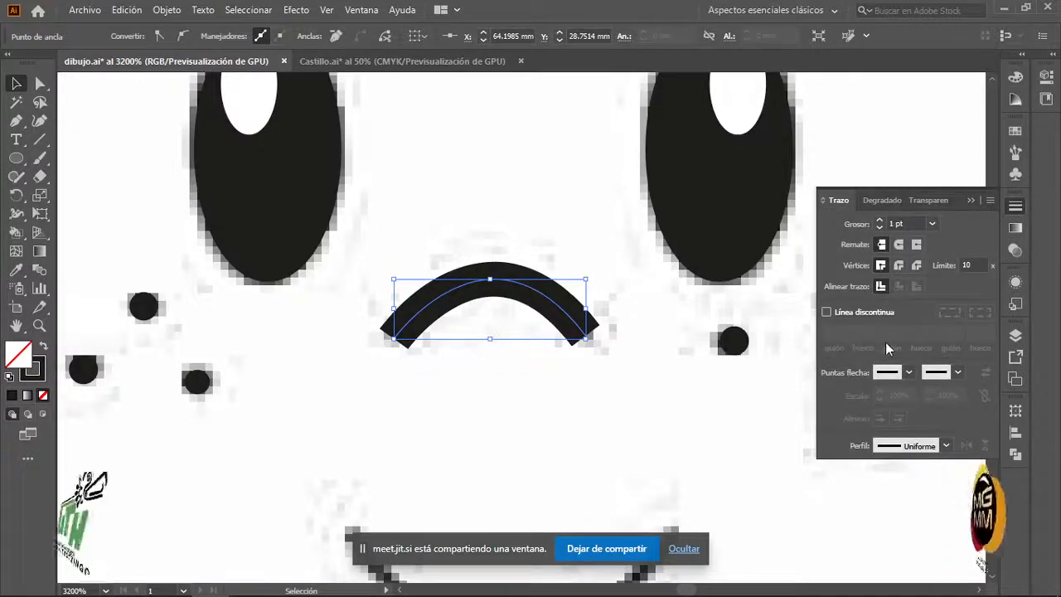
pyautogui.click(878, 228)
pyautogui.click(878, 227)
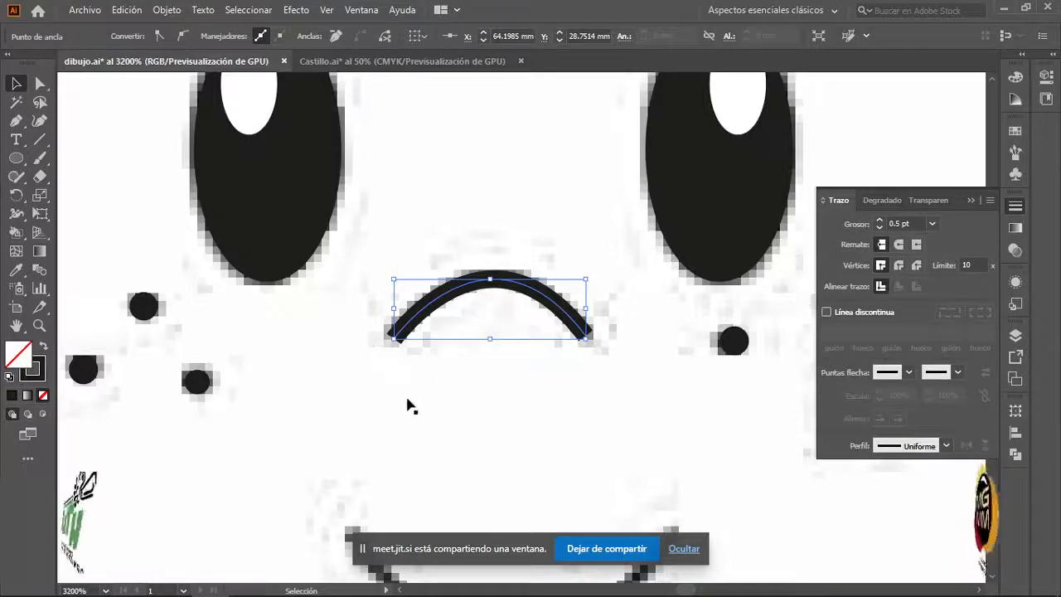
# - Compare the round and butt caps on the ends of the nose arc's stroke, and leave it with the round cap
pyautogui.scroll(3, 384, 378)
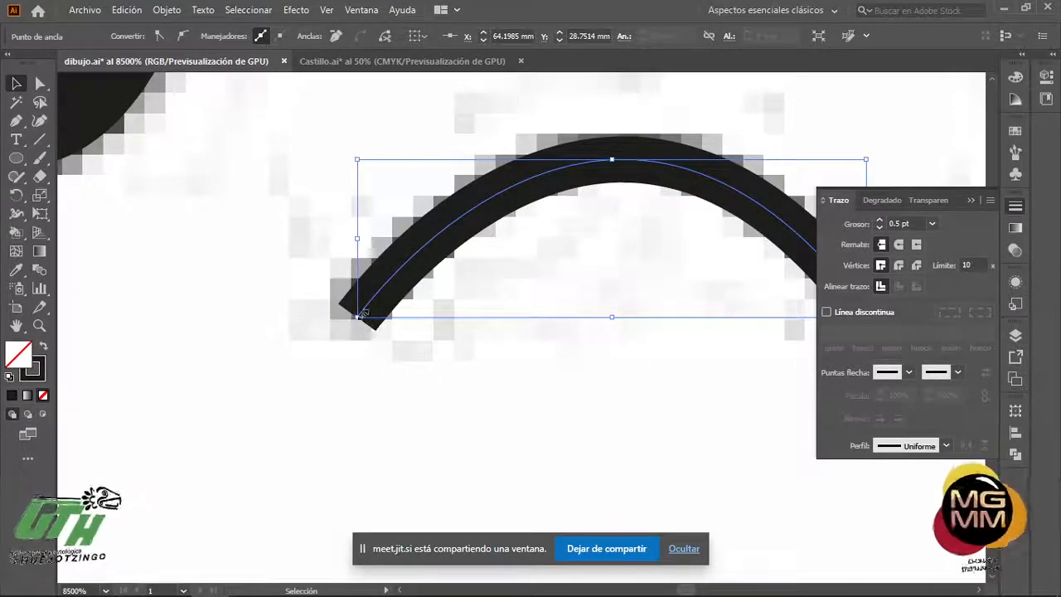
pyautogui.click(898, 245)
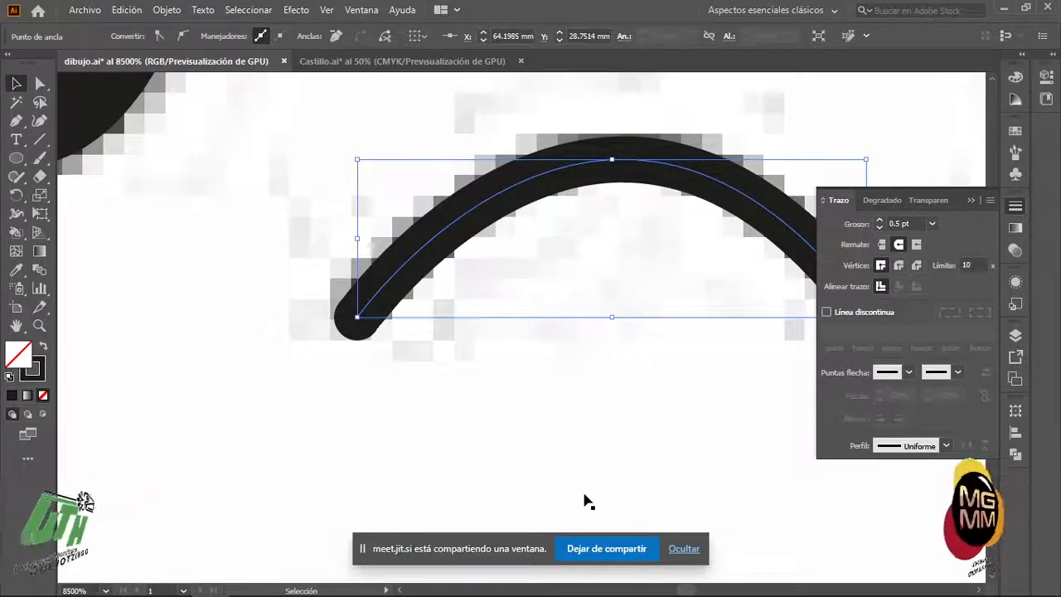
pyautogui.click(879, 229)
pyautogui.click(879, 222)
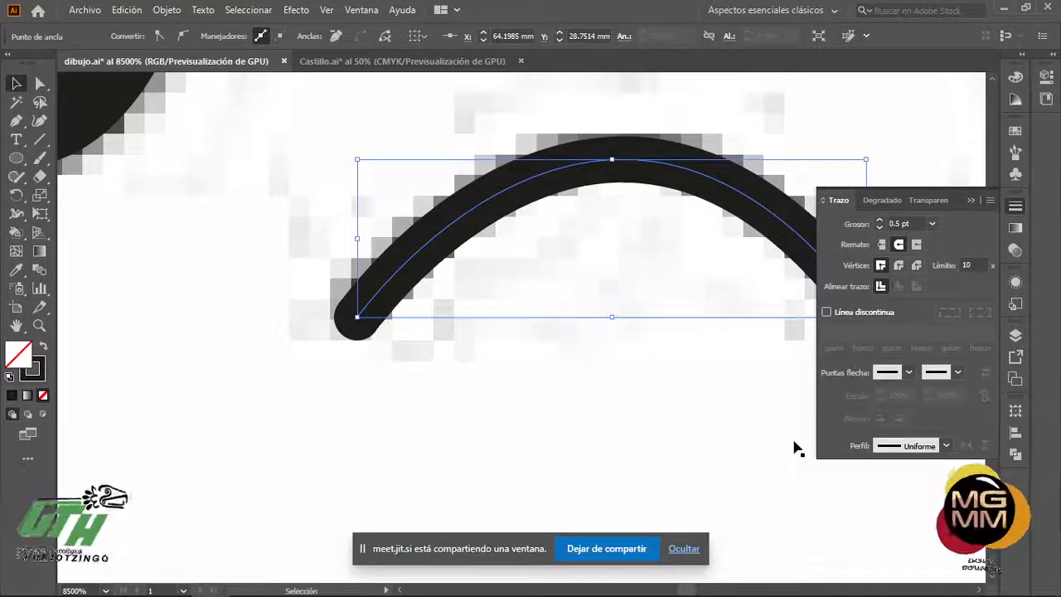
pyautogui.click(881, 246)
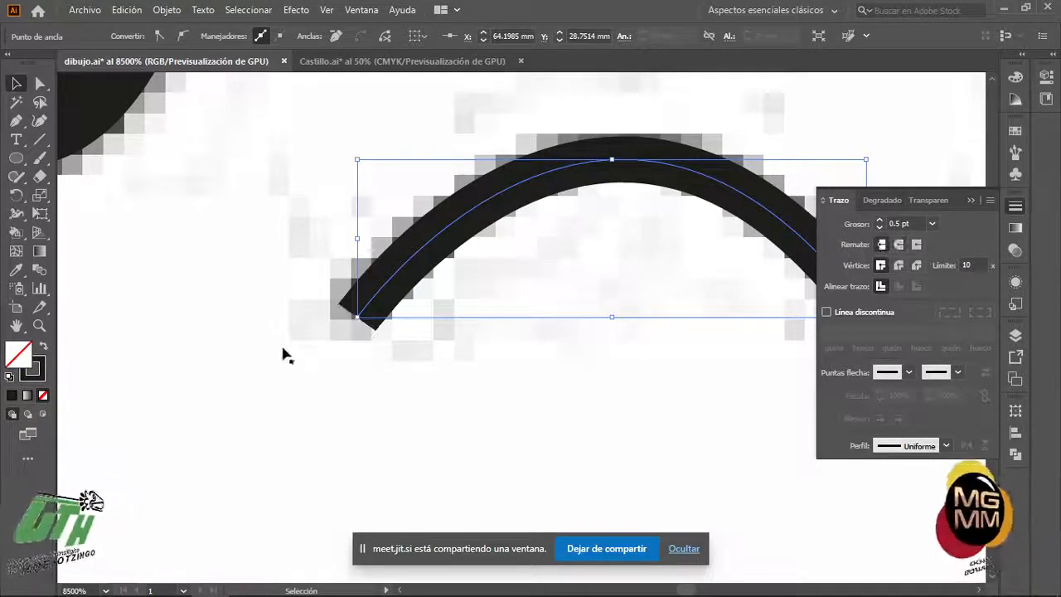
pyautogui.click(899, 245)
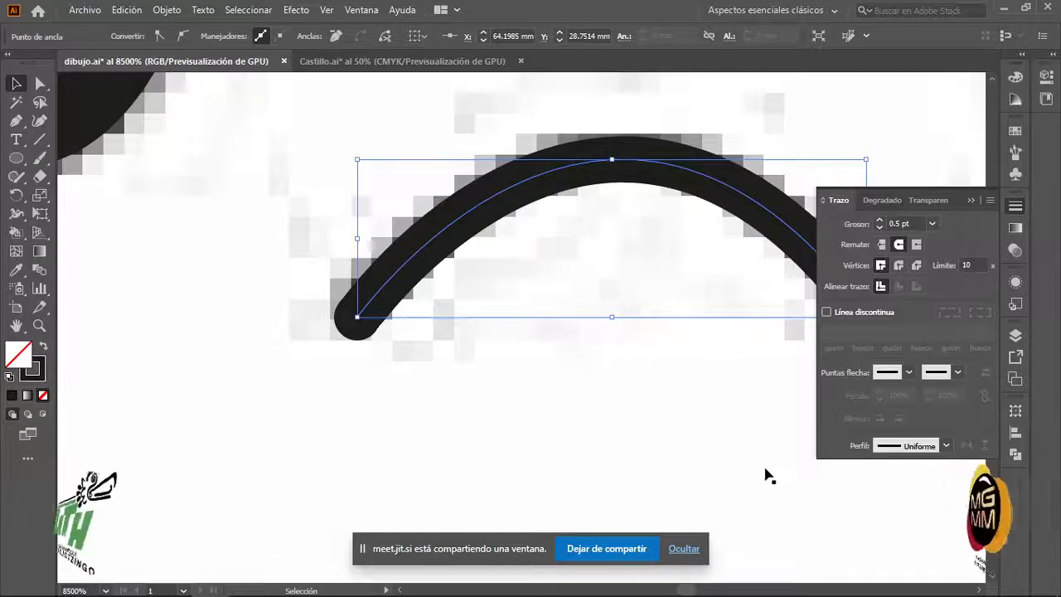
# - Try the Flecha 7 and Flecha 14 arrowheads on the start of the nose arc and reset the arrowhead to Ninguna
pyautogui.click(908, 373)
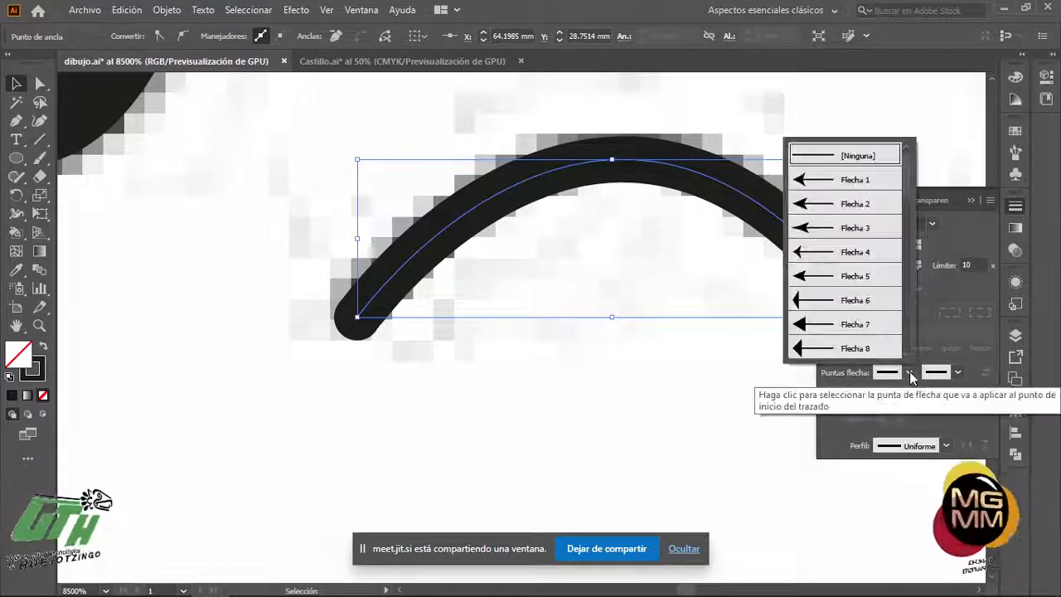
pyautogui.click(839, 330)
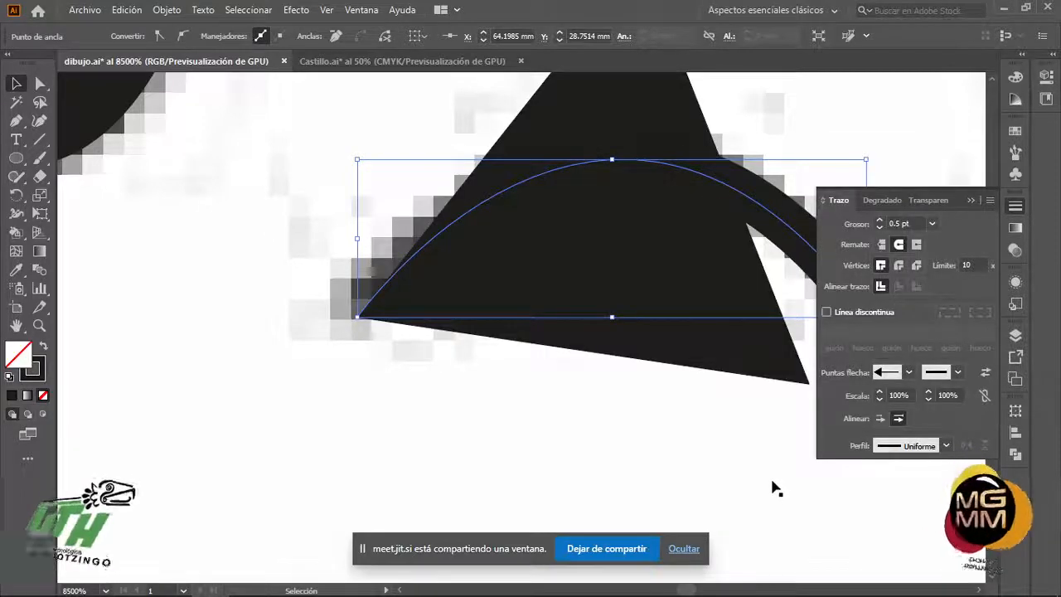
pyautogui.scroll(-2, 769, 485)
pyautogui.click(908, 372)
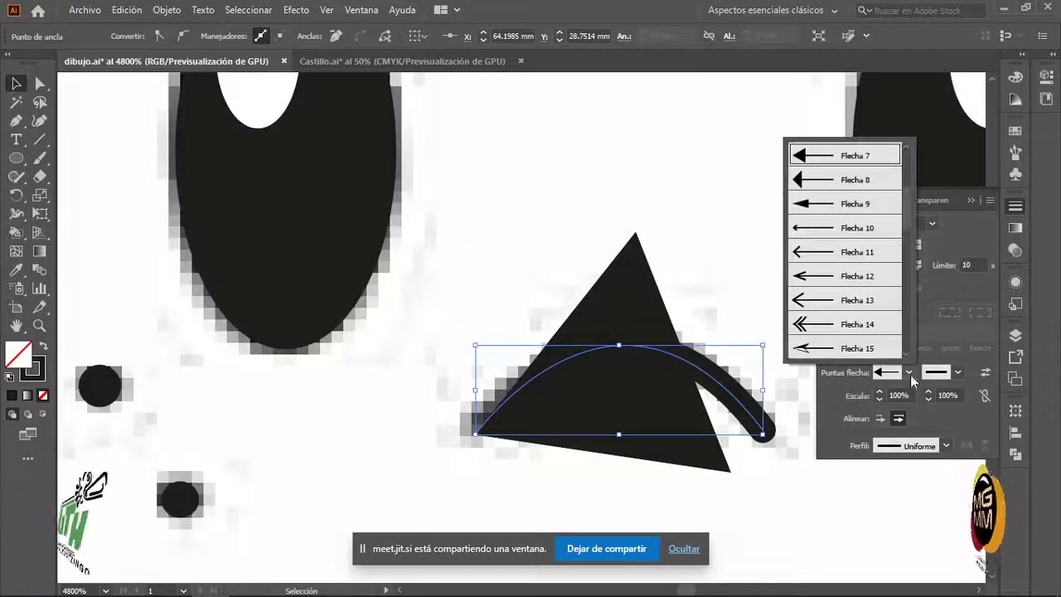
pyautogui.click(833, 331)
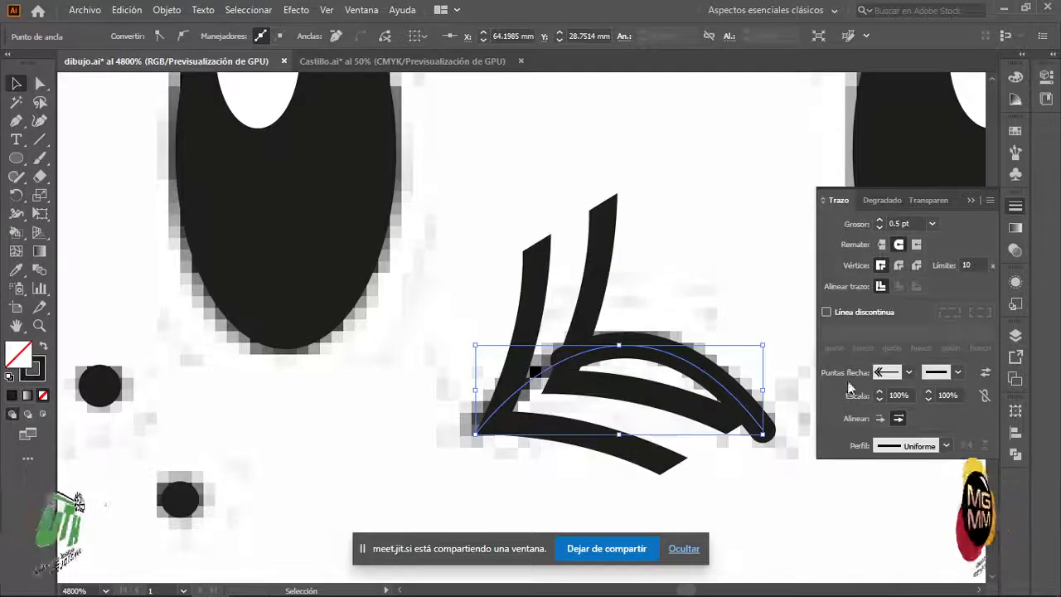
pyautogui.click(908, 373)
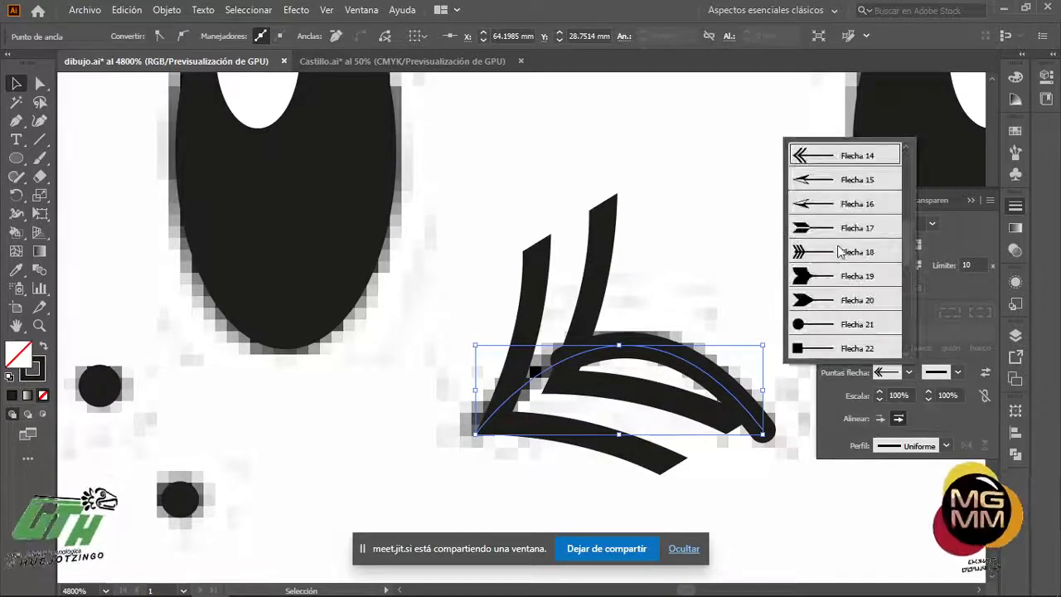
pyautogui.scroll(5, 866, 332)
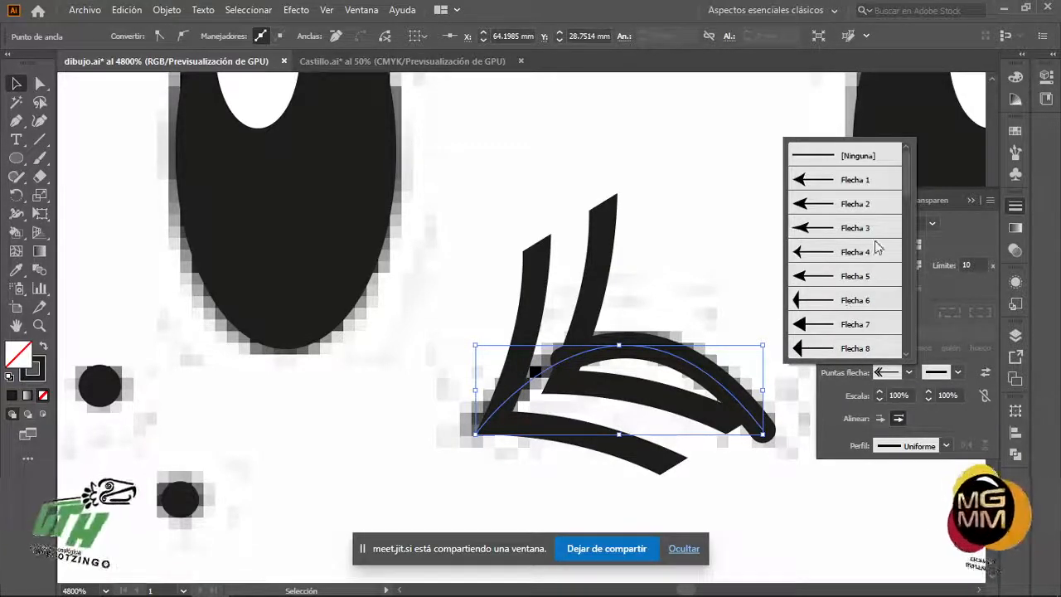
pyautogui.click(869, 155)
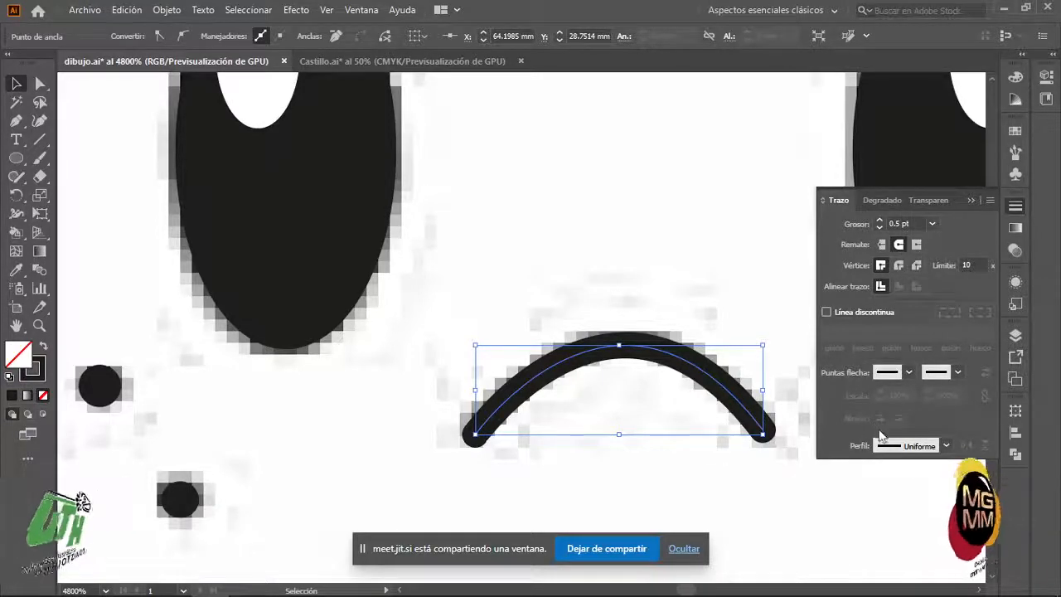
# - Try width profiles 2 and 5 on the nose arc's stroke, reset the profile to Uniforme and deselect the arc
pyautogui.click(945, 447)
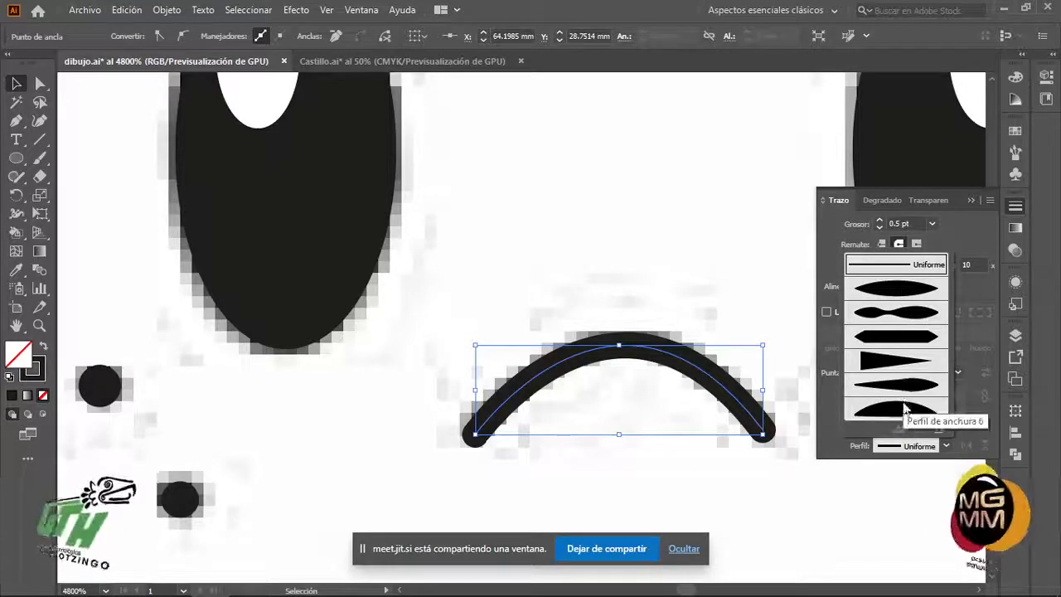
pyautogui.click(903, 323)
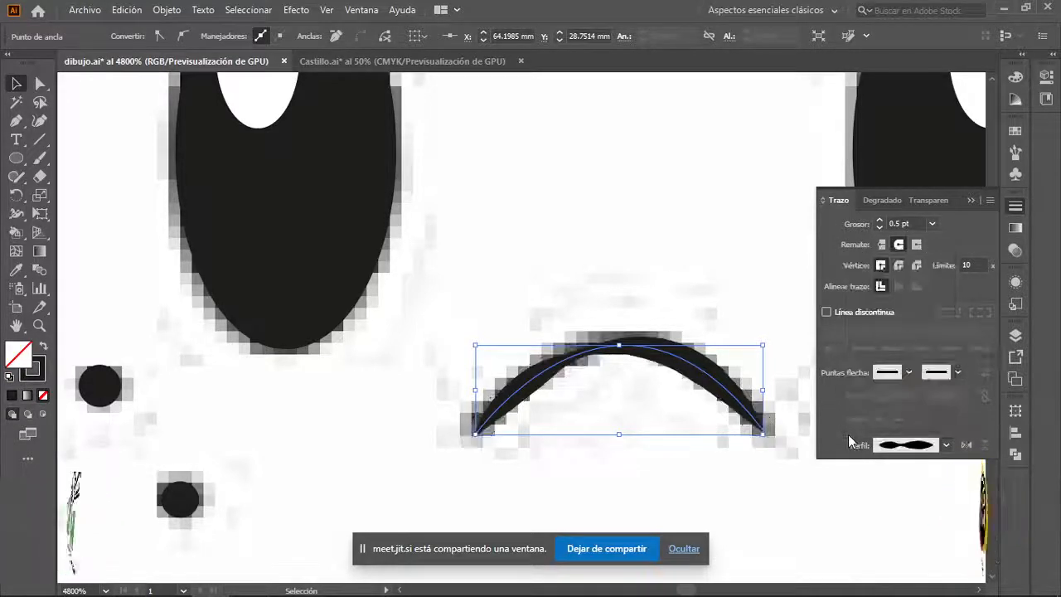
pyautogui.click(943, 446)
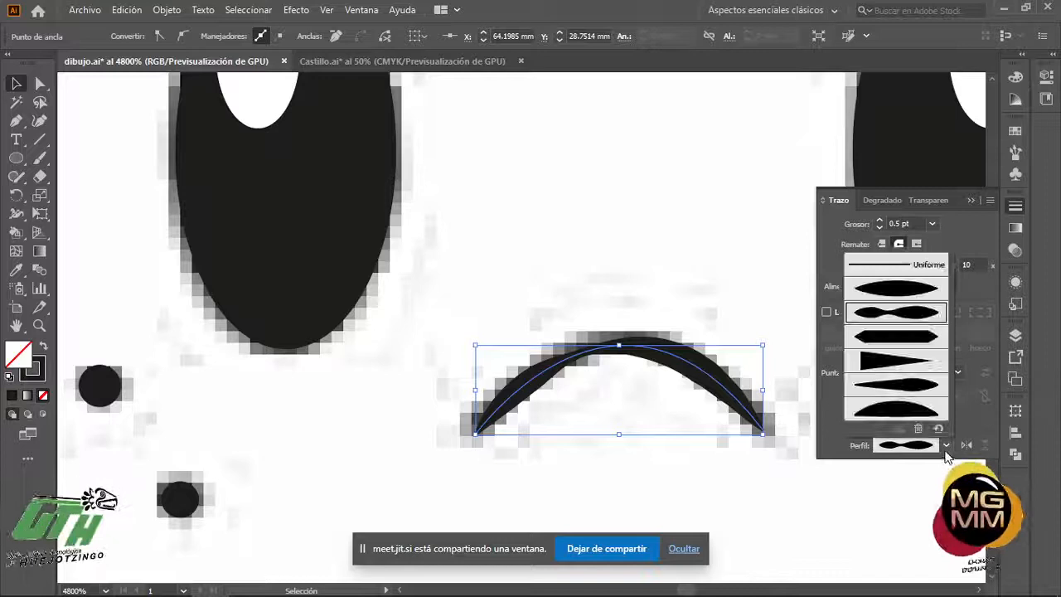
pyautogui.click(920, 382)
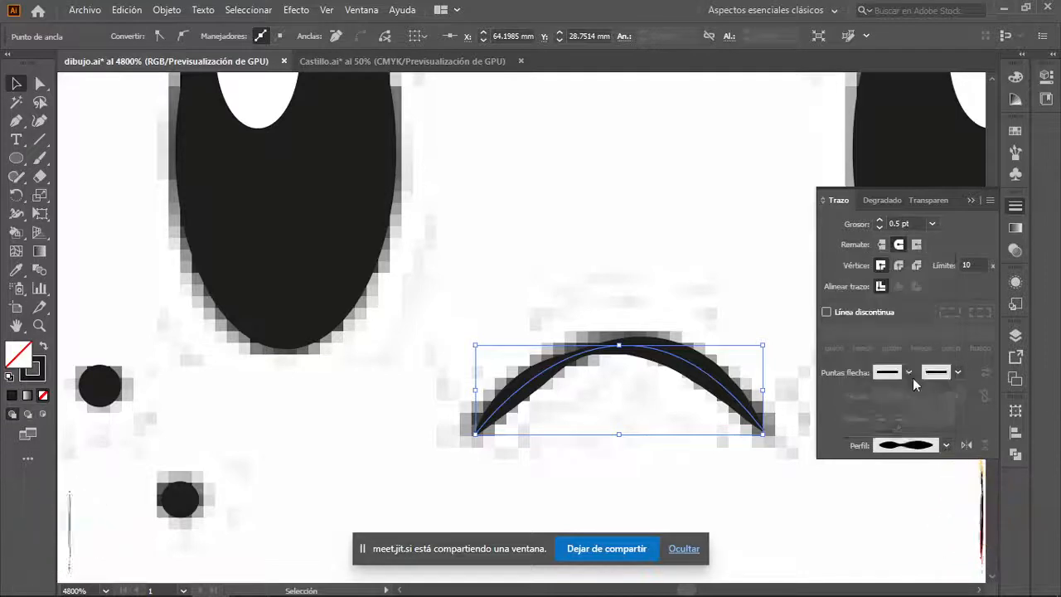
pyautogui.click(943, 445)
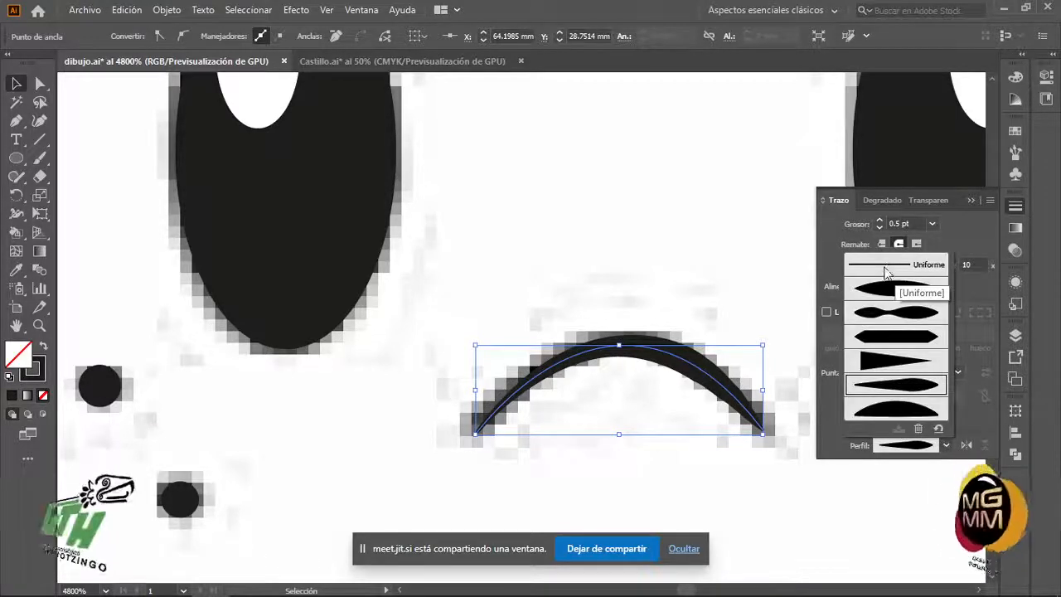
pyautogui.click(884, 267)
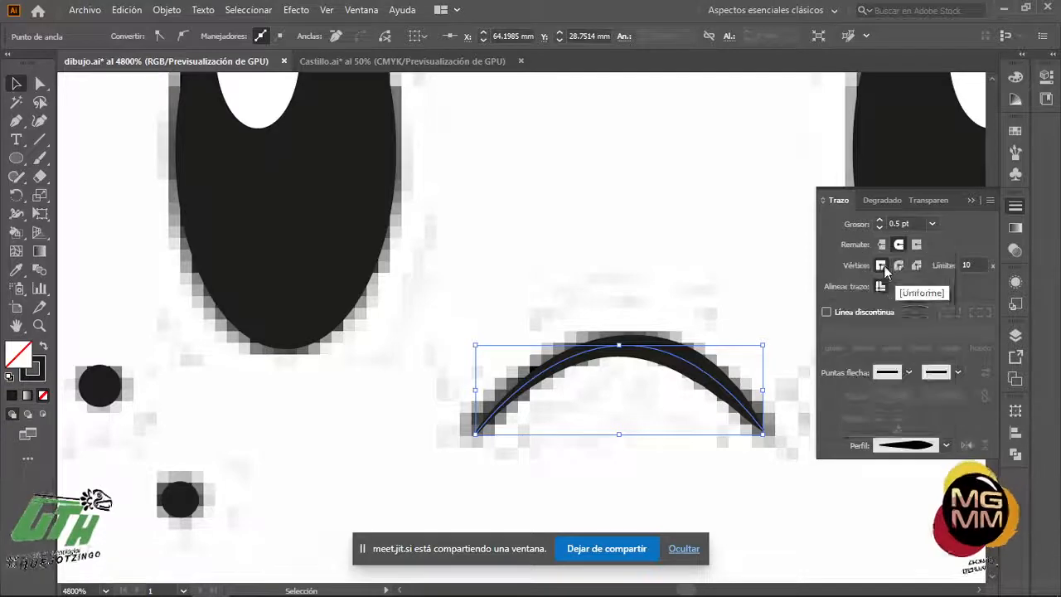
pyautogui.click(766, 491)
# - Trace the prince's smile with the Pen tool as one curved open path between the two mouth corners, then deselect it
pyautogui.scroll(-4, 766, 492)
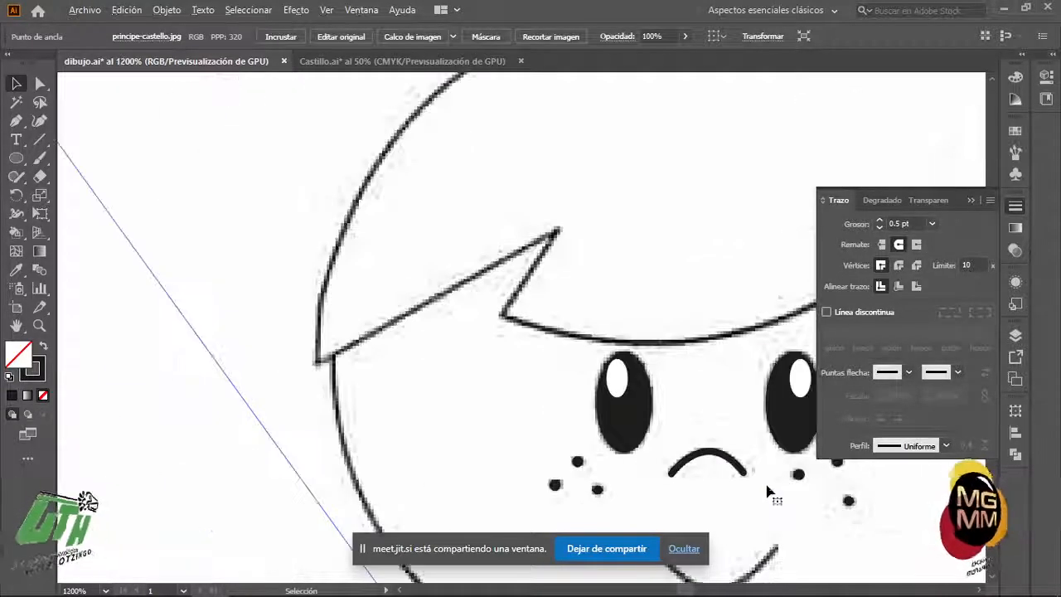
pyautogui.scroll(-3, 769, 492)
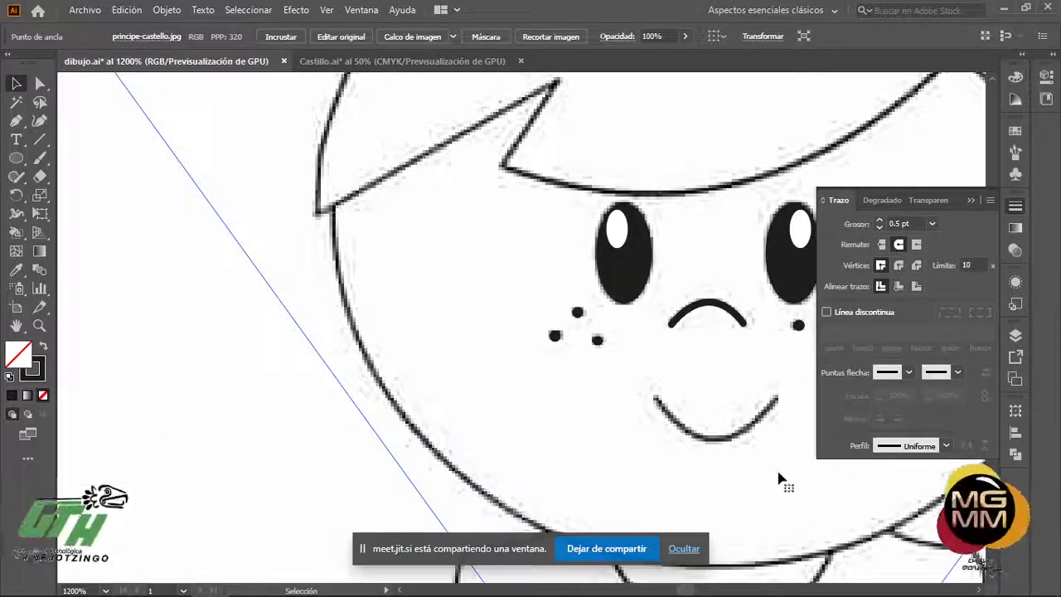
pyautogui.moveTo(743, 474); pyautogui.dragTo(570, 451)
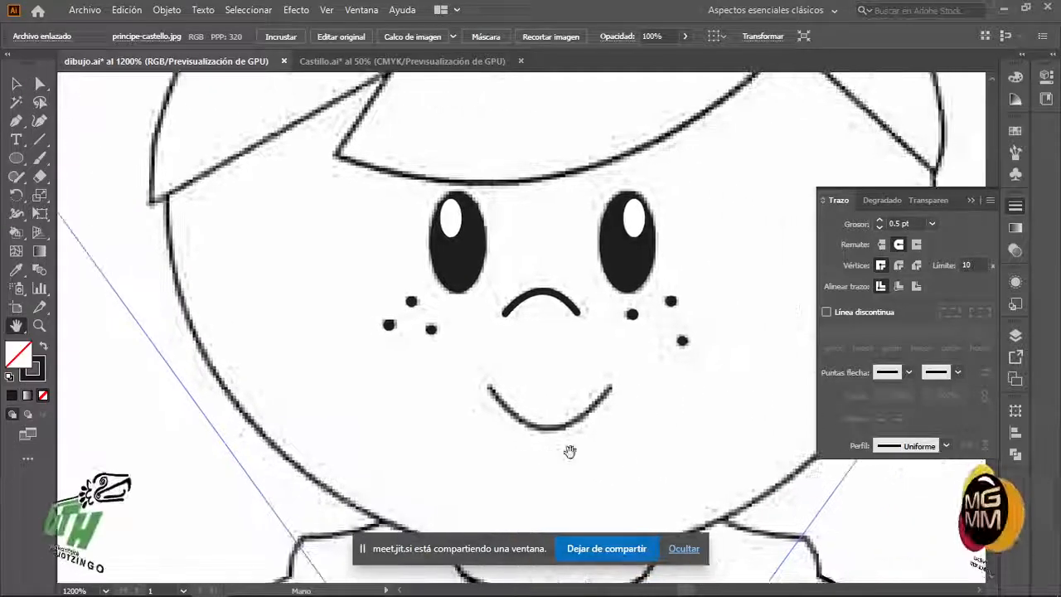
pyautogui.press('p')
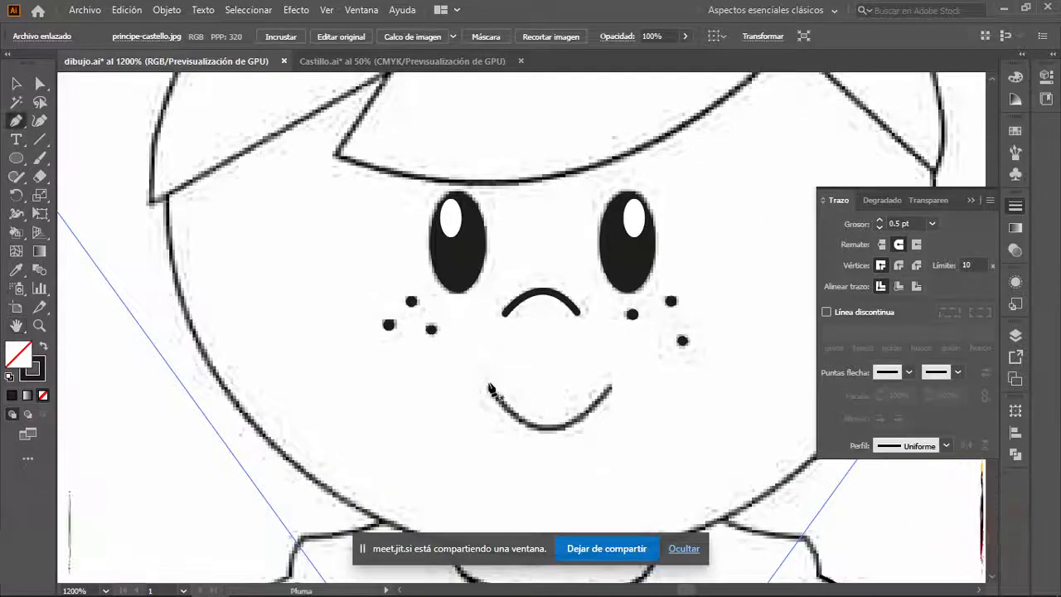
pyautogui.click(486, 383)
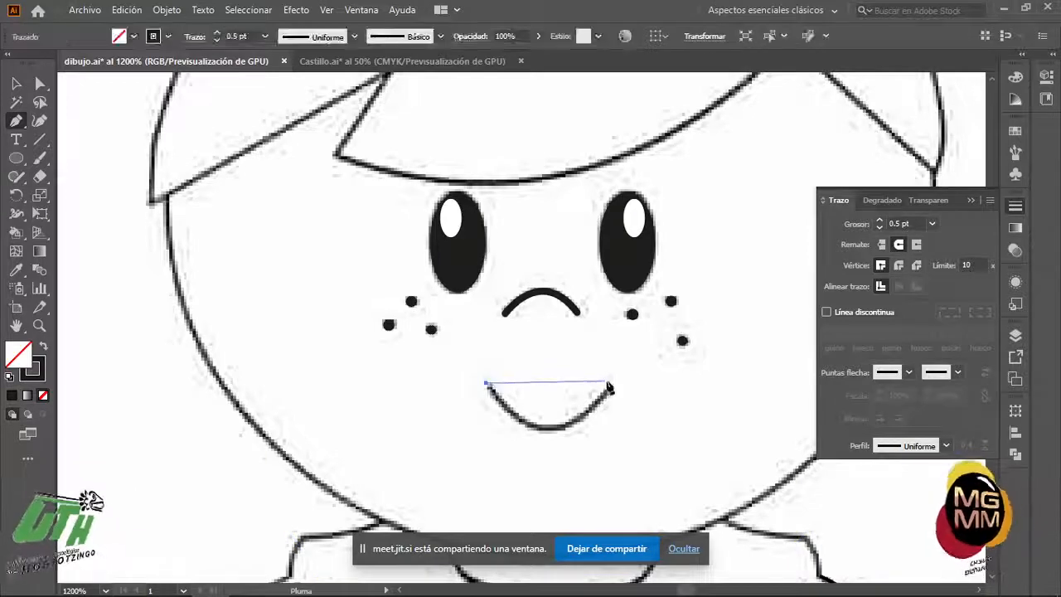
pyautogui.moveTo(609, 387); pyautogui.dragTo(676, 290)
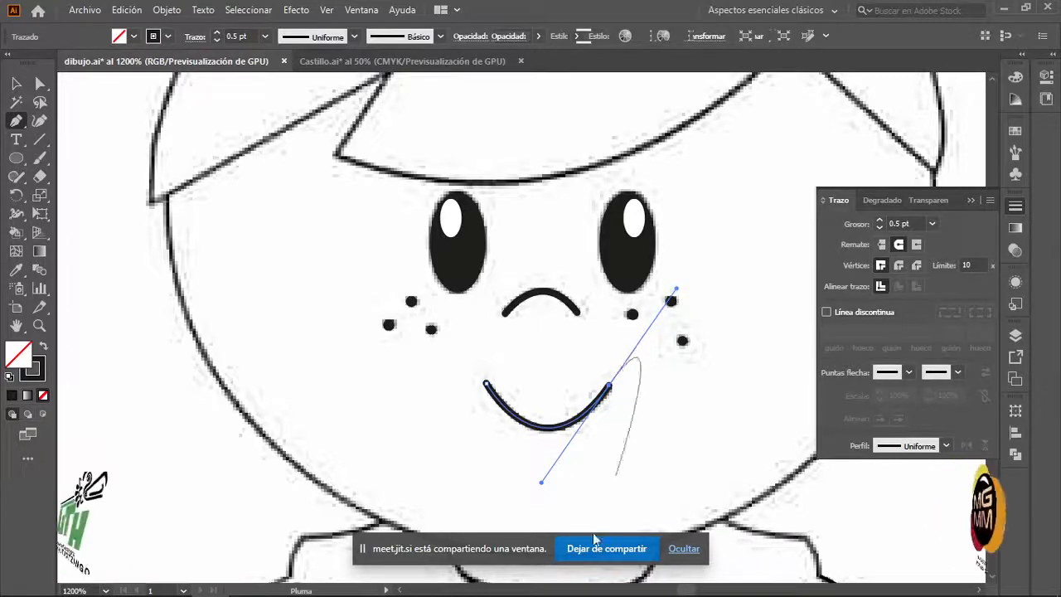
pyautogui.press('v')
pyautogui.click(622, 448)
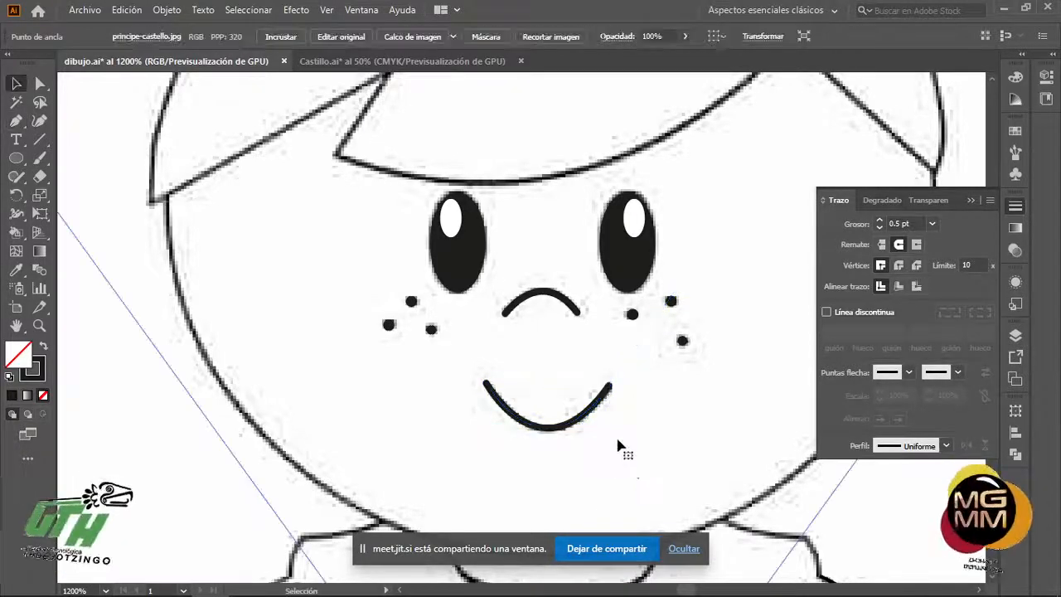
# - Nudge the end anchor point at the smile's right corner to match the sketch, and deselect the path
pyautogui.scroll(3, 575, 414)
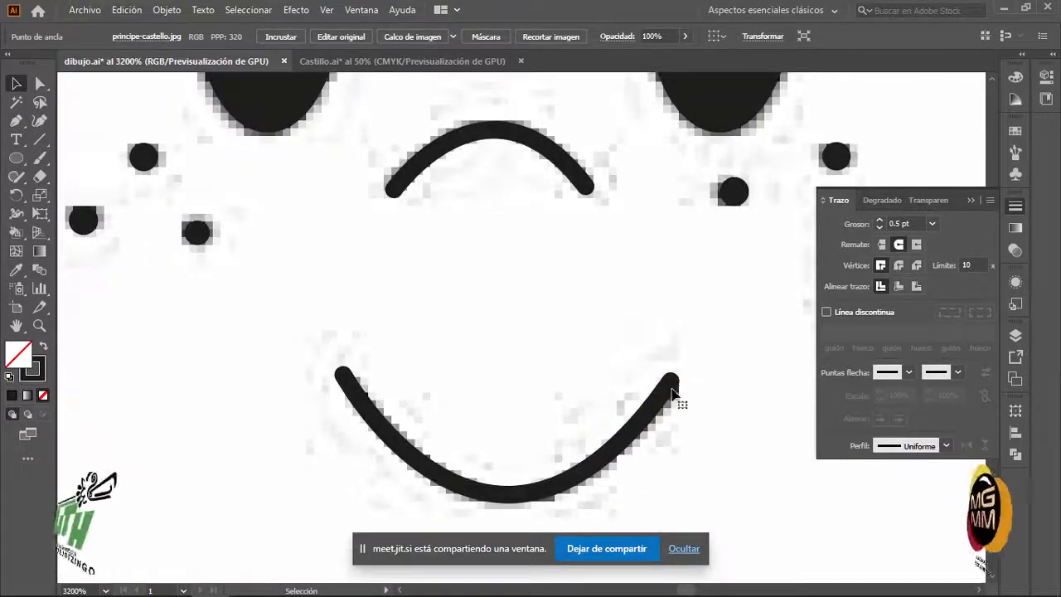
pyautogui.scroll(1, 678, 394)
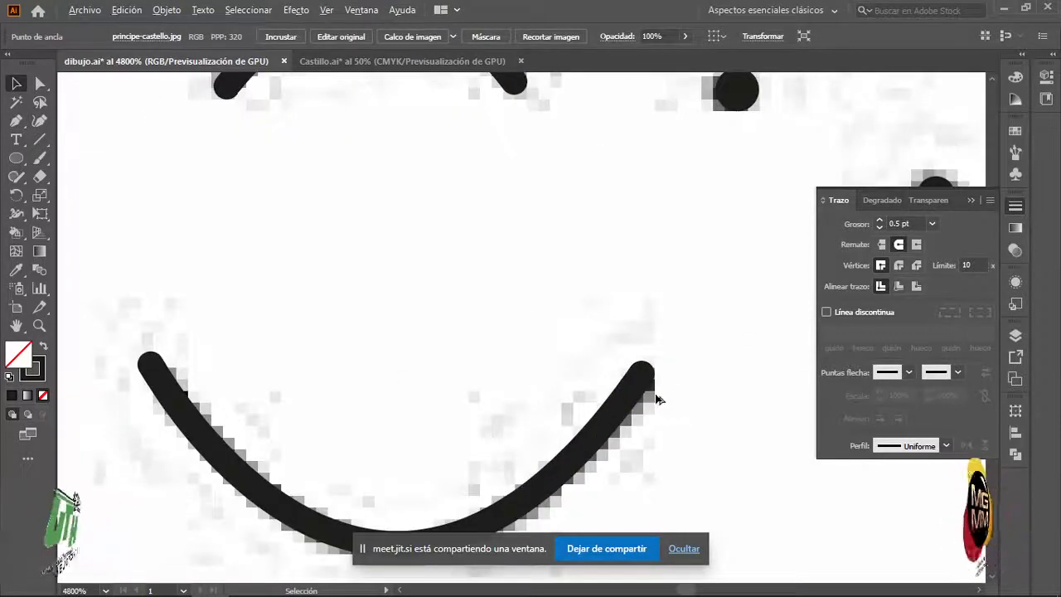
pyautogui.click(641, 386)
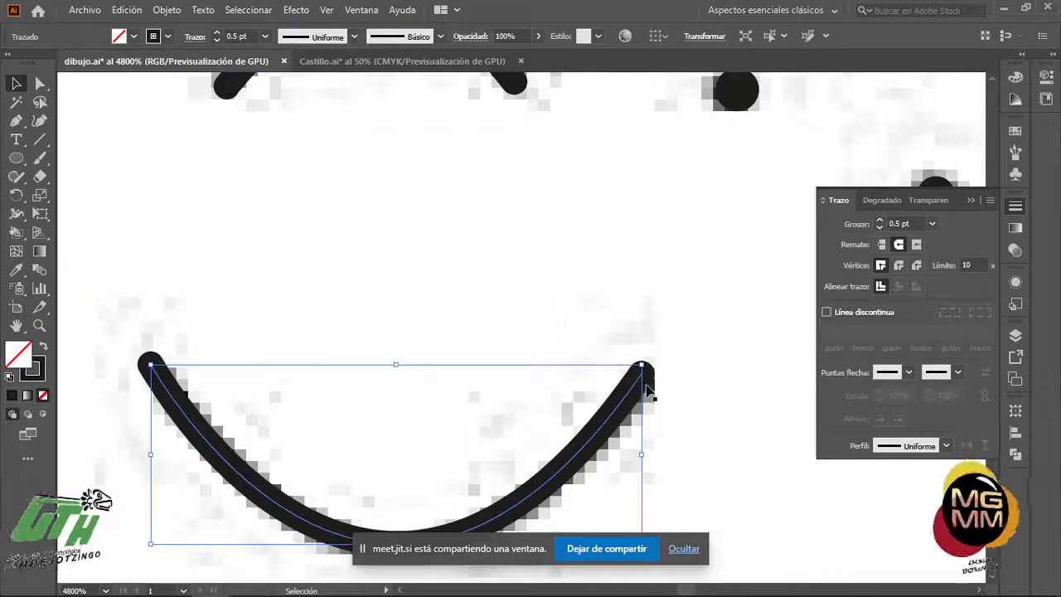
pyautogui.press('a')
pyautogui.click(643, 377)
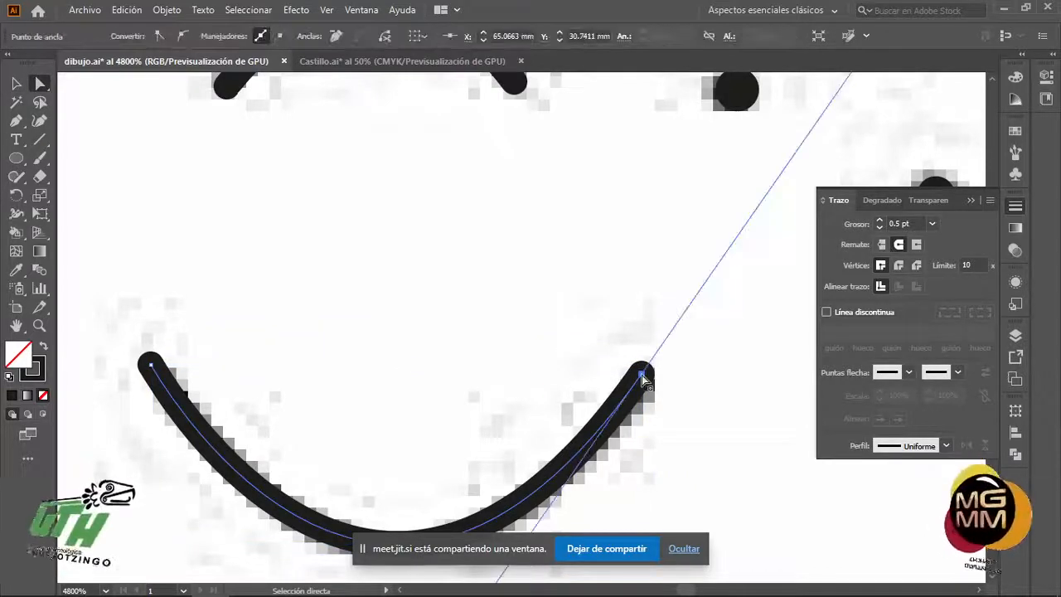
pyautogui.click(687, 484)
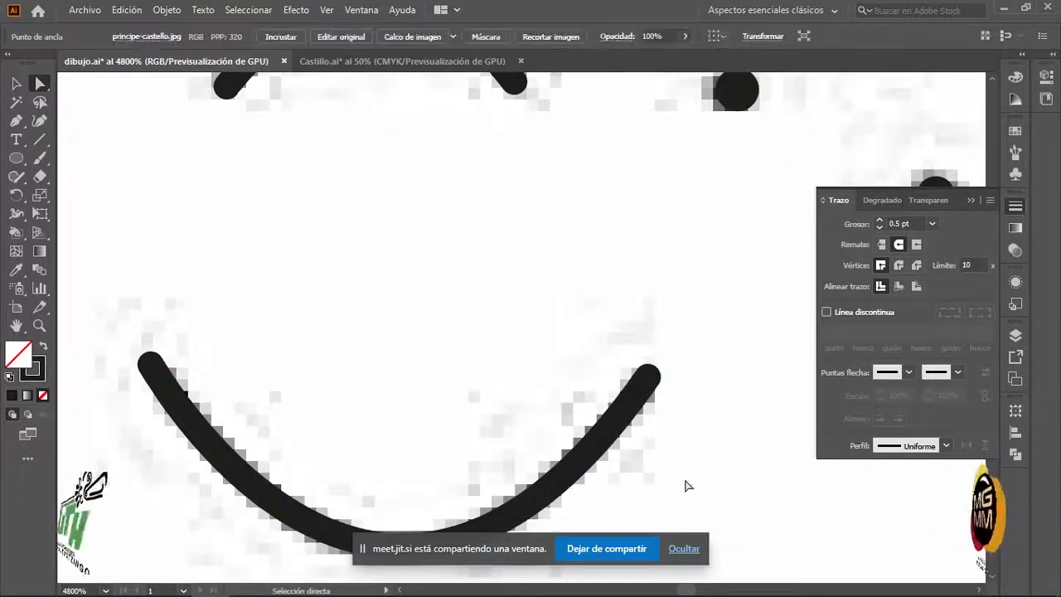
# - Turn on the visibility of the cabello layer and Capa 3
pyautogui.scroll(-5, 688, 481)
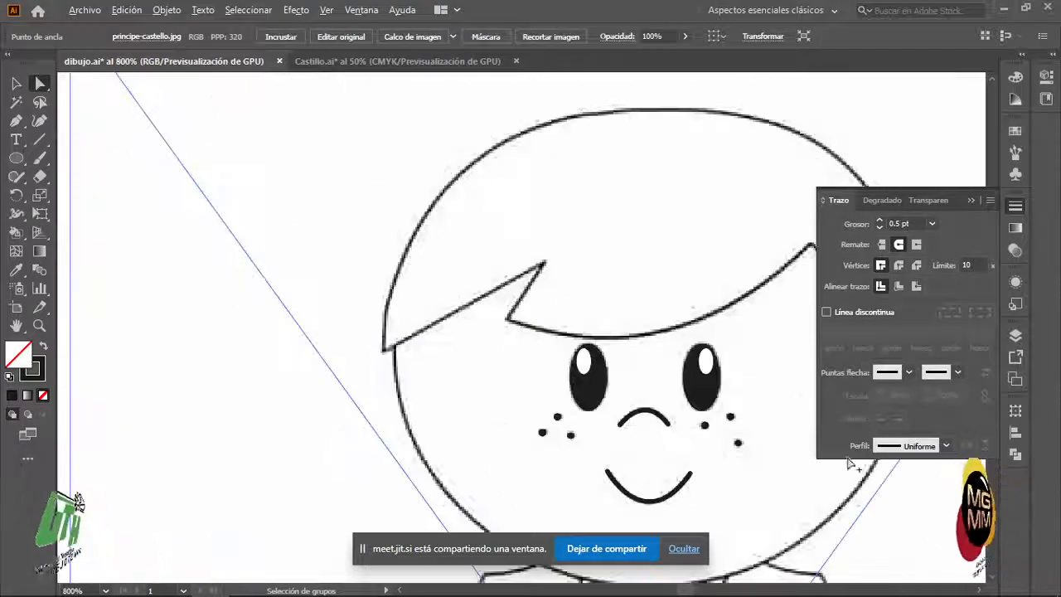
pyautogui.click(1014, 335)
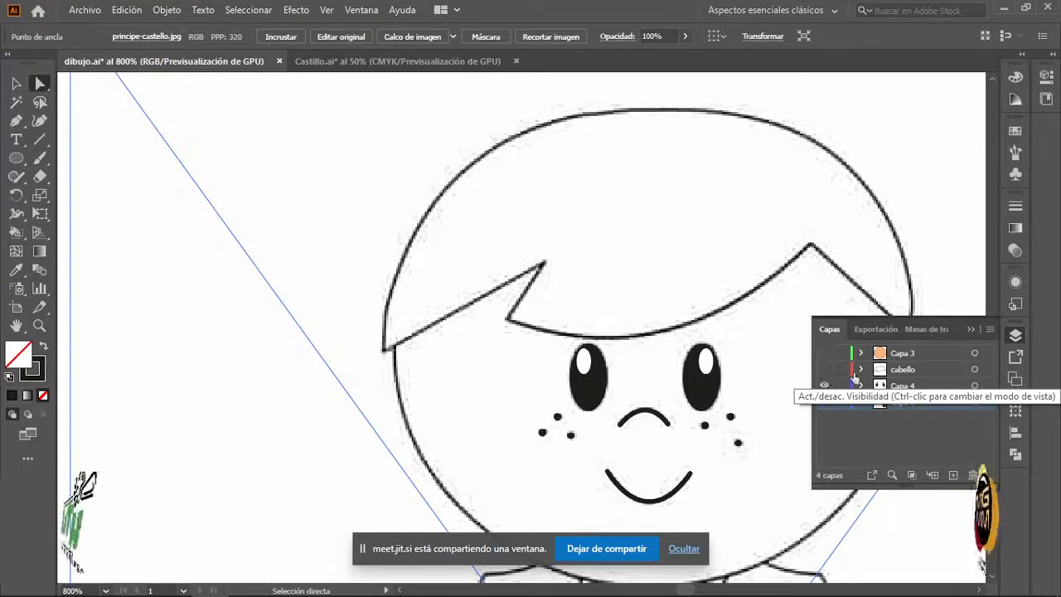
pyautogui.click(905, 373)
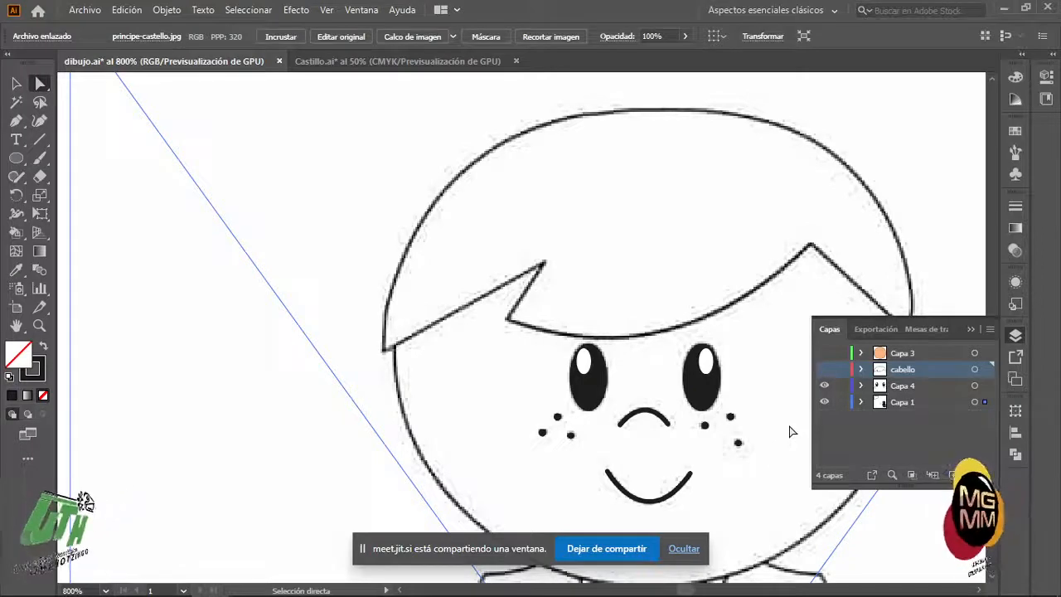
pyautogui.click(824, 368)
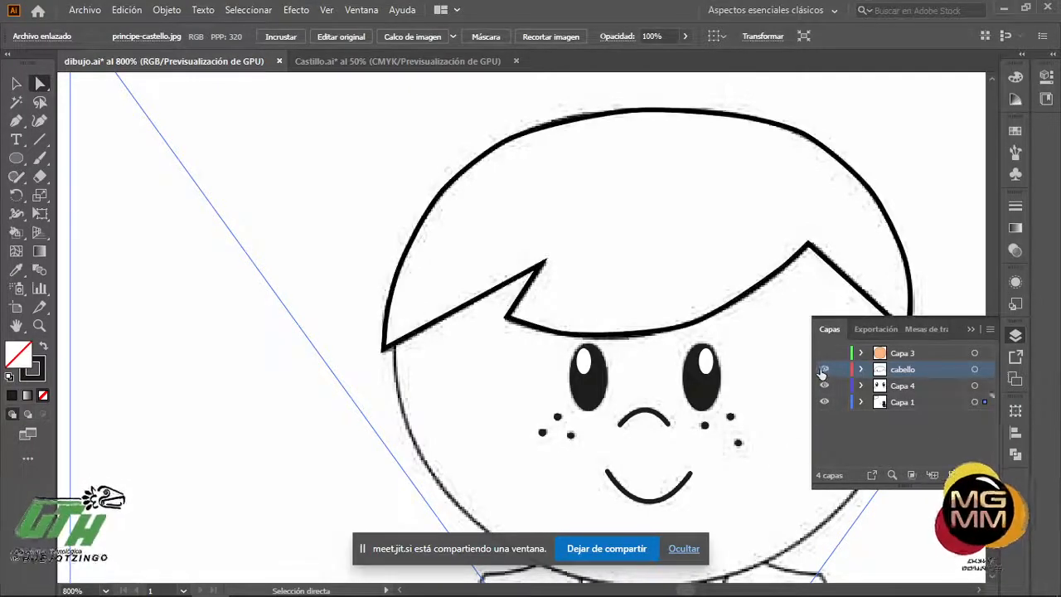
pyautogui.click(825, 352)
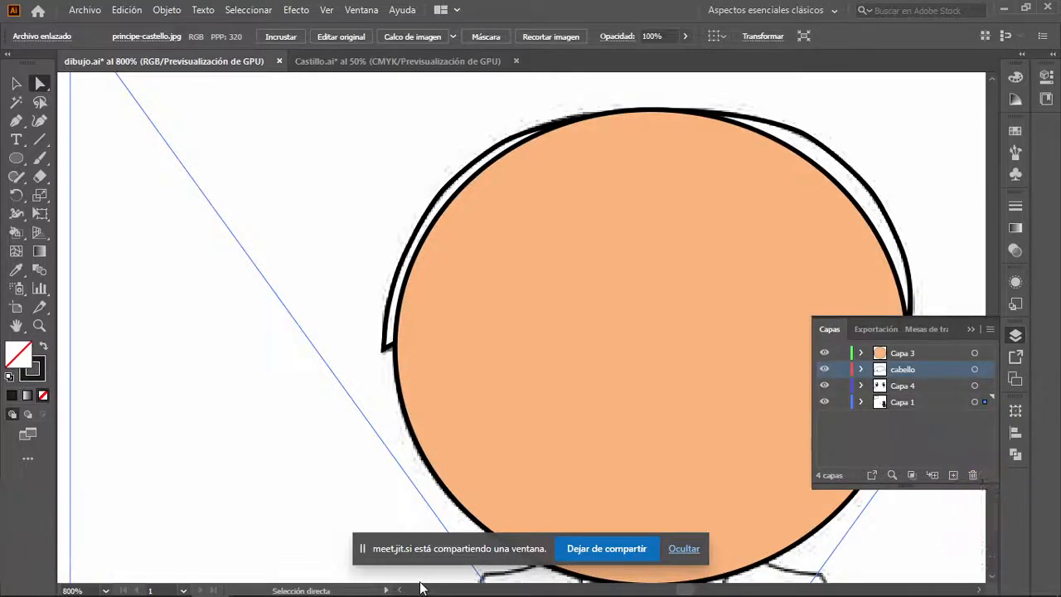
pyautogui.click(968, 331)
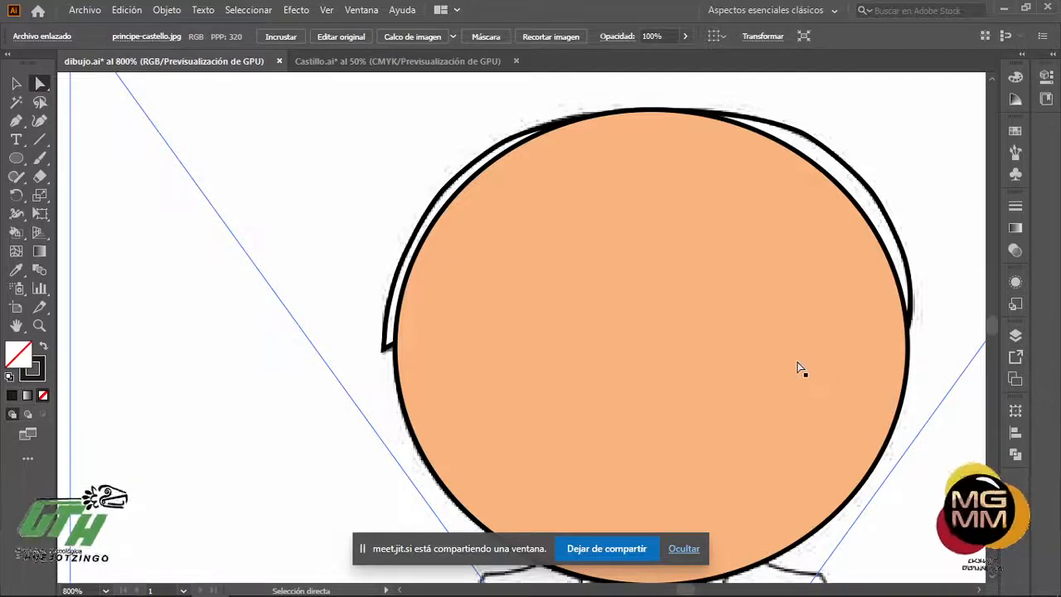
# - Rename the layer Capa 3 as rostro and move it between Capa 4 and Capa 1
pyautogui.moveTo(800, 369); pyautogui.dragTo(488, 329)
pyautogui.hotkey('ctrl', '-')
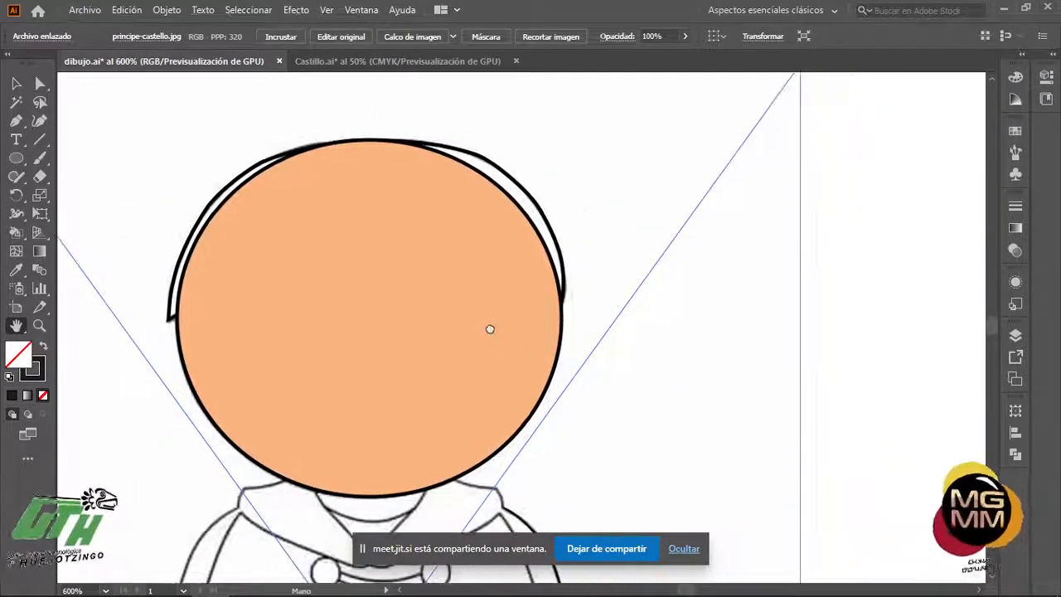
pyautogui.click(1015, 334)
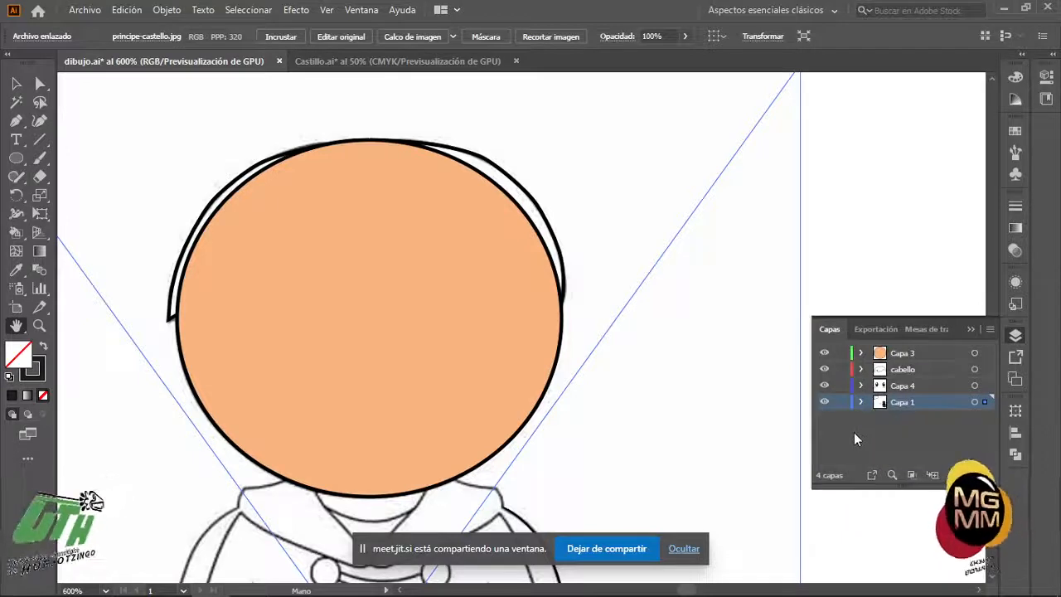
pyautogui.click(916, 359)
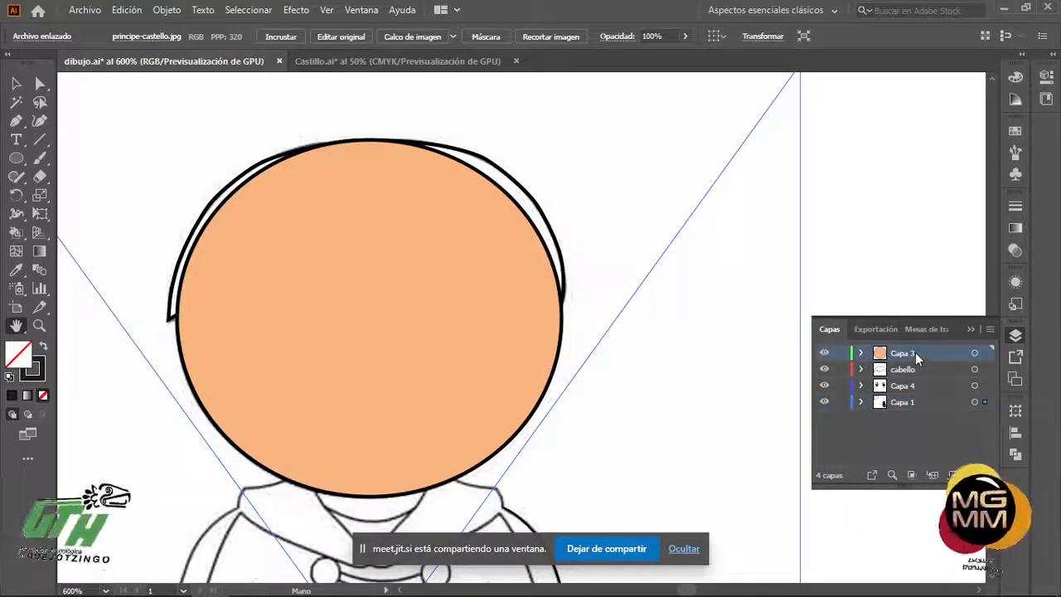
pyautogui.doubleClick(903, 353)
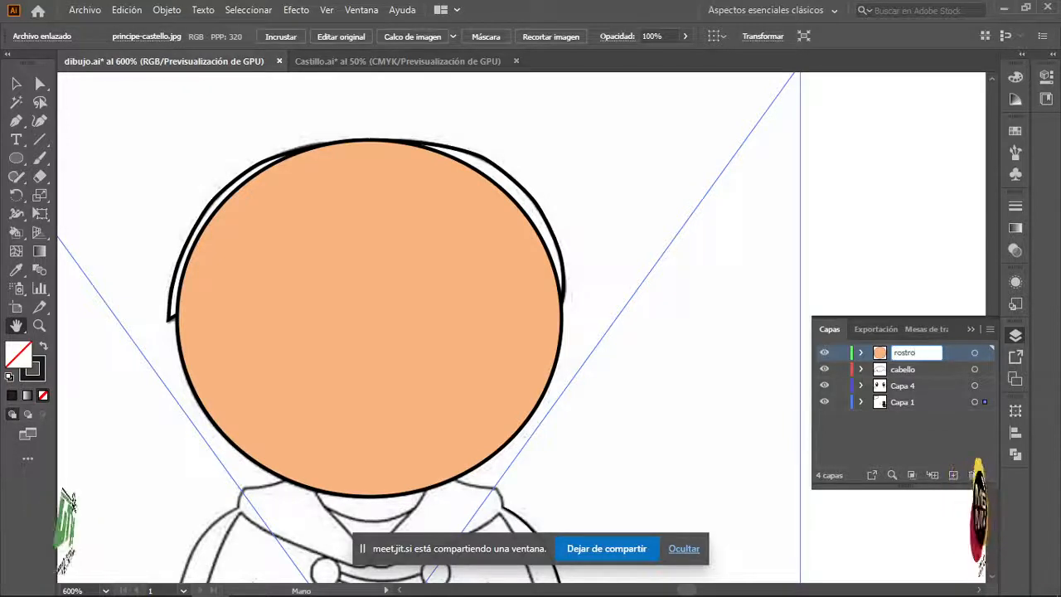
pyautogui.write('rostro')
pyautogui.press('Return')
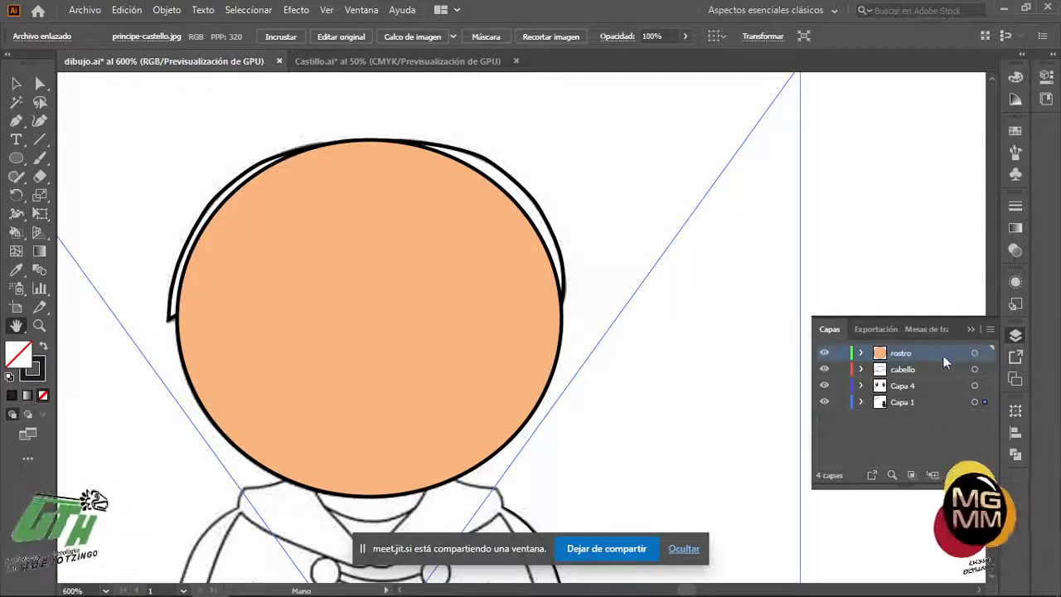
pyautogui.moveTo(894, 353); pyautogui.dragTo(908, 397)
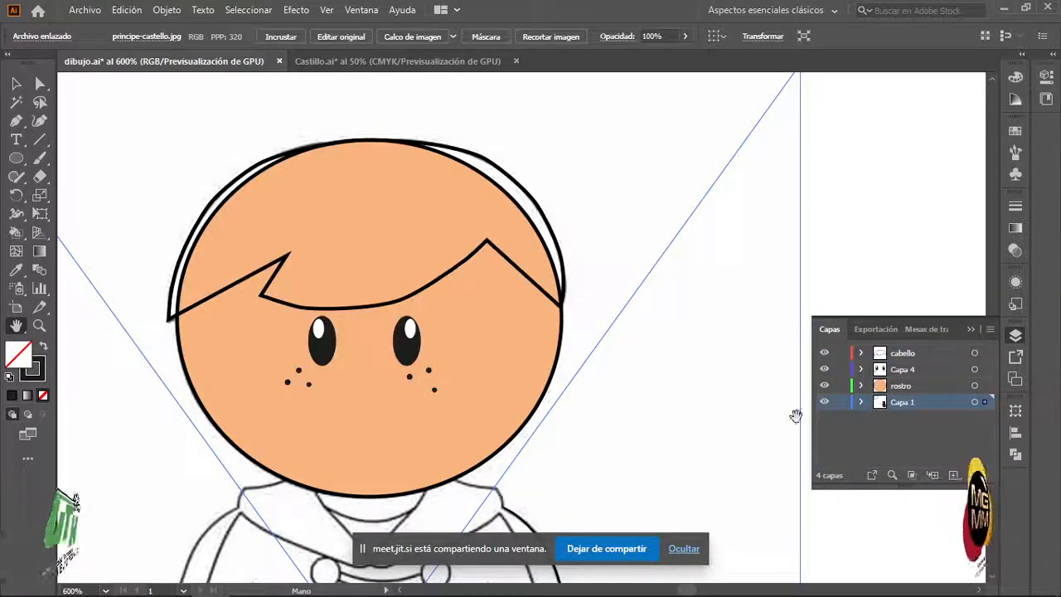
# - Select the hair outline on the cabello layer and fill it with a dark brown swatch
pyautogui.click(899, 354)
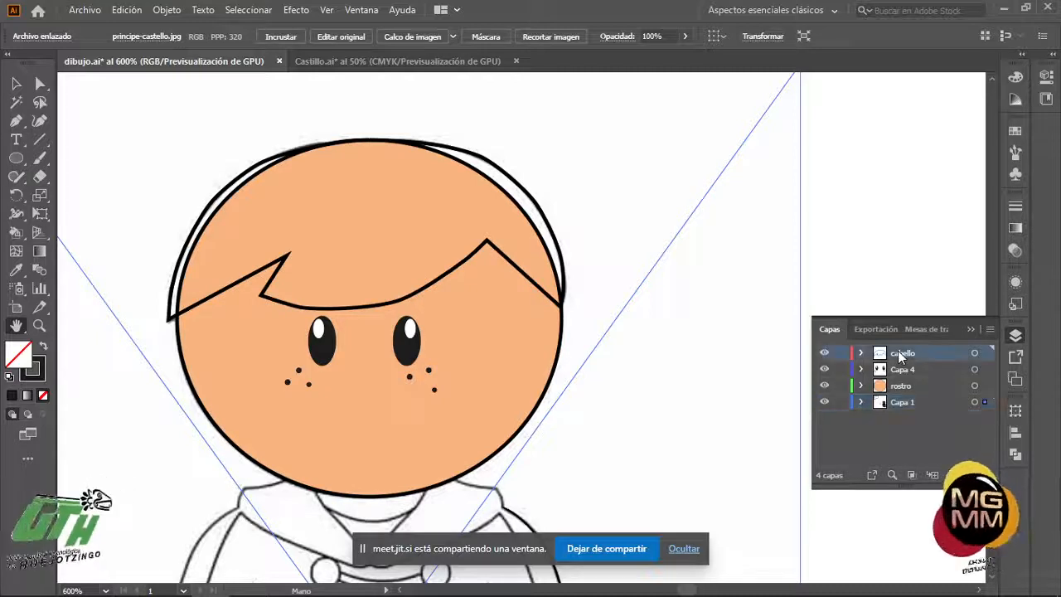
pyautogui.press('v')
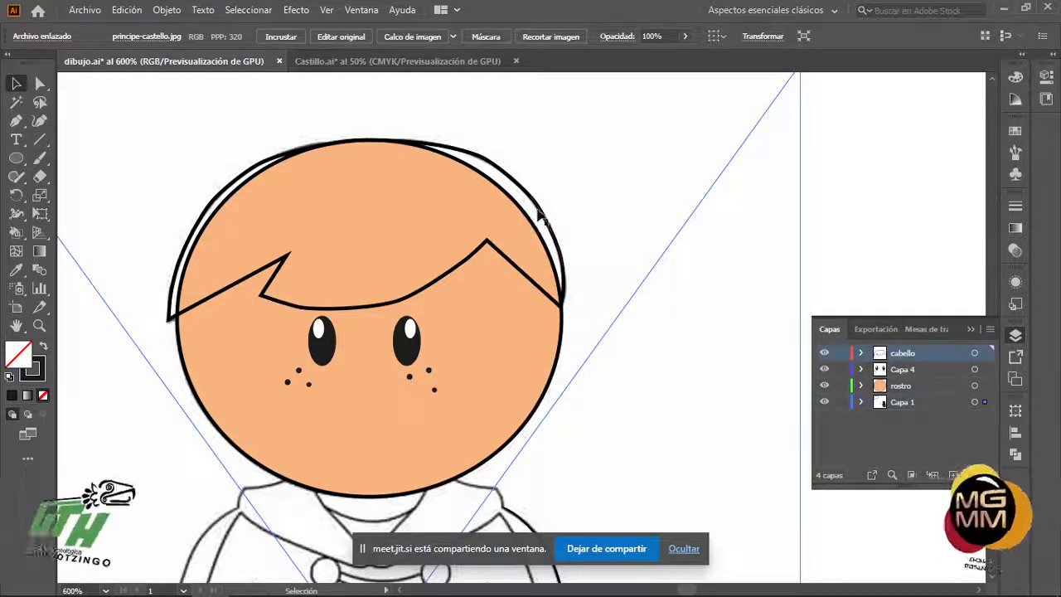
pyautogui.click(539, 214)
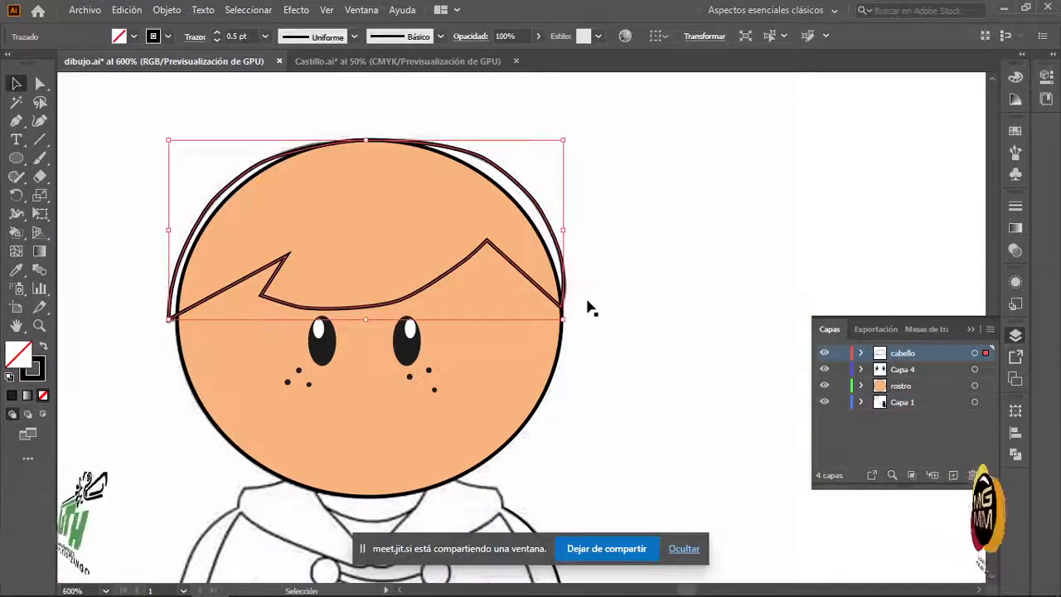
pyautogui.click(1015, 130)
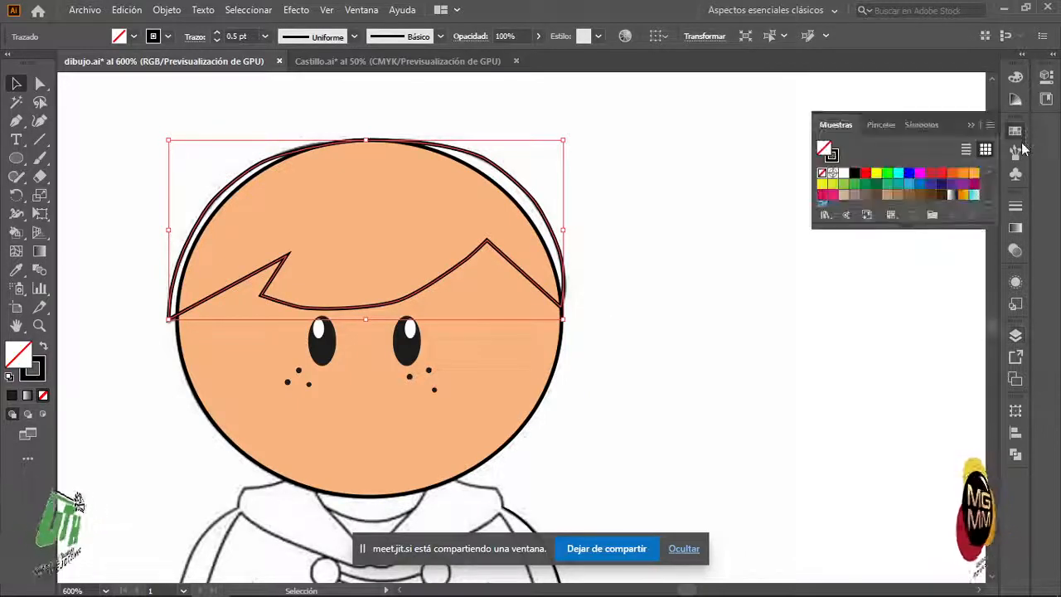
pyautogui.click(928, 195)
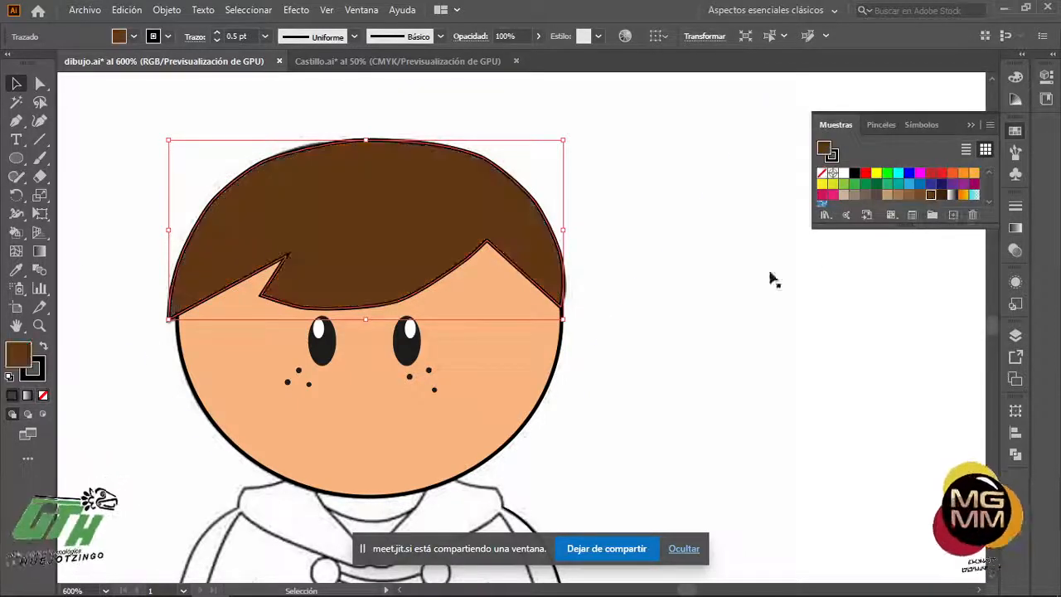
# - Deselect the hair and move the layer Capa 1 above the rostro layer
pyautogui.click(762, 281)
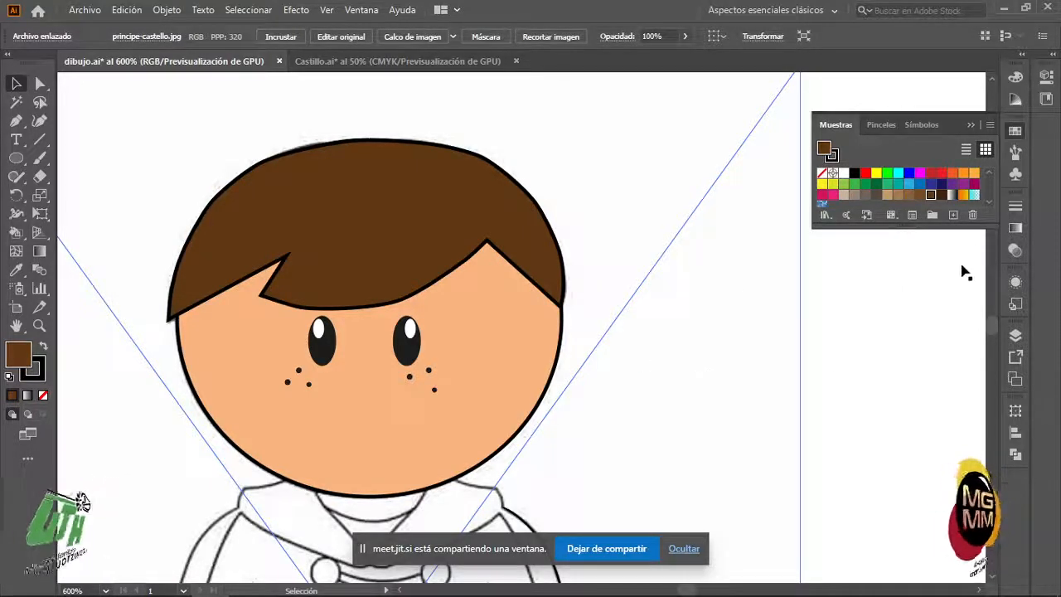
pyautogui.click(1015, 335)
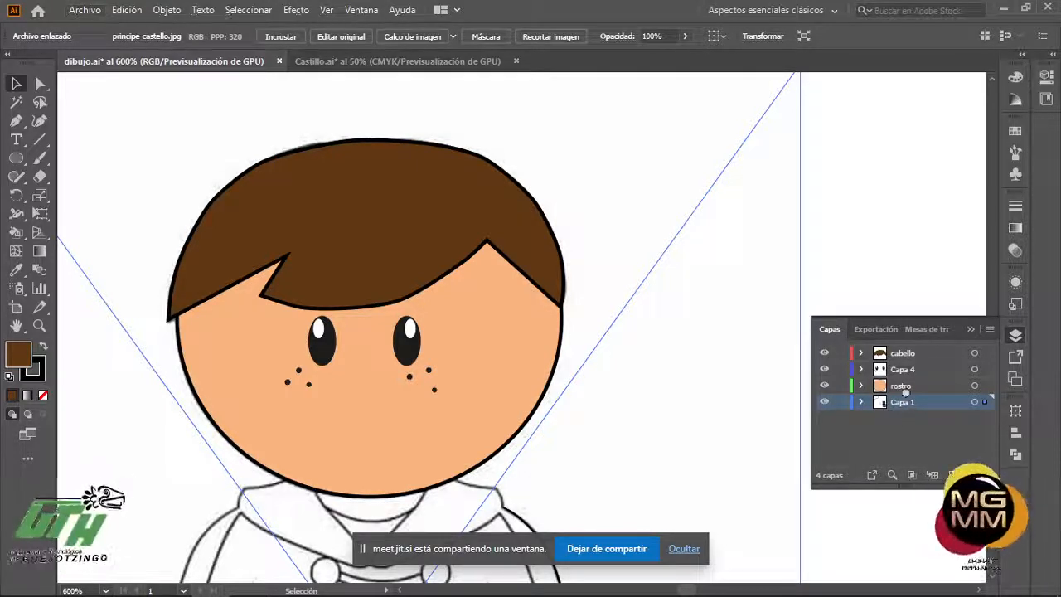
pyautogui.moveTo(904, 402); pyautogui.dragTo(903, 383)
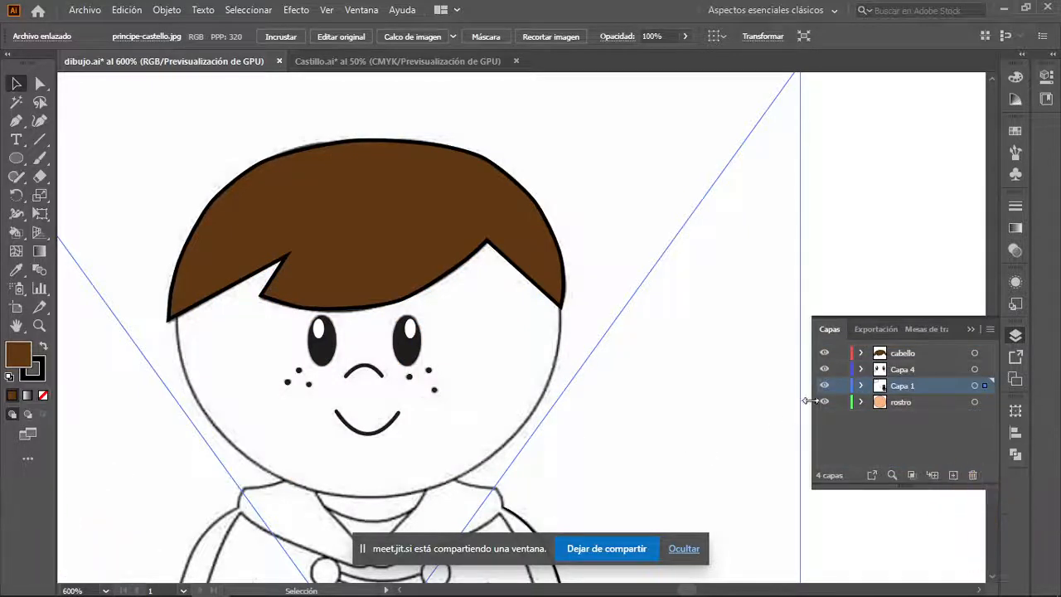
# - Move the linked sketch image principe-castello.jpg off the traced head and place it beside it, slightly higher
pyautogui.moveTo(696, 396)
pyautogui.mouseDown()
pyautogui.moveTo(755, 387)
pyautogui.moveTo(62, 382)
pyautogui.moveTo(70, 386)
pyautogui.mouseUp()
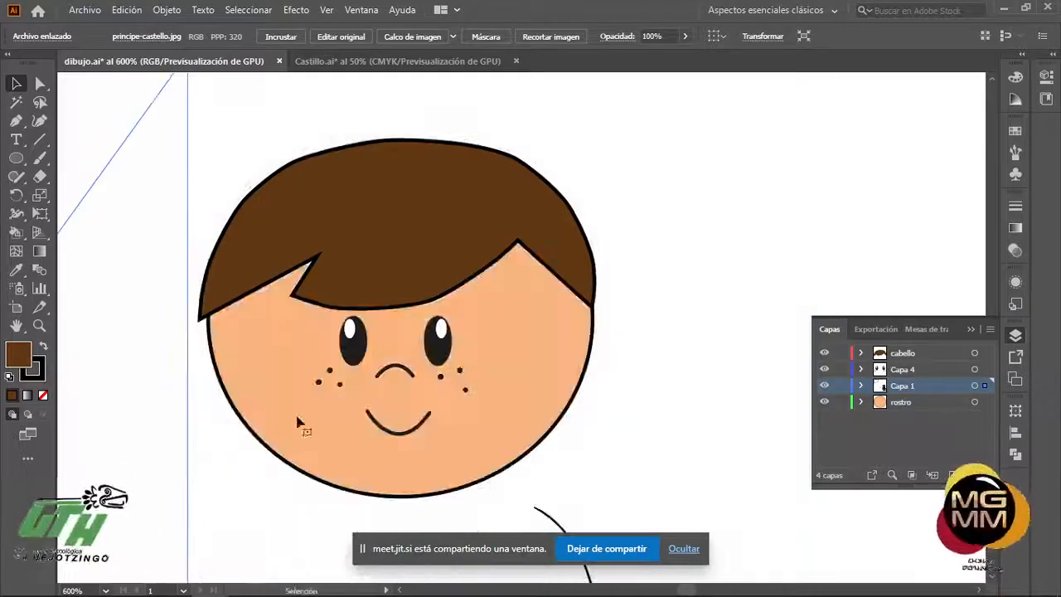
pyautogui.moveTo(191, 460); pyautogui.dragTo(158, 468)
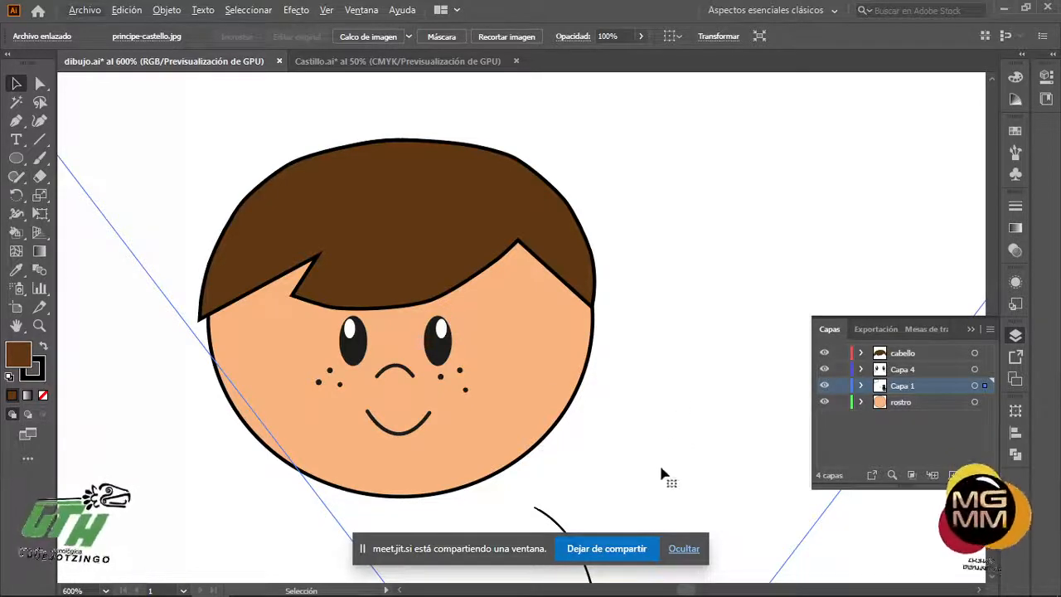
pyautogui.keyDown('alt'); pyautogui.scroll(-2, 663, 462); pyautogui.keyUp('alt')
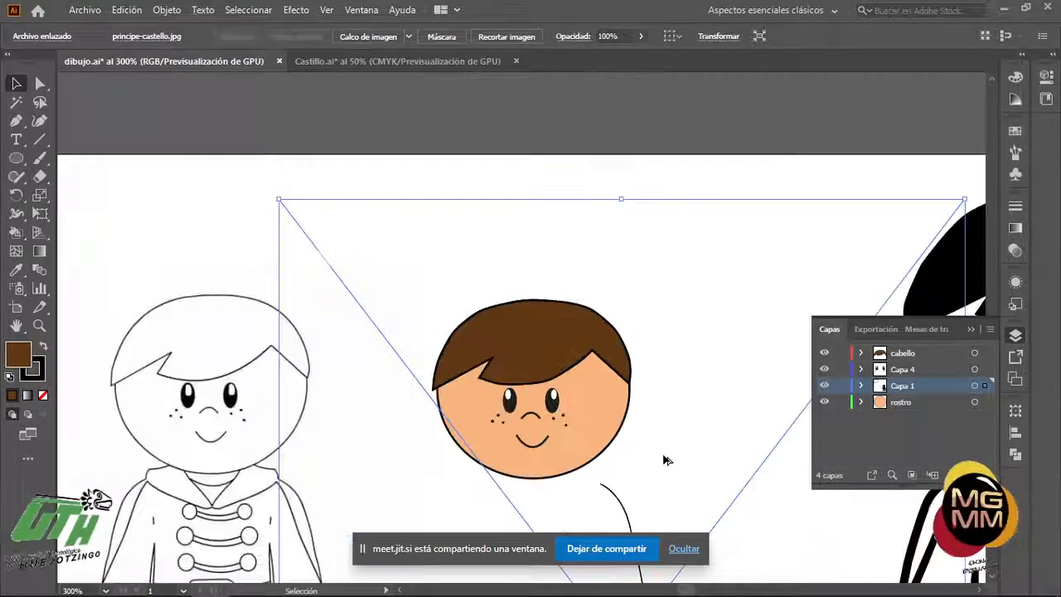
pyautogui.click(717, 166)
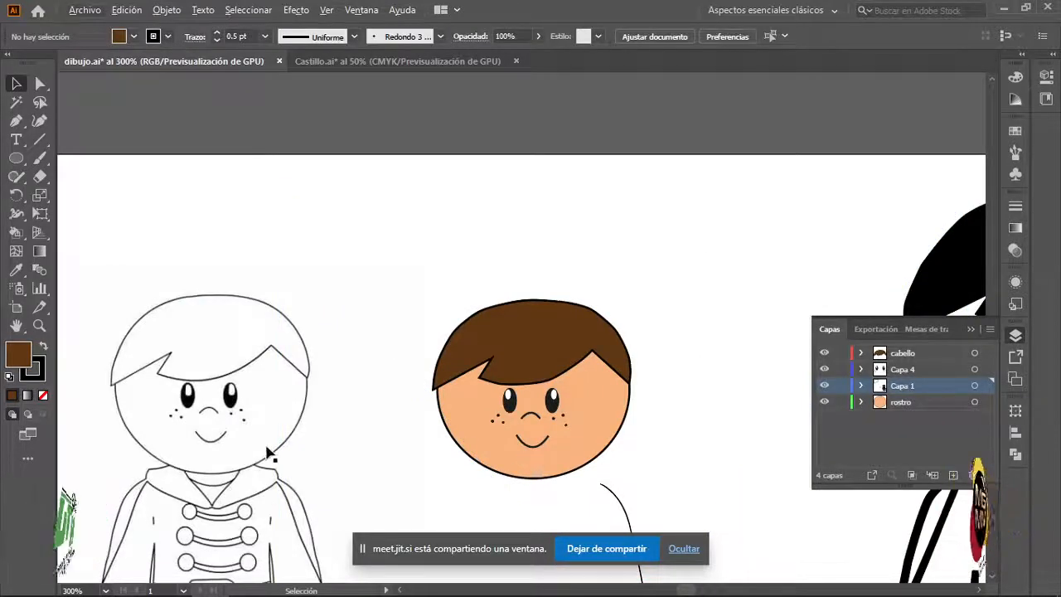
pyautogui.moveTo(269, 451)
pyautogui.mouseDown()
pyautogui.moveTo(277, 306)
pyautogui.moveTo(334, 429)
pyautogui.moveTo(419, 417)
pyautogui.moveTo(240, 424)
pyautogui.moveTo(228, 413)
pyautogui.mouseUp()
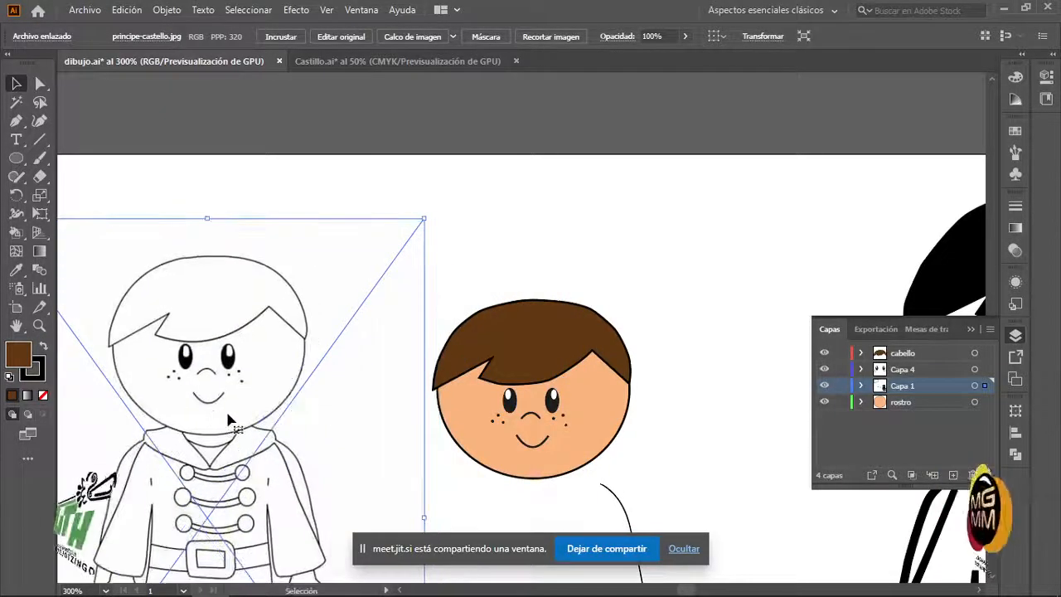
pyautogui.click(749, 273)
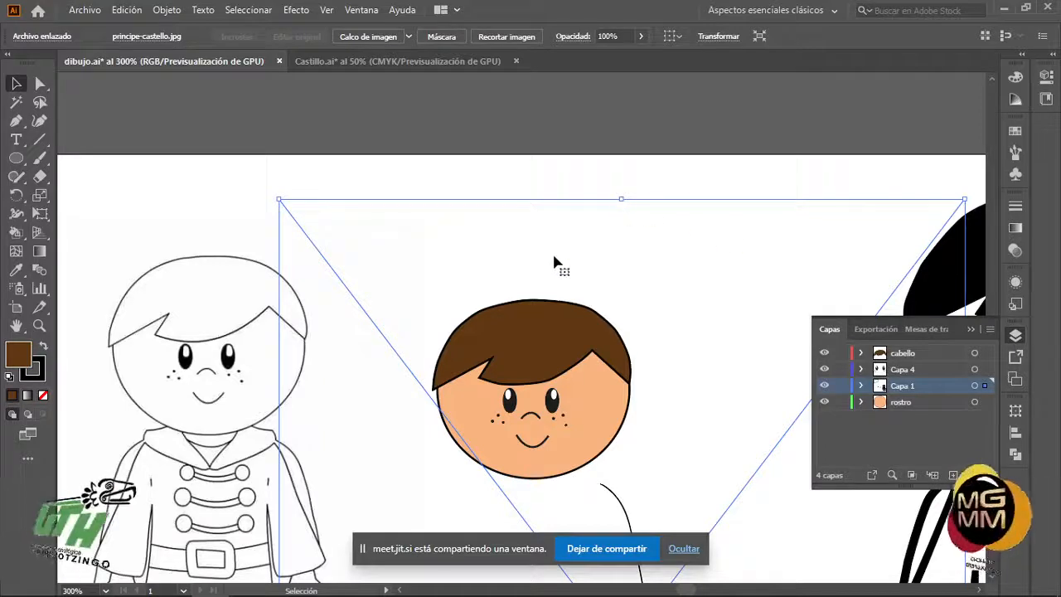
# - Draw a closed, smooth freeform shape with the Curvature tool on the empty canvas above the artboard, and deselect it
pyautogui.click(40, 122)
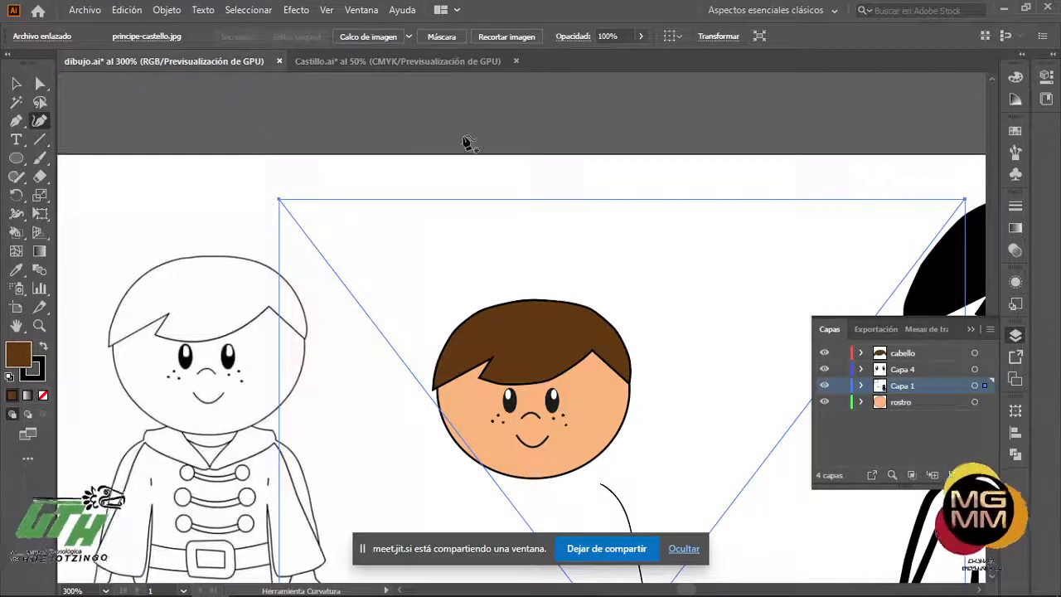
pyautogui.scroll(6, 464, 141)
pyautogui.click(388, 210)
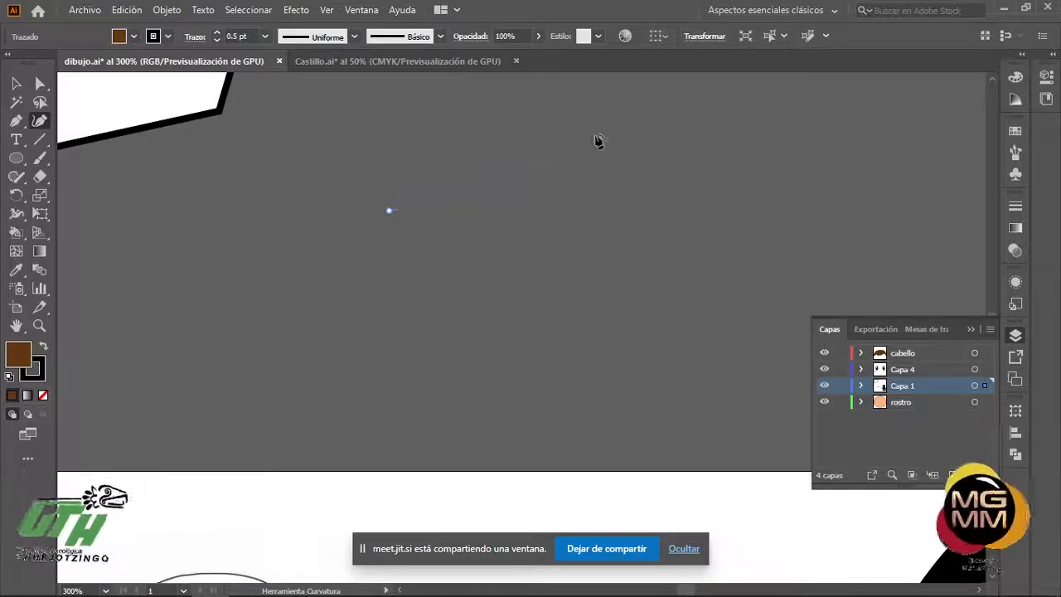
pyautogui.click(528, 200)
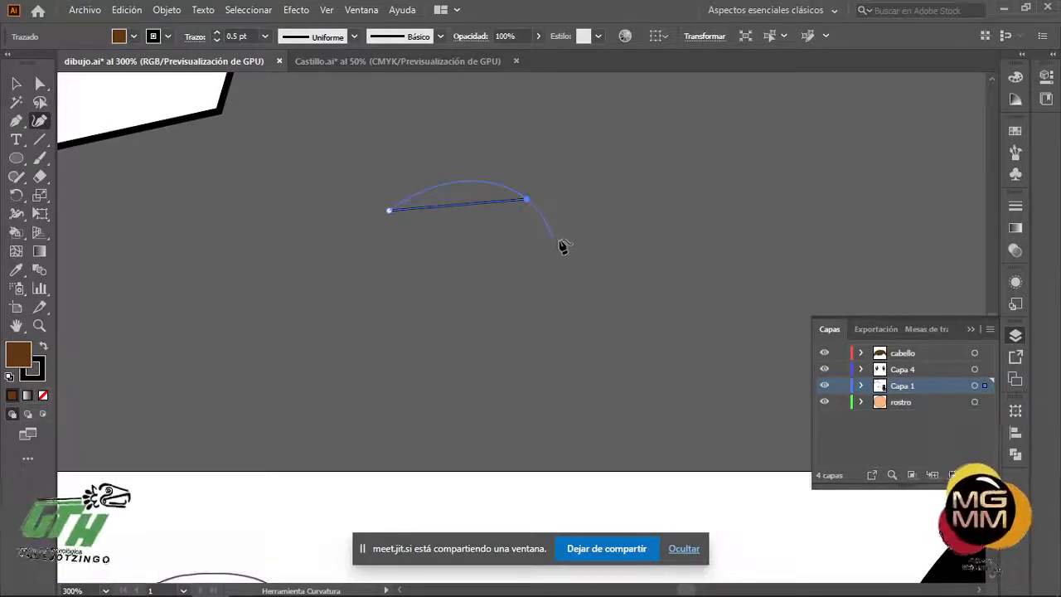
pyautogui.click(542, 246)
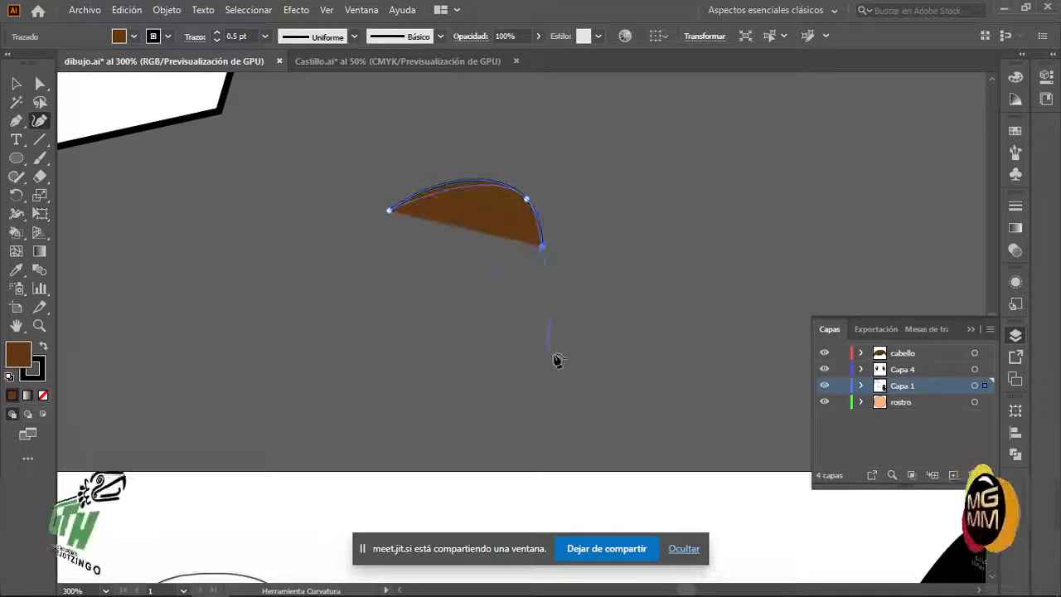
pyautogui.click(635, 277)
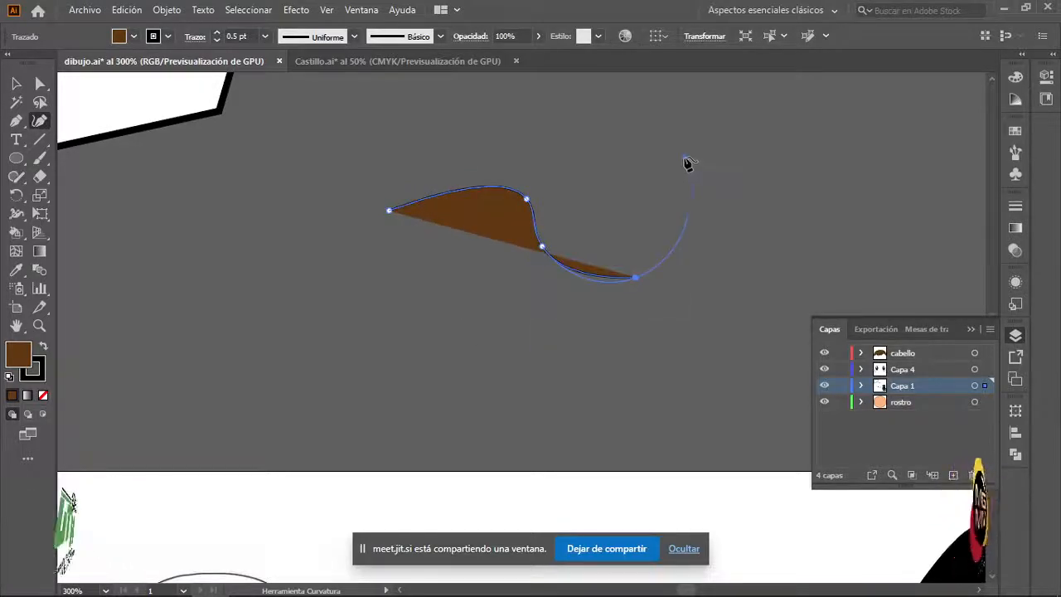
pyautogui.click(684, 156)
pyautogui.click(563, 116)
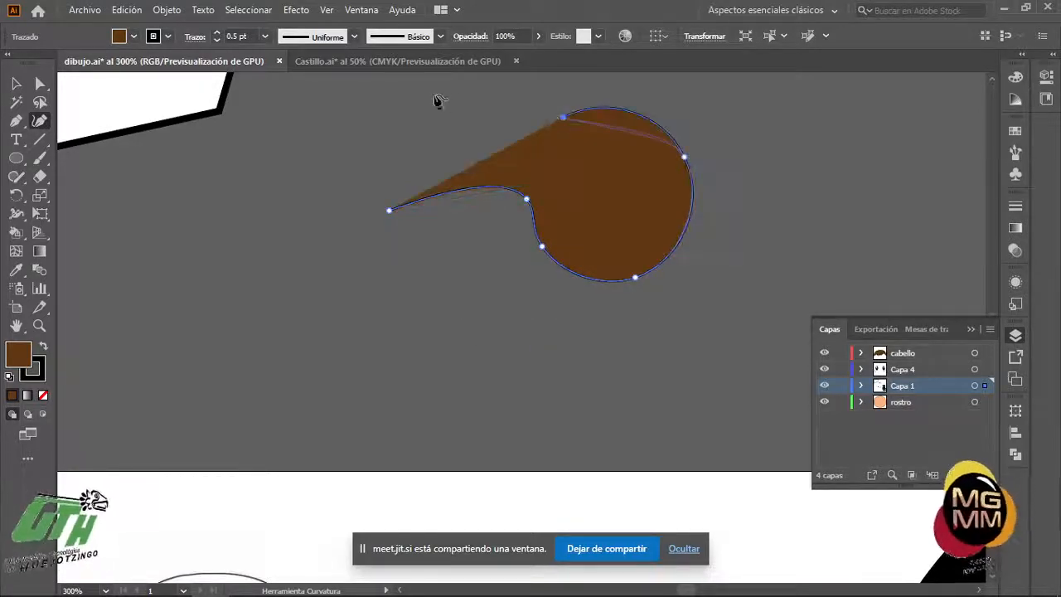
pyautogui.click(486, 147)
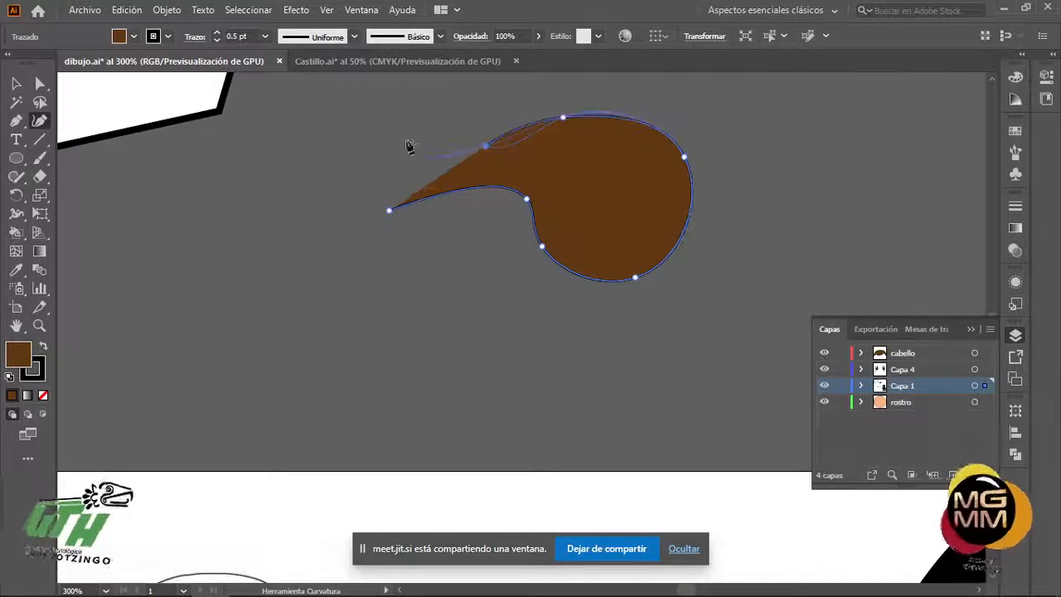
pyautogui.click(356, 126)
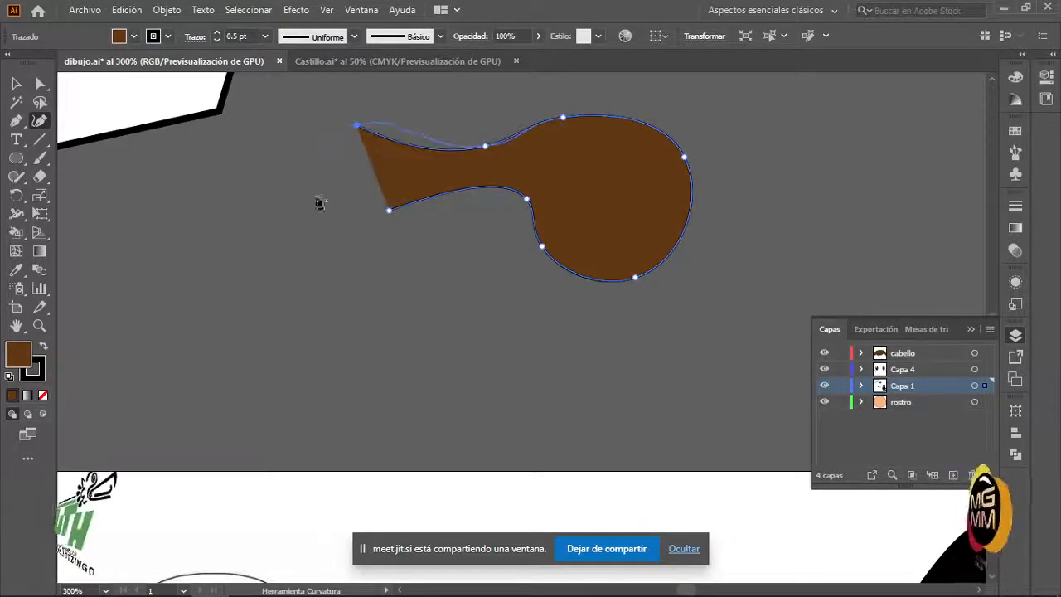
pyautogui.click(388, 212)
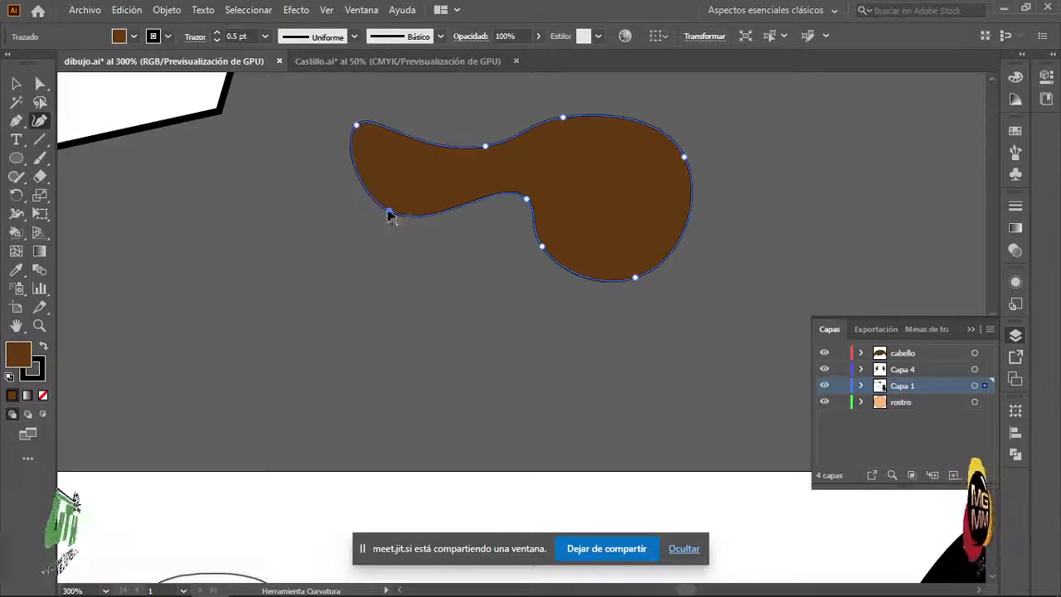
pyautogui.press('v')
pyautogui.click(461, 300)
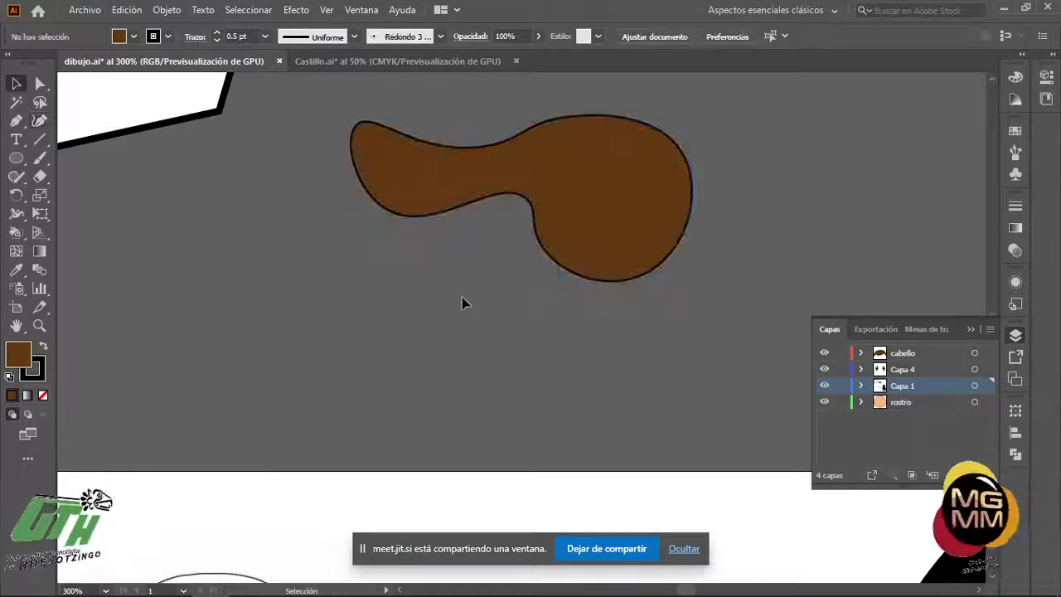
# - Draw a closed shape mixing straight and curved segments with the Pen tool below the smooth shape, and deselect it
pyautogui.click(663, 220)
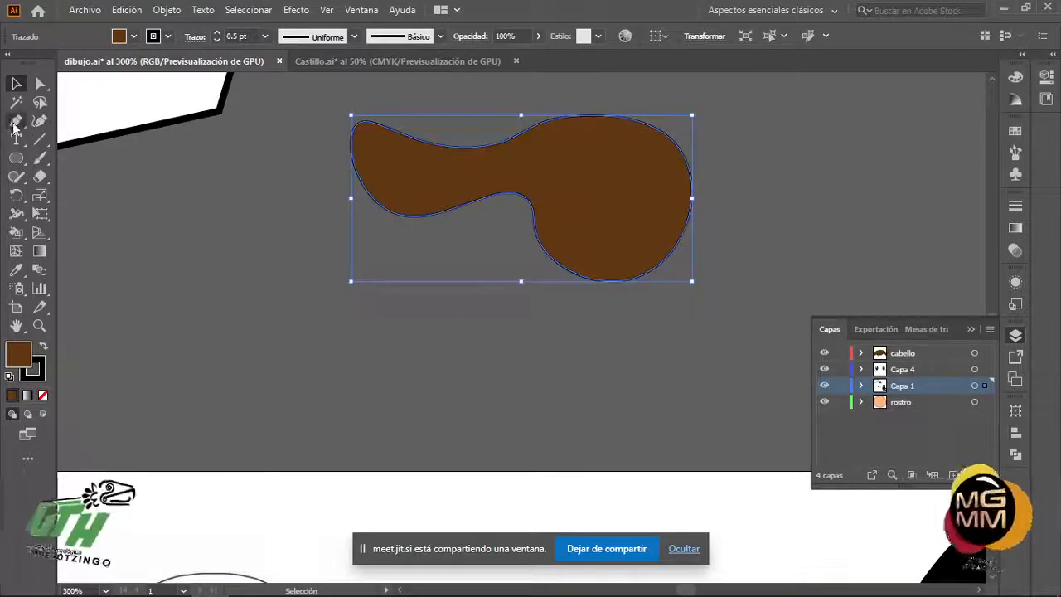
pyautogui.click(16, 121)
pyautogui.keyDown('ctrl'); pyautogui.click(323, 354); pyautogui.keyUp('ctrl')
pyautogui.moveTo(462, 308); pyautogui.dragTo(473, 312)
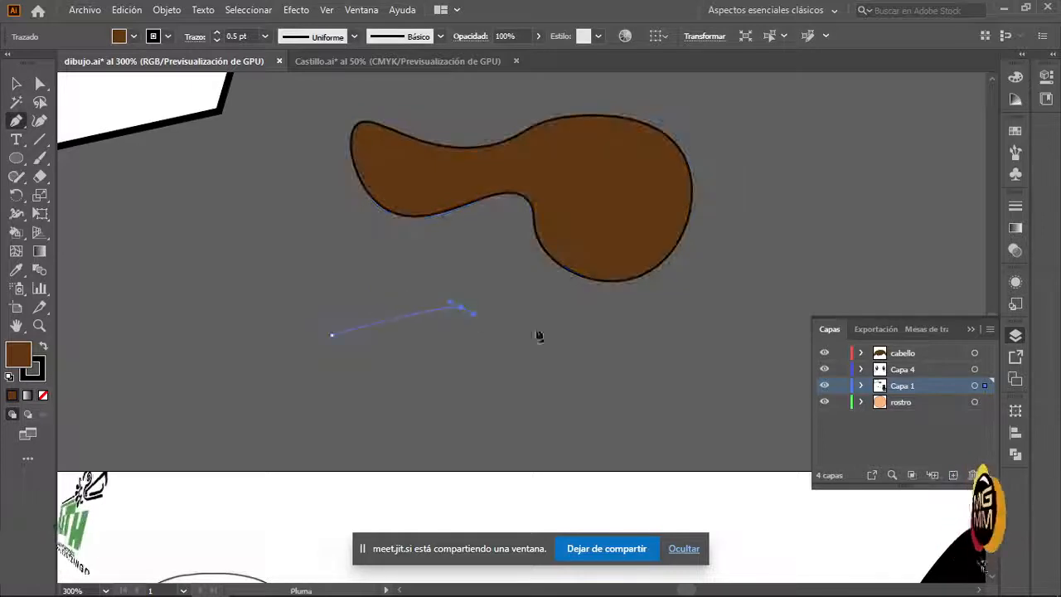
pyautogui.click(641, 358)
pyautogui.moveTo(627, 427); pyautogui.dragTo(612, 431)
pyautogui.moveTo(425, 456); pyautogui.dragTo(367, 448)
pyautogui.click(274, 405)
pyautogui.click(230, 285)
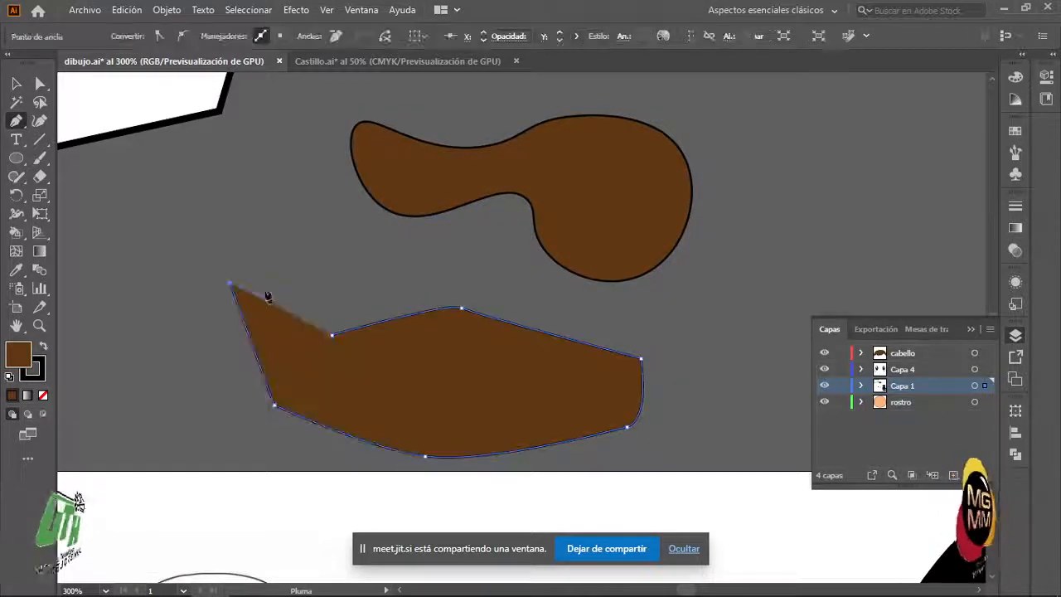
pyautogui.click(332, 335)
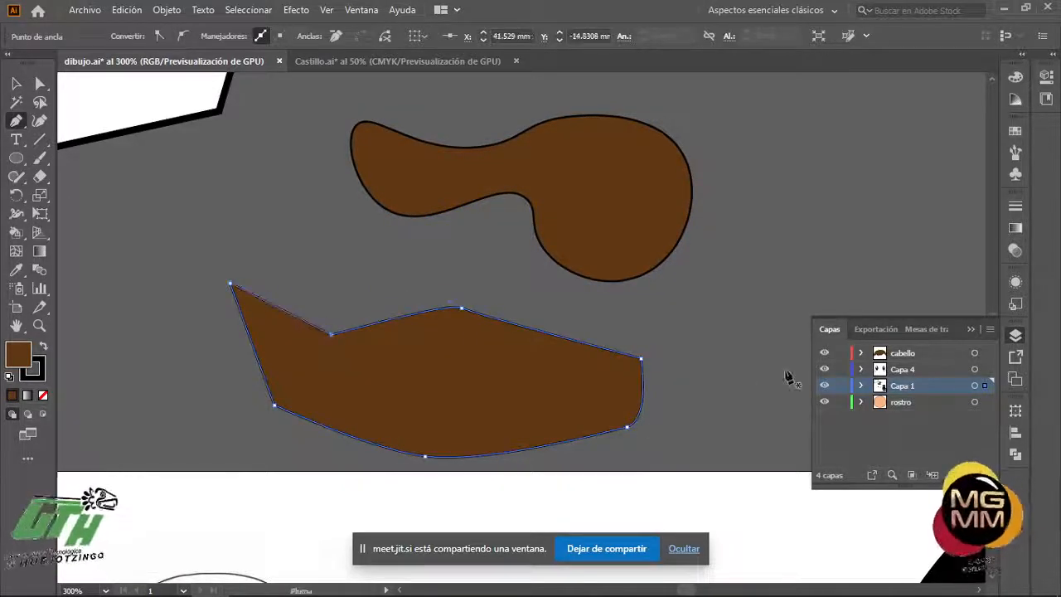
pyautogui.press('v')
pyautogui.click(750, 340)
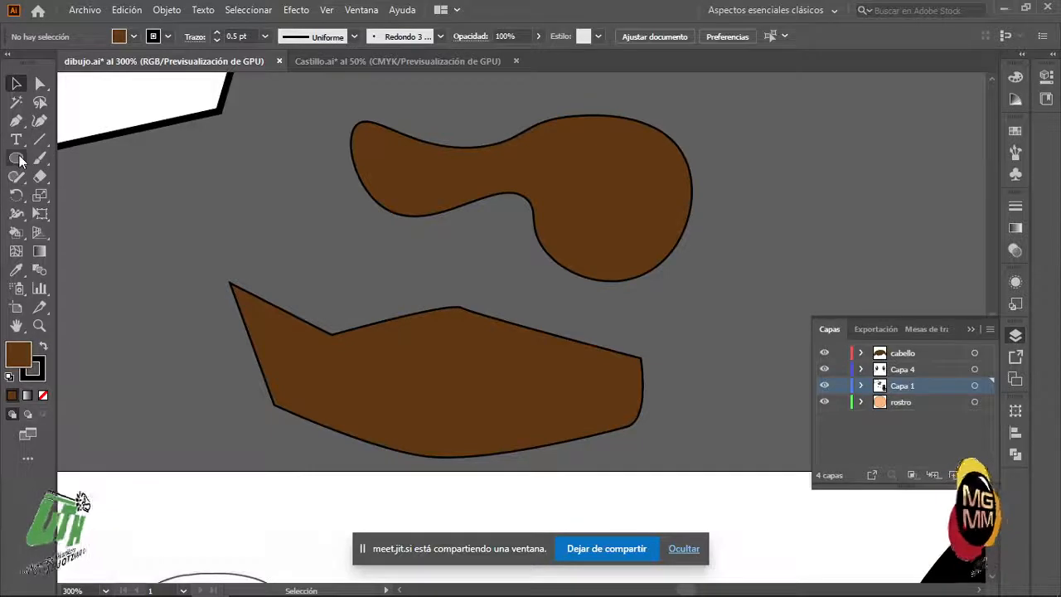
# - Examine the prince sketch's clothing and boots, trying out the Rounded Rectangle and Pen tools as options for tracing them
pyautogui.moveTo(20, 161); pyautogui.dragTo(83, 175)
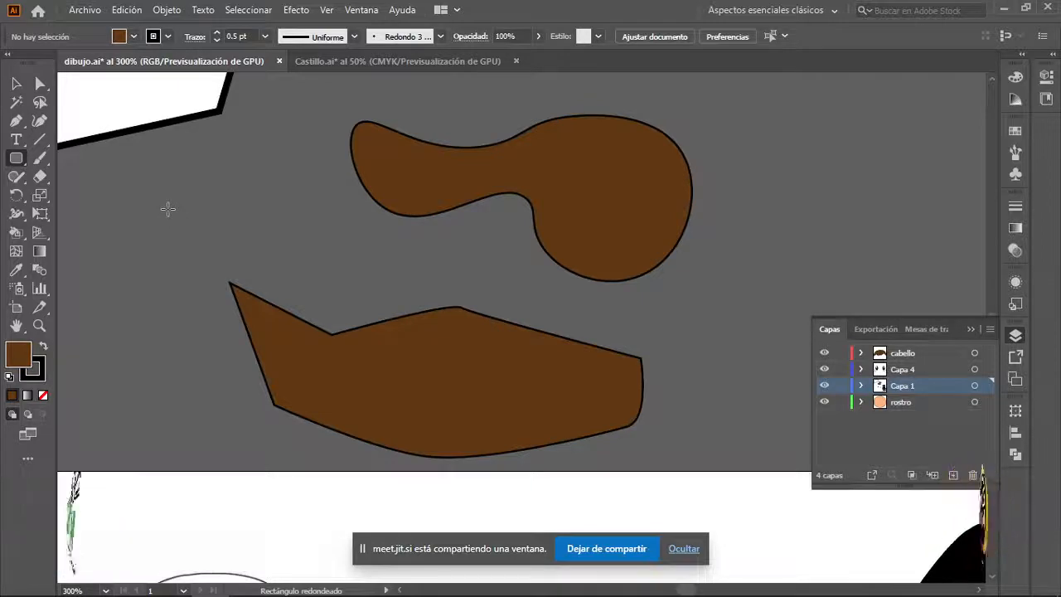
pyautogui.scroll(-4, 382, 319)
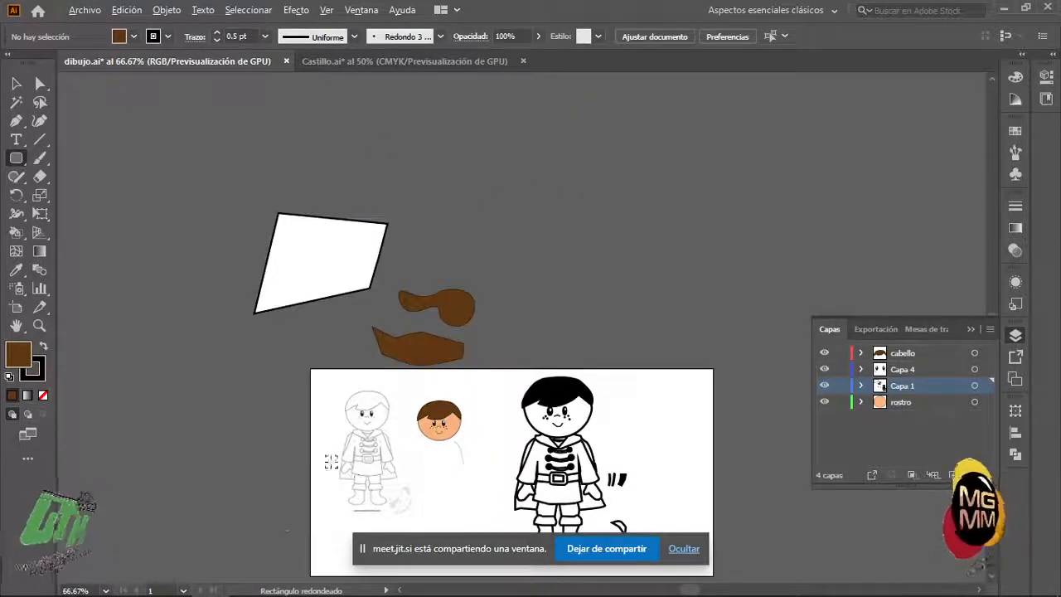
pyautogui.scroll(3, 332, 462)
pyautogui.scroll(1, 383, 475)
pyautogui.scroll(-4, 389, 475)
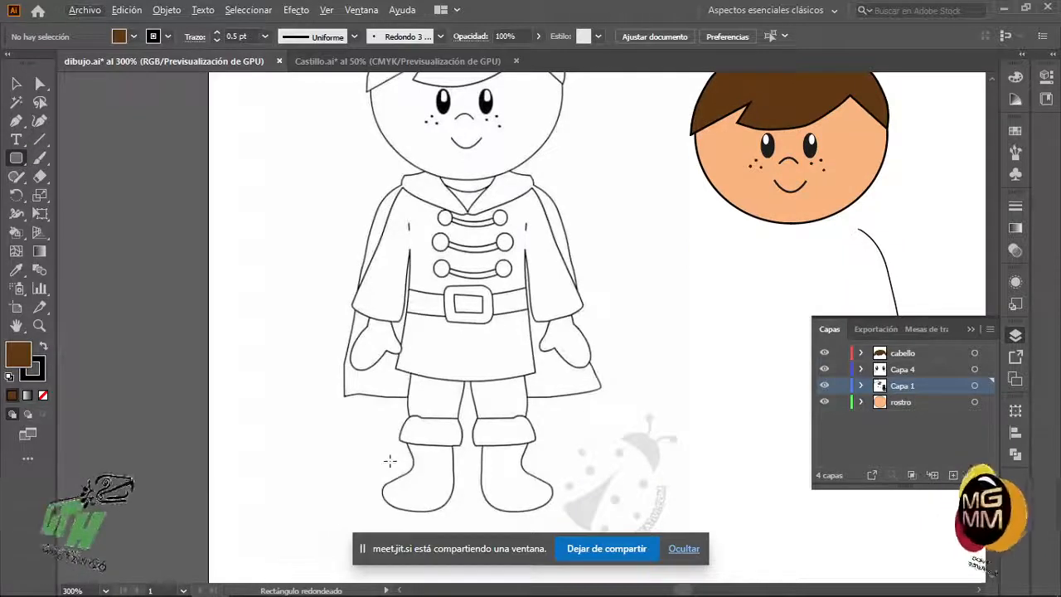
pyautogui.scroll(-1, 389, 461)
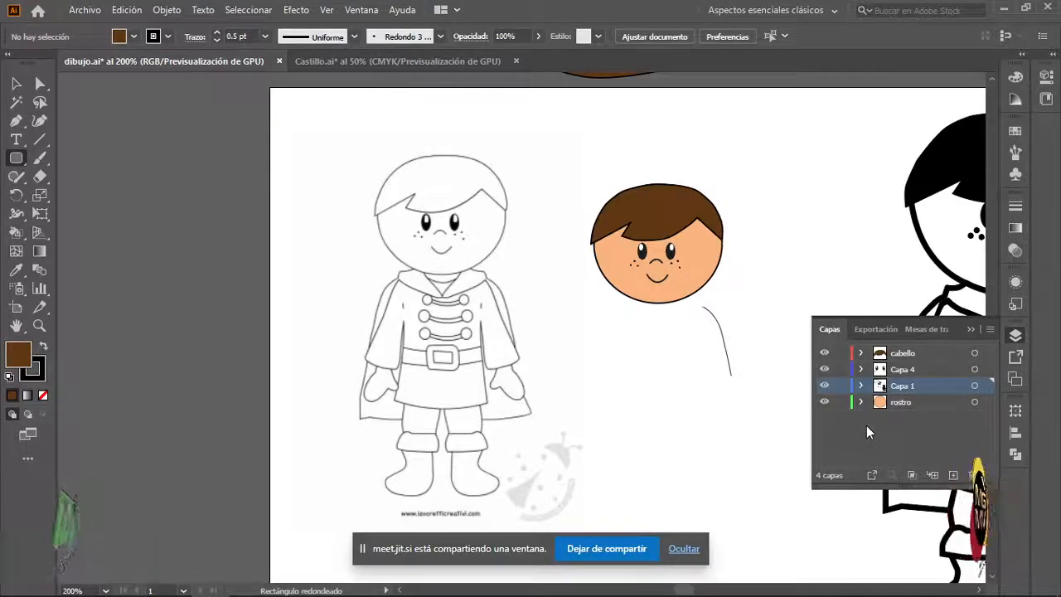
pyautogui.click(16, 120)
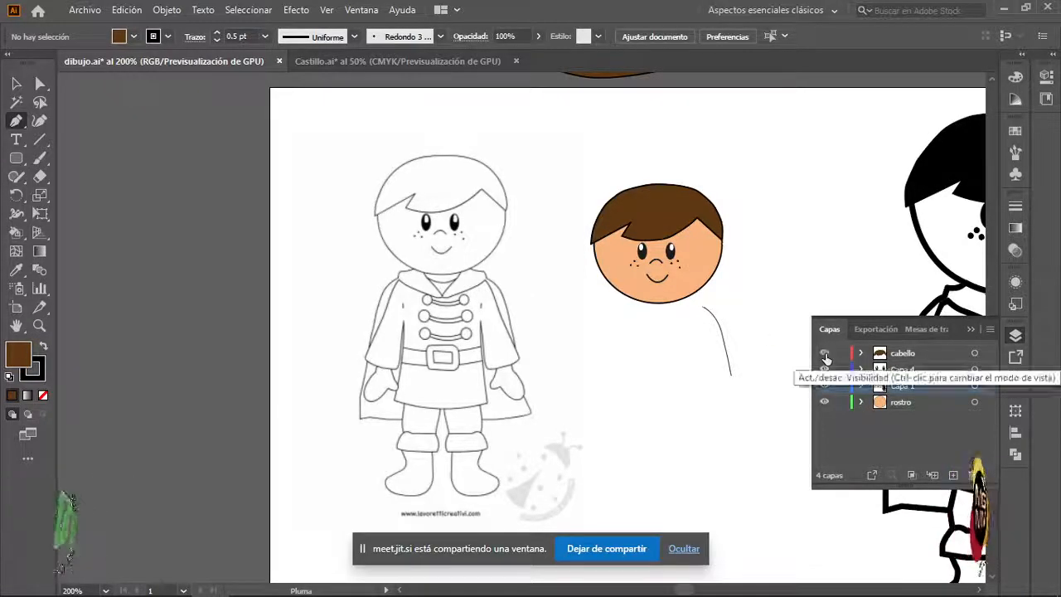
# - Hide the cabello, Capa 4 and Capa 1 layers and show them again to check what each contains
pyautogui.click(823, 353)
pyautogui.click(824, 369)
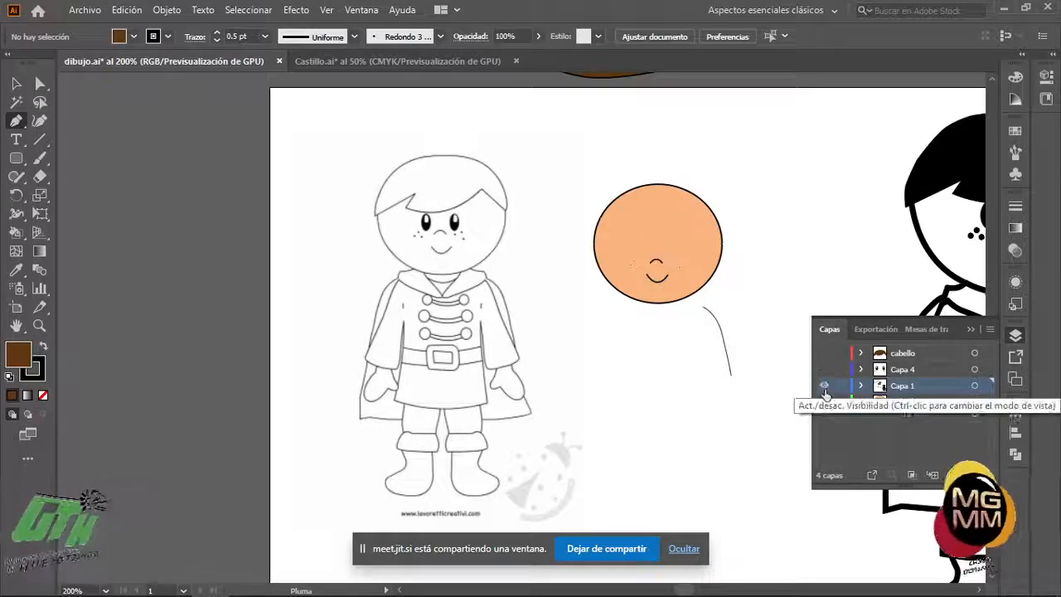
pyautogui.click(824, 386)
pyautogui.click(823, 385)
pyautogui.click(824, 368)
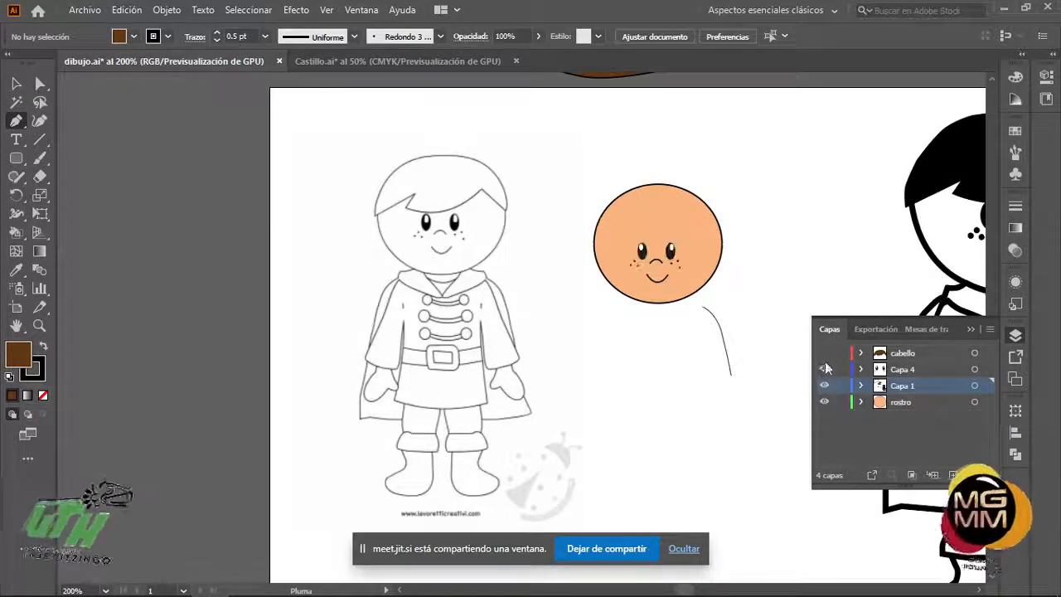
pyautogui.click(824, 353)
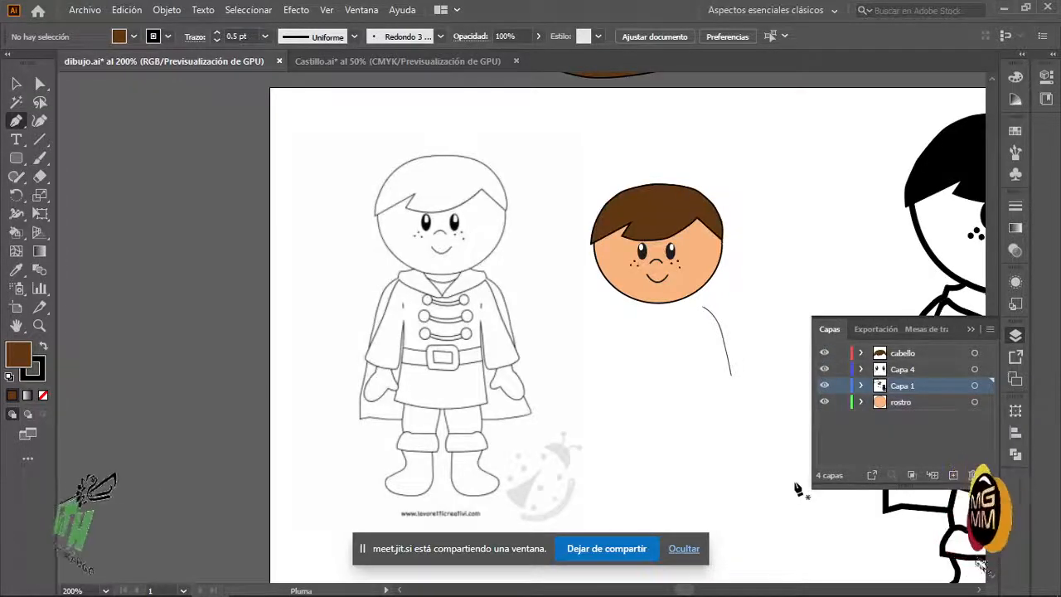
# - Switch to the Castillo.ai drawing, hide its six layers one after another, and show them all again to check what each contains
pyautogui.click(432, 64)
pyautogui.click(824, 353)
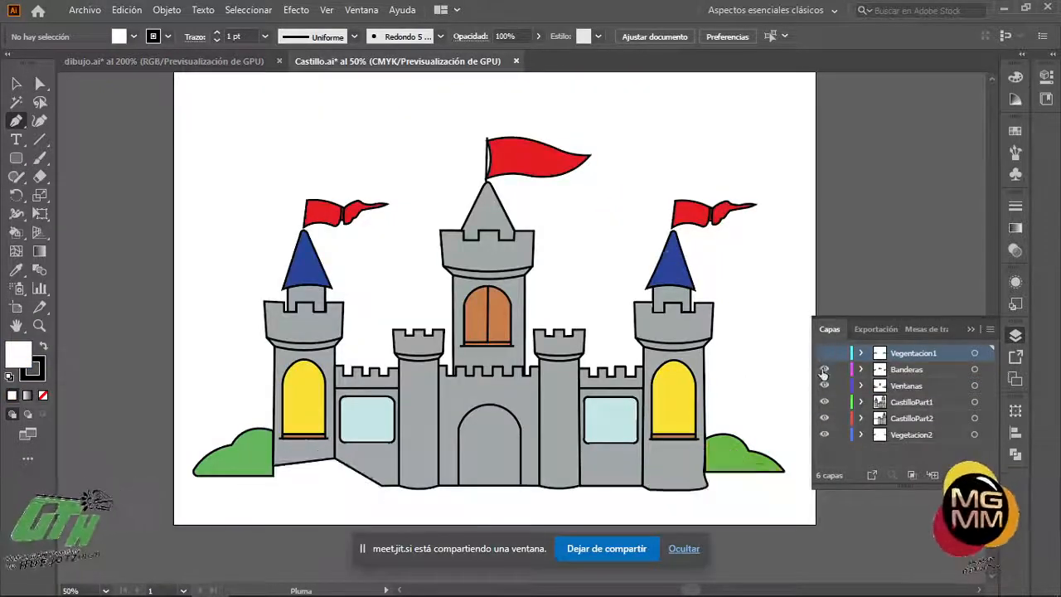
pyautogui.click(823, 368)
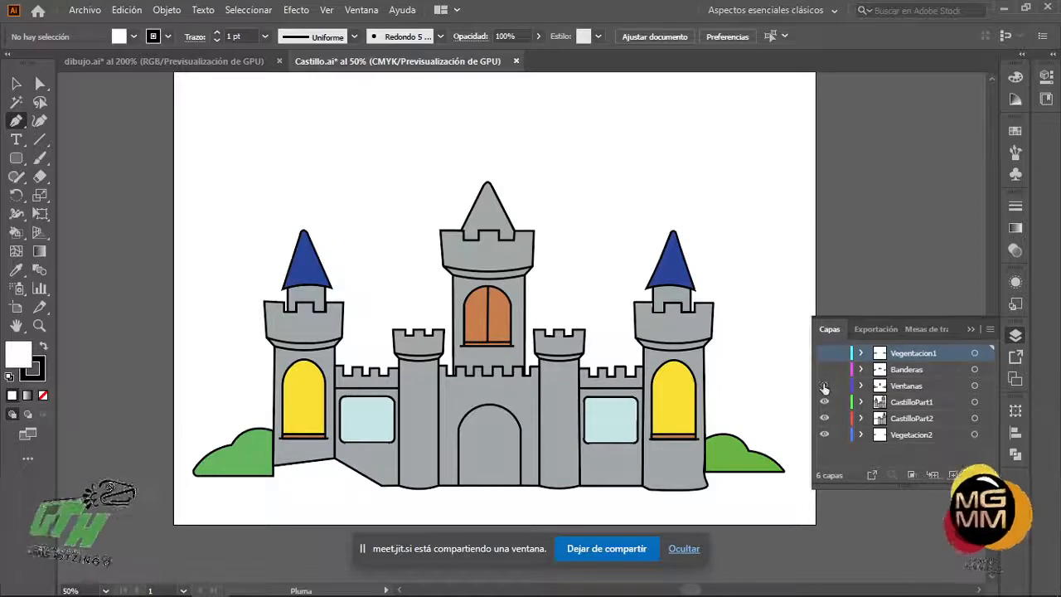
pyautogui.click(823, 385)
pyautogui.click(823, 401)
pyautogui.click(824, 417)
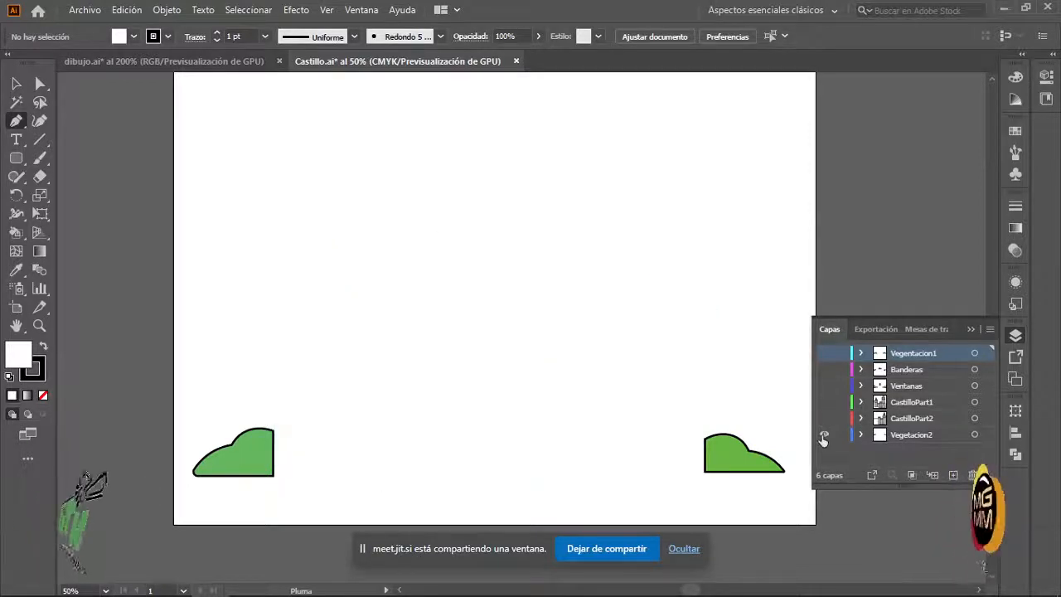
pyautogui.click(823, 435)
pyautogui.click(823, 435)
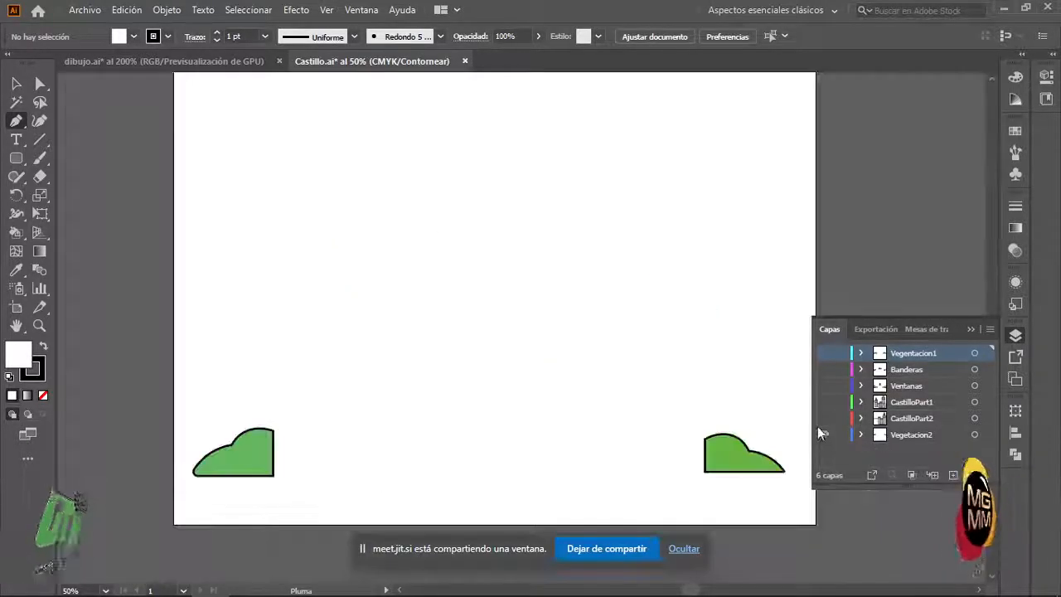
pyautogui.moveTo(818, 432); pyautogui.dragTo(826, 382)
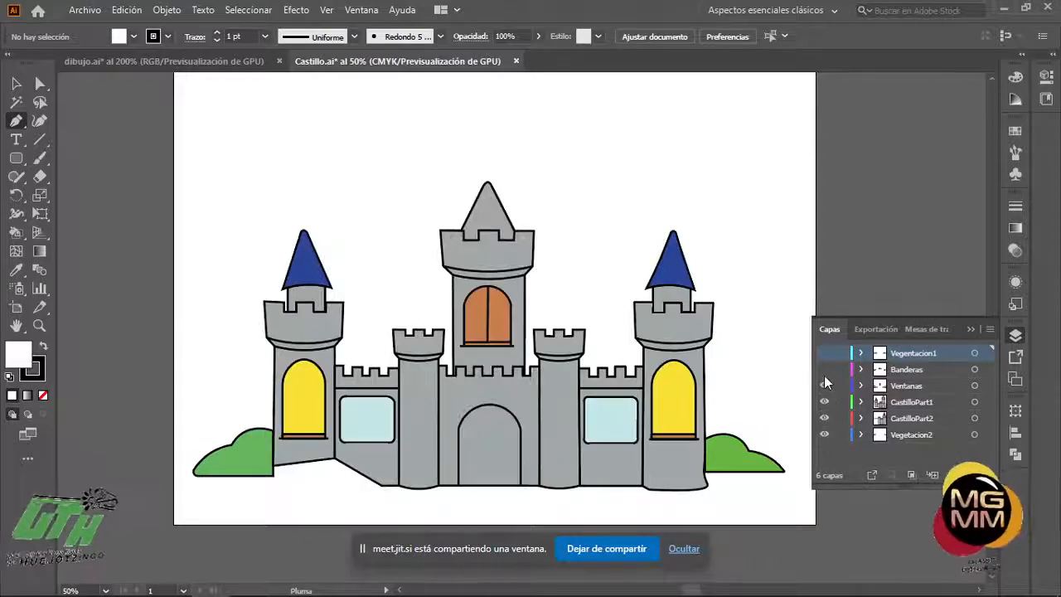
pyautogui.click(819, 355)
pyautogui.click(821, 369)
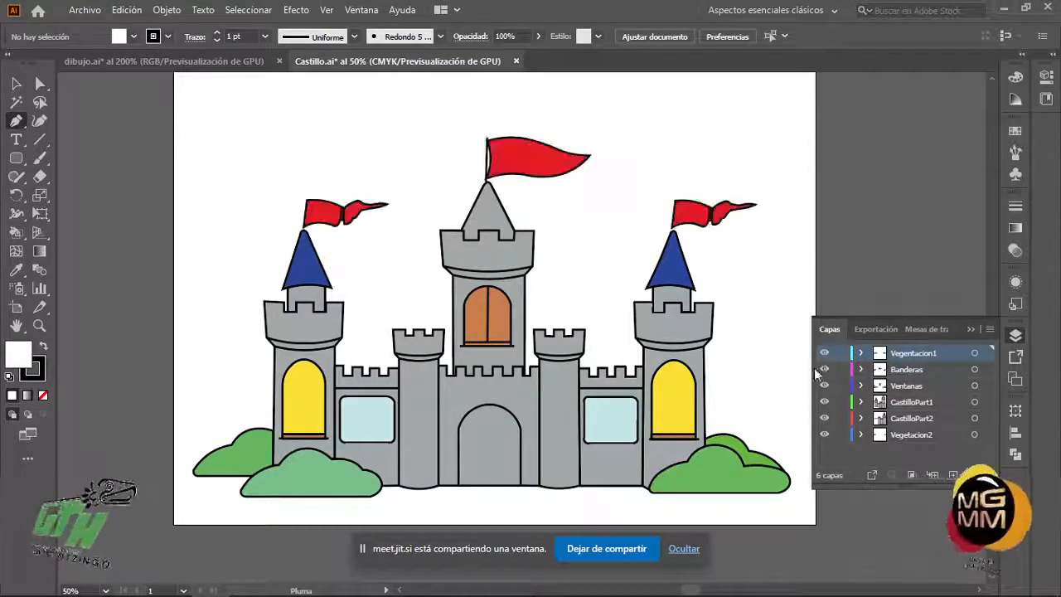
# - Return to dibujo.ai and hide the cabello and Capa 4 layers, and show them again to compare the head's parts
pyautogui.click(232, 62)
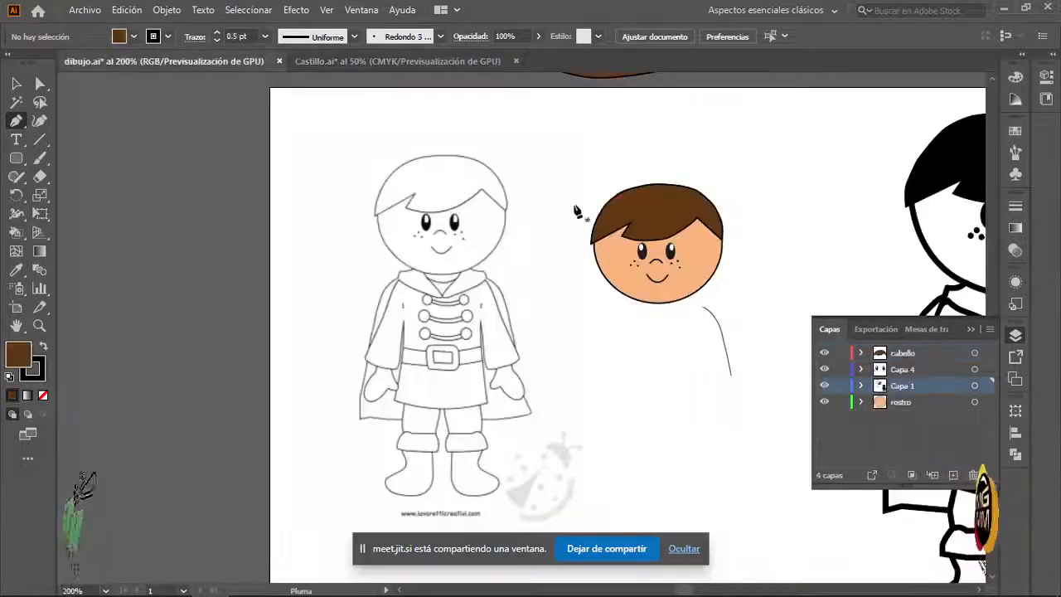
pyautogui.click(824, 352)
pyautogui.click(824, 370)
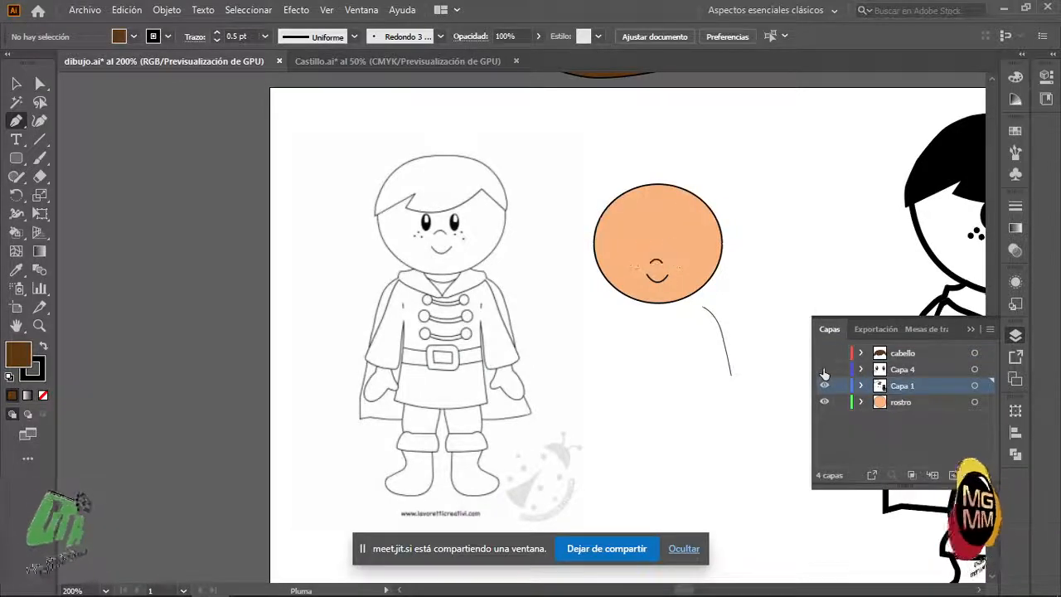
pyautogui.click(824, 352)
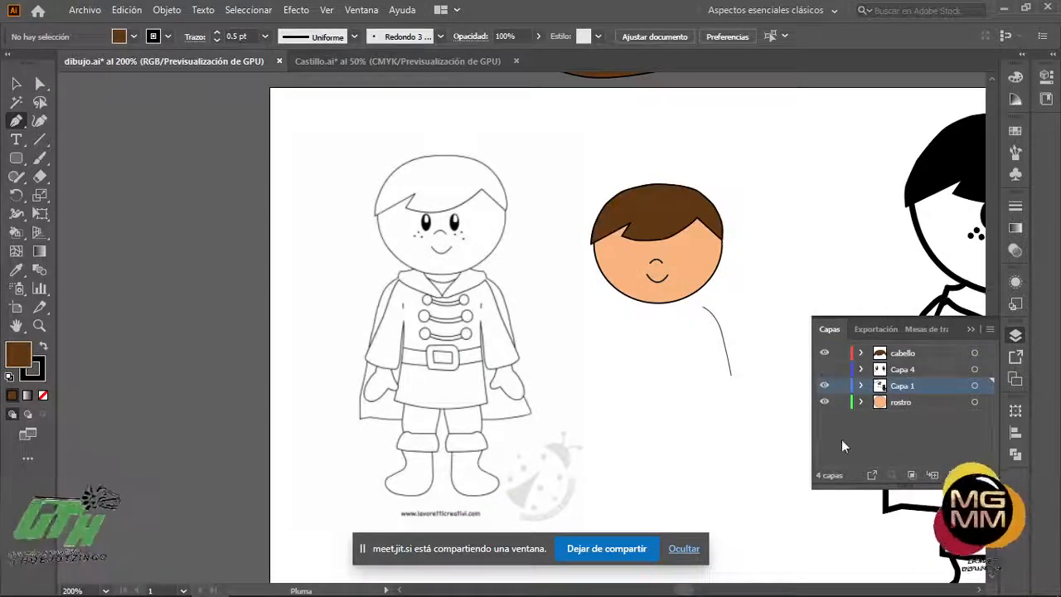
pyautogui.click(824, 368)
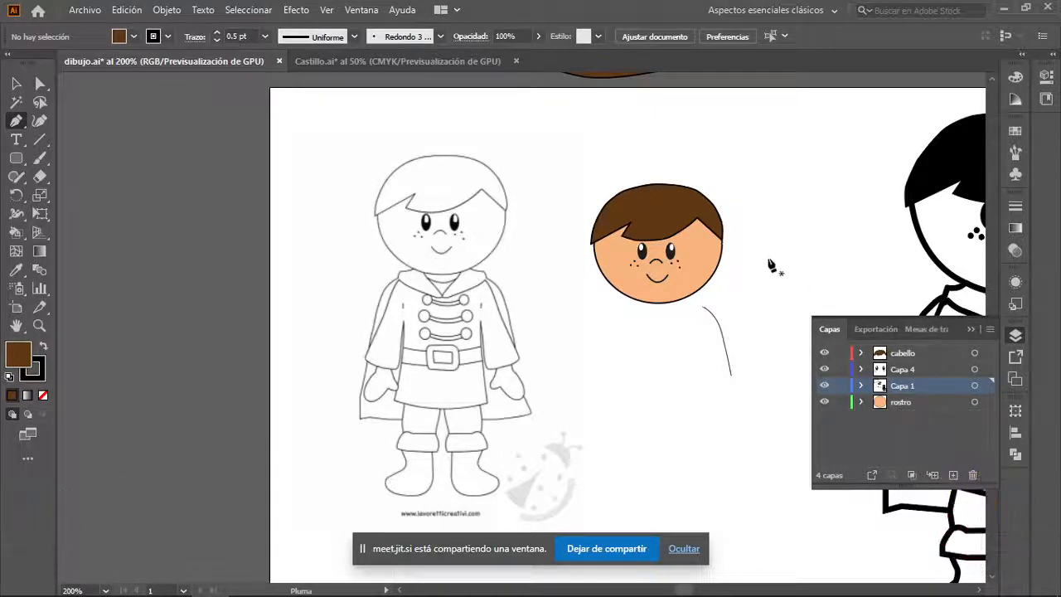
# - Cut the brown hair shape out of the cabello layer and paste it in place on the rostro layer
pyautogui.click(924, 353)
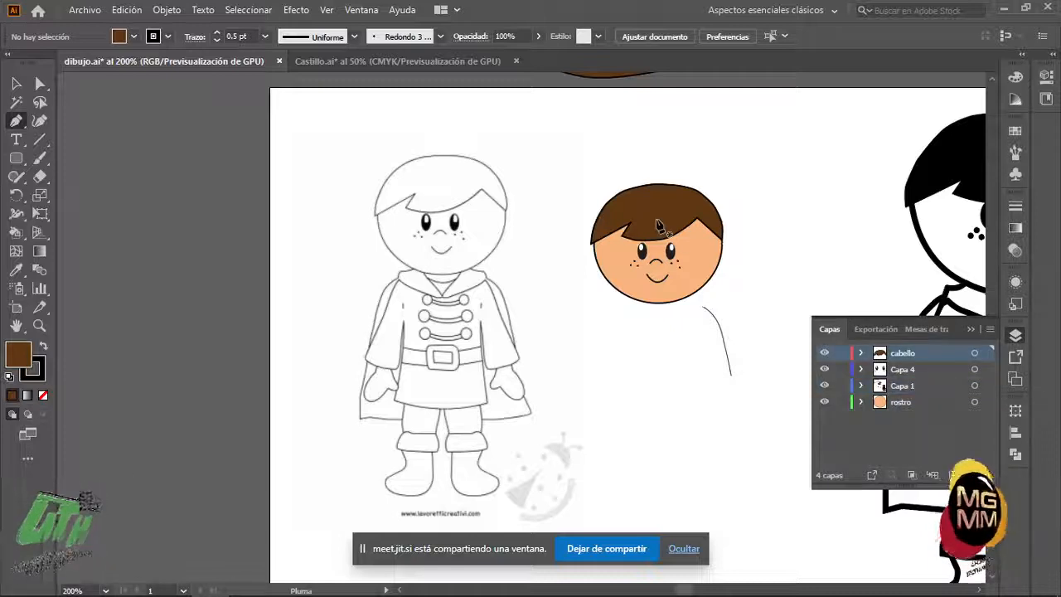
pyautogui.press('v')
pyautogui.click(657, 225)
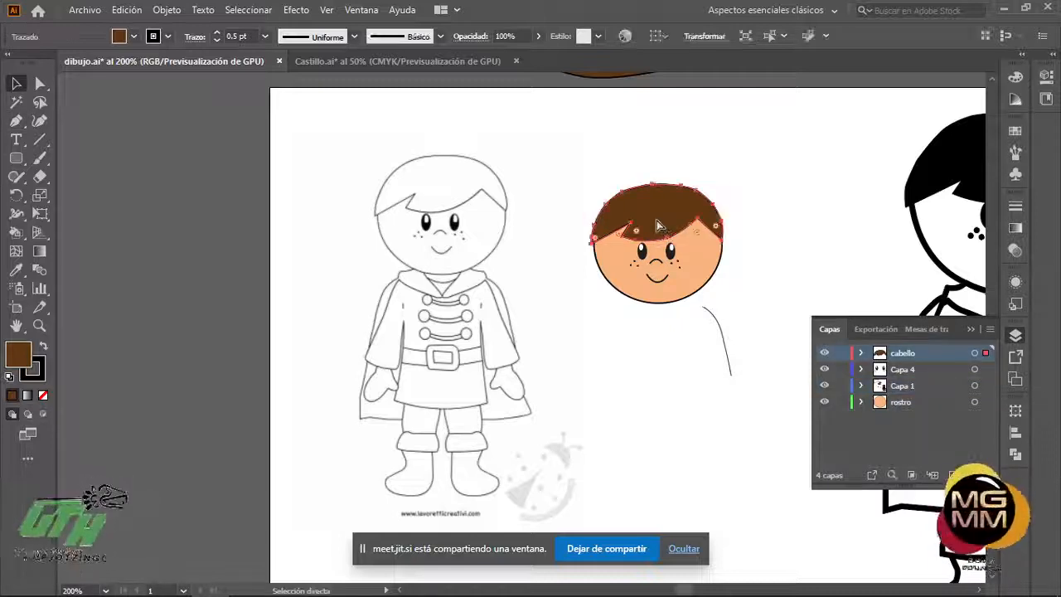
pyautogui.press('Delete')
pyautogui.click(914, 401)
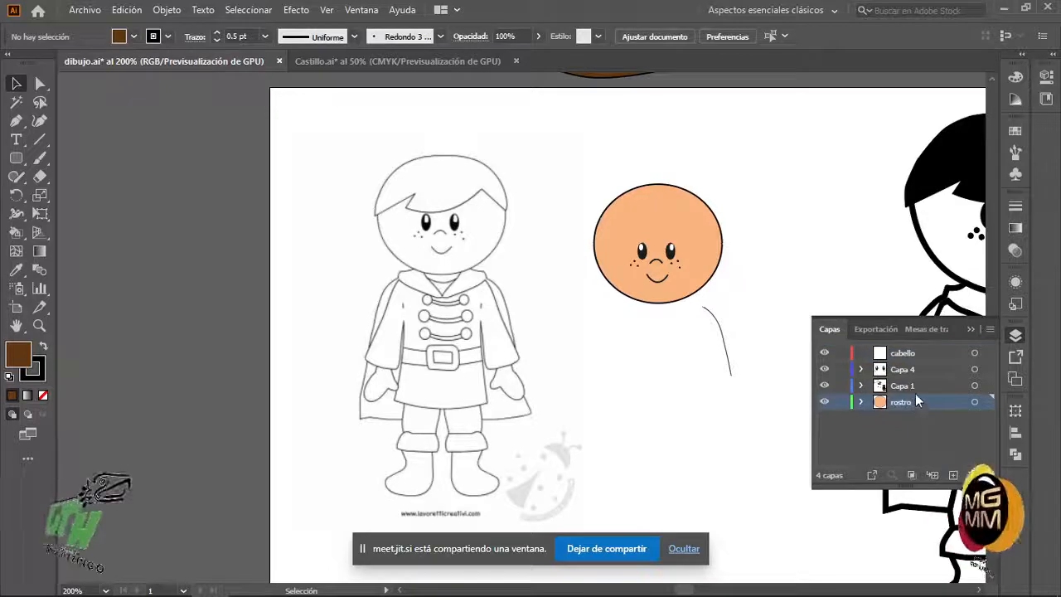
pyautogui.hotkey('ctrl', 'f')
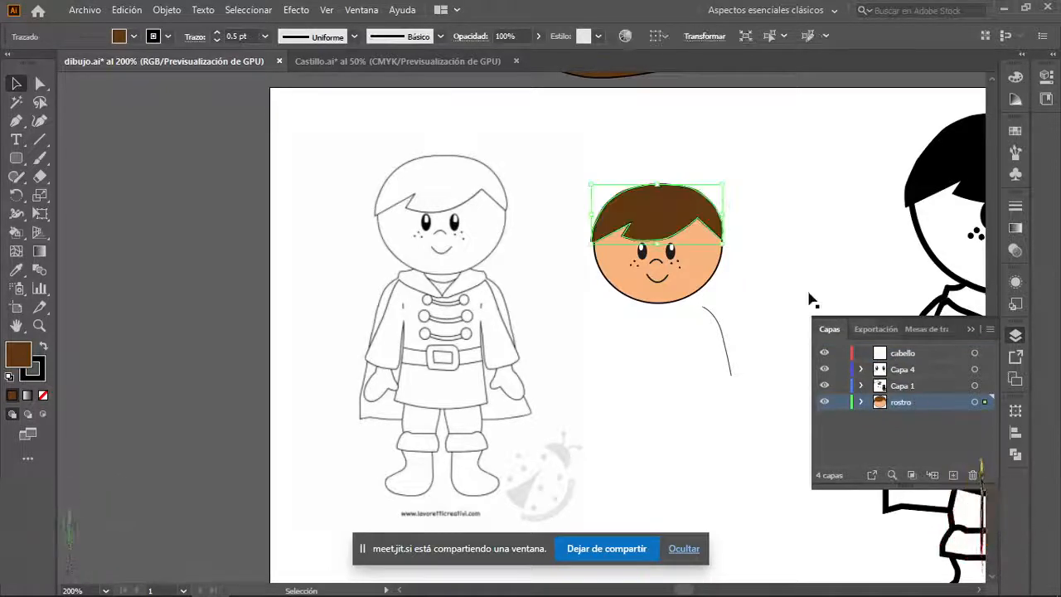
# - Move the linked principe-castello.jpg image from around the colored head toward the far side of the prince sketch, and deselect it
pyautogui.click(783, 282)
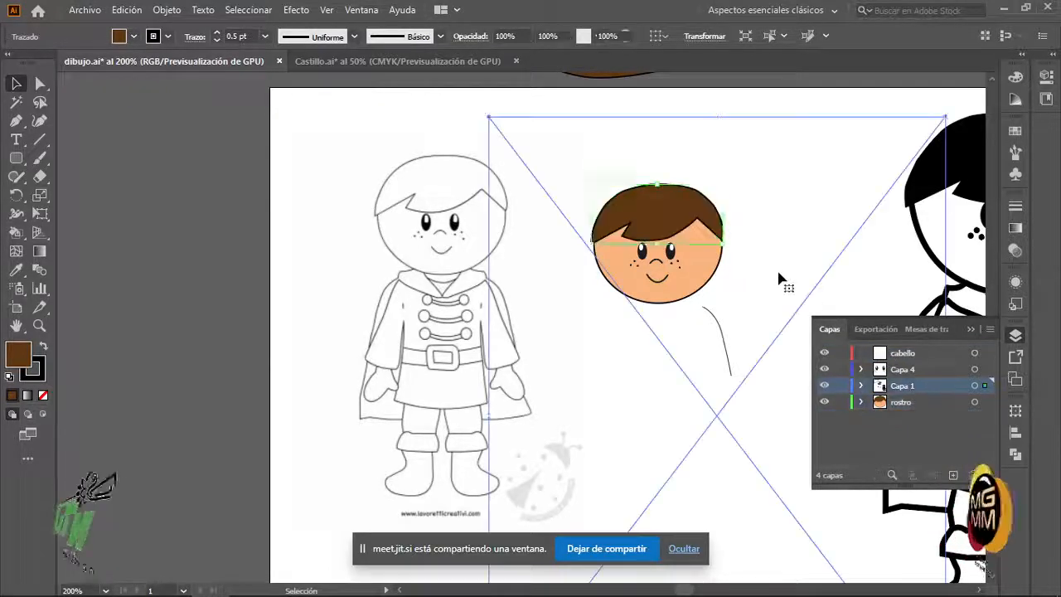
pyautogui.click(904, 368)
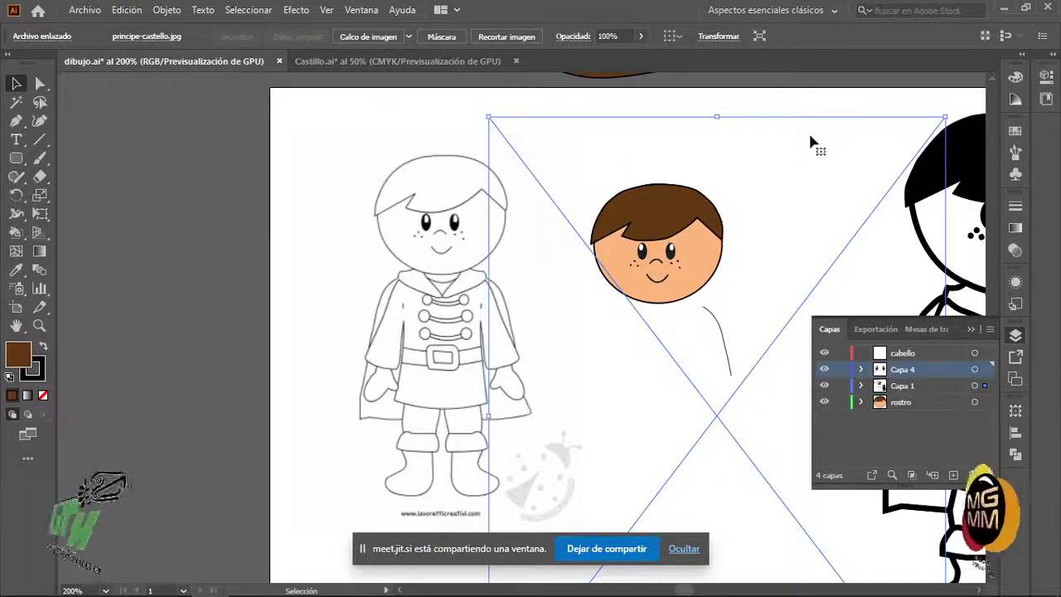
pyautogui.moveTo(795, 183); pyautogui.dragTo(346, 182)
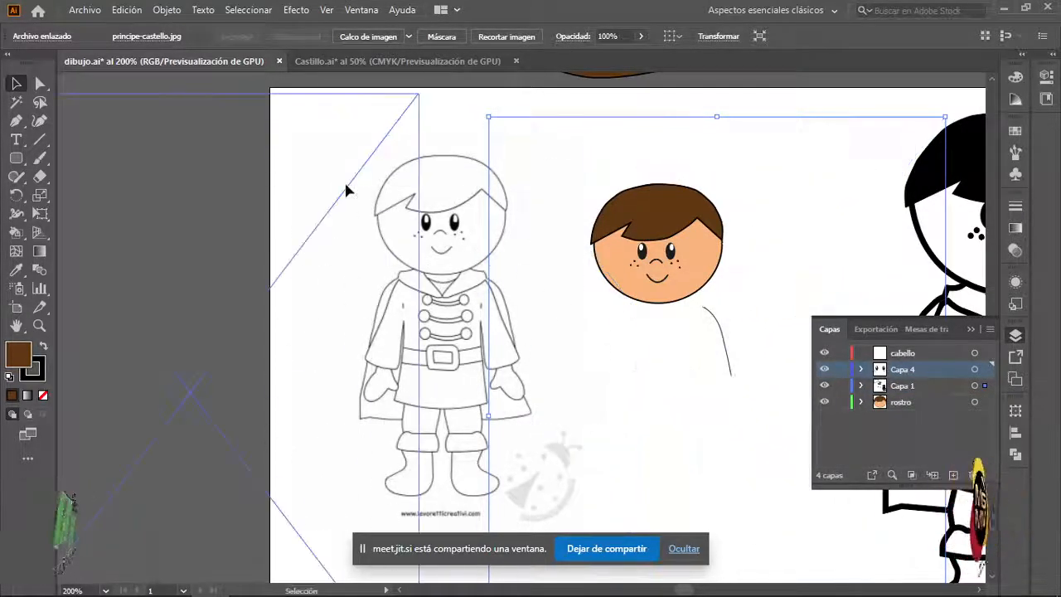
pyautogui.click(354, 179)
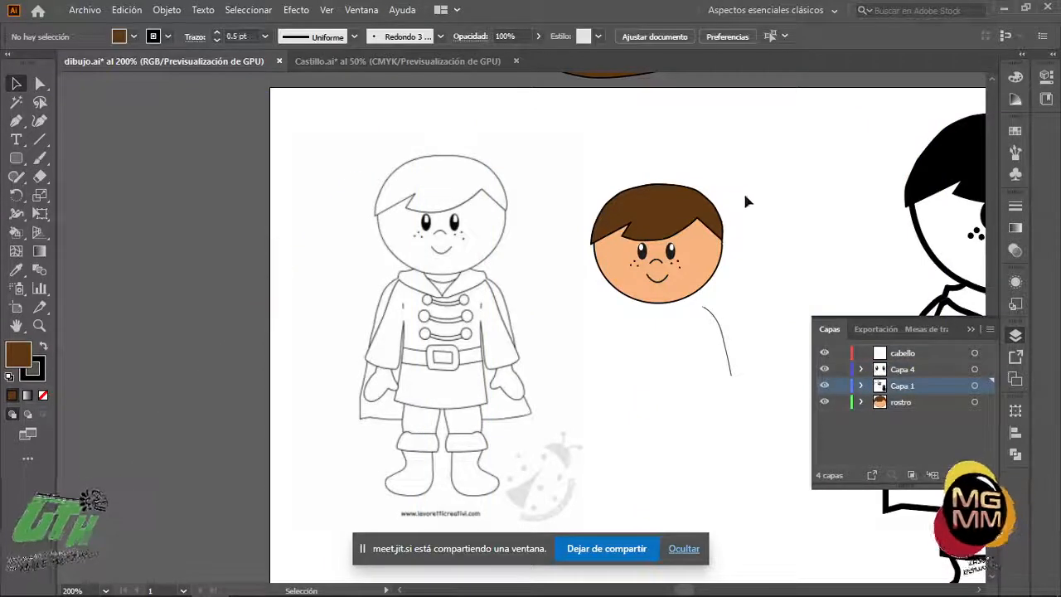
# - Select both eyes and the three freckles on the right cheek of the colored head
pyautogui.scroll(3, 643, 254)
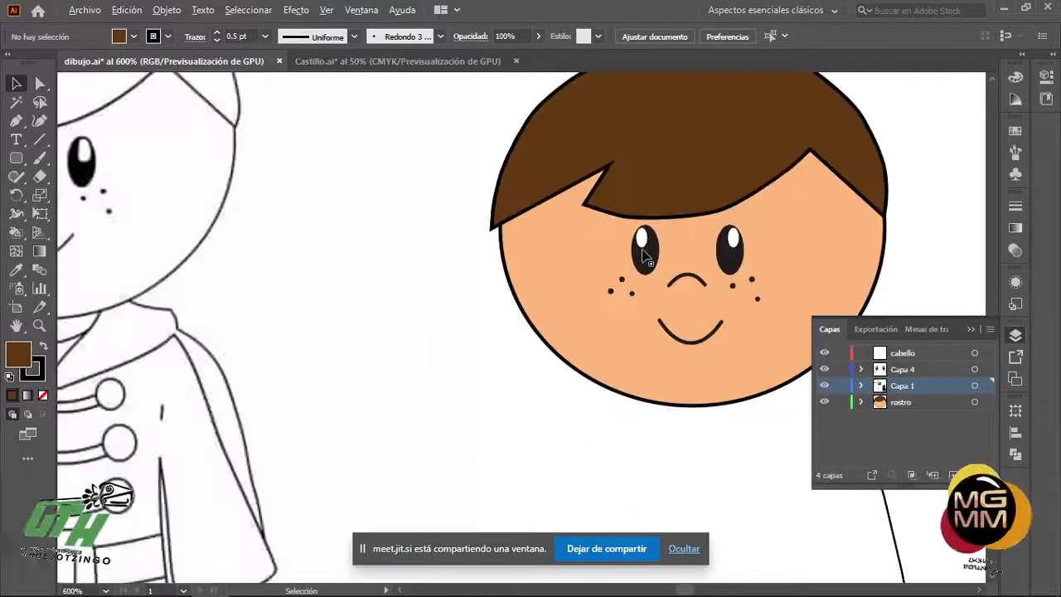
pyautogui.click(643, 251)
pyautogui.keyDown('shift'); pyautogui.click(722, 260); pyautogui.keyUp('shift')
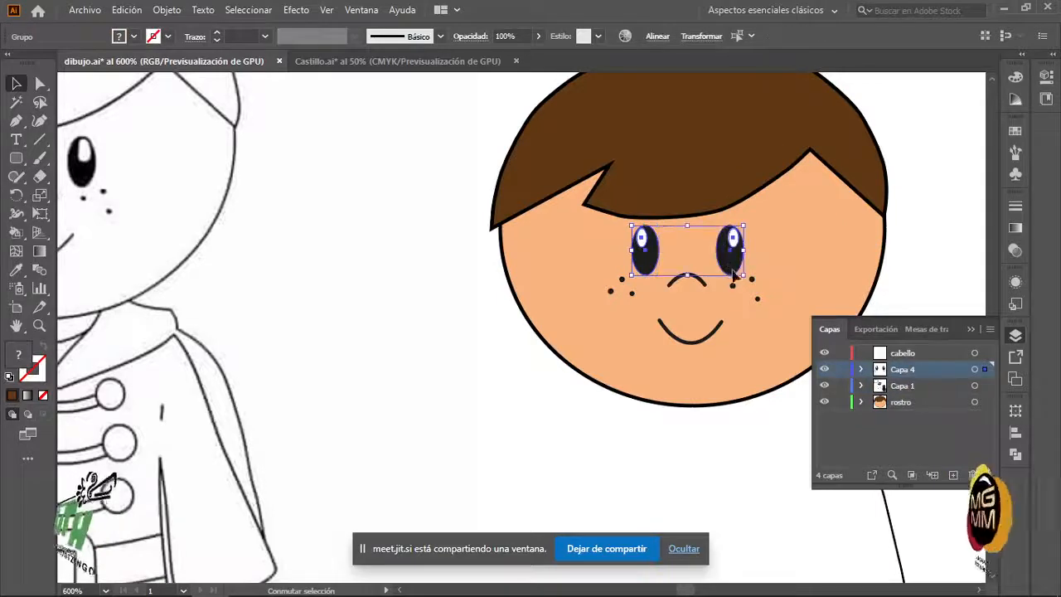
pyautogui.keyDown('shift'); pyautogui.click(734, 285); pyautogui.keyUp('shift')
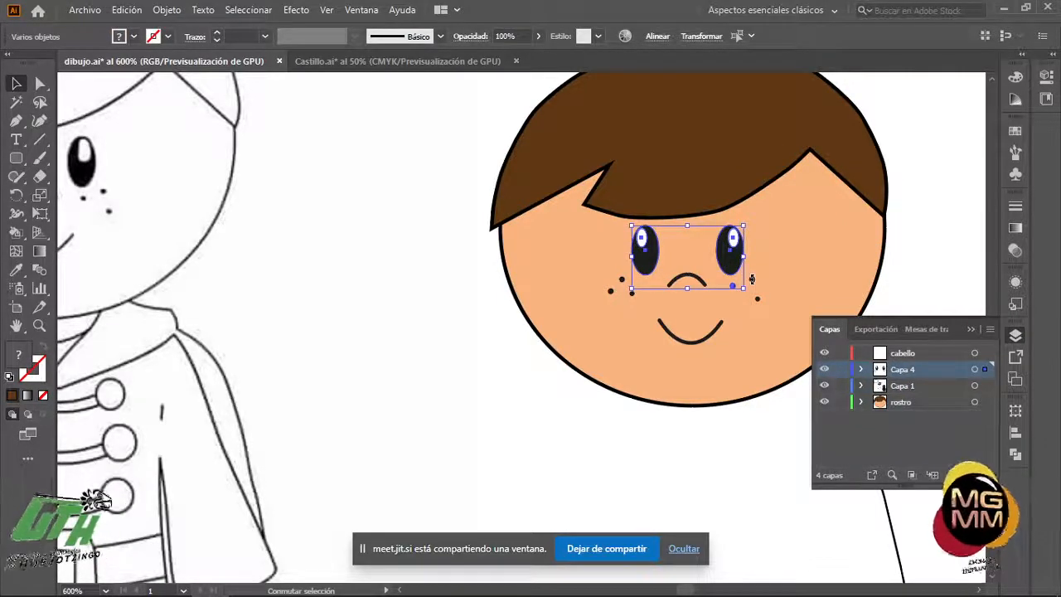
pyautogui.scroll(2, 751, 278)
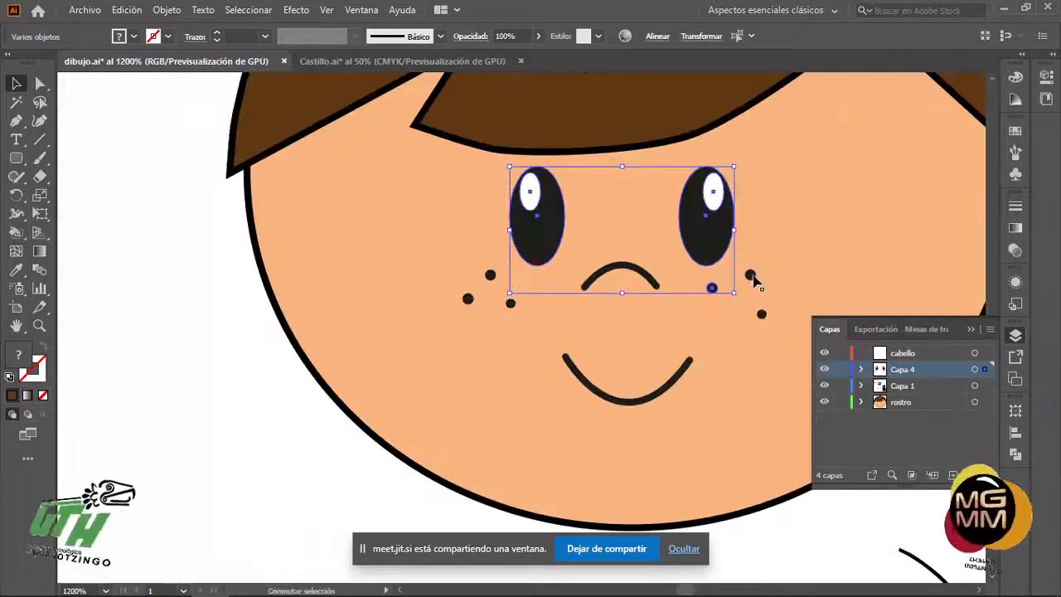
pyautogui.keyDown('shift'); pyautogui.click(752, 279); pyautogui.keyUp('shift')
pyautogui.keyDown('shift'); pyautogui.click(762, 315); pyautogui.keyUp('shift')
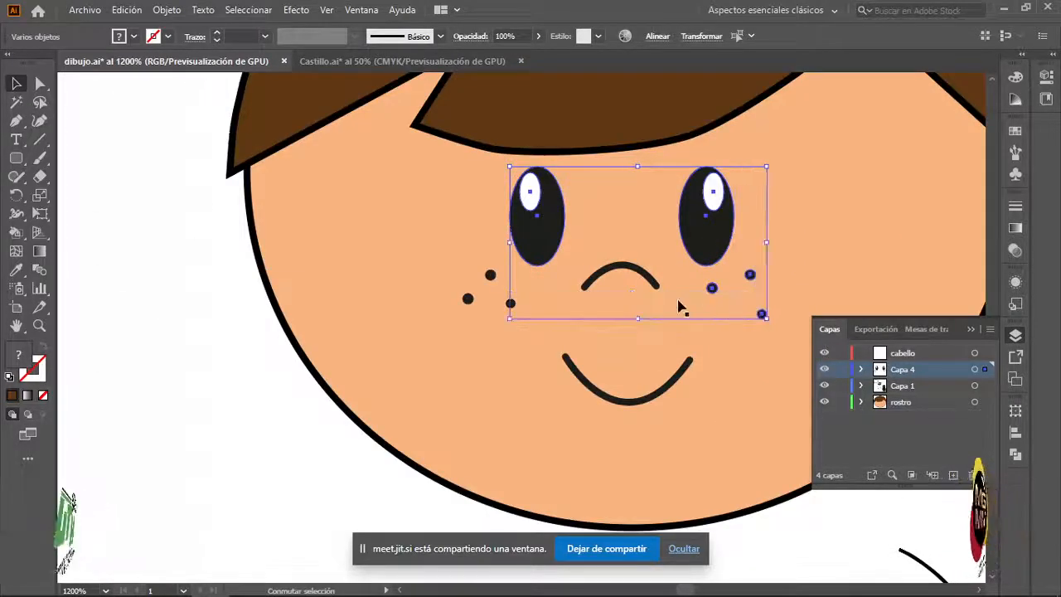
# - Add the nose, the three left-cheek freckles and the smile to the selection, and group all the facial features
pyautogui.keyDown('shift'); pyautogui.click(599, 284); pyautogui.keyUp('shift')
pyautogui.keyDown('shift'); pyautogui.click(600, 281); pyautogui.keyUp('shift')
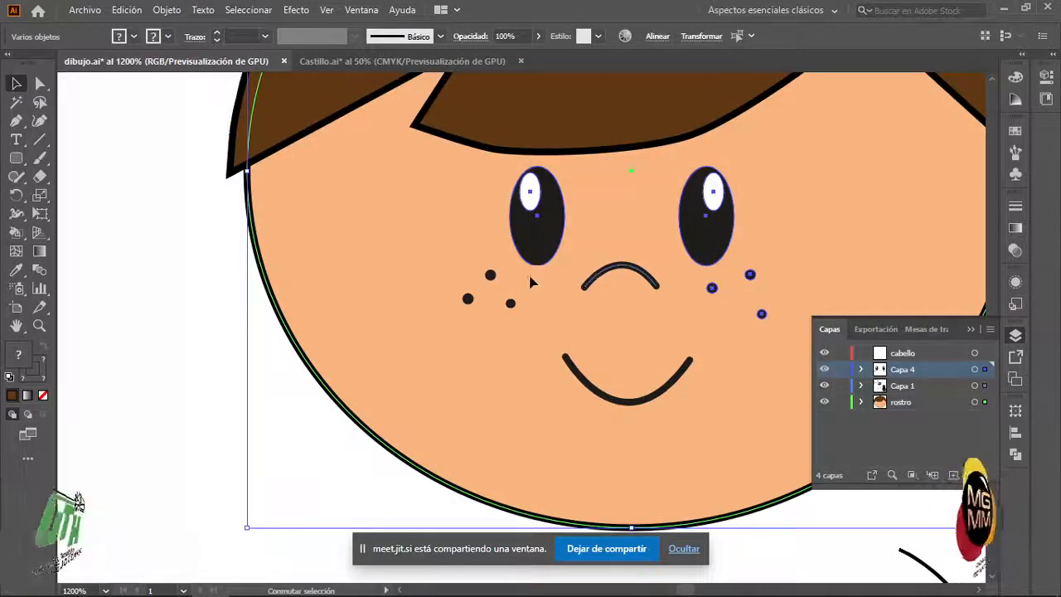
pyautogui.keyDown('shift'); pyautogui.click(489, 275); pyautogui.keyUp('shift')
pyautogui.keyDown('shift'); pyautogui.click(467, 298); pyautogui.keyUp('shift')
pyautogui.keyDown('shift'); pyautogui.click(511, 303); pyautogui.keyUp('shift')
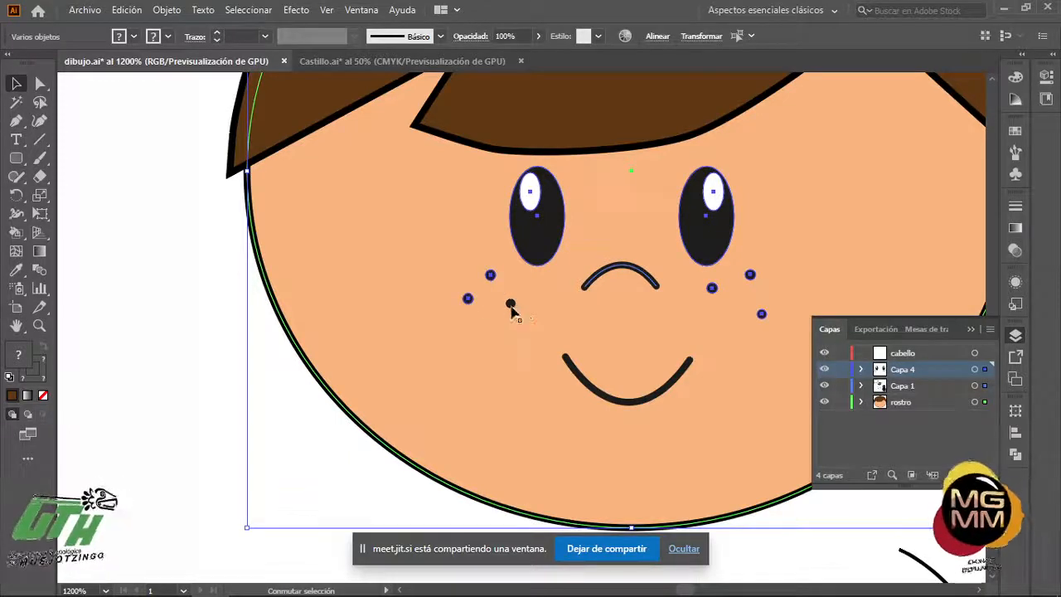
pyautogui.keyDown('shift'); pyautogui.click(375, 254); pyautogui.keyUp('shift')
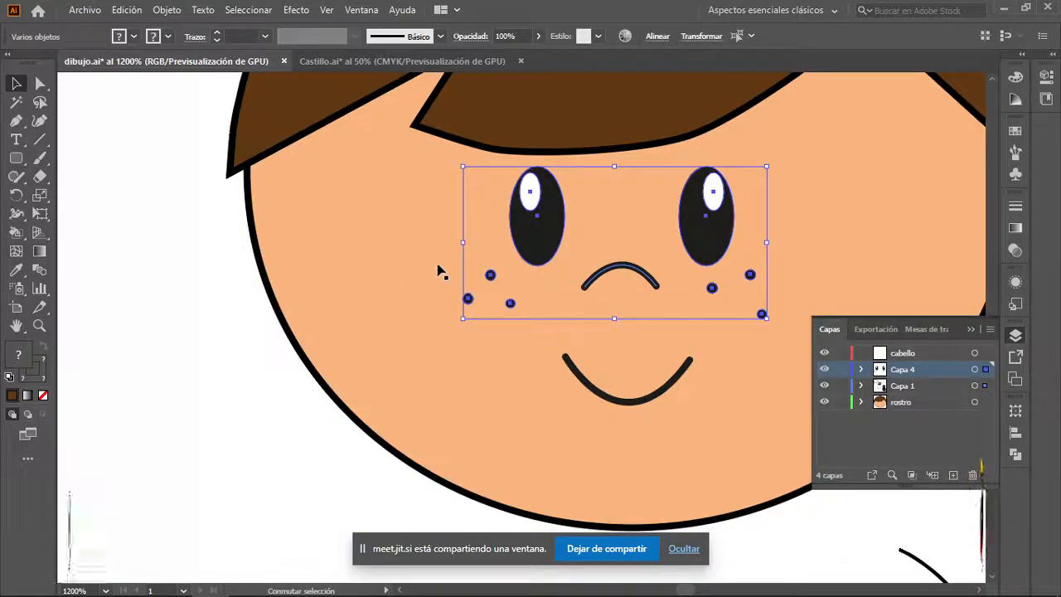
pyautogui.keyDown('shift'); pyautogui.click(685, 379); pyautogui.keyUp('shift')
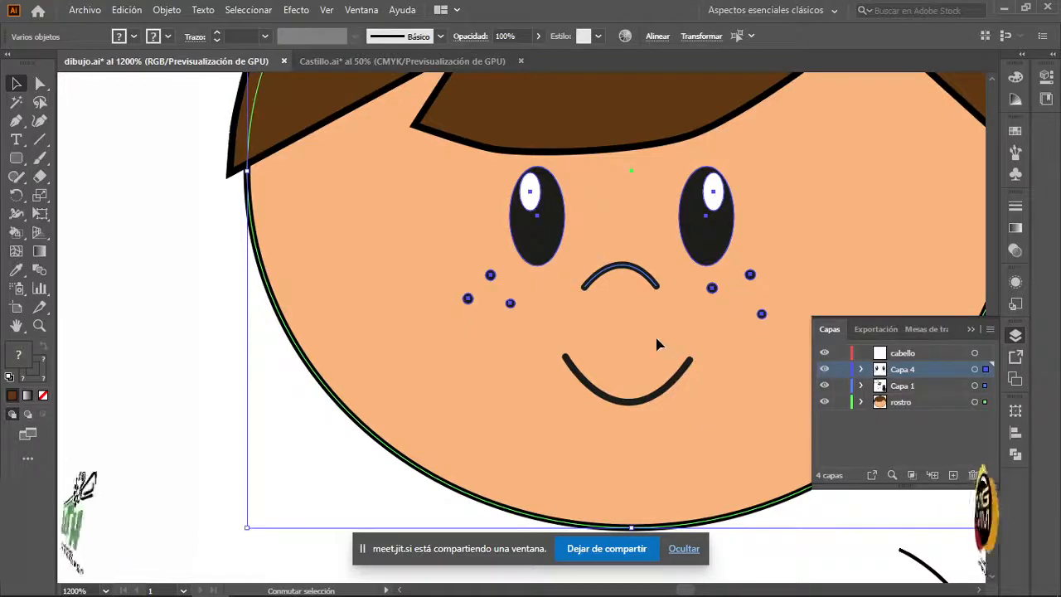
pyautogui.keyDown('shift'); pyautogui.click(659, 345); pyautogui.keyUp('shift')
pyautogui.keyDown('shift'); pyautogui.click(645, 404); pyautogui.keyUp('shift')
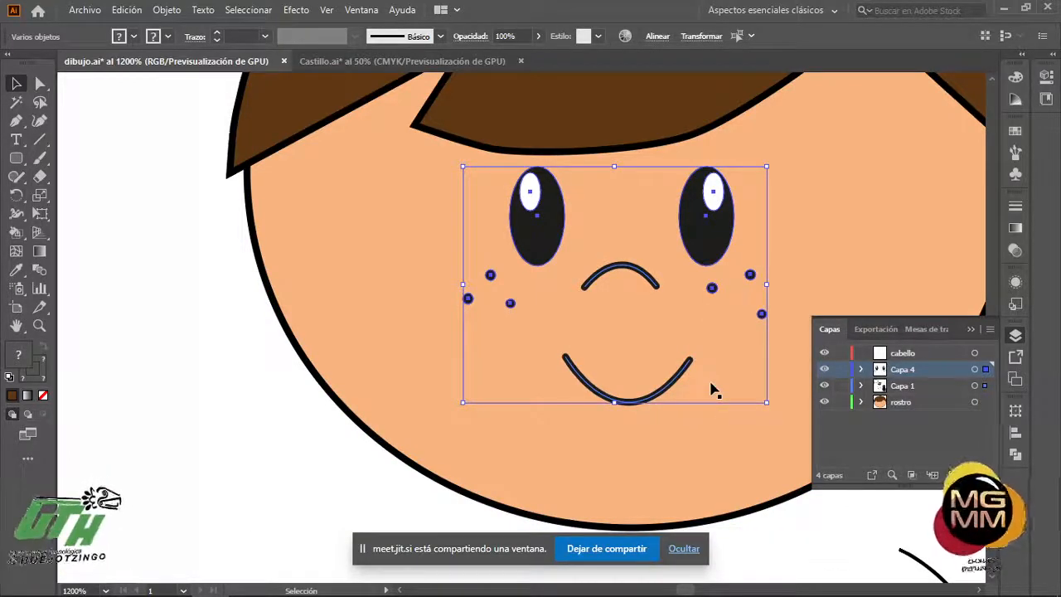
pyautogui.press('a')
pyautogui.press('v')
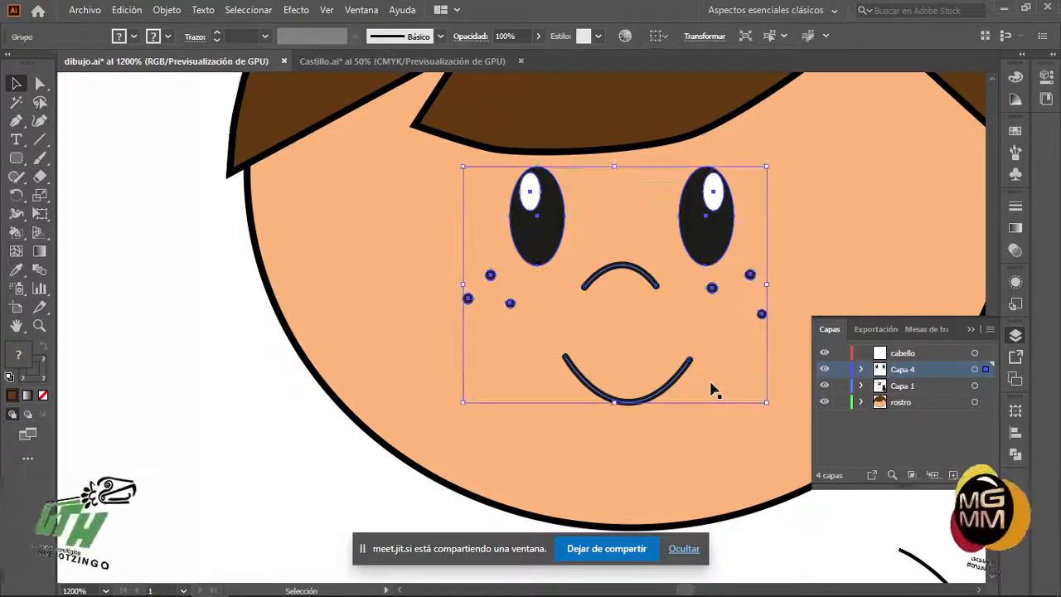
# - Move the grouped facial features in place onto the rostro layer, and check them by hiding and showing that layer
pyautogui.press('Delete')
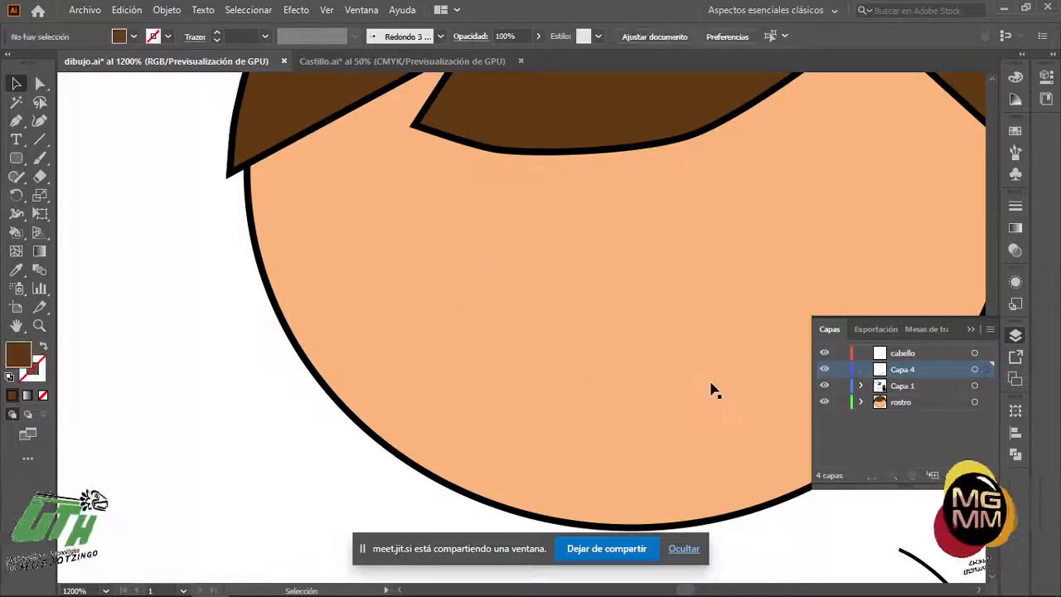
pyautogui.click(914, 407)
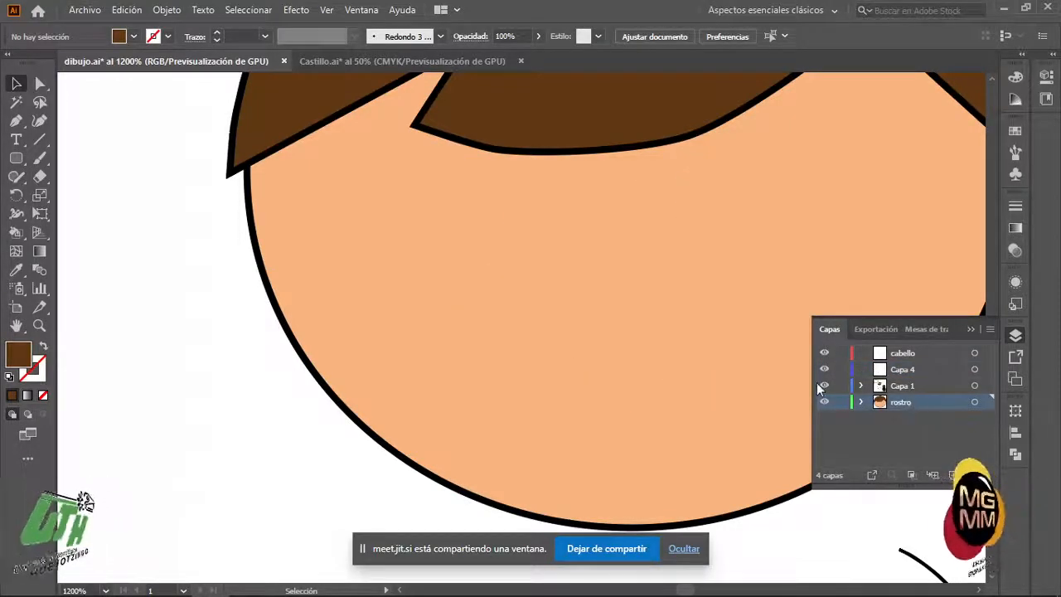
pyautogui.hotkey('ctrl', 'f')
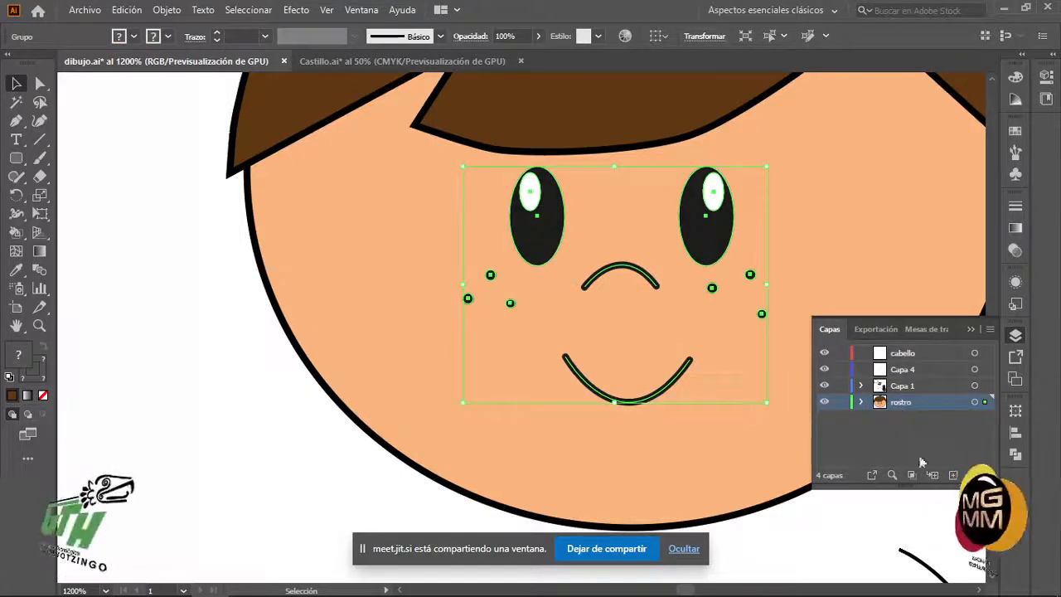
pyautogui.click(823, 403)
pyautogui.click(823, 403)
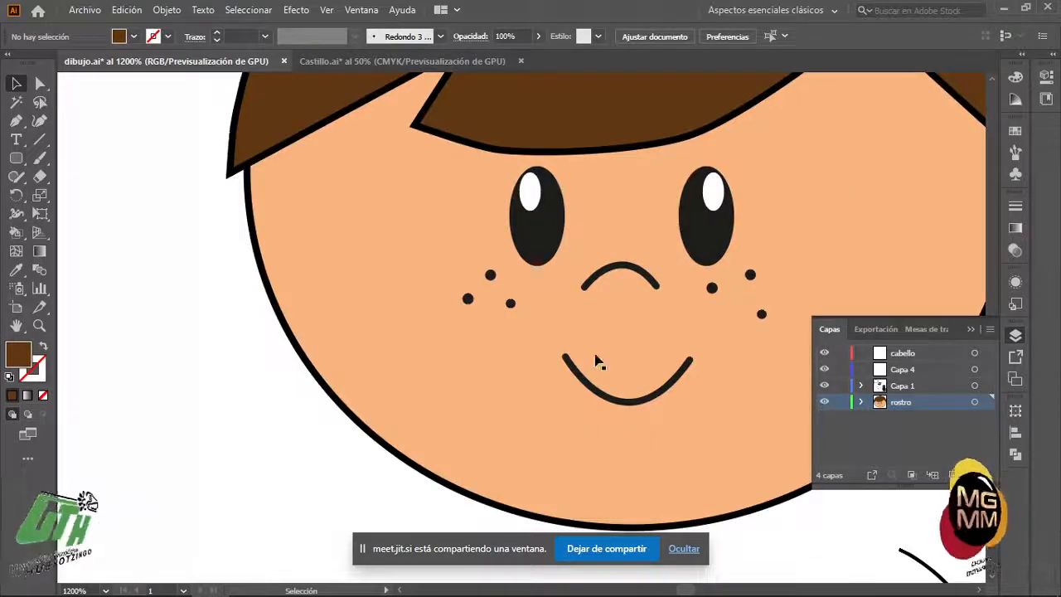
# - On the cabello layer, draw a tall ellipse over the right half of the colored head and fill it with dark gray
pyautogui.scroll(-3, 594, 360)
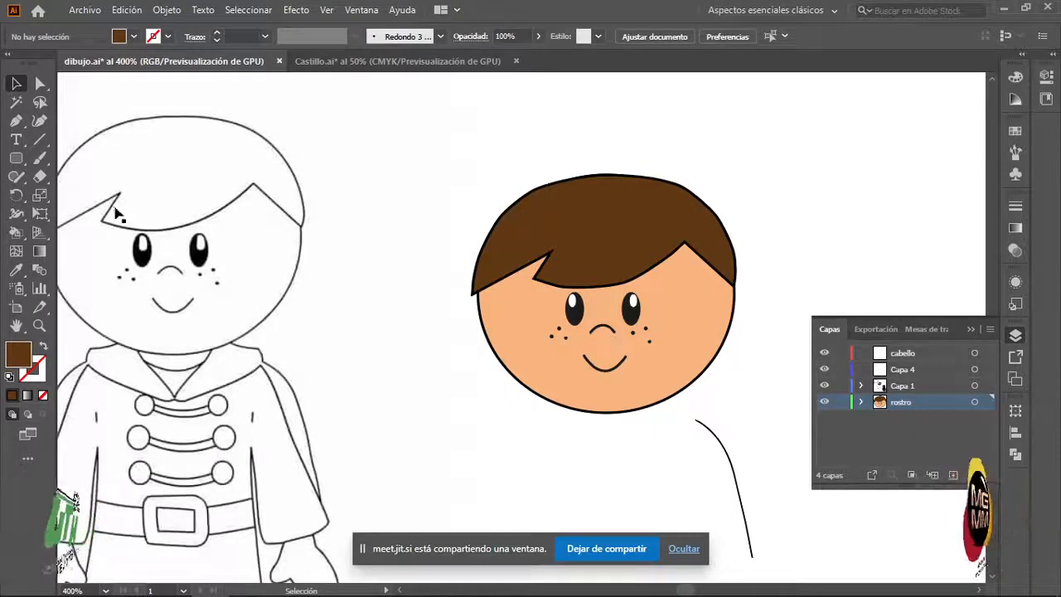
pyautogui.click(929, 351)
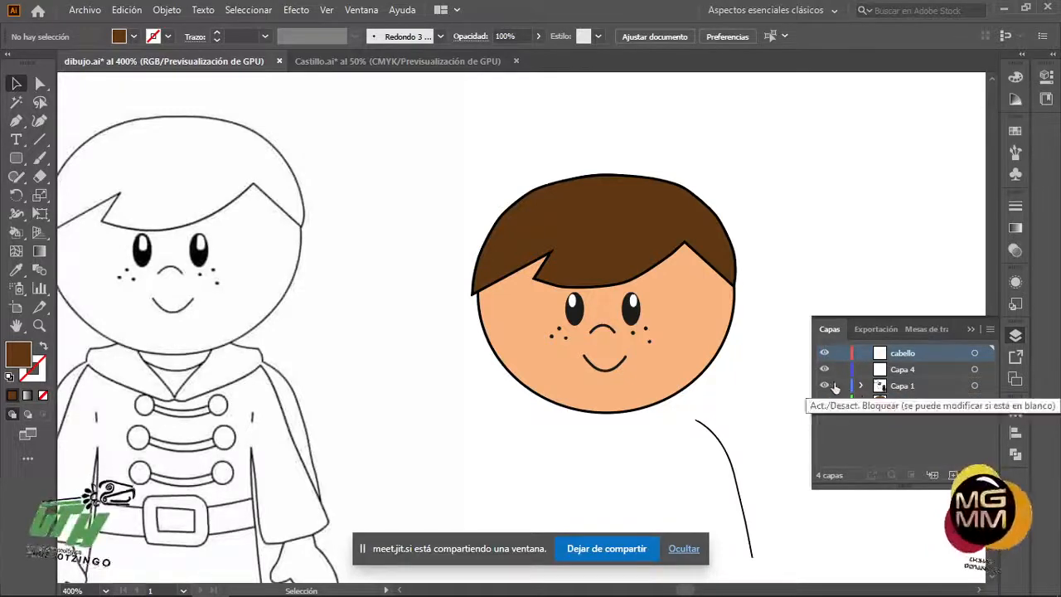
pyautogui.press('l')
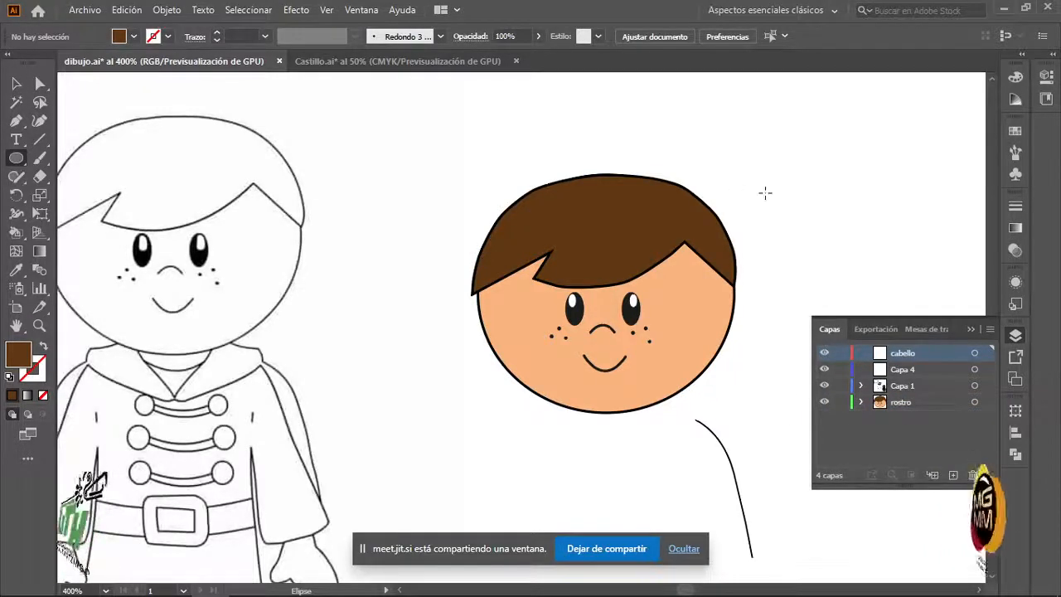
pyautogui.moveTo(776, 134); pyautogui.dragTo(598, 462)
pyautogui.click(1014, 130)
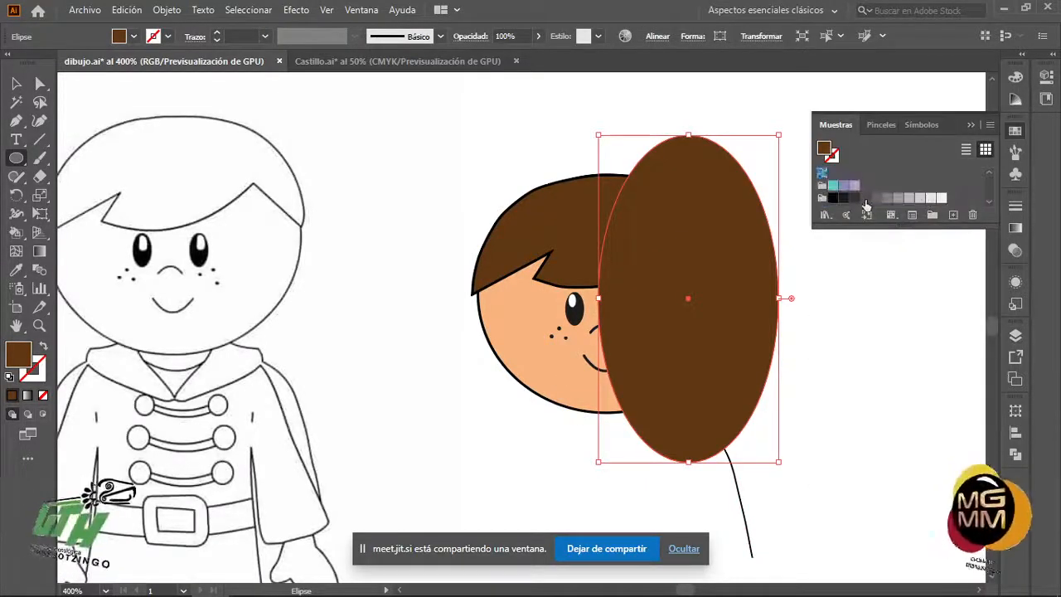
pyautogui.click(865, 198)
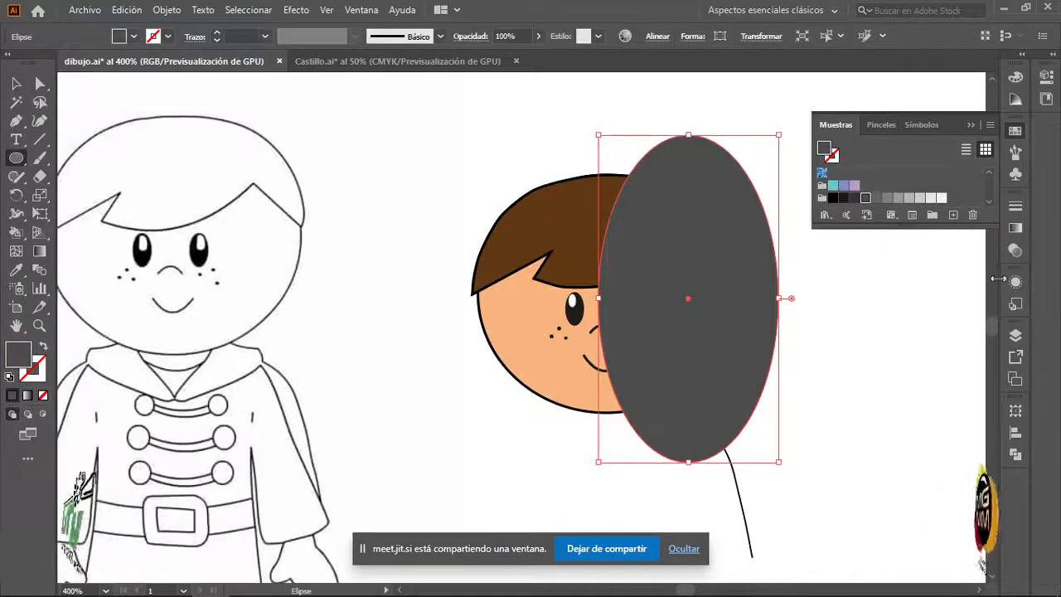
# - Set the ellipse's blending mode to Multiplicar and lower its upper edge to just below the top of the hair
pyautogui.click(1012, 252)
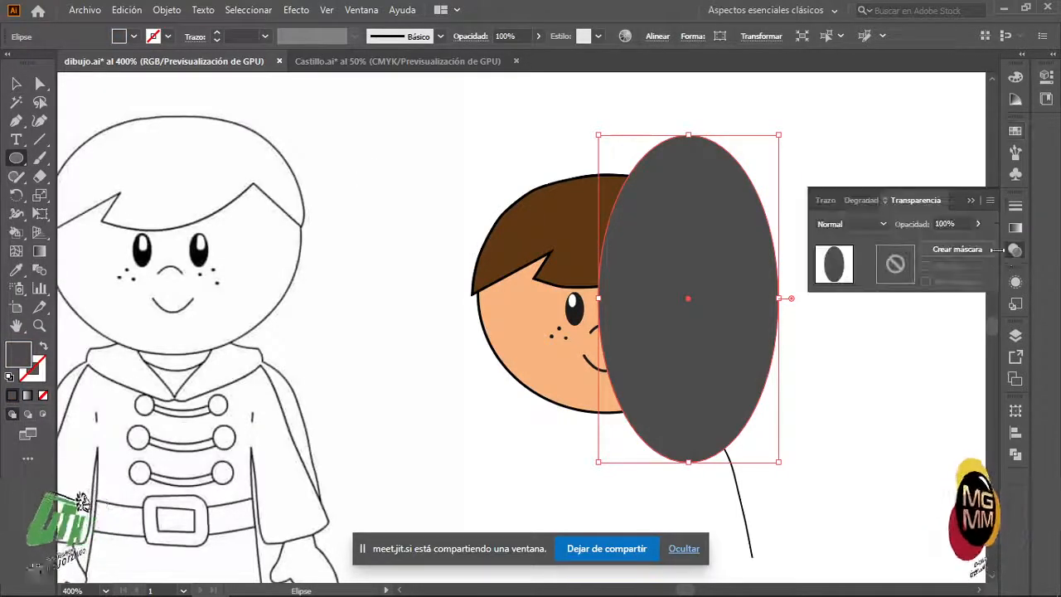
pyautogui.click(883, 223)
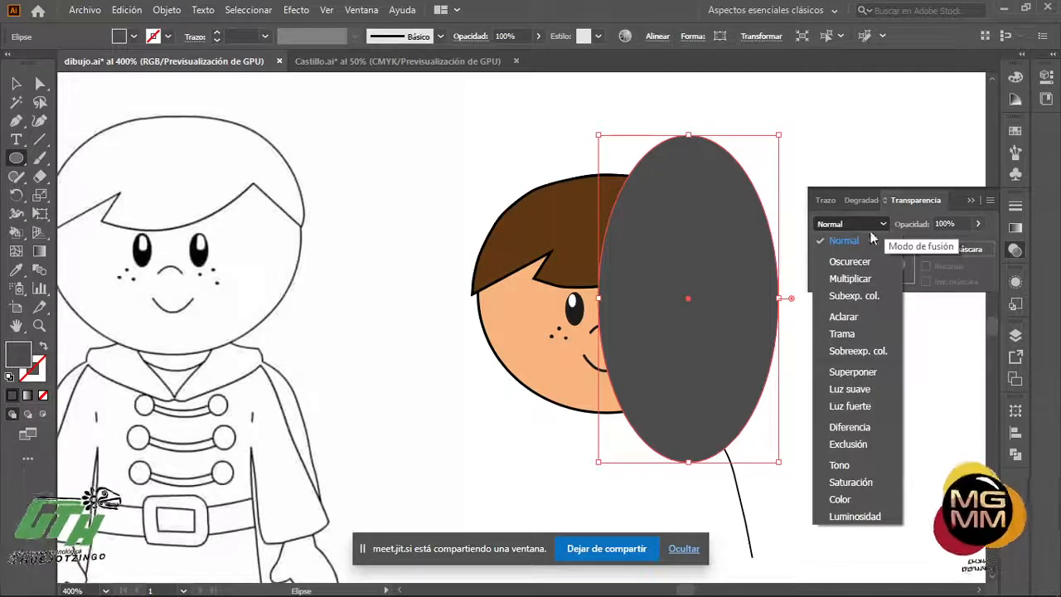
pyautogui.click(862, 278)
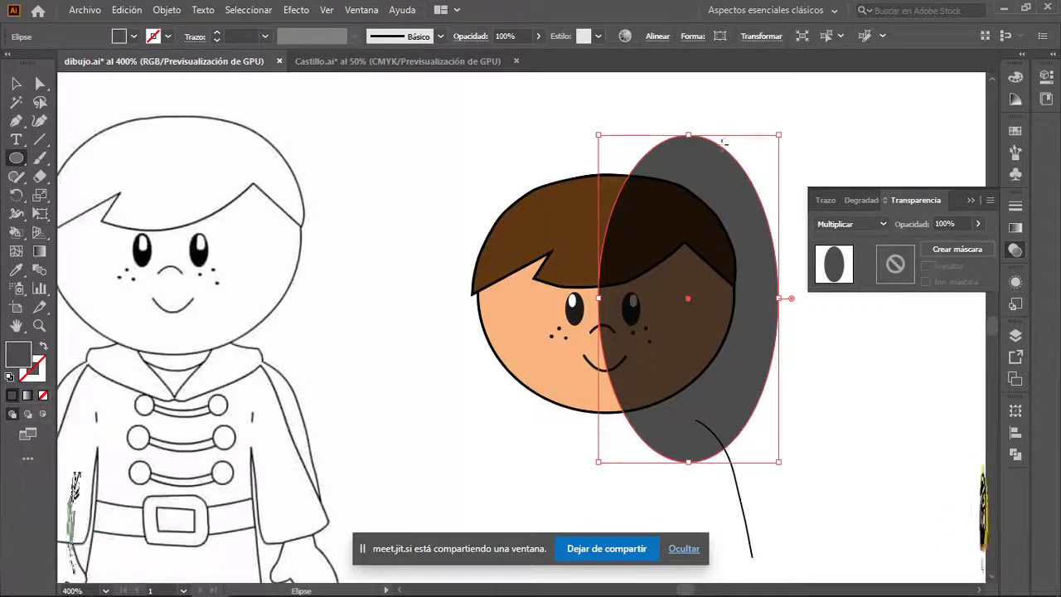
pyautogui.moveTo(688, 137); pyautogui.dragTo(683, 184)
pyautogui.click(912, 455)
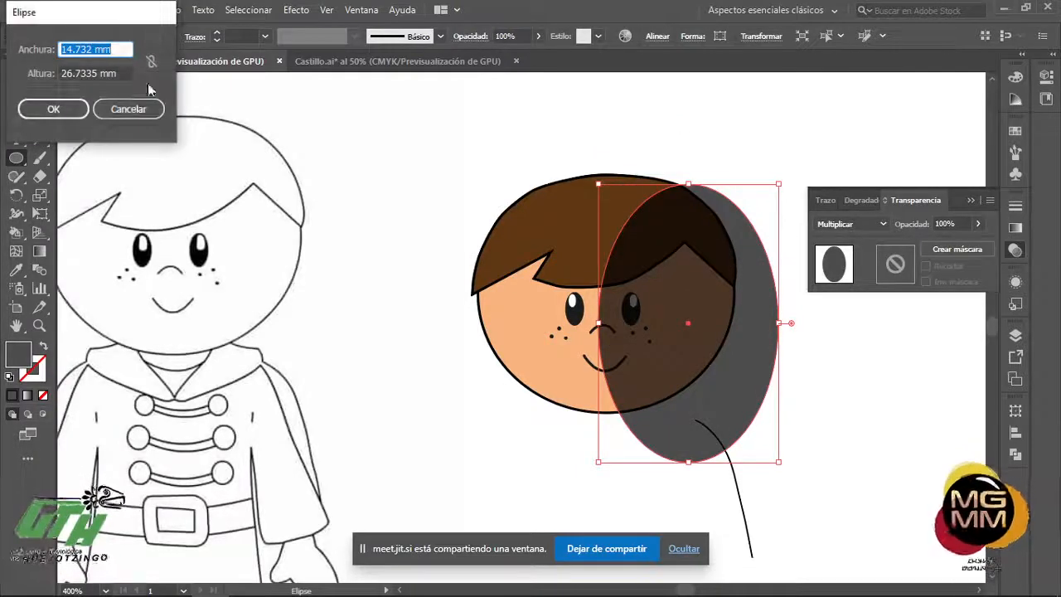
pyautogui.click(136, 110)
# - Widen the gray ellipse so its left edge reaches the eye on the left side of the face, and deselect it
pyautogui.press('v')
pyautogui.click(412, 147)
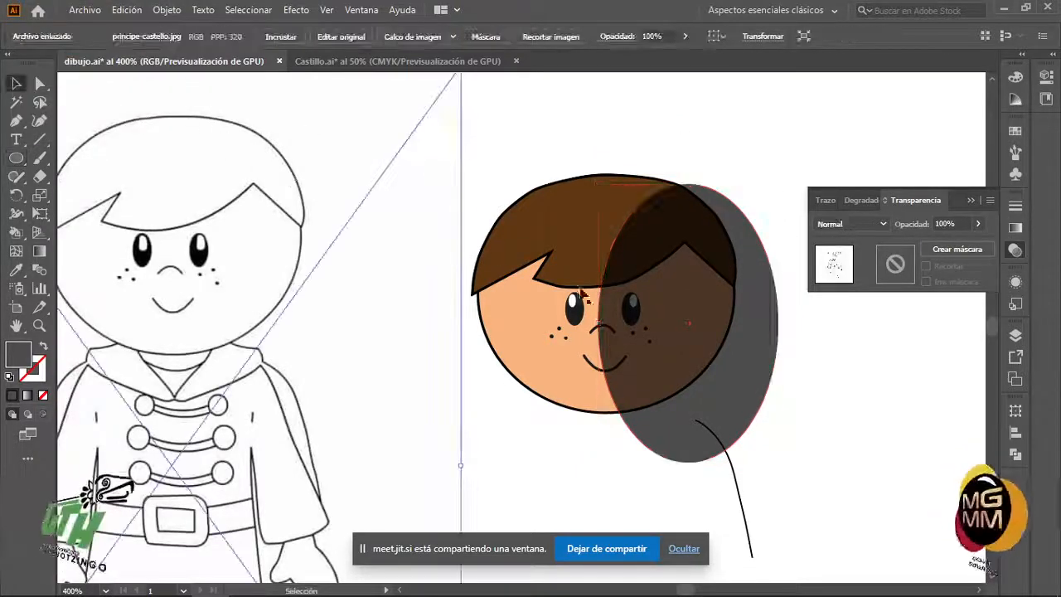
pyautogui.click(826, 395)
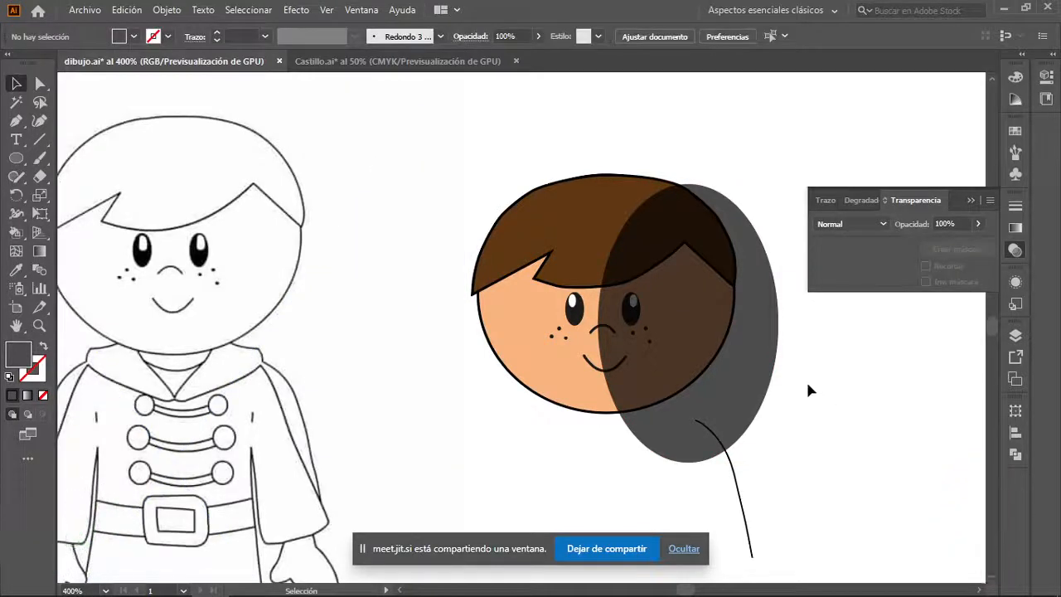
pyautogui.click(678, 336)
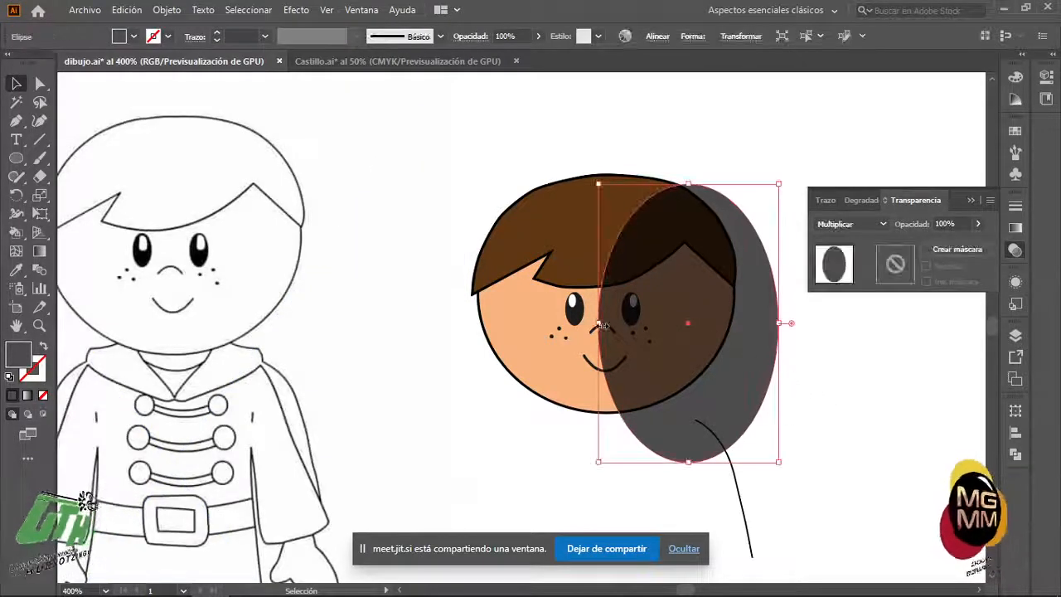
pyautogui.moveTo(600, 324); pyautogui.dragTo(575, 323)
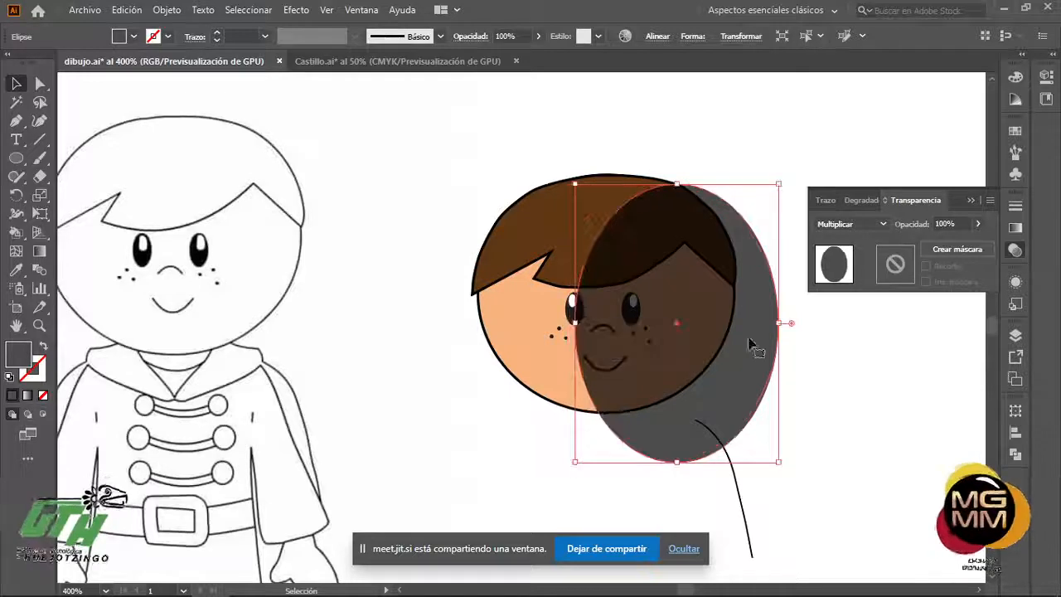
pyautogui.click(885, 373)
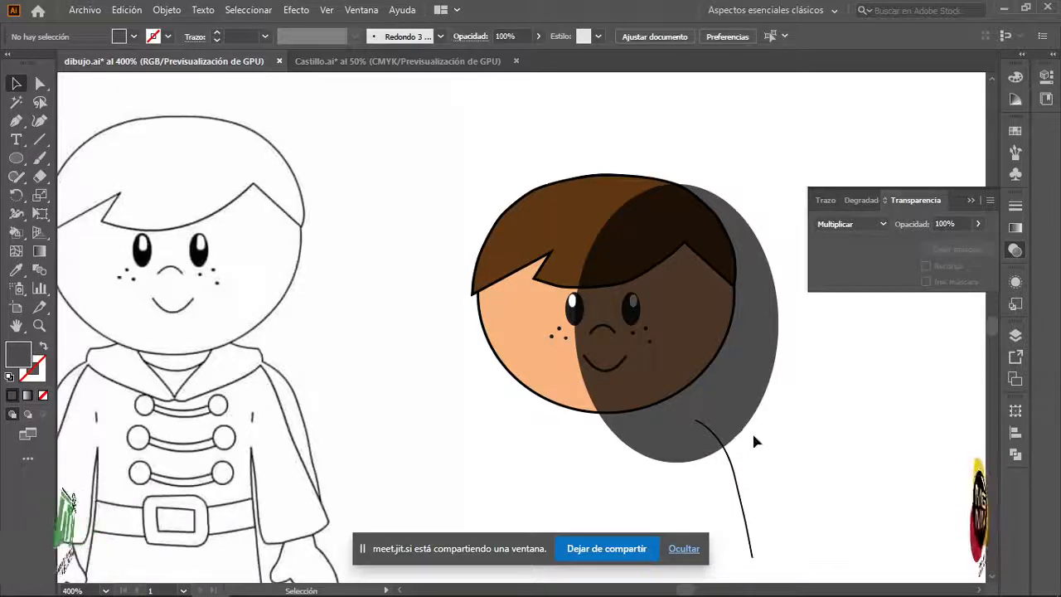
# - Center the gray ellipse over the head and set its opacity to 30%
pyautogui.moveTo(717, 391); pyautogui.dragTo(649, 332)
pyautogui.click(766, 382)
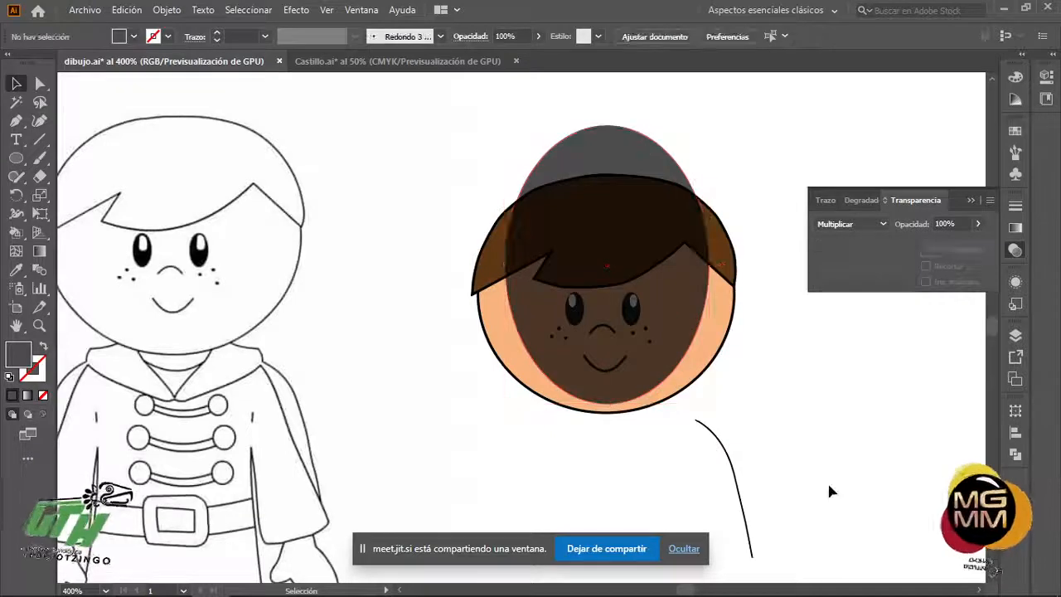
pyautogui.click(978, 223)
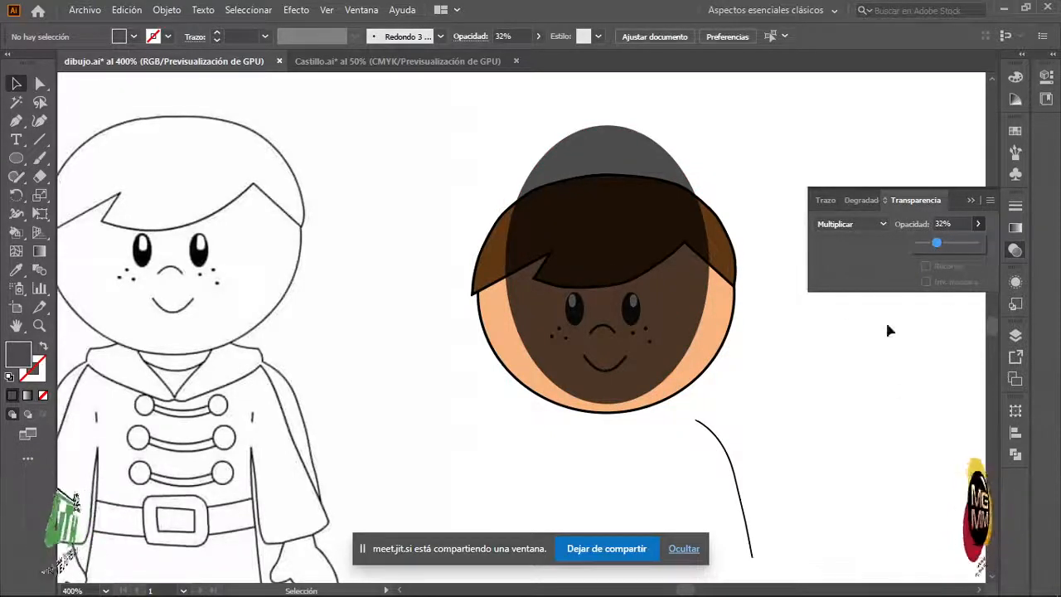
pyautogui.click(625, 151)
pyautogui.click(627, 158)
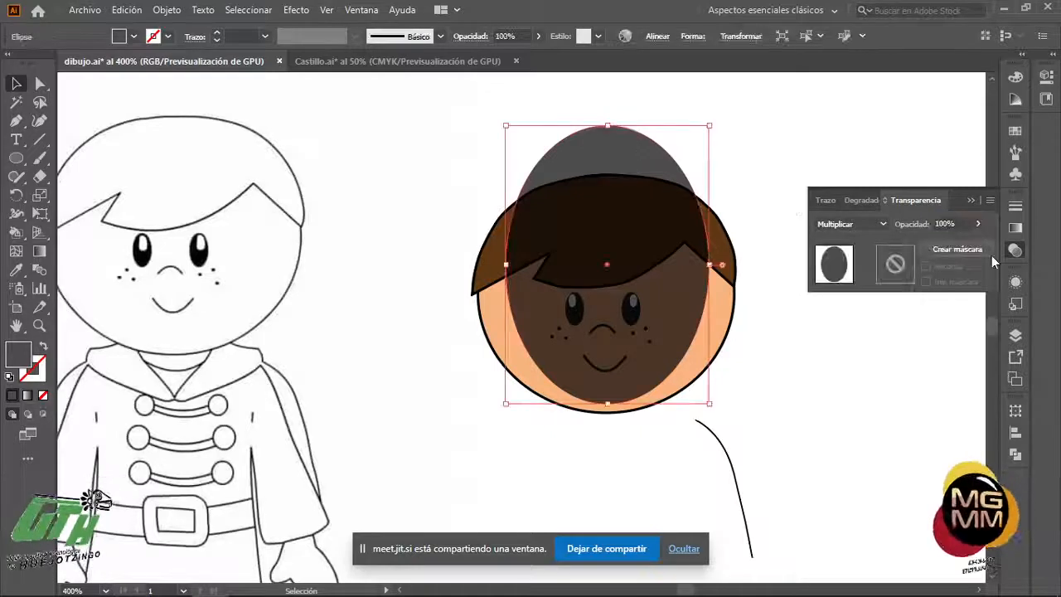
pyautogui.click(978, 224)
pyautogui.moveTo(935, 246); pyautogui.dragTo(933, 246)
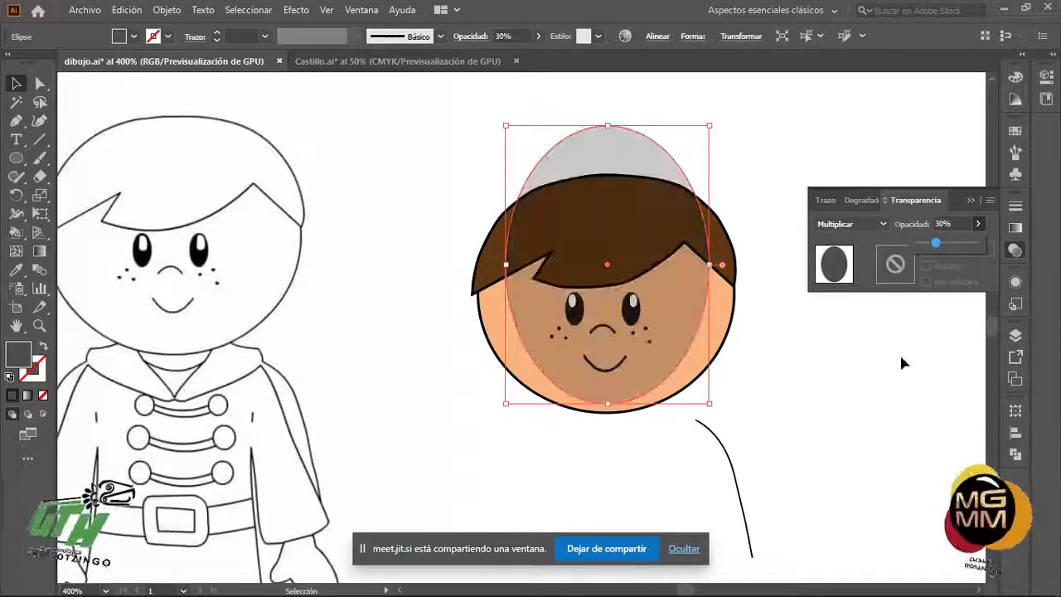
pyautogui.click(839, 441)
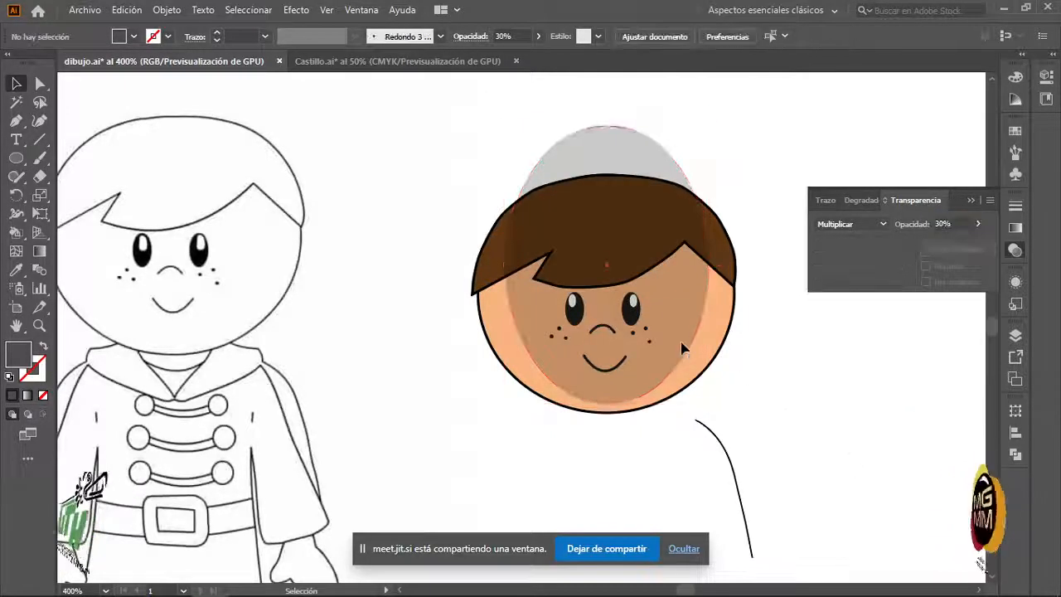
# - Reshape the ellipse into a curved shadow along the right side of the face by shortening it and moving its anchor points
pyautogui.moveTo(682, 346); pyautogui.dragTo(710, 351)
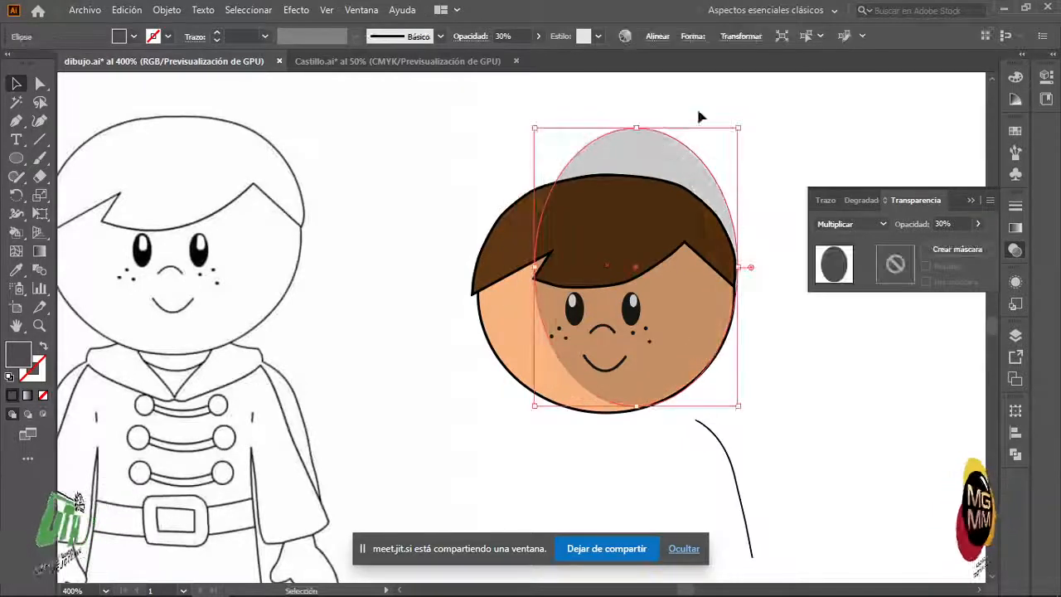
pyautogui.moveTo(635, 123); pyautogui.dragTo(641, 224)
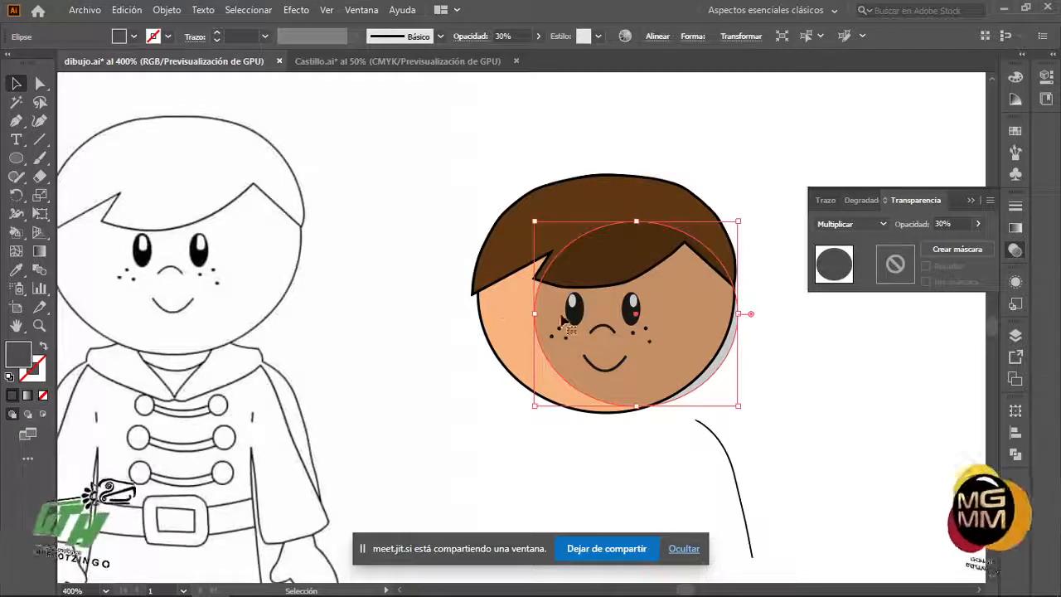
pyautogui.press('a')
pyautogui.moveTo(535, 314); pyautogui.dragTo(646, 356)
pyautogui.moveTo(633, 230); pyautogui.dragTo(663, 380)
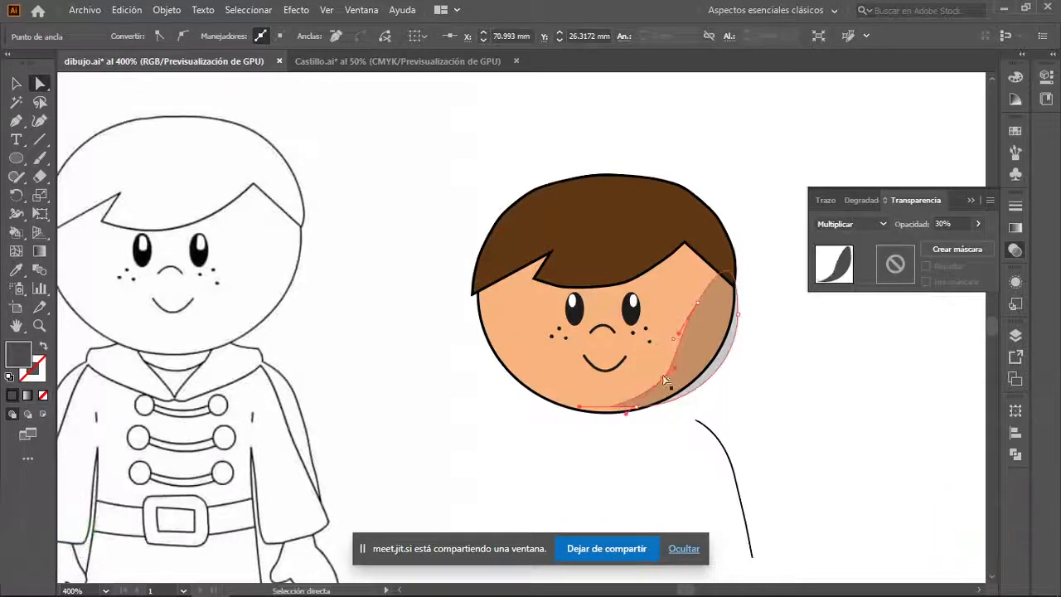
# - Shift the whole shadow shape slightly left to fit inside the face outline, and deselect it
pyautogui.click(752, 391)
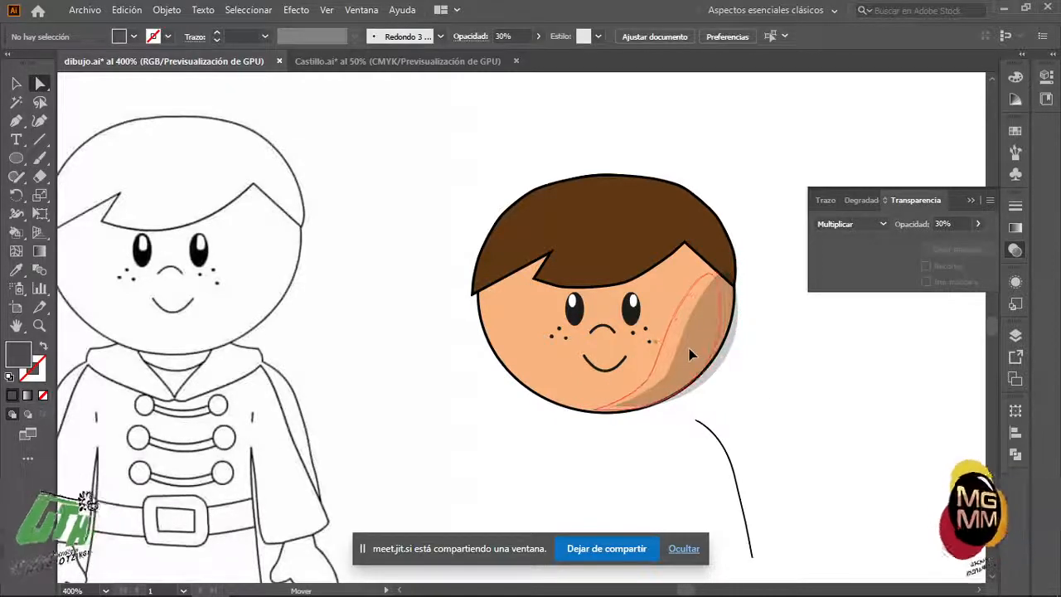
pyautogui.click(691, 352)
pyautogui.click(788, 370)
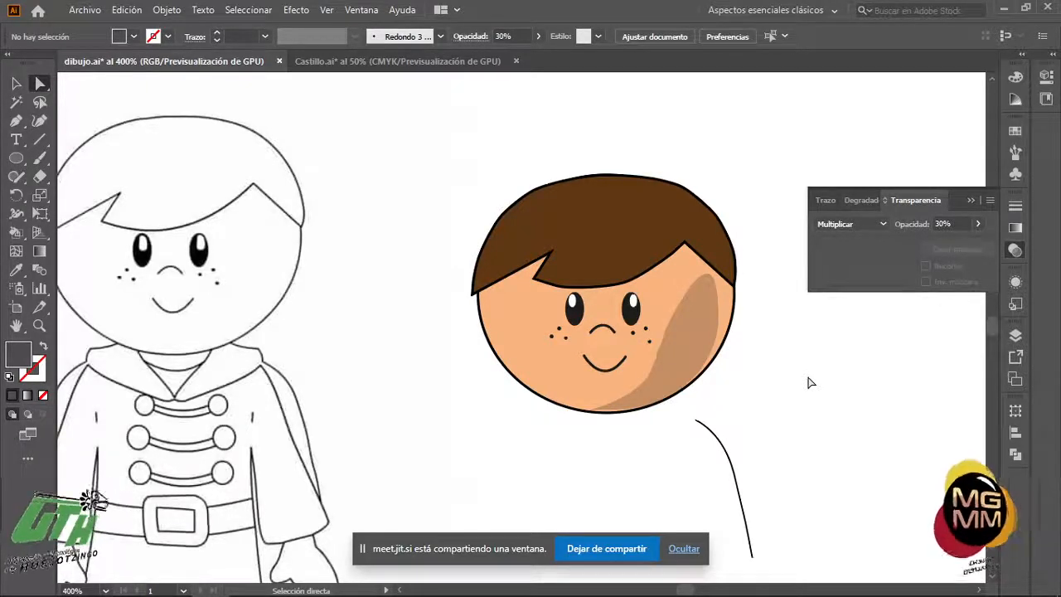
# - Draw a small filled four-sided shape with the Pen tool between the sketch and the colored head
pyautogui.click(16, 120)
pyautogui.click(402, 279)
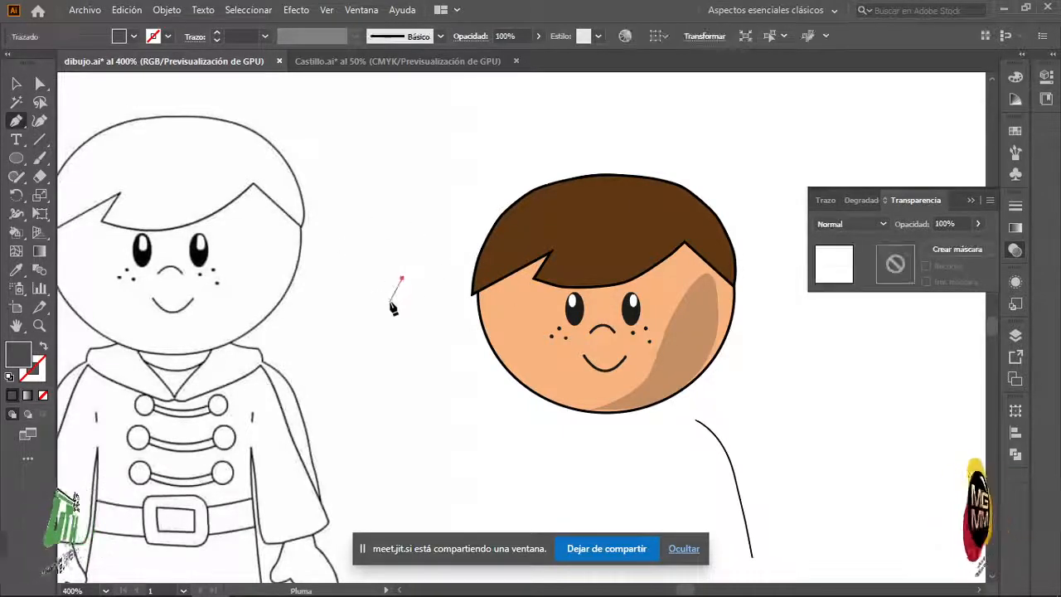
pyautogui.click(389, 302)
pyautogui.click(408, 303)
pyautogui.click(419, 285)
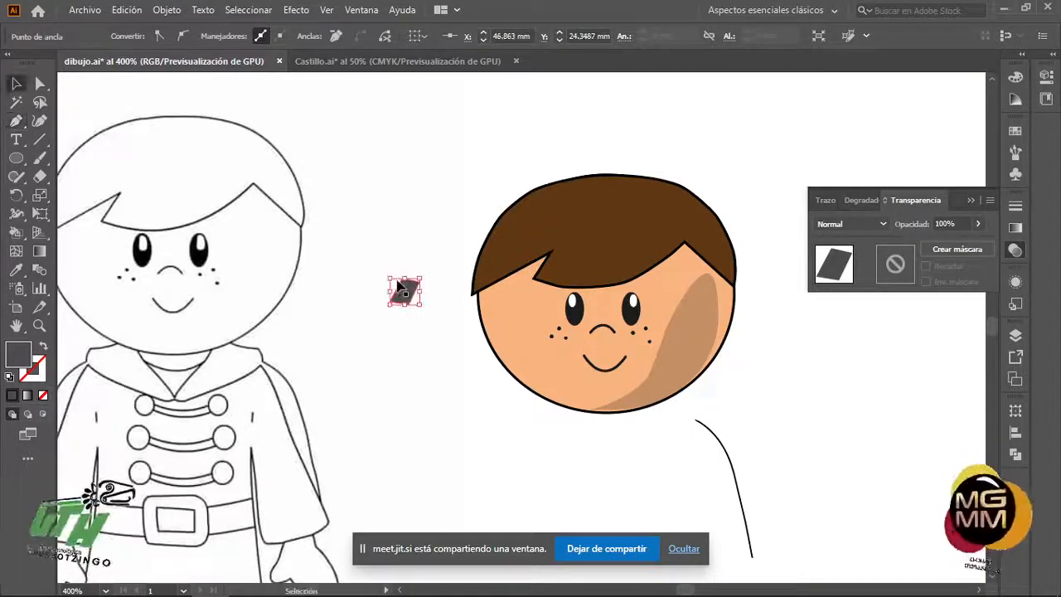
# - Move the small four-sided shape over the nose of the colored head, and delete it
pyautogui.press('v')
pyautogui.moveTo(500, 329); pyautogui.dragTo(617, 338)
pyautogui.click(778, 371)
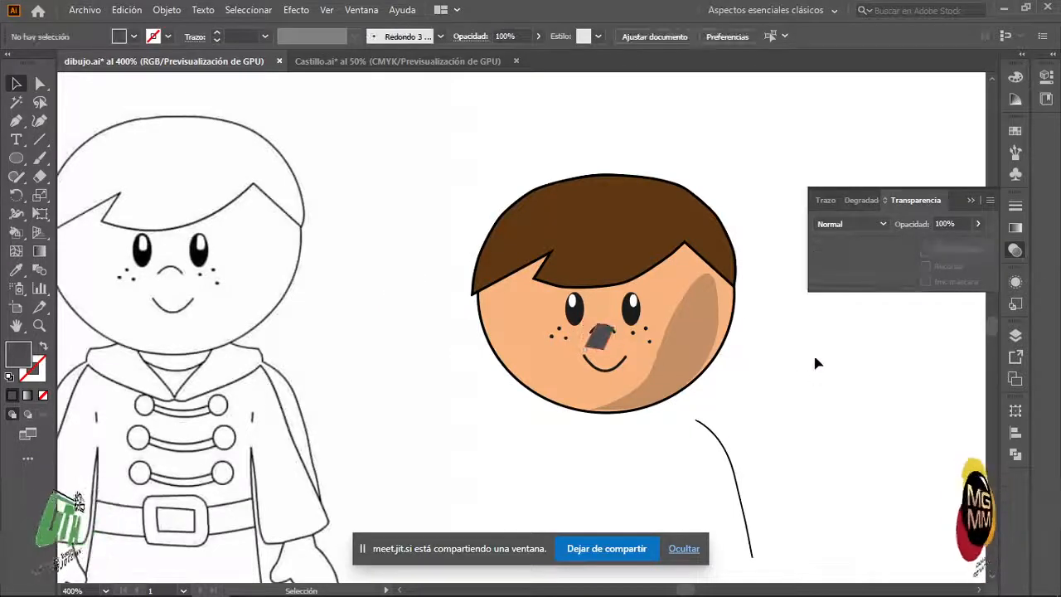
pyautogui.click(598, 338)
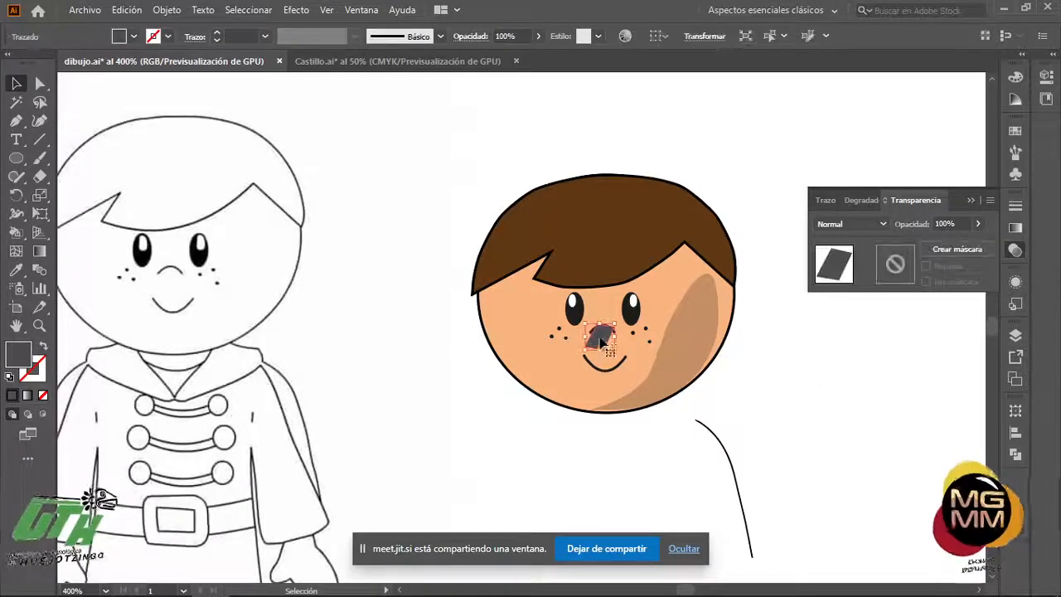
pyautogui.press('Delete')
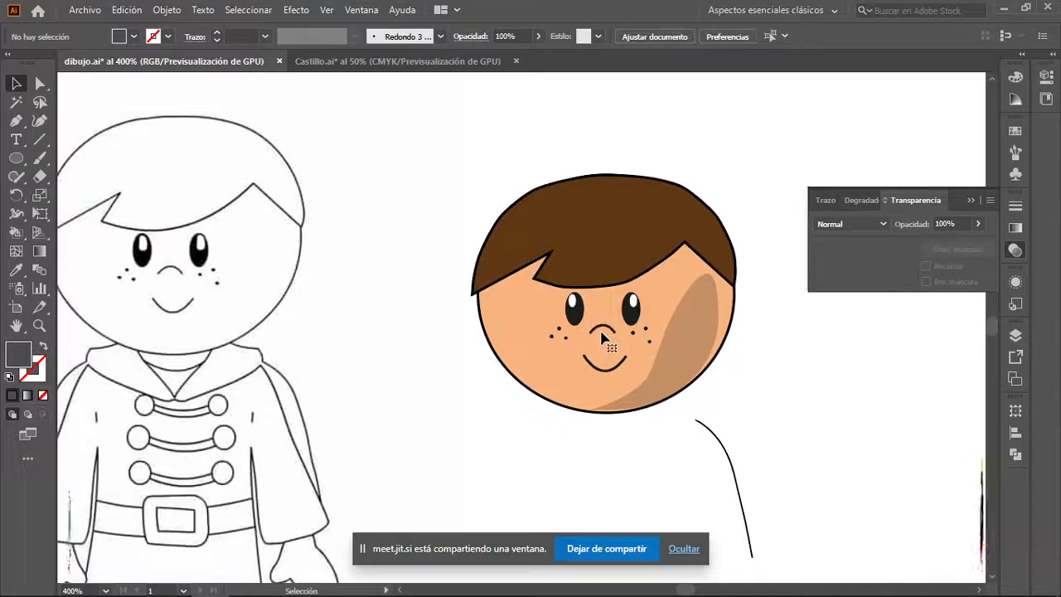
# - Adjust the cheek shadow's points with direct selection to bring it closer to the face's right outline, and deselect it
pyautogui.click(700, 348)
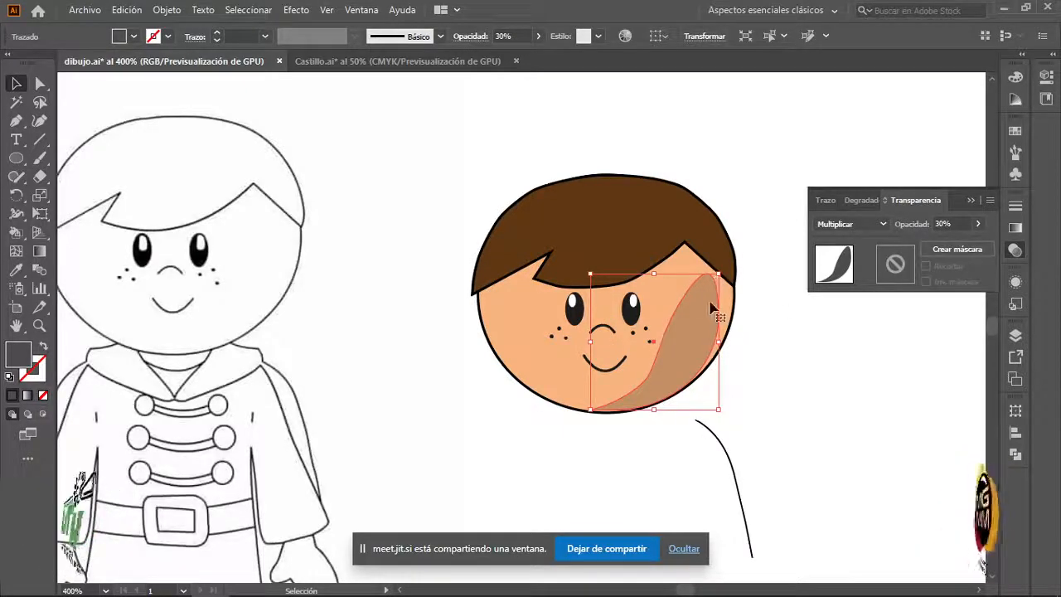
pyautogui.press('a')
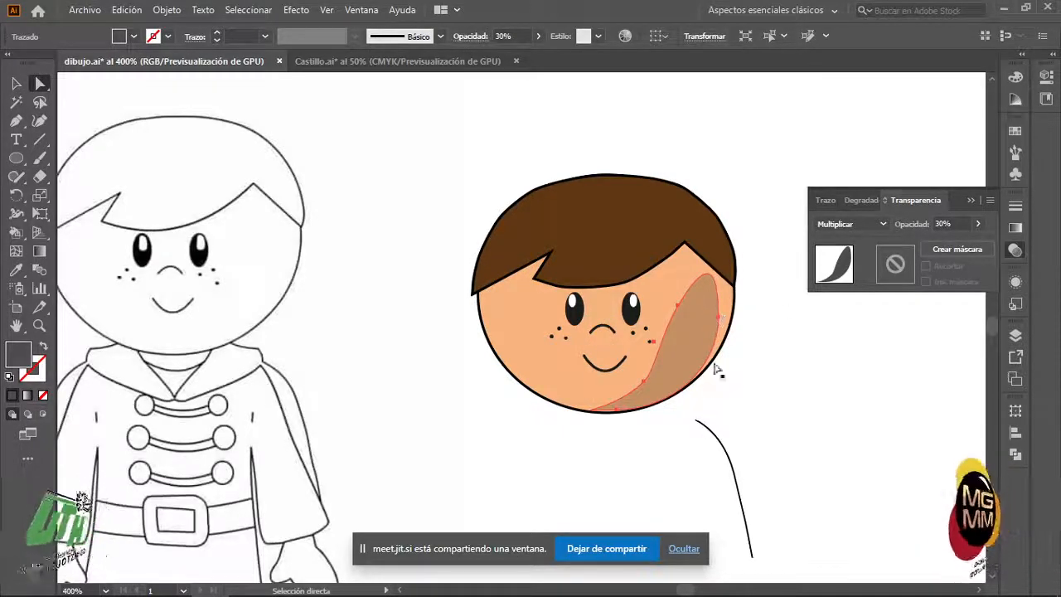
pyautogui.moveTo(722, 325); pyautogui.dragTo(727, 323)
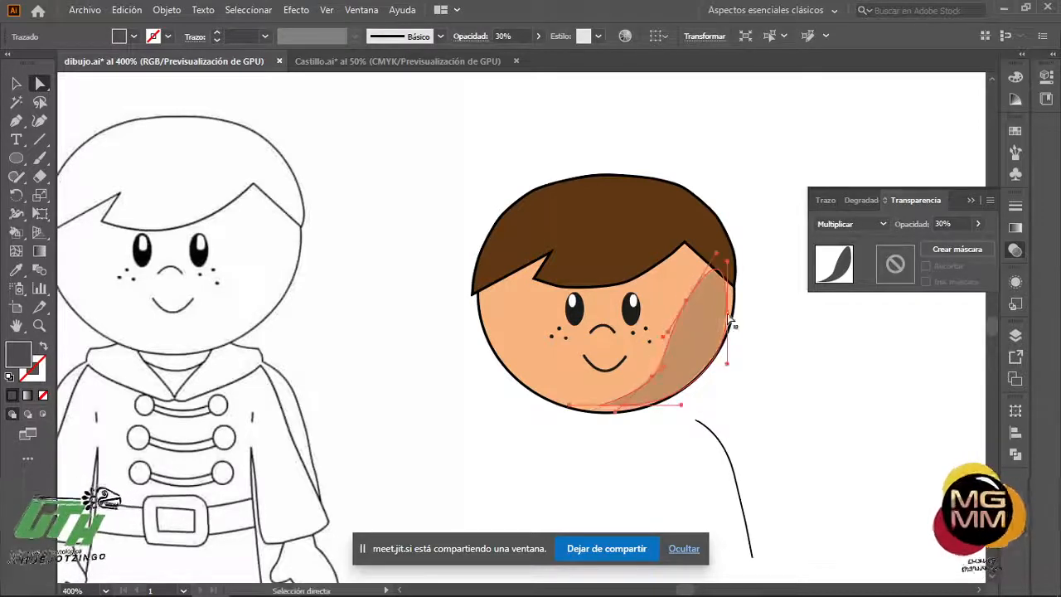
pyautogui.click(811, 353)
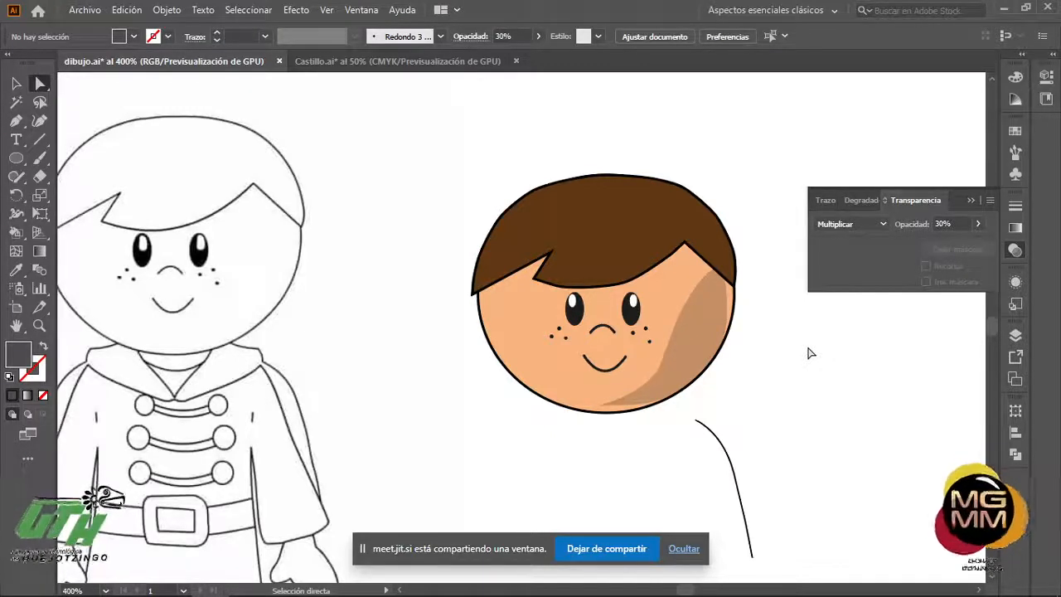
pyautogui.scroll(4, 754, 358)
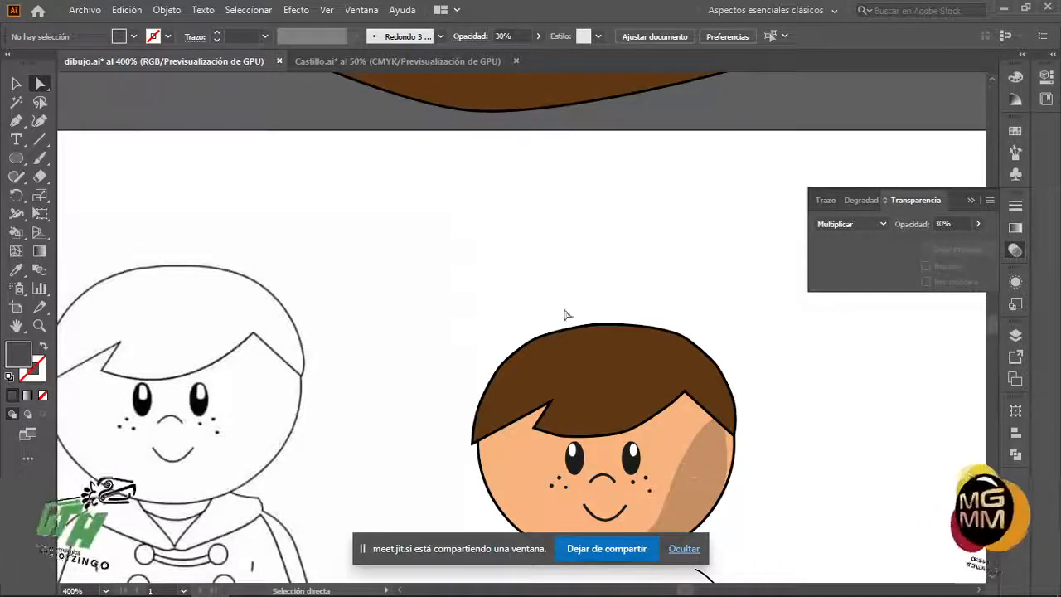
pyautogui.scroll(-4, 308, 393)
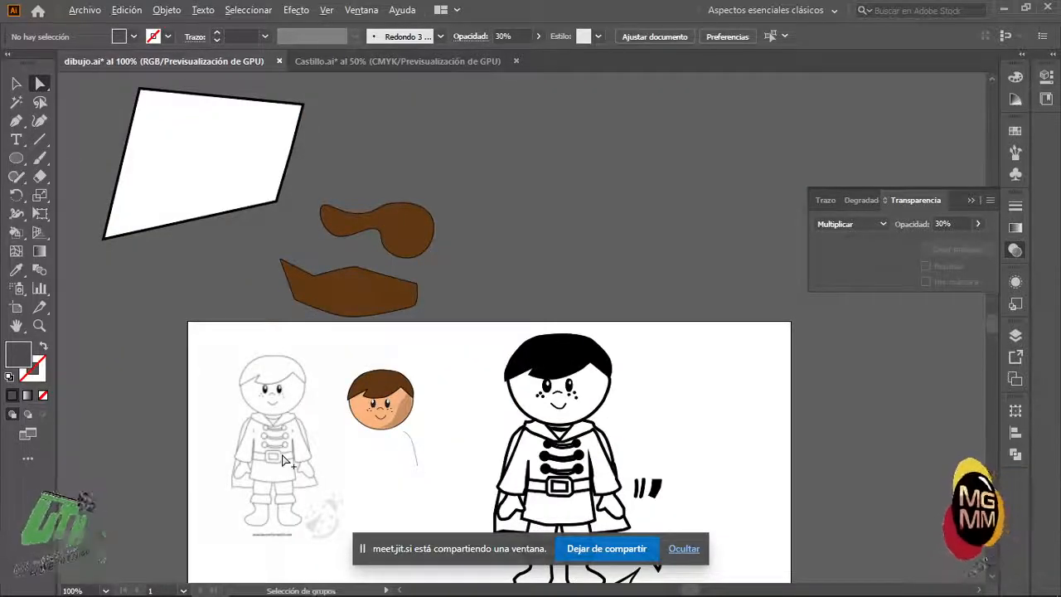
pyautogui.scroll(3, 282, 462)
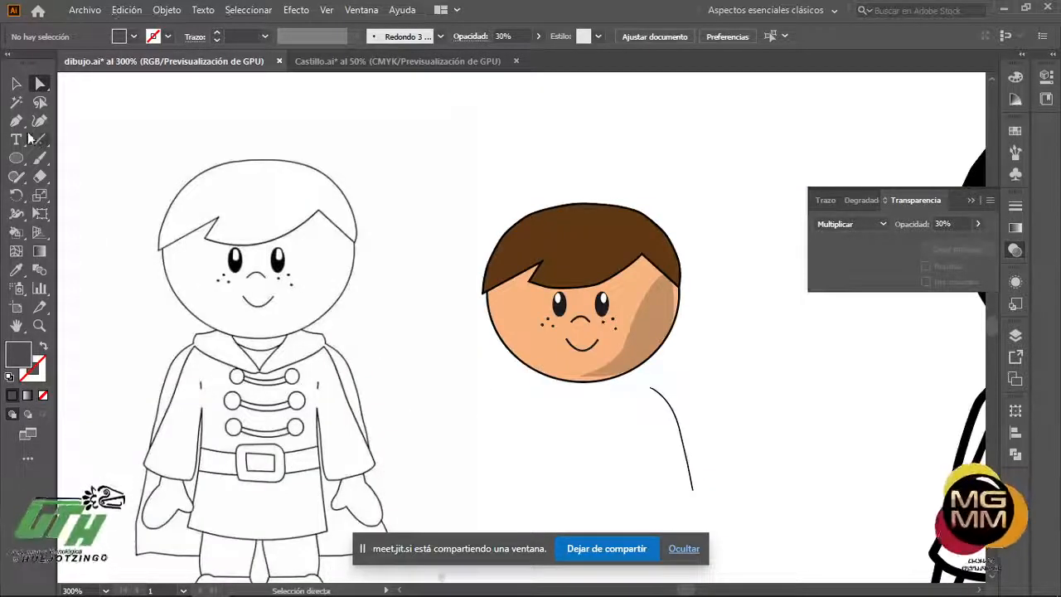
pyautogui.click(15, 123)
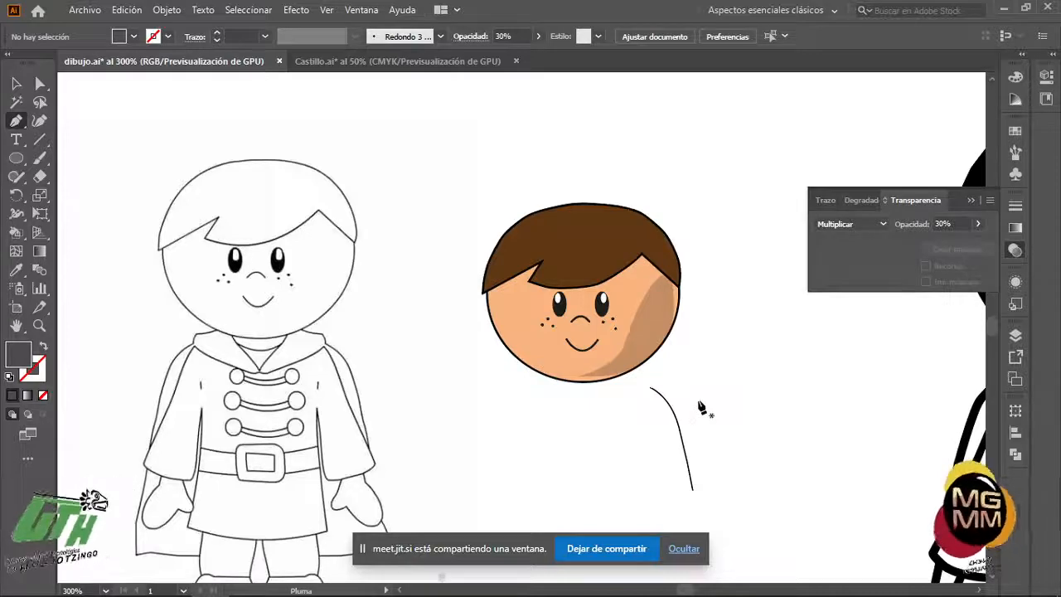
pyautogui.press('space')
pyautogui.moveTo(730, 395); pyautogui.dragTo(202, 393)
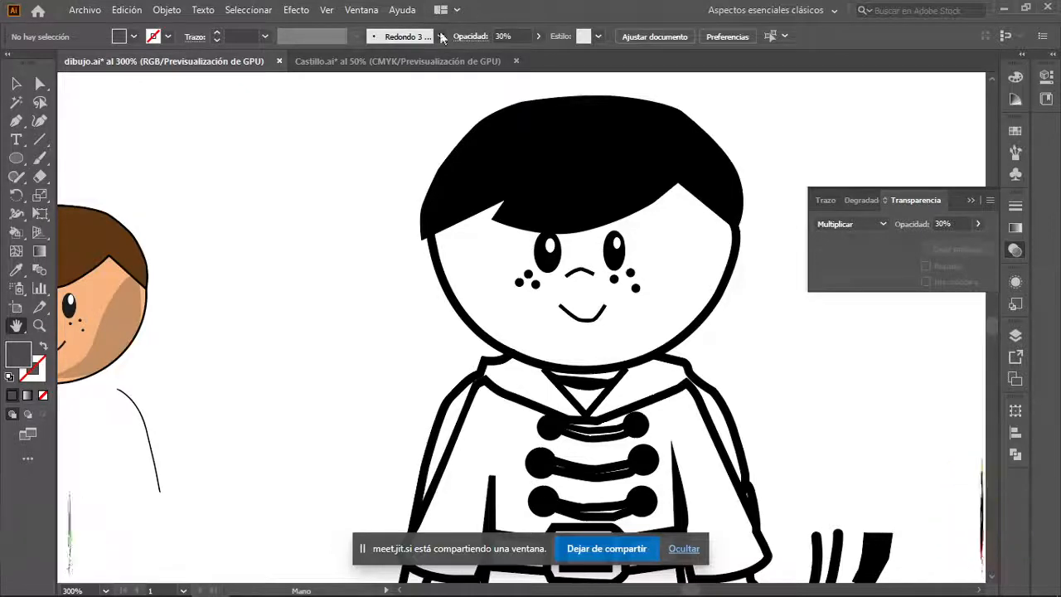
# - Switch to the Castillo.ai document and examine the left tower's flag up close and the castle as a whole
pyautogui.click(338, 65)
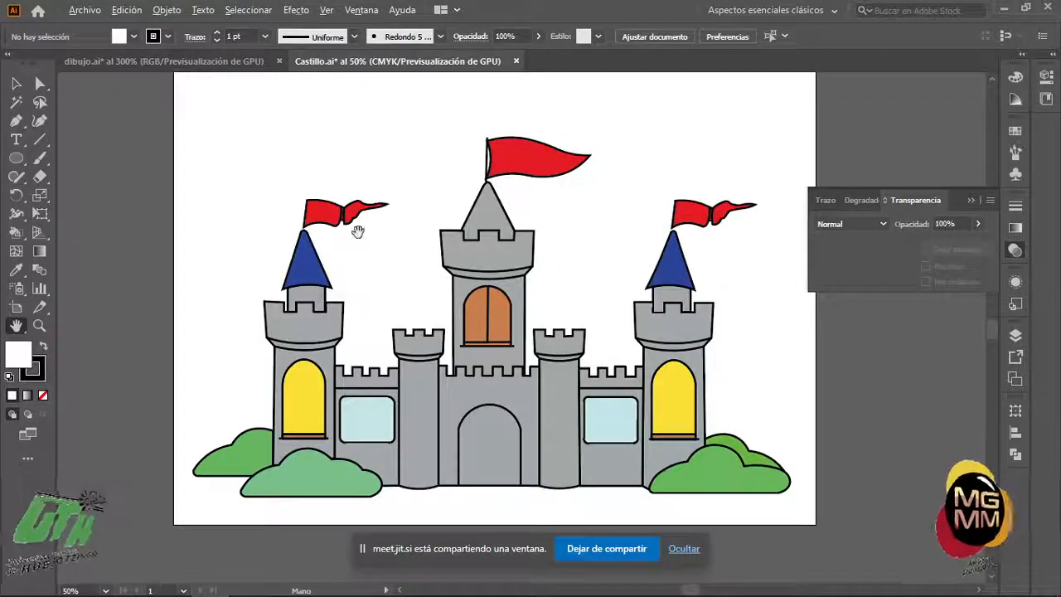
pyautogui.scroll(4, 355, 227)
pyautogui.scroll(1, 292, 183)
pyautogui.moveTo(292, 182); pyautogui.dragTo(351, 265)
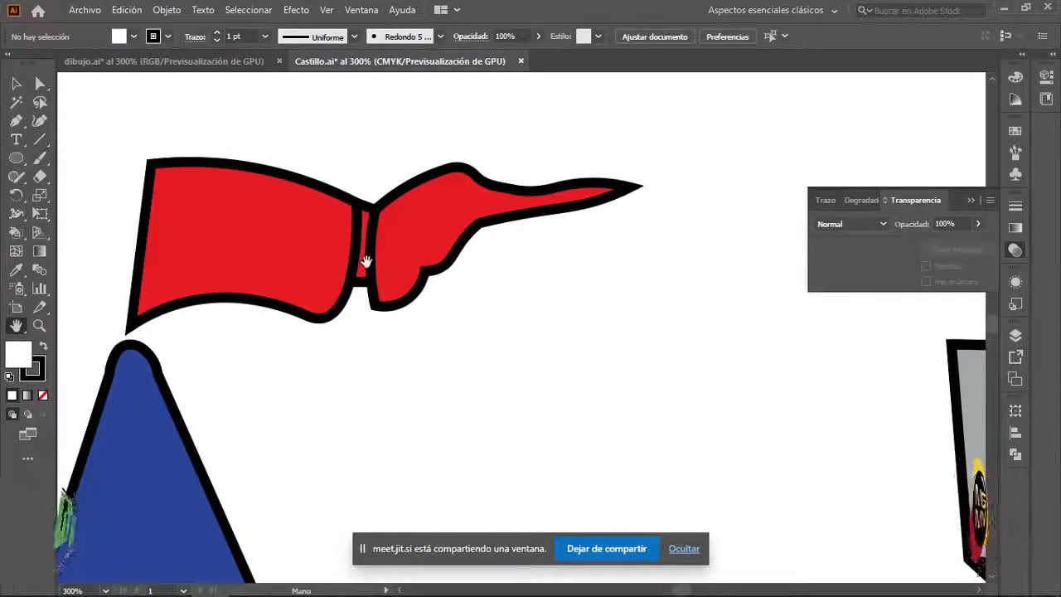
pyautogui.scroll(2, 377, 241)
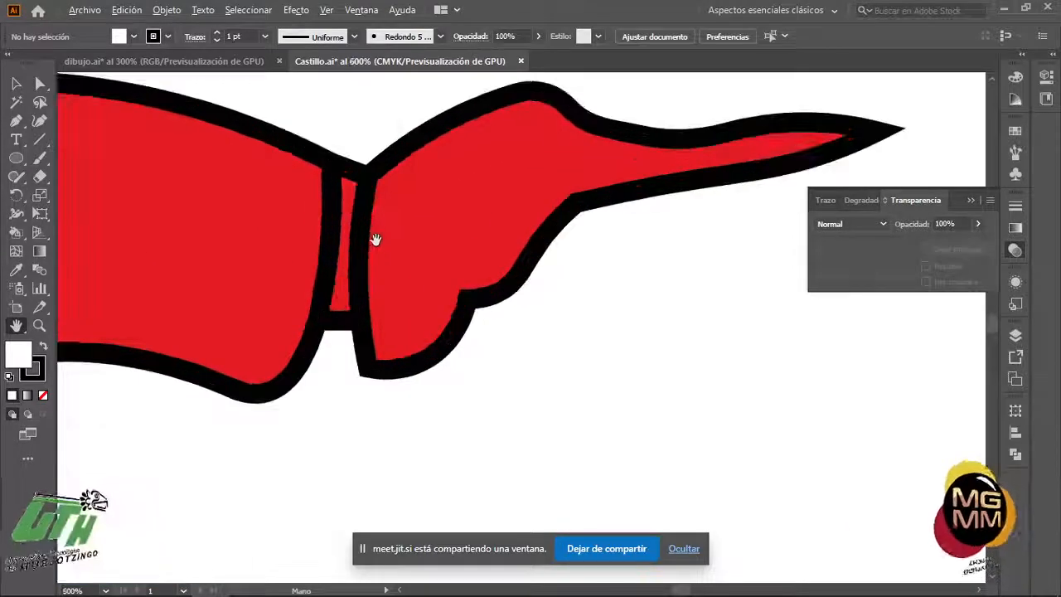
pyautogui.scroll(-8, 391, 228)
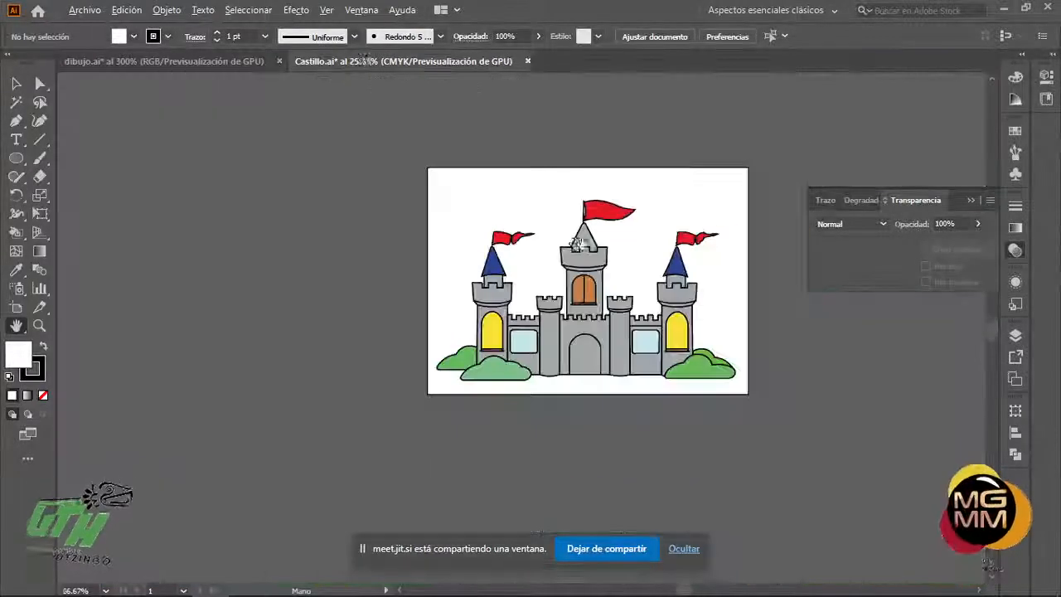
pyautogui.moveTo(562, 287); pyautogui.dragTo(464, 275)
pyautogui.scroll(3, 542, 334)
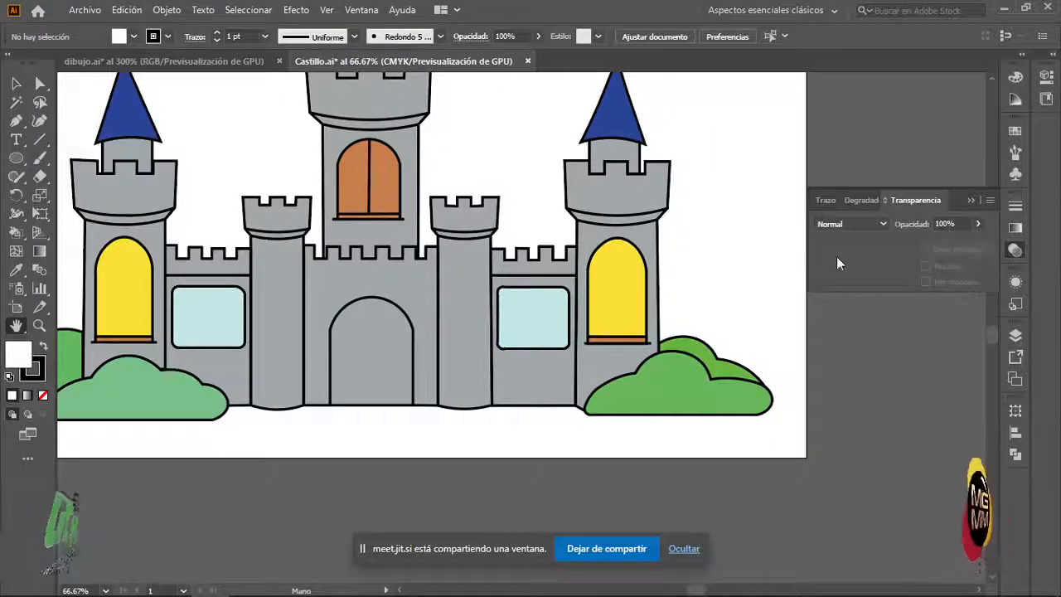
# - Show the castle's layers and toggle the visibility of CastilloPart1 several times to check which parts it contains, leaving it visible
pyautogui.click(1015, 335)
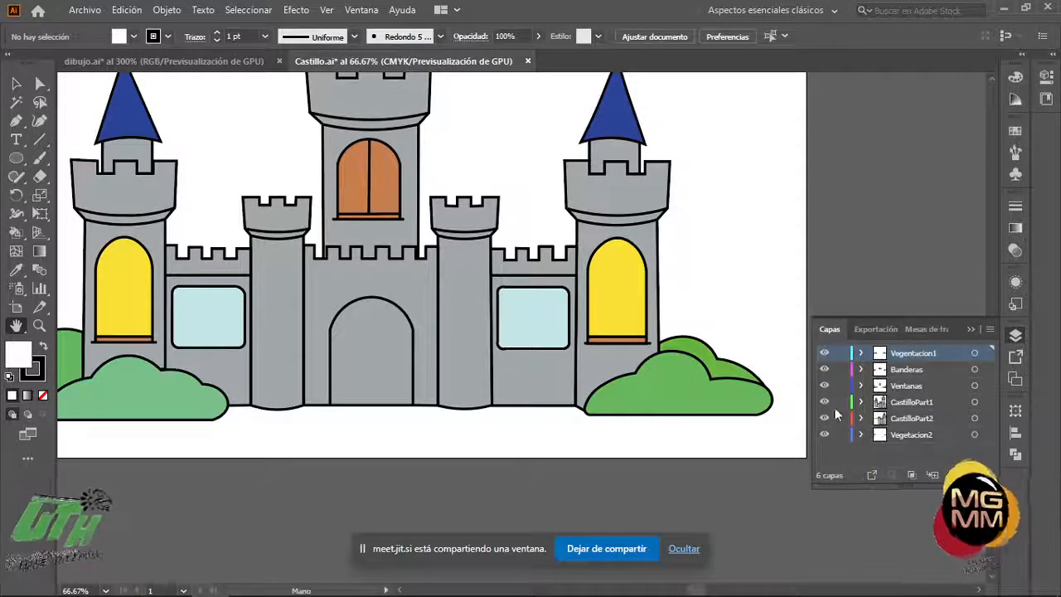
pyautogui.click(823, 402)
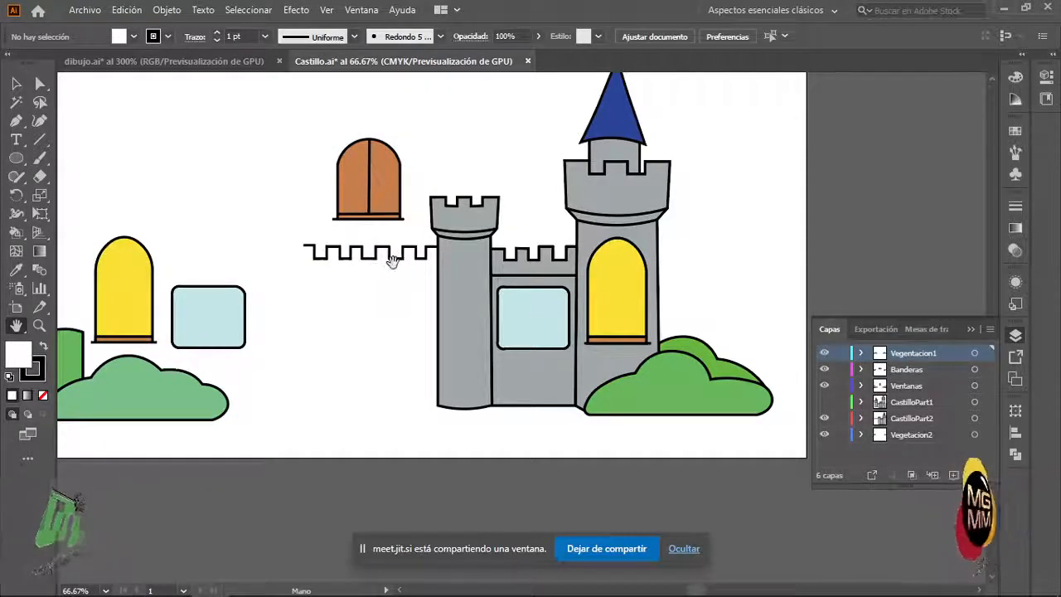
pyautogui.click(824, 402)
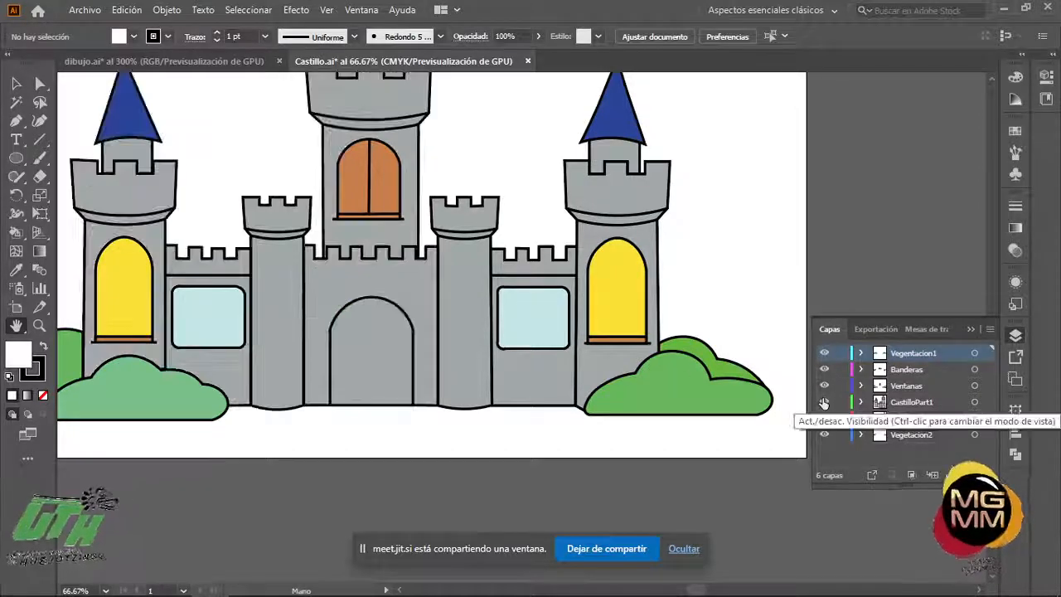
pyautogui.click(824, 402)
pyautogui.click(824, 402)
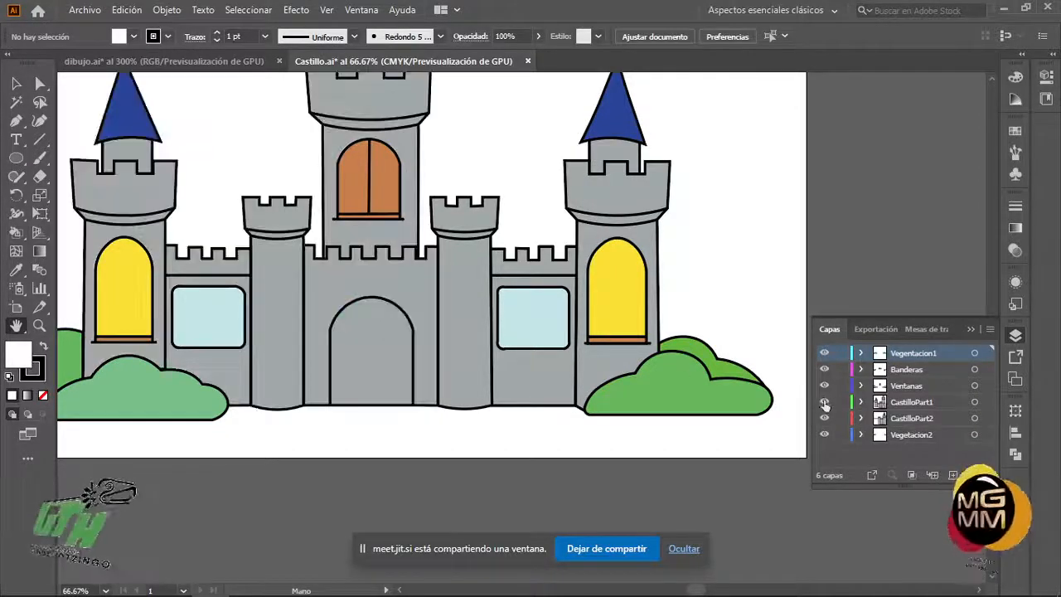
pyautogui.click(824, 402)
pyautogui.click(822, 403)
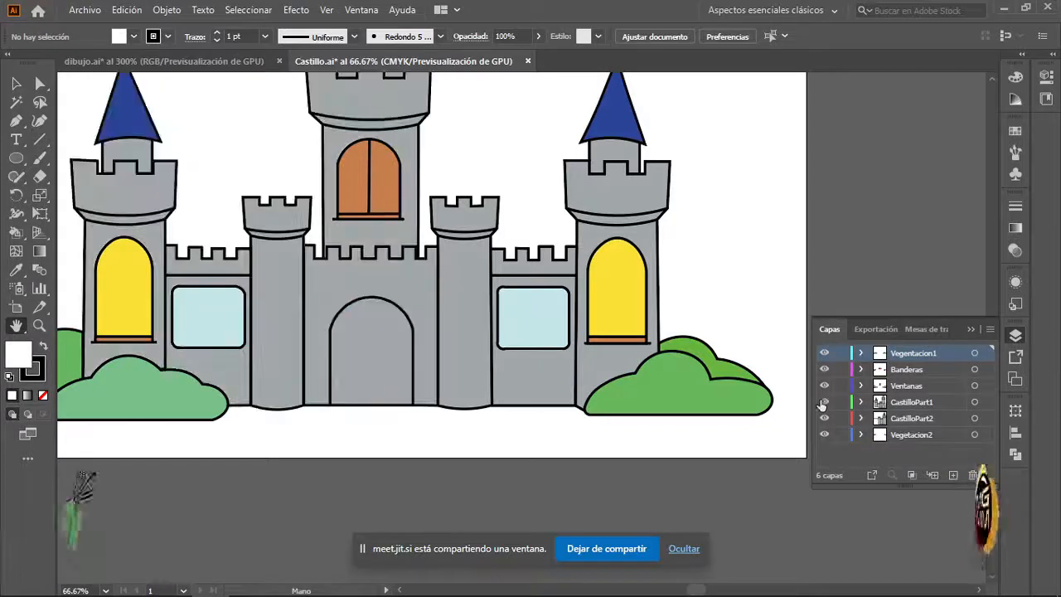
# - Hide and reshow the CastilloPart2 and CastilloPart1 layers to compare the two castle halves, leaving both visible
pyautogui.click(825, 419)
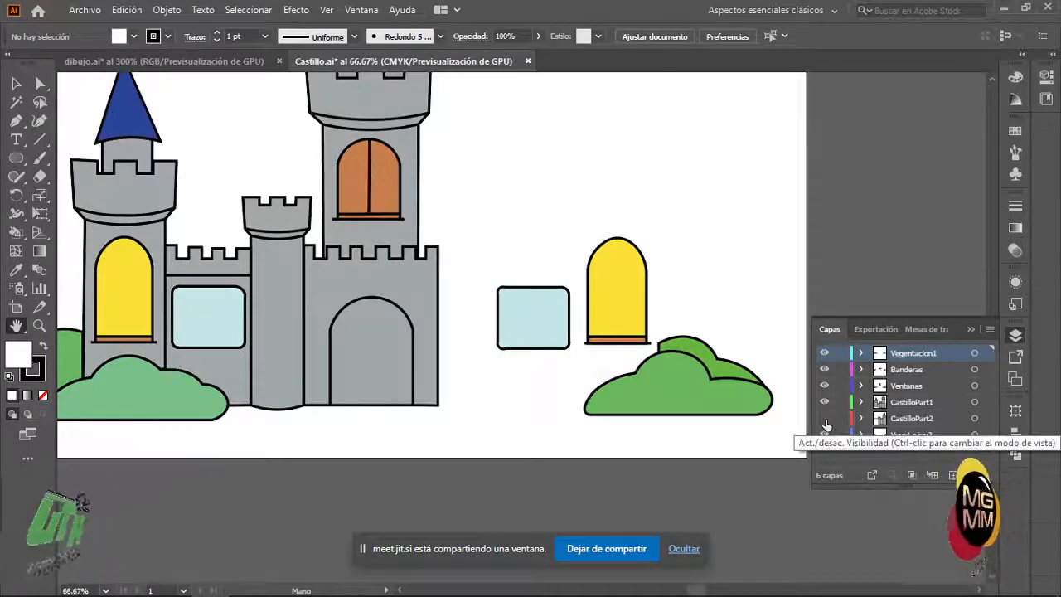
pyautogui.moveTo(824, 418); pyautogui.dragTo(824, 401)
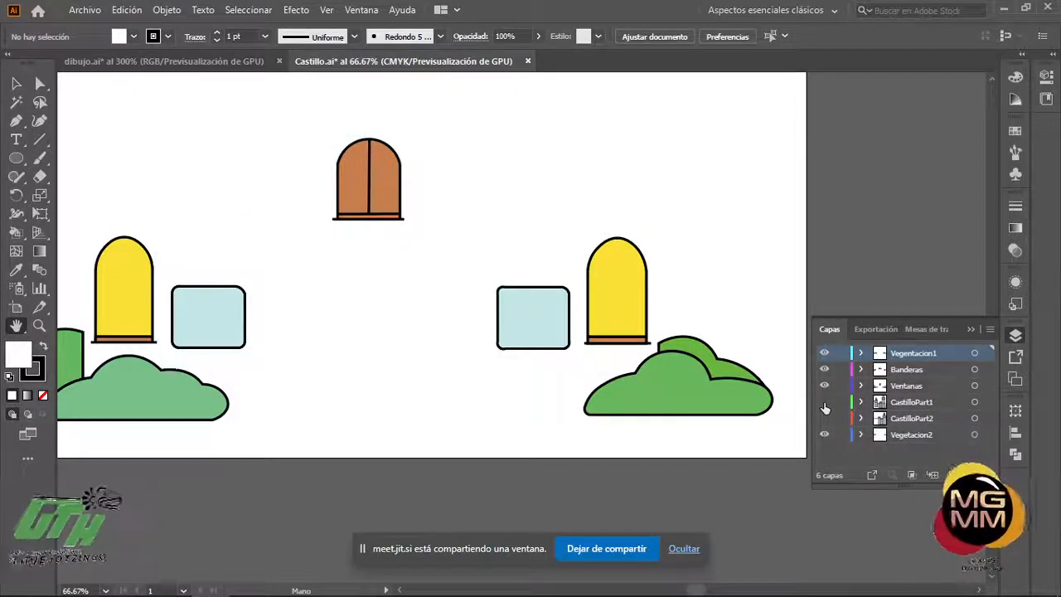
pyautogui.click(825, 404)
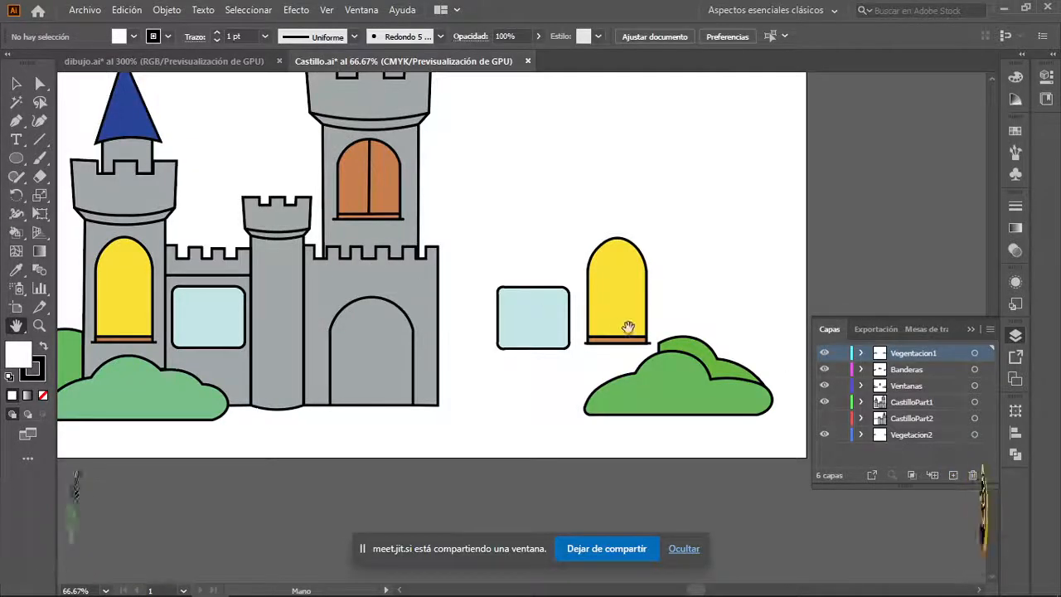
pyautogui.click(823, 418)
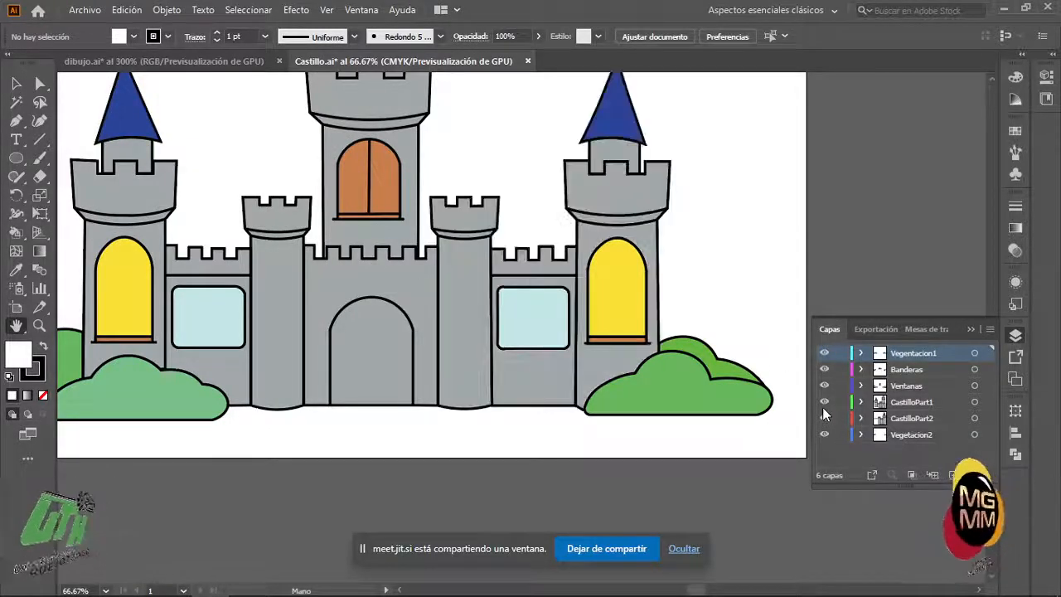
pyautogui.click(824, 401)
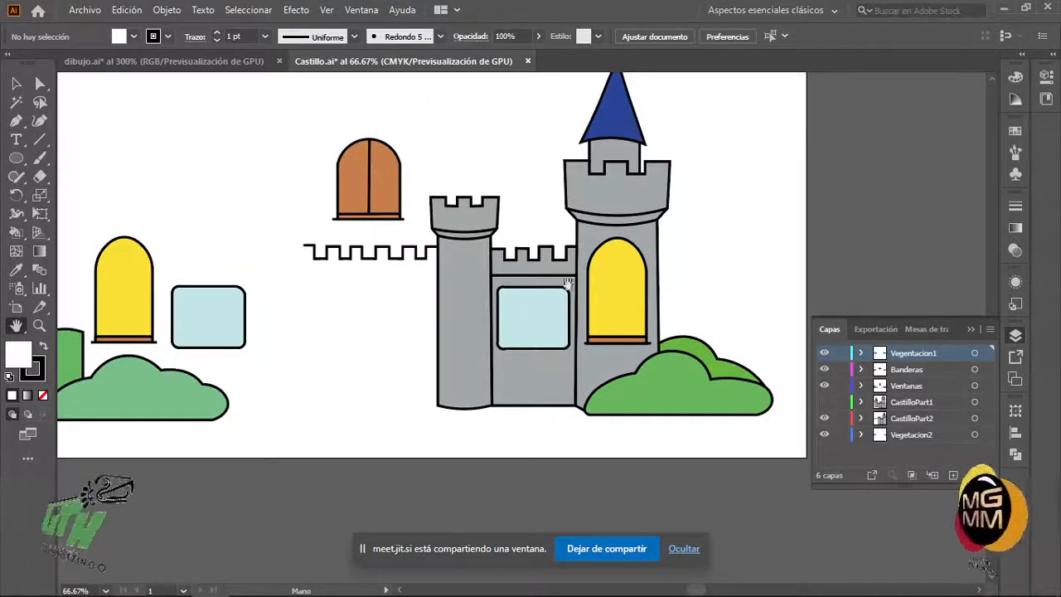
pyautogui.scroll(-2, 331, 363)
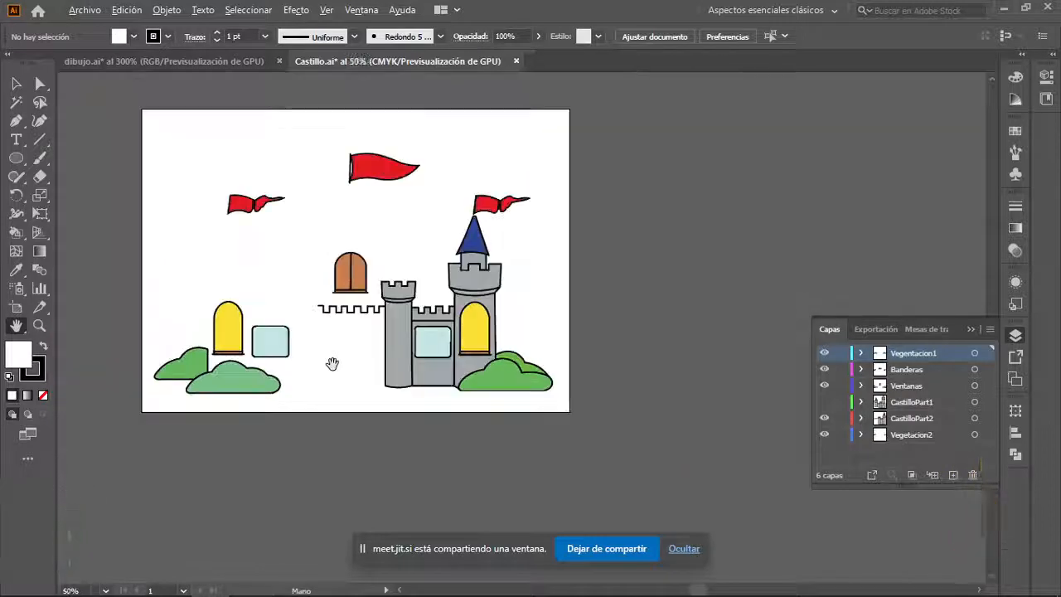
pyautogui.click(823, 402)
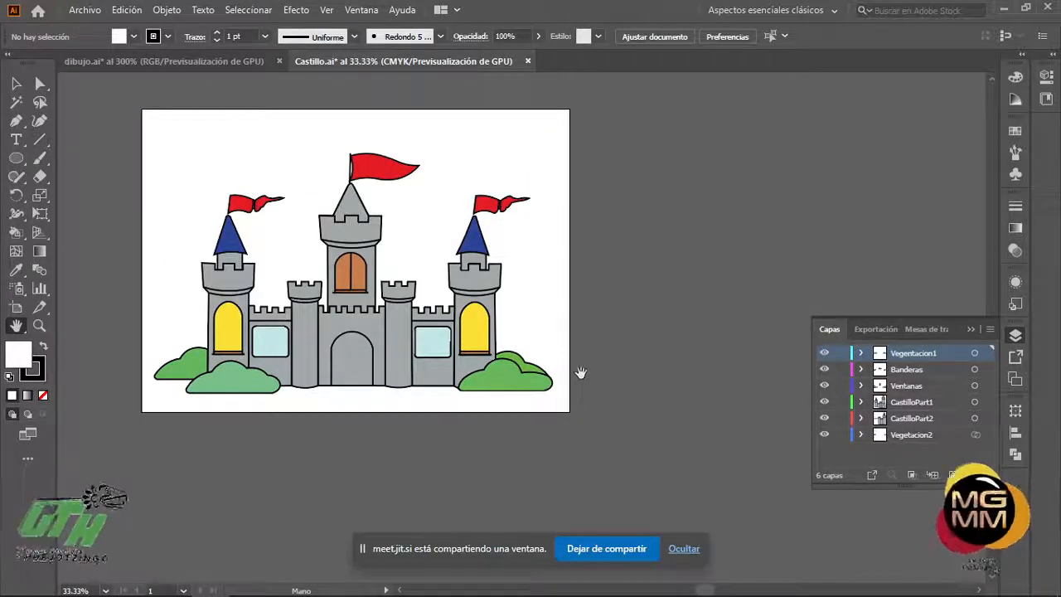
# - Examine the complete castle illustration at several magnifications, including its towers, windows and walls at 100%
pyautogui.scroll(2, 351, 312)
pyautogui.scroll(-2, 351, 312)
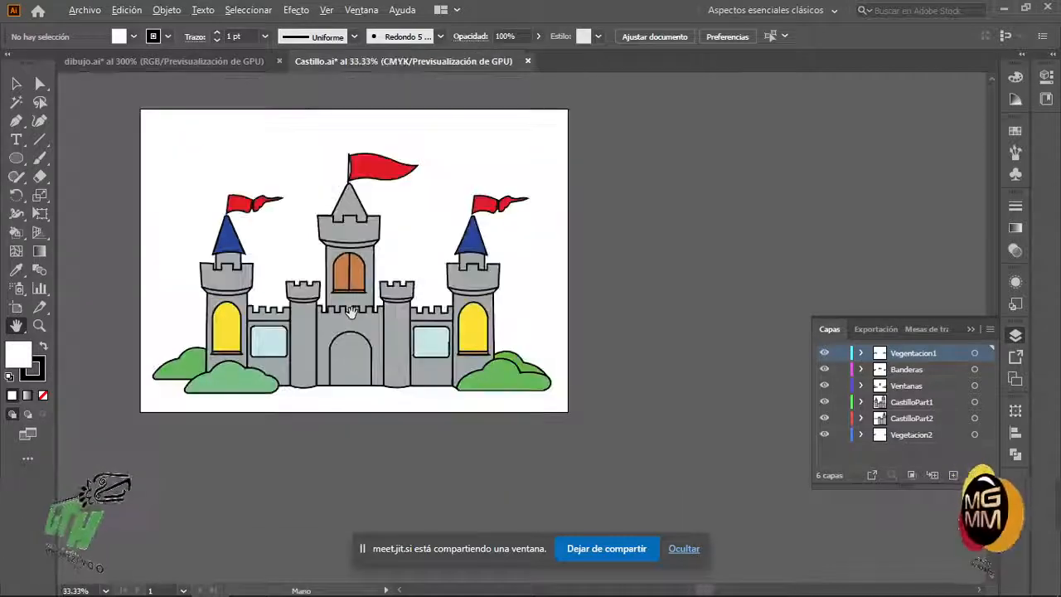
pyautogui.scroll(3, 457, 330)
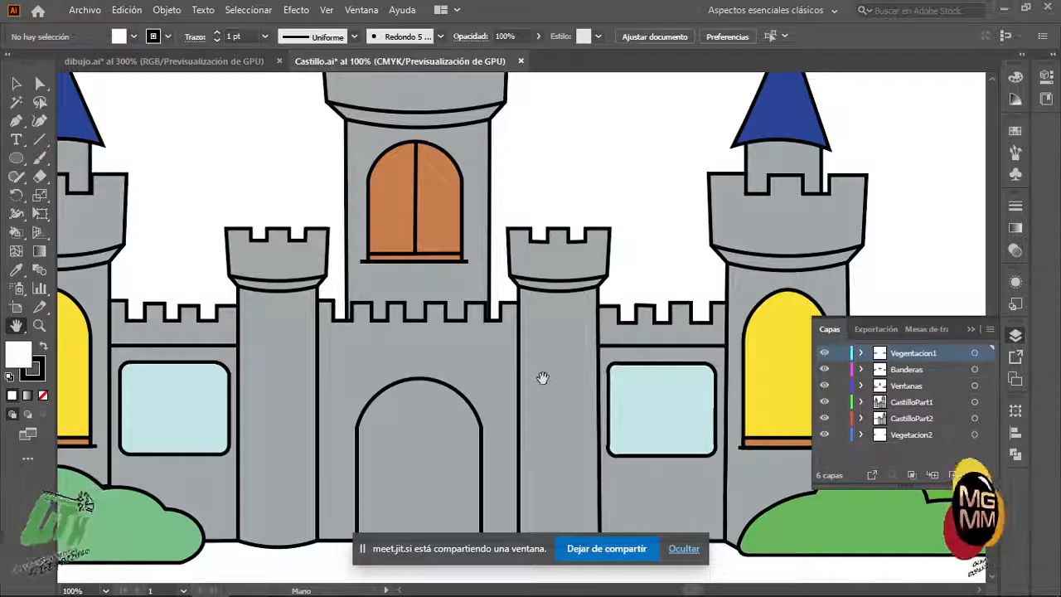
pyautogui.scroll(-5, 542, 378)
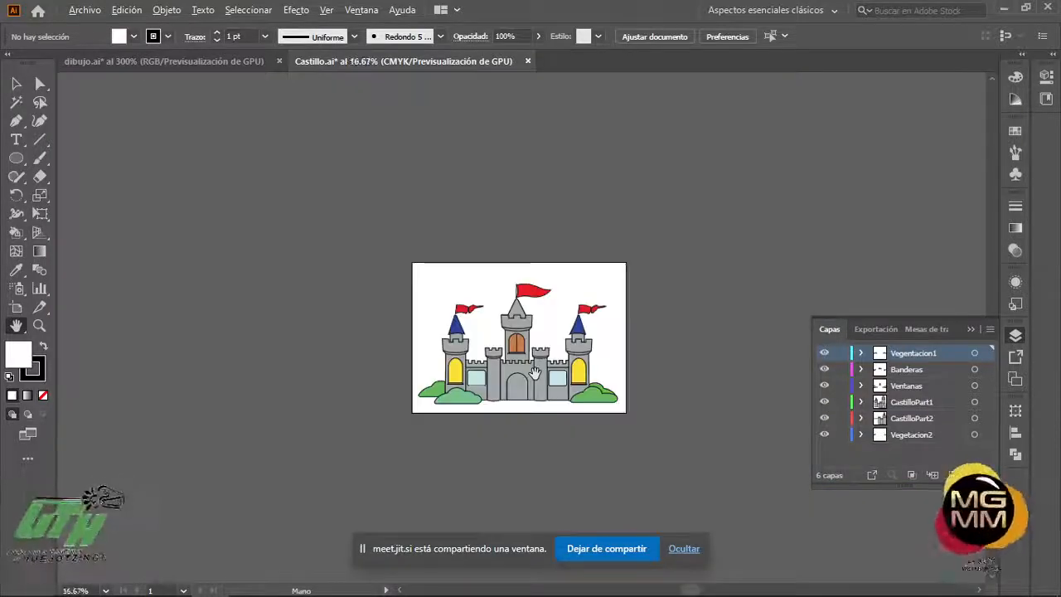
pyautogui.scroll(2, 534, 373)
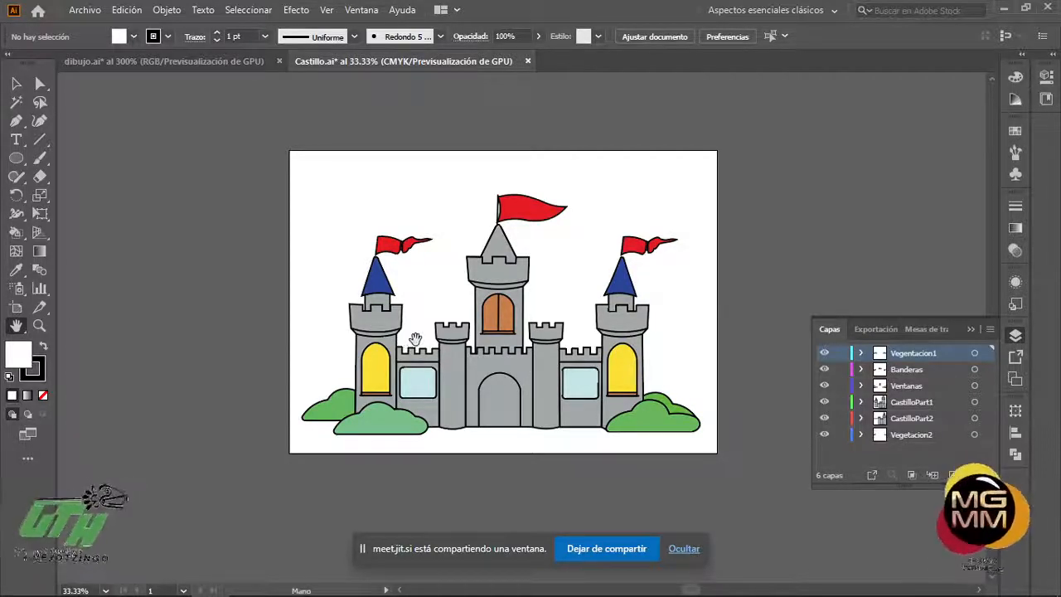
pyautogui.hotkey('ctrl', '1')
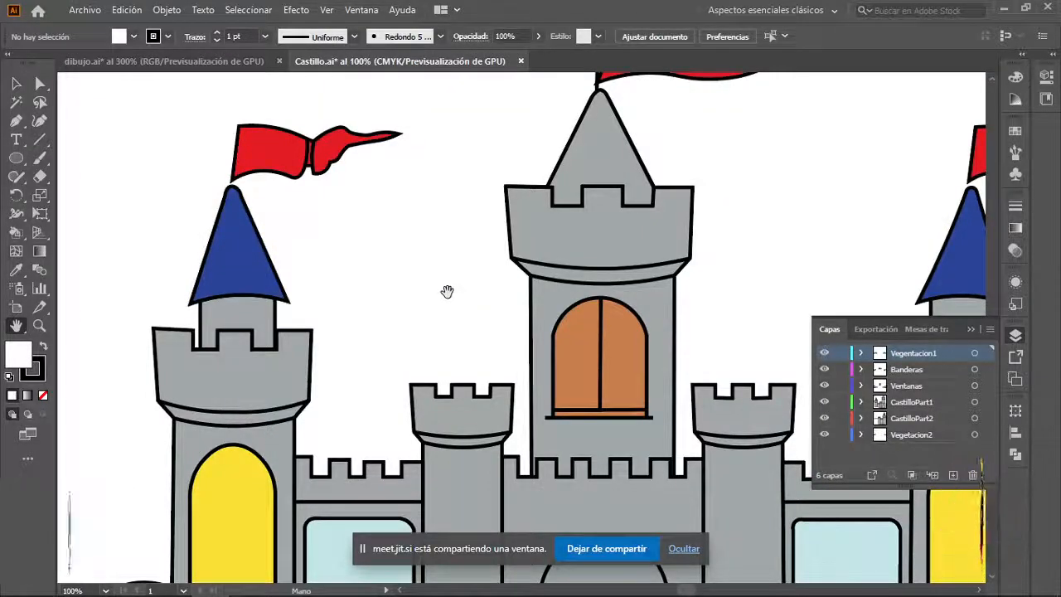
pyautogui.scroll(-3, 447, 290)
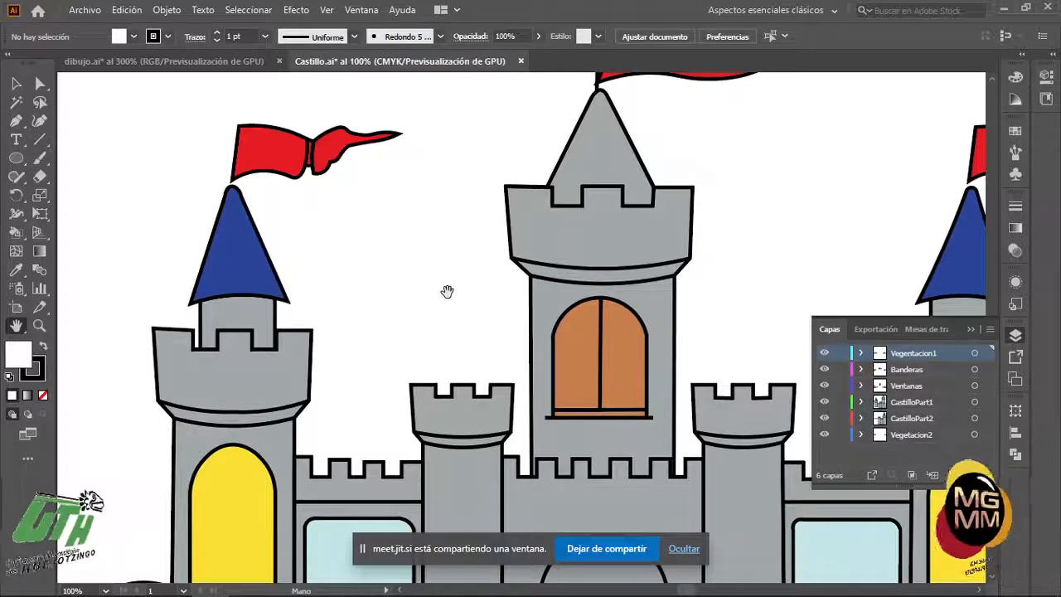
pyautogui.scroll(-2, 724, 300)
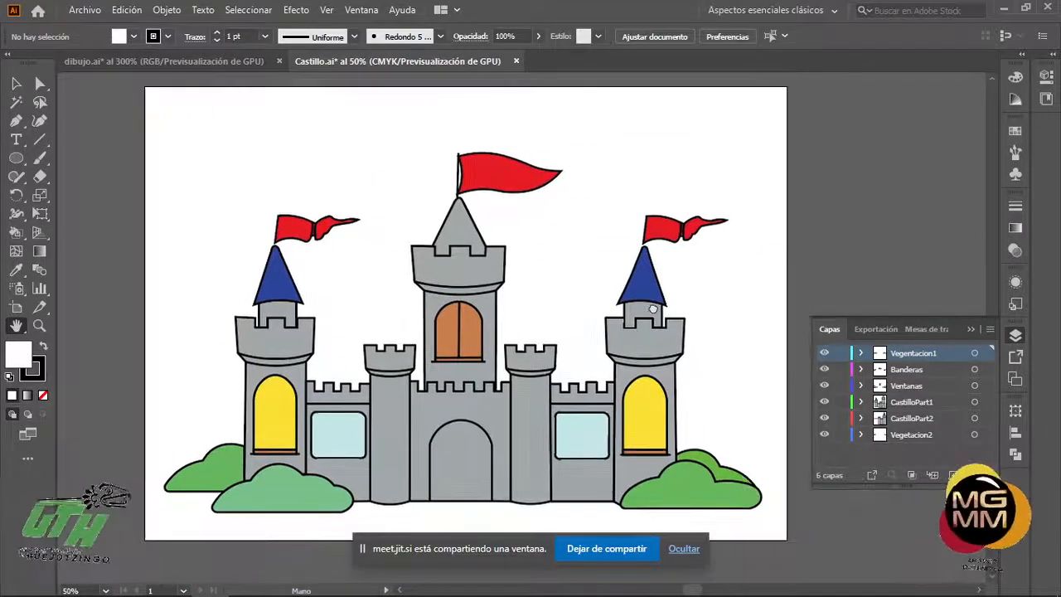
pyautogui.scroll(-1, 683, 293)
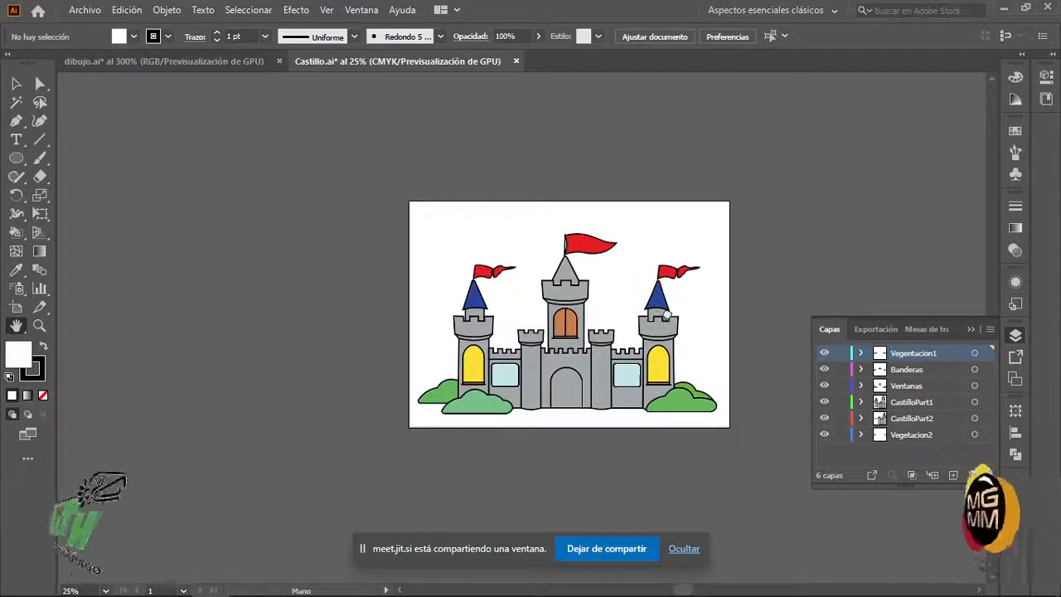
pyautogui.moveTo(662, 311); pyautogui.dragTo(585, 324)
pyautogui.moveTo(334, 580)
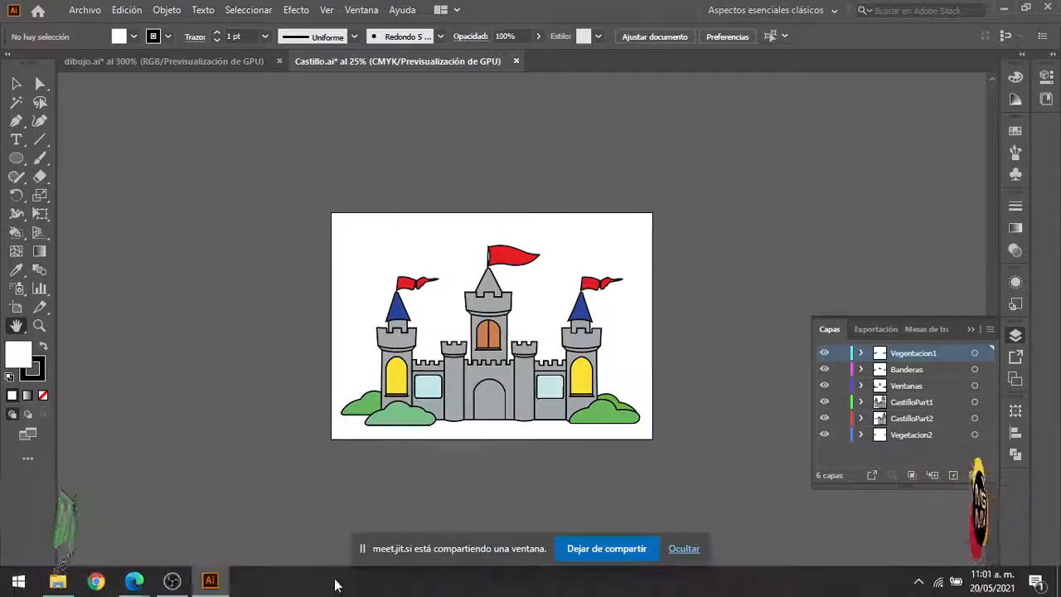
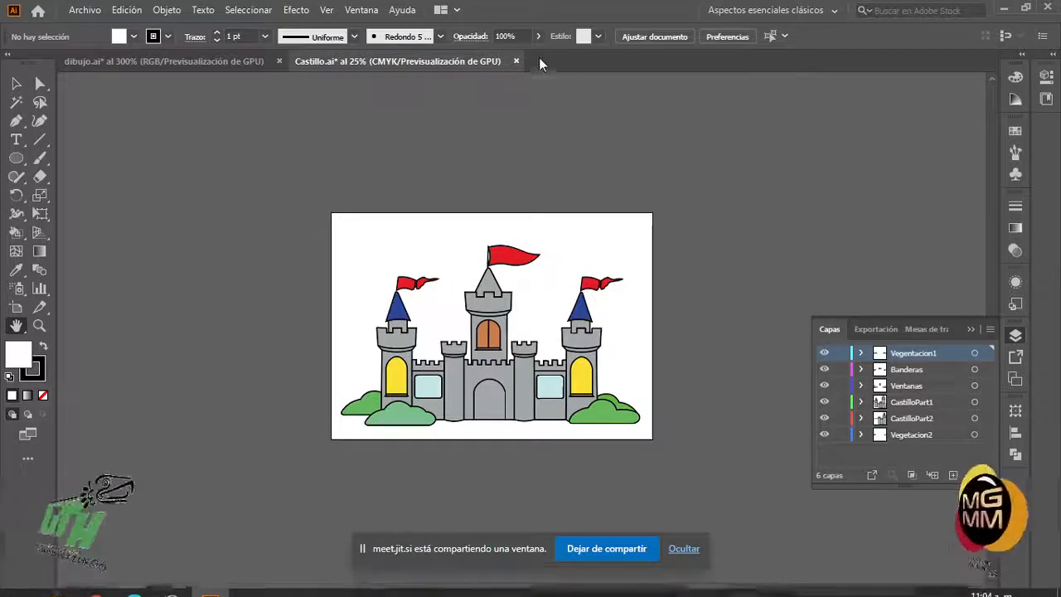
# - Display the program's version information and close it
pyautogui.click(402, 10)
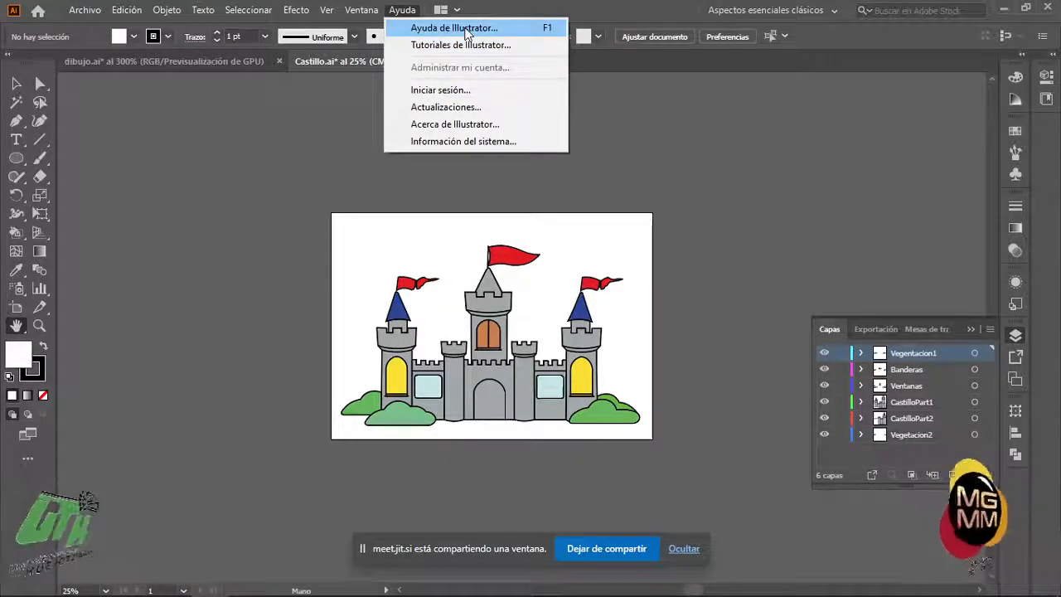
pyautogui.click(497, 124)
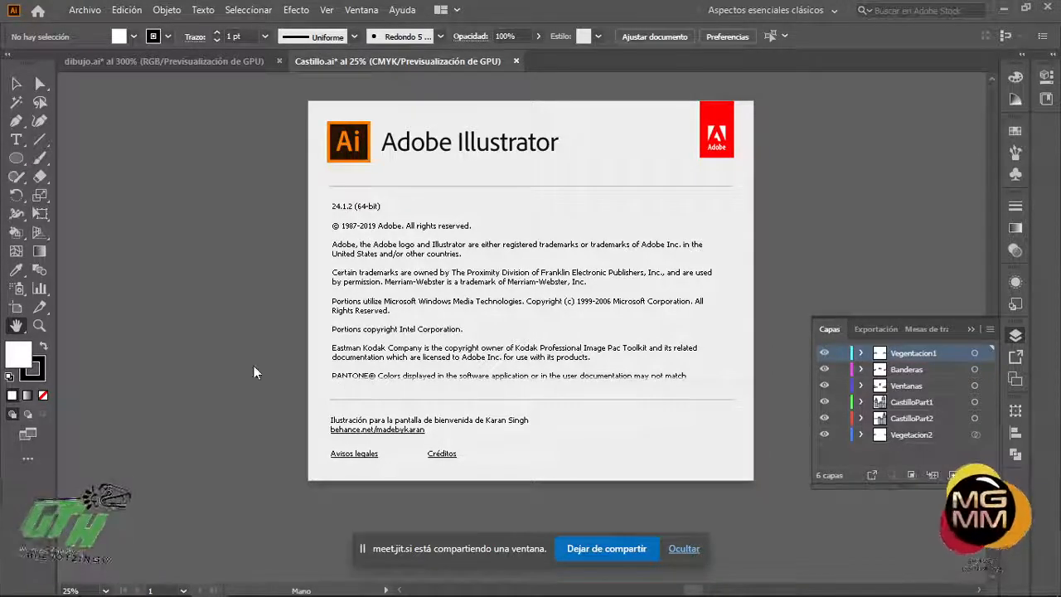
pyautogui.click(718, 119)
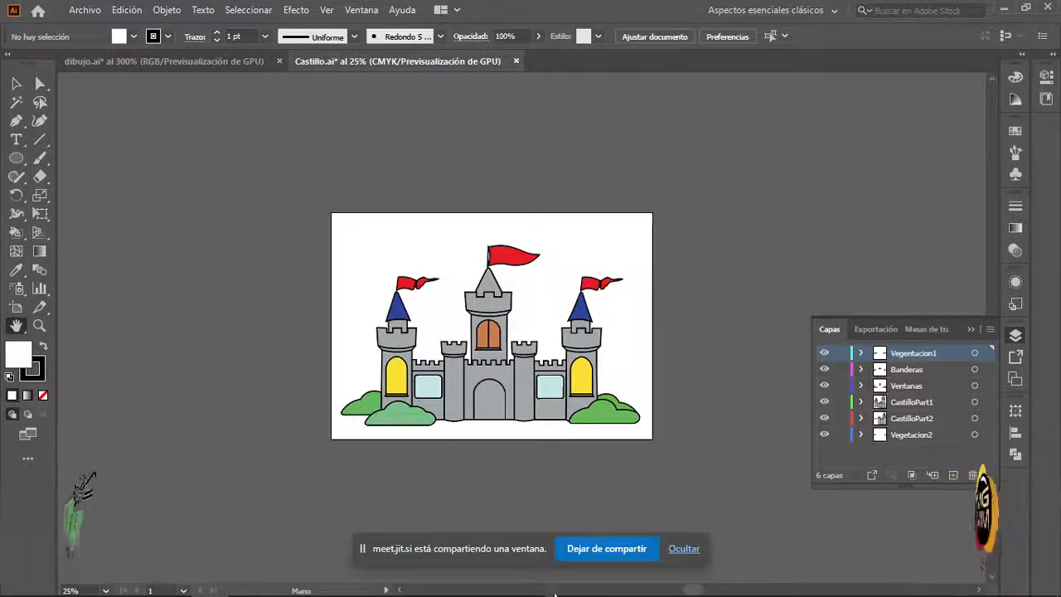
# - Stop sharing the window and switch to the Jitsi Meet call in the Edge browser
pyautogui.click(613, 551)
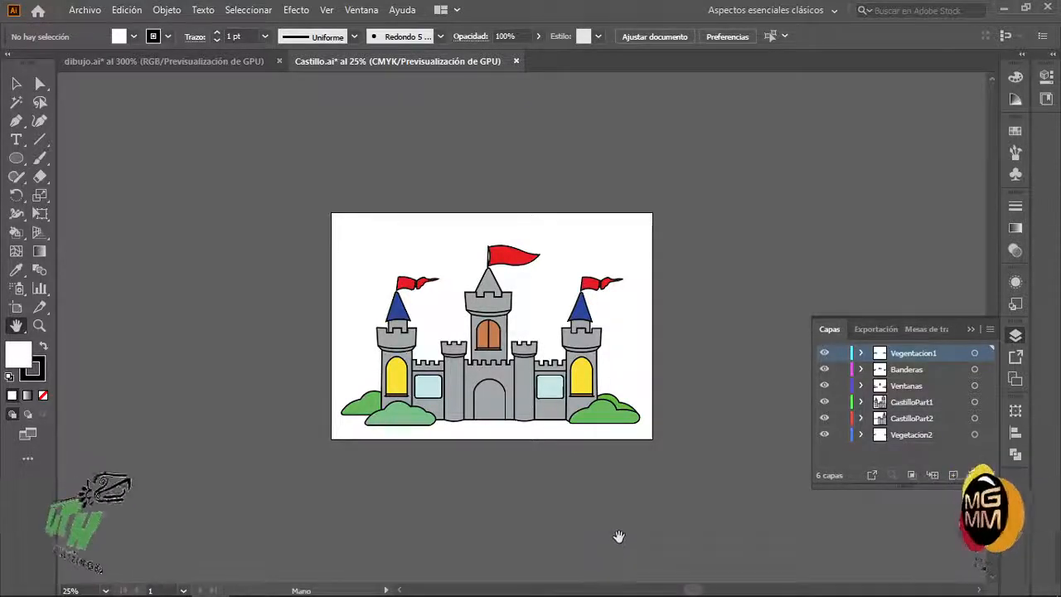
pyautogui.moveTo(291, 595)
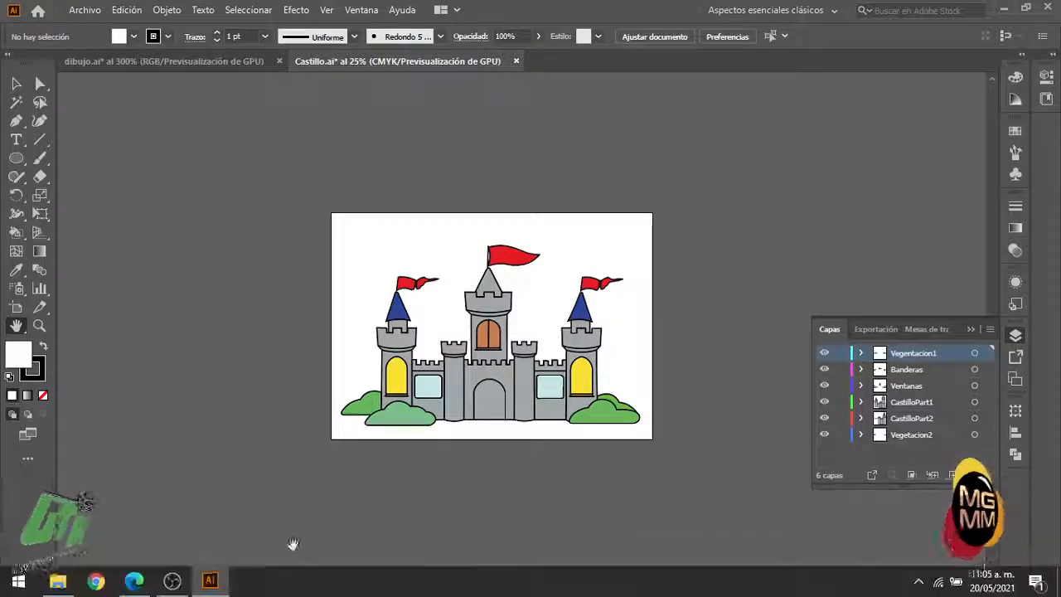
pyautogui.click(143, 583)
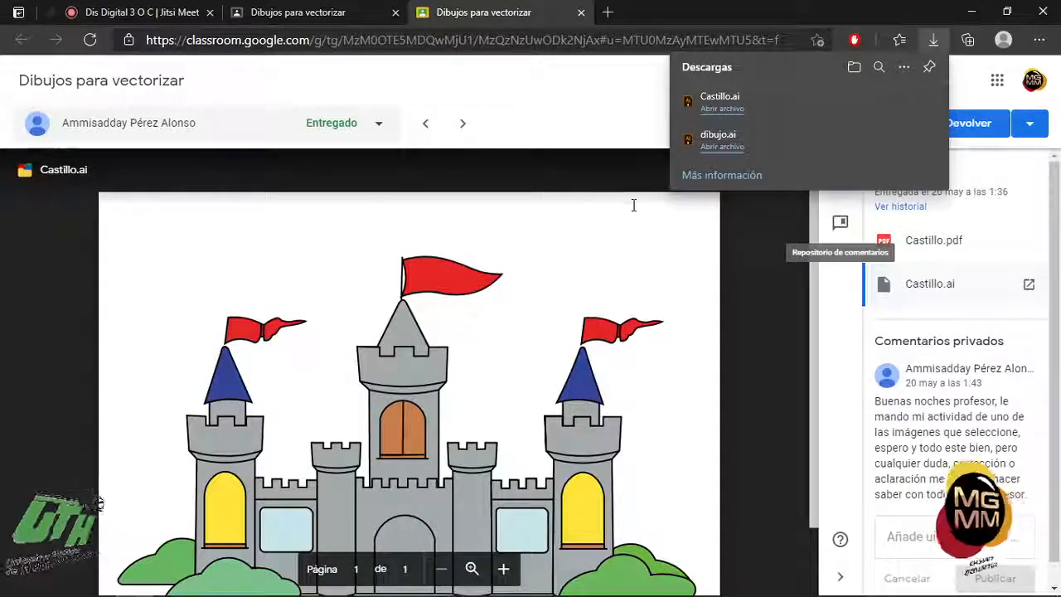
pyautogui.click(141, 13)
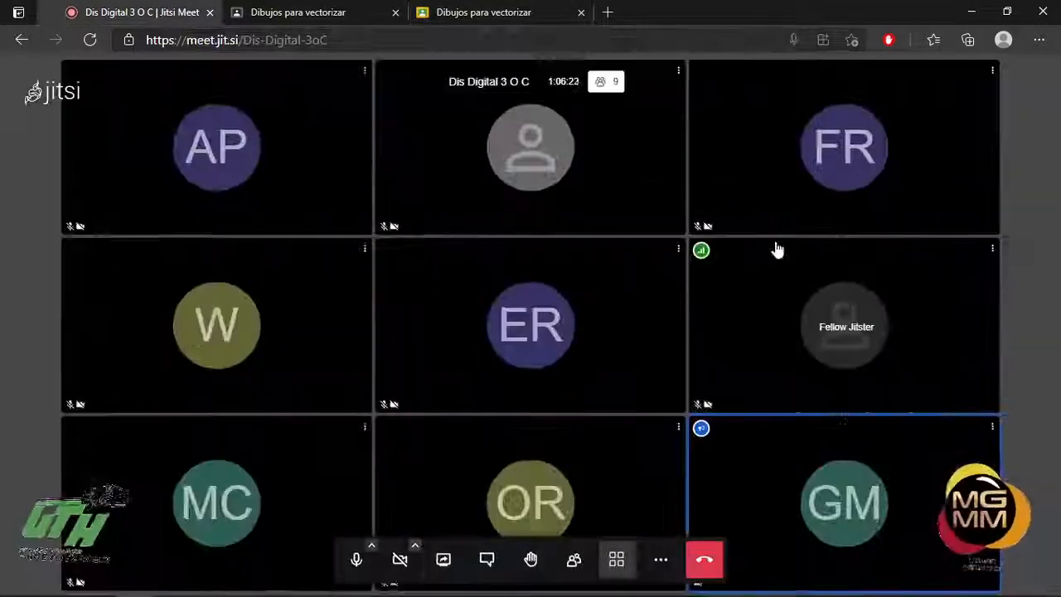